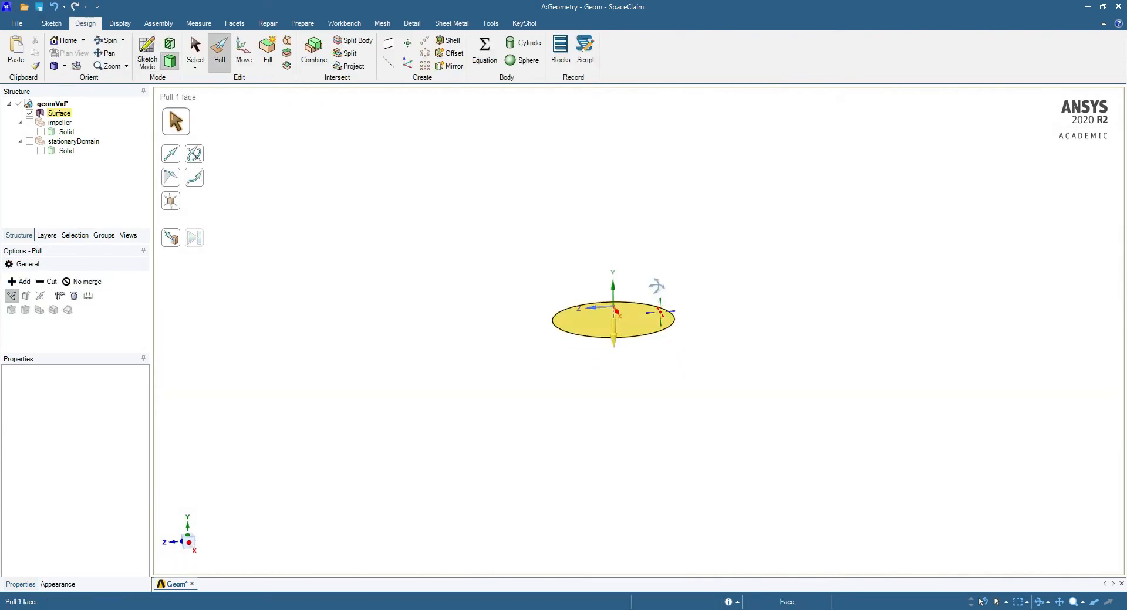
Show the impeller and pull the circular surface, without merging, up to the top edge of the lower impeller hub
{"action": "left_click", "coordinate": [39, 132]}
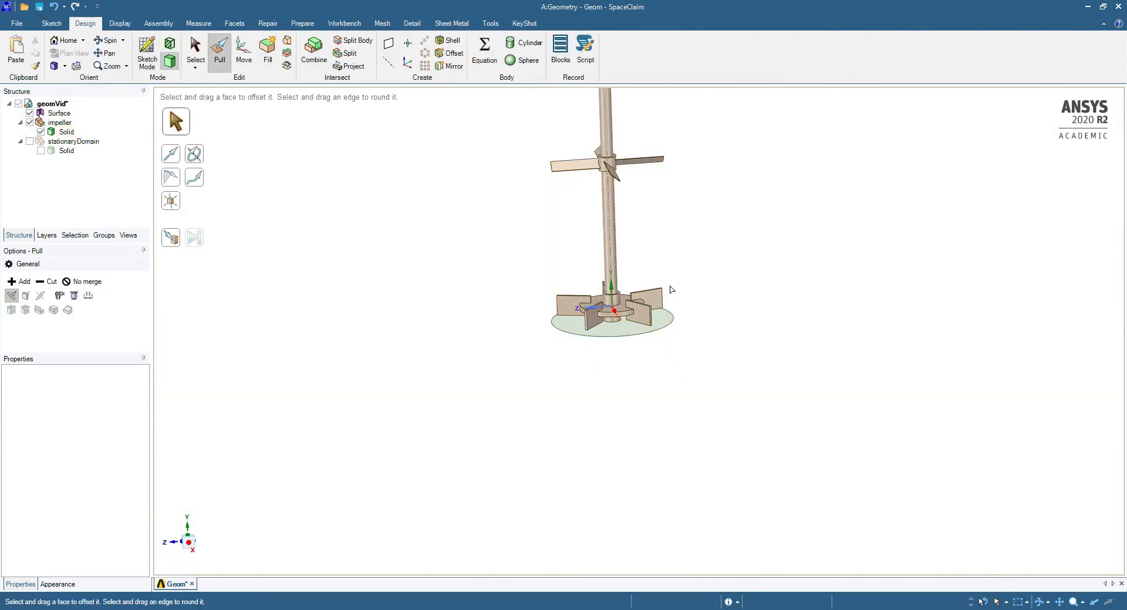
{"action": "scroll", "coordinate": [691, 306], "scroll_direction": "up", "scroll_amount": 3}
{"action": "middle_click_drag", "start_coordinate": [645, 323], "coordinate": [661, 327]}
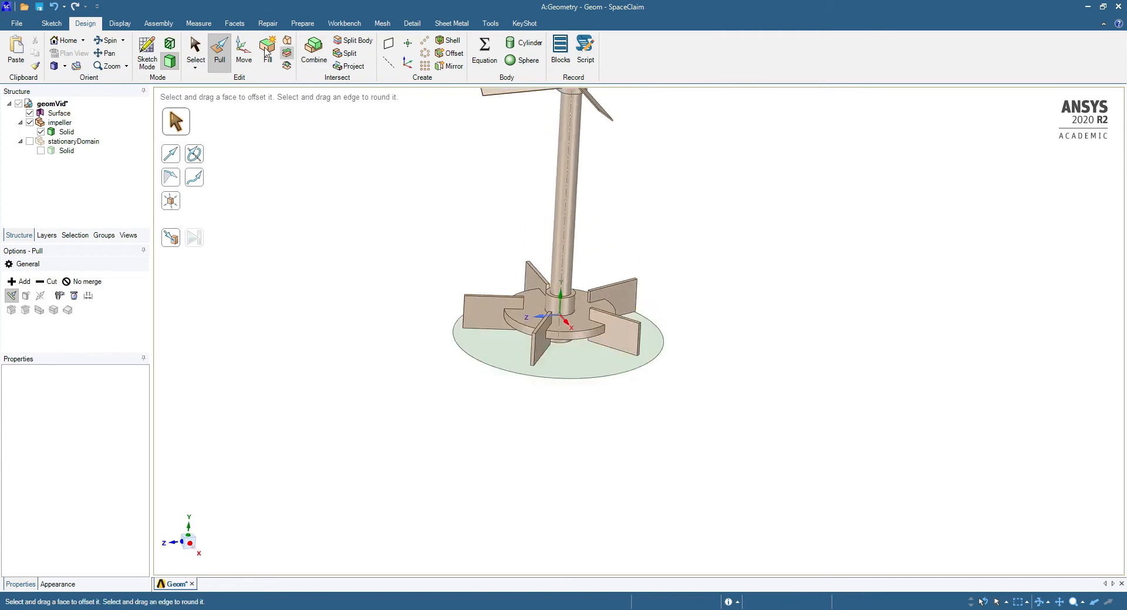
{"action": "left_click", "coordinate": [572, 362]}
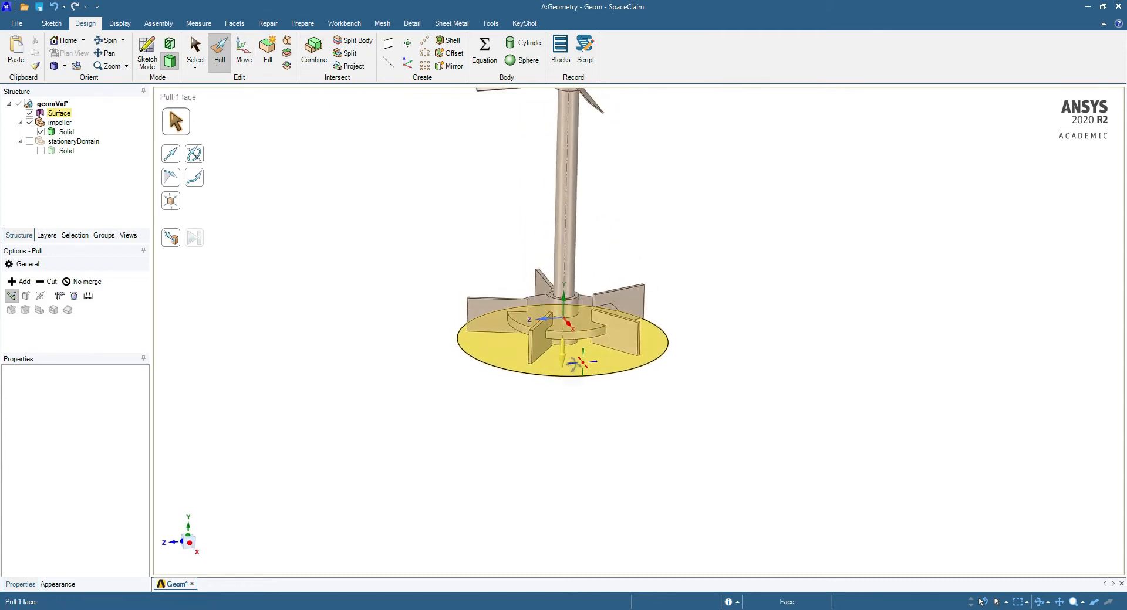
{"action": "left_click", "coordinate": [583, 364]}
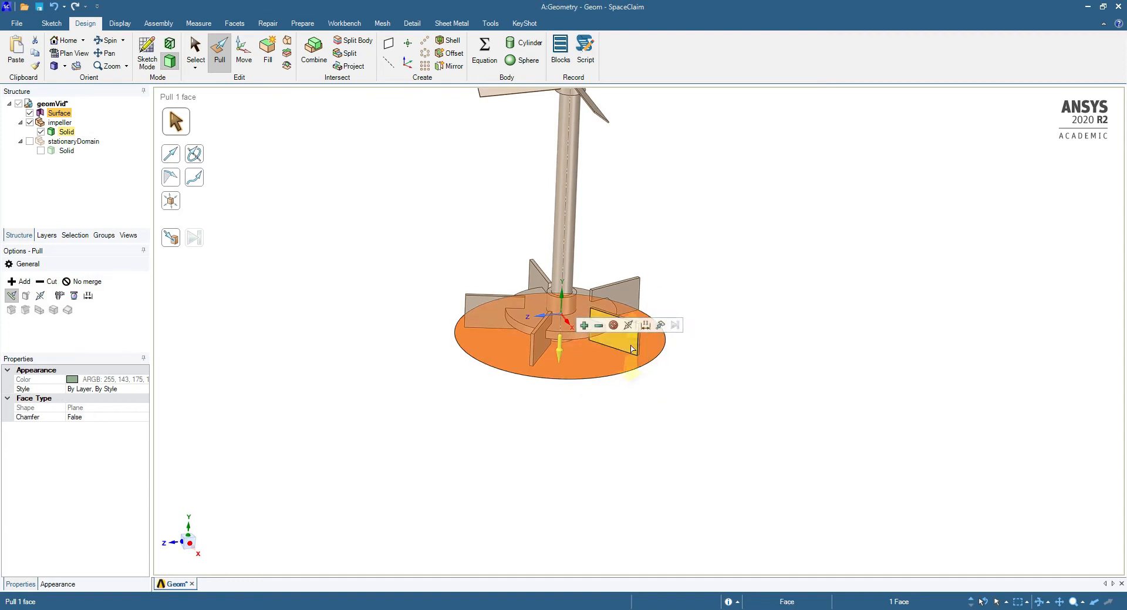
{"action": "left_click", "coordinate": [614, 325]}
{"action": "left_click", "coordinate": [660, 326]}
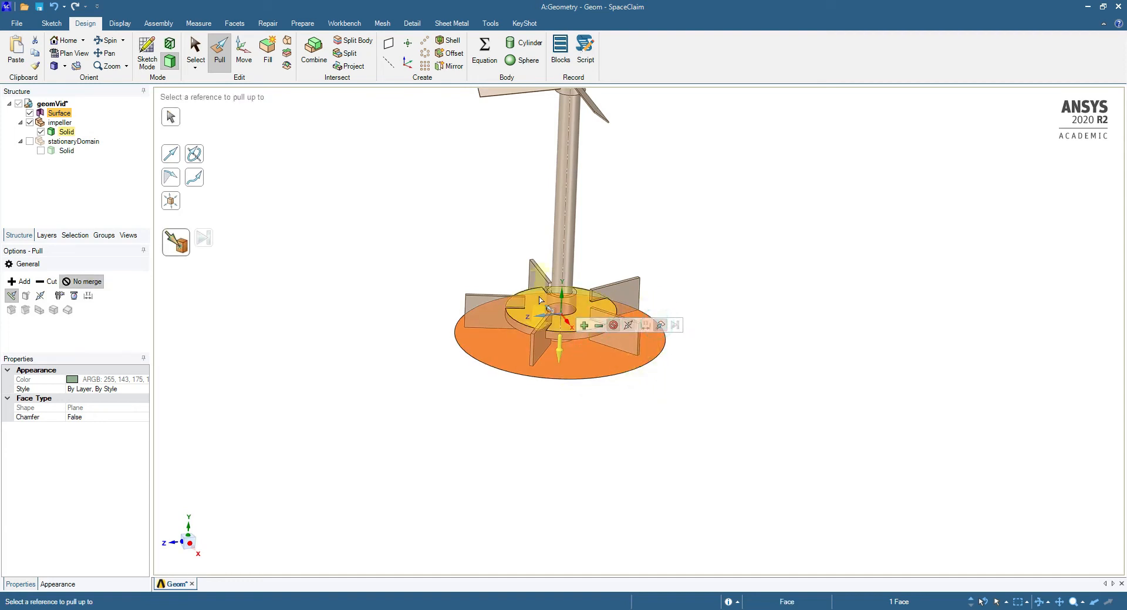
{"action": "scroll", "coordinate": [580, 297], "scroll_direction": "up", "scroll_amount": 5}
{"action": "left_click", "coordinate": [579, 297]}
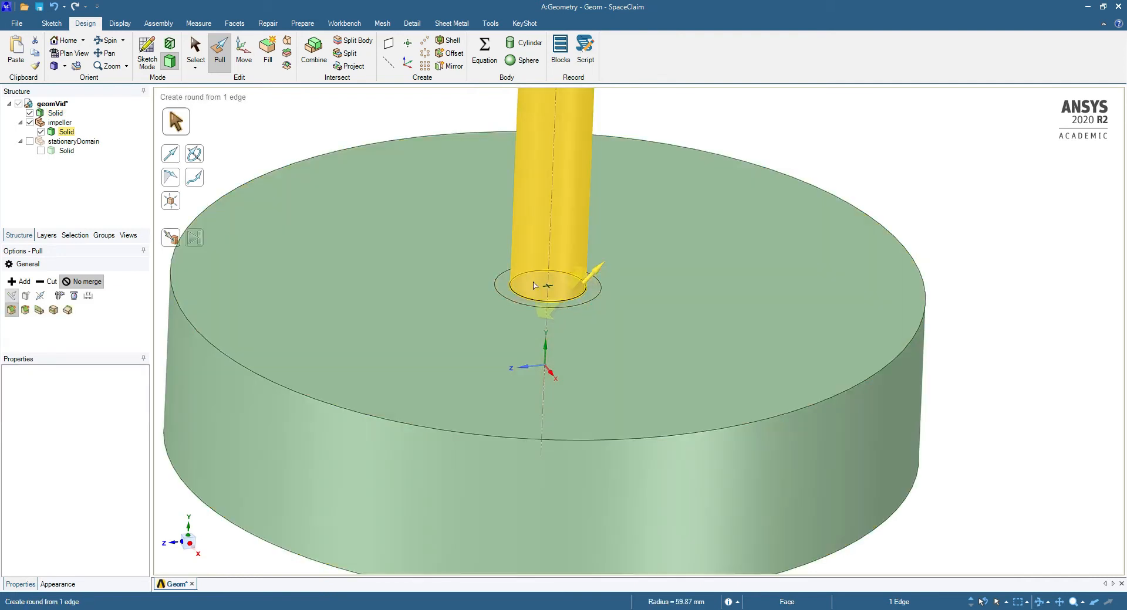
{"action": "scroll", "coordinate": [707, 357], "scroll_direction": "down", "scroll_amount": 5}
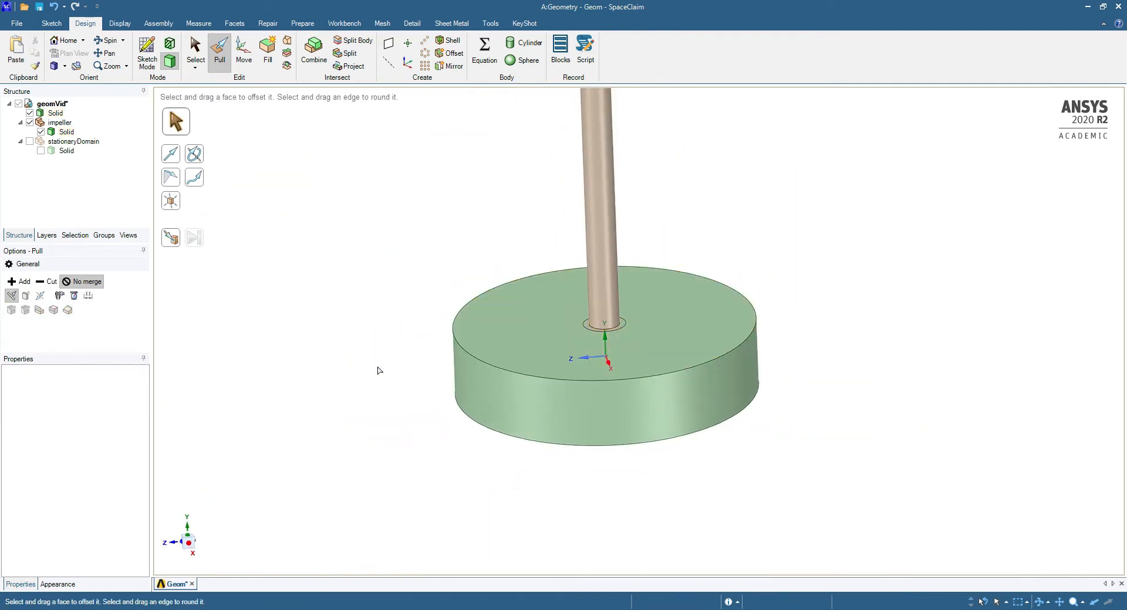
Start a sketch on the top face of the upper impeller's hub
{"action": "key", "text": "s"}
{"action": "scroll", "coordinate": [714, 528], "scroll_direction": "down", "scroll_amount": 3}
{"action": "middle_click_drag", "start_coordinate": [713, 384], "coordinate": [740, 399]}
{"action": "scroll", "coordinate": [610, 317], "scroll_direction": "up", "scroll_amount": 5}
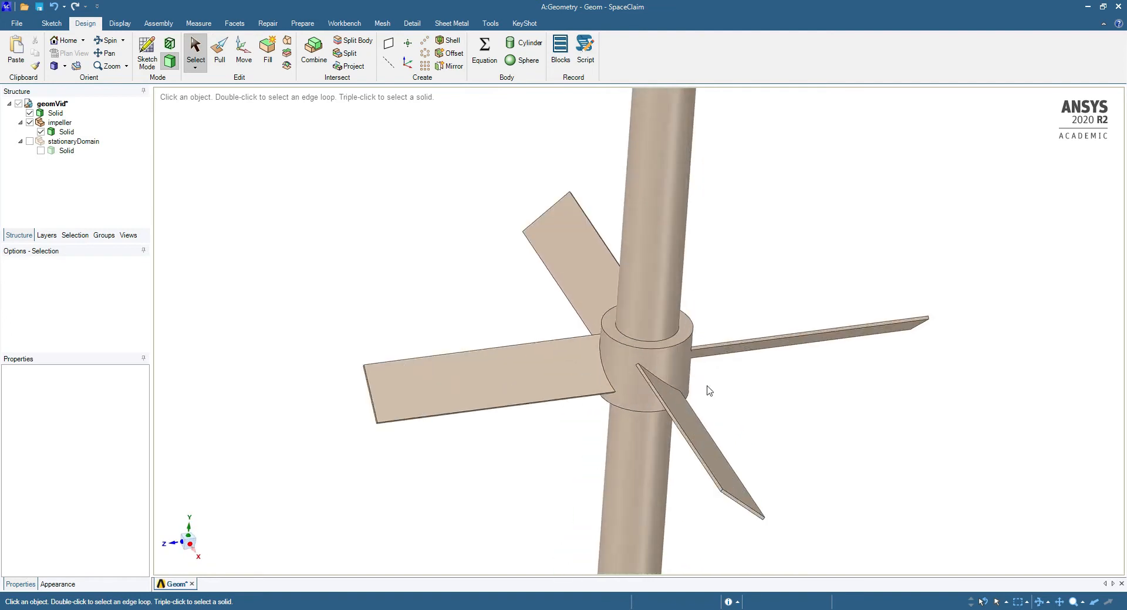
{"action": "left_click", "coordinate": [676, 324]}
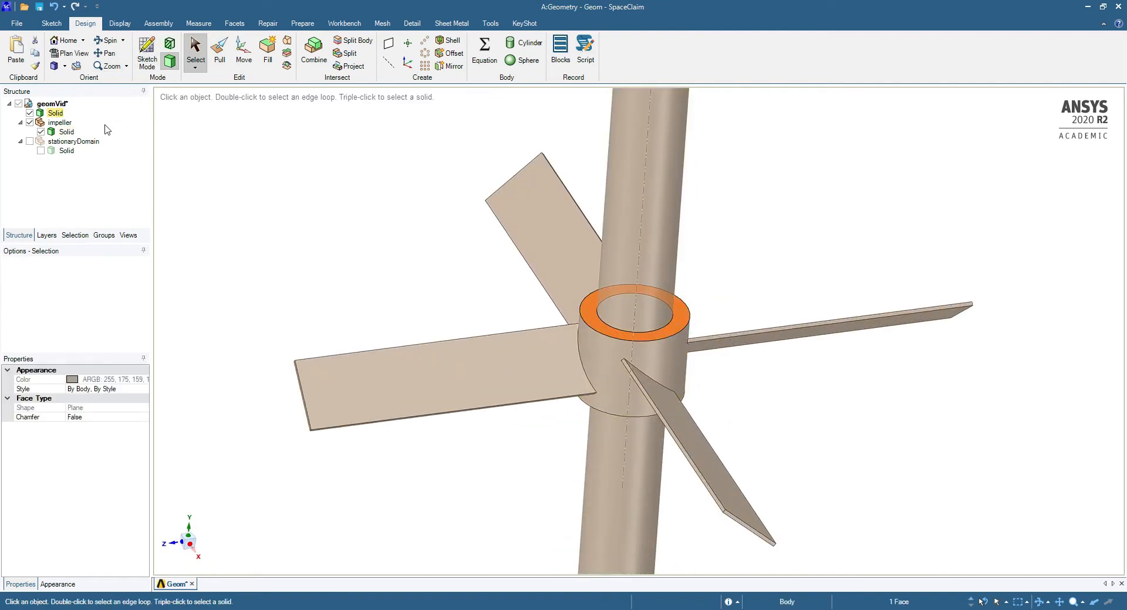
{"action": "scroll", "coordinate": [398, 211], "scroll_direction": "down", "scroll_amount": 5}
{"action": "left_click", "coordinate": [508, 440]}
{"action": "left_click", "coordinate": [297, 232]}
{"action": "scroll", "coordinate": [498, 261], "scroll_direction": "up", "scroll_amount": 4}
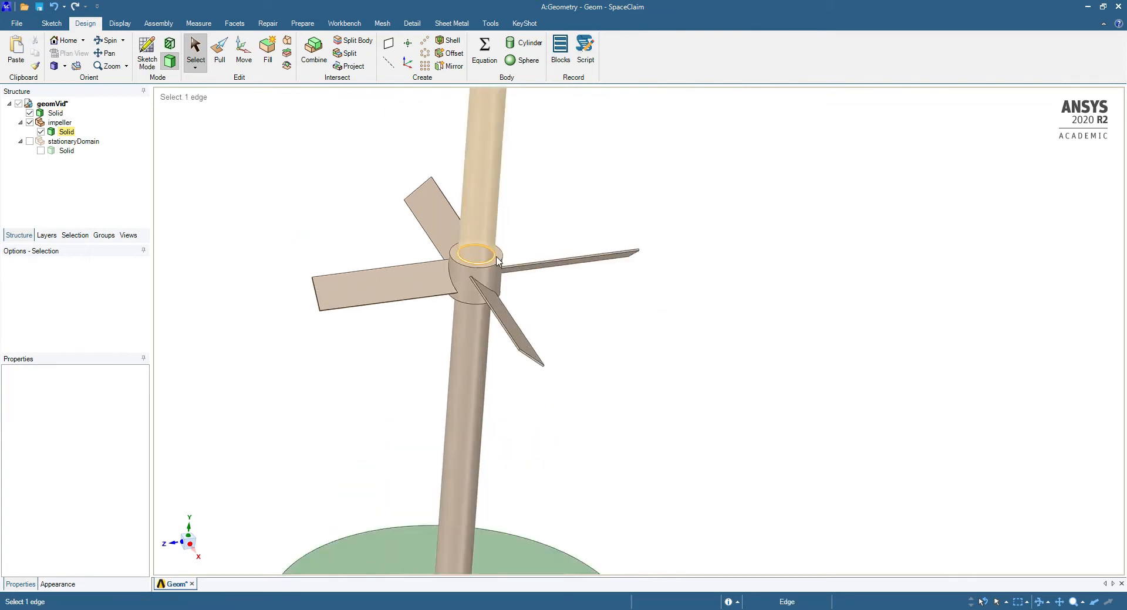
{"action": "scroll", "coordinate": [497, 261], "scroll_direction": "up", "scroll_amount": 2}
{"action": "left_click", "coordinate": [500, 260]}
{"action": "left_click", "coordinate": [148, 54]}
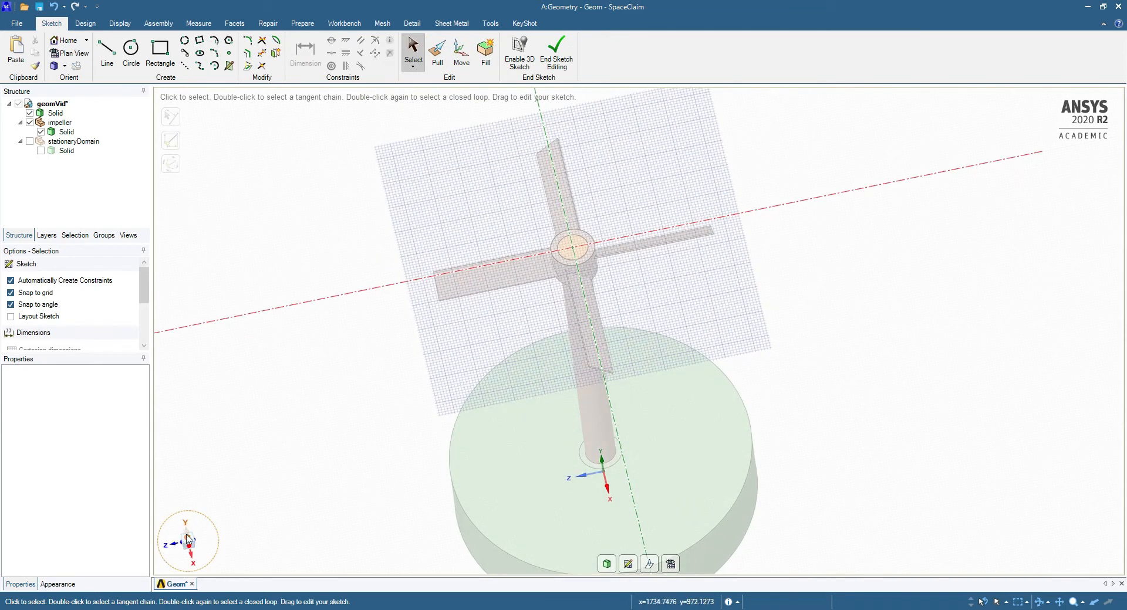
Project the outer circular edge of the lower cylinder onto the sketch plane
{"action": "left_click", "coordinate": [249, 66]}
{"action": "left_click", "coordinate": [669, 329]}
{"action": "mouse_move", "coordinate": [830, 427]}
{"action": "middle_mouse_down"}
{"action": "mouse_move", "coordinate": [831, 305]}
{"action": "mouse_move", "coordinate": [837, 320]}
{"action": "middle_mouse_up"}
{"action": "scroll", "coordinate": [837, 319], "scroll_direction": "down", "scroll_amount": 4}
{"action": "scroll", "coordinate": [834, 346], "scroll_direction": "up", "scroll_amount": 1}
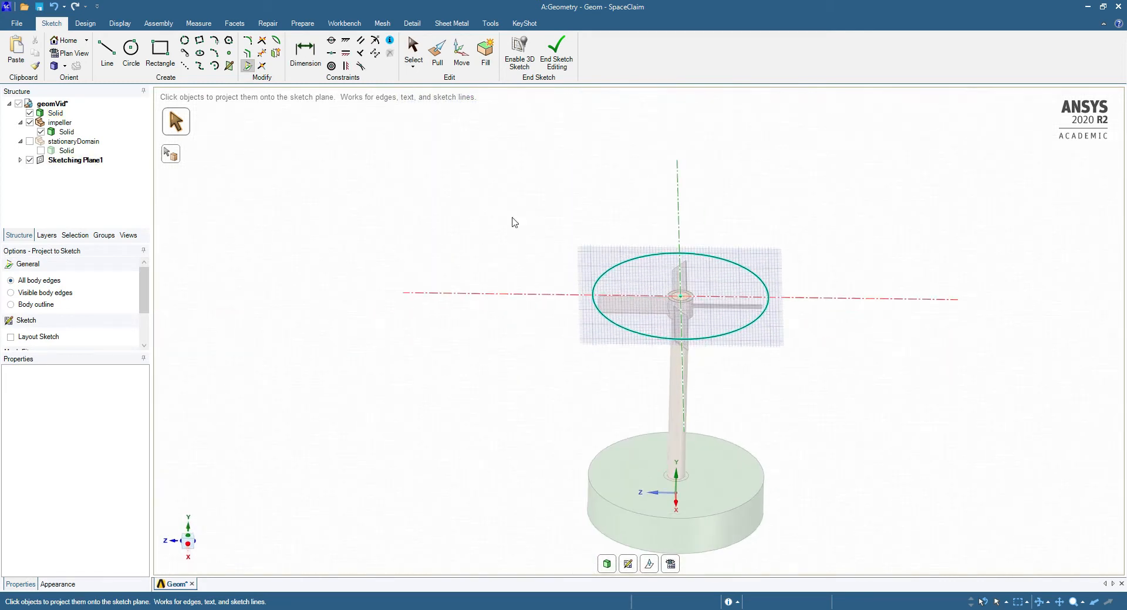
End the sketch with the impeller hidden to create the circular surface, and make the impeller visible again
{"action": "left_click", "coordinate": [30, 122]}
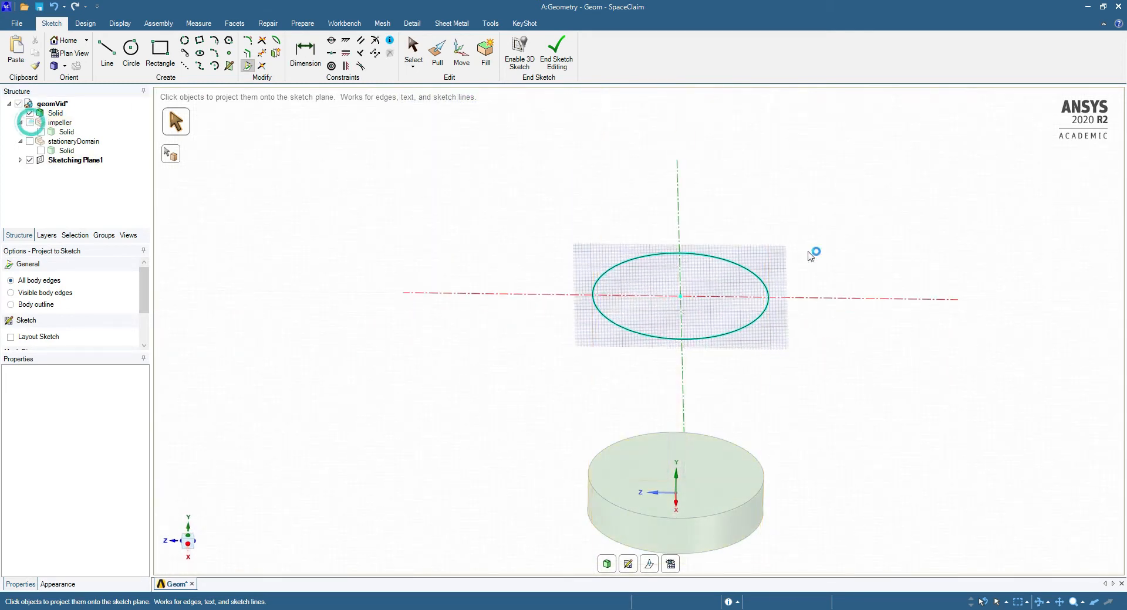
{"action": "left_click", "coordinate": [554, 50]}
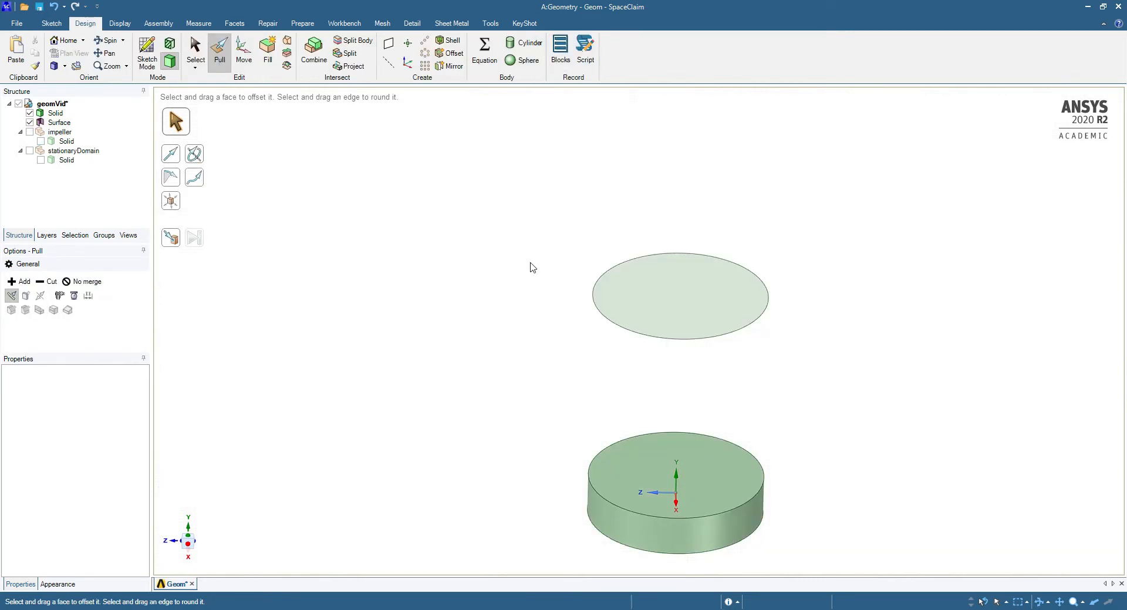
{"action": "left_click", "coordinate": [30, 131]}
{"action": "middle_click_drag", "start_coordinate": [405, 317], "coordinate": [392, 262]}
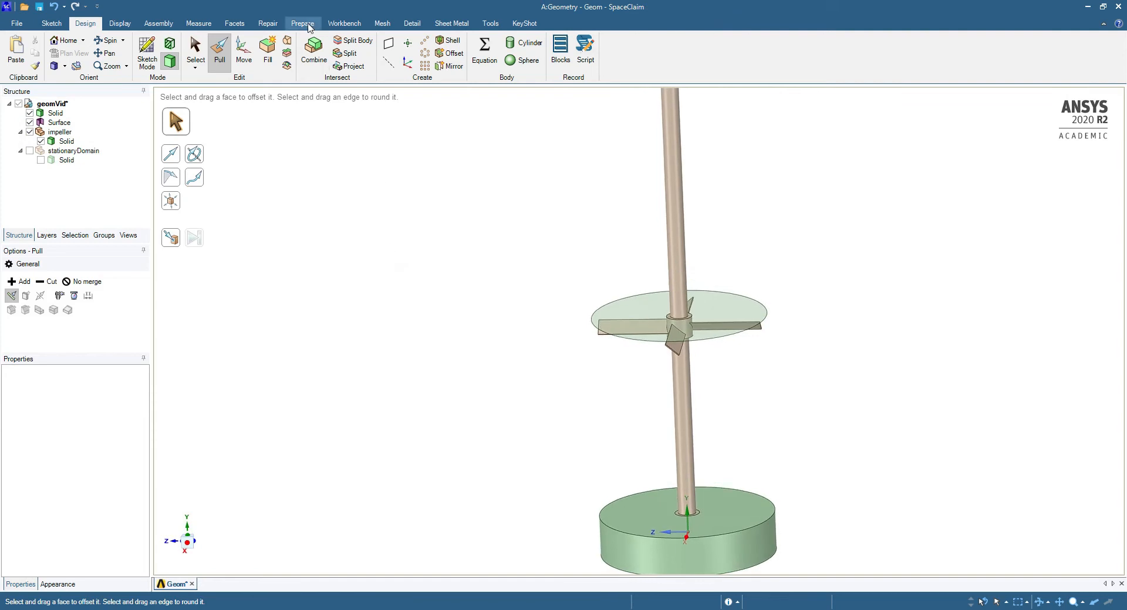
Pull the upper circular surface, without merging, up to the bottom edge of the upper impeller hub
{"action": "left_click", "coordinate": [726, 304]}
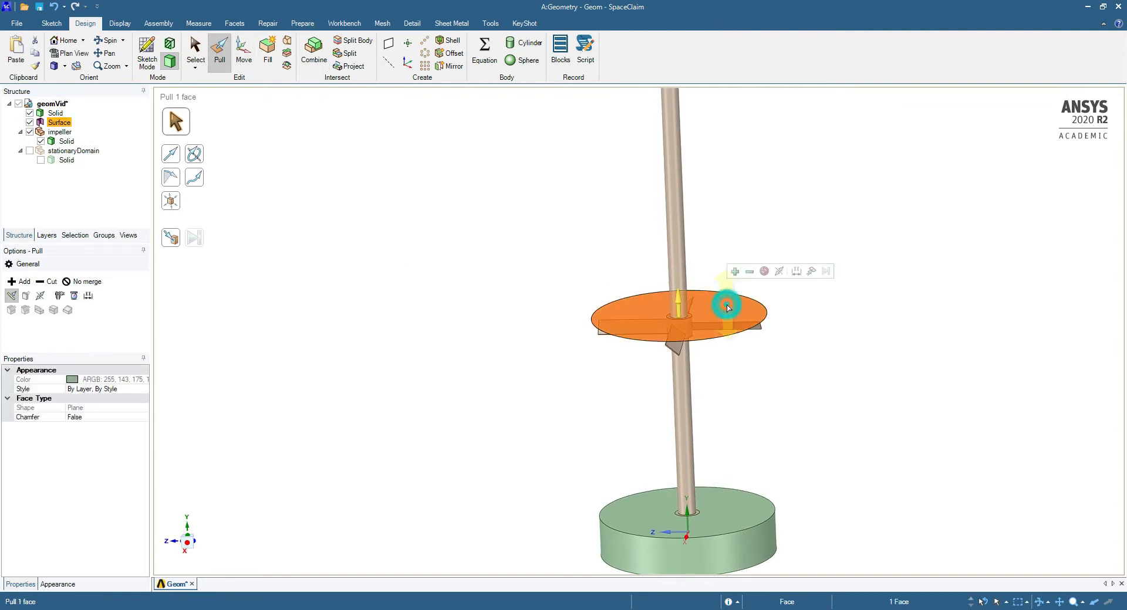
{"action": "left_click", "coordinate": [764, 271]}
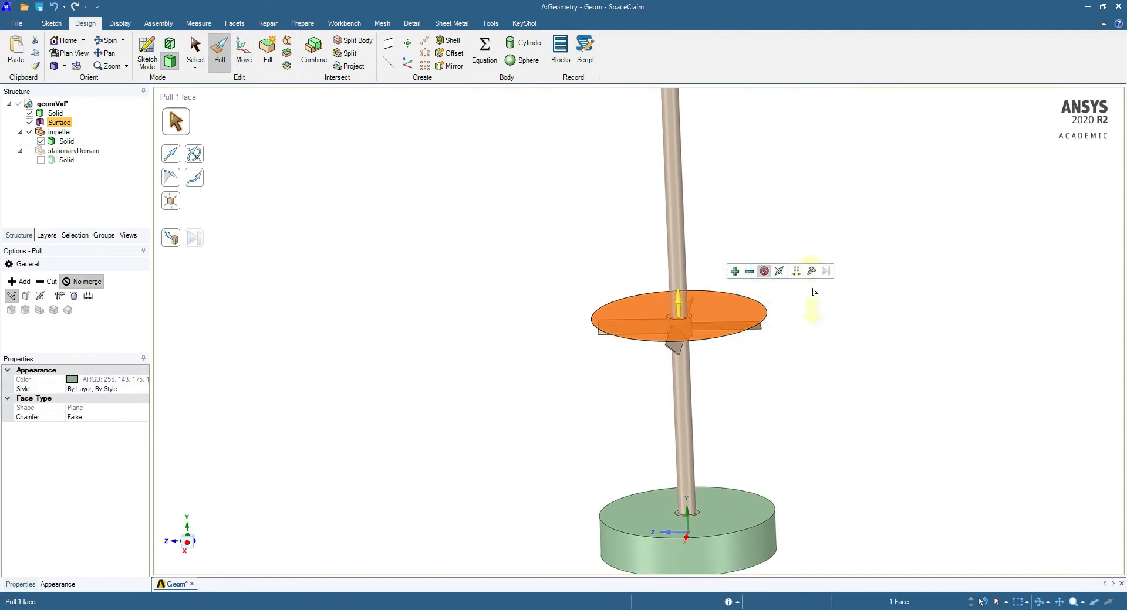
{"action": "left_click", "coordinate": [811, 271]}
{"action": "middle_click_drag", "start_coordinate": [808, 269], "coordinate": [730, 306]}
{"action": "scroll", "coordinate": [686, 328], "scroll_direction": "up", "scroll_amount": 7}
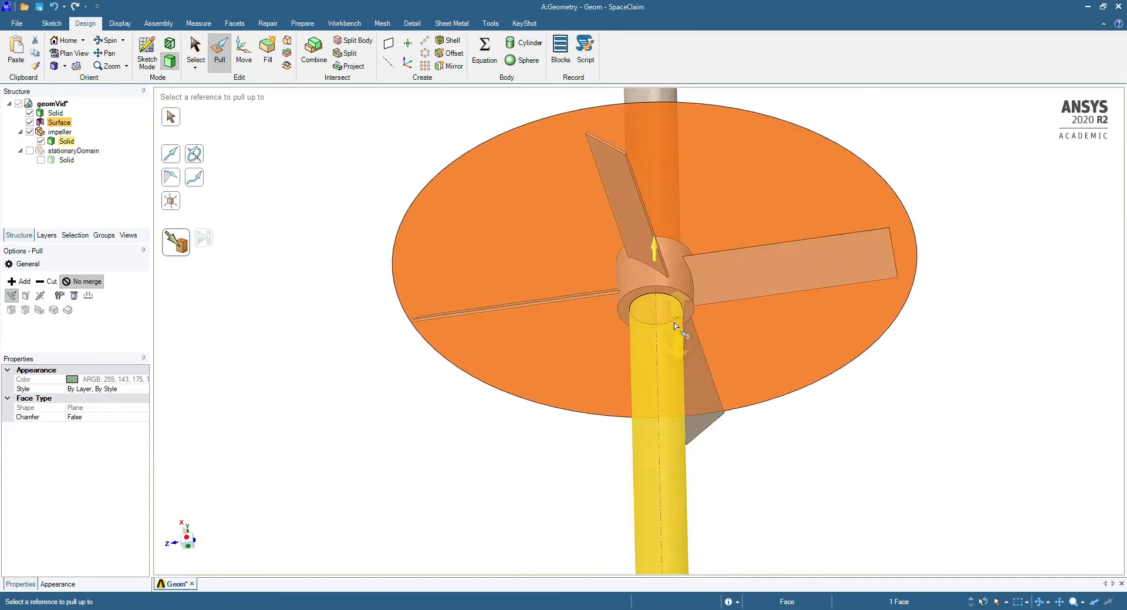
{"action": "left_click", "coordinate": [682, 314]}
{"action": "scroll", "coordinate": [642, 322], "scroll_direction": "down", "scroll_amount": 6}
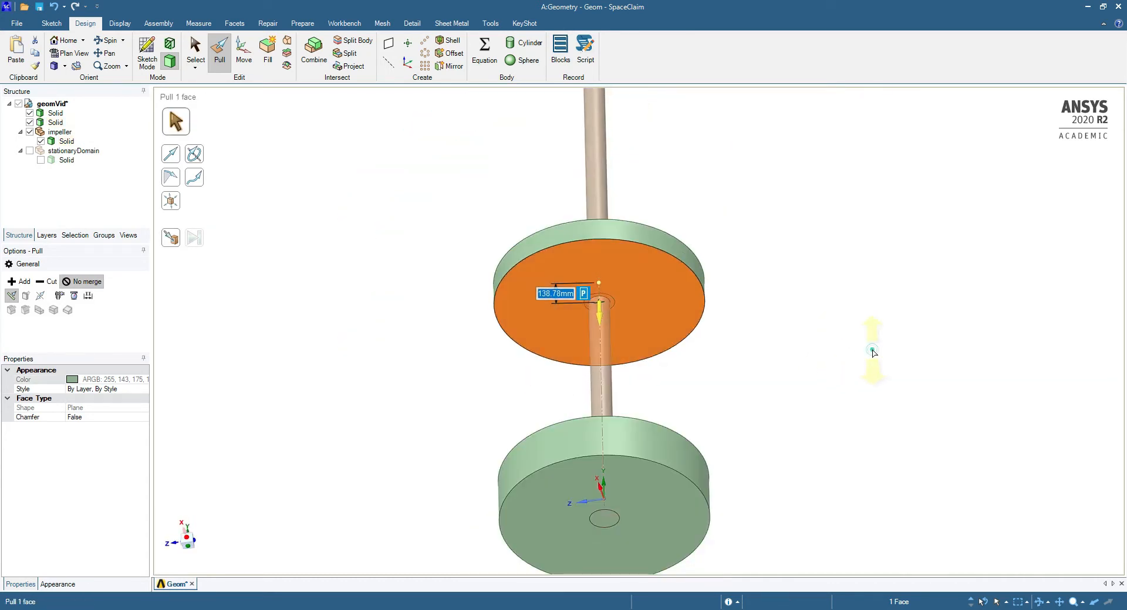
{"action": "left_click", "coordinate": [872, 349]}
Examine the two cylindrical zones around the impeller shaft from different angles
{"action": "middle_click_drag", "start_coordinate": [872, 349], "coordinate": [667, 251]}
{"action": "scroll", "coordinate": [675, 273], "scroll_direction": "down", "scroll_amount": 2}
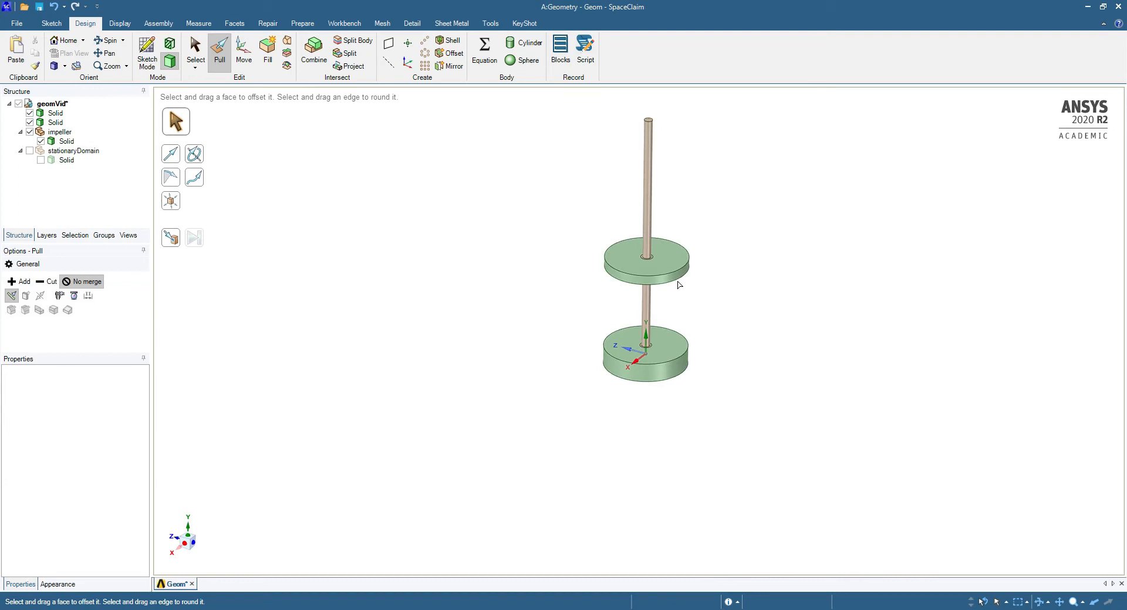
{"action": "scroll", "coordinate": [676, 293], "scroll_direction": "up", "scroll_amount": 4}
{"action": "scroll", "coordinate": [427, 352], "scroll_direction": "down", "scroll_amount": 5}
{"action": "scroll", "coordinate": [428, 353], "scroll_direction": "down", "scroll_amount": 1}
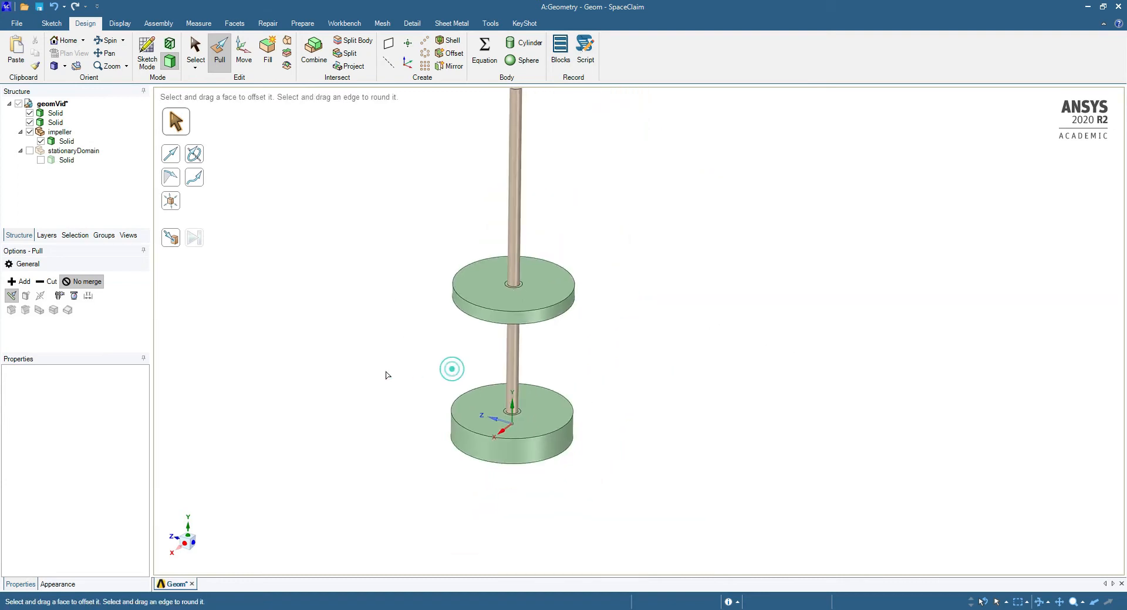
{"action": "scroll", "coordinate": [405, 405], "scroll_direction": "up", "scroll_amount": 2}
{"action": "middle_click_drag", "start_coordinate": [403, 394], "coordinate": [410, 368]}
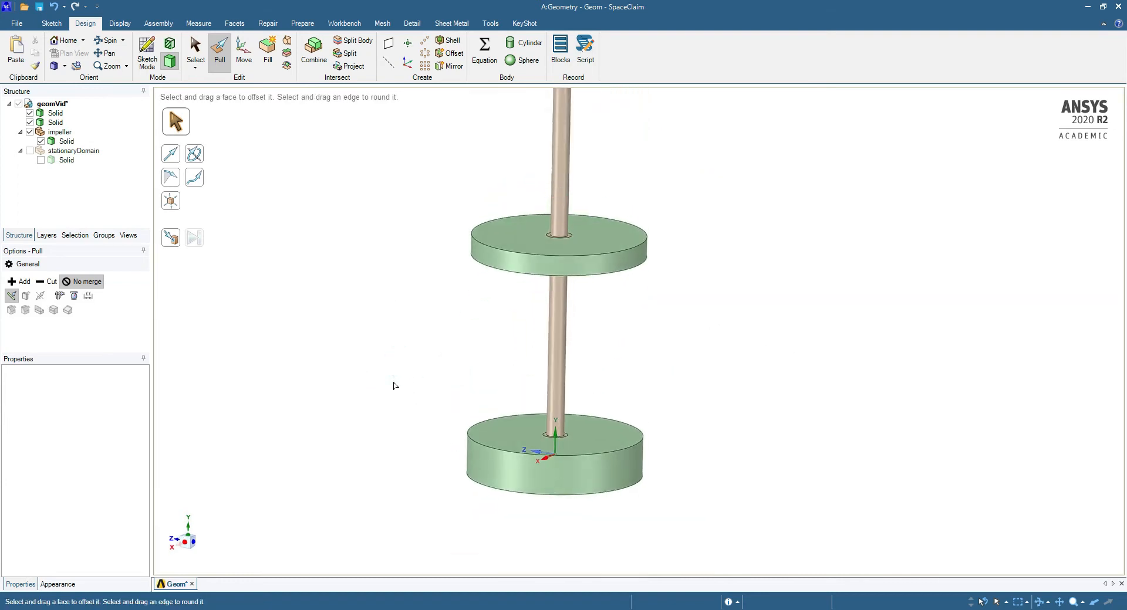
{"action": "key", "text": "s"}
{"action": "mouse_move", "coordinate": [791, 408]}
{"action": "middle_mouse_down"}
{"action": "mouse_move", "coordinate": [772, 264]}
{"action": "mouse_move", "coordinate": [822, 392]}
{"action": "mouse_move", "coordinate": [752, 409]}
{"action": "mouse_move", "coordinate": [808, 410]}
{"action": "mouse_move", "coordinate": [769, 433]}
{"action": "mouse_move", "coordinate": [762, 481]}
{"action": "mouse_move", "coordinate": [750, 324]}
{"action": "mouse_move", "coordinate": [880, 405]}
{"action": "mouse_move", "coordinate": [749, 404]}
{"action": "mouse_move", "coordinate": [462, 329]}
{"action": "middle_mouse_up"}
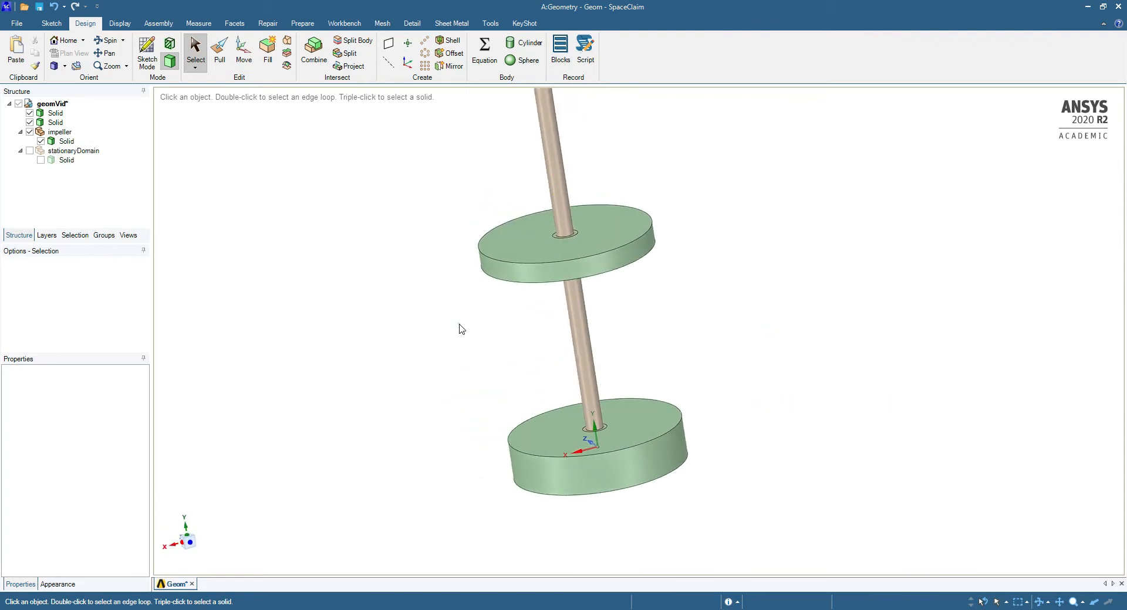
{"action": "left_click", "coordinate": [314, 52]}
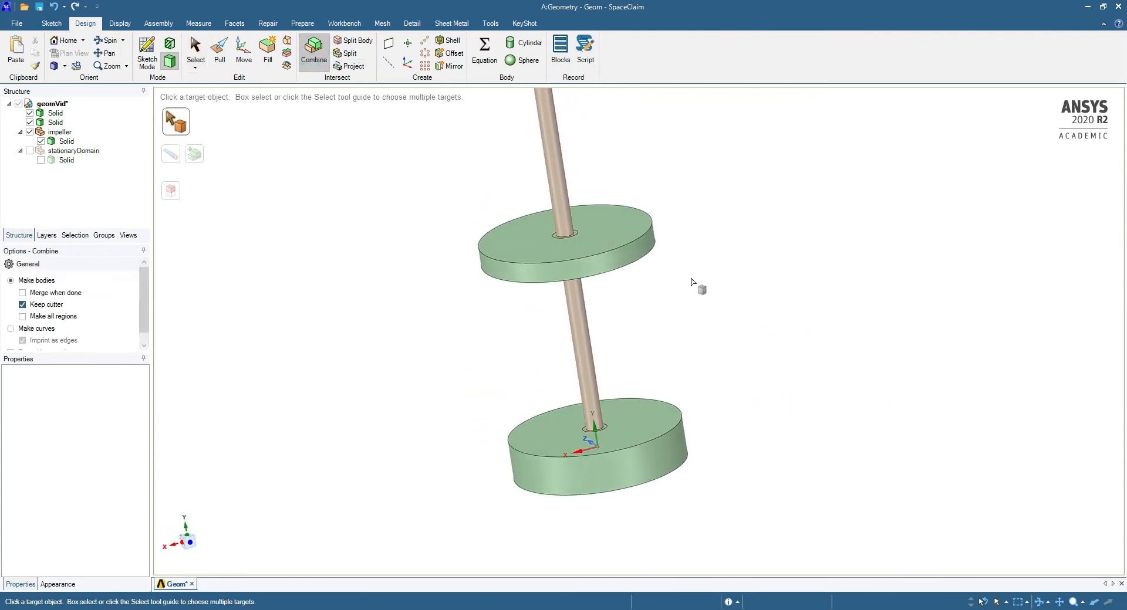
{"action": "middle_click_drag", "start_coordinate": [699, 286], "coordinate": [720, 278]}
{"action": "mouse_move", "coordinate": [635, 248]}
{"action": "middle_mouse_down"}
{"action": "mouse_move", "coordinate": [748, 270]}
{"action": "mouse_move", "coordinate": [772, 244]}
{"action": "mouse_move", "coordinate": [764, 258]}
{"action": "mouse_move", "coordinate": [710, 269]}
{"action": "mouse_move", "coordinate": [739, 269]}
{"action": "middle_mouse_up"}
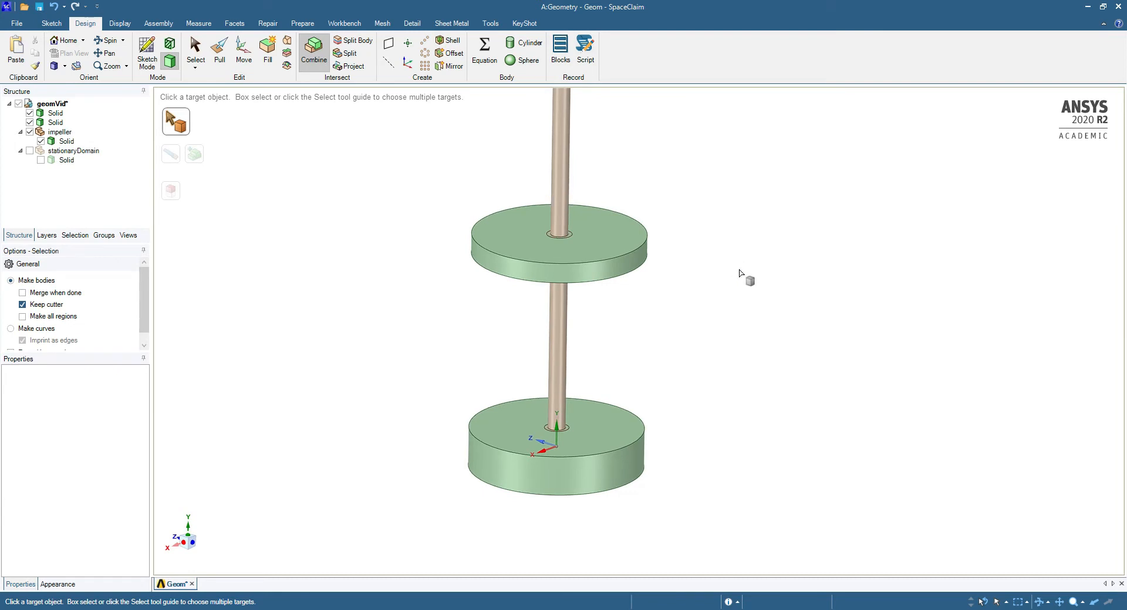
{"action": "key", "text": "Escape"}
Show the stationaryDomain component and hide the impeller
{"action": "scroll", "coordinate": [435, 252], "scroll_direction": "down", "scroll_amount": 4}
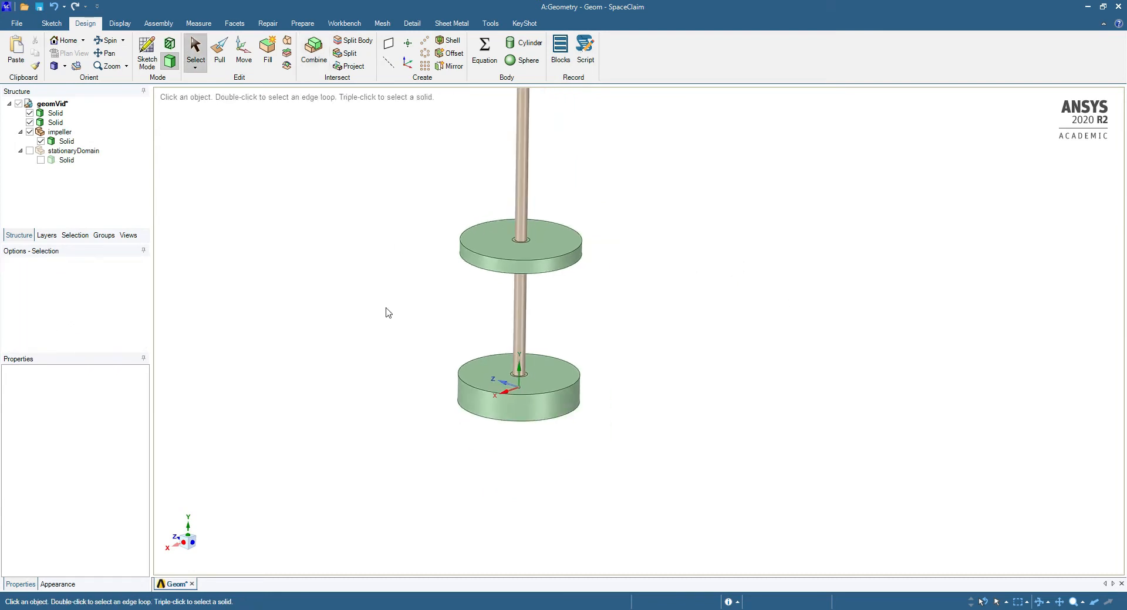
{"action": "left_click", "coordinate": [29, 150]}
{"action": "left_click", "coordinate": [29, 132]}
{"action": "mouse_move", "coordinate": [515, 246]}
{"action": "middle_mouse_down"}
{"action": "mouse_move", "coordinate": [616, 170]}
{"action": "mouse_move", "coordinate": [590, 353]}
{"action": "mouse_move", "coordinate": [649, 312]}
{"action": "mouse_move", "coordinate": [759, 116]}
{"action": "mouse_move", "coordinate": [759, 291]}
{"action": "mouse_move", "coordinate": [722, 339]}
{"action": "mouse_move", "coordinate": [711, 337]}
{"action": "middle_mouse_up"}
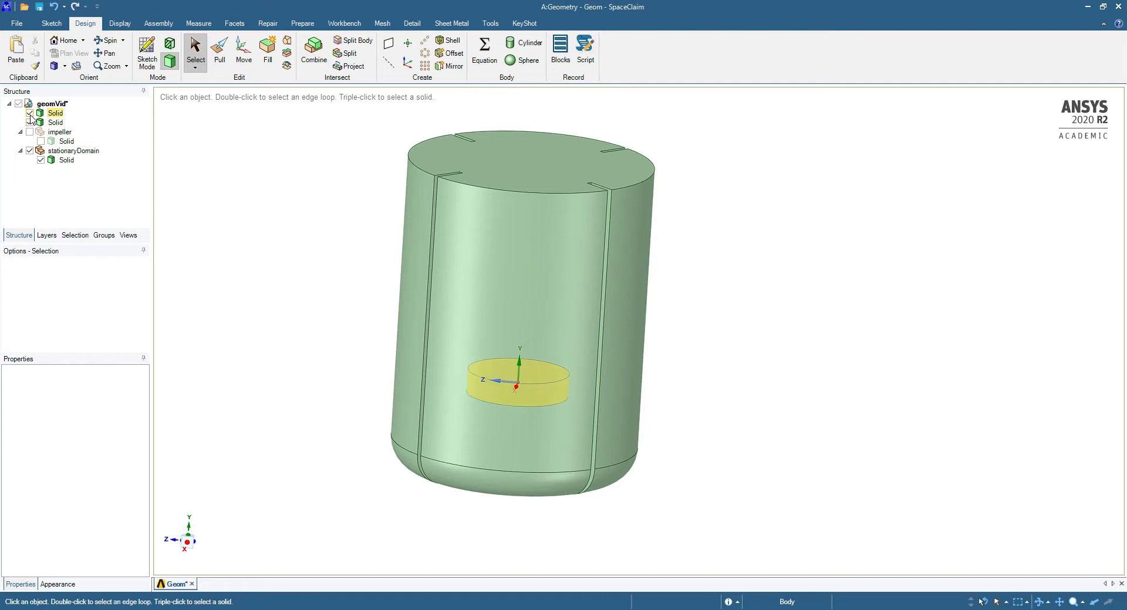
{"action": "middle_click_drag", "start_coordinate": [482, 128], "coordinate": [451, 140]}
Use Combine to cut the stationaryDomain solid with the upper cylinder, keeping the cutter
{"action": "left_click", "coordinate": [314, 52]}
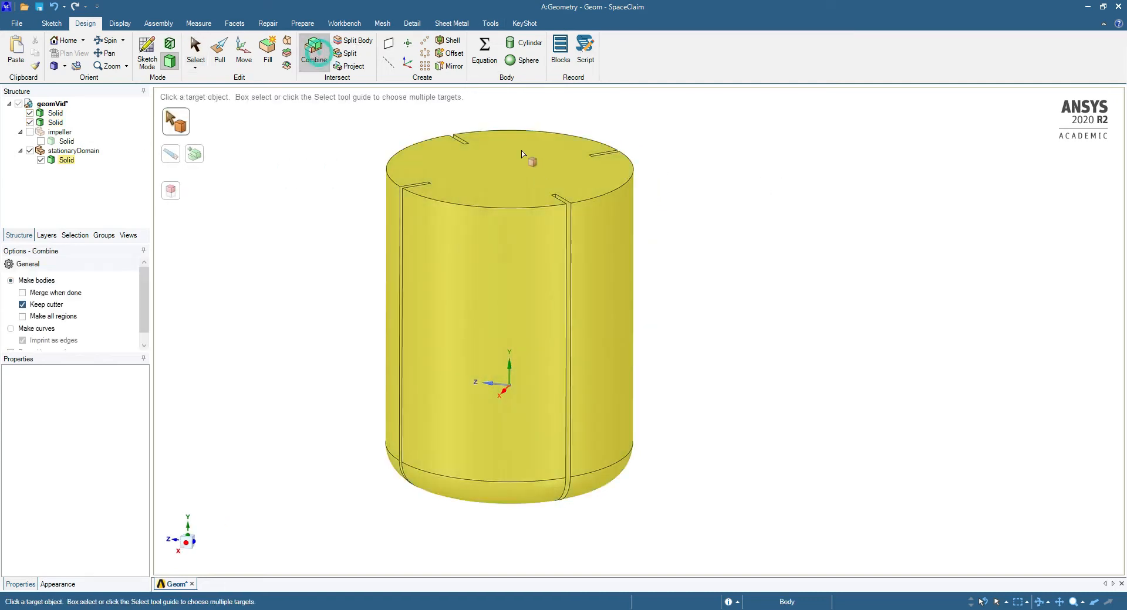
{"action": "left_click", "coordinate": [556, 170]}
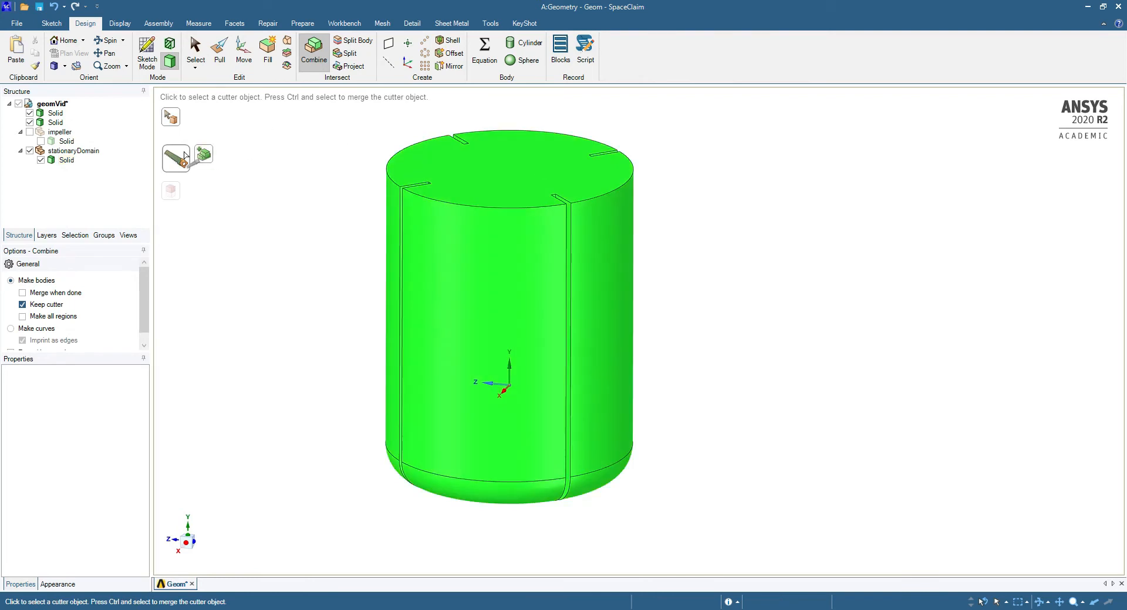
{"action": "left_click", "coordinate": [501, 277]}
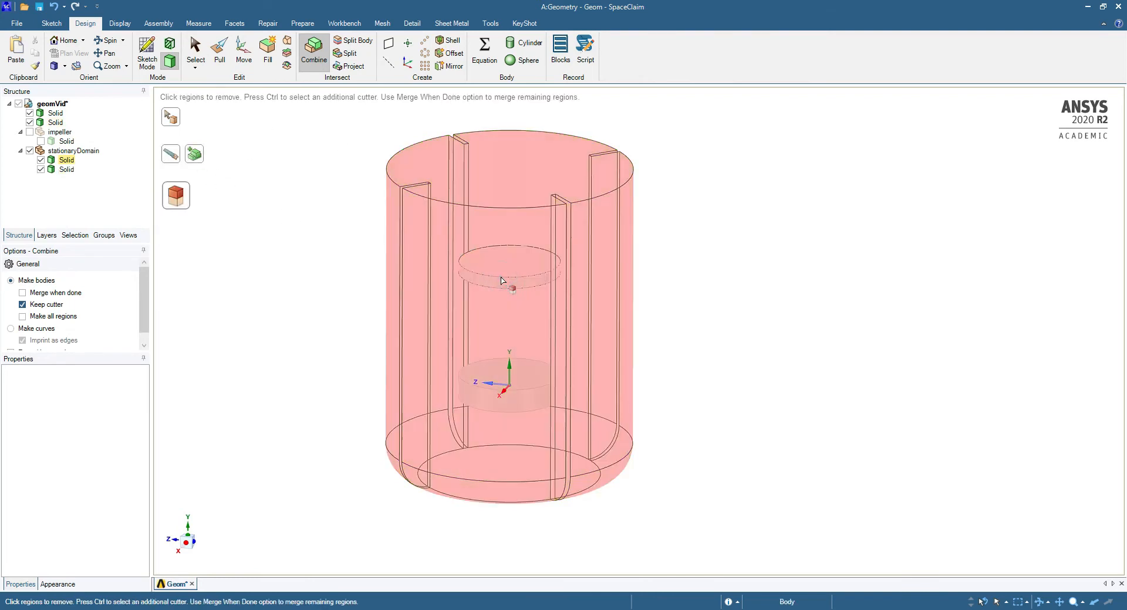
{"action": "left_click", "coordinate": [507, 395]}
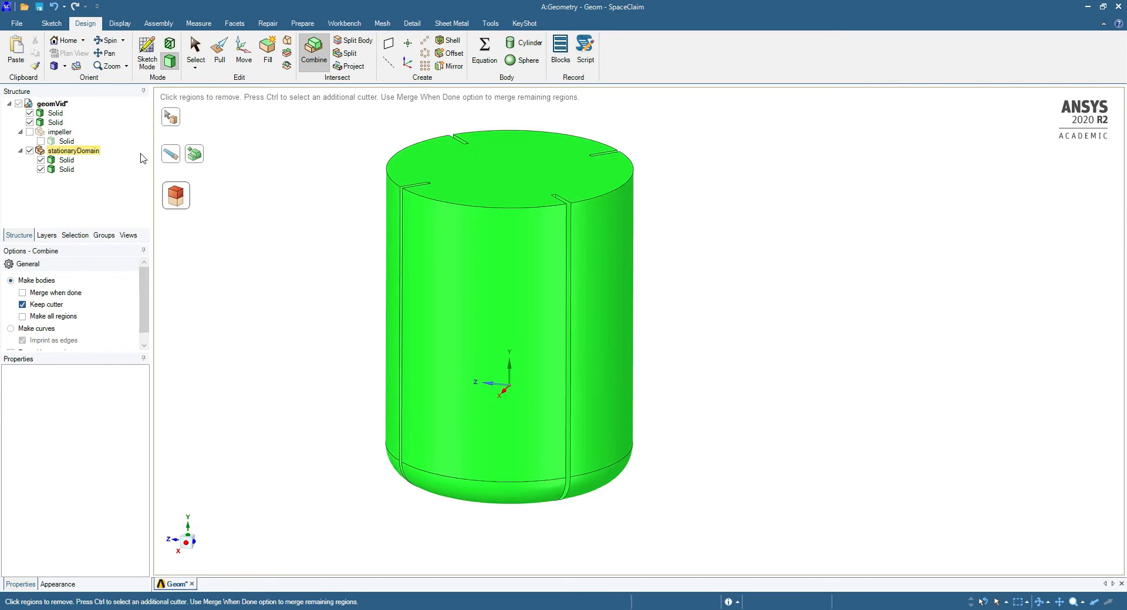
{"action": "key", "text": "Escape"}
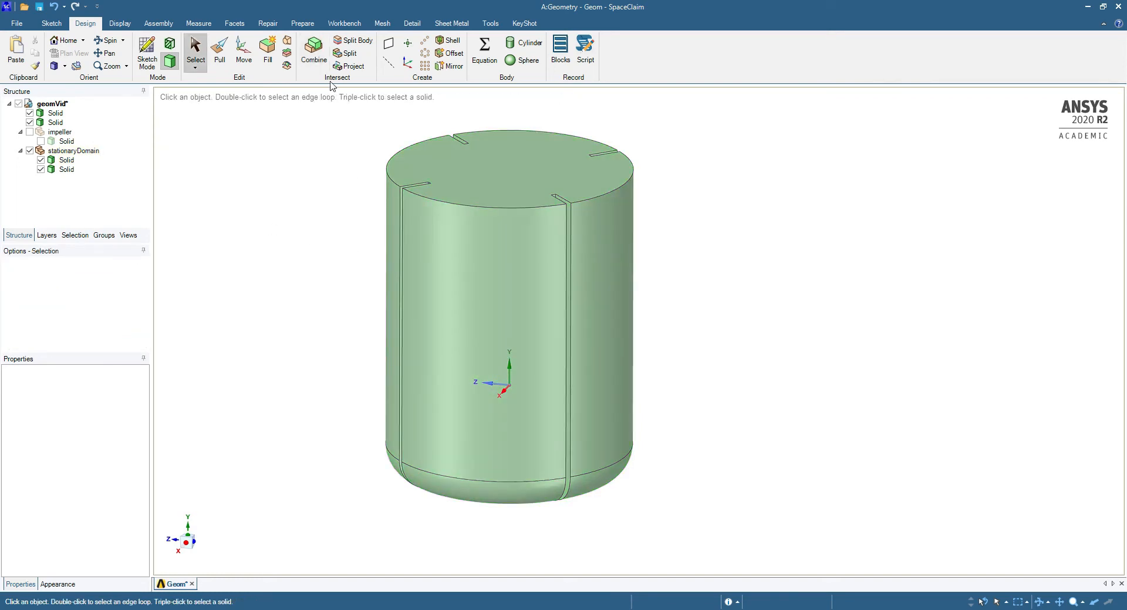
Use Combine to cut the stationaryDomain tank body with the lower cylinder, keeping the cutter
{"action": "left_click", "coordinate": [314, 50]}
{"action": "left_click", "coordinate": [623, 302]}
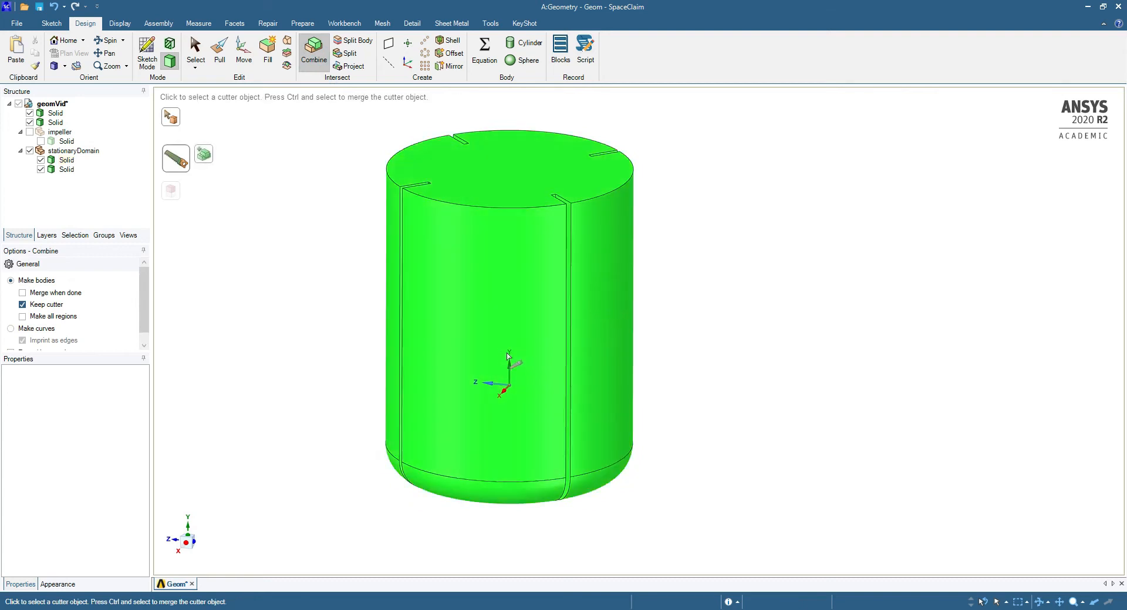
{"action": "left_click", "coordinate": [497, 400]}
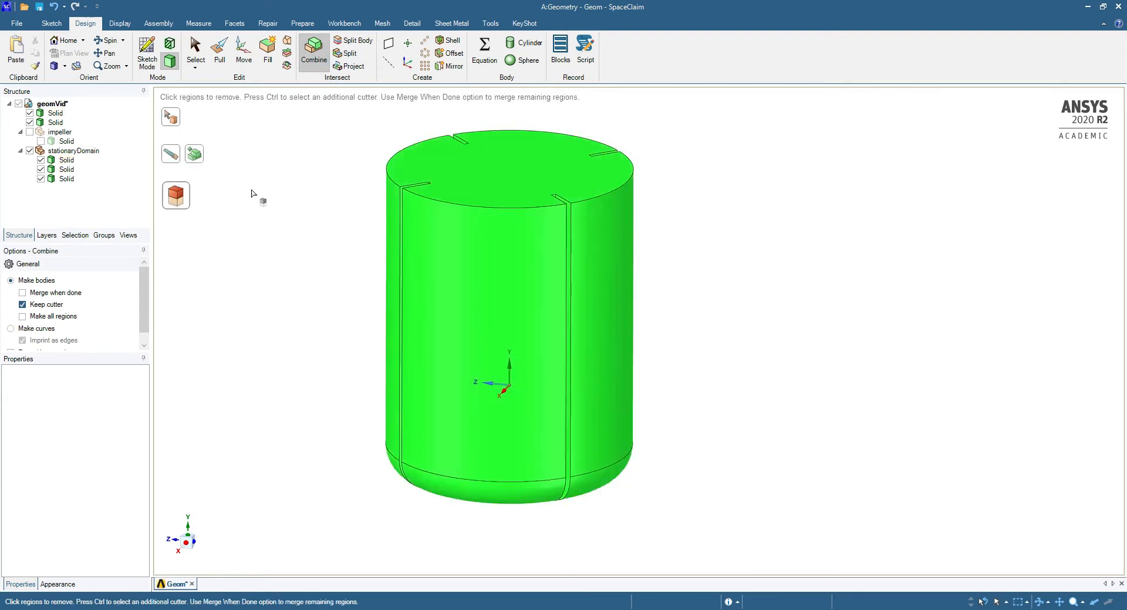
{"action": "key", "text": "Escape"}
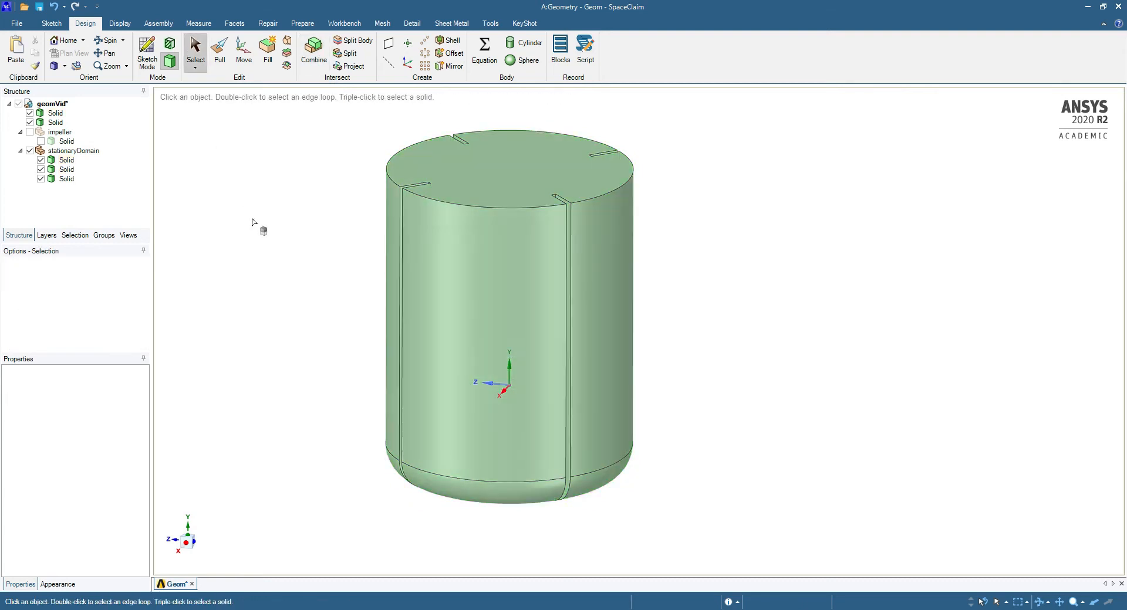
Display the model in wireframe and toggle the visibility of the first stationaryDomain solid to identify it
{"action": "mouse_move", "coordinate": [356, 229]}
{"action": "middle_mouse_down"}
{"action": "mouse_move", "coordinate": [284, 202]}
{"action": "mouse_move", "coordinate": [382, 234]}
{"action": "mouse_move", "coordinate": [356, 236]}
{"action": "middle_mouse_up"}
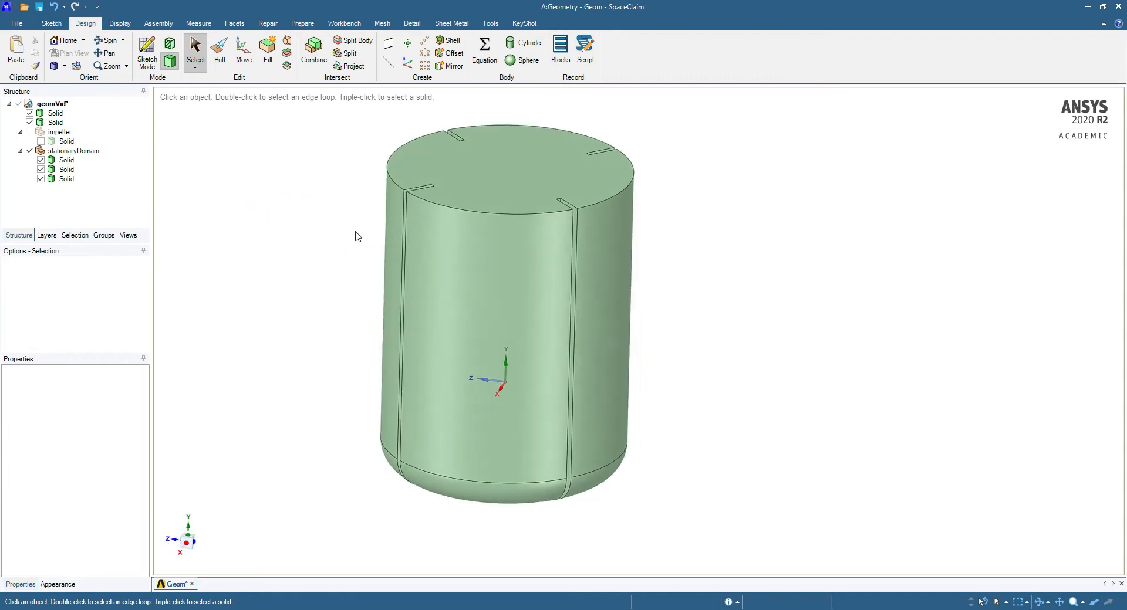
{"action": "left_click", "coordinate": [121, 22]}
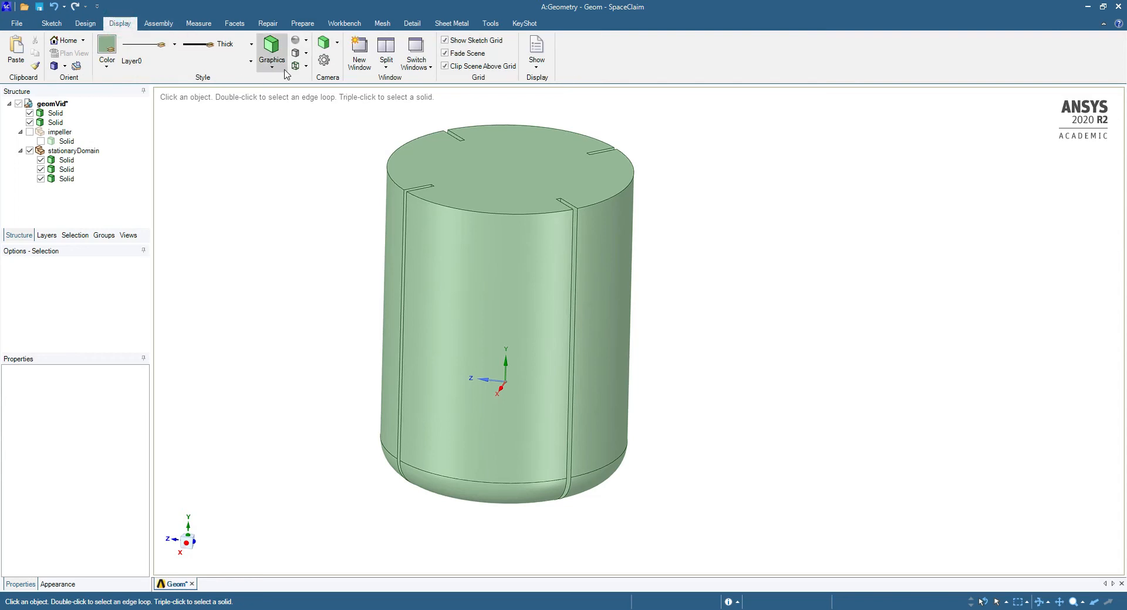
{"action": "left_click", "coordinate": [271, 52]}
{"action": "left_click", "coordinate": [302, 130]}
{"action": "mouse_move", "coordinate": [837, 336]}
{"action": "middle_mouse_down"}
{"action": "mouse_move", "coordinate": [787, 301]}
{"action": "mouse_move", "coordinate": [792, 324]}
{"action": "mouse_move", "coordinate": [820, 335]}
{"action": "middle_mouse_up"}
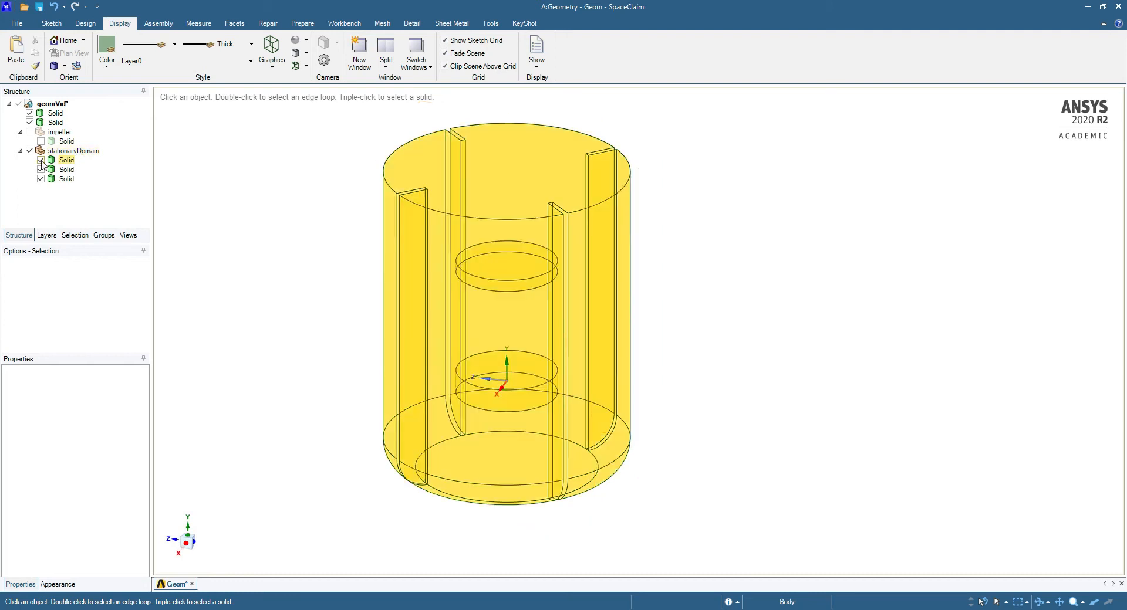
{"action": "left_click", "coordinate": [41, 160]}
{"action": "left_click", "coordinate": [40, 160]}
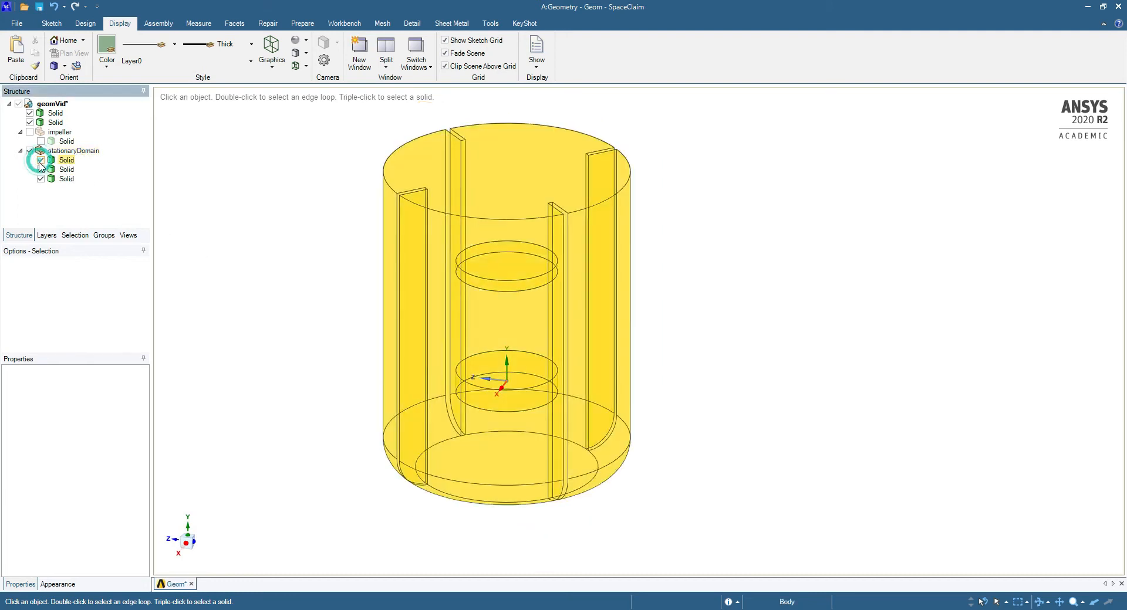
Delete the two leftover cylinder solids from the stationaryDomain component, keeping the tank body
{"action": "left_click", "coordinate": [66, 169]}
{"action": "right_click", "coordinate": [70, 172]}
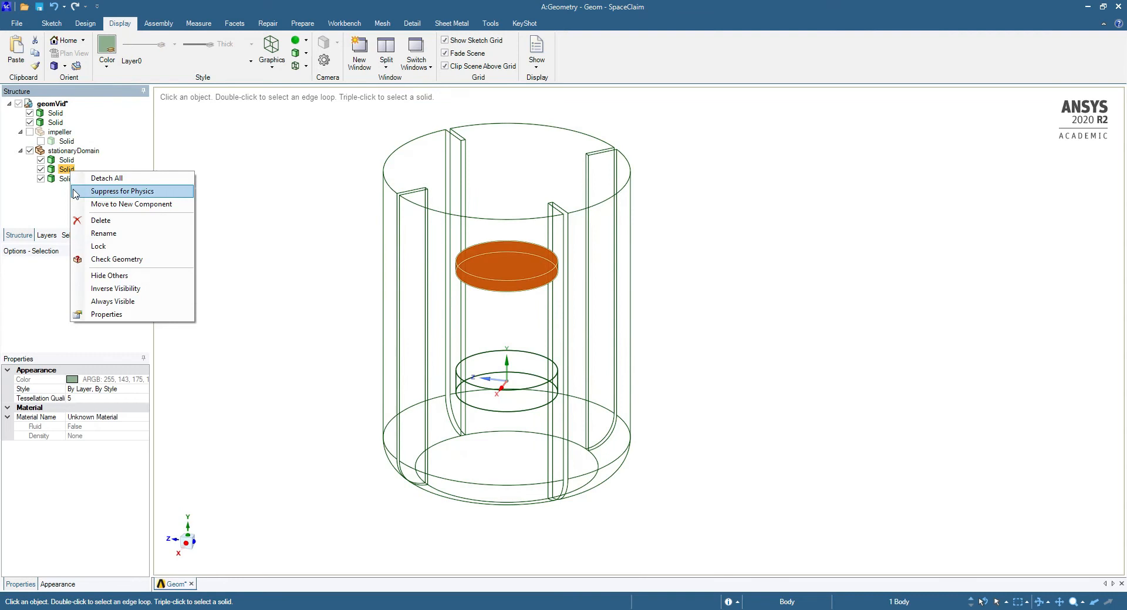
{"action": "left_click", "coordinate": [97, 220]}
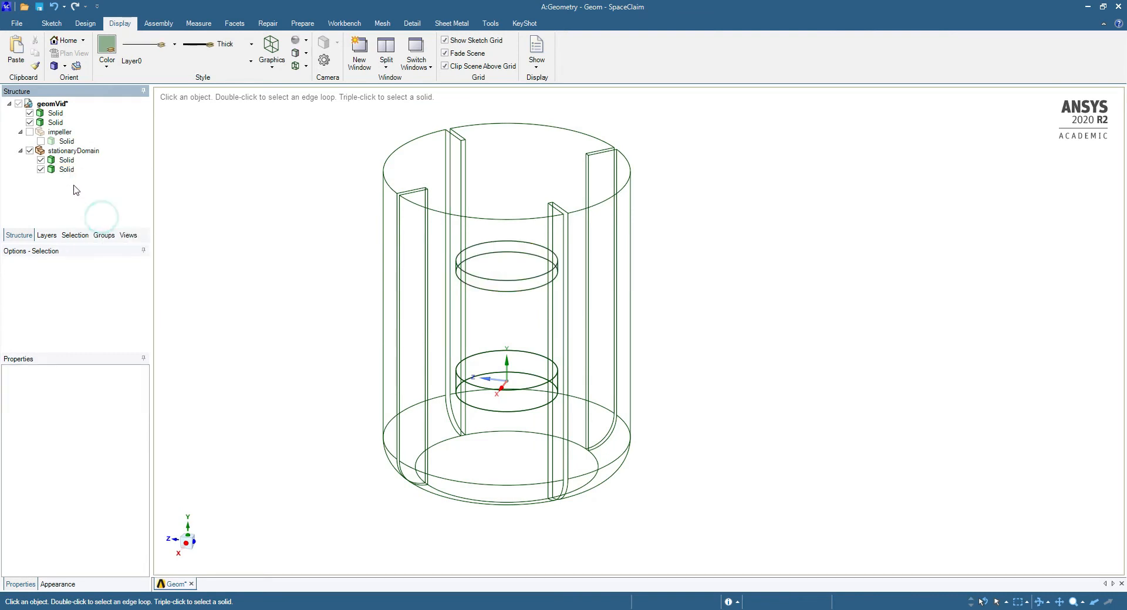
{"action": "right_click", "coordinate": [68, 172]}
{"action": "left_click", "coordinate": [97, 222]}
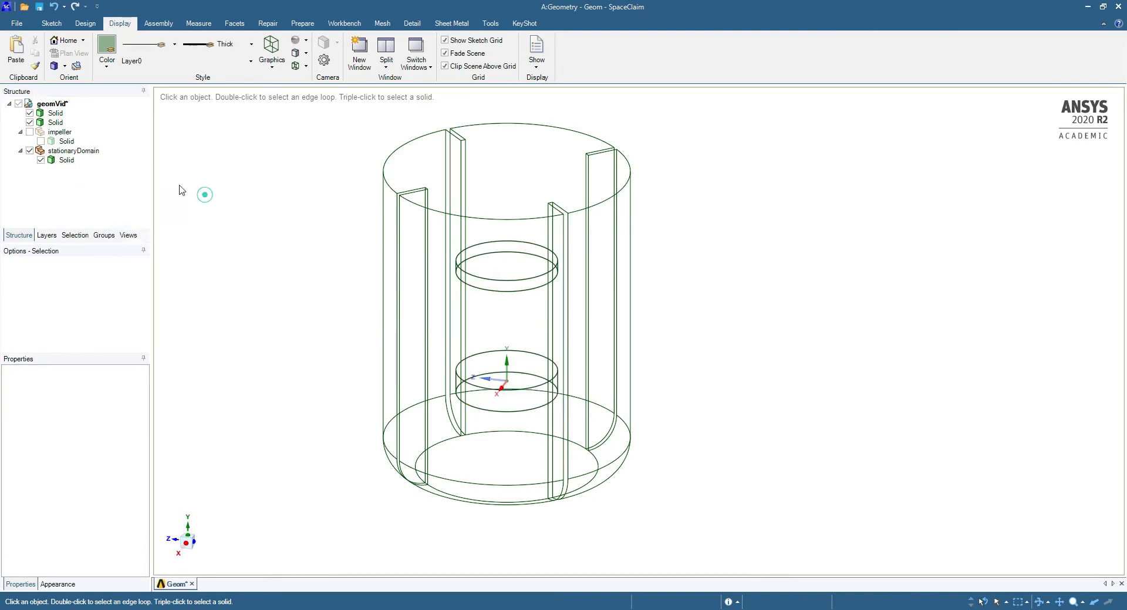
Check the remaining stationaryDomain solid by toggling its visibility, and return the model to shaded display
{"action": "left_click", "coordinate": [42, 163]}
{"action": "left_click", "coordinate": [42, 162]}
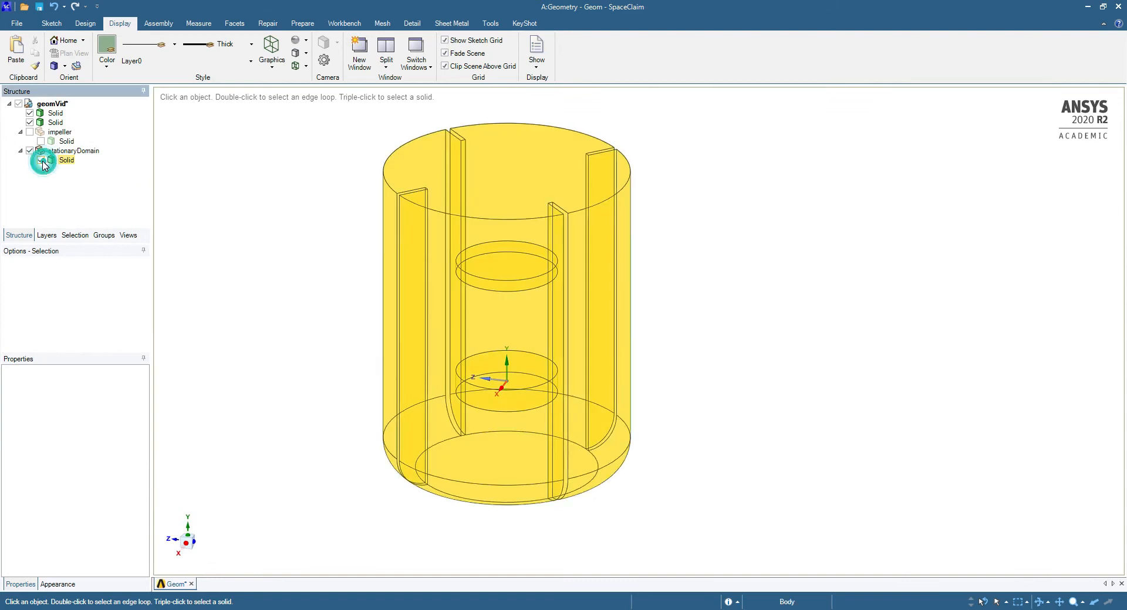
{"action": "middle_click_drag", "start_coordinate": [356, 247], "coordinate": [320, 258]}
{"action": "left_click", "coordinate": [271, 61]}
{"action": "left_click", "coordinate": [276, 88]}
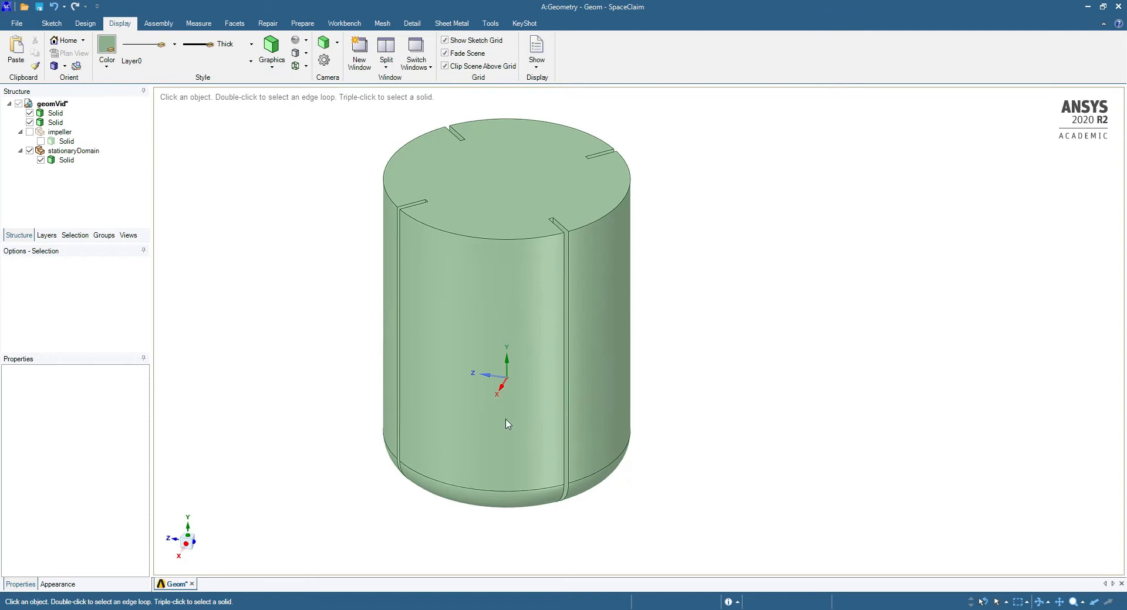
{"action": "middle_click_drag", "start_coordinate": [507, 424], "coordinate": [466, 413]}
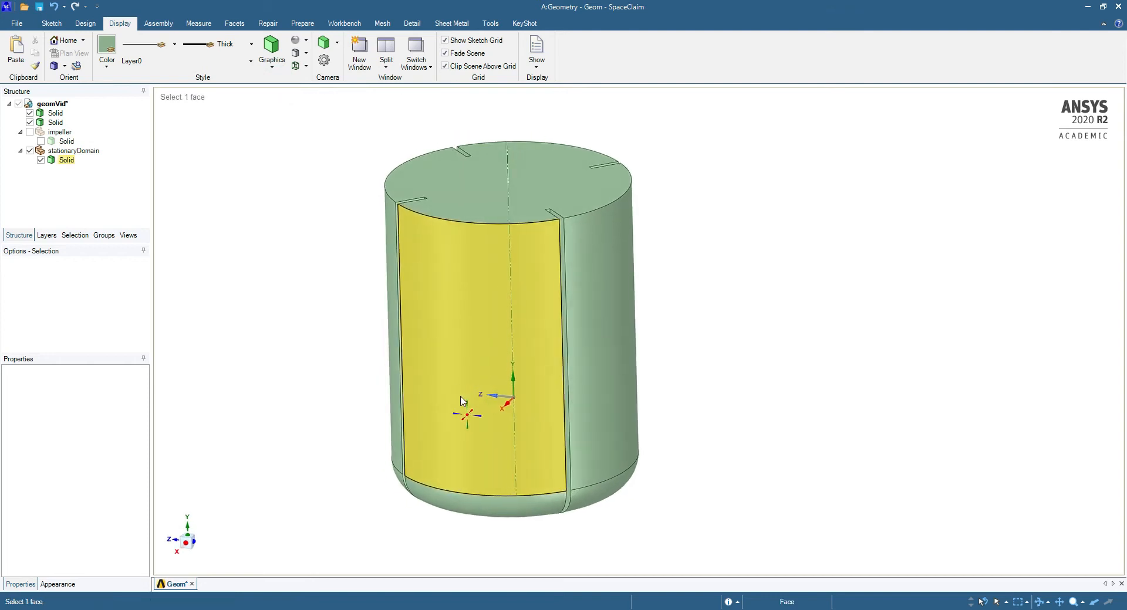
Show the tank in section mode on a vertical plane through its axis and inspect the impeller zones
{"action": "left_click", "coordinate": [85, 23]}
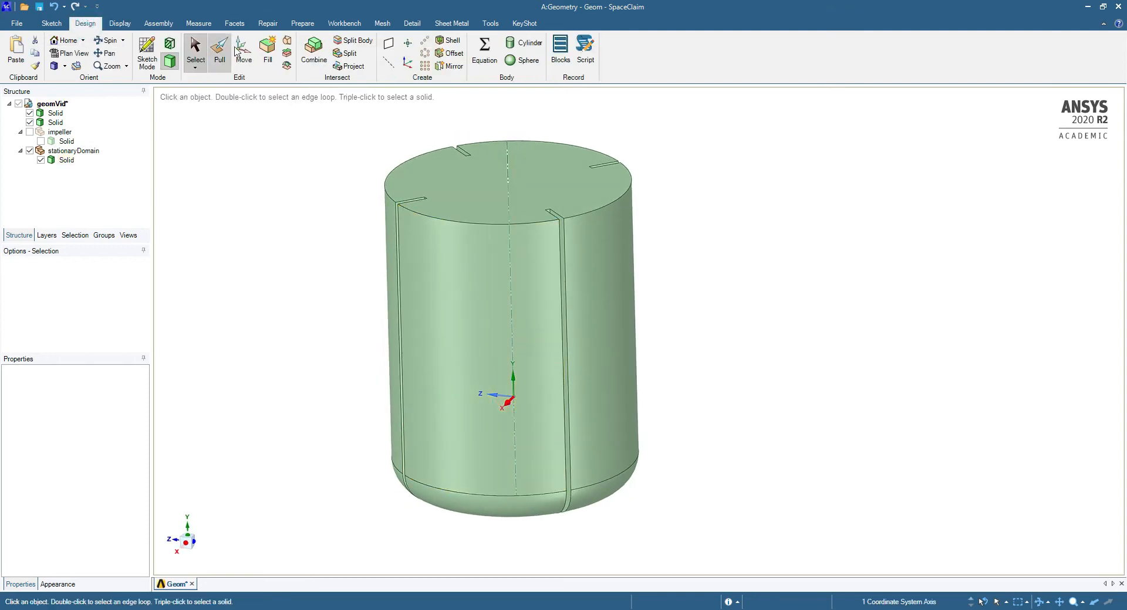
{"action": "left_click", "coordinate": [171, 47]}
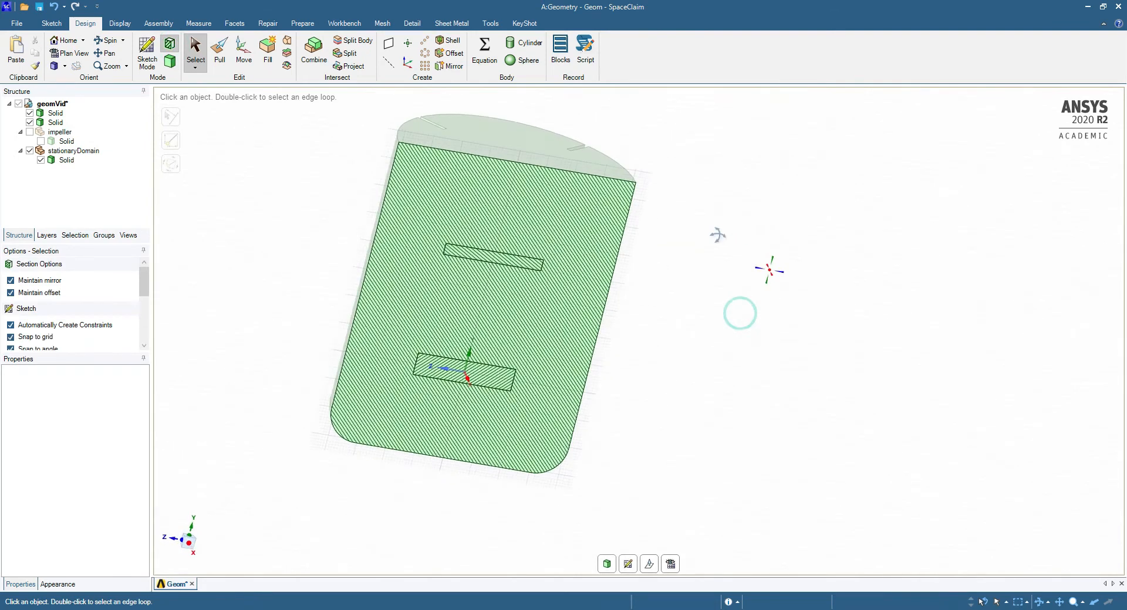
{"action": "scroll", "coordinate": [587, 282], "scroll_direction": "up", "scroll_amount": 10}
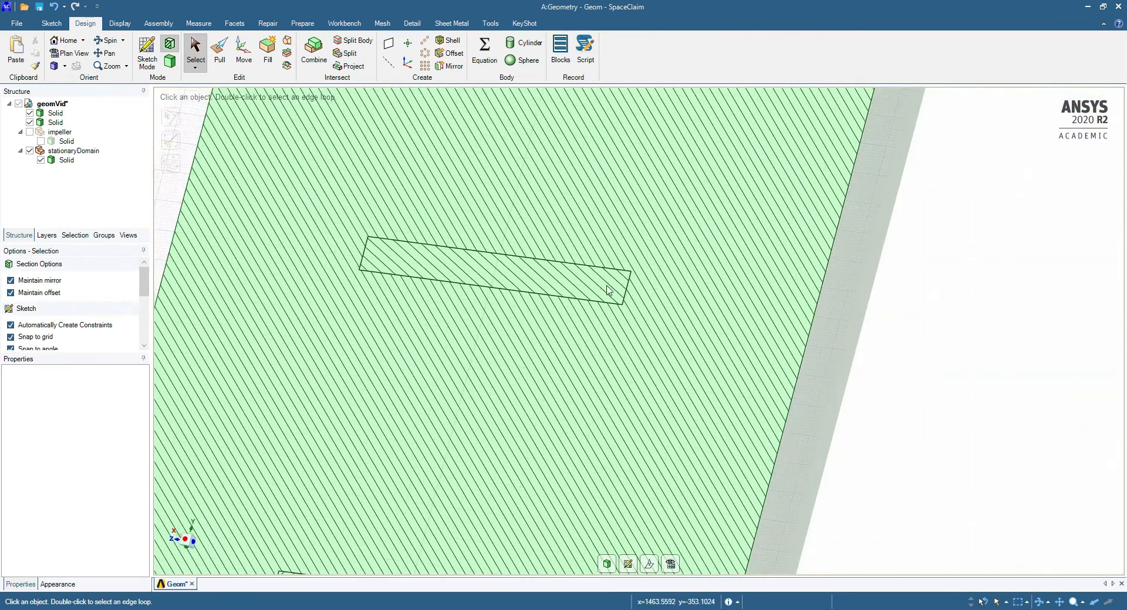
{"action": "scroll", "coordinate": [608, 290], "scroll_direction": "down", "scroll_amount": 10}
Hide the two top-level cylinder solids and examine the voids in the sectioned stationaryDomain body
{"action": "left_click", "coordinate": [29, 122]}
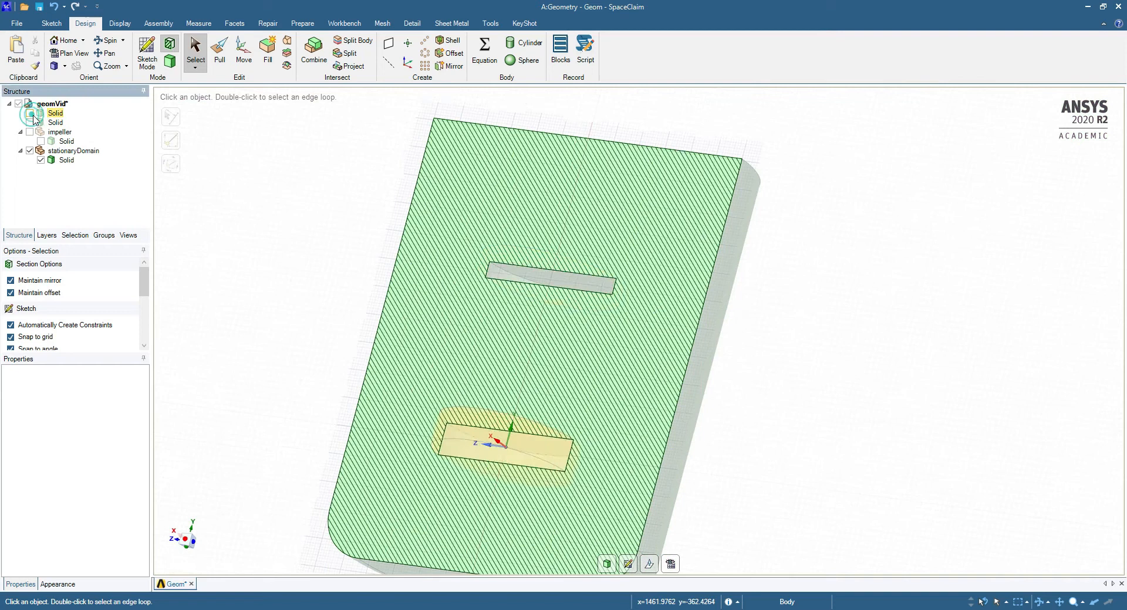
{"action": "left_click", "coordinate": [30, 113]}
{"action": "left_click", "coordinate": [75, 153]}
{"action": "scroll", "coordinate": [875, 426], "scroll_direction": "down", "scroll_amount": 5}
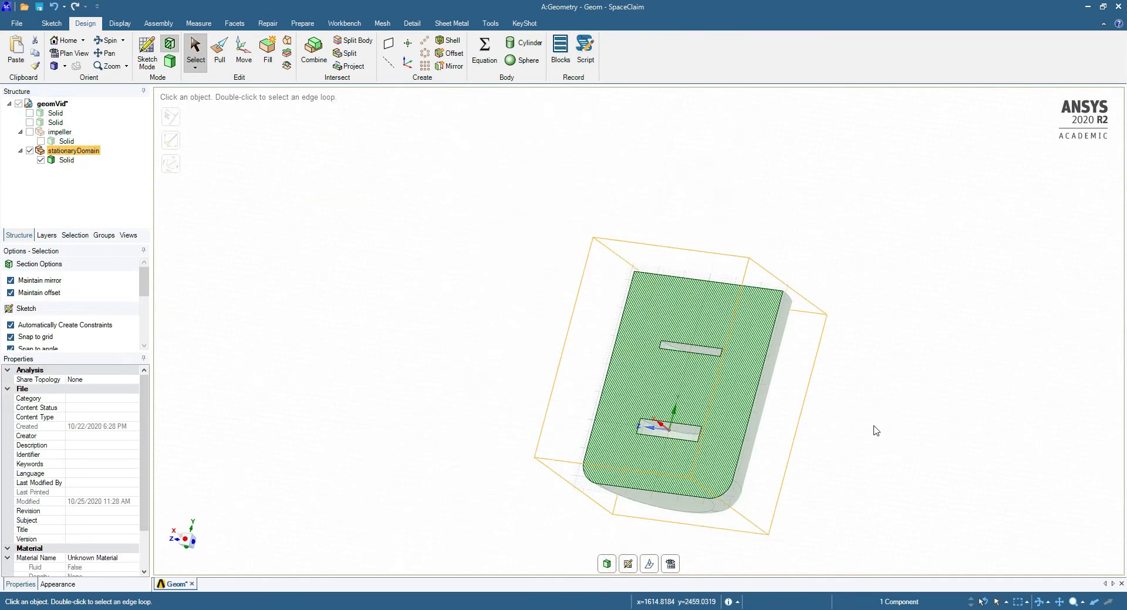
{"action": "left_click", "coordinate": [900, 422]}
{"action": "middle_click_drag", "start_coordinate": [862, 419], "coordinate": [716, 412]}
{"action": "scroll", "coordinate": [550, 337], "scroll_direction": "down", "scroll_amount": 4}
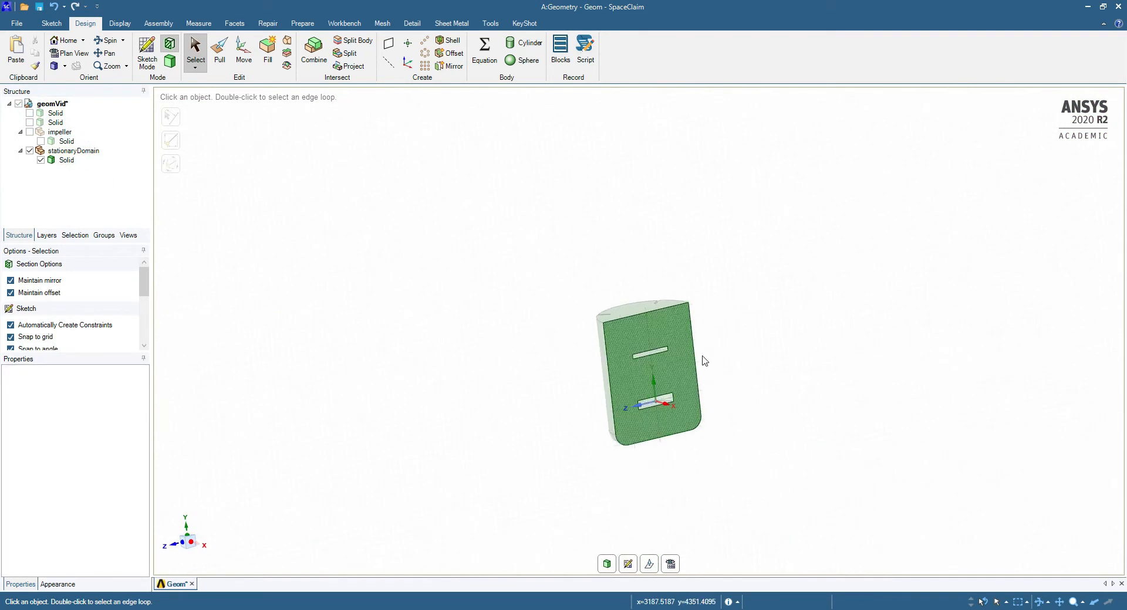
{"action": "scroll", "coordinate": [705, 359], "scroll_direction": "up", "scroll_amount": 5}
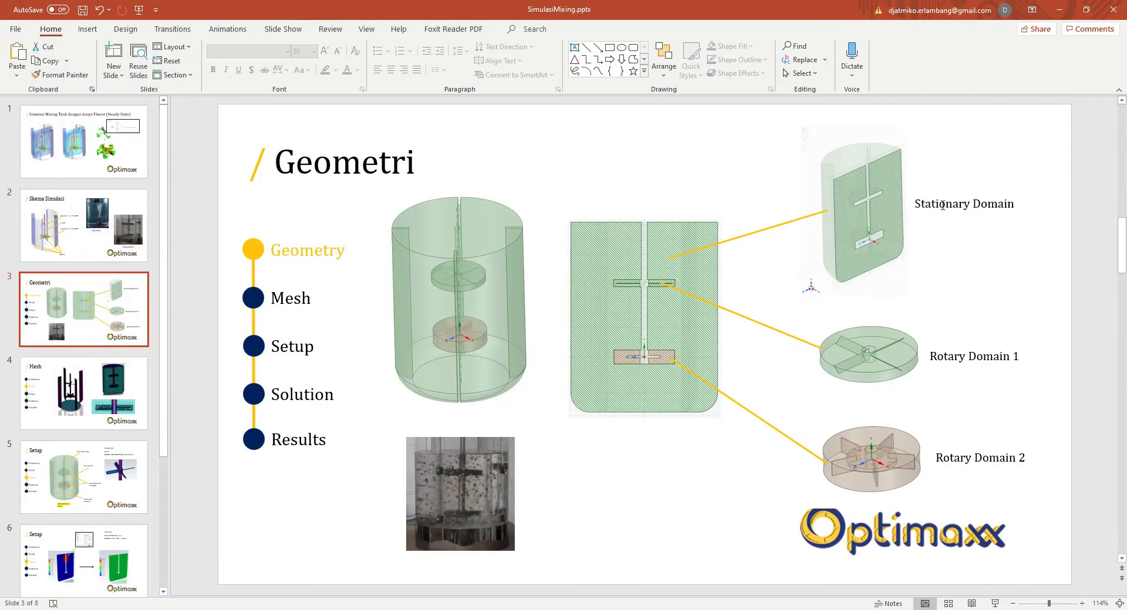
Capture the sectioned tank with Snipping Tool, mark both impeller voids and the velocity notes in pen, and minimize the capture
{"action": "left_click", "coordinate": [1058, 16]}
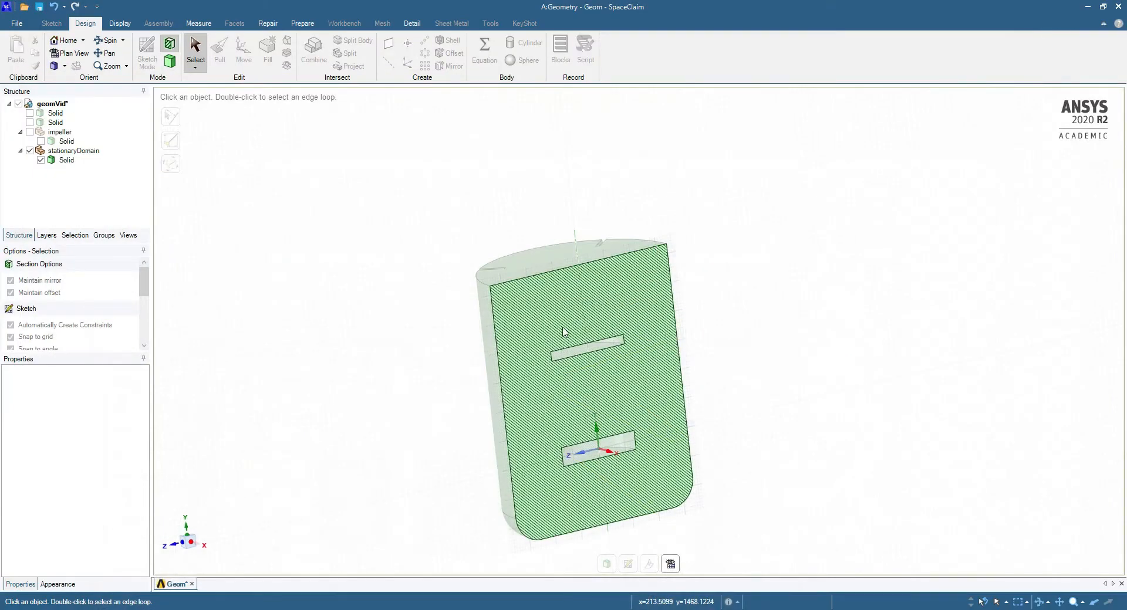
{"action": "scroll", "coordinate": [685, 427], "scroll_direction": "up", "scroll_amount": 5}
{"action": "scroll", "coordinate": [340, 402], "scroll_direction": "down", "scroll_amount": 4}
{"action": "key", "text": "alt+Tab"}
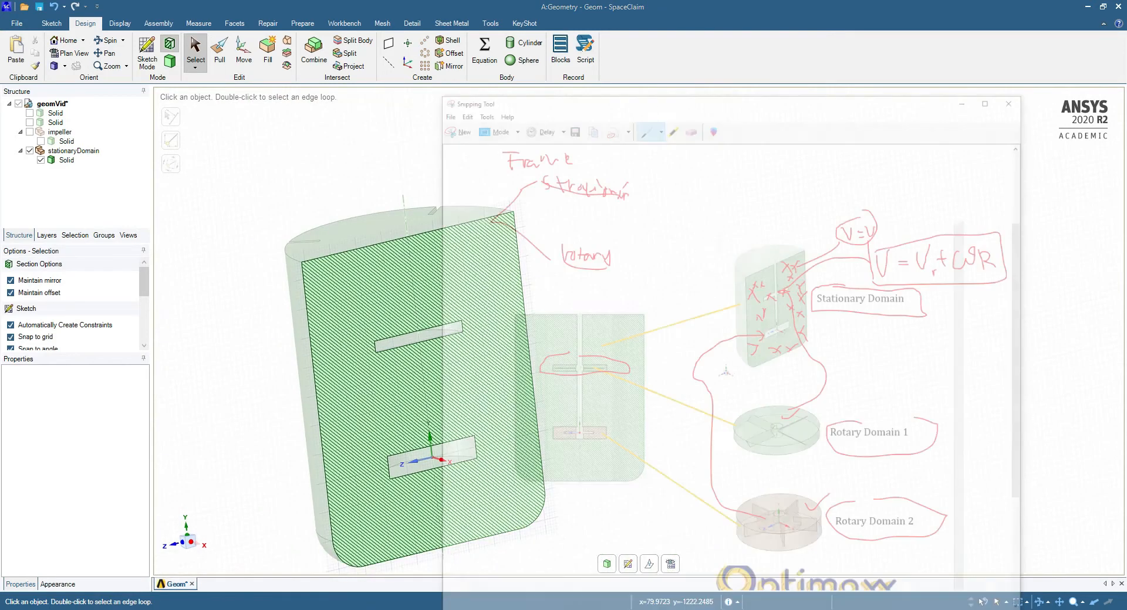
{"action": "left_click", "coordinate": [486, 47]}
{"action": "left_click_drag", "start_coordinate": [305, 287], "coordinate": [548, 428]}
{"action": "scroll", "coordinate": [435, 337], "scroll_direction": "down", "scroll_amount": 2}
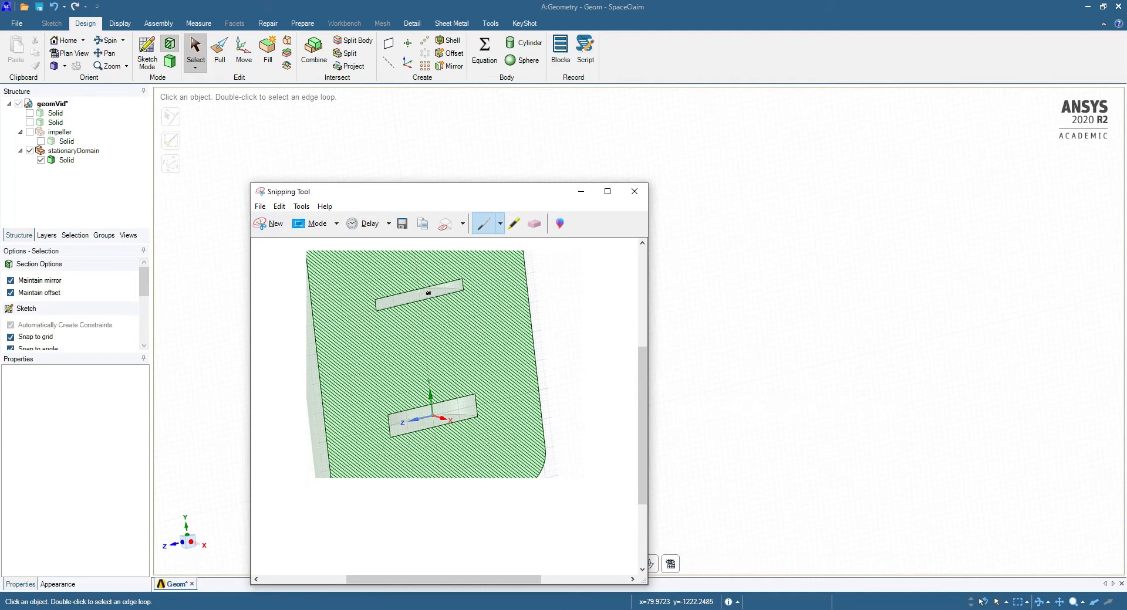
{"action": "left_click_drag", "start_coordinate": [427, 293], "coordinate": [438, 291]}
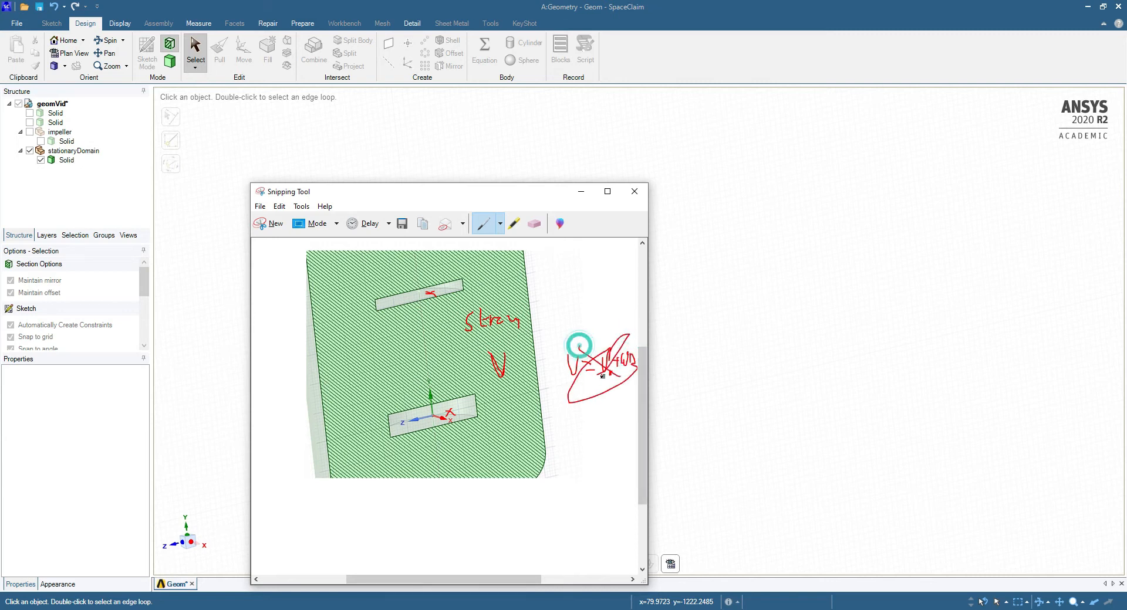
{"action": "left_click", "coordinate": [581, 193]}
Leave the section view and show the complete stationaryDomain tank in 3D mode
{"action": "middle_click_drag", "start_coordinate": [483, 434], "coordinate": [452, 392]}
{"action": "left_click", "coordinate": [169, 62]}
{"action": "scroll", "coordinate": [478, 235], "scroll_direction": "down", "scroll_amount": 3}
{"action": "middle_click_drag", "start_coordinate": [404, 333], "coordinate": [355, 332]}
{"action": "scroll", "coordinate": [328, 288], "scroll_direction": "up", "scroll_amount": 2}
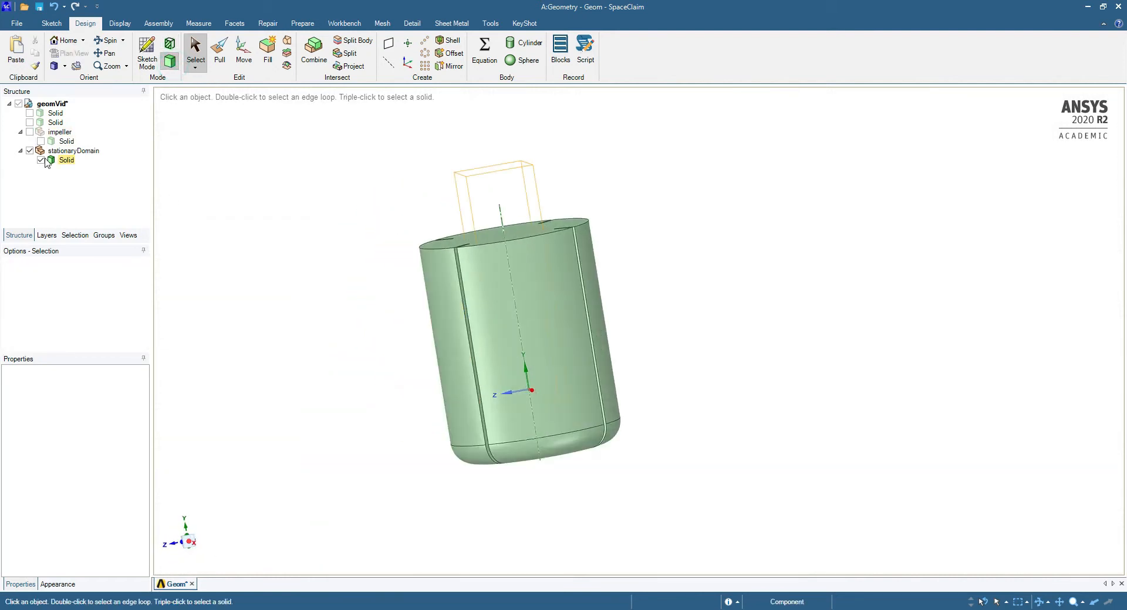
Hide the stationaryDomain component and show the two cylinder solids together with the impeller component
{"action": "left_click", "coordinate": [30, 151]}
{"action": "left_click", "coordinate": [29, 113]}
{"action": "left_click", "coordinate": [29, 122]}
{"action": "mouse_move", "coordinate": [544, 243]}
{"action": "middle_mouse_down"}
{"action": "mouse_move", "coordinate": [596, 359]}
{"action": "mouse_move", "coordinate": [624, 322]}
{"action": "mouse_move", "coordinate": [622, 293]}
{"action": "middle_mouse_up"}
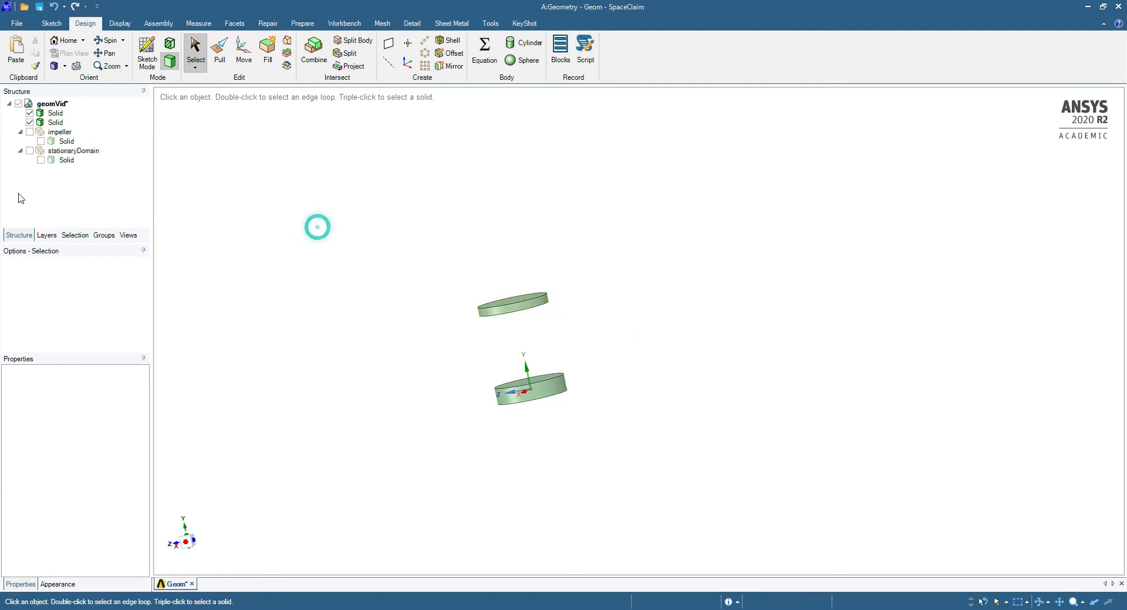
{"action": "left_click", "coordinate": [29, 131]}
{"action": "scroll", "coordinate": [622, 344], "scroll_direction": "up", "scroll_amount": 4}
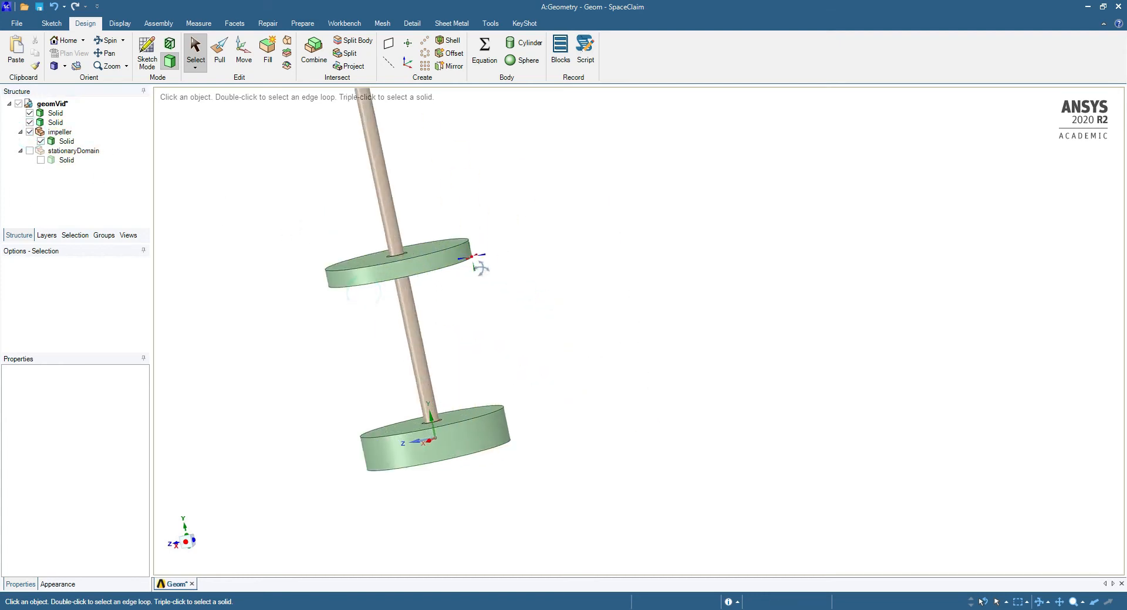
{"action": "middle_click_drag", "start_coordinate": [479, 267], "coordinate": [364, 240]}
{"action": "left_click", "coordinate": [186, 177]}
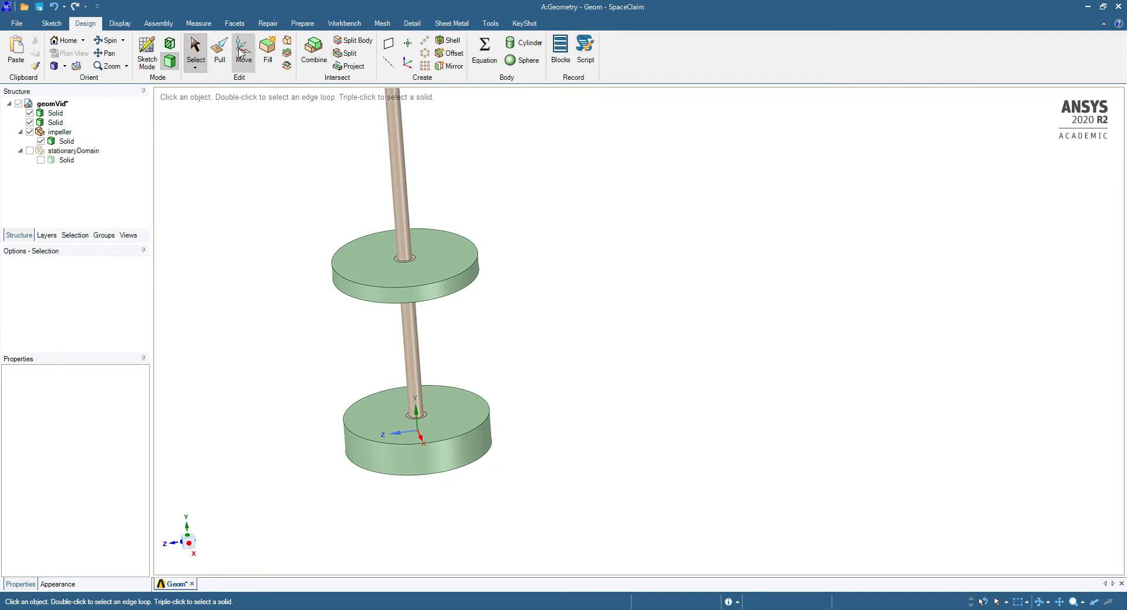
Use Combine to cut the upper cylinder with the impeller body, keeping the cutter
{"action": "left_click", "coordinate": [310, 48]}
{"action": "left_click", "coordinate": [446, 276]}
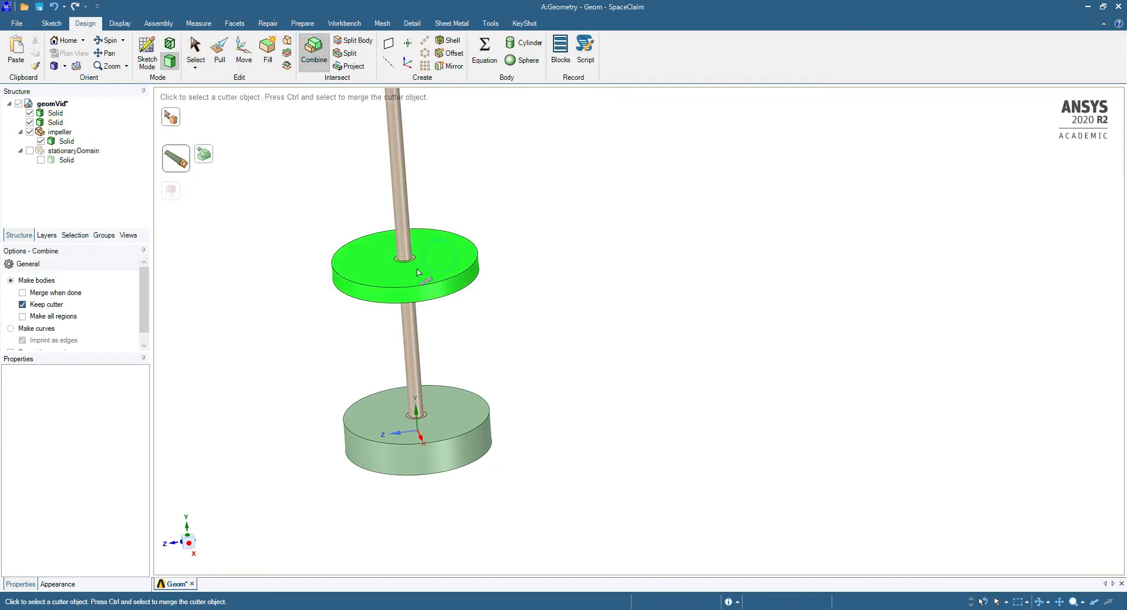
{"action": "left_click", "coordinate": [391, 127]}
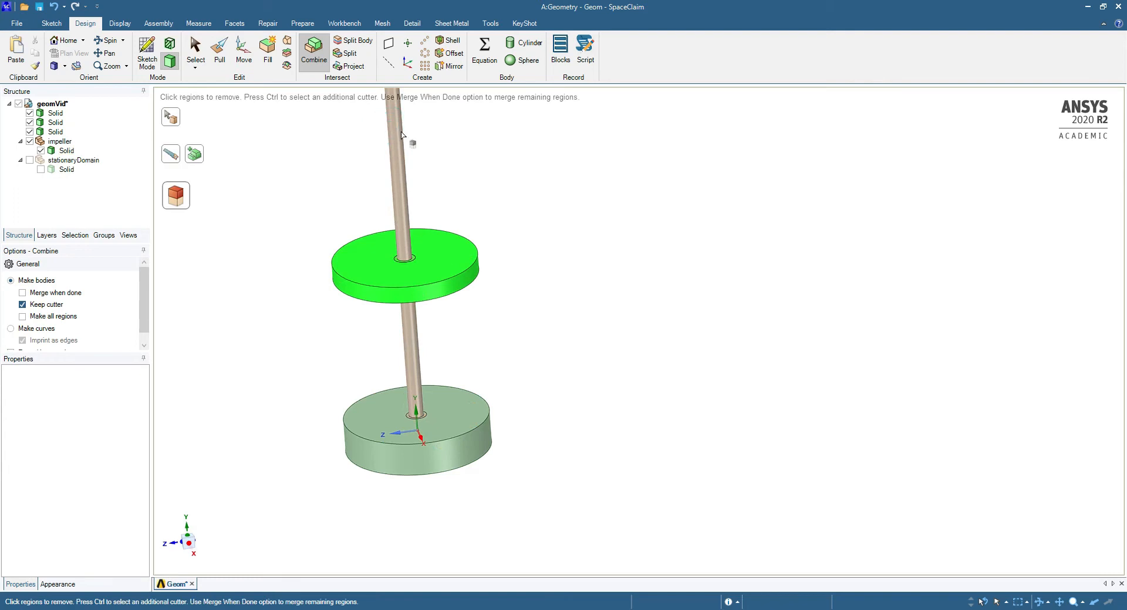
{"action": "key", "text": "Escape"}
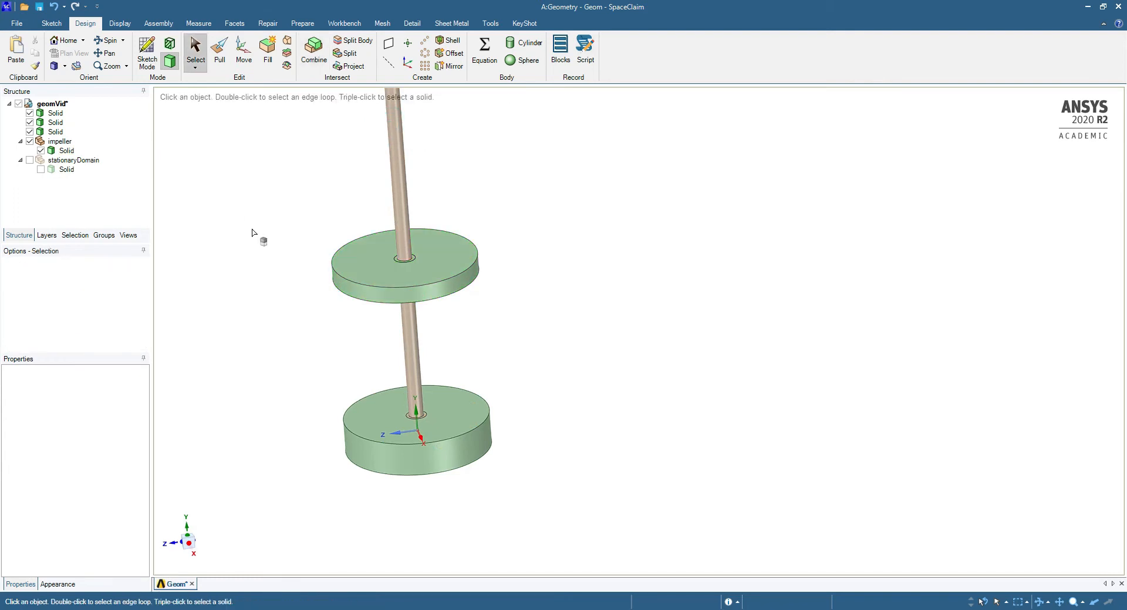
Use Combine to cut the lower cylinder with the impeller body, keeping the cutter
{"action": "left_click", "coordinate": [311, 53]}
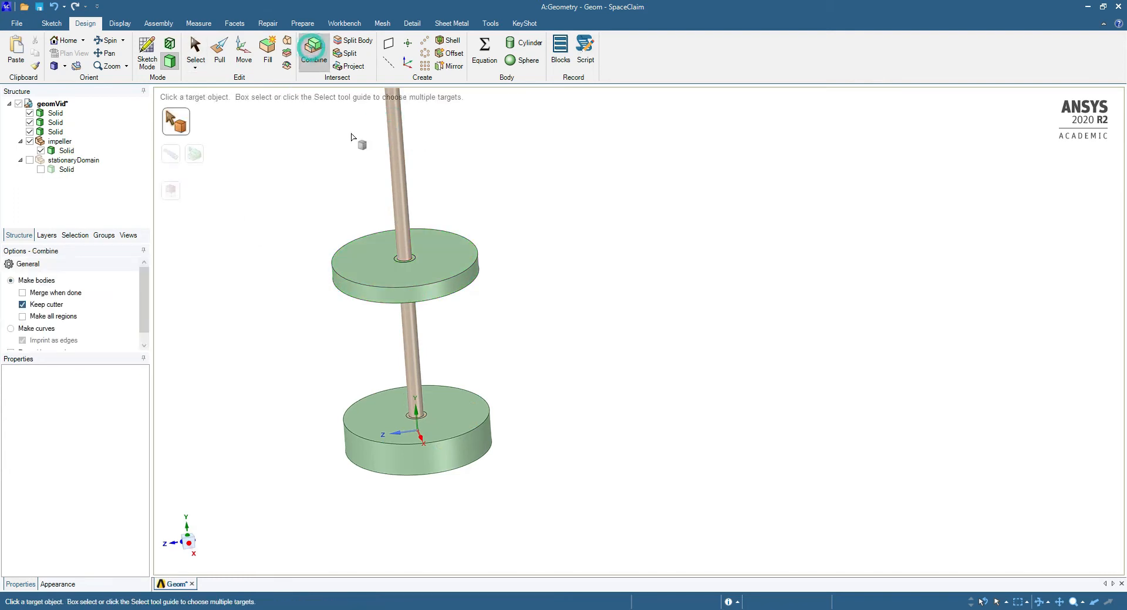
{"action": "left_click", "coordinate": [460, 418]}
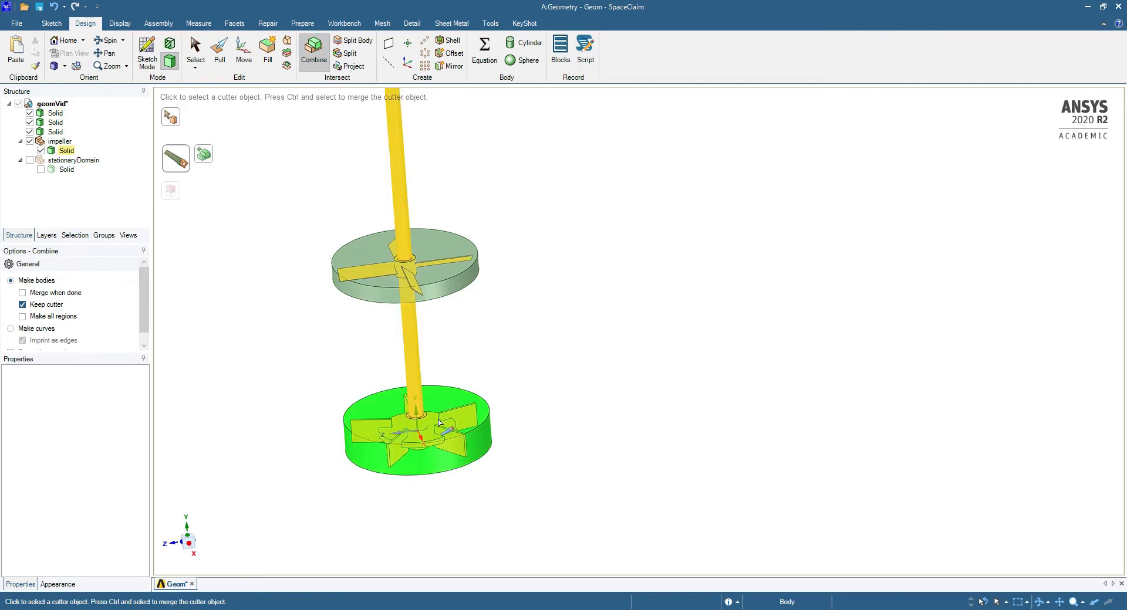
{"action": "left_click", "coordinate": [439, 423]}
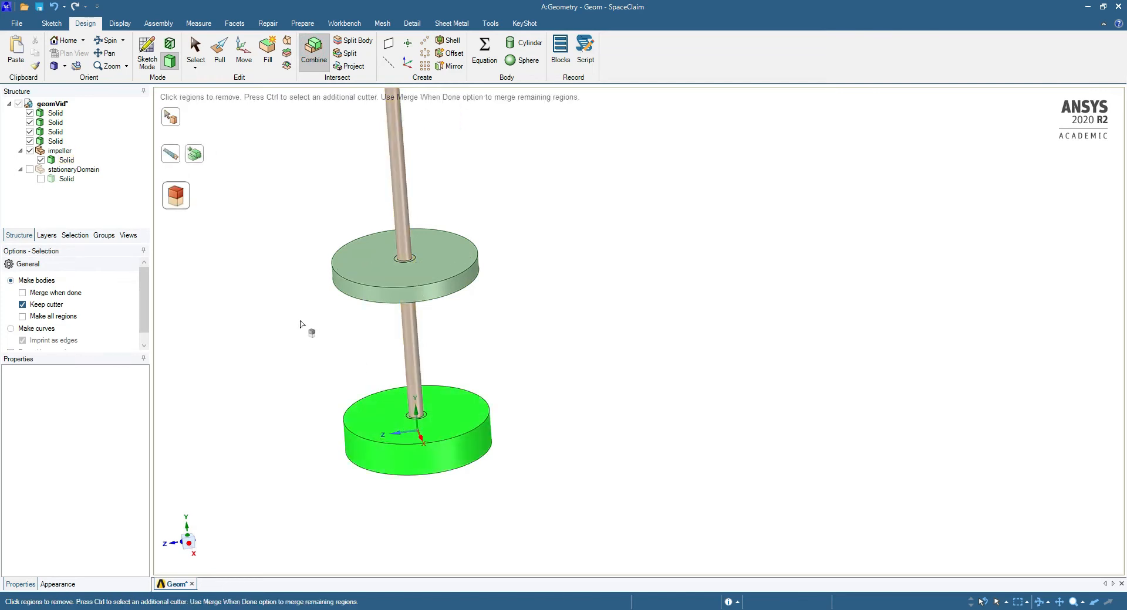
{"action": "key", "text": "Escape"}
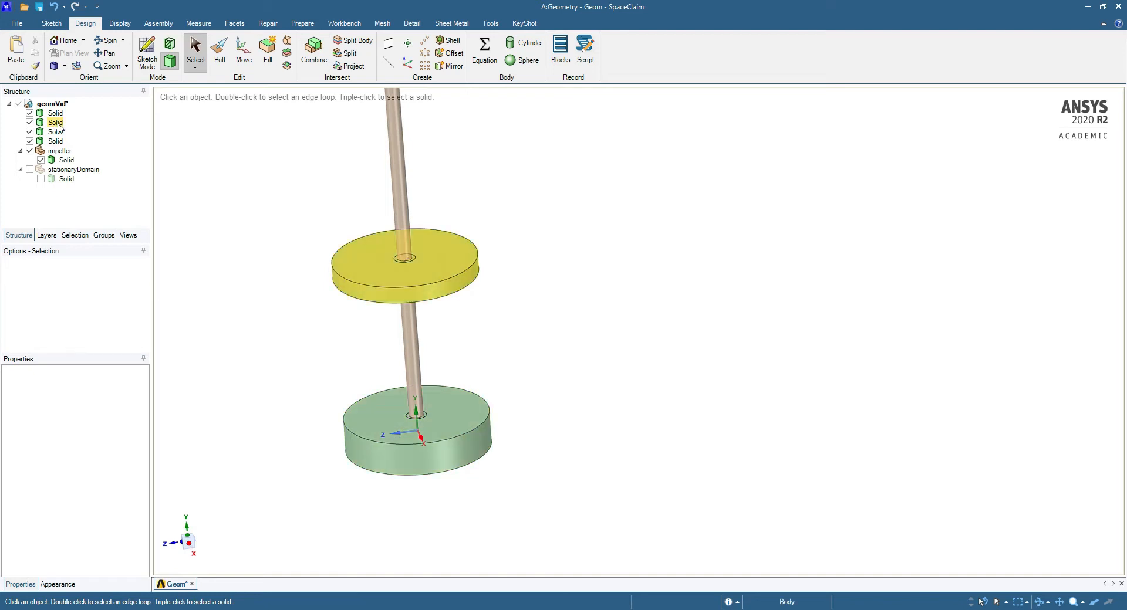
Hide the four top-level solids and the impeller component, leaving stationaryDomain hidden as well
{"action": "left_click", "coordinate": [29, 113]}
{"action": "left_click", "coordinate": [29, 123]}
{"action": "left_click", "coordinate": [29, 132]}
{"action": "left_click", "coordinate": [29, 142]}
{"action": "left_click", "coordinate": [30, 151]}
{"action": "left_click", "coordinate": [30, 151]}
{"action": "left_click", "coordinate": [30, 169]}
{"action": "left_click", "coordinate": [29, 170]}
{"action": "left_click", "coordinate": [30, 150]}
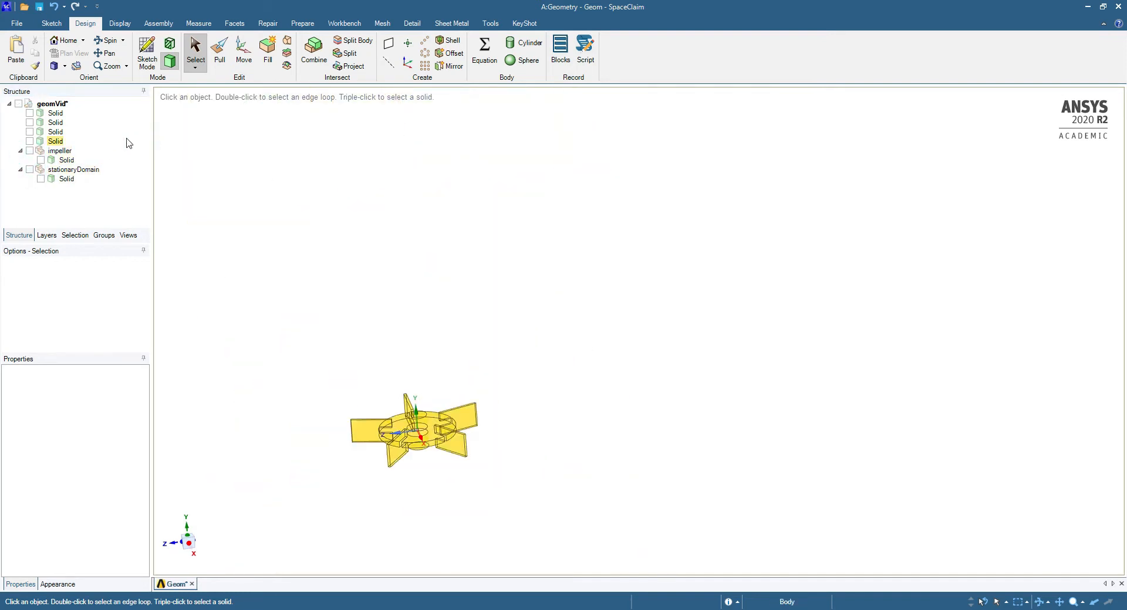
Delete the two leftover impeller solids, the lower disc turbine and the upper pitched-blade one, from the top level of the model
{"action": "left_click", "coordinate": [29, 141]}
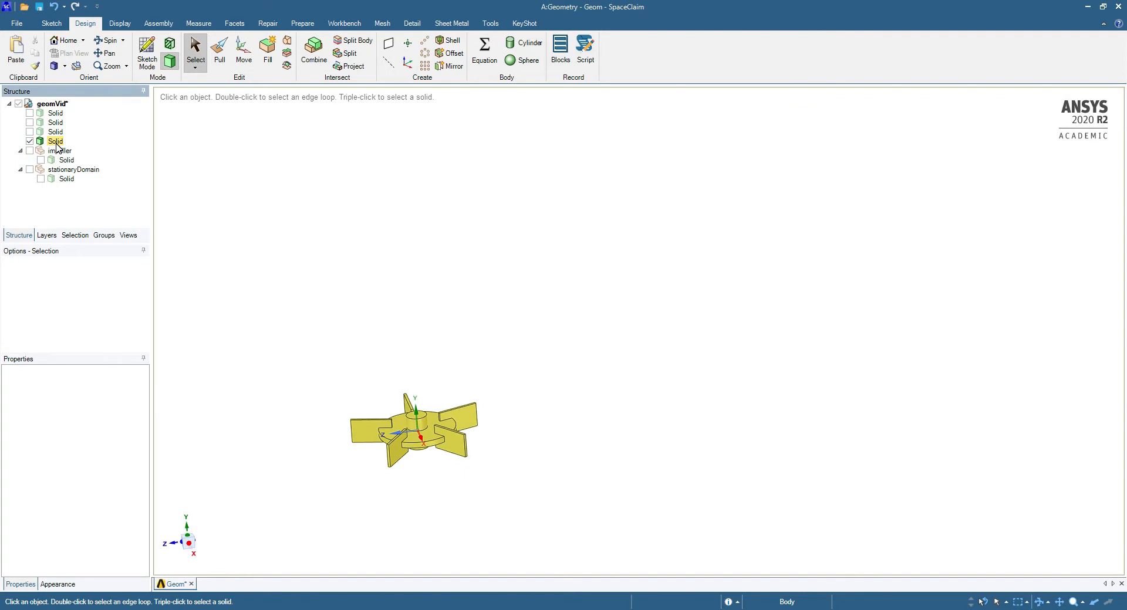
{"action": "right_click", "coordinate": [53, 143]}
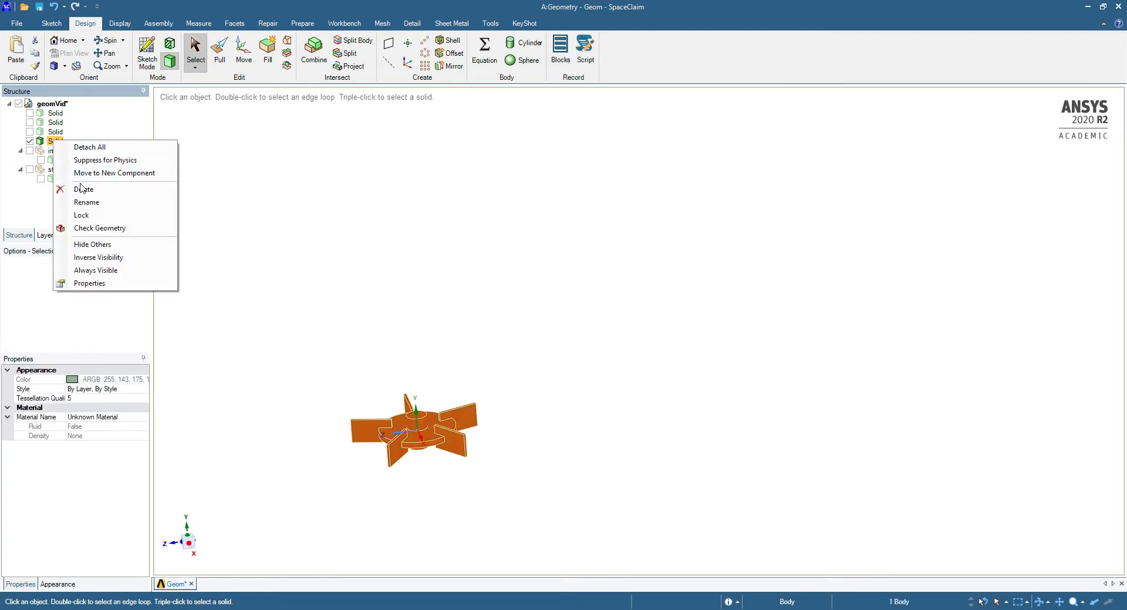
{"action": "left_click", "coordinate": [83, 188]}
{"action": "right_click", "coordinate": [55, 133]}
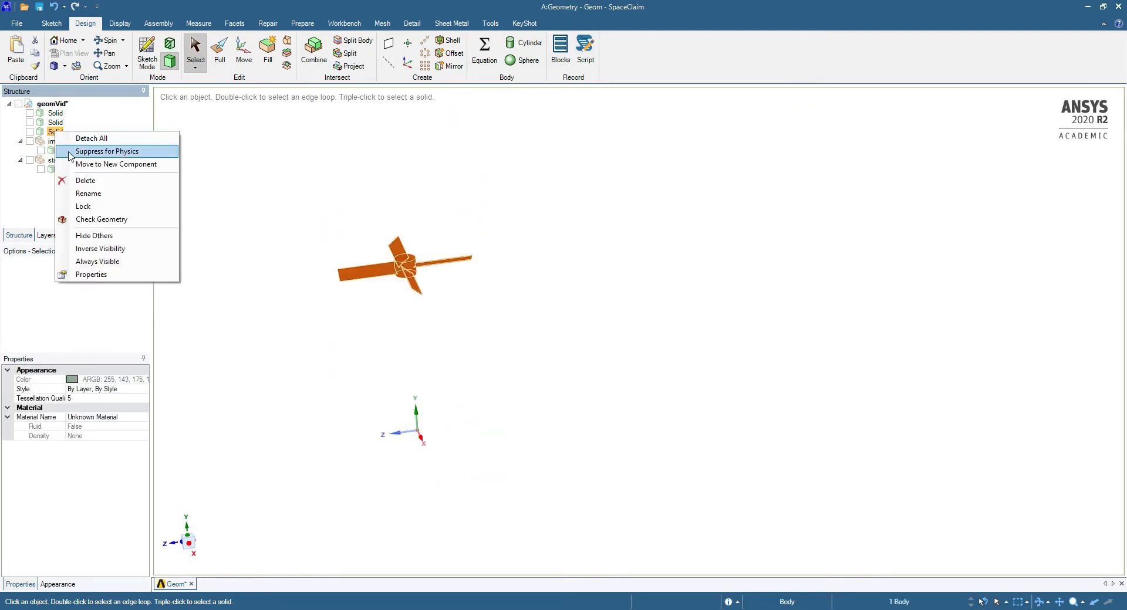
{"action": "left_click", "coordinate": [80, 182]}
Show the two remaining top-level cylinder solids and check each one by selecting it as a whole body
{"action": "left_click", "coordinate": [29, 123]}
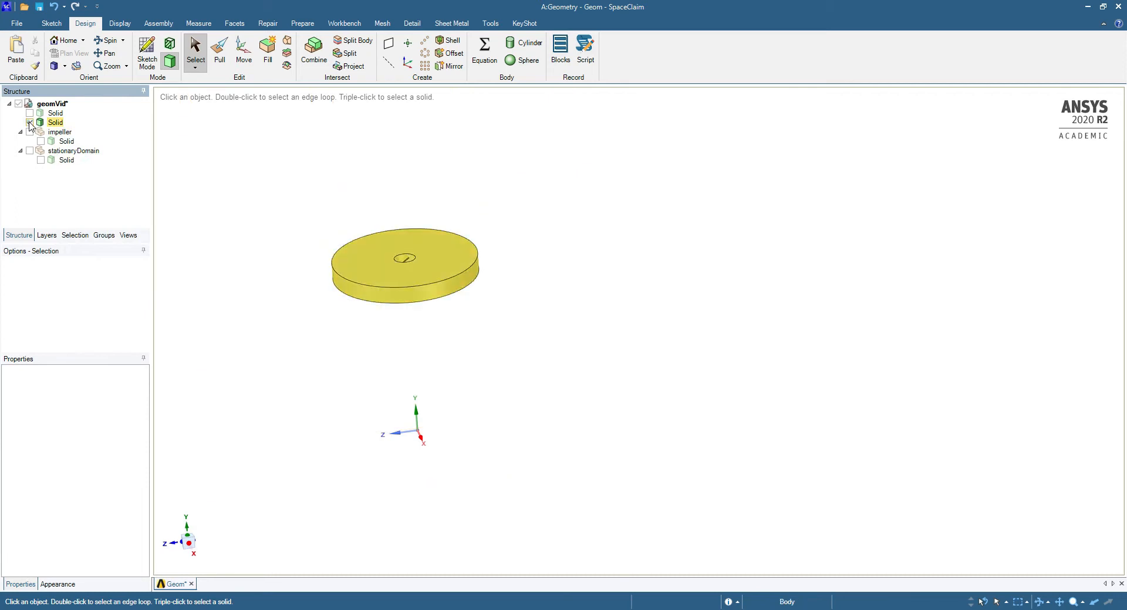
{"action": "left_click", "coordinate": [29, 113]}
{"action": "middle_click_drag", "start_coordinate": [470, 192], "coordinate": [460, 355]}
{"action": "key", "text": "h"}
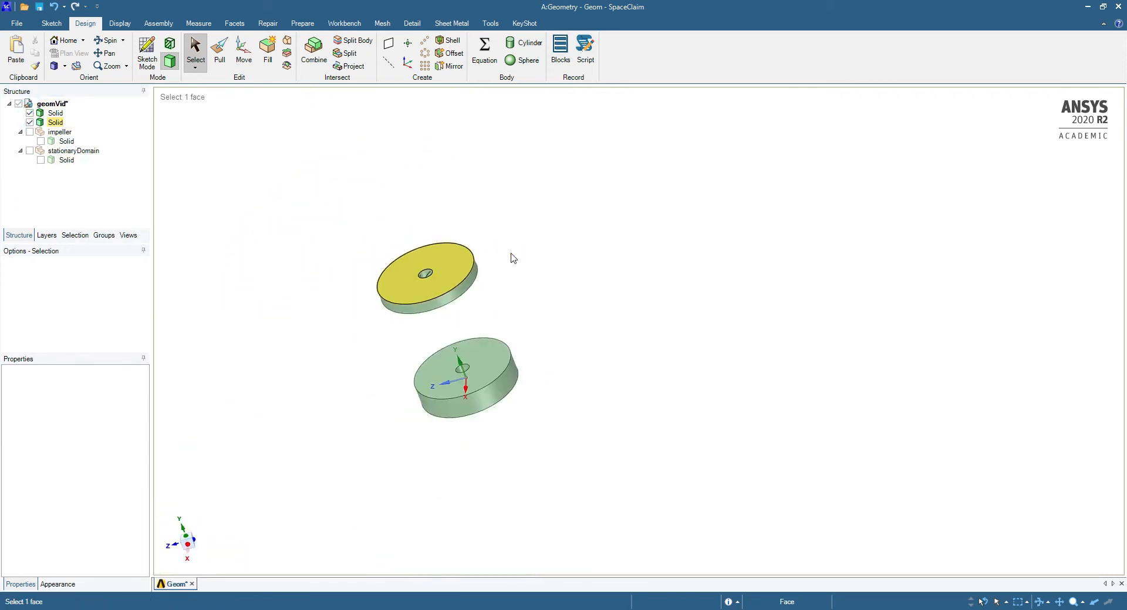
{"action": "scroll", "coordinate": [485, 331], "scroll_direction": "up", "scroll_amount": 5}
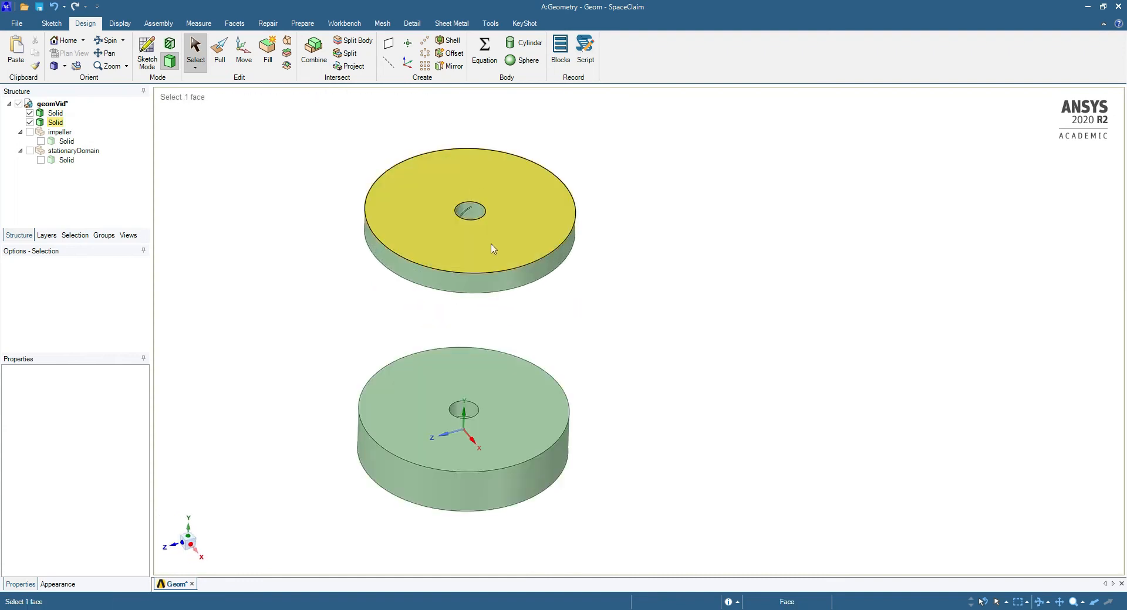
{"action": "middle_click_drag", "start_coordinate": [493, 249], "coordinate": [477, 264]}
{"action": "left_click", "coordinate": [476, 264]}
{"action": "triple_click", "coordinate": [474, 262]}
{"action": "scroll", "coordinate": [485, 346], "scroll_direction": "down", "scroll_amount": 4}
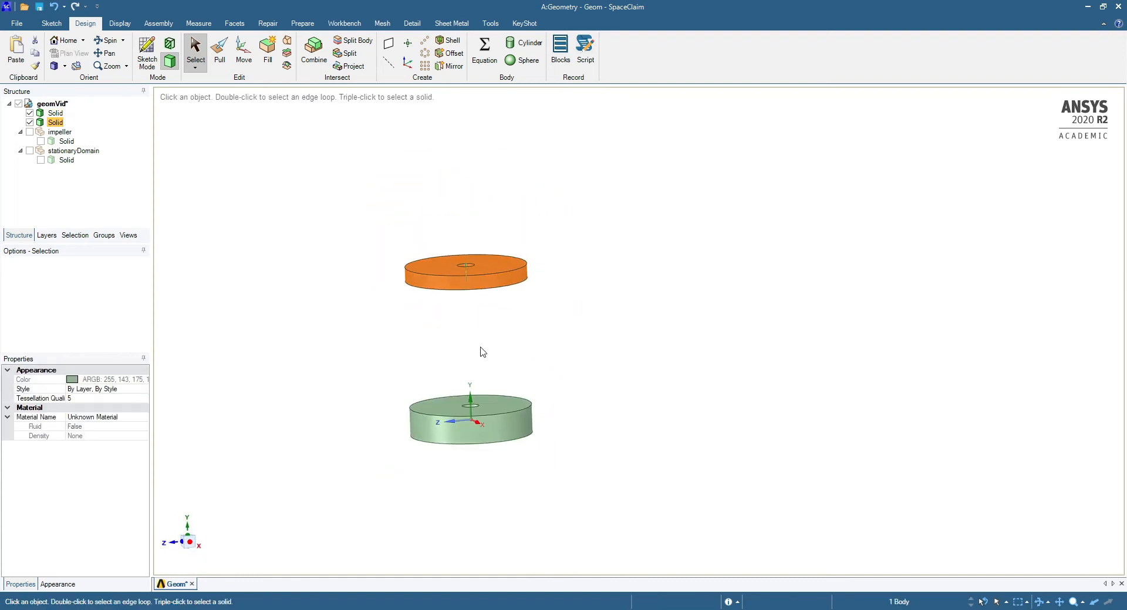
{"action": "left_click", "coordinate": [480, 347]}
{"action": "triple_click", "coordinate": [475, 437]}
{"action": "left_click", "coordinate": [373, 455]}
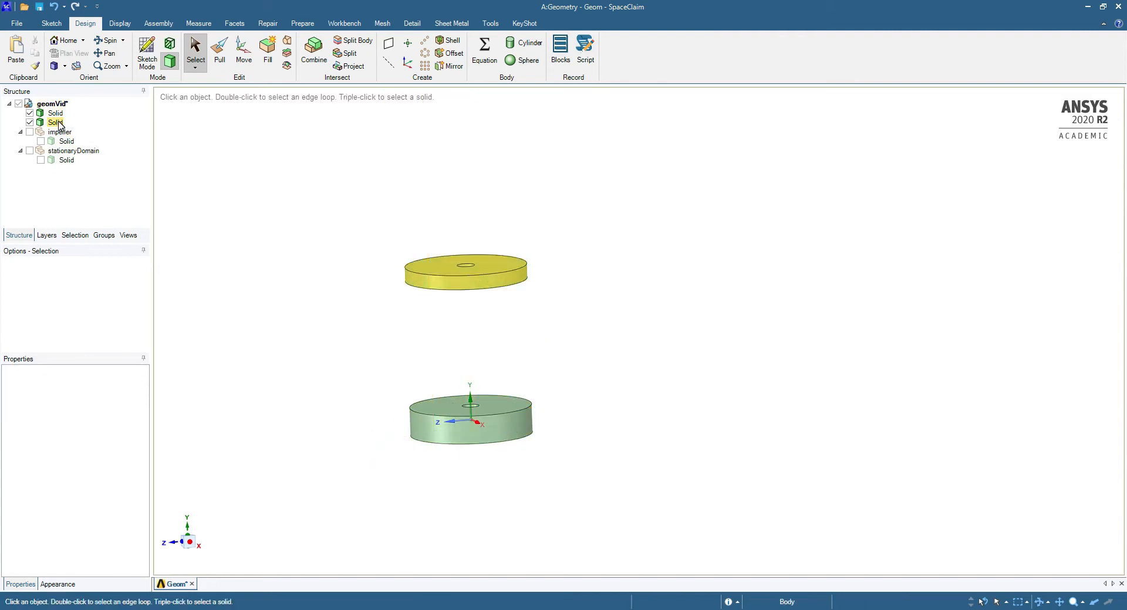
Move the upper cylinder solid into a new component named rotDom1
{"action": "right_click", "coordinate": [59, 125]}
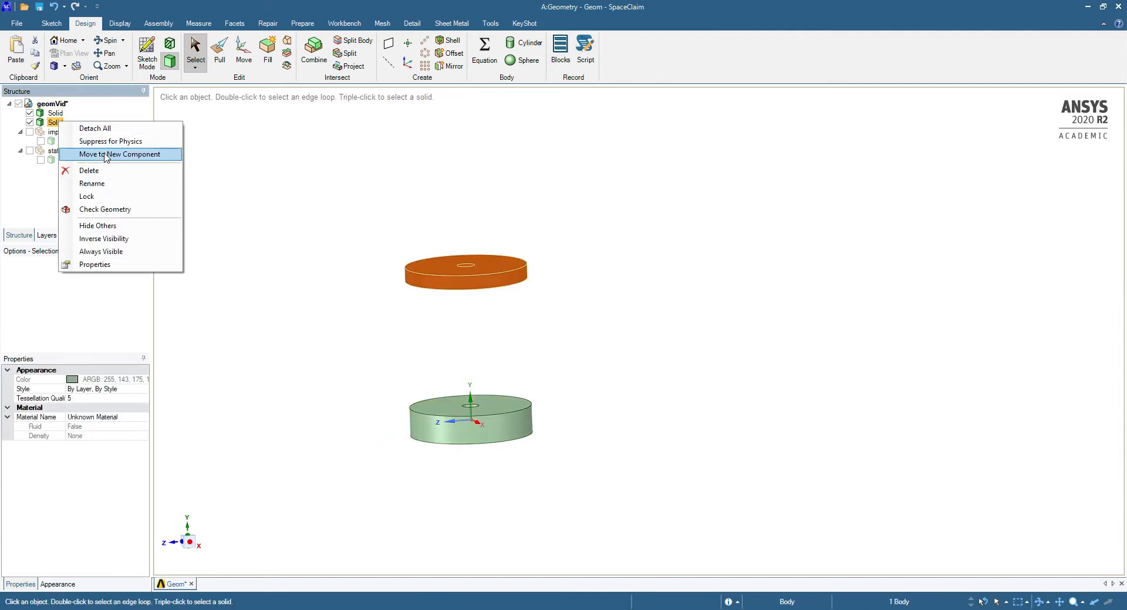
{"action": "left_click", "coordinate": [131, 153]}
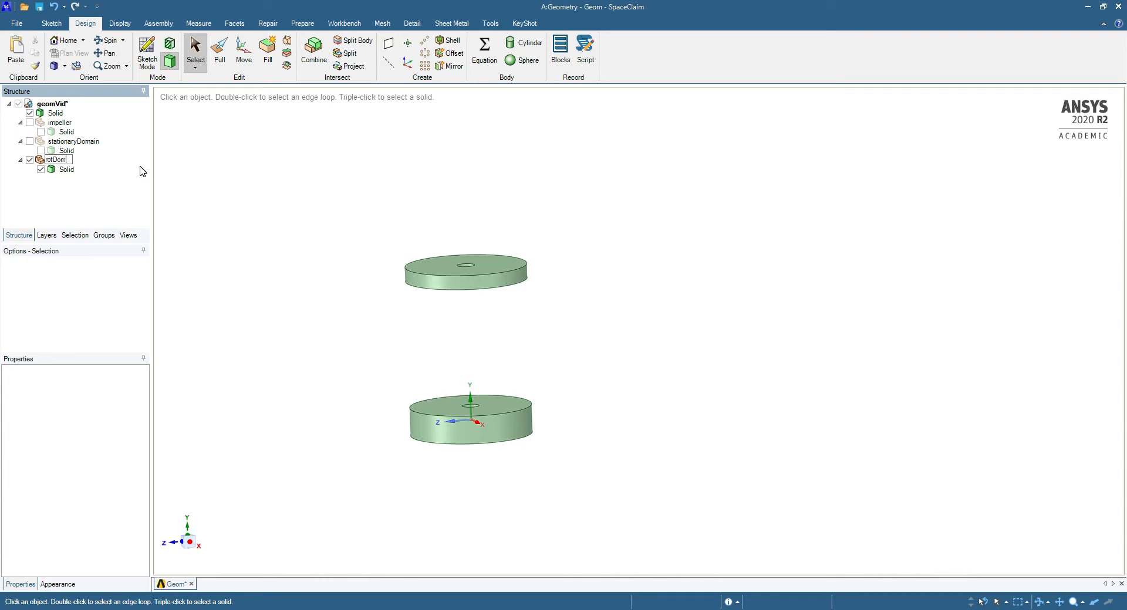
{"action": "type", "text": "rotDom1"}
{"action": "key", "text": "Return"}
{"action": "left_click", "coordinate": [60, 161]}
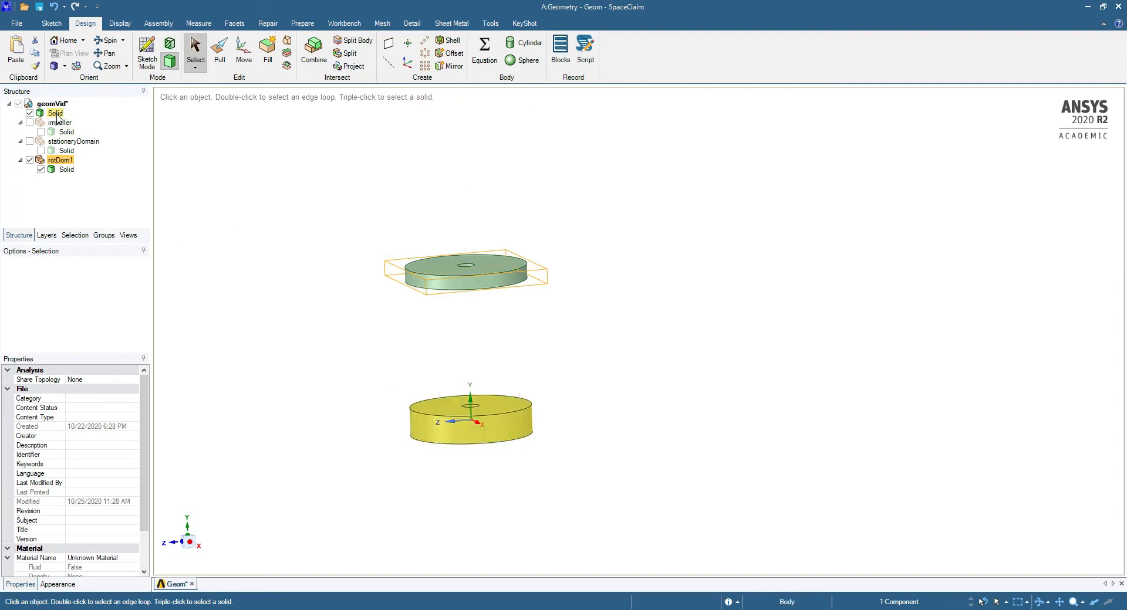
Move the lower cylinder solid into a new component named rotDom2
{"action": "left_click", "coordinate": [54, 114]}
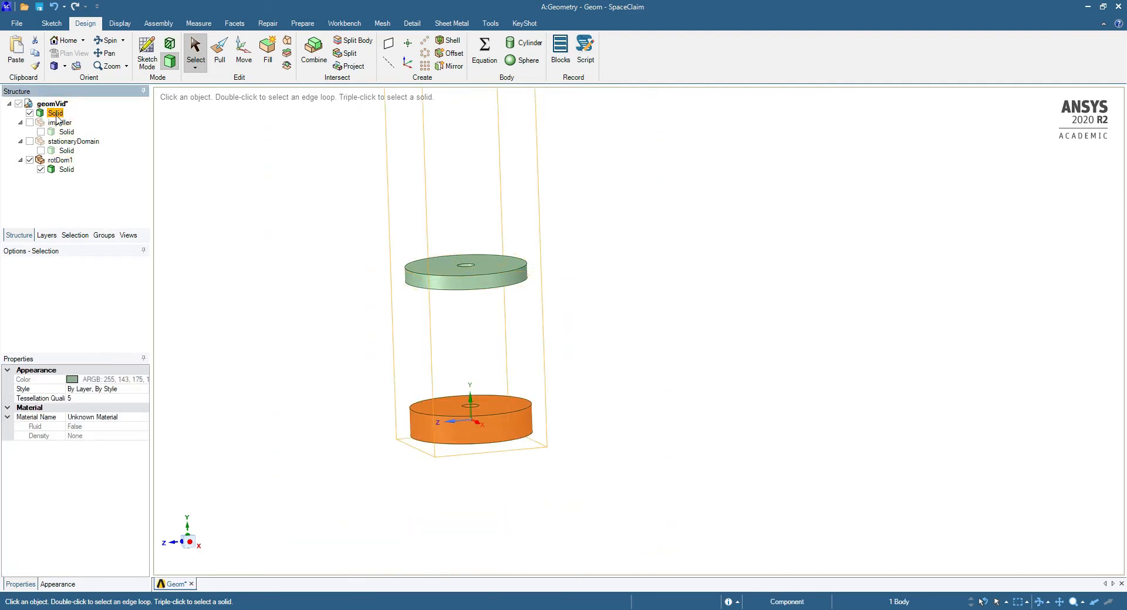
{"action": "right_click", "coordinate": [54, 116]}
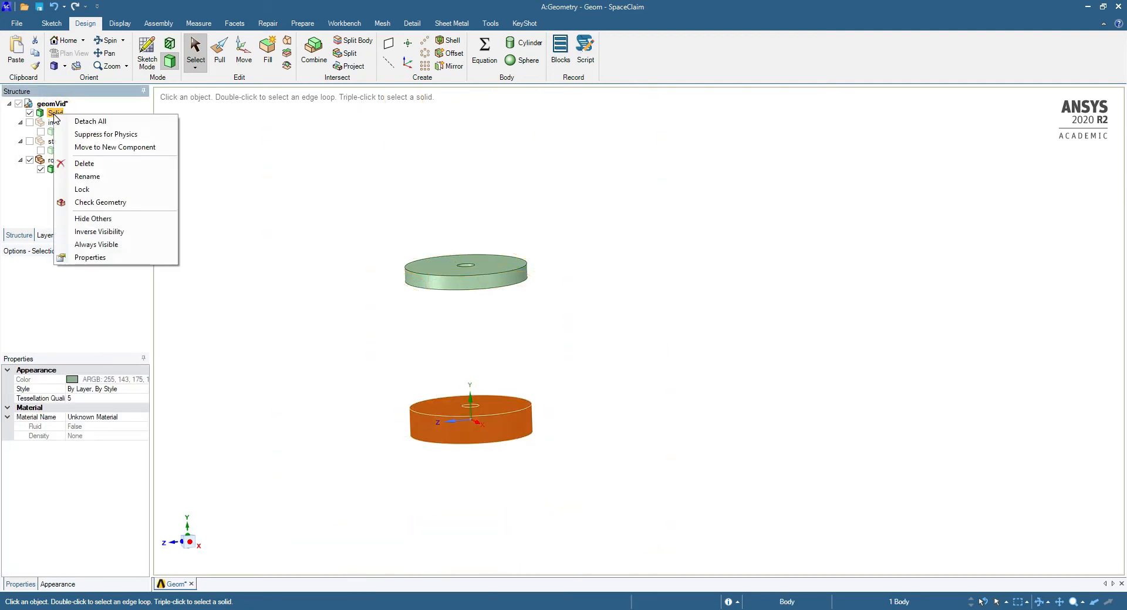
{"action": "left_click", "coordinate": [136, 147]}
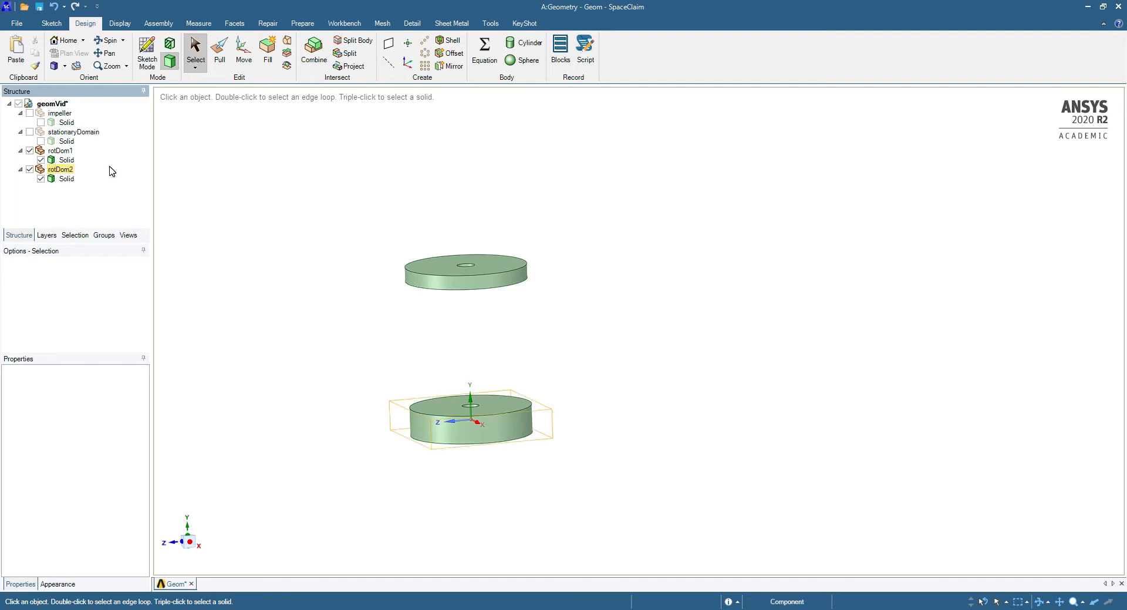
{"action": "left_click", "coordinate": [113, 161]}
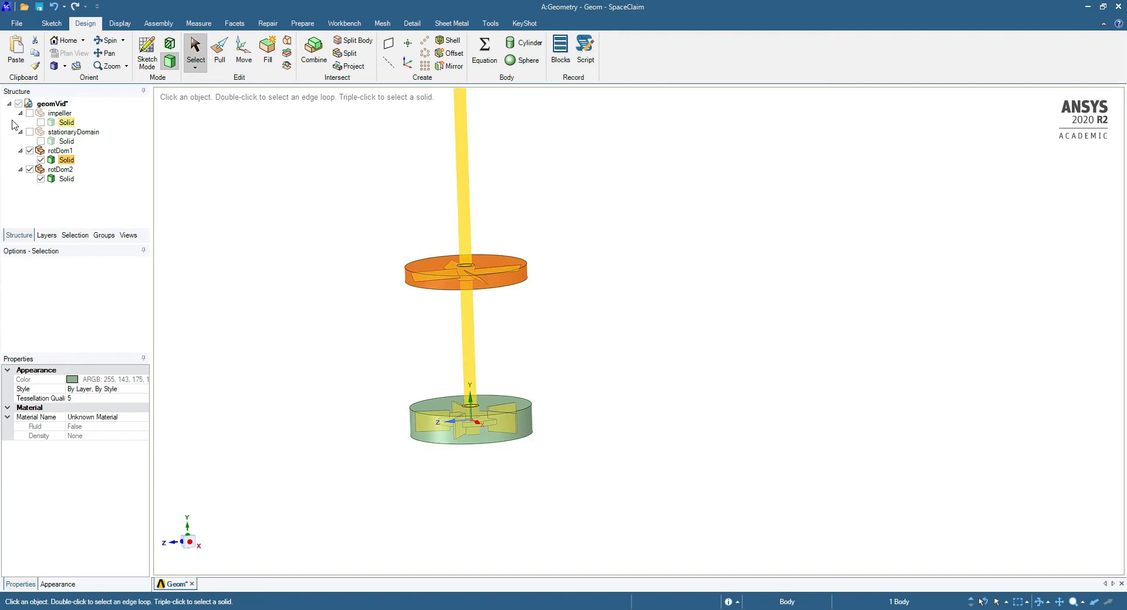
Collapse the contents of all four components in the structure tree and clear the selection
{"action": "left_click", "coordinate": [21, 113]}
{"action": "left_click", "coordinate": [20, 122]}
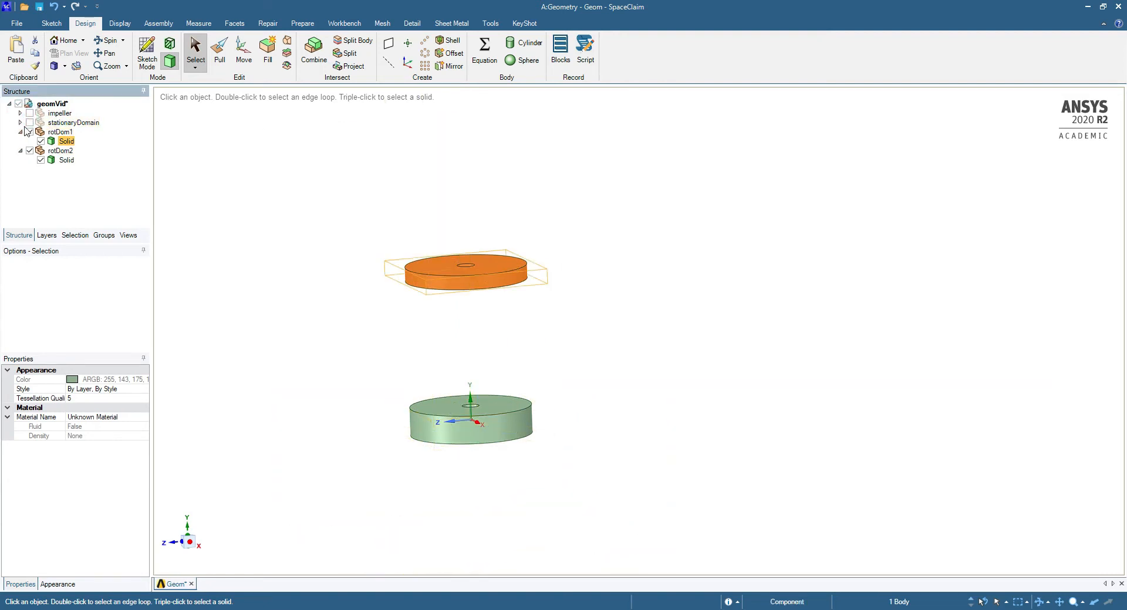
{"action": "left_click", "coordinate": [20, 132]}
{"action": "left_click", "coordinate": [306, 188]}
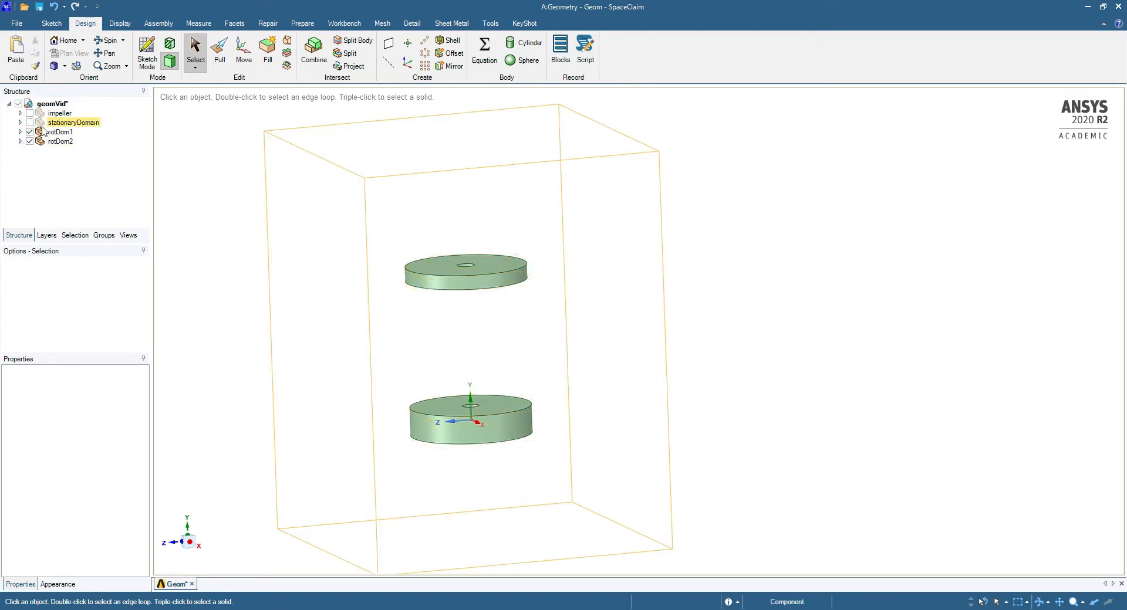
Briefly display stationaryDomain with the rotating domains, and isolate rotDom1 by hiding every other component
{"action": "left_click", "coordinate": [29, 122]}
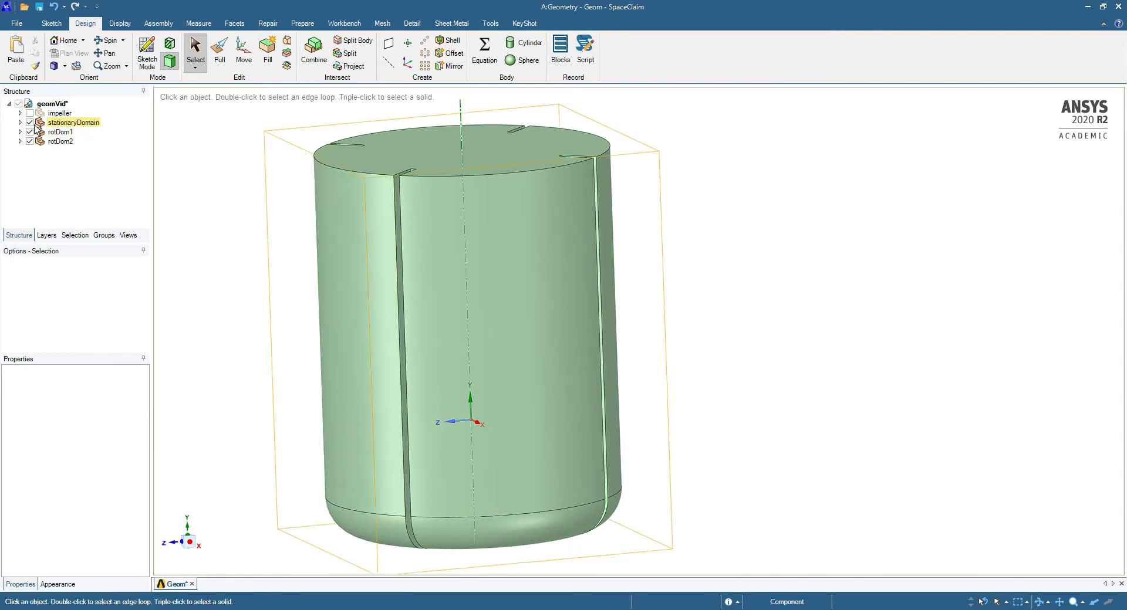
{"action": "left_click", "coordinate": [29, 142]}
{"action": "left_click", "coordinate": [30, 123]}
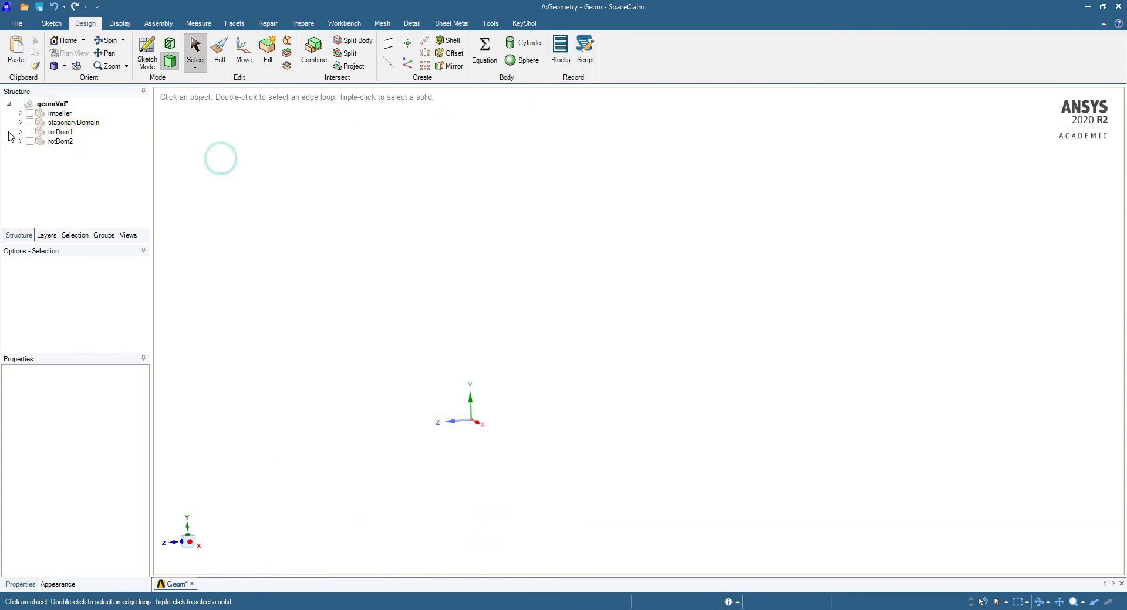
{"action": "left_click", "coordinate": [29, 132]}
{"action": "middle_click_drag", "start_coordinate": [629, 327], "coordinate": [654, 371]}
{"action": "left_click", "coordinate": [451, 408]}
Switch to section mode and examine the cross-section of rotDom1 through its central hole
{"action": "left_click", "coordinate": [172, 52]}
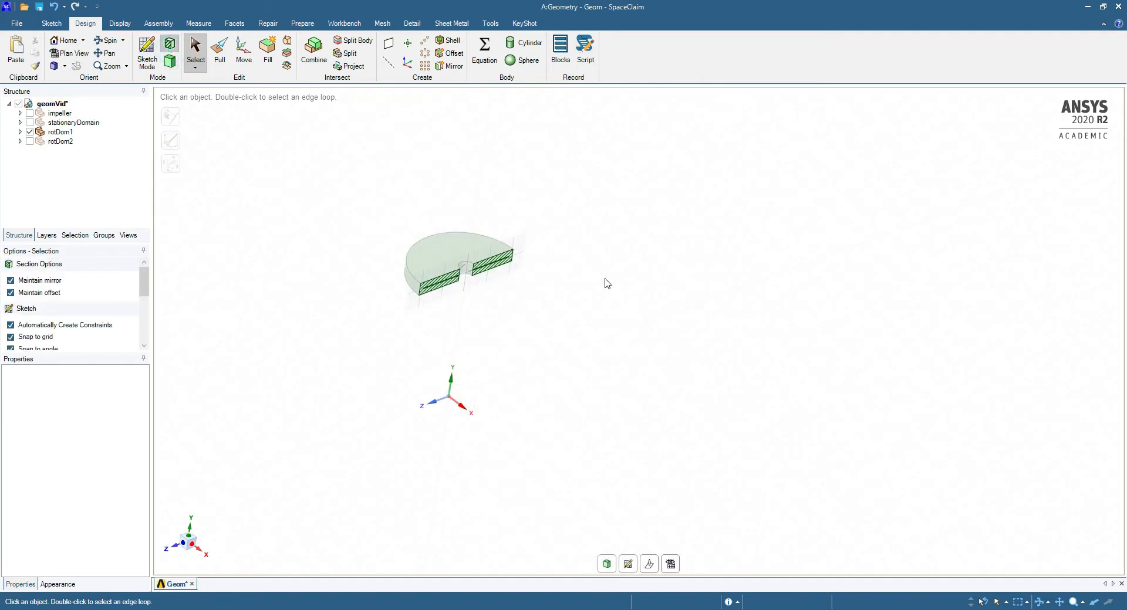
{"action": "middle_click_drag", "start_coordinate": [476, 288], "coordinate": [461, 295]}
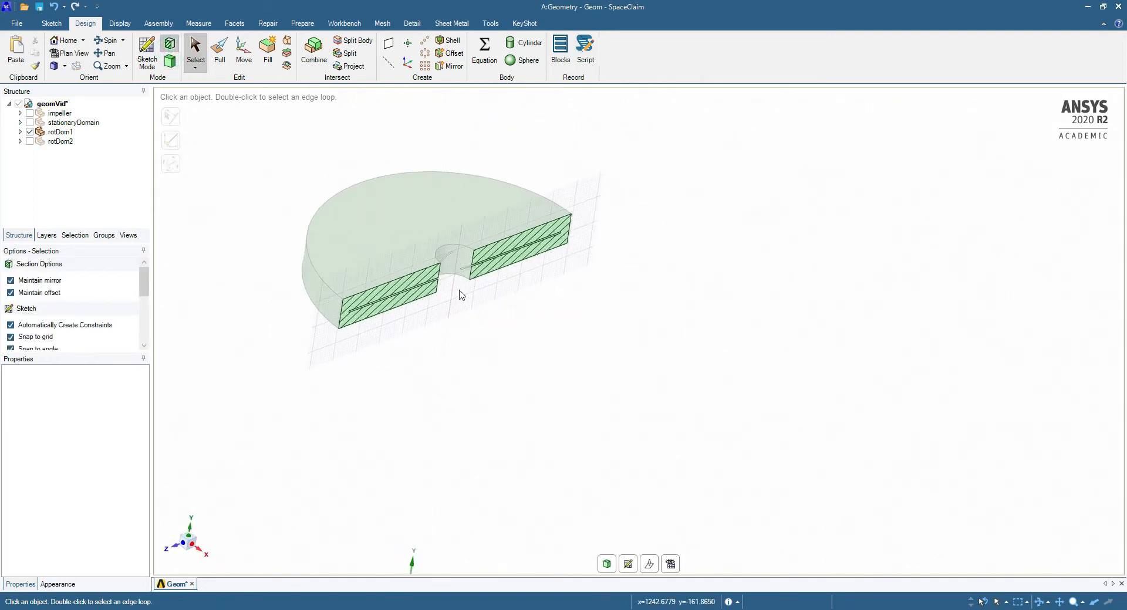
{"action": "middle_click_drag", "start_coordinate": [393, 280], "coordinate": [355, 252]}
{"action": "scroll", "coordinate": [470, 274], "scroll_direction": "up", "scroll_amount": 3}
{"action": "scroll", "coordinate": [498, 324], "scroll_direction": "down", "scroll_amount": 3}
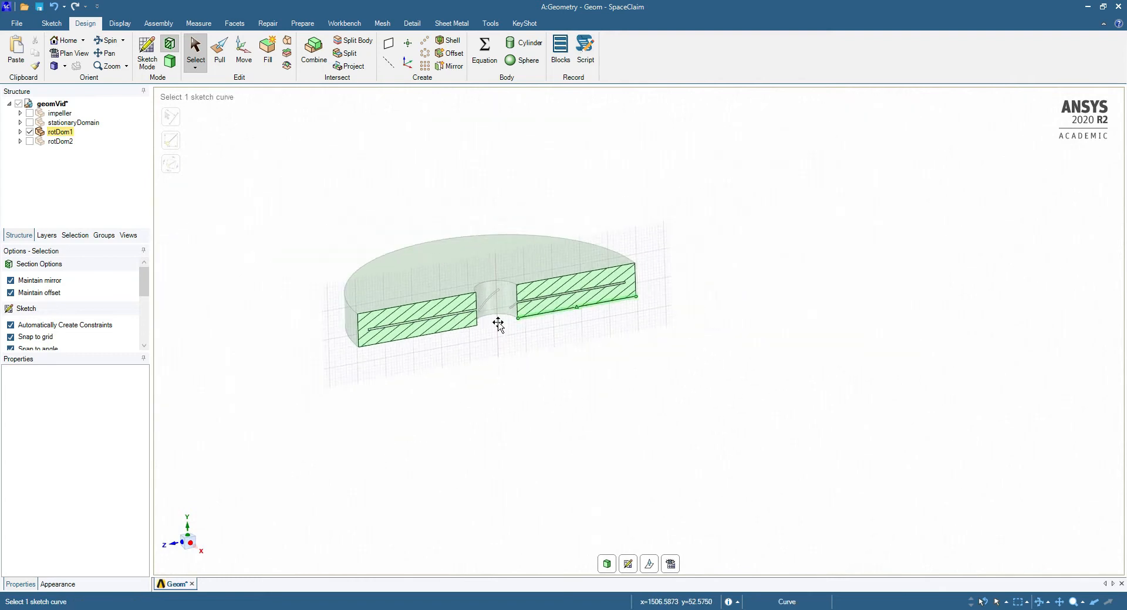
{"action": "scroll", "coordinate": [499, 324], "scroll_direction": "up", "scroll_amount": 2}
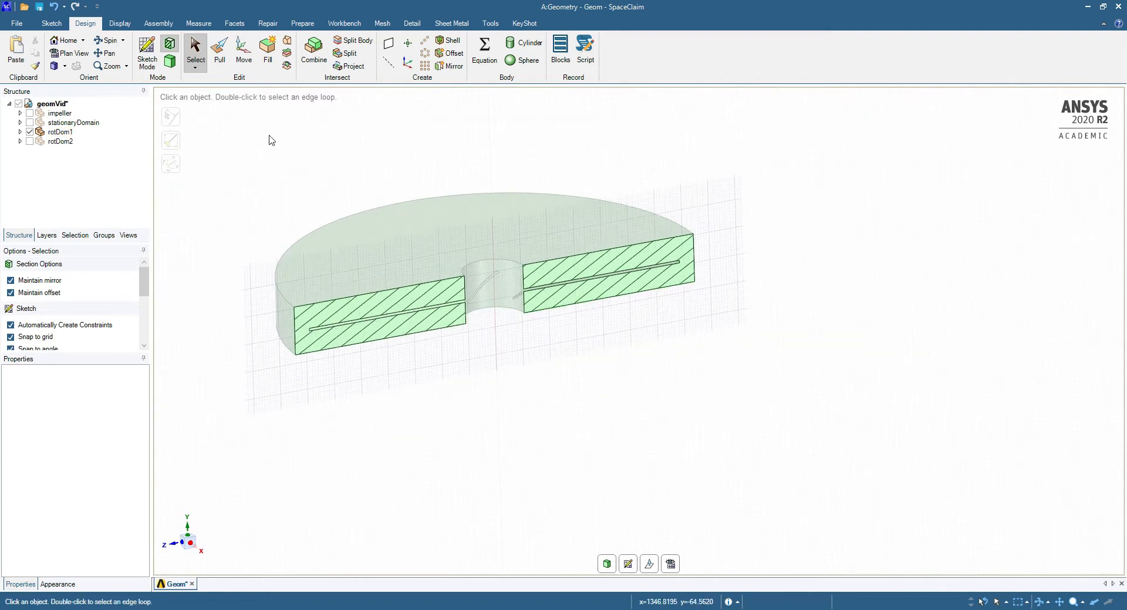
Move the section plane through rotDom1 to examine the blade cut-outs, and return to the full 3D model
{"action": "left_click", "coordinate": [650, 564]}
{"action": "middle_click_drag", "start_coordinate": [553, 382], "coordinate": [608, 398]}
{"action": "mouse_move", "coordinate": [660, 350]}
{"action": "left_mouse_down"}
{"action": "mouse_move", "coordinate": [624, 307]}
{"action": "mouse_move", "coordinate": [540, 284]}
{"action": "mouse_move", "coordinate": [639, 332]}
{"action": "mouse_move", "coordinate": [596, 304]}
{"action": "left_mouse_up"}
{"action": "scroll", "coordinate": [473, 275], "scroll_direction": "up", "scroll_amount": 5}
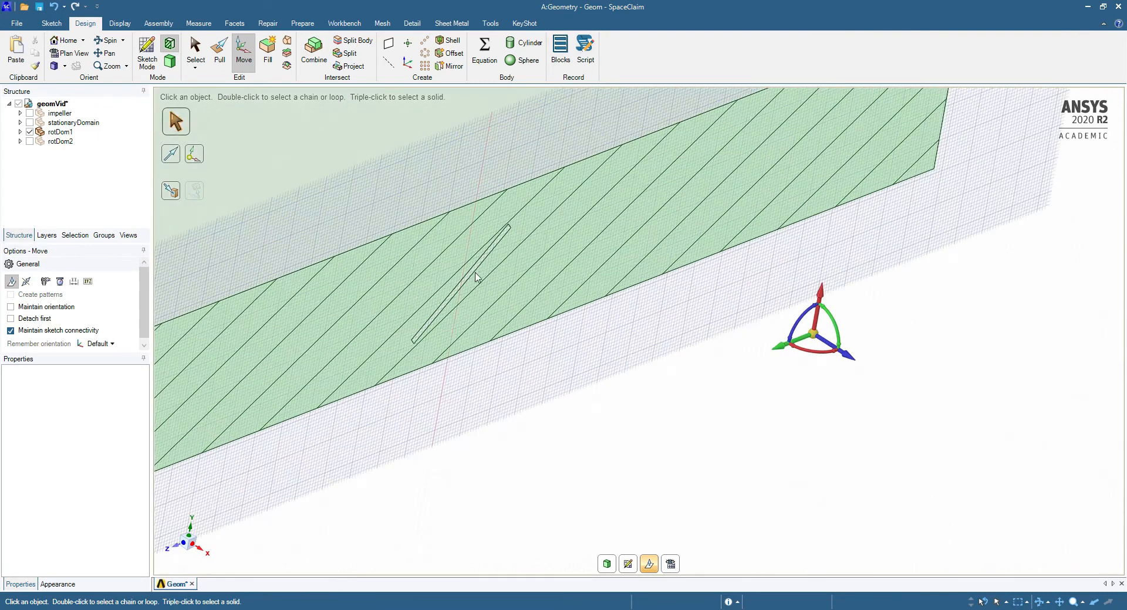
{"action": "scroll", "coordinate": [476, 276], "scroll_direction": "down", "scroll_amount": 5}
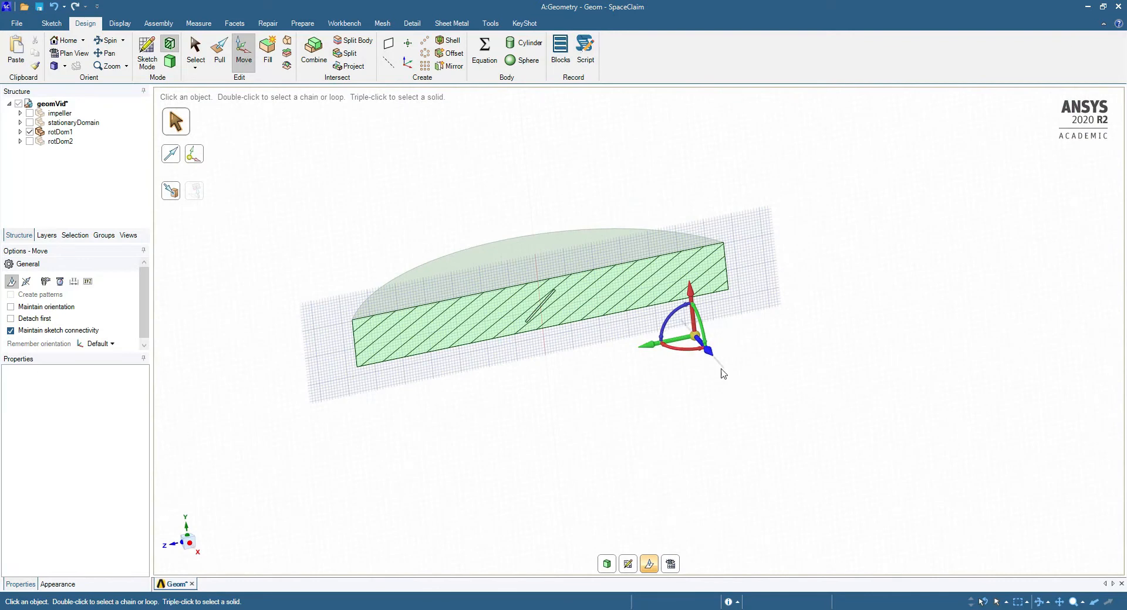
{"action": "middle_click_drag", "start_coordinate": [723, 374], "coordinate": [783, 397]}
{"action": "mouse_move", "coordinate": [748, 369]}
{"action": "left_mouse_down"}
{"action": "mouse_move", "coordinate": [850, 435]}
{"action": "mouse_move", "coordinate": [761, 393]}
{"action": "mouse_move", "coordinate": [814, 403]}
{"action": "mouse_move", "coordinate": [797, 390]}
{"action": "mouse_move", "coordinate": [814, 402]}
{"action": "mouse_move", "coordinate": [740, 404]}
{"action": "mouse_move", "coordinate": [826, 429]}
{"action": "mouse_move", "coordinate": [996, 536]}
{"action": "left_mouse_up"}
{"action": "scroll", "coordinate": [798, 385], "scroll_direction": "up", "scroll_amount": 2}
{"action": "scroll", "coordinate": [799, 385], "scroll_direction": "up", "scroll_amount": 1}
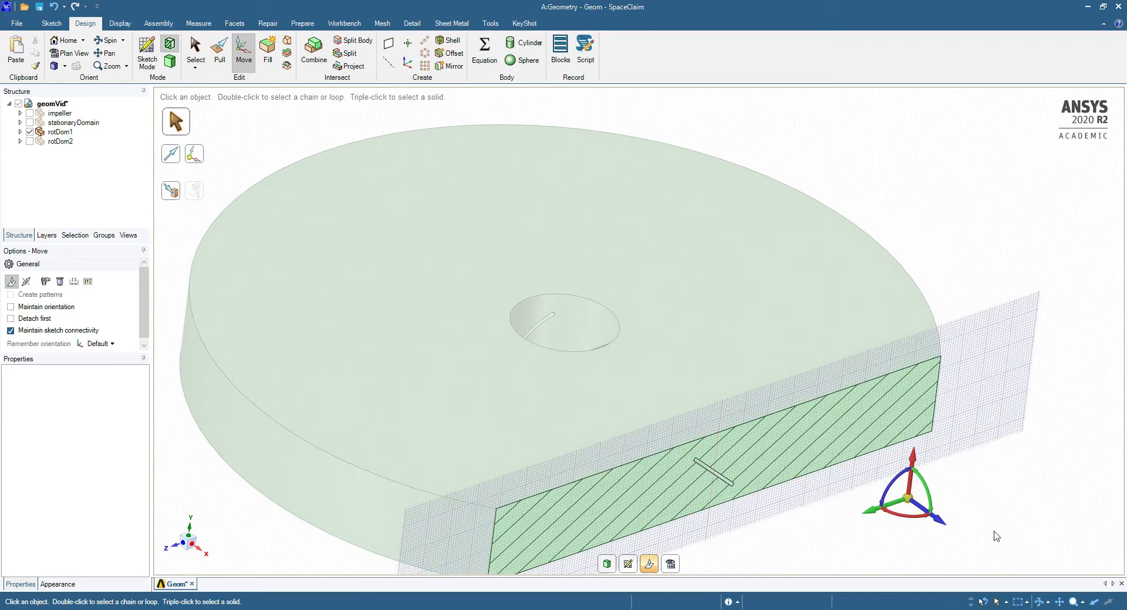
{"action": "key", "text": "d"}
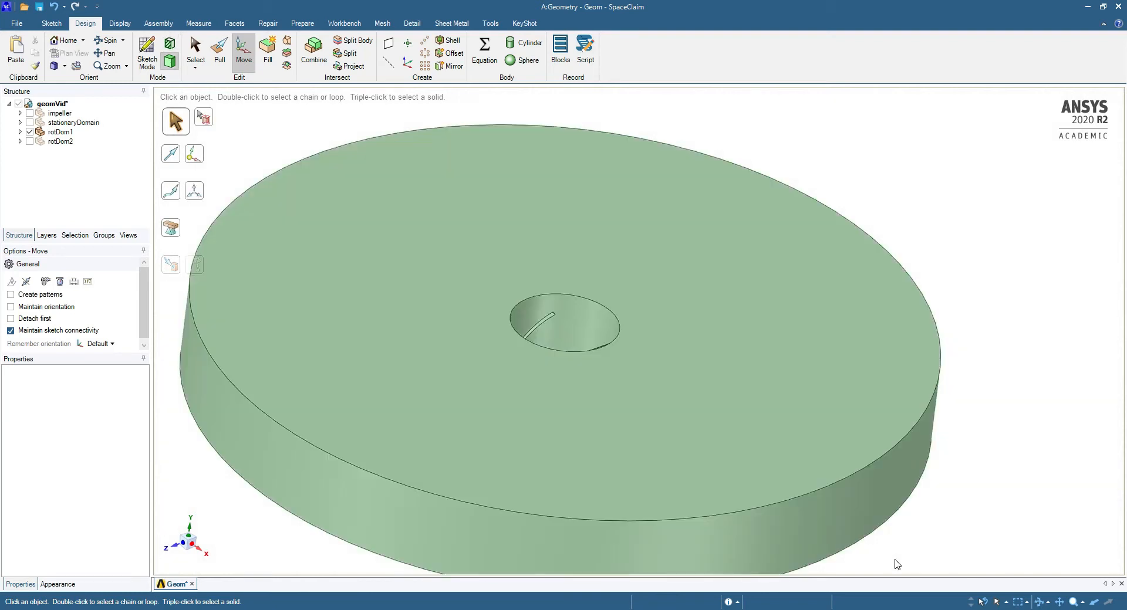
Examine the blade slots in the wall of rotDom1's central hole from several angles
{"action": "left_click", "coordinate": [902, 281]}
{"action": "scroll", "coordinate": [901, 281], "scroll_direction": "down", "scroll_amount": 3}
{"action": "left_click", "coordinate": [1120, 396]}
{"action": "mouse_move", "coordinate": [941, 401]}
{"action": "middle_mouse_down"}
{"action": "mouse_move", "coordinate": [891, 432]}
{"action": "mouse_move", "coordinate": [874, 410]}
{"action": "middle_mouse_up"}
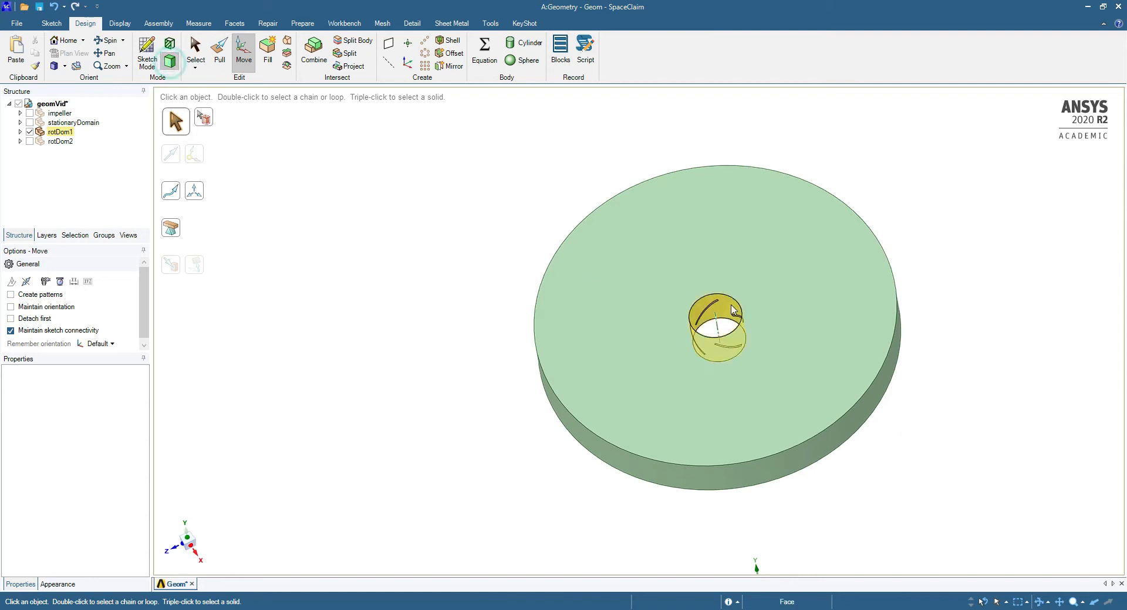
{"action": "key", "text": "s"}
{"action": "scroll", "coordinate": [1037, 95], "scroll_direction": "down", "scroll_amount": 2}
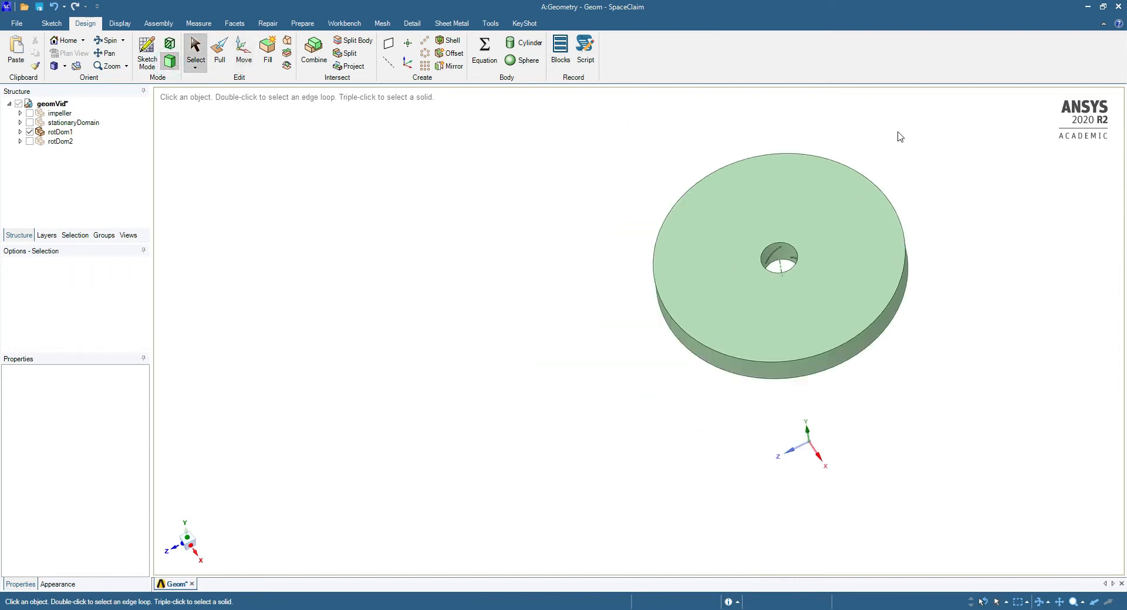
{"action": "scroll", "coordinate": [646, 319], "scroll_direction": "up", "scroll_amount": 6}
{"action": "scroll", "coordinate": [665, 399], "scroll_direction": "up", "scroll_amount": 5}
{"action": "middle_click_drag", "start_coordinate": [671, 382], "coordinate": [693, 281]}
{"action": "scroll", "coordinate": [640, 320], "scroll_direction": "down", "scroll_amount": 10}
Compare the domains by displaying stationaryDomain, the pair rotDom1 and rotDom2, and all three together
{"action": "left_click", "coordinate": [29, 123]}
{"action": "left_click", "coordinate": [30, 132]}
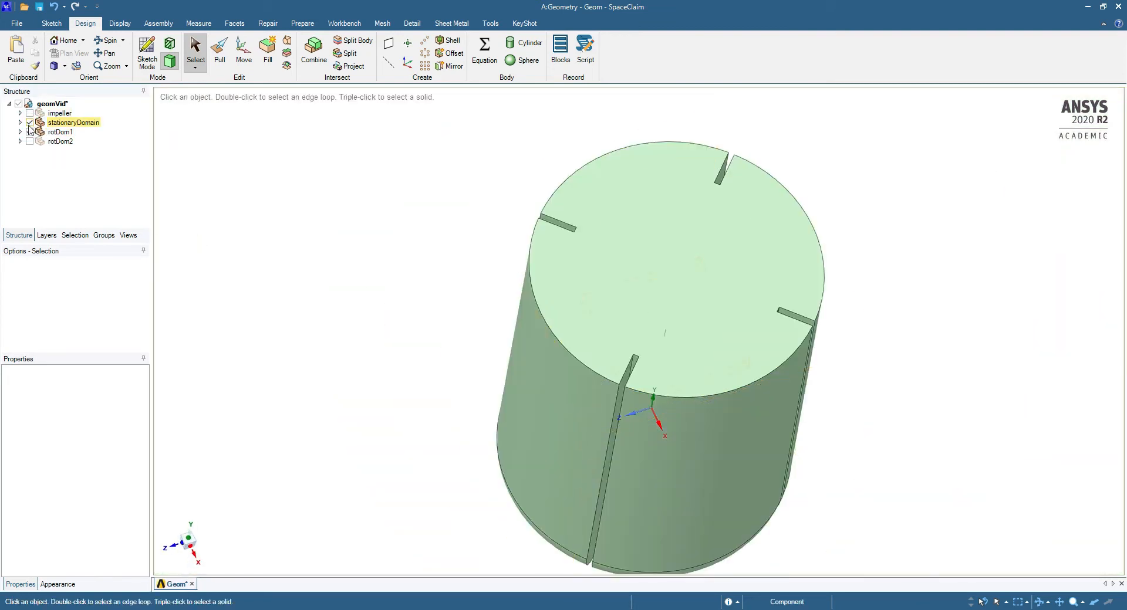
{"action": "left_click", "coordinate": [29, 122]}
{"action": "left_click", "coordinate": [29, 132]}
{"action": "left_click", "coordinate": [29, 141]}
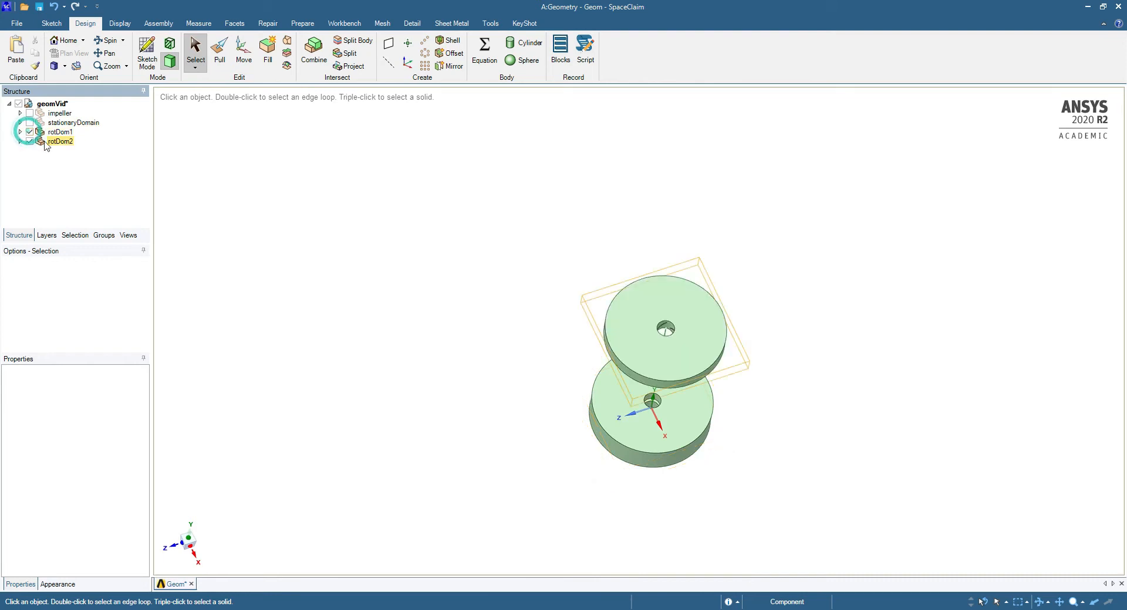
{"action": "left_click", "coordinate": [29, 122]}
{"action": "left_click", "coordinate": [581, 235]}
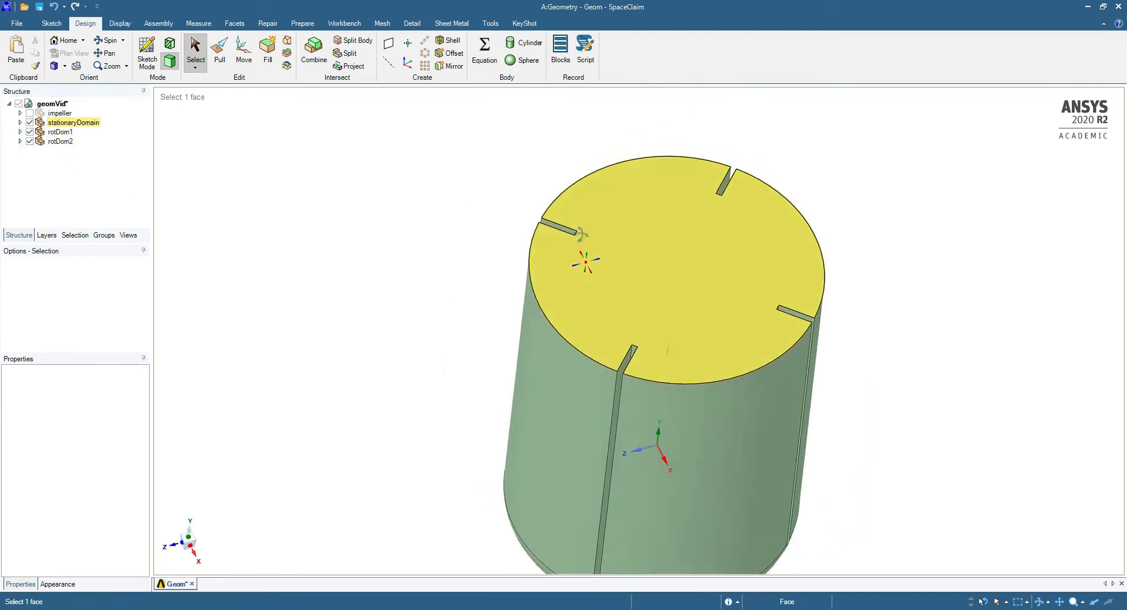
Hide rotDom1, rotDom2 and stationaryDomain so that every component is hidden
{"action": "middle_click_drag", "start_coordinate": [581, 234], "coordinate": [395, 189]}
{"action": "left_click", "coordinate": [29, 133]}
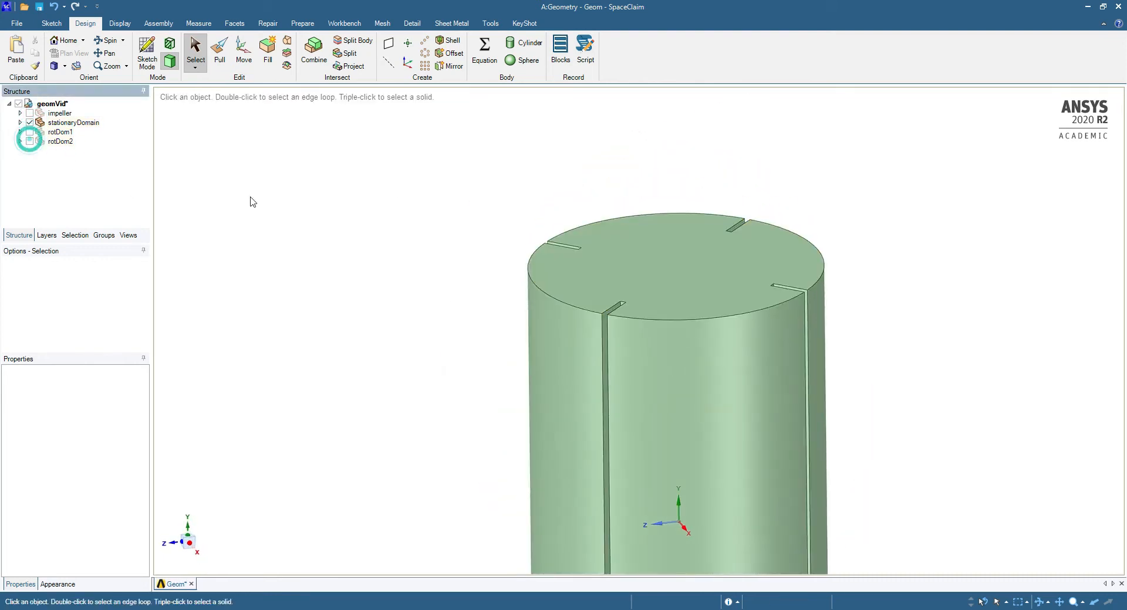
{"action": "left_click", "coordinate": [565, 251]}
{"action": "left_click", "coordinate": [216, 223]}
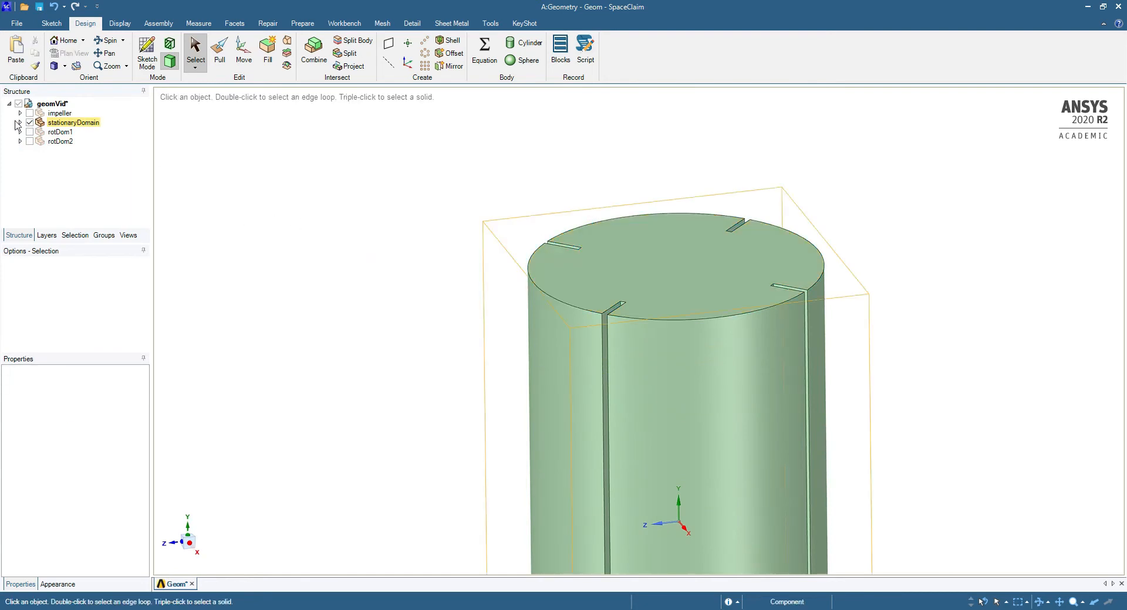
{"action": "left_click", "coordinate": [29, 122]}
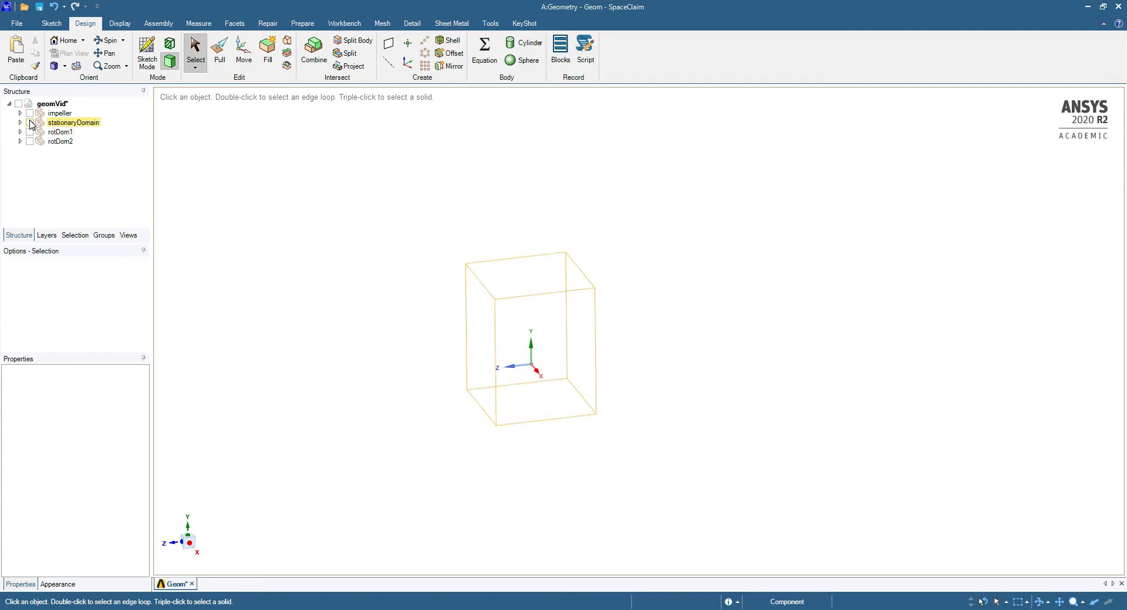
Show stationaryDomain and switch the graphics style to wireframe so its internal cavities can be seen
{"action": "left_click", "coordinate": [29, 123]}
{"action": "left_click", "coordinate": [549, 275]}
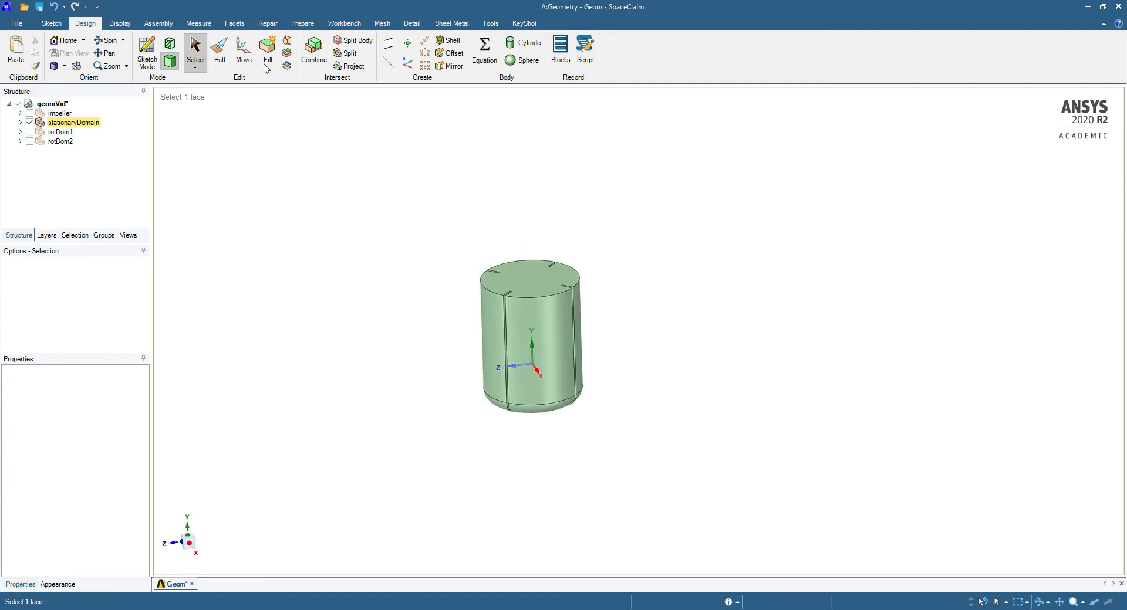
{"action": "left_click", "coordinate": [120, 23]}
{"action": "left_click", "coordinate": [272, 59]}
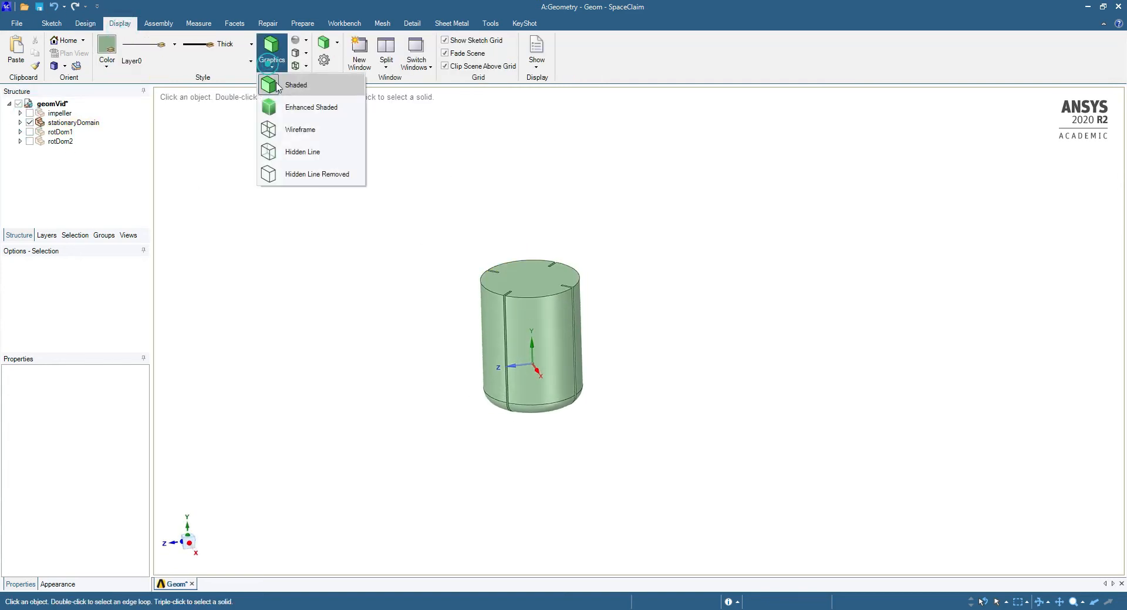
{"action": "left_click", "coordinate": [300, 134]}
{"action": "scroll", "coordinate": [463, 300], "scroll_direction": "up", "scroll_amount": 4}
{"action": "left_click", "coordinate": [464, 300]}
{"action": "mouse_move", "coordinate": [554, 275]}
{"action": "middle_mouse_down"}
{"action": "mouse_move", "coordinate": [488, 235]}
{"action": "mouse_move", "coordinate": [547, 269]}
{"action": "middle_mouse_up"}
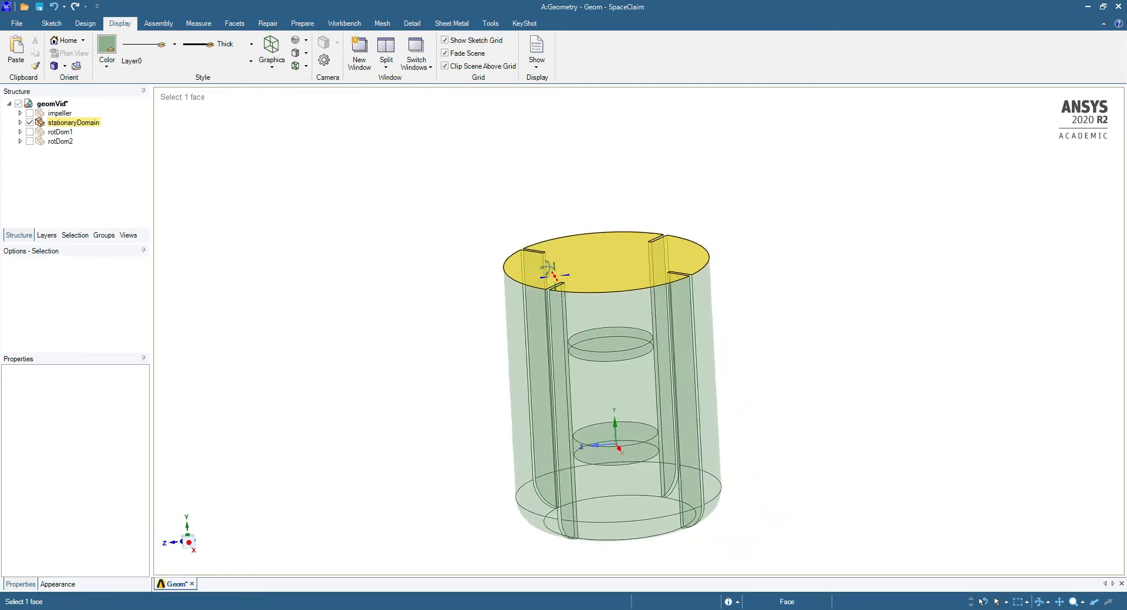
{"action": "left_click", "coordinate": [405, 201]}
Show the impeller and cut stationaryDomain with it using Combine, keeping the cutter
{"action": "left_click", "coordinate": [29, 113]}
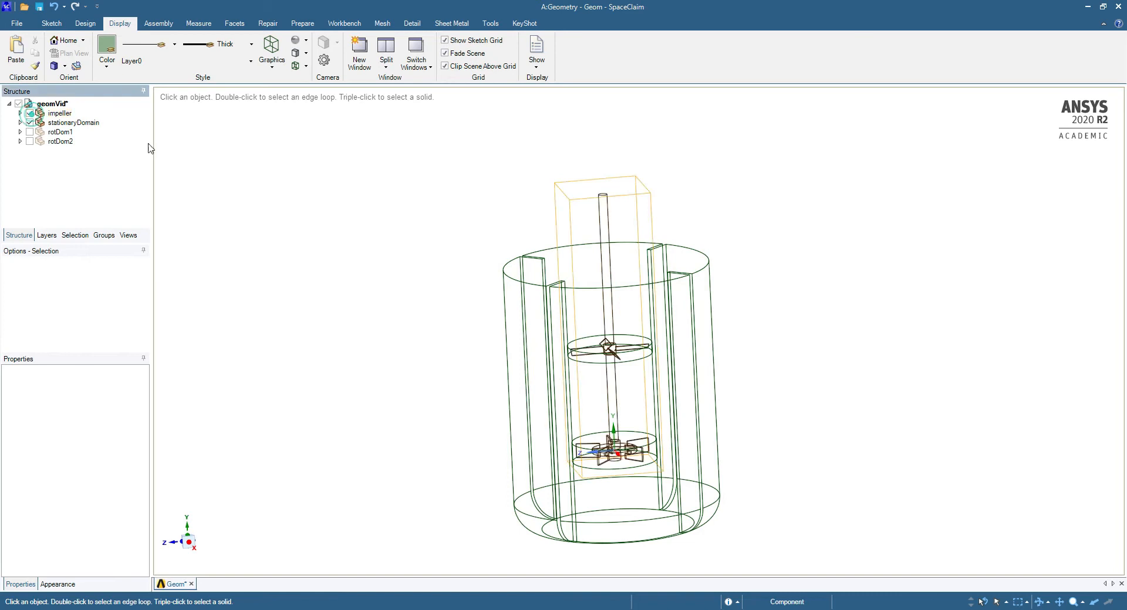
{"action": "left_click", "coordinate": [85, 23]}
{"action": "left_click", "coordinate": [314, 51]}
{"action": "left_click", "coordinate": [706, 292]}
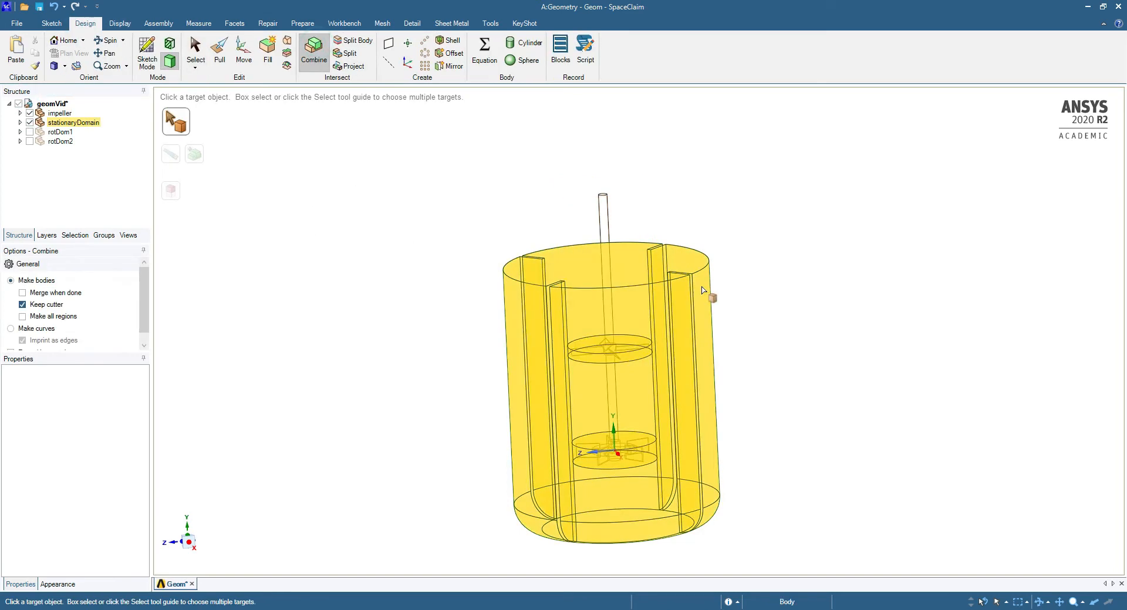
{"action": "left_click", "coordinate": [601, 207]}
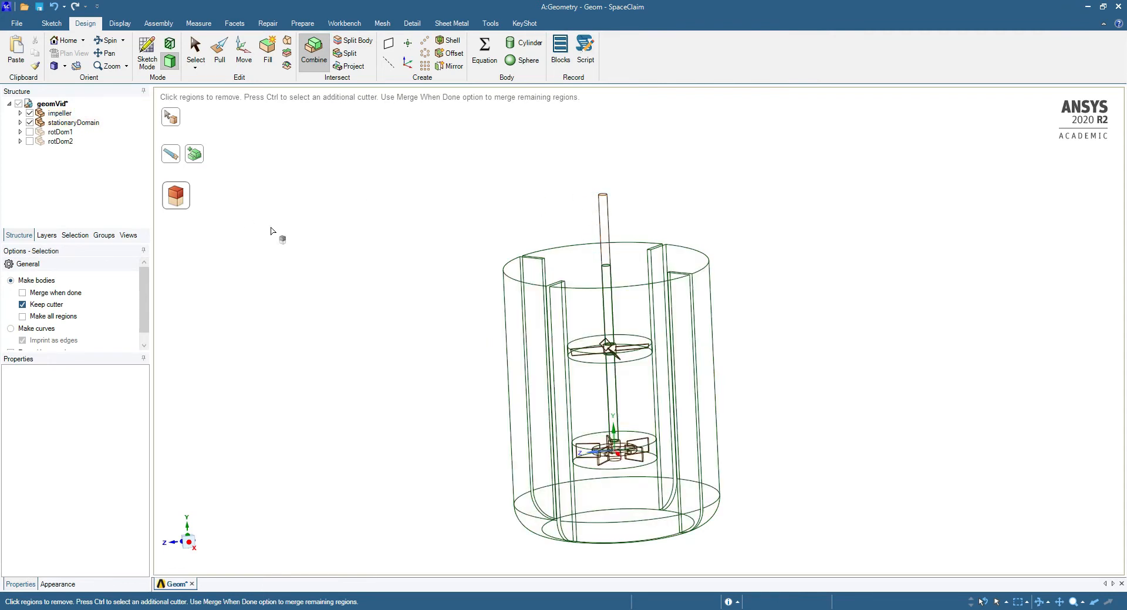
{"action": "key", "text": "Escape"}
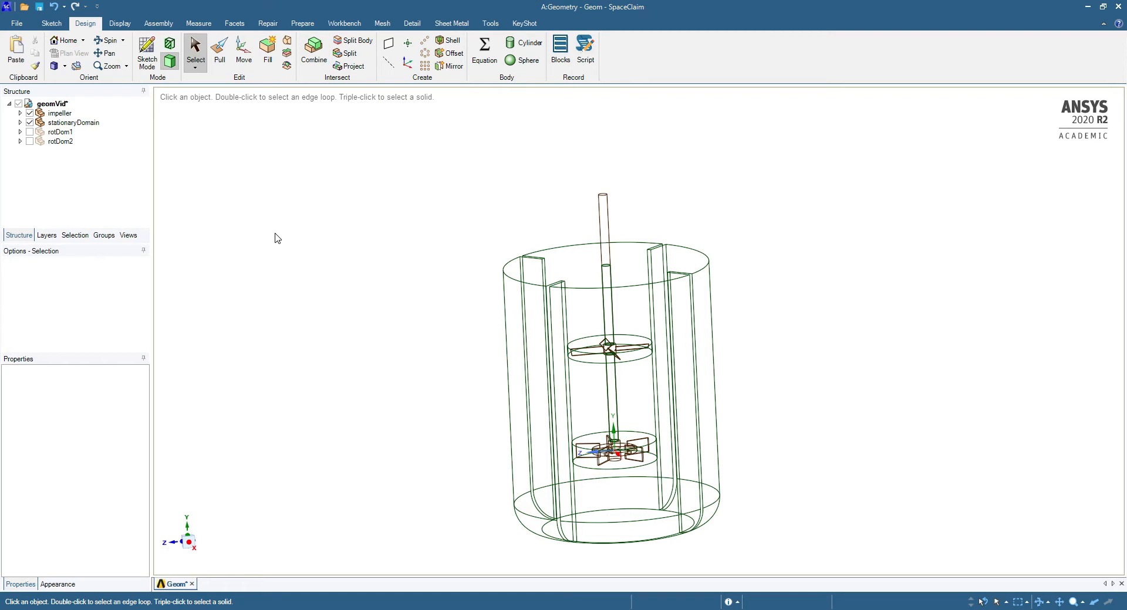
Delete the two leftover shaft solids from stationaryDomain and check that impeller still holds its solid
{"action": "left_click", "coordinate": [20, 122]}
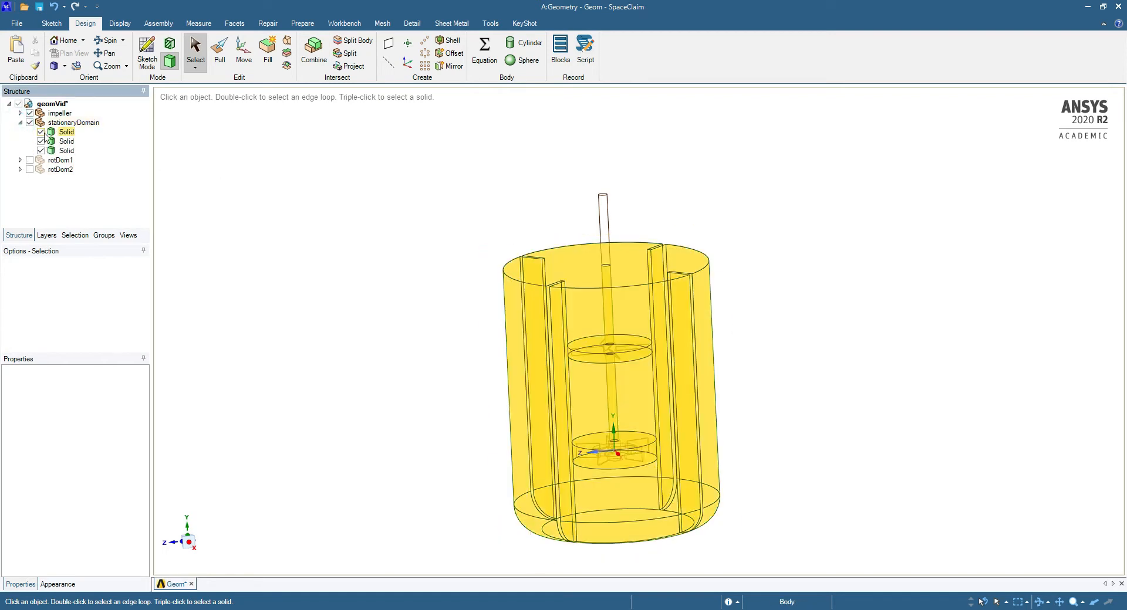
{"action": "right_click", "coordinate": [66, 144]}
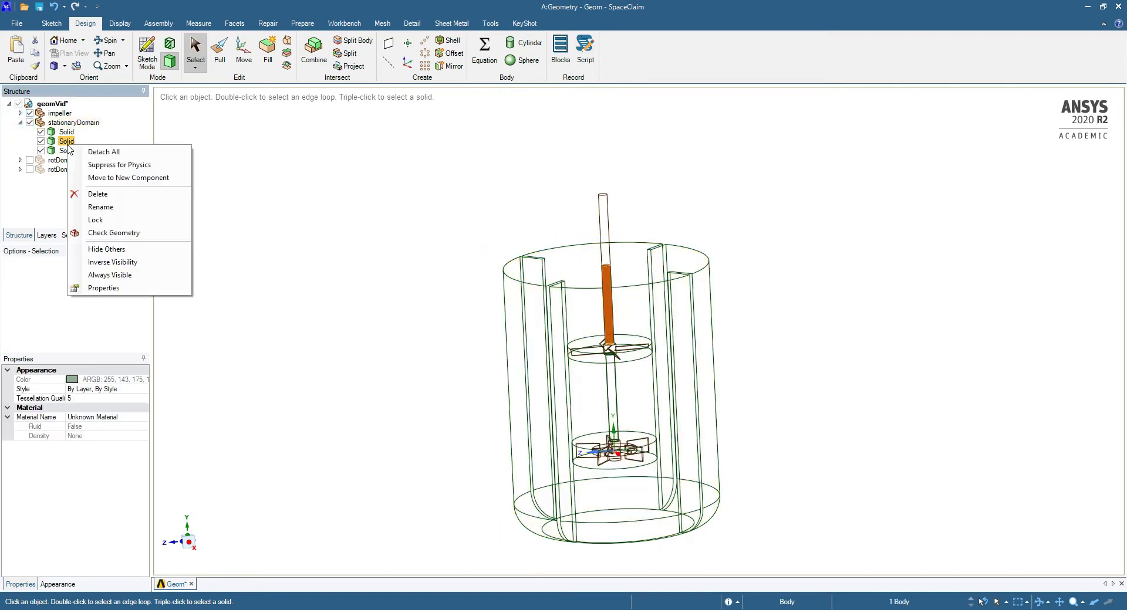
{"action": "left_click", "coordinate": [92, 194]}
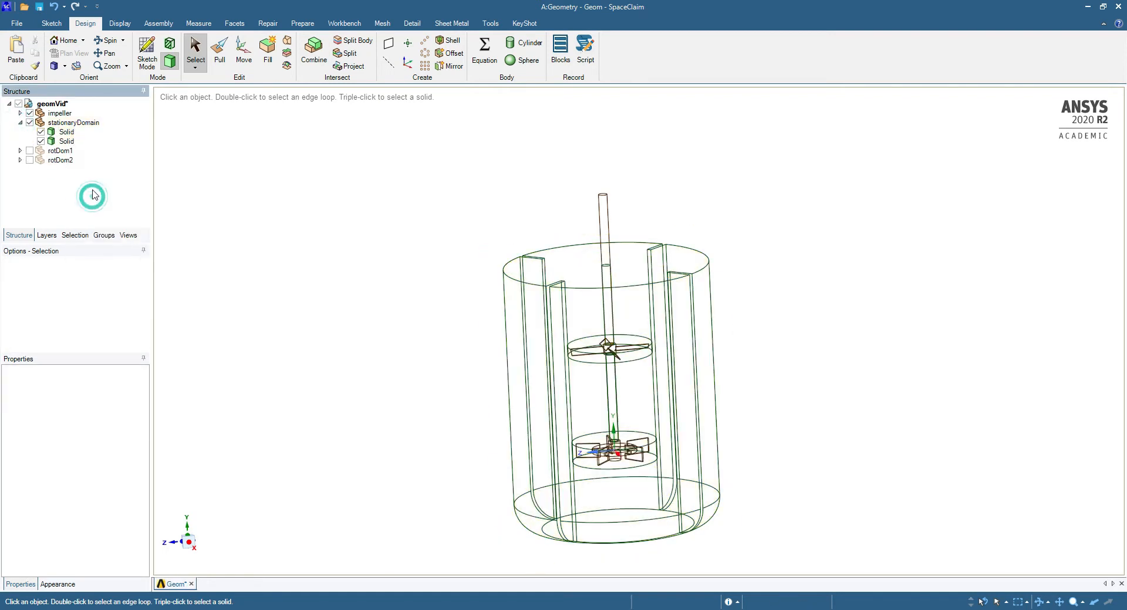
{"action": "right_click", "coordinate": [66, 142]}
{"action": "left_click", "coordinate": [91, 189]}
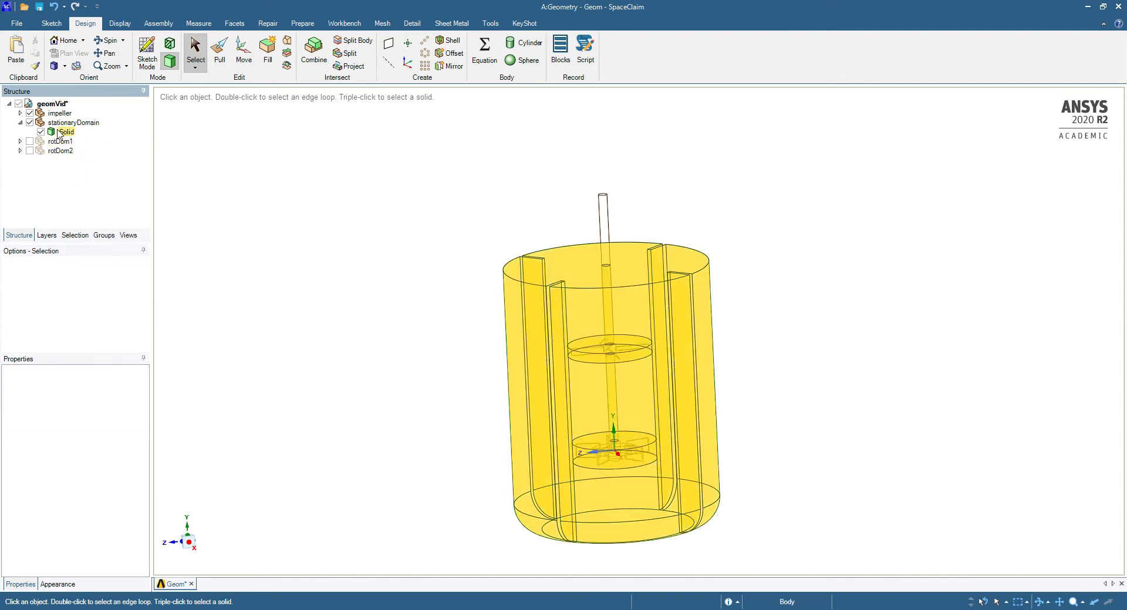
{"action": "left_click", "coordinate": [21, 123]}
{"action": "left_click", "coordinate": [21, 113]}
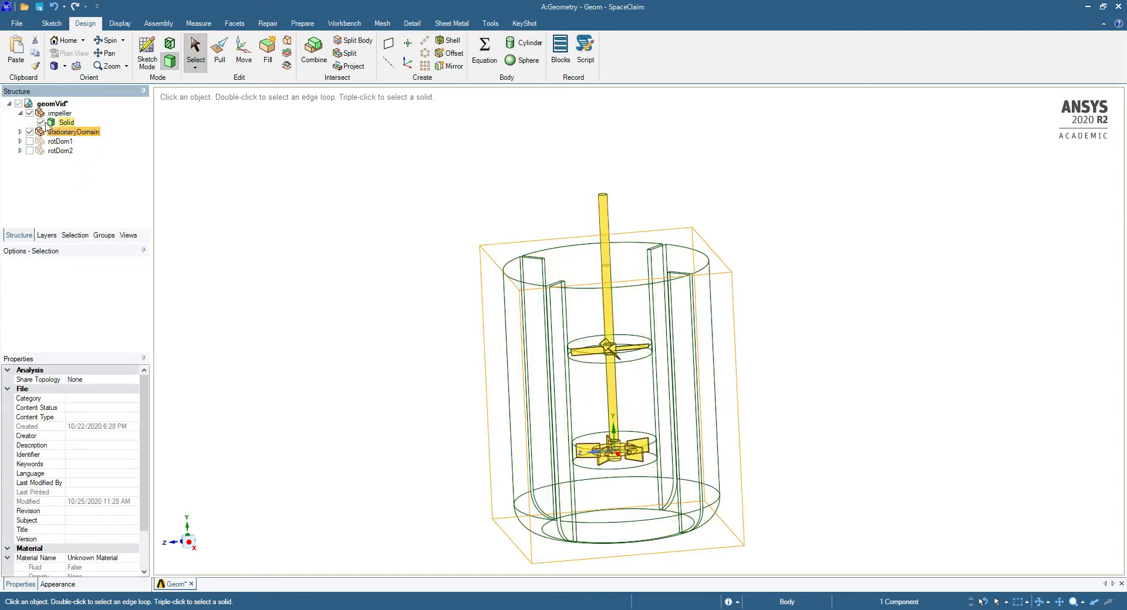
{"action": "left_click", "coordinate": [20, 113]}
Hide the impeller and examine the shaft cut-out in stationaryDomain from several angles, toggling the domain's visibility
{"action": "left_click", "coordinate": [336, 189]}
{"action": "middle_click_drag", "start_coordinate": [513, 287], "coordinate": [578, 314]}
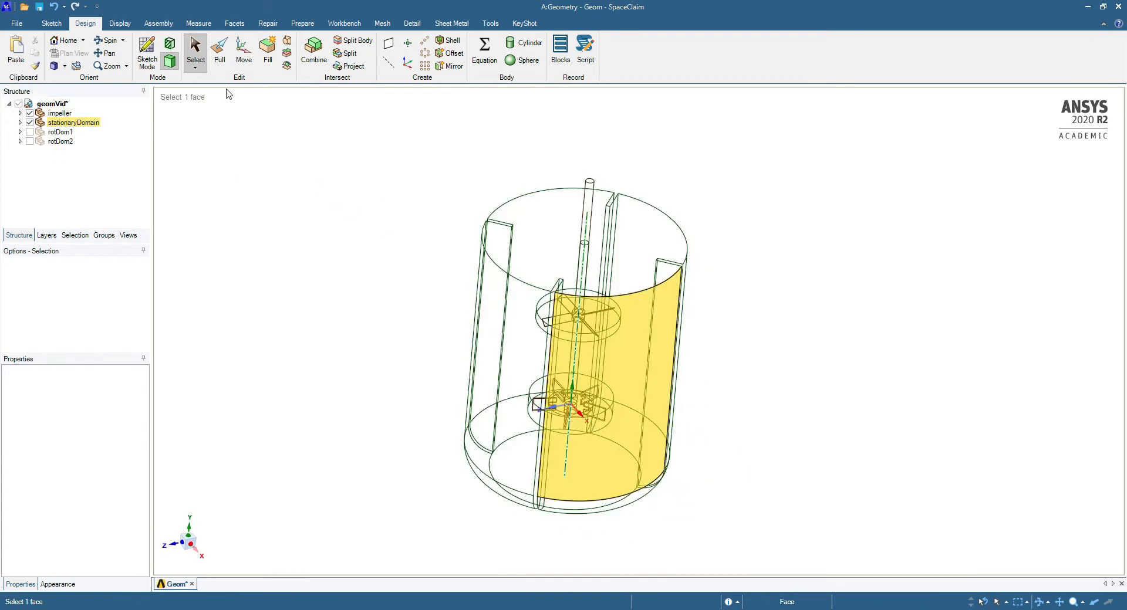
{"action": "left_click", "coordinate": [120, 23]}
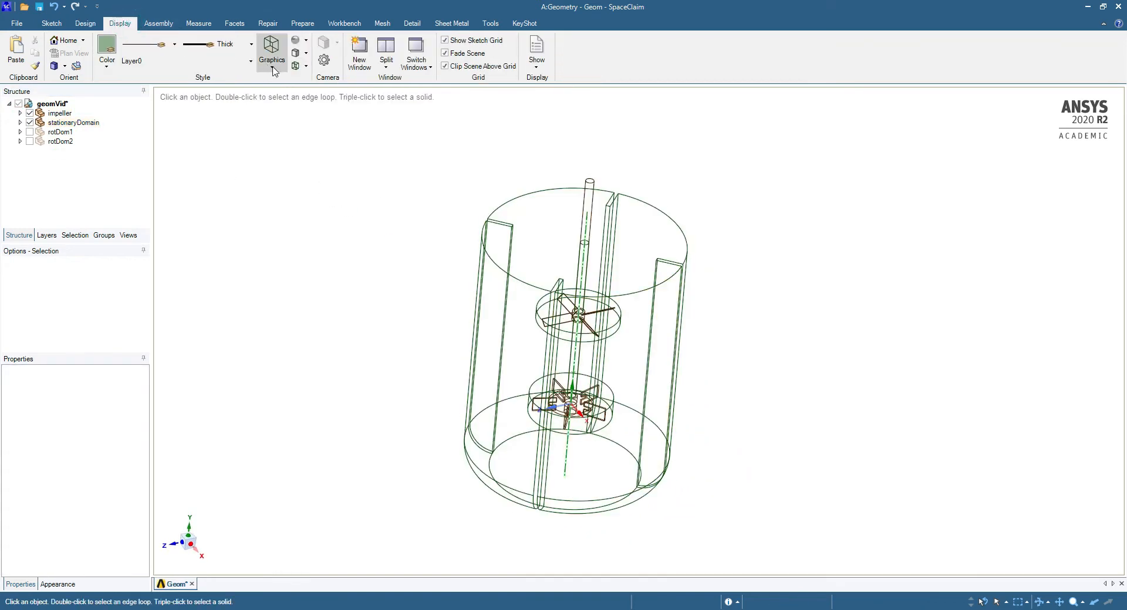
{"action": "left_click", "coordinate": [30, 113]}
{"action": "mouse_move", "coordinate": [434, 207]}
{"action": "middle_mouse_down"}
{"action": "mouse_move", "coordinate": [385, 106]}
{"action": "mouse_move", "coordinate": [456, 377]}
{"action": "middle_mouse_up"}
{"action": "mouse_move", "coordinate": [948, 417]}
{"action": "middle_mouse_down"}
{"action": "mouse_move", "coordinate": [812, 302]}
{"action": "mouse_move", "coordinate": [858, 350]}
{"action": "mouse_move", "coordinate": [956, 346]}
{"action": "mouse_move", "coordinate": [948, 363]}
{"action": "middle_mouse_up"}
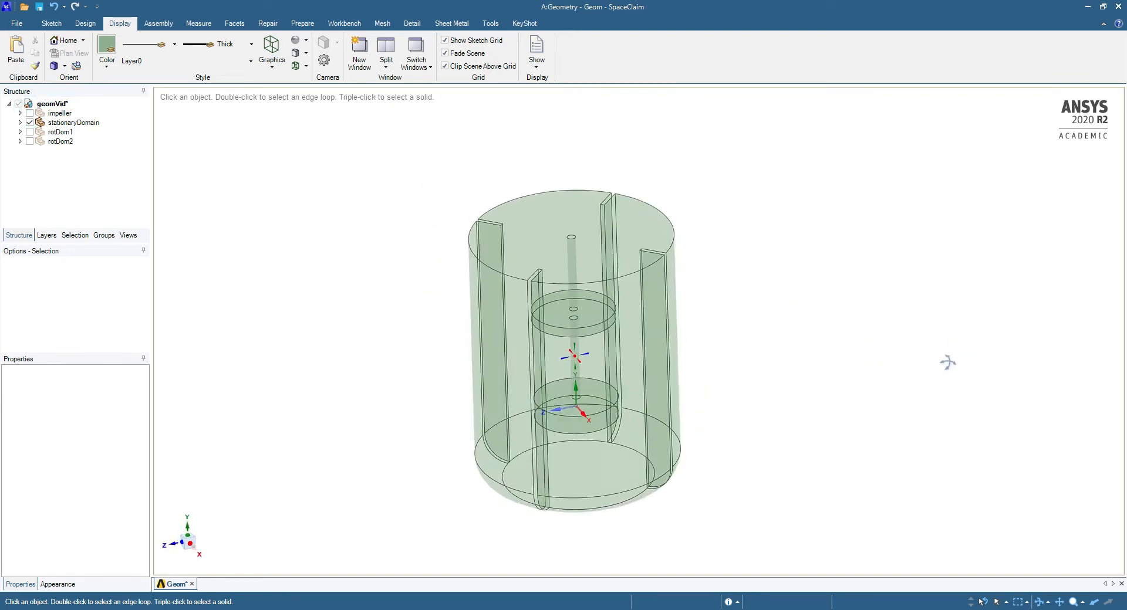
{"action": "left_click", "coordinate": [29, 122]}
{"action": "left_click", "coordinate": [29, 122]}
{"action": "left_click", "coordinate": [30, 123]}
{"action": "left_click", "coordinate": [29, 122]}
{"action": "left_click", "coordinate": [29, 122]}
{"action": "left_click", "coordinate": [29, 123]}
Return the graphics style to shaded and section the tank through its centre, perpendicular to the X axis
{"action": "left_click", "coordinate": [294, 307]}
{"action": "left_click", "coordinate": [275, 74]}
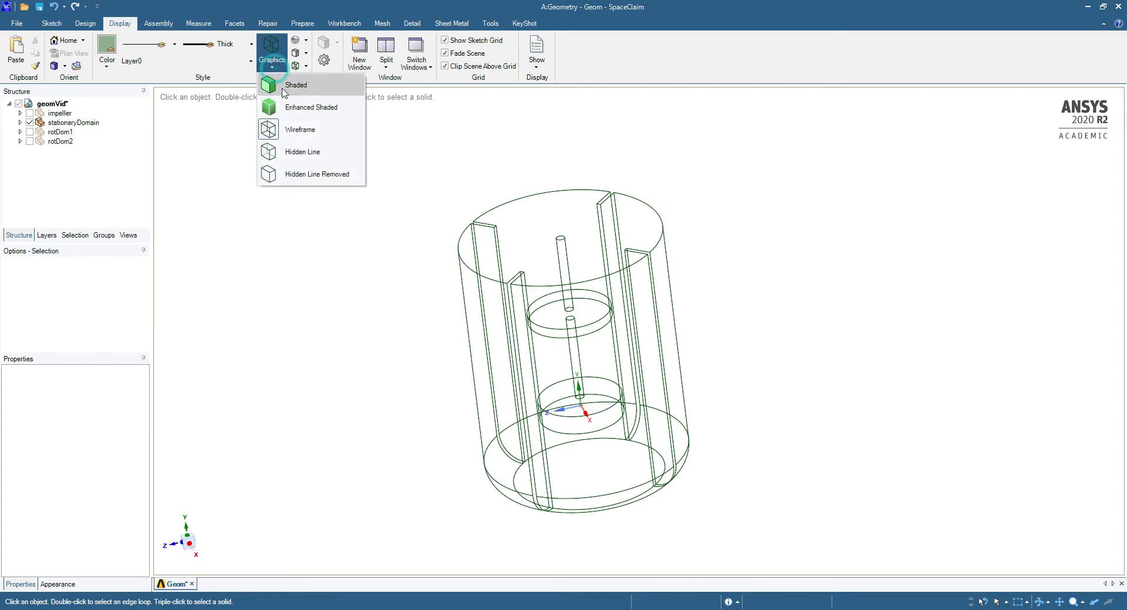
{"action": "left_click", "coordinate": [296, 83]}
{"action": "left_click", "coordinate": [585, 414]}
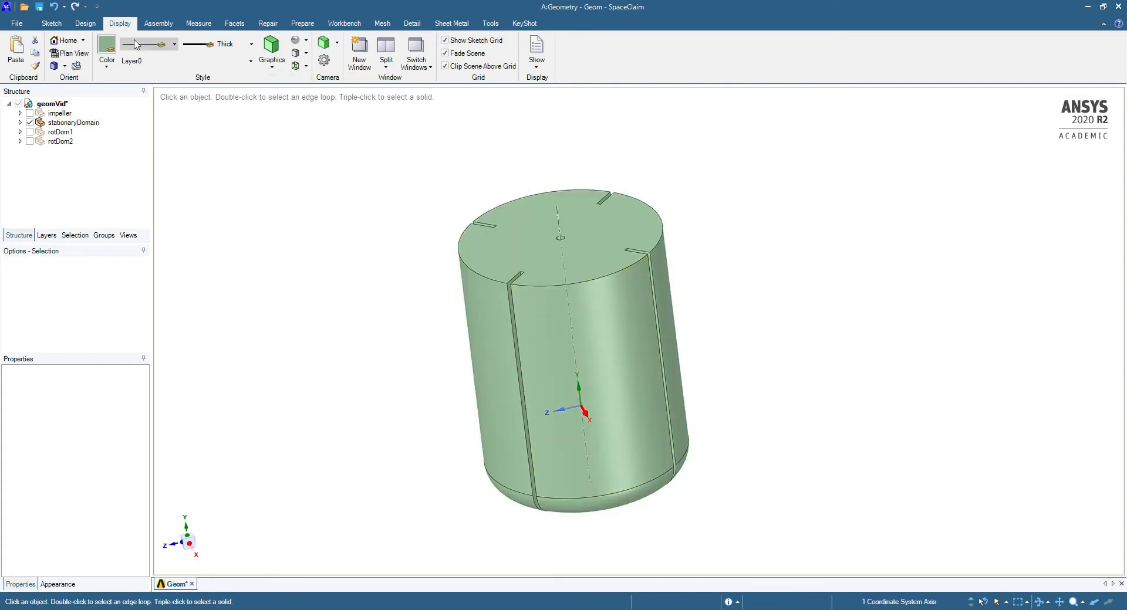
{"action": "left_click", "coordinate": [84, 23]}
{"action": "left_click", "coordinate": [170, 44]}
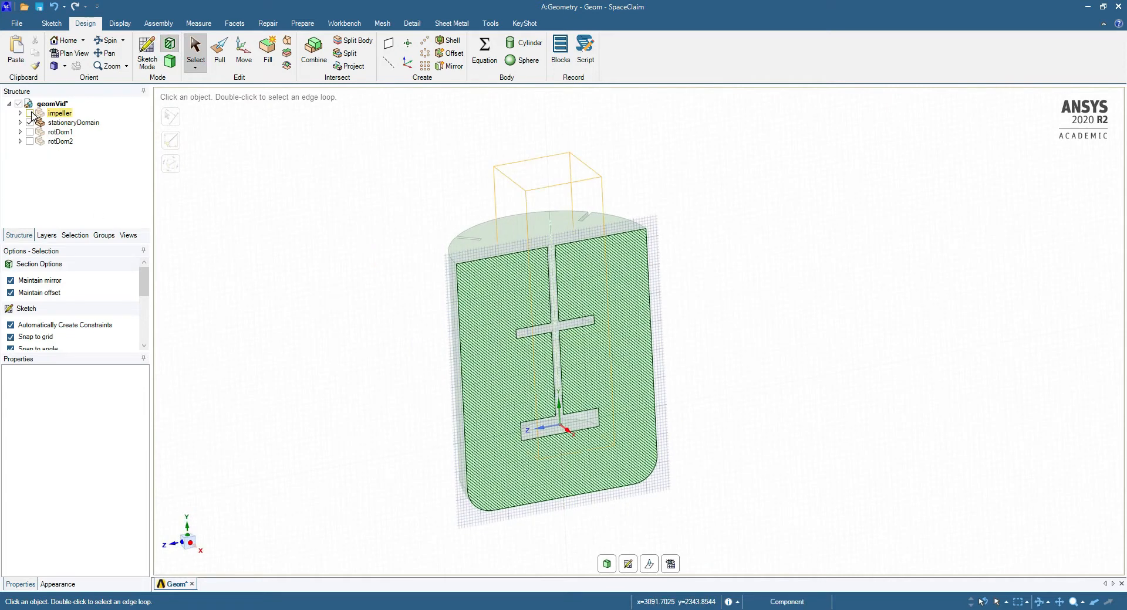
Show rotDom1 and rotDom2 together with stationaryDomain in the section view
{"action": "left_click", "coordinate": [30, 132]}
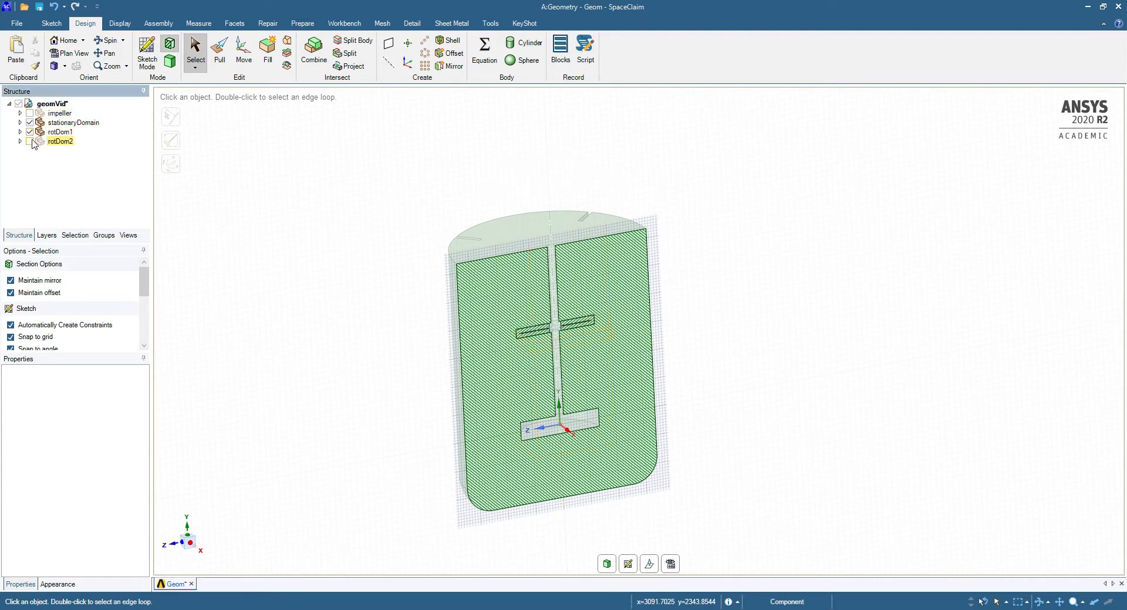
{"action": "left_click", "coordinate": [29, 141]}
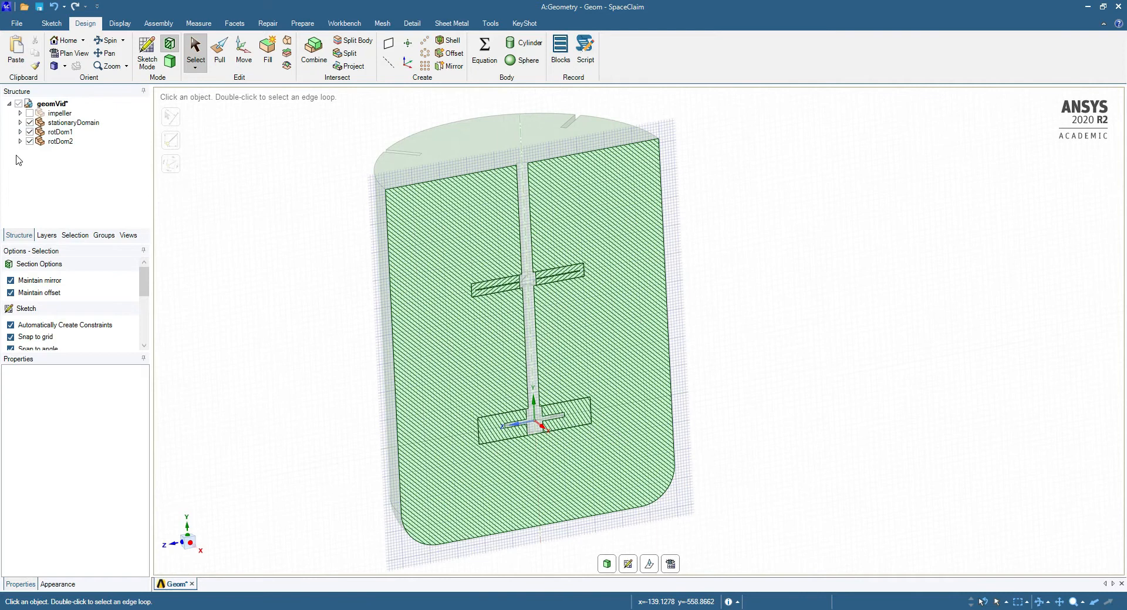
{"action": "left_click", "coordinate": [30, 142]}
{"action": "left_click", "coordinate": [30, 141]}
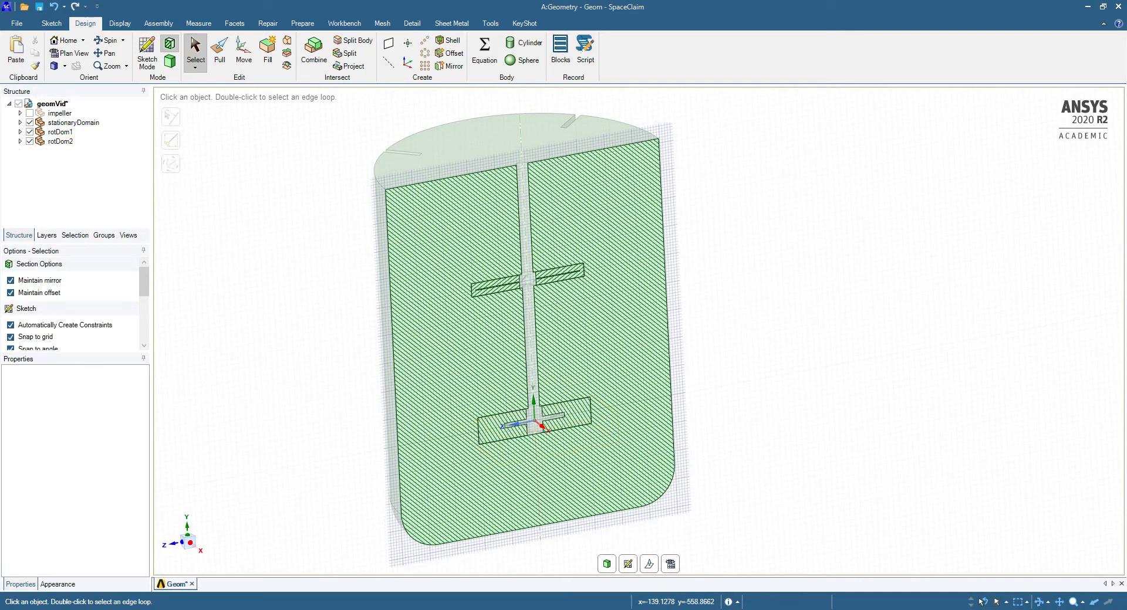
Capture the sectioned tank in Snipping Tool, label the stationary region and regions rot-1 and rot-2 by hand, and return to SpaceClaim
{"action": "key", "text": "alt+Tab"}
{"action": "left_click", "coordinate": [289, 228]}
{"action": "left_click_drag", "start_coordinate": [349, 101], "coordinate": [726, 567]}
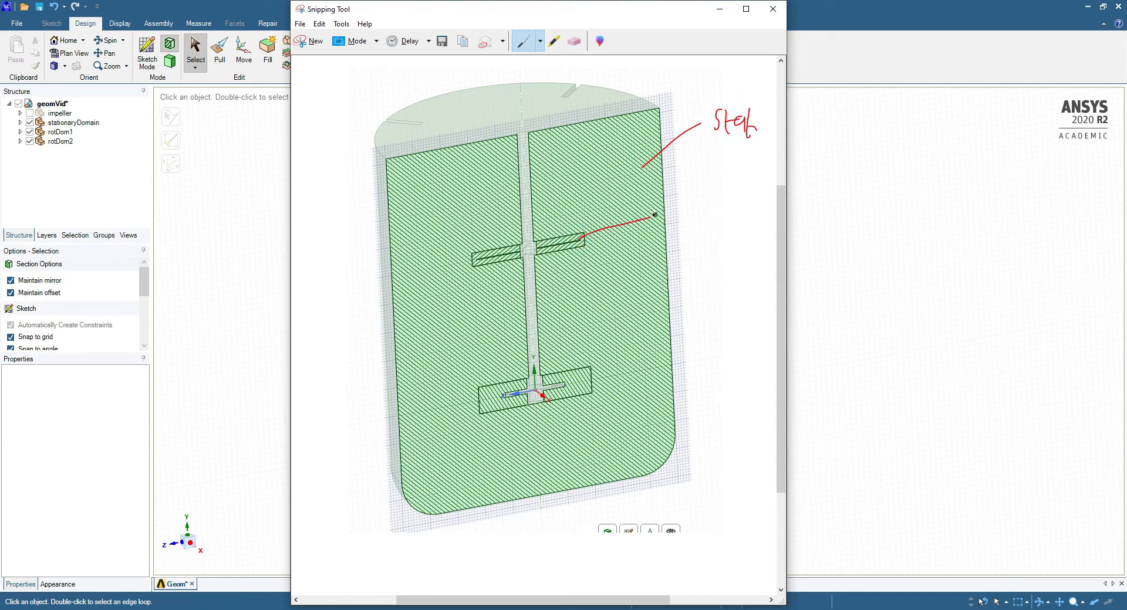
{"action": "left_click_drag", "start_coordinate": [694, 205], "coordinate": [704, 204]}
{"action": "left_click_drag", "start_coordinate": [711, 189], "coordinate": [706, 226]}
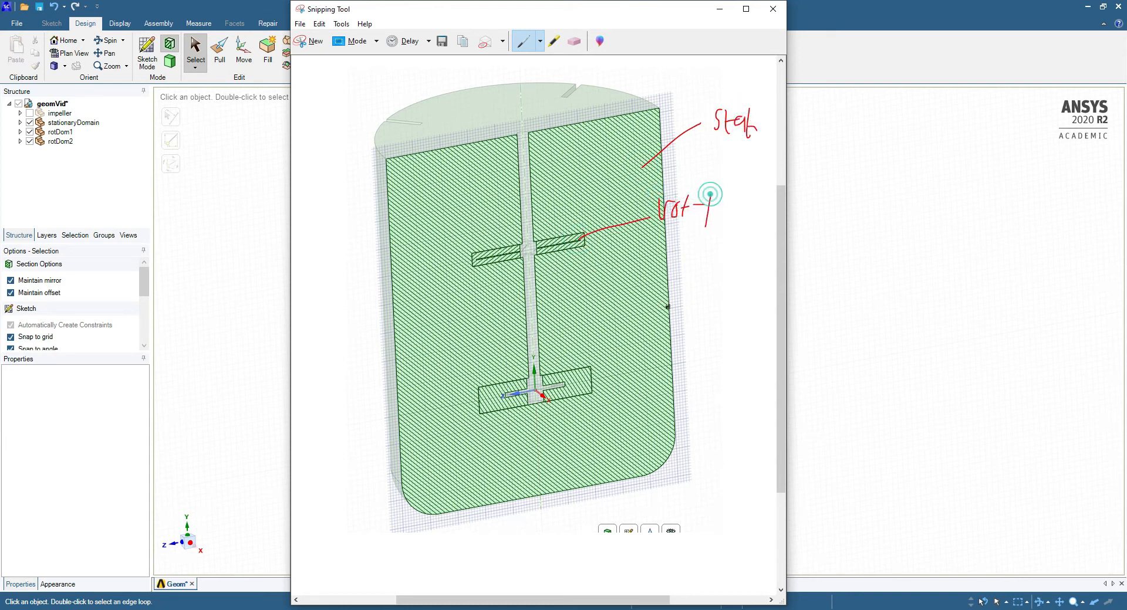
{"action": "left_click_drag", "start_coordinate": [699, 369], "coordinate": [673, 404]}
{"action": "mouse_move", "coordinate": [682, 383]}
{"action": "left_mouse_down"}
{"action": "mouse_move", "coordinate": [724, 385]}
{"action": "mouse_move", "coordinate": [742, 401]}
{"action": "left_mouse_up"}
{"action": "left_click", "coordinate": [748, 418]}
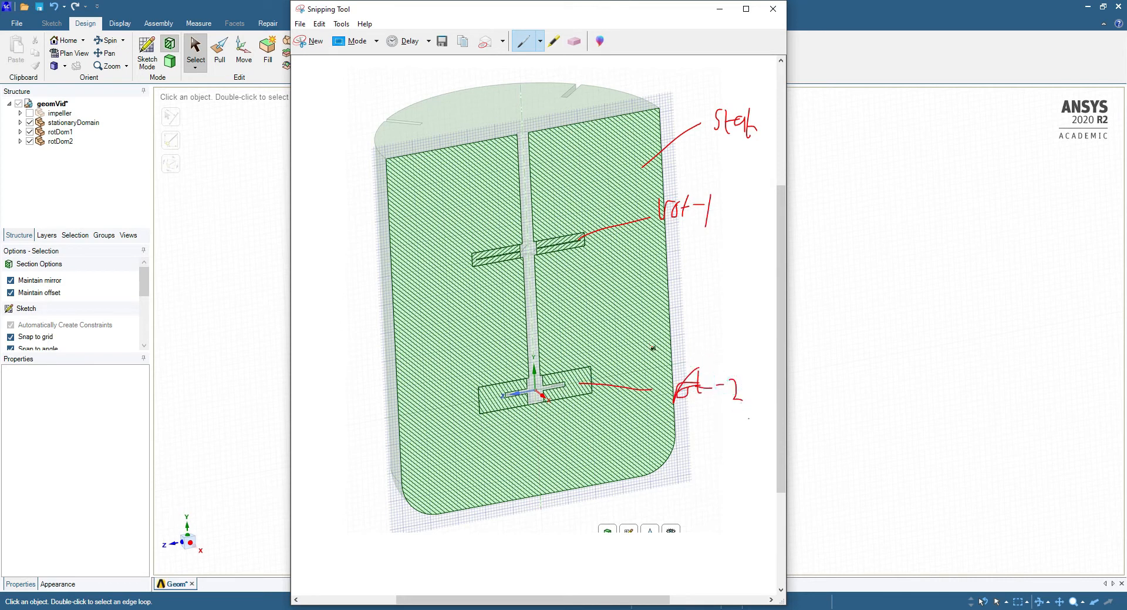
{"action": "left_click", "coordinate": [720, 14]}
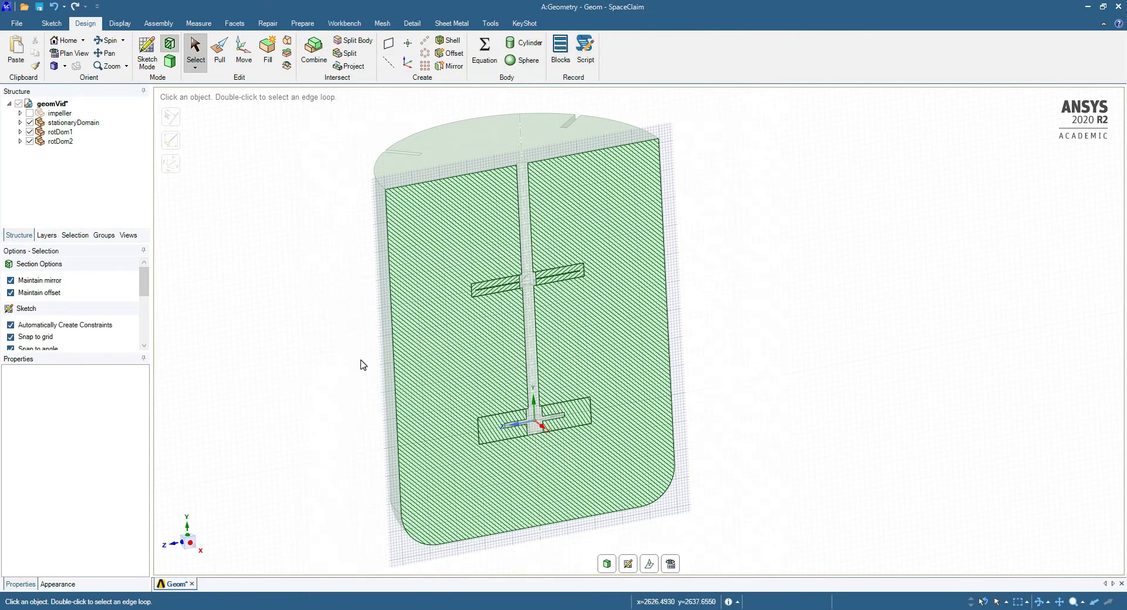
Examine the hub and blade cut-outs of rotDom1 where they meet the shaft hole in the section
{"action": "scroll", "coordinate": [519, 293], "scroll_direction": "up", "scroll_amount": 5}
{"action": "scroll", "coordinate": [544, 272], "scroll_direction": "up", "scroll_amount": 3}
{"action": "mouse_move", "coordinate": [546, 269]}
{"action": "middle_mouse_down"}
{"action": "mouse_move", "coordinate": [460, 157]}
{"action": "mouse_move", "coordinate": [515, 231]}
{"action": "mouse_move", "coordinate": [531, 277]}
{"action": "middle_mouse_up"}
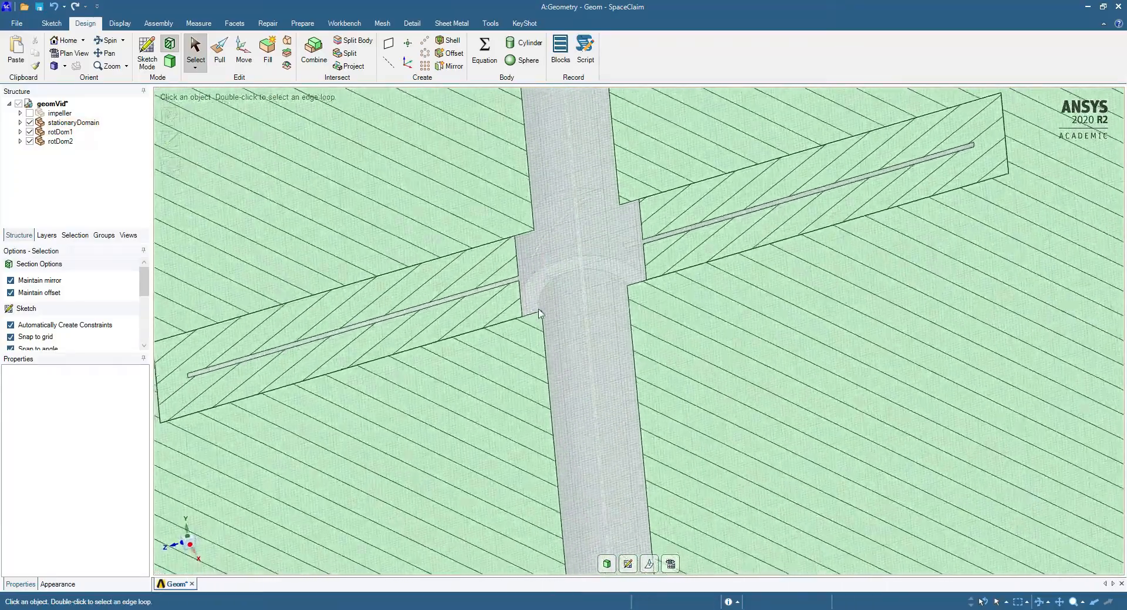
{"action": "scroll", "coordinate": [533, 279], "scroll_direction": "down", "scroll_amount": 8}
{"action": "middle_click_drag", "start_coordinate": [552, 340], "coordinate": [552, 276]}
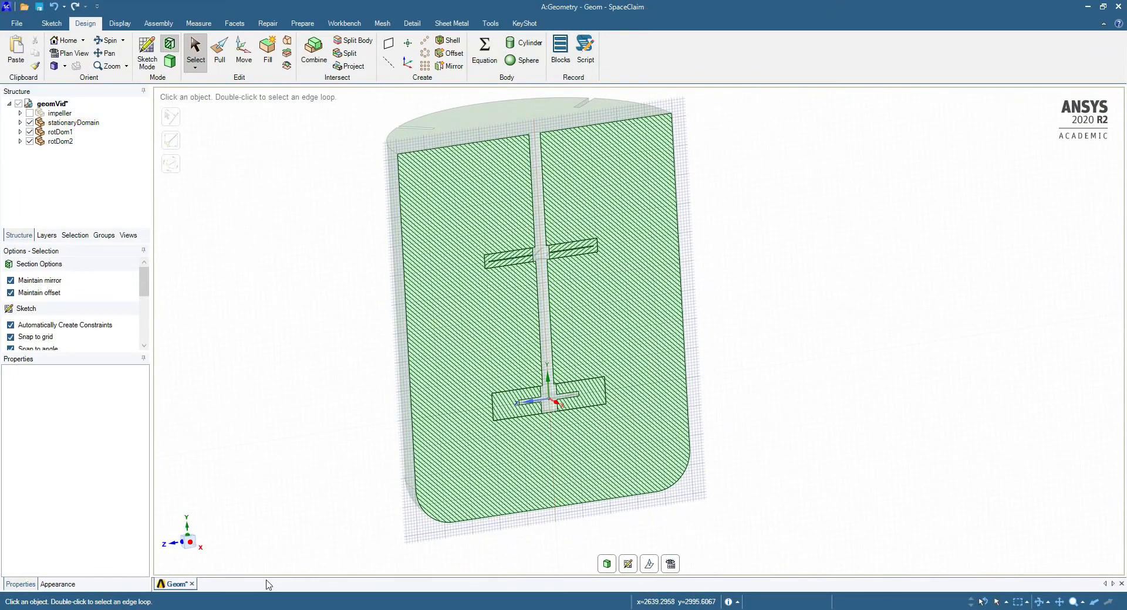
Compare the sectioned domains with the impeller shown and hidden
{"action": "left_click", "coordinate": [30, 114]}
{"action": "left_click", "coordinate": [29, 114]}
{"action": "left_click", "coordinate": [30, 113]}
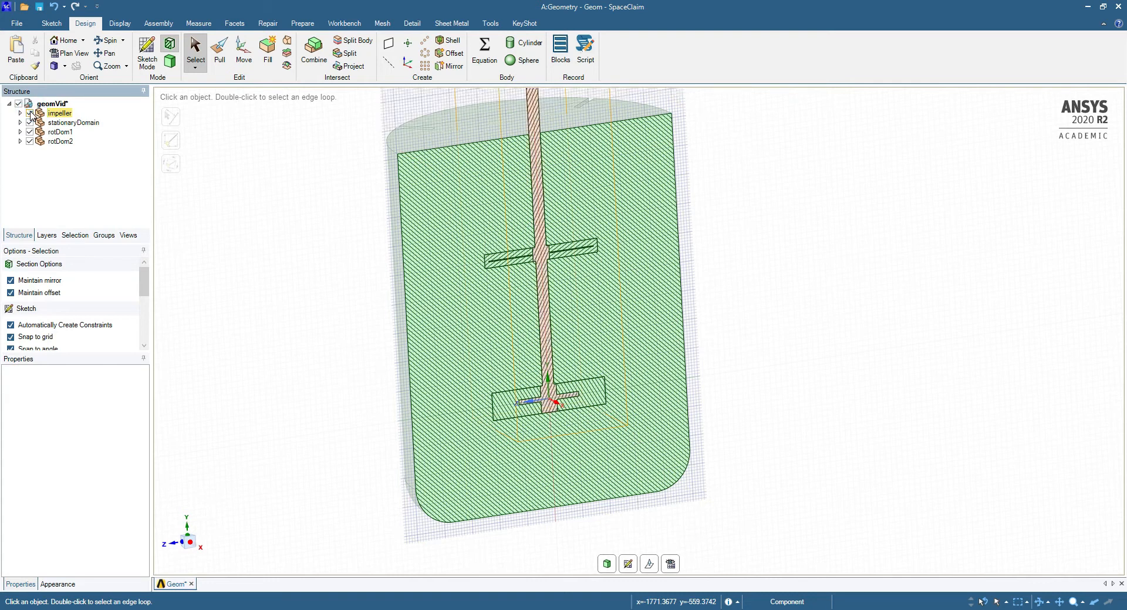
{"action": "left_click", "coordinate": [29, 114]}
Suppress the impeller component for physics, expand it to list its solid, and show it in the section
{"action": "left_click", "coordinate": [57, 113]}
{"action": "right_click", "coordinate": [58, 113]}
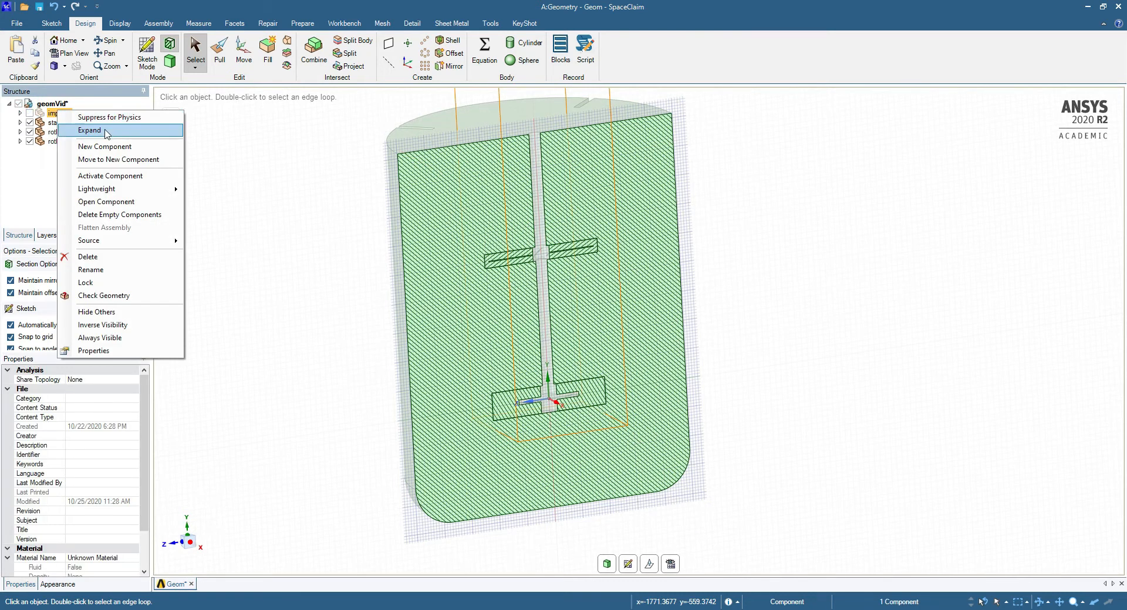
{"action": "left_click", "coordinate": [88, 116]}
{"action": "scroll", "coordinate": [267, 225], "scroll_direction": "down", "scroll_amount": 1}
{"action": "left_click", "coordinate": [20, 114]}
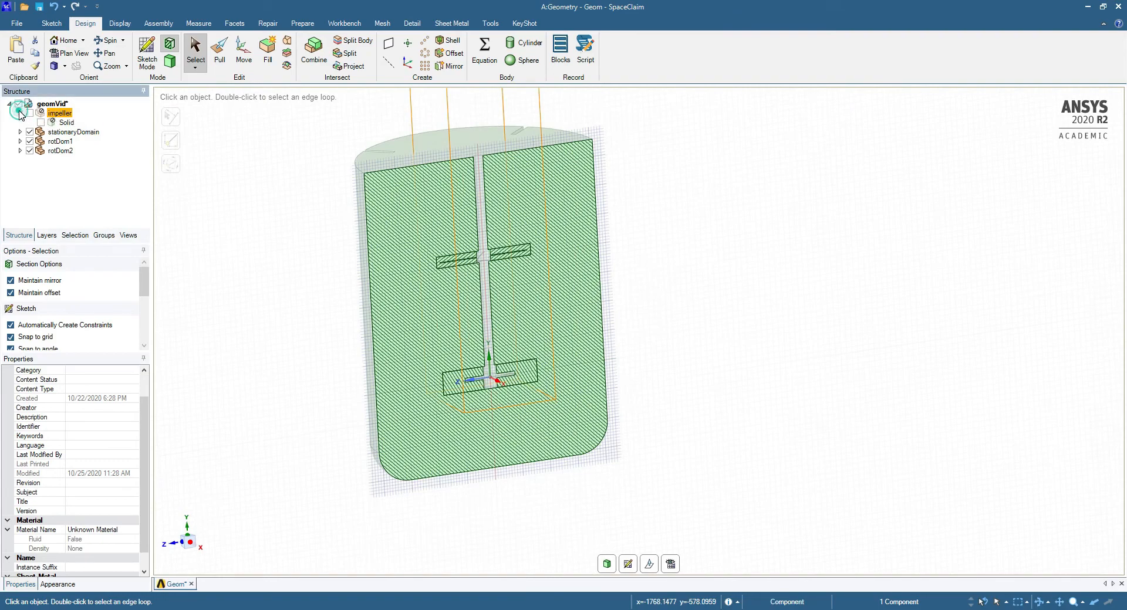
{"action": "left_click", "coordinate": [29, 113]}
Examine the sectioned impeller shaft from its end above the tank down to the upper impeller hub
{"action": "scroll", "coordinate": [497, 432], "scroll_direction": "down", "scroll_amount": 4}
{"action": "scroll", "coordinate": [479, 311], "scroll_direction": "up", "scroll_amount": 5}
{"action": "mouse_move", "coordinate": [478, 114]}
{"action": "middle_mouse_down"}
{"action": "mouse_move", "coordinate": [477, 138]}
{"action": "mouse_move", "coordinate": [476, 124]}
{"action": "middle_mouse_up"}
{"action": "scroll", "coordinate": [474, 303], "scroll_direction": "down", "scroll_amount": 4}
{"action": "scroll", "coordinate": [468, 245], "scroll_direction": "up", "scroll_amount": 8}
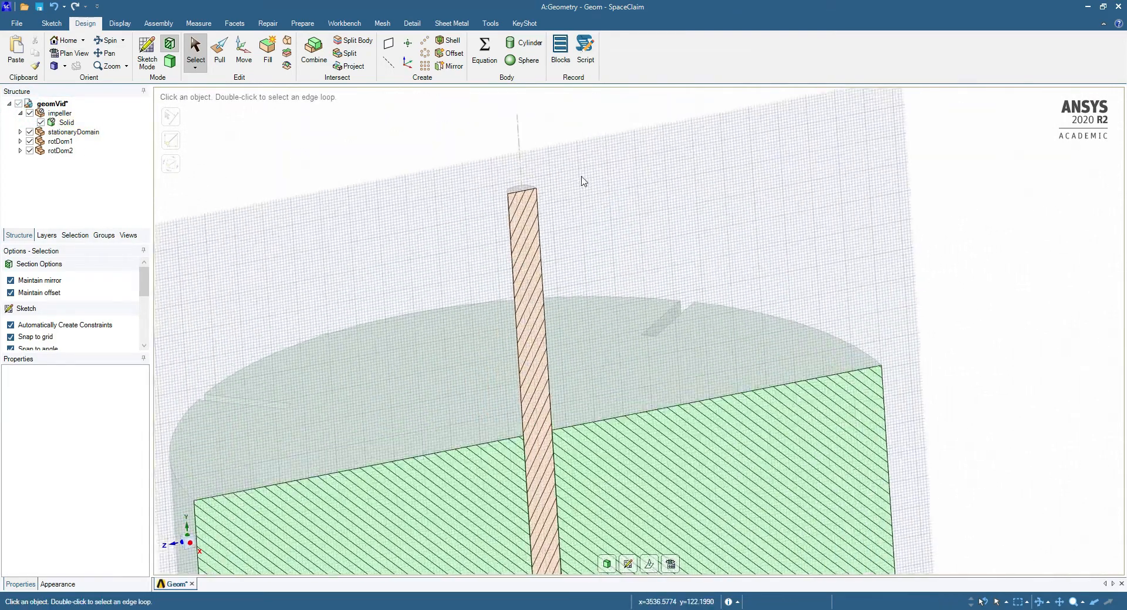
{"action": "scroll", "coordinate": [499, 217], "scroll_direction": "down", "scroll_amount": 9}
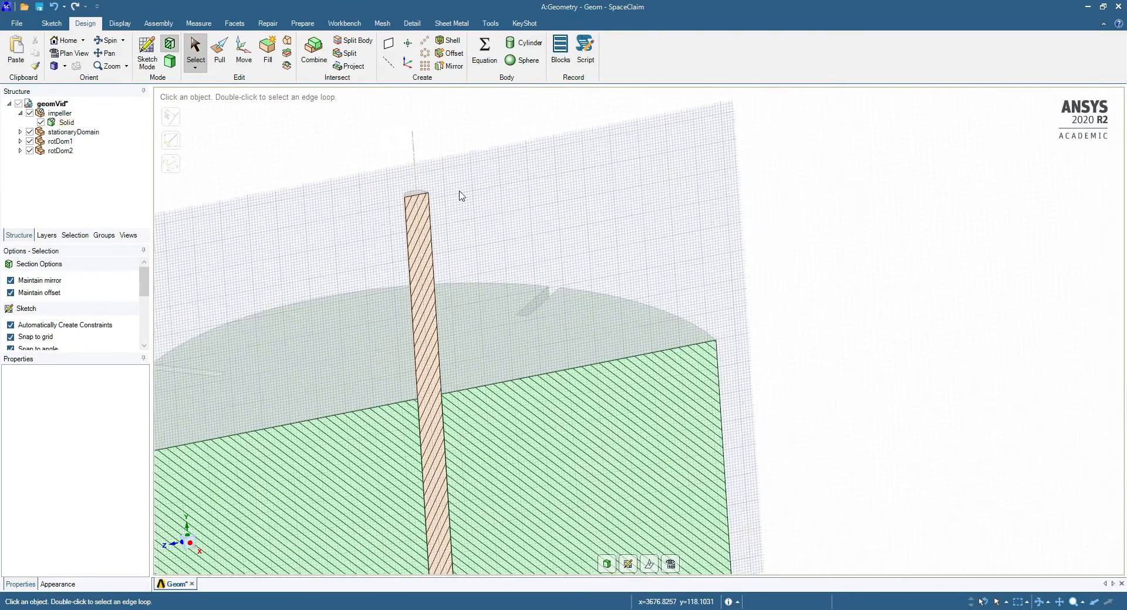
{"action": "scroll", "coordinate": [518, 286], "scroll_direction": "up", "scroll_amount": 6}
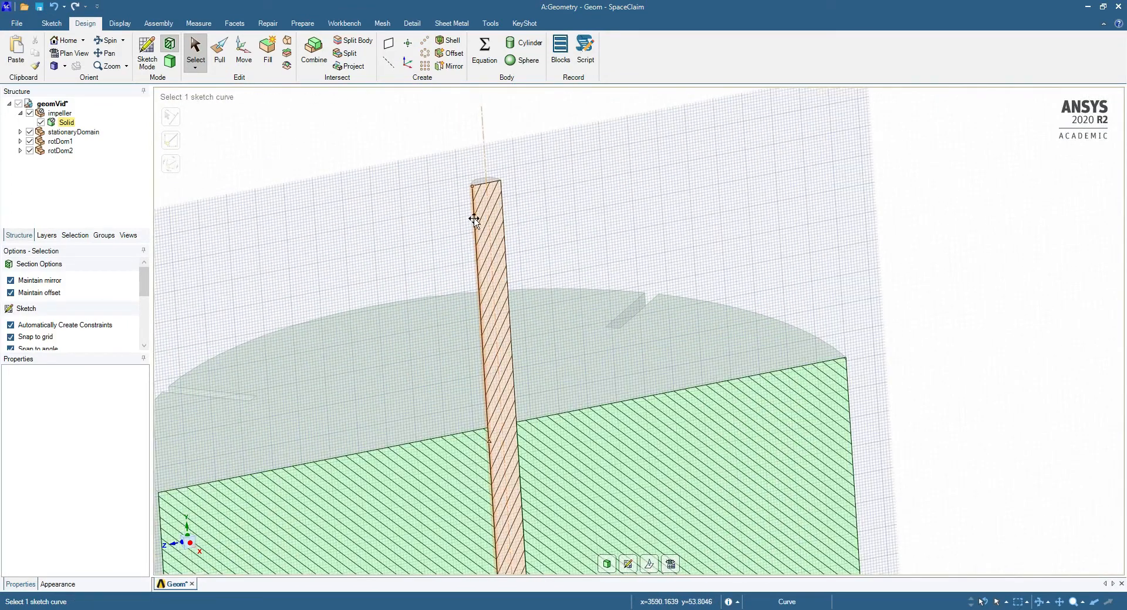
{"action": "scroll", "coordinate": [492, 185], "scroll_direction": "up", "scroll_amount": 3}
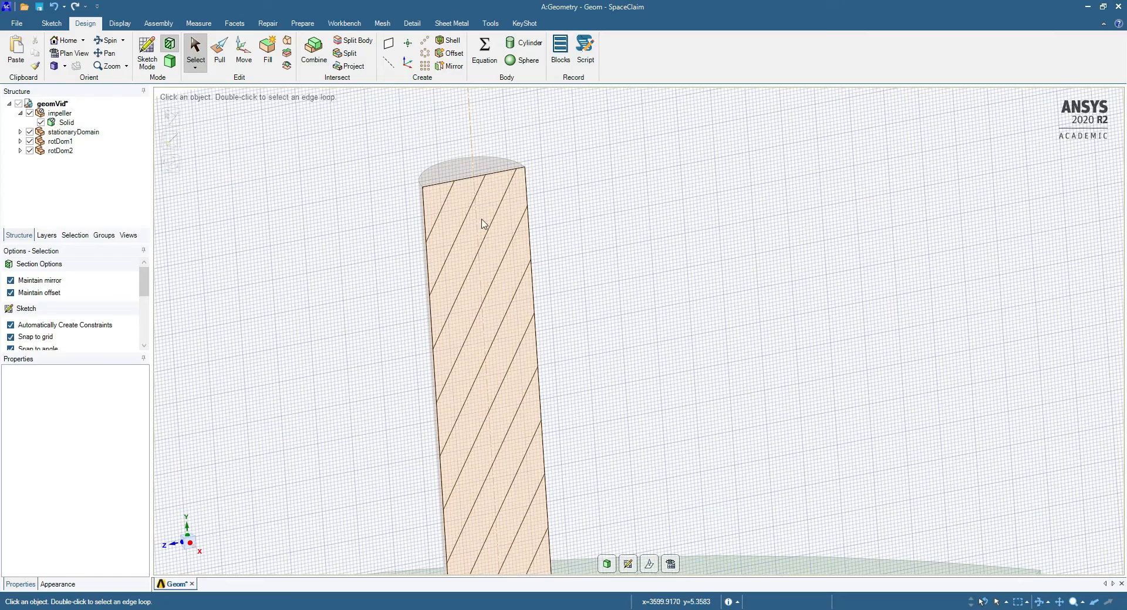
{"action": "scroll", "coordinate": [498, 286], "scroll_direction": "down", "scroll_amount": 7}
{"action": "scroll", "coordinate": [469, 312], "scroll_direction": "up", "scroll_amount": 5}
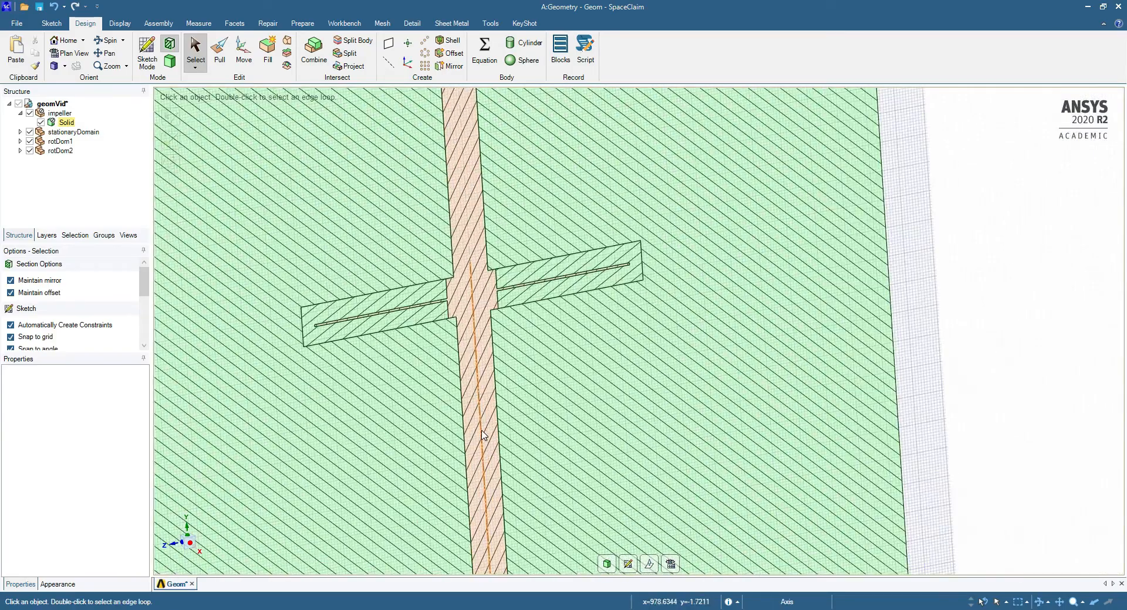
Hide the impeller component in the section and collapse its entry in the structure tree
{"action": "scroll", "coordinate": [470, 313], "scroll_direction": "down", "scroll_amount": 7}
{"action": "scroll", "coordinate": [489, 340], "scroll_direction": "up", "scroll_amount": 7}
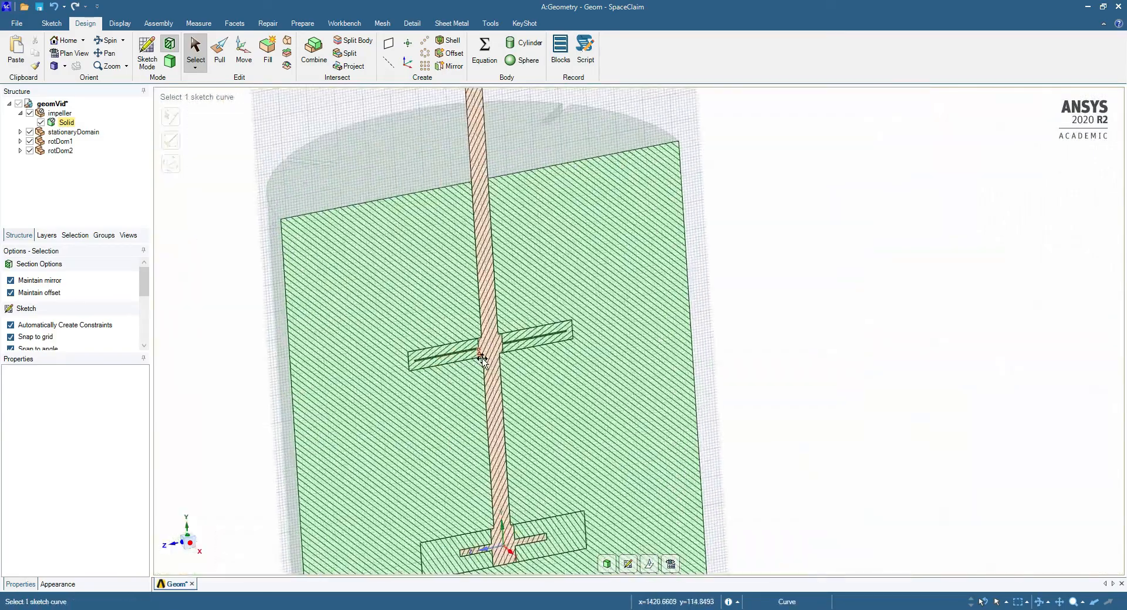
{"action": "scroll", "coordinate": [288, 326], "scroll_direction": "down", "scroll_amount": 7}
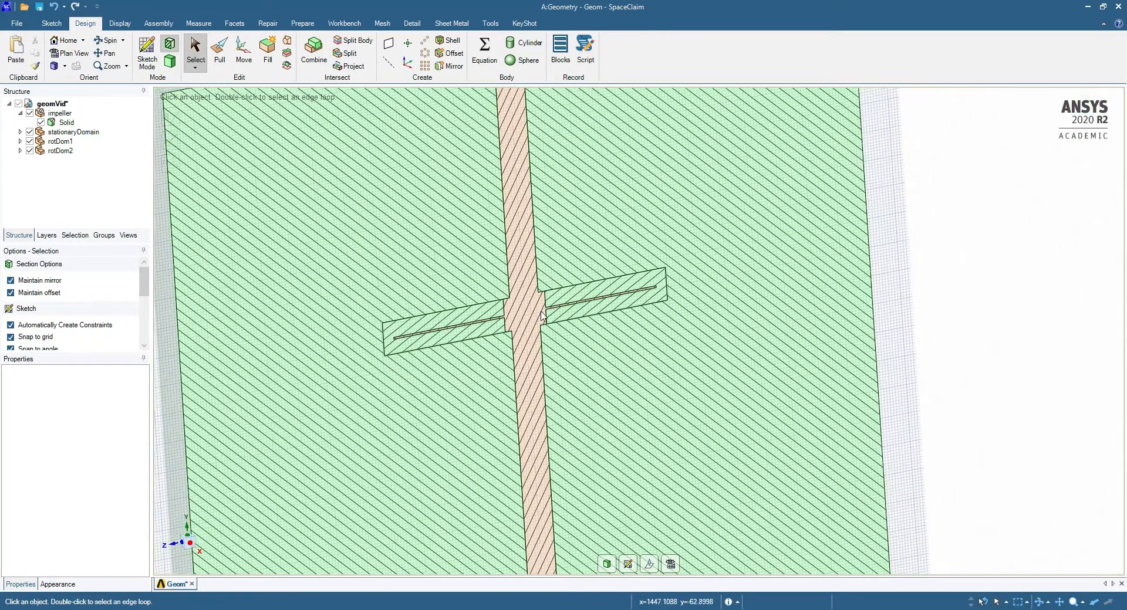
{"action": "right_click", "coordinate": [53, 114]}
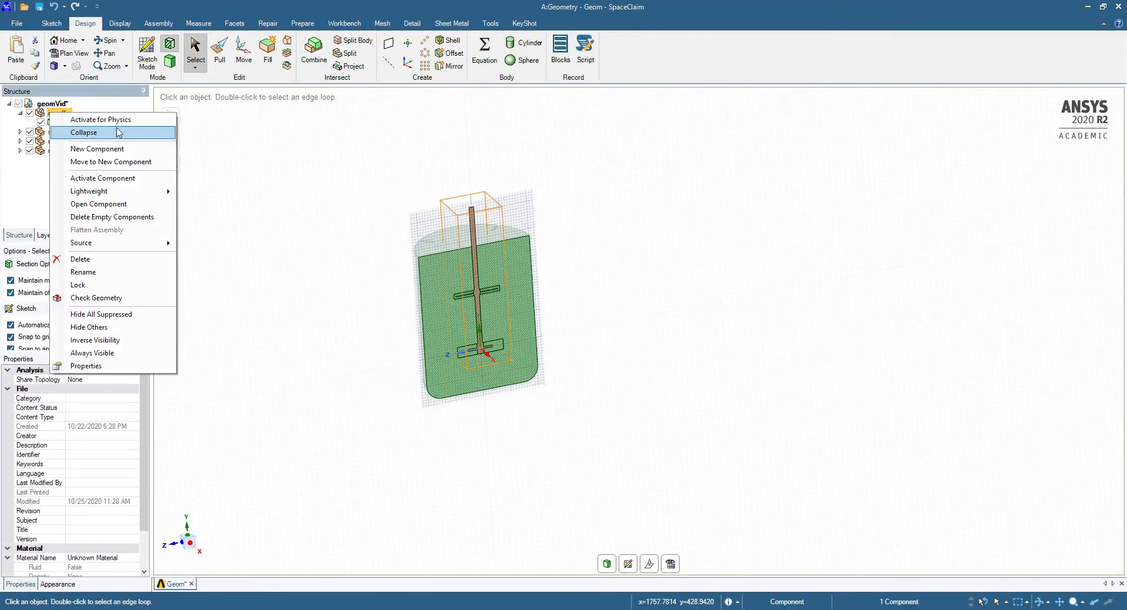
{"action": "left_click", "coordinate": [28, 114]}
{"action": "left_click", "coordinate": [21, 114]}
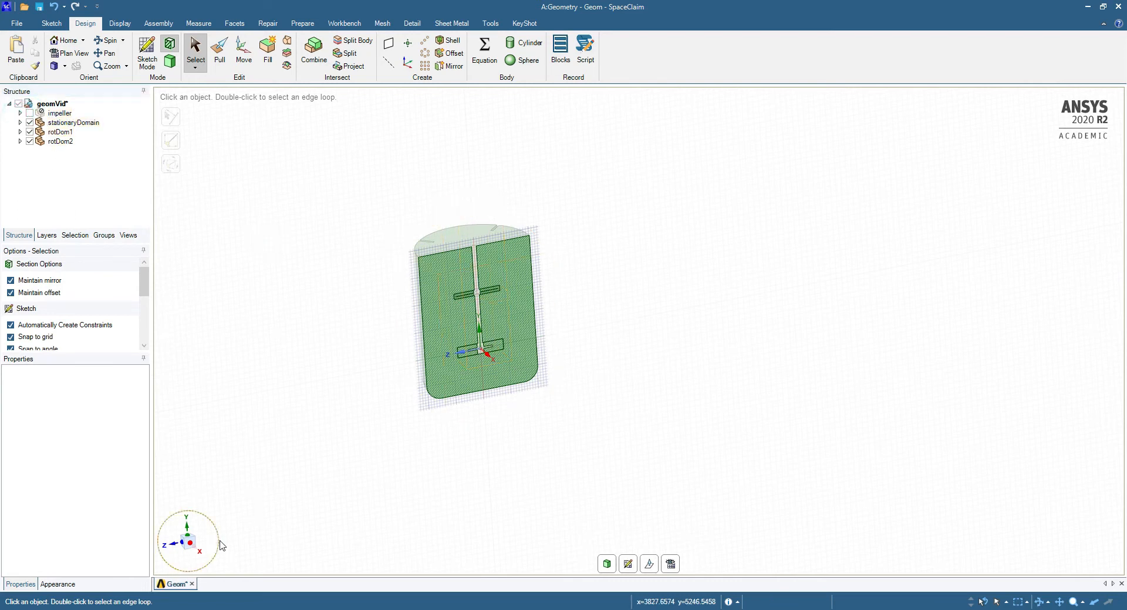
Leave section mode and show the full tank body in 3D mode
{"action": "left_click", "coordinate": [192, 551]}
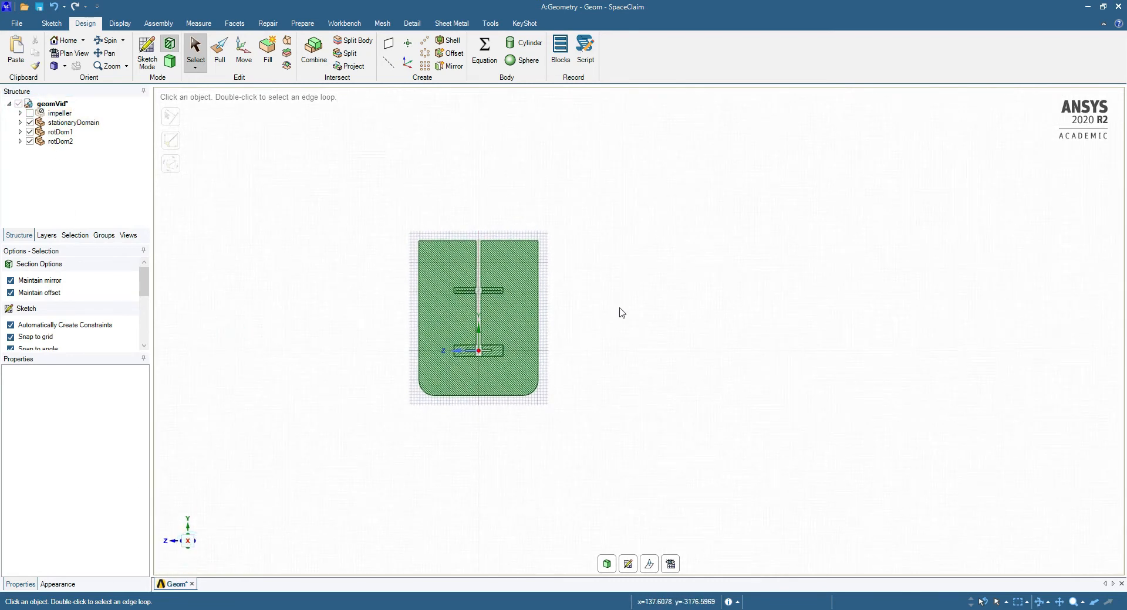
{"action": "left_click", "coordinate": [170, 61]}
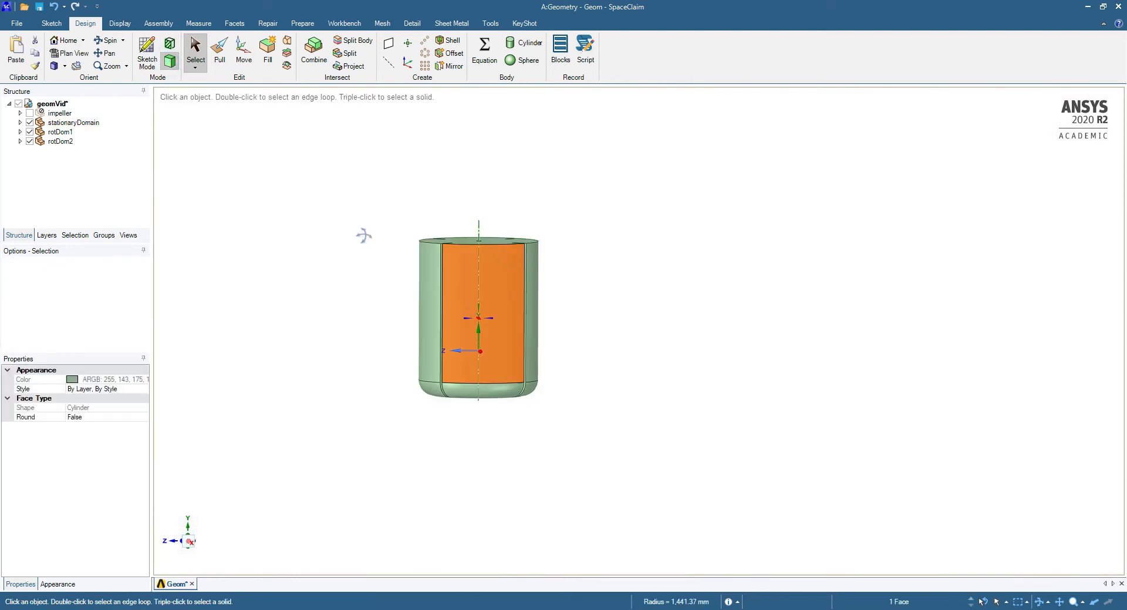
{"action": "left_click", "coordinate": [357, 302]}
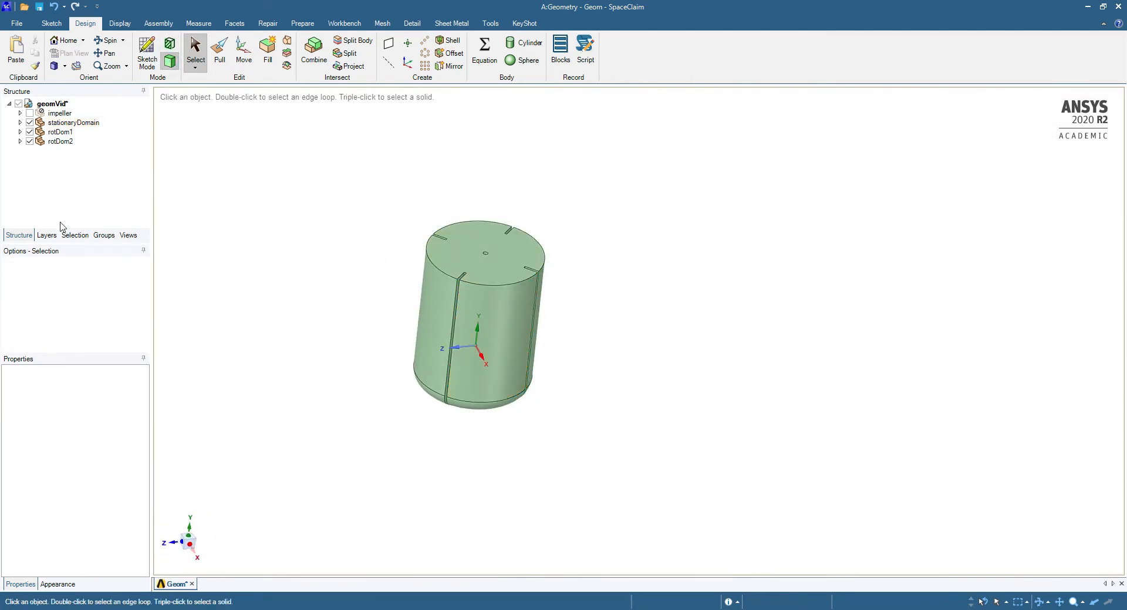
Delete all existing named selections, from bottom and the wall groups through baffle-4
{"action": "left_click", "coordinate": [79, 235]}
{"action": "left_click", "coordinate": [94, 235]}
{"action": "left_click", "coordinate": [76, 236]}
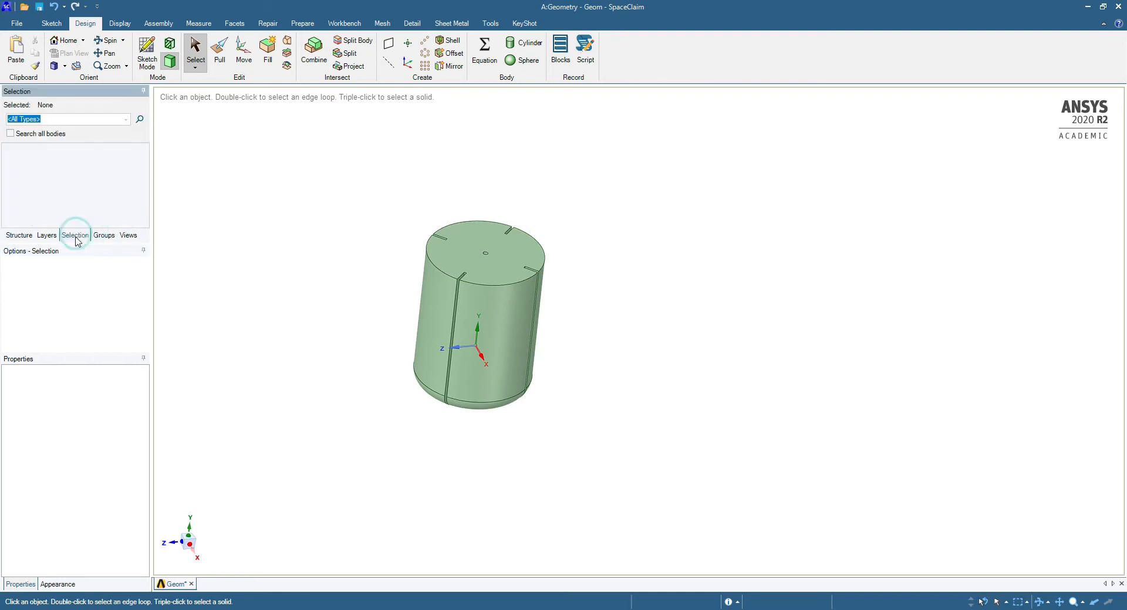
{"action": "left_click", "coordinate": [102, 236]}
{"action": "scroll", "coordinate": [65, 214], "scroll_direction": "down", "scroll_amount": 2}
{"action": "left_click", "coordinate": [59, 193]}
{"action": "scroll", "coordinate": [61, 194], "scroll_direction": "up", "scroll_amount": 2}
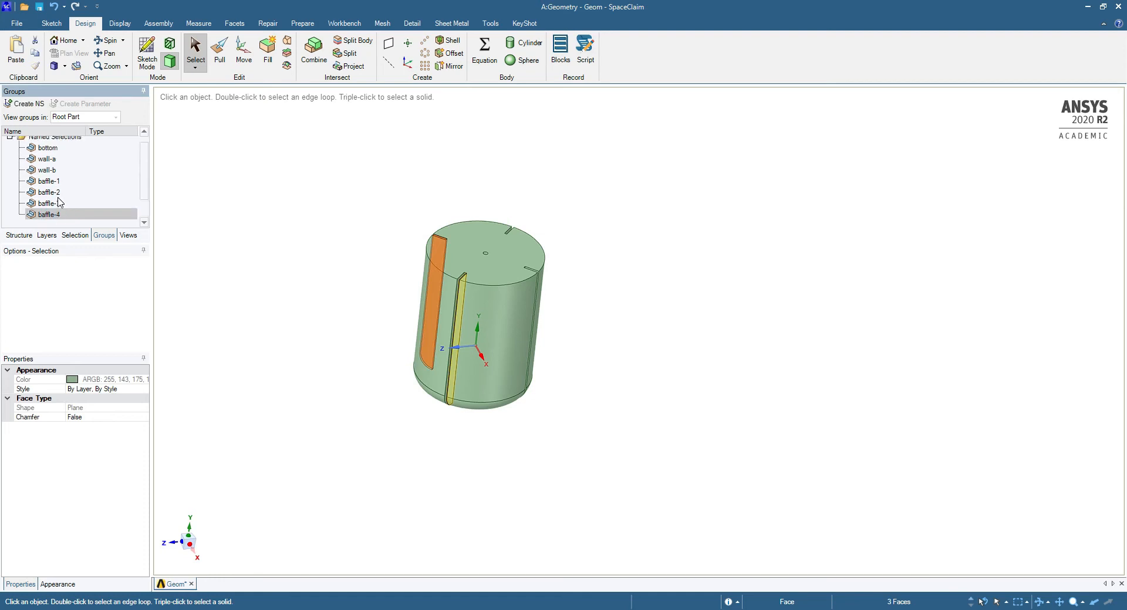
{"action": "left_click", "coordinate": [42, 155], "text": "shift"}
{"action": "right_click", "coordinate": [45, 155]}
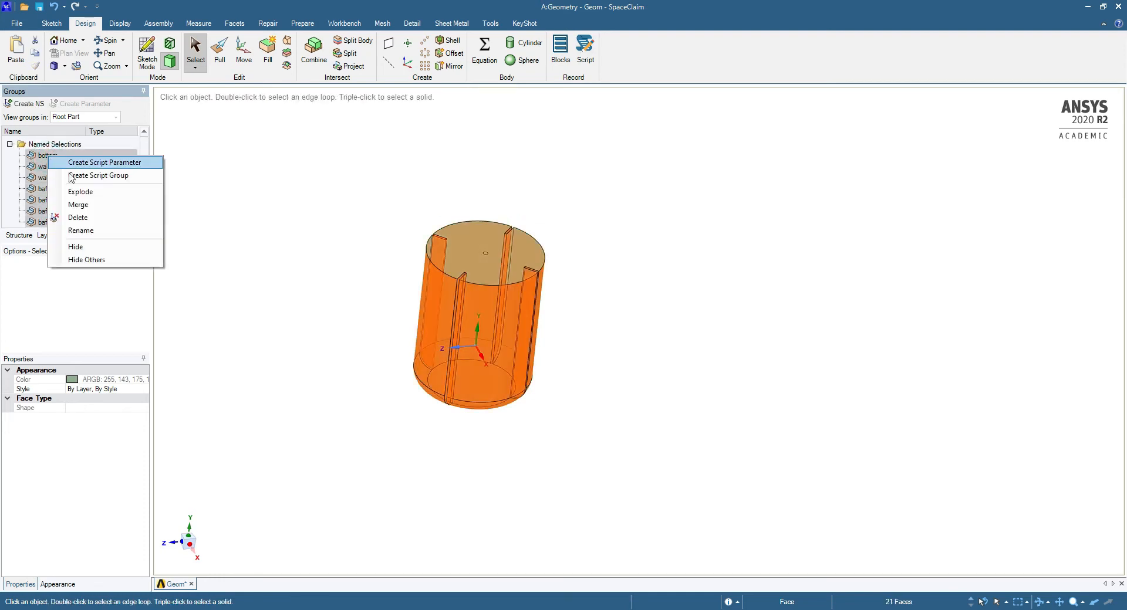
{"action": "left_click", "coordinate": [88, 218]}
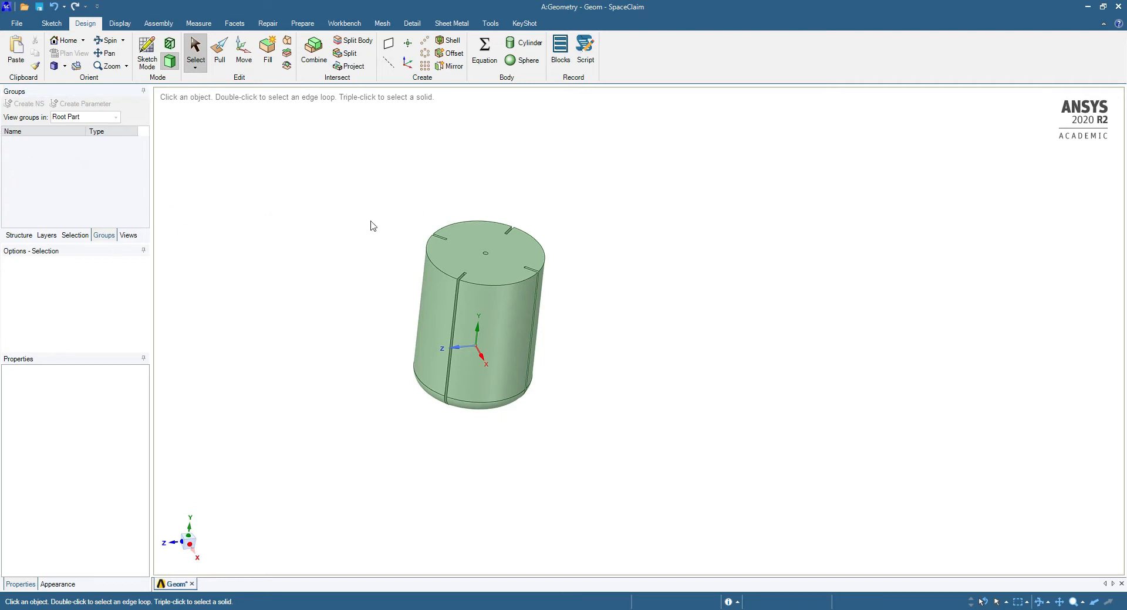
Create a named selection called top from the tank's flat upper face
{"action": "middle_click_drag", "start_coordinate": [371, 221], "coordinate": [1, 73]}
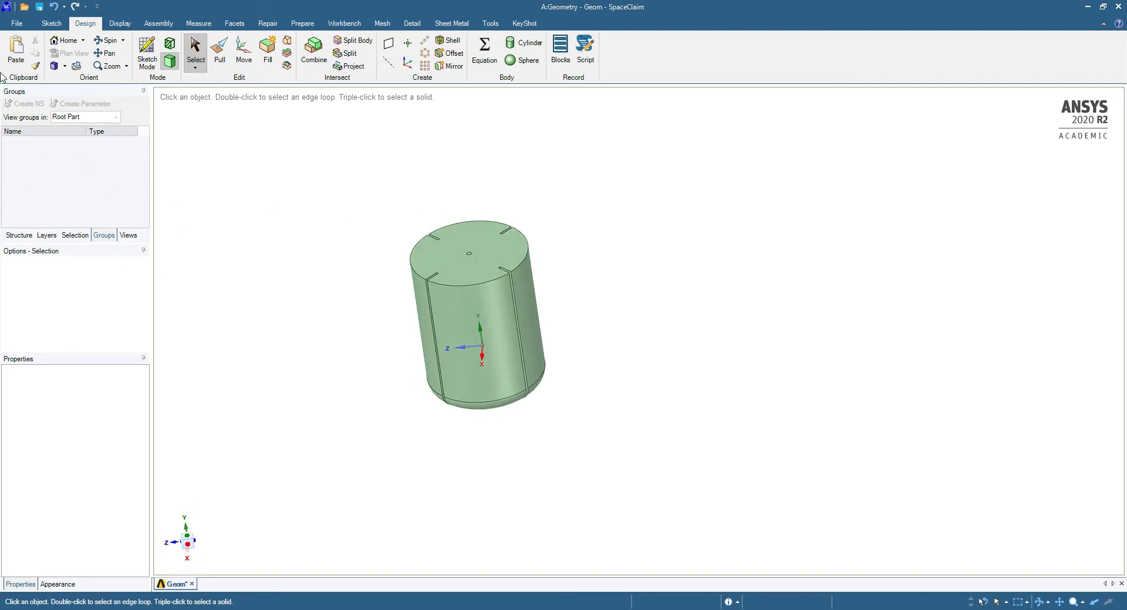
{"action": "middle_click_drag", "start_coordinate": [429, 274], "coordinate": [466, 259]}
{"action": "left_click", "coordinate": [429, 274]}
{"action": "left_click", "coordinate": [357, 181]}
{"action": "left_click", "coordinate": [294, 148]}
{"action": "left_click", "coordinate": [432, 245]}
{"action": "left_click", "coordinate": [25, 104]}
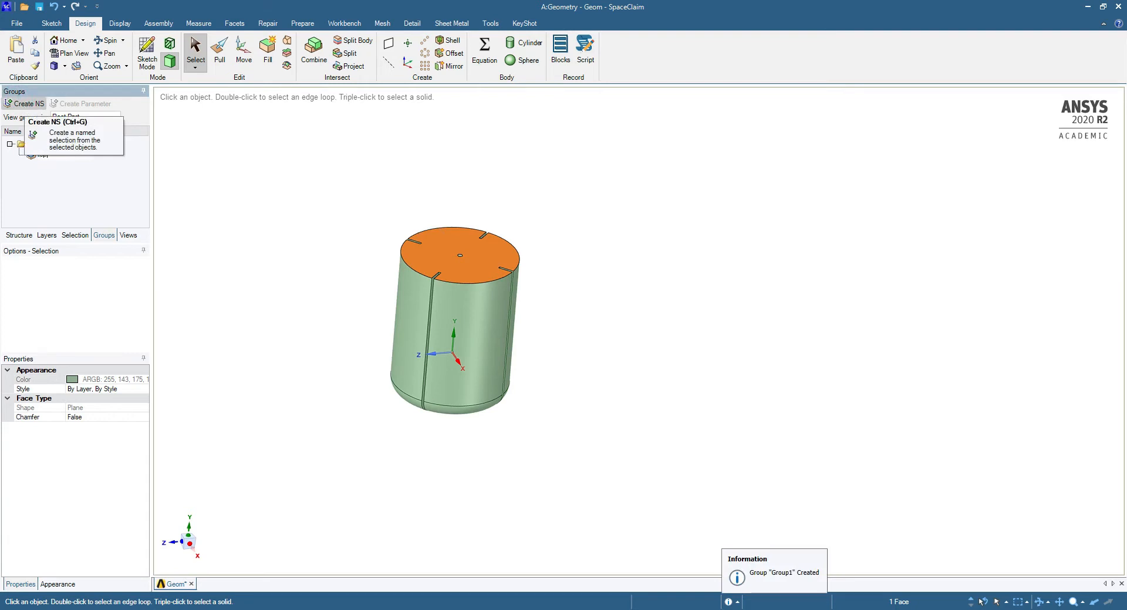
{"action": "left_click", "coordinate": [310, 342]}
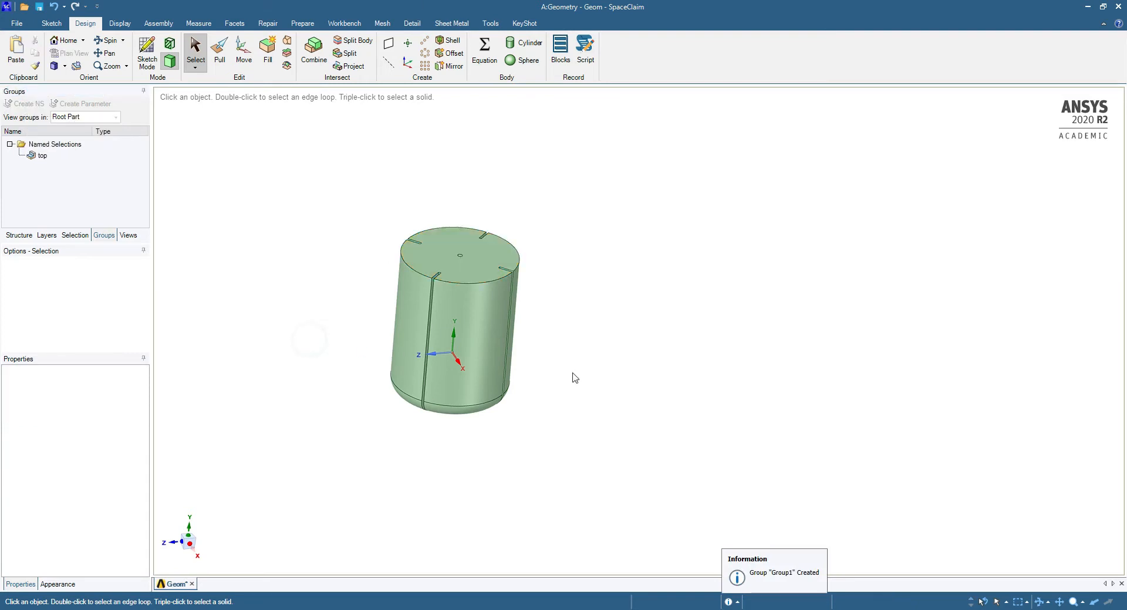
Create a named selection called bottom from the tank's flat underside face
{"action": "middle_click_drag", "start_coordinate": [572, 377], "coordinate": [540, 244]}
{"action": "left_click", "coordinate": [439, 388]}
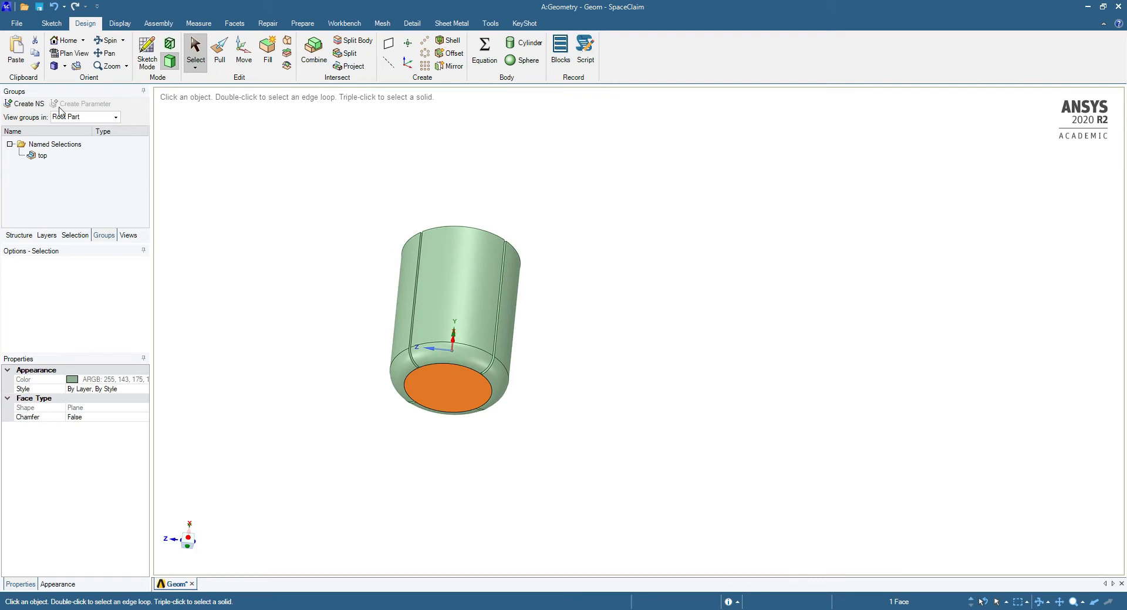
{"action": "left_click", "coordinate": [17, 106]}
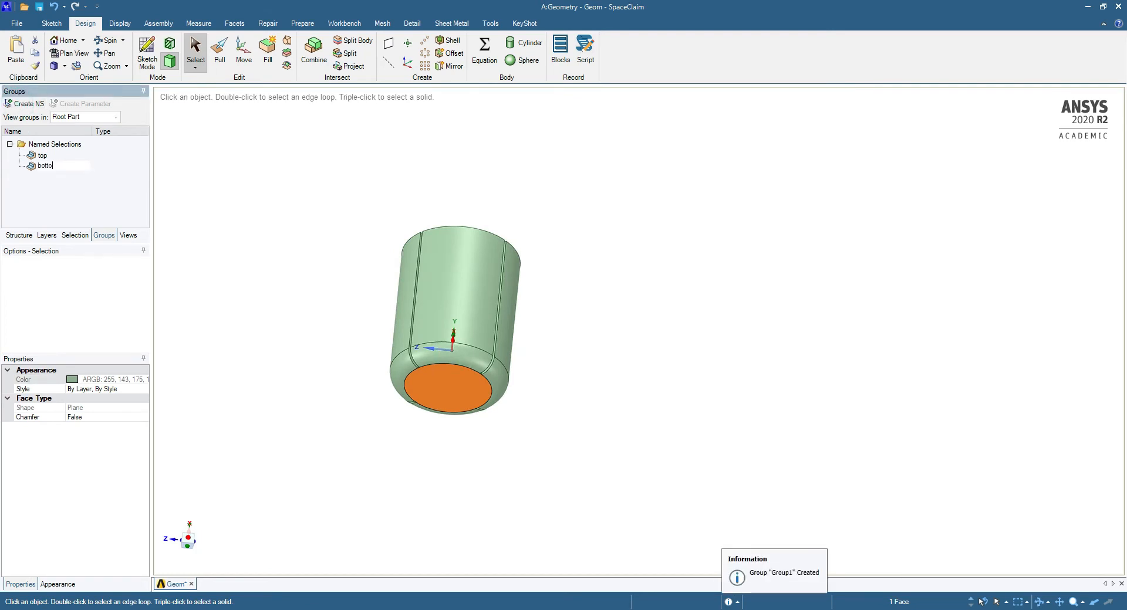
{"action": "left_click", "coordinate": [355, 452]}
Create the named selection dinding1 from two adjacent outer wall segments of the tank and their rounded lower faces
{"action": "middle_click_drag", "start_coordinate": [492, 406], "coordinate": [451, 500]}
{"action": "scroll", "coordinate": [434, 404], "scroll_direction": "up", "scroll_amount": 3}
{"action": "scroll", "coordinate": [434, 405], "scroll_direction": "up", "scroll_amount": 2}
{"action": "left_click", "coordinate": [435, 399]}
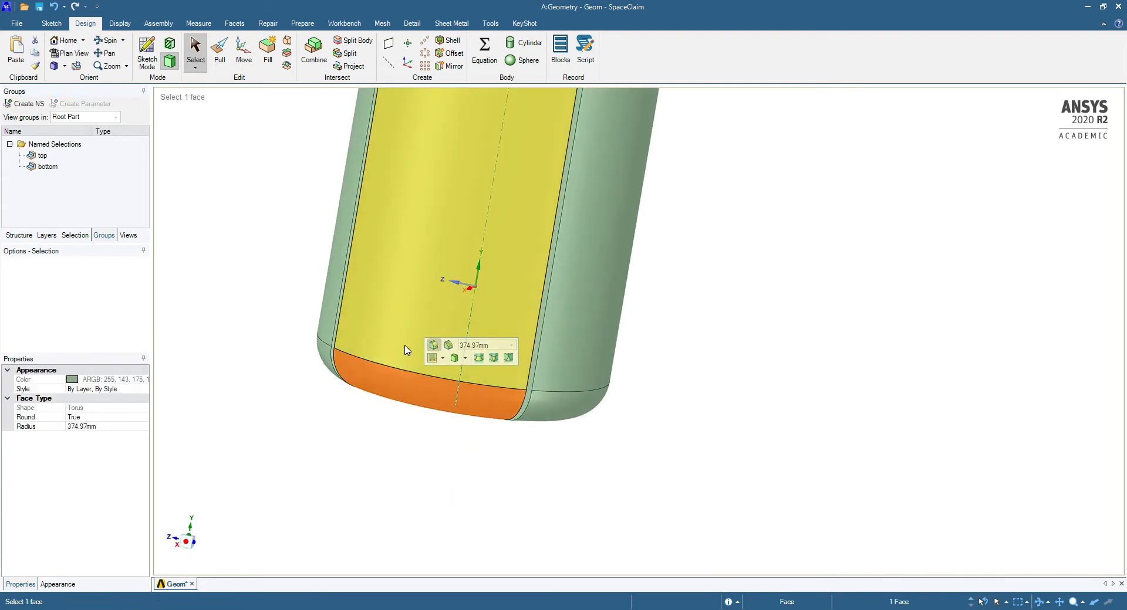
{"action": "left_click", "coordinate": [420, 303], "text": "ctrl"}
{"action": "middle_click_drag", "start_coordinate": [433, 327], "coordinate": [522, 432]}
{"action": "left_click", "coordinate": [577, 422], "text": "ctrl"}
{"action": "left_click", "coordinate": [582, 361], "text": "ctrl"}
{"action": "scroll", "coordinate": [482, 523], "scroll_direction": "down", "scroll_amount": 4}
{"action": "scroll", "coordinate": [533, 439], "scroll_direction": "up", "scroll_amount": 4}
{"action": "scroll", "coordinate": [448, 369], "scroll_direction": "down", "scroll_amount": 3}
{"action": "middle_click_drag", "start_coordinate": [448, 370], "coordinate": [499, 329]}
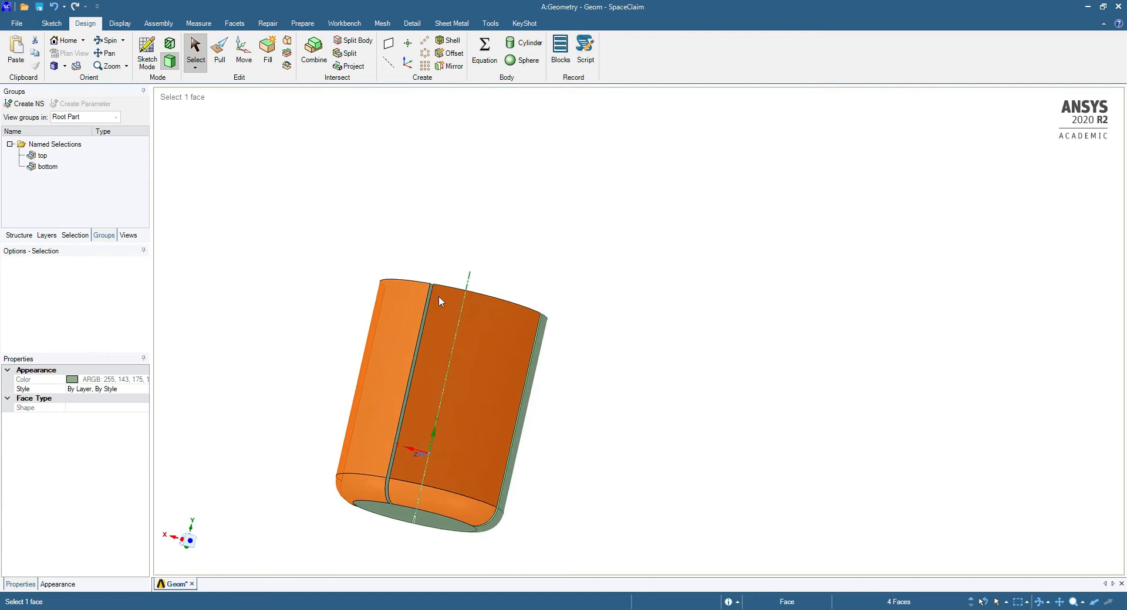
{"action": "left_click", "coordinate": [23, 103]}
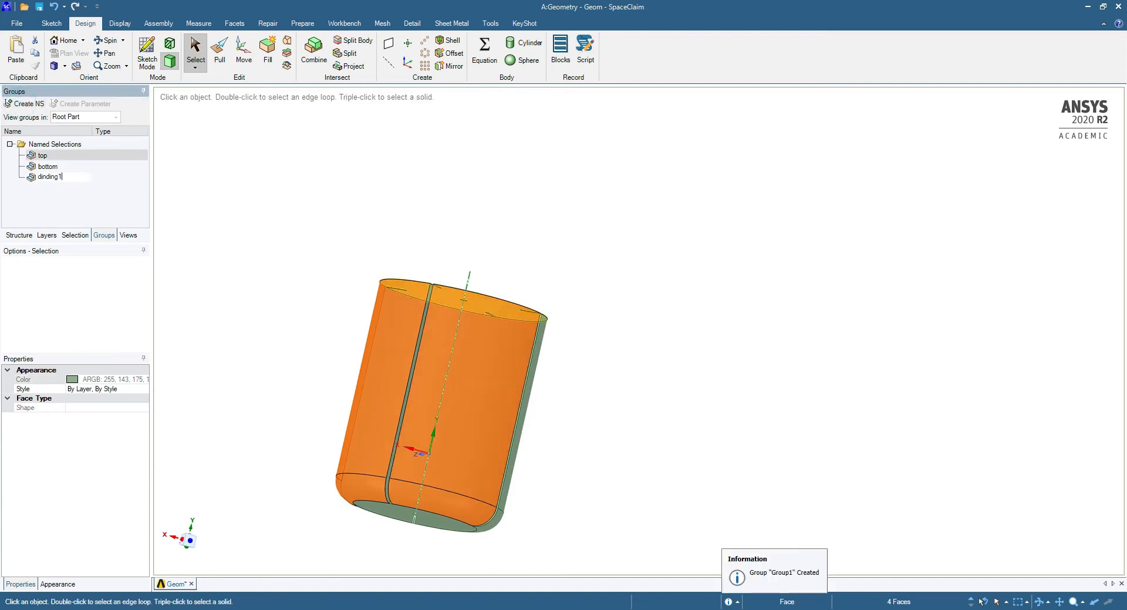
Create the named selection dinding2 from the remaining two outer wall segments and their rounded lower faces
{"action": "middle_click_drag", "start_coordinate": [569, 304], "coordinate": [258, 274]}
{"action": "scroll", "coordinate": [259, 274], "scroll_direction": "down", "scroll_amount": 2}
{"action": "scroll", "coordinate": [569, 456], "scroll_direction": "up", "scroll_amount": 3}
{"action": "left_click", "coordinate": [576, 456]}
{"action": "middle_click_drag", "start_coordinate": [577, 455], "coordinate": [577, 352]}
{"action": "left_click", "coordinate": [457, 413]}
{"action": "left_click", "coordinate": [441, 322], "text": "ctrl"}
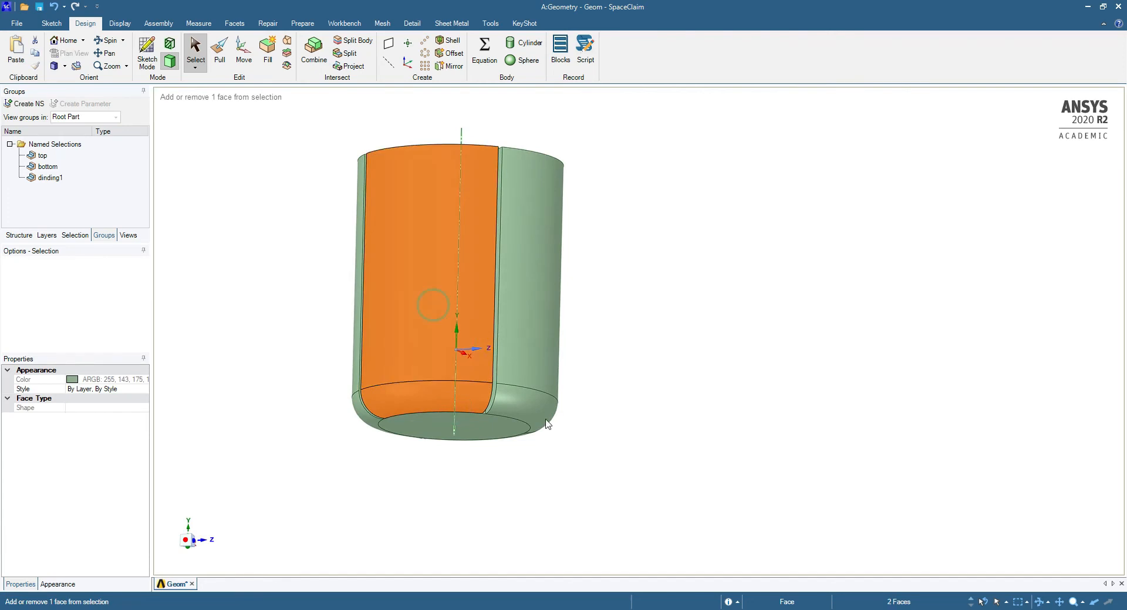
{"action": "left_click", "coordinate": [520, 411], "text": "ctrl"}
{"action": "left_click", "coordinate": [530, 365], "text": "ctrl"}
{"action": "left_click", "coordinate": [14, 105]}
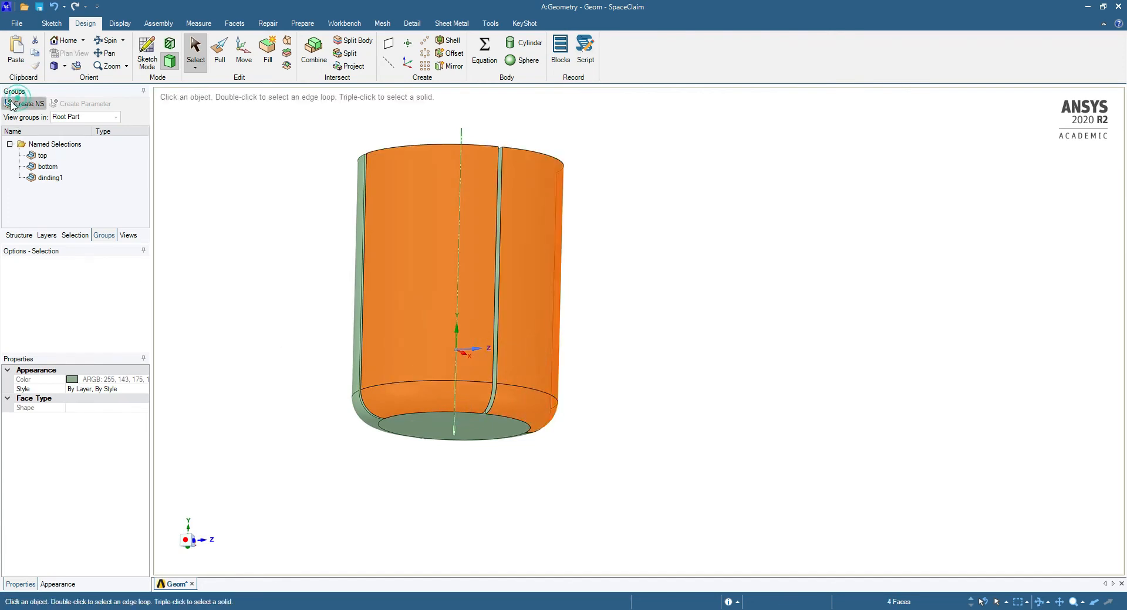
{"action": "type", "text": "di"}
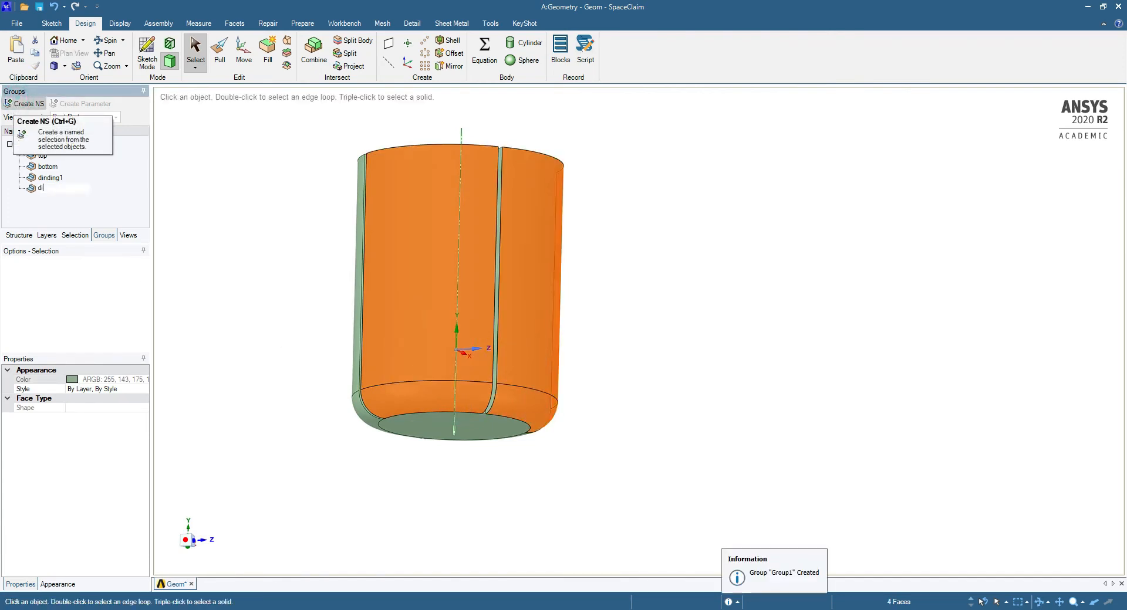
{"action": "type", "text": "nding2"}
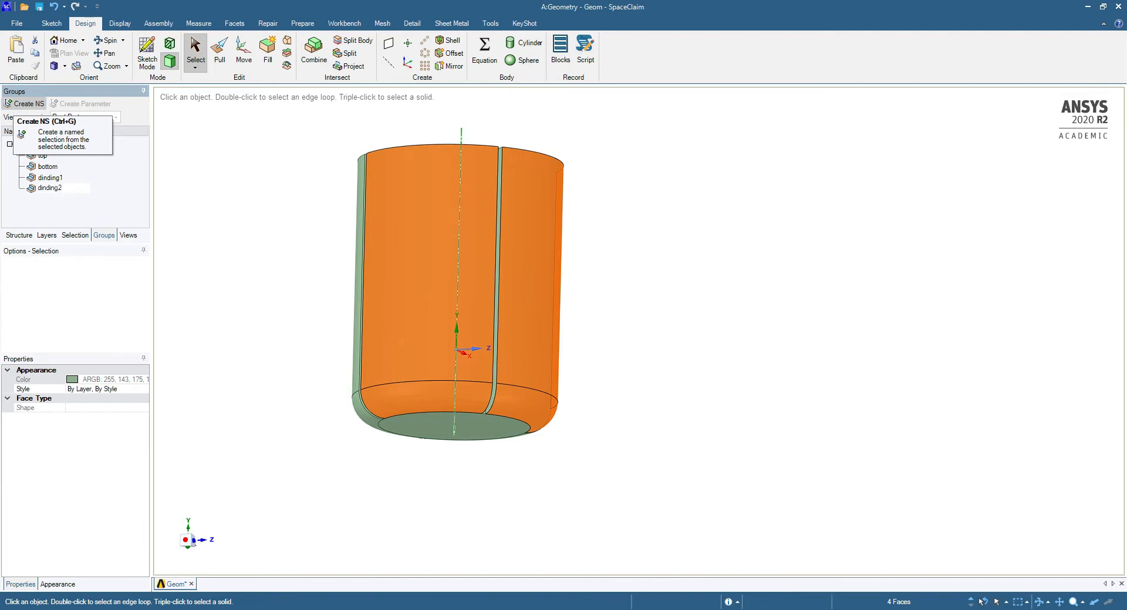
{"action": "left_click", "coordinate": [320, 308]}
Hide the faces of the top, bottom, dinding1 and dinding2 named selections to expose the baffles and rotating zones
{"action": "middle_click_drag", "start_coordinate": [320, 307], "coordinate": [345, 344]}
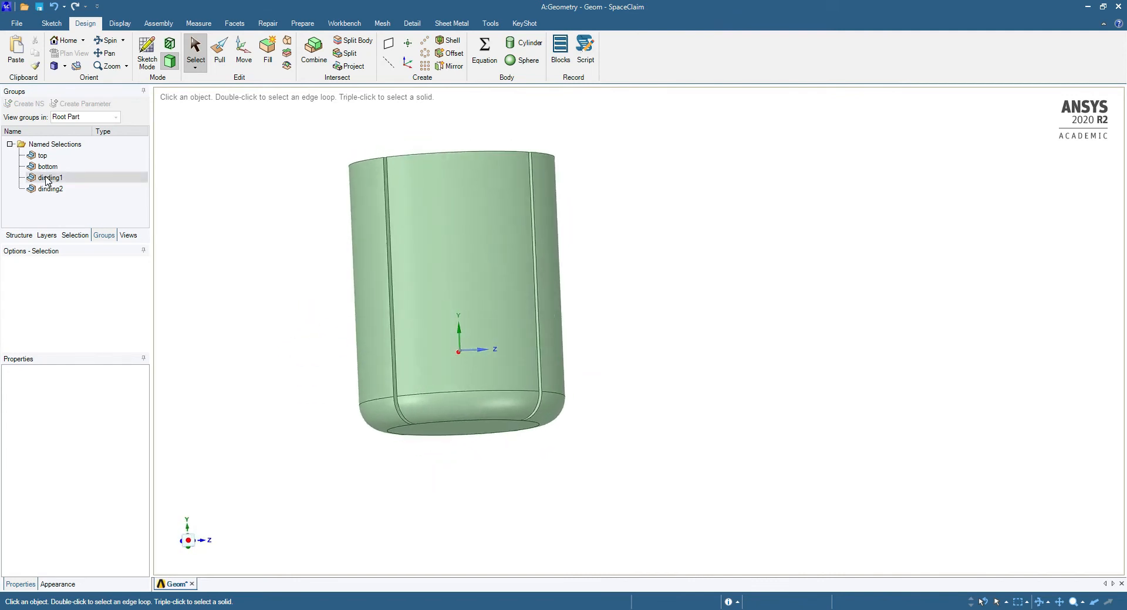
{"action": "left_click", "coordinate": [43, 155]}
{"action": "left_click", "coordinate": [51, 188], "text": "shift"}
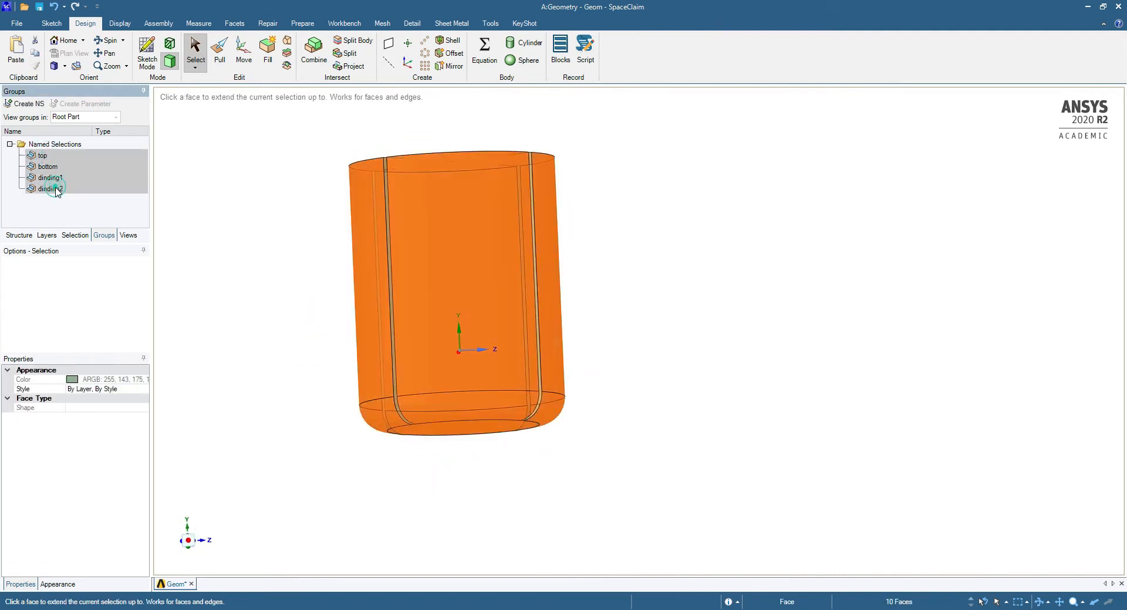
{"action": "right_click", "coordinate": [57, 190]}
{"action": "left_click", "coordinate": [138, 279]}
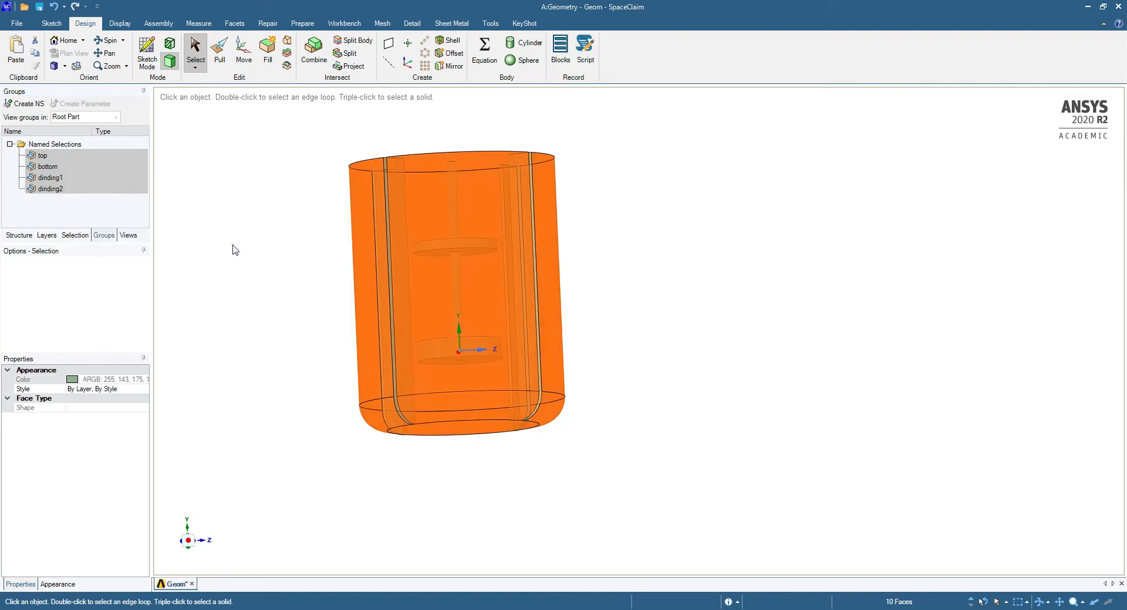
{"action": "middle_click_drag", "start_coordinate": [644, 293], "coordinate": [582, 348]}
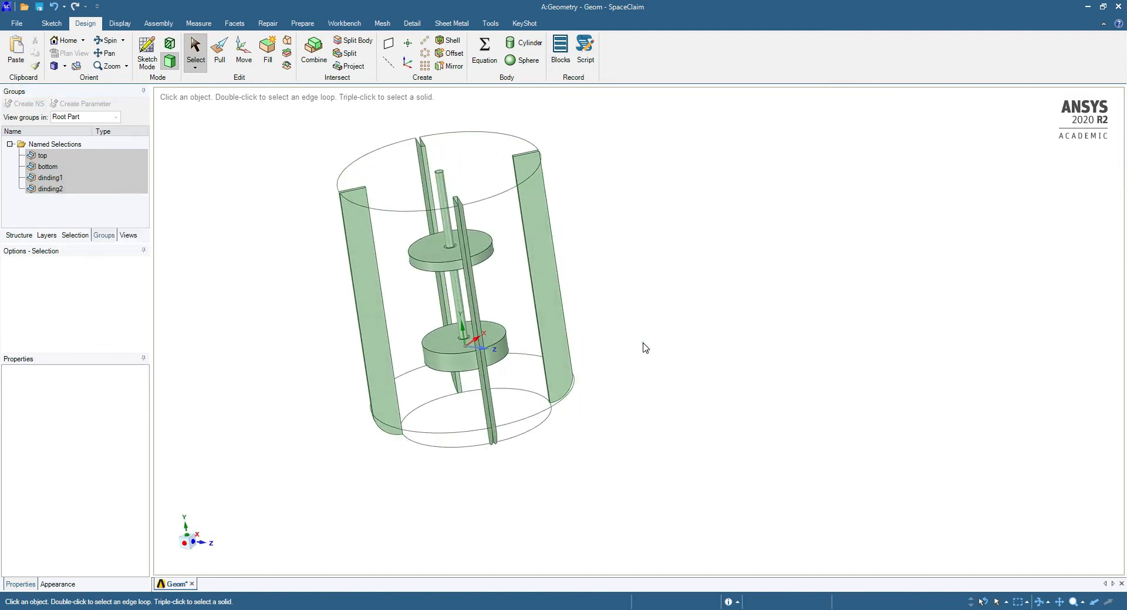
{"action": "left_click", "coordinate": [81, 145]}
Create the named selection baf1 from all faces of the baffle on the +X, -Z side of the tank
{"action": "middle_click_drag", "start_coordinate": [591, 208], "coordinate": [612, 268]}
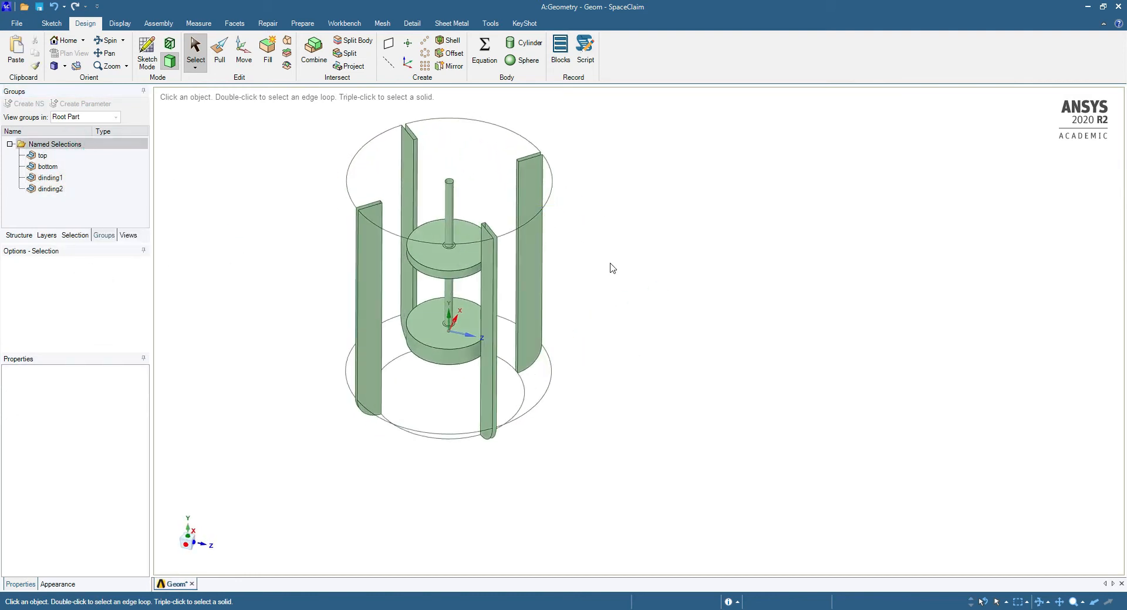
{"action": "left_click", "coordinate": [186, 524]}
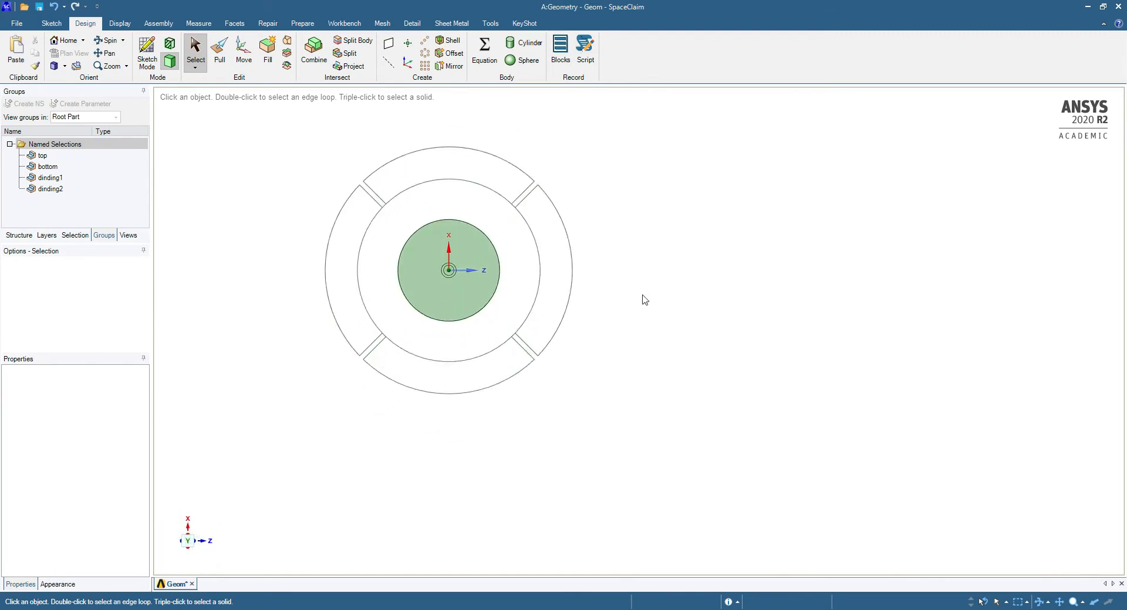
{"action": "mouse_move", "coordinate": [352, 193]}
{"action": "middle_mouse_down"}
{"action": "mouse_move", "coordinate": [345, 173]}
{"action": "mouse_move", "coordinate": [356, 183]}
{"action": "middle_mouse_up"}
{"action": "left_click", "coordinate": [179, 542]}
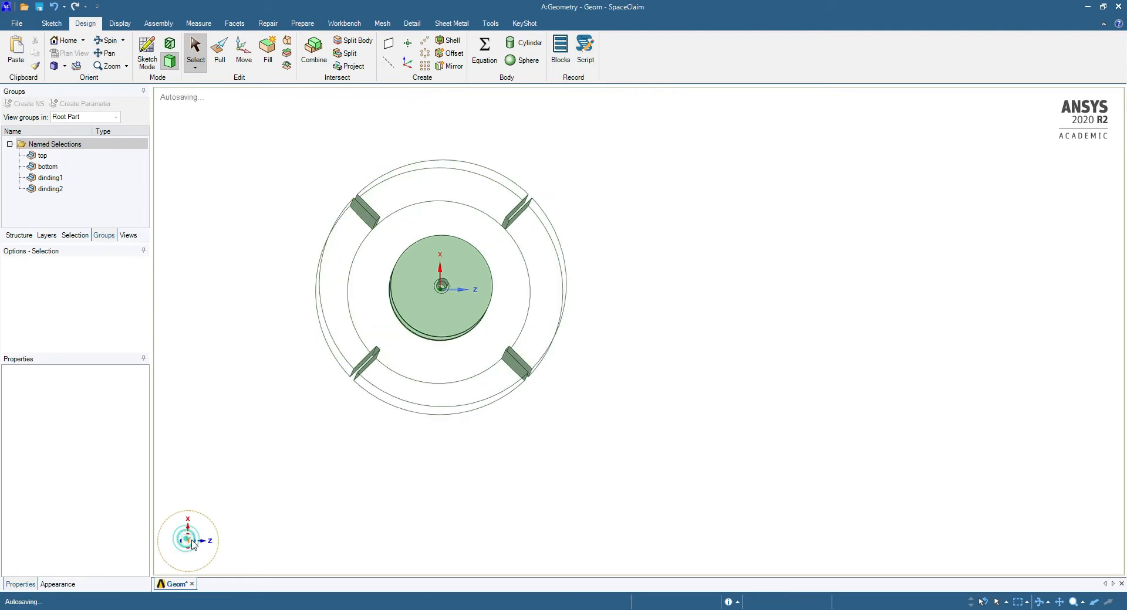
{"action": "left_click_drag", "start_coordinate": [292, 164], "coordinate": [398, 251]}
{"action": "middle_click_drag", "start_coordinate": [338, 256], "coordinate": [333, 228]}
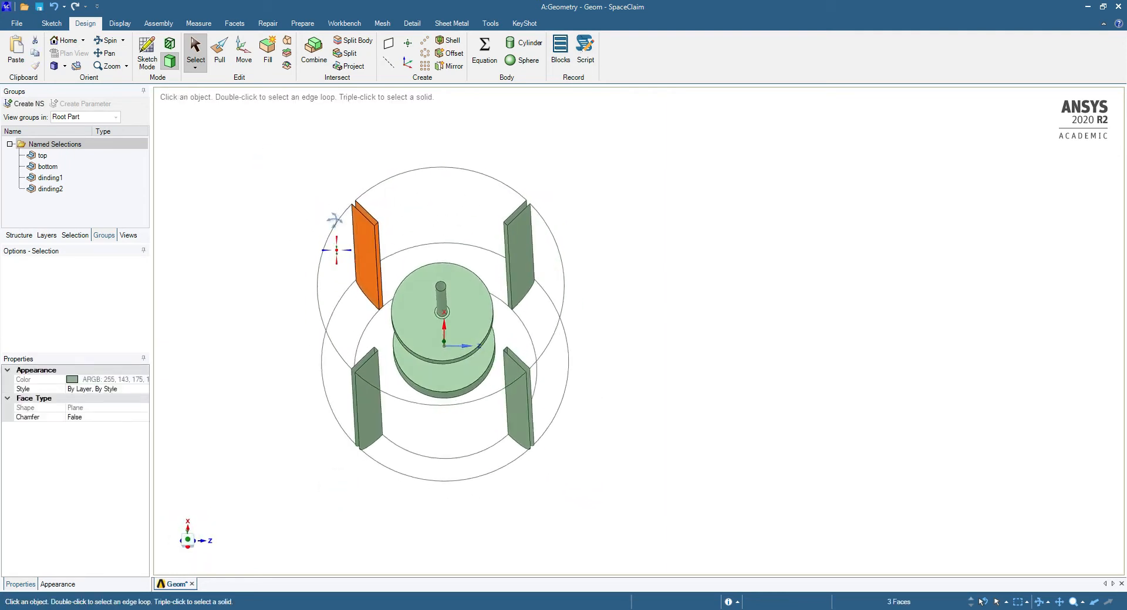
{"action": "left_click", "coordinate": [18, 104]}
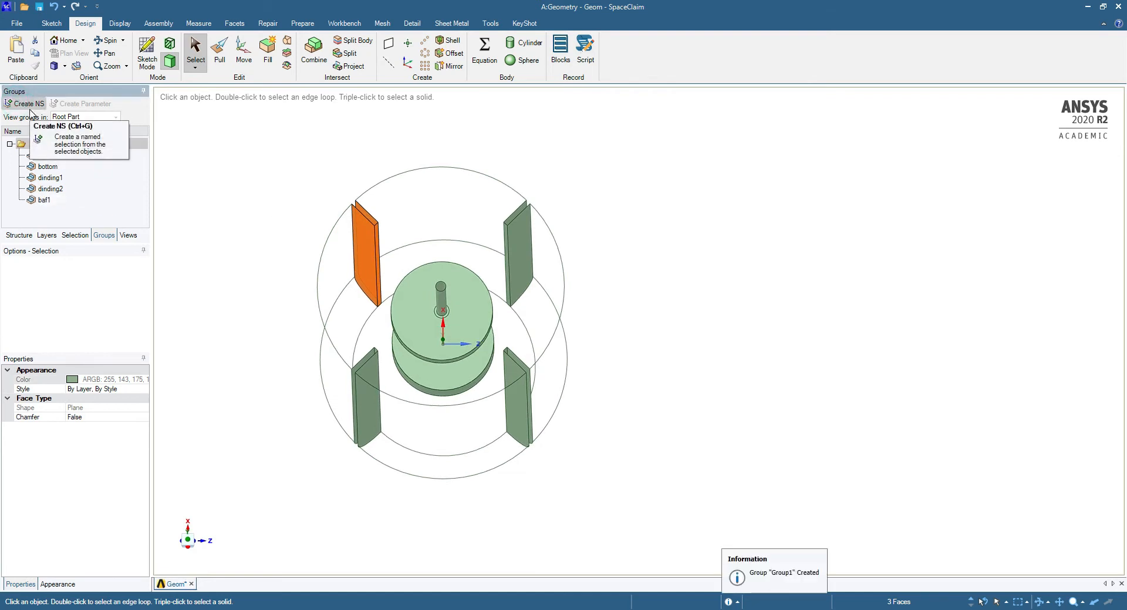
{"action": "left_click", "coordinate": [641, 255]}
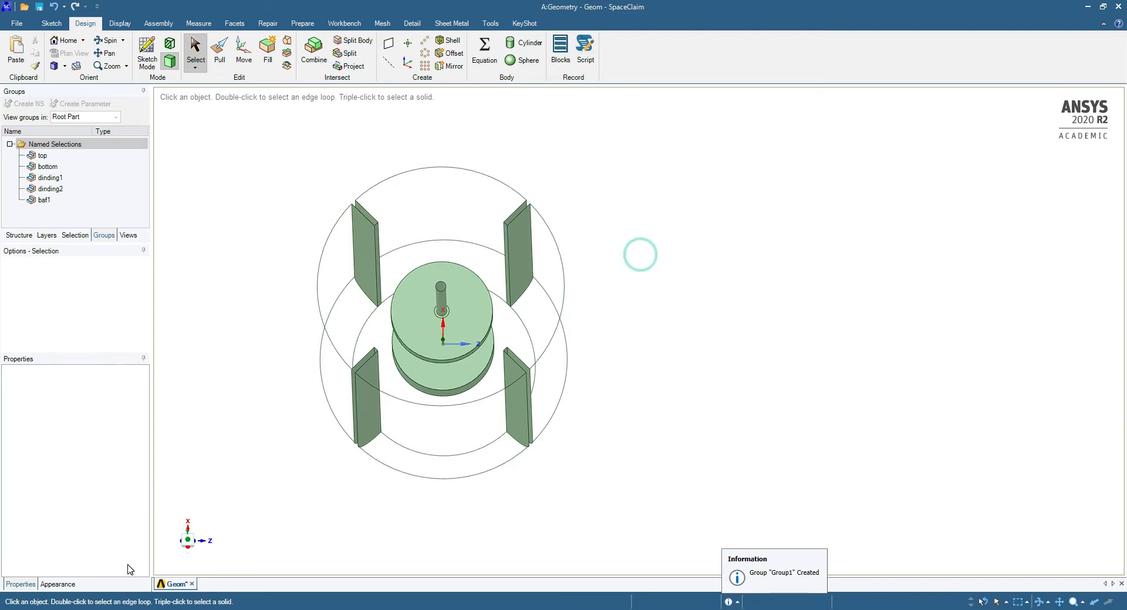
Create the named selection baf2 from all faces of the baffle on the +X, +Z side of the tank
{"action": "left_click", "coordinate": [188, 540]}
{"action": "left_click", "coordinate": [631, 265]}
{"action": "left_click_drag", "start_coordinate": [478, 197], "coordinate": [557, 287]}
{"action": "middle_click_drag", "start_coordinate": [604, 254], "coordinate": [610, 223]}
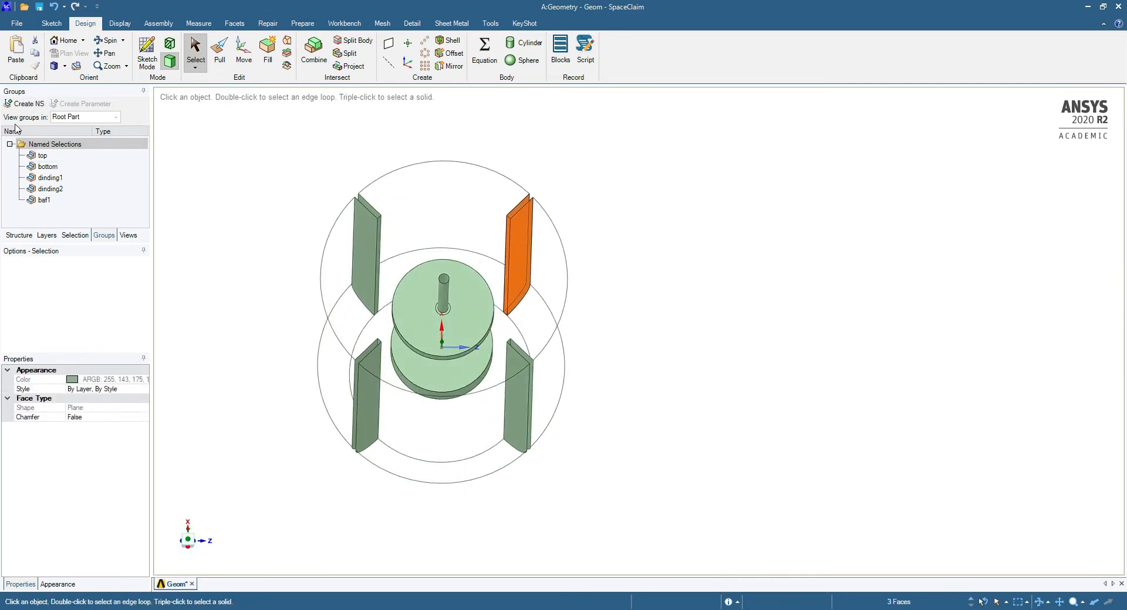
{"action": "left_click", "coordinate": [8, 103]}
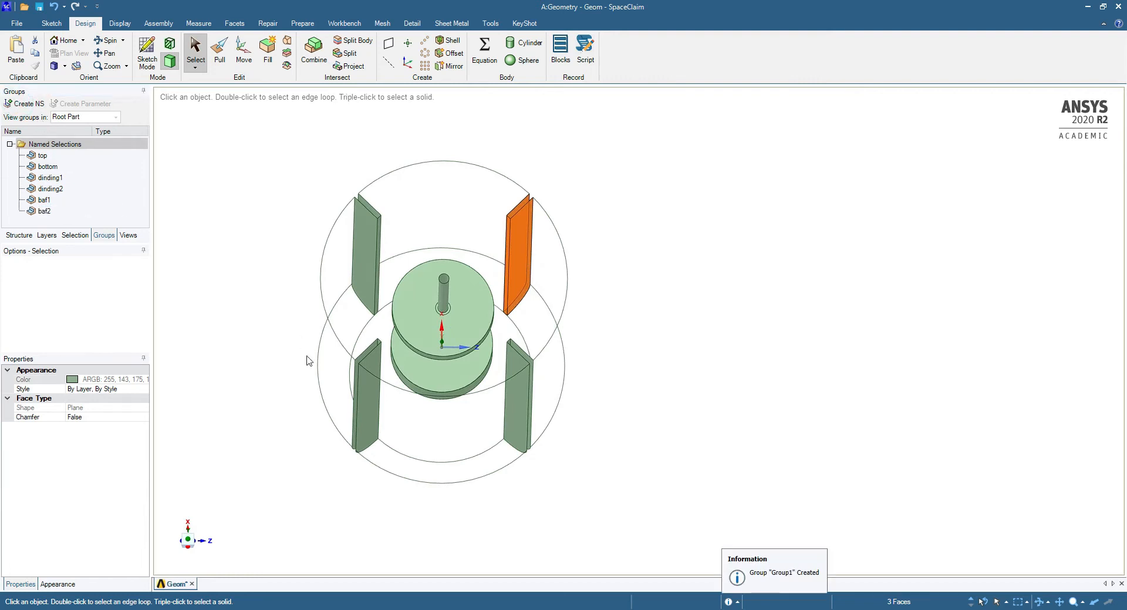
Create the named selection baf3 from all faces of the baffle on the -X, +Z side of the tank
{"action": "left_click", "coordinate": [356, 483]}
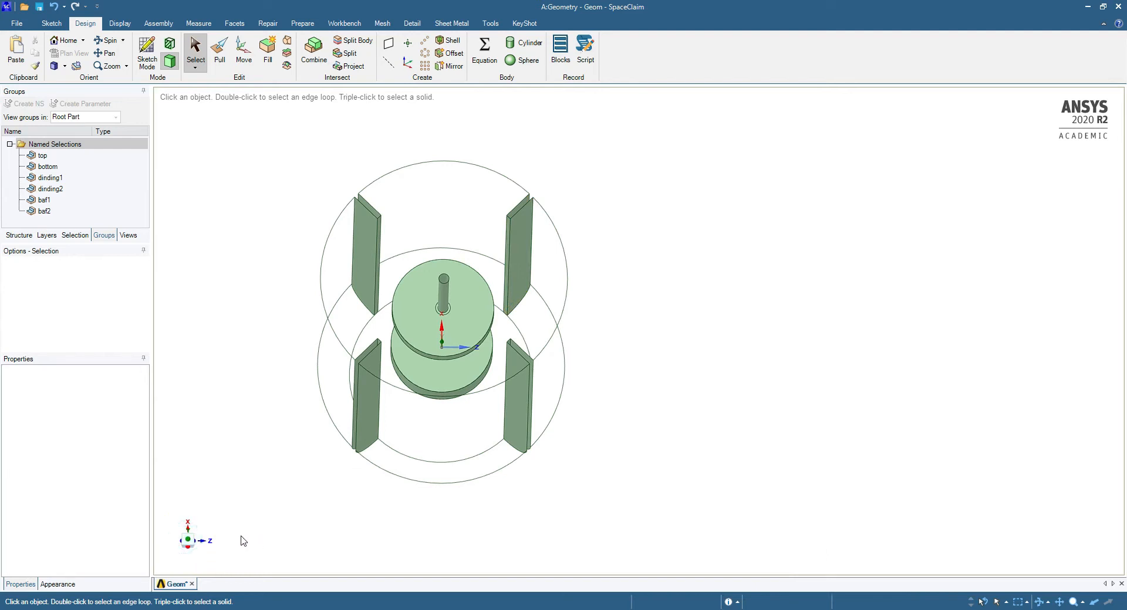
{"action": "left_click", "coordinate": [189, 542]}
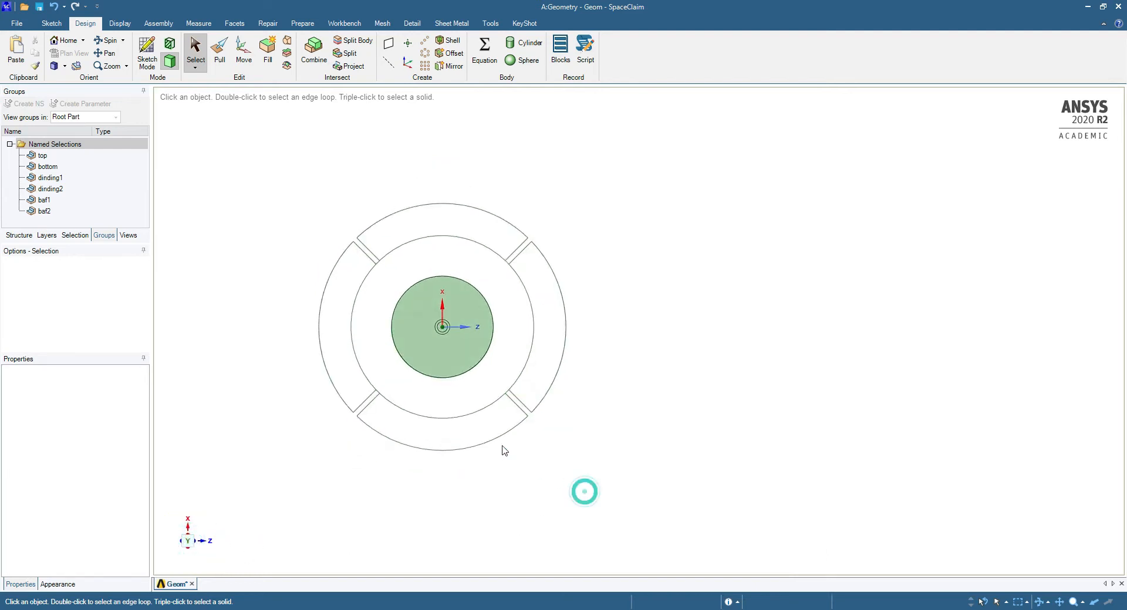
{"action": "left_click_drag", "start_coordinate": [490, 381], "coordinate": [559, 456]}
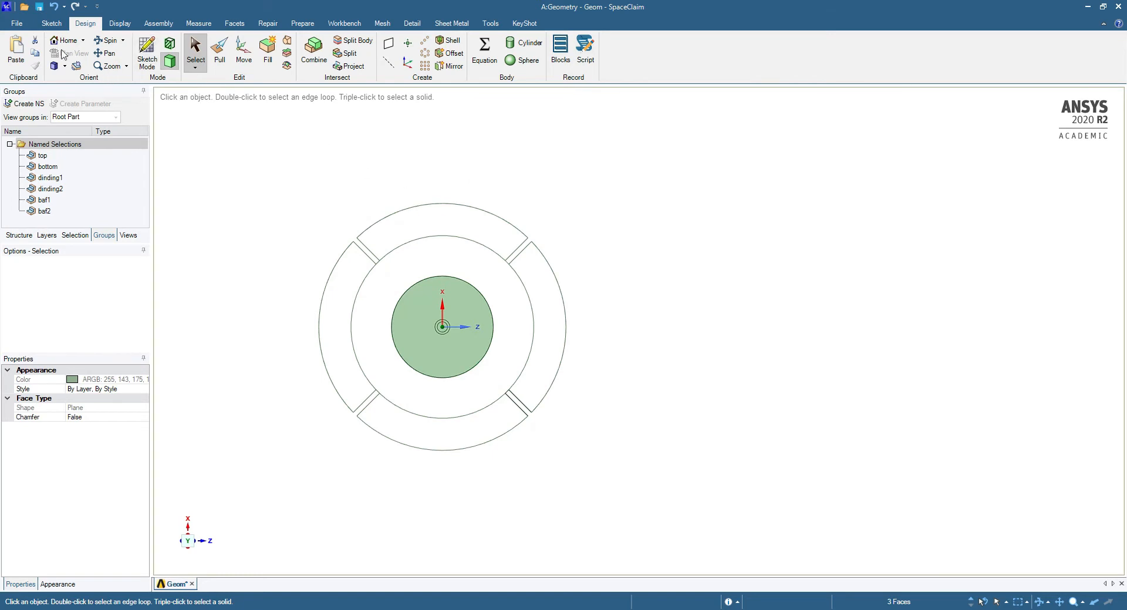
{"action": "left_click", "coordinate": [25, 104]}
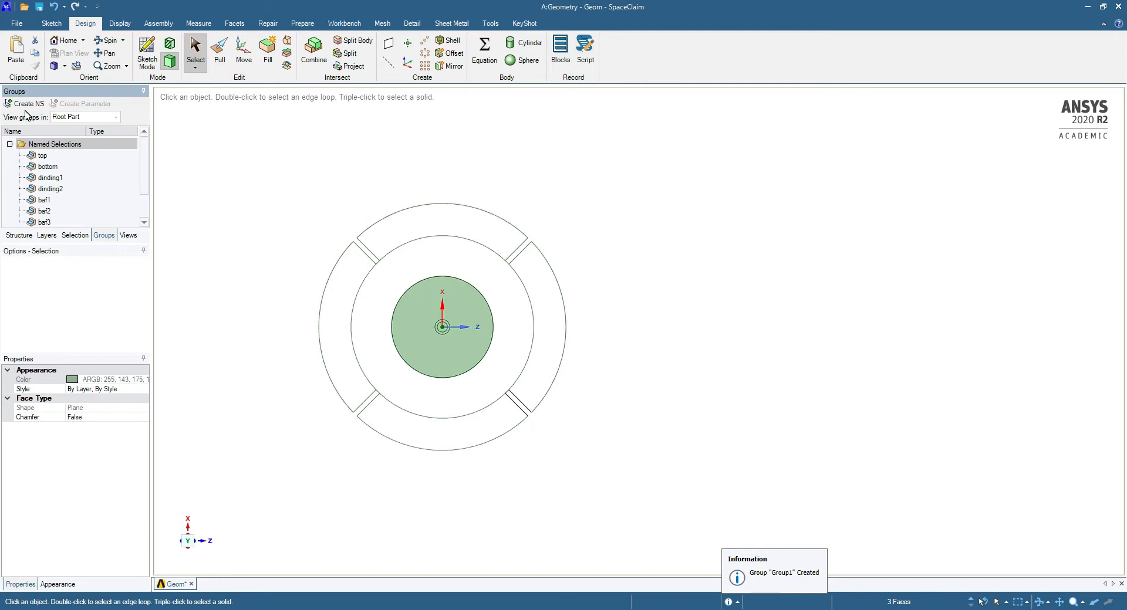
Create the named selection baf4 from all faces of the baffle on the -X, -Z side of the tank
{"action": "middle_click_drag", "start_coordinate": [206, 345], "coordinate": [135, 543]}
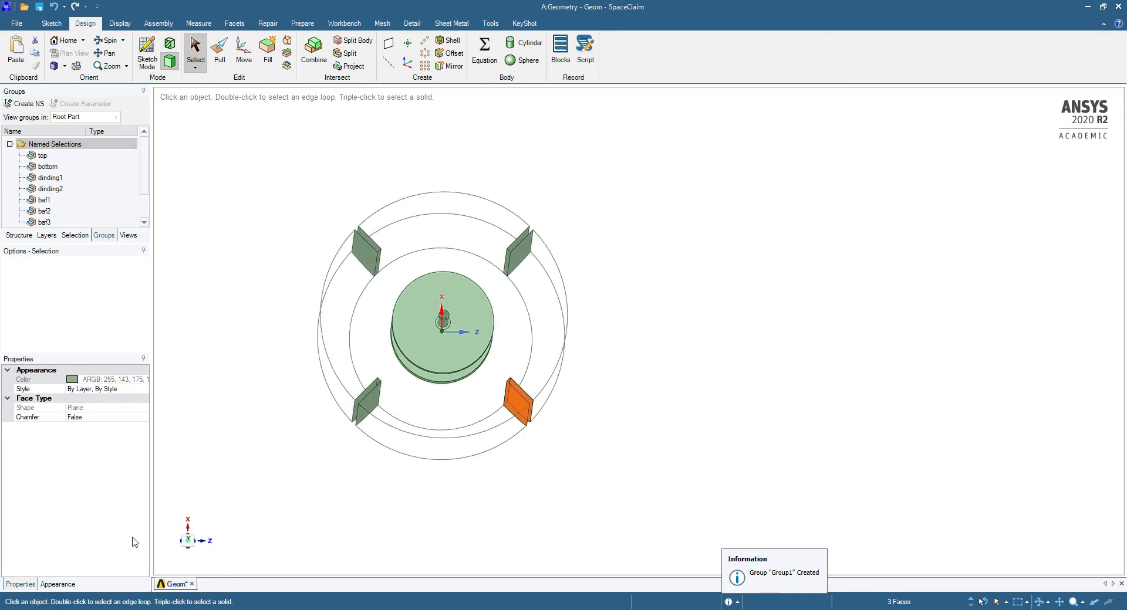
{"action": "left_click", "coordinate": [185, 548]}
{"action": "left_click", "coordinate": [390, 534]}
{"action": "left_click", "coordinate": [290, 376]}
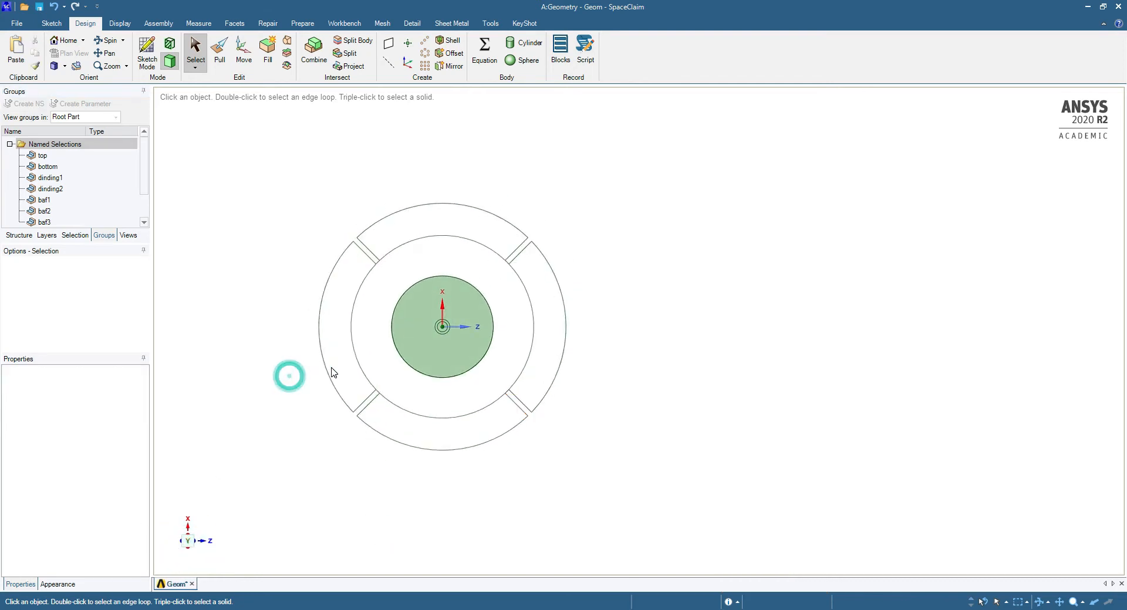
{"action": "left_click_drag", "start_coordinate": [295, 365], "coordinate": [403, 449]}
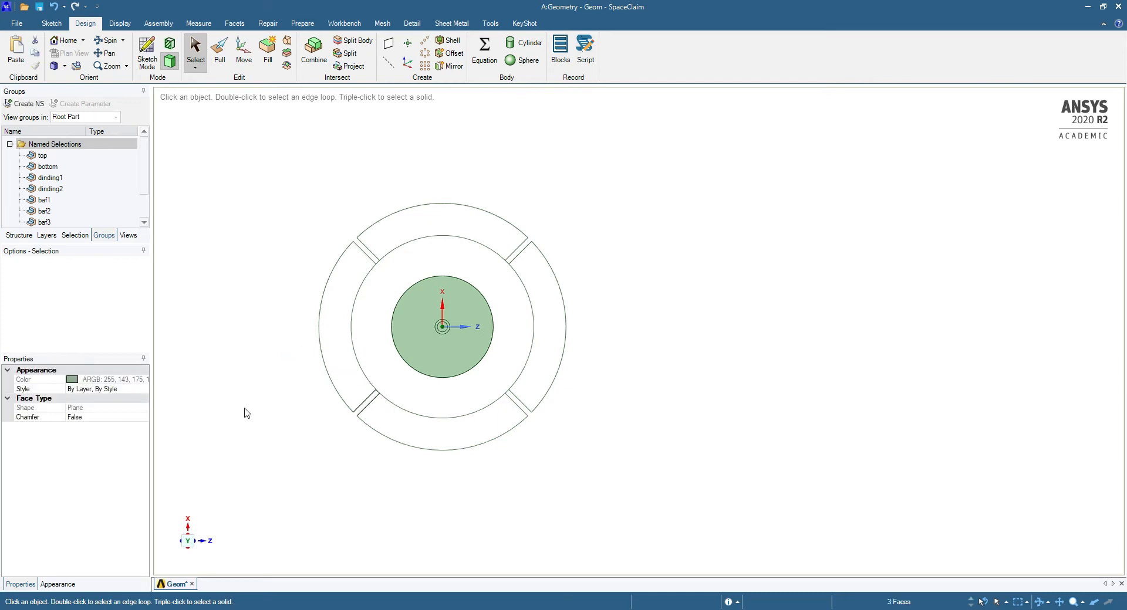
{"action": "left_click", "coordinate": [18, 104]}
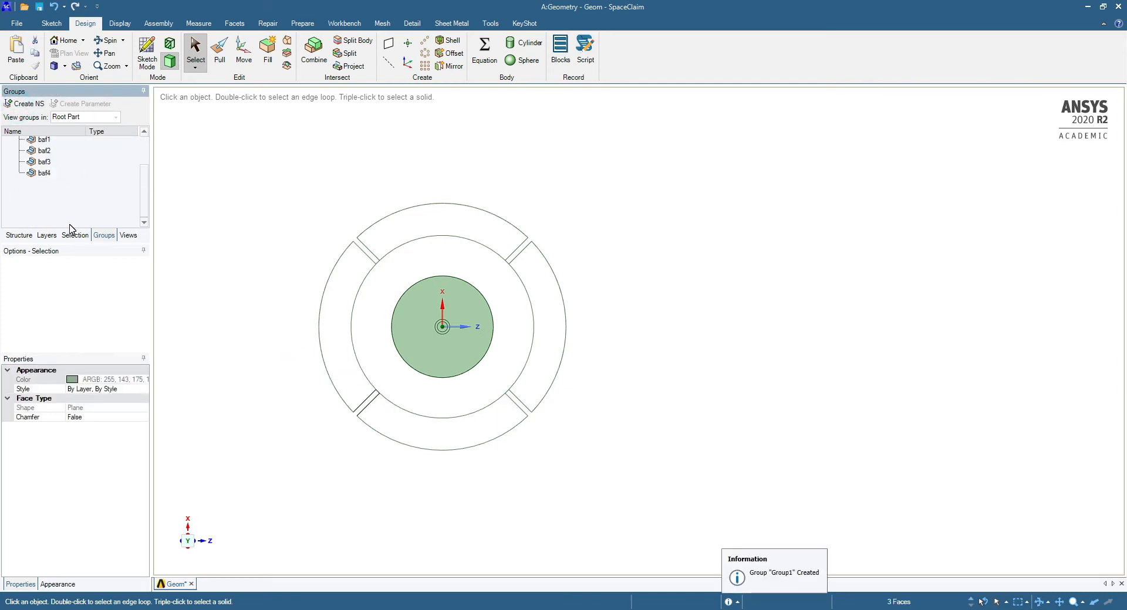
Hide the faces of the baf1, baf2, baf3 and baf4 named selections
{"action": "middle_click_drag", "start_coordinate": [442, 354], "coordinate": [446, 283]}
{"action": "left_click", "coordinate": [621, 342]}
{"action": "left_click", "coordinate": [44, 172]}
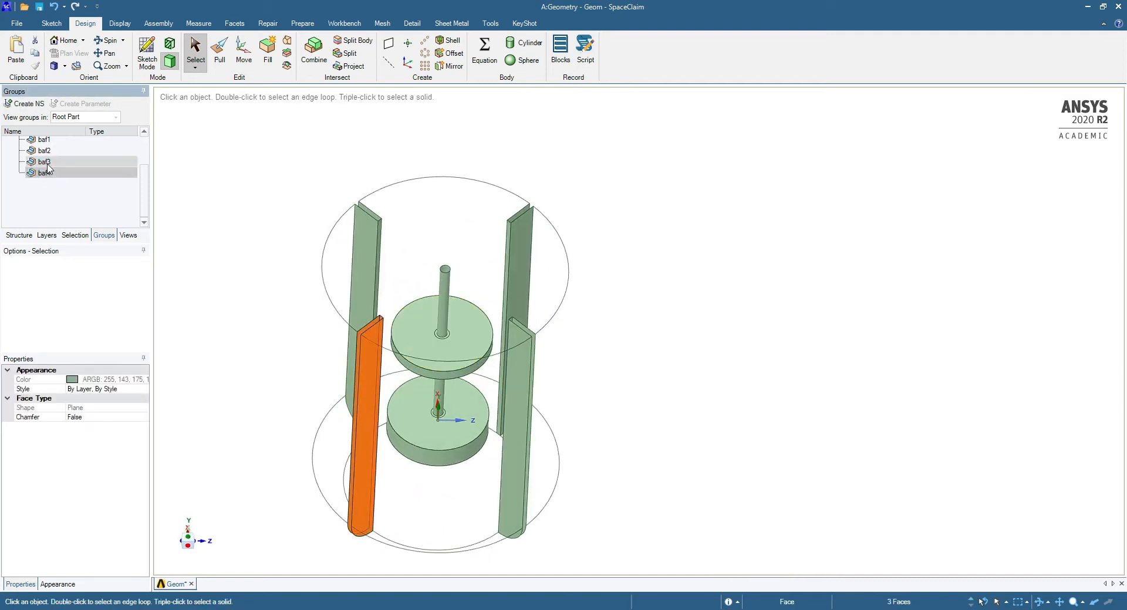
{"action": "left_click", "coordinate": [47, 153], "text": "shift"}
{"action": "right_click", "coordinate": [47, 154]}
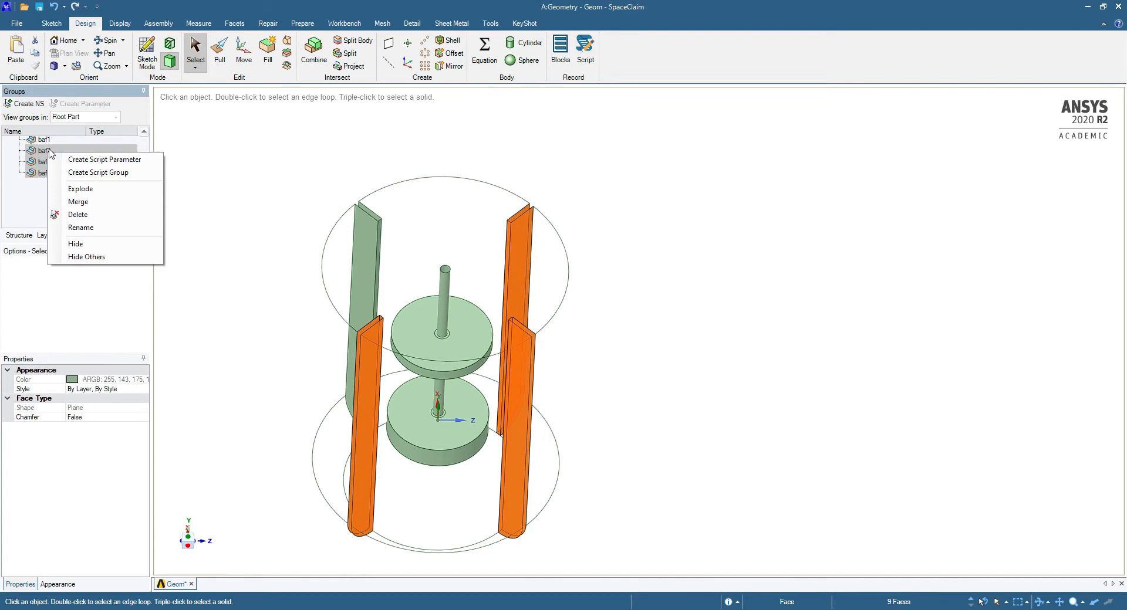
{"action": "left_click", "coordinate": [43, 142]}
{"action": "scroll", "coordinate": [55, 217], "scroll_direction": "down", "scroll_amount": 1}
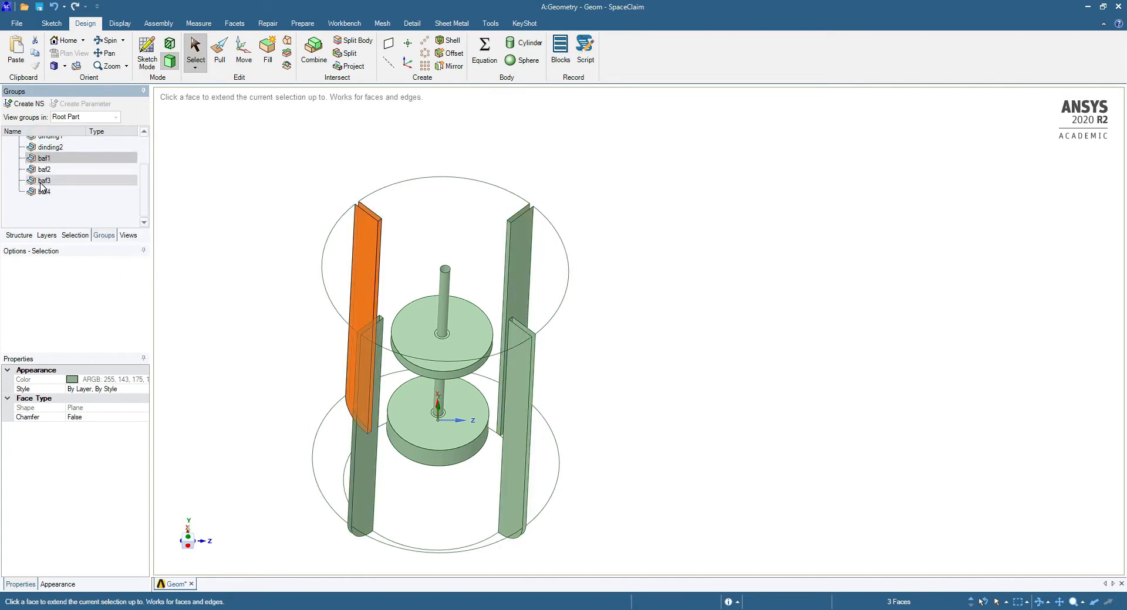
{"action": "left_click", "coordinate": [42, 195], "text": "shift"}
{"action": "right_click", "coordinate": [41, 199]}
{"action": "left_click", "coordinate": [88, 287]}
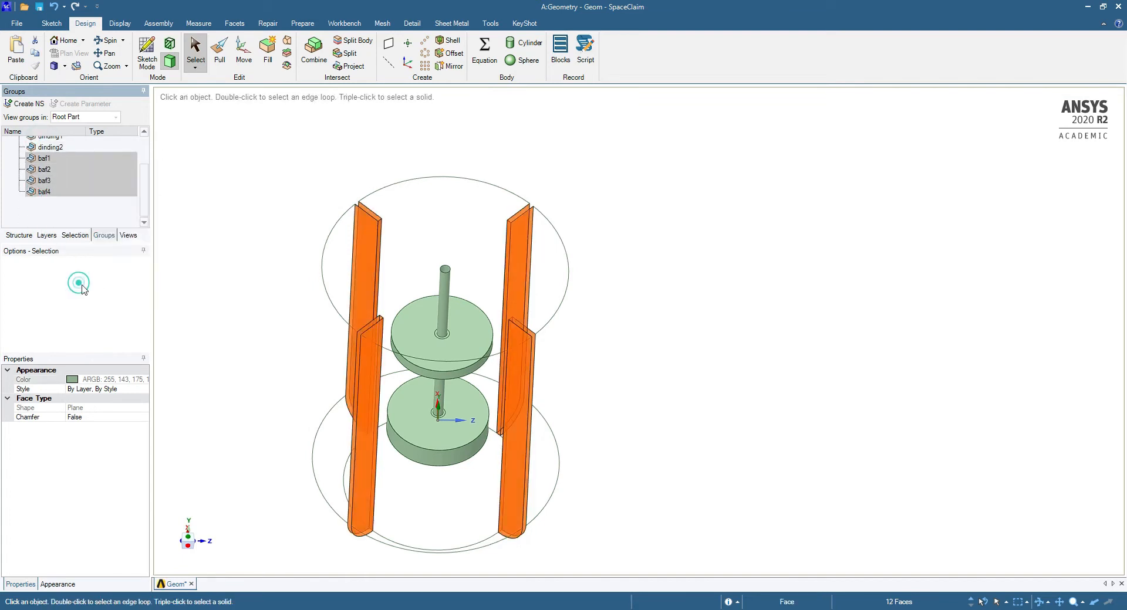
Hide the rotDom1 and rotDom2 components so that only stationaryDomain is displayed
{"action": "mouse_move", "coordinate": [536, 397]}
{"action": "middle_mouse_down"}
{"action": "mouse_move", "coordinate": [558, 360]}
{"action": "mouse_move", "coordinate": [532, 373]}
{"action": "middle_mouse_up"}
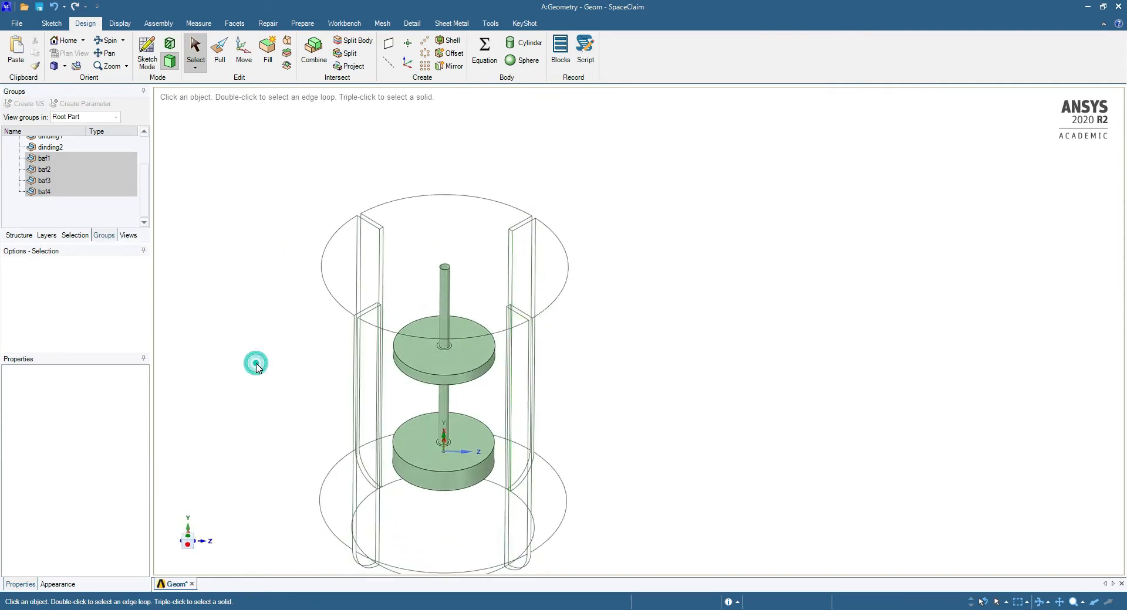
{"action": "mouse_move", "coordinate": [419, 243]}
{"action": "middle_mouse_down"}
{"action": "mouse_move", "coordinate": [418, 191]}
{"action": "mouse_move", "coordinate": [416, 222]}
{"action": "middle_mouse_up"}
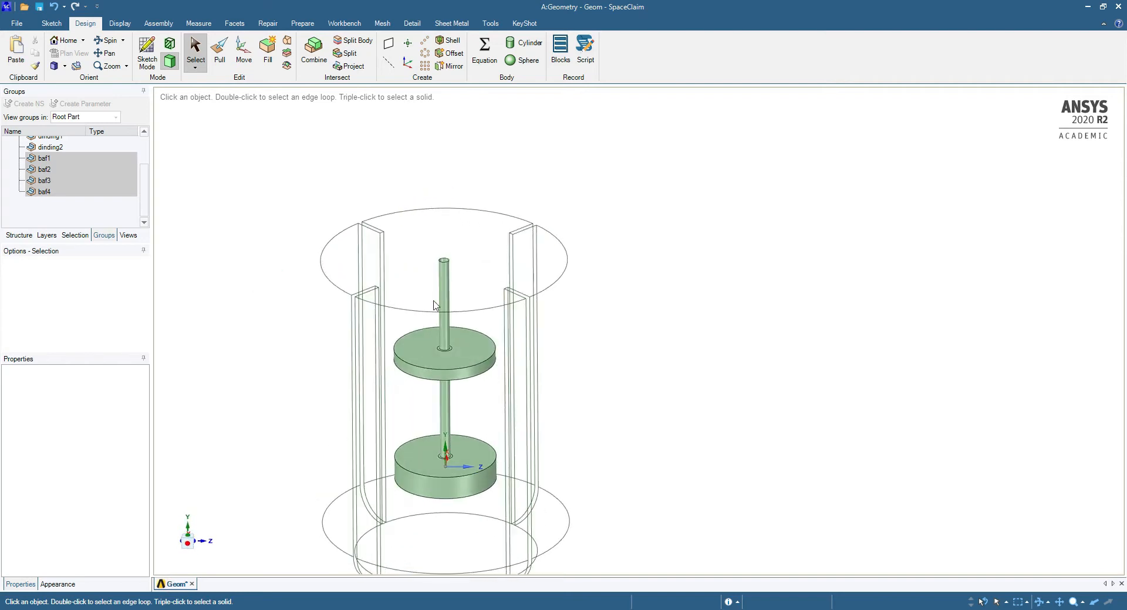
{"action": "scroll", "coordinate": [411, 299], "scroll_direction": "up", "scroll_amount": 3}
{"action": "scroll", "coordinate": [201, 447], "scroll_direction": "down", "scroll_amount": 2}
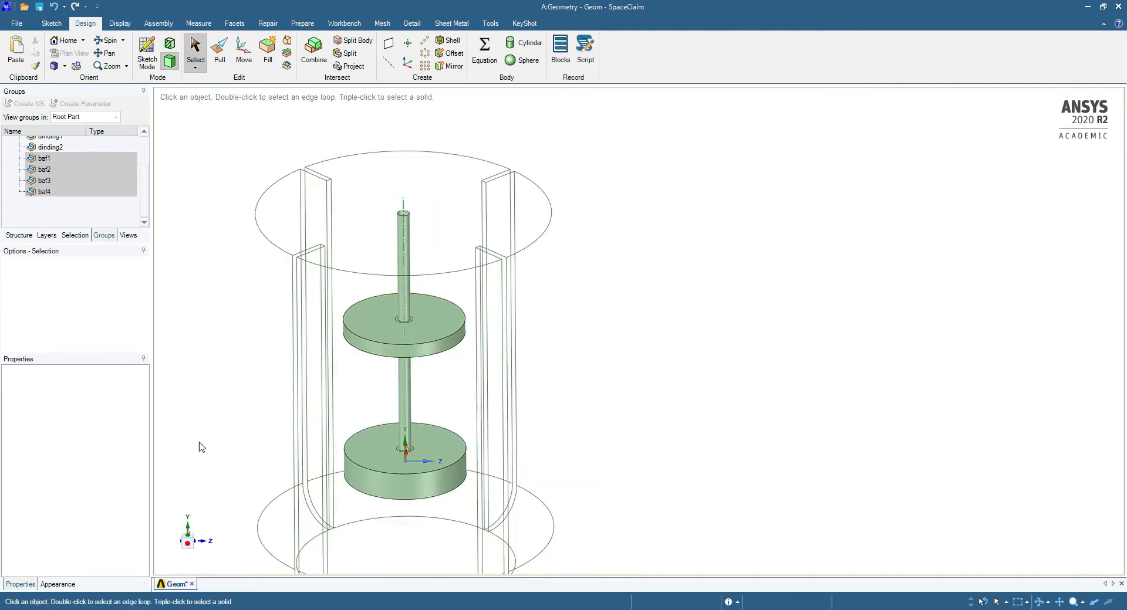
{"action": "left_click", "coordinate": [18, 235]}
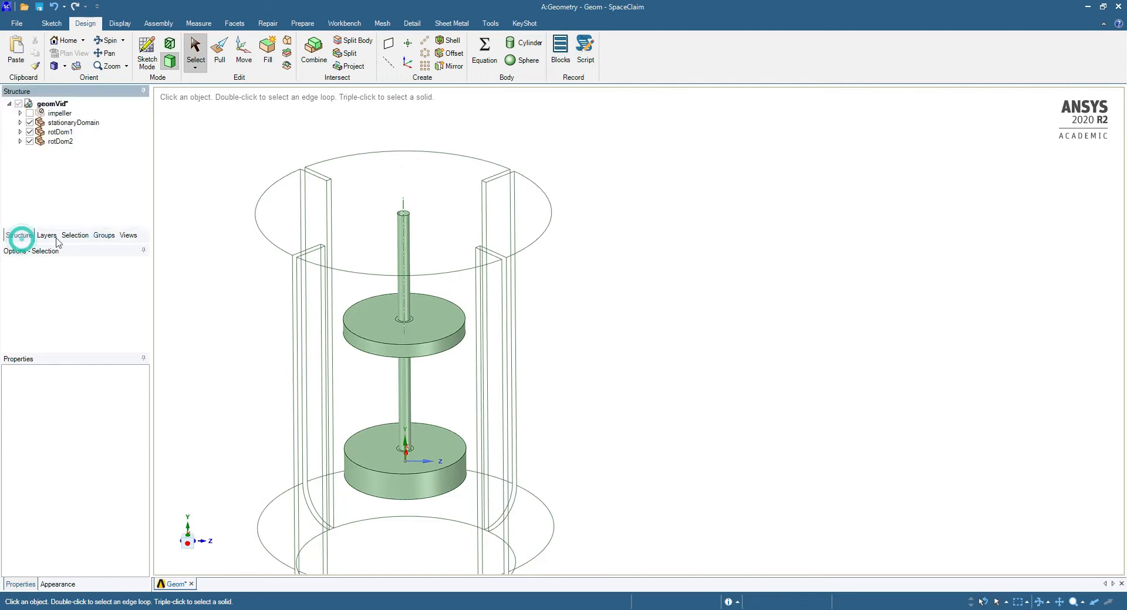
{"action": "left_click", "coordinate": [30, 133]}
{"action": "left_click", "coordinate": [30, 141]}
{"action": "left_click", "coordinate": [204, 126]}
{"action": "middle_click_drag", "start_coordinate": [406, 347], "coordinate": [304, 317]}
Create the named selection shaft from the two cylindrical shaft faces above and below the upper rotating zone
{"action": "left_click", "coordinate": [103, 235]}
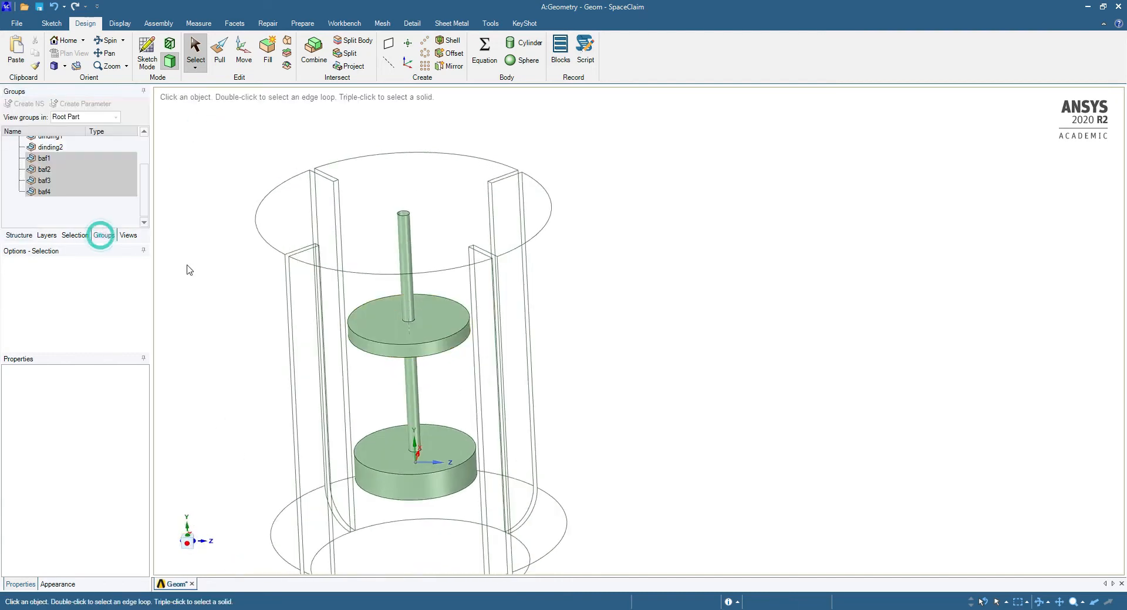
{"action": "middle_click_drag", "start_coordinate": [218, 310], "coordinate": [537, 319]}
{"action": "left_click", "coordinate": [401, 389]}
{"action": "left_click", "coordinate": [403, 387]}
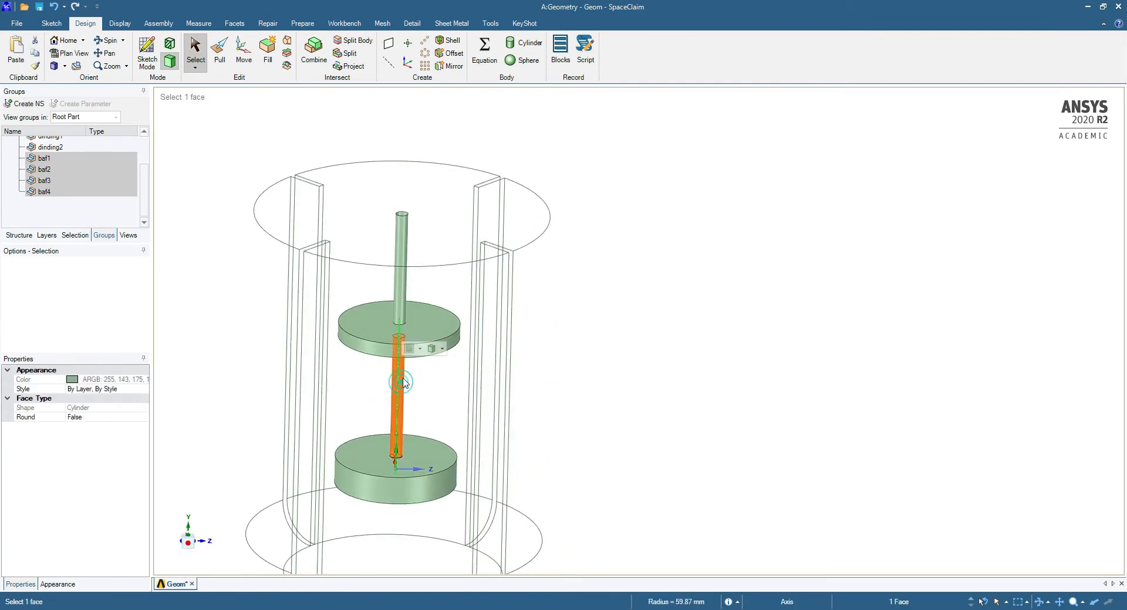
{"action": "left_click", "coordinate": [407, 249], "text": "ctrl"}
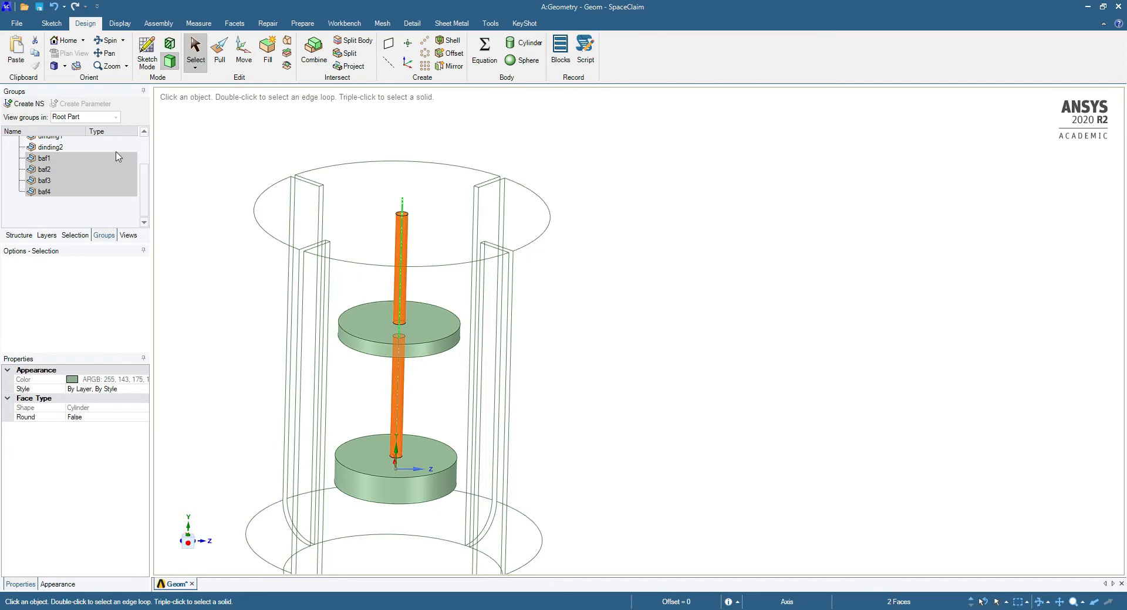
{"action": "left_click", "coordinate": [50, 214]}
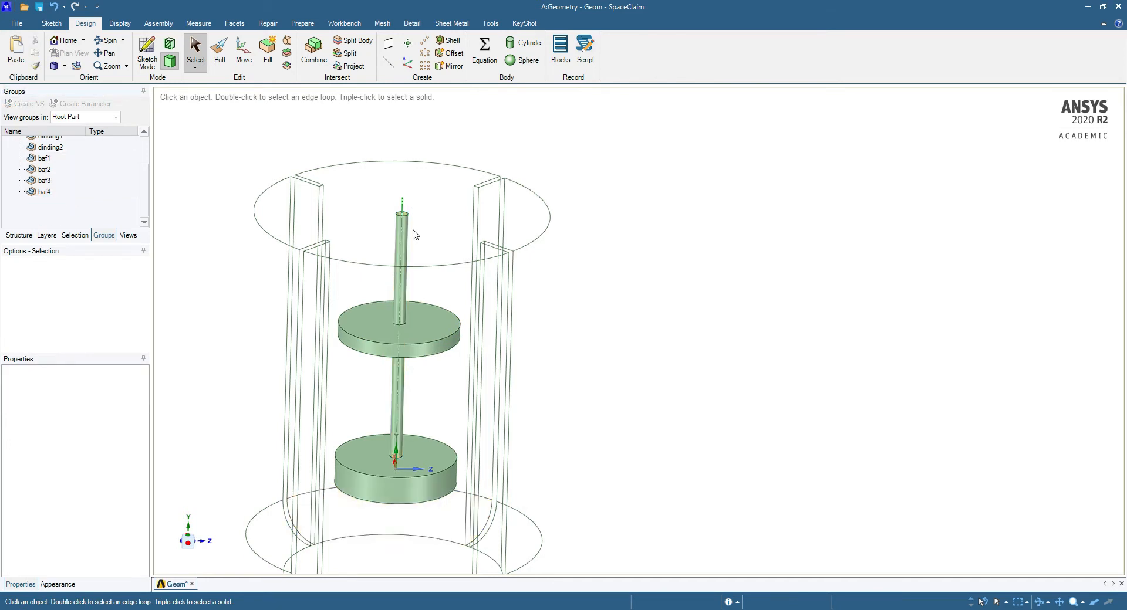
{"action": "left_click", "coordinate": [404, 247]}
{"action": "left_click", "coordinate": [405, 378], "text": "ctrl"}
{"action": "left_click", "coordinate": [29, 104]}
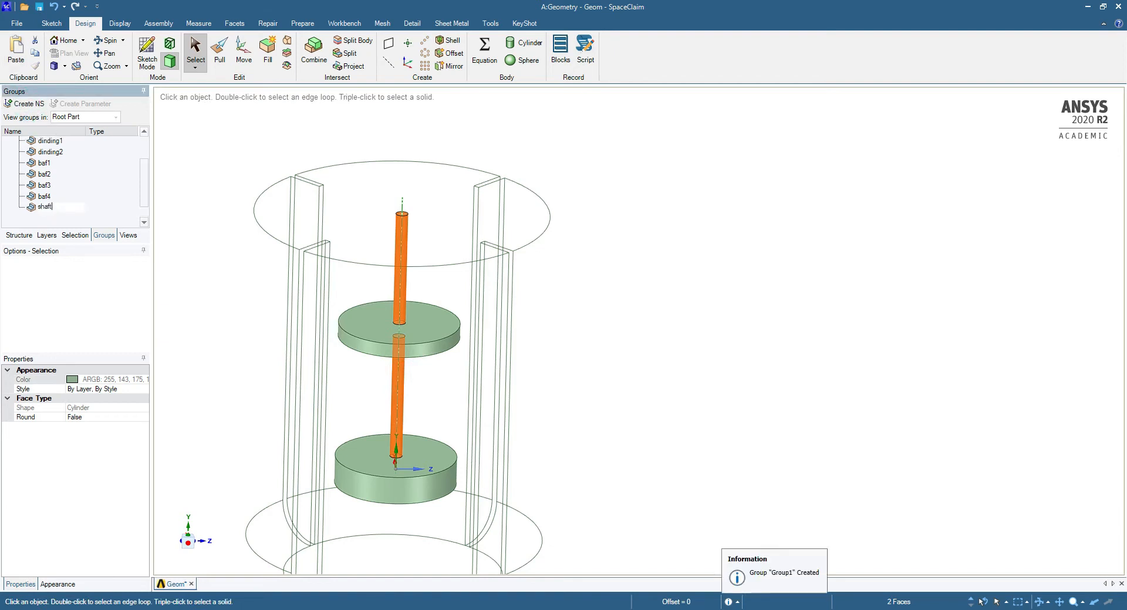
{"action": "left_click", "coordinate": [209, 333]}
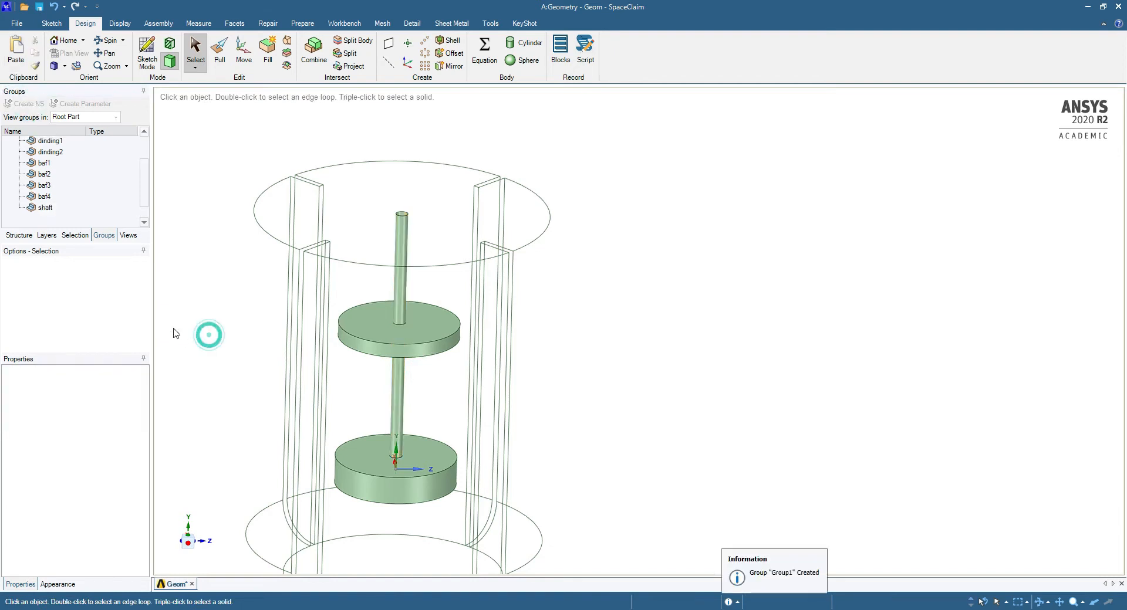
Hide the faces of the shaft named selection
{"action": "right_click", "coordinate": [44, 208]}
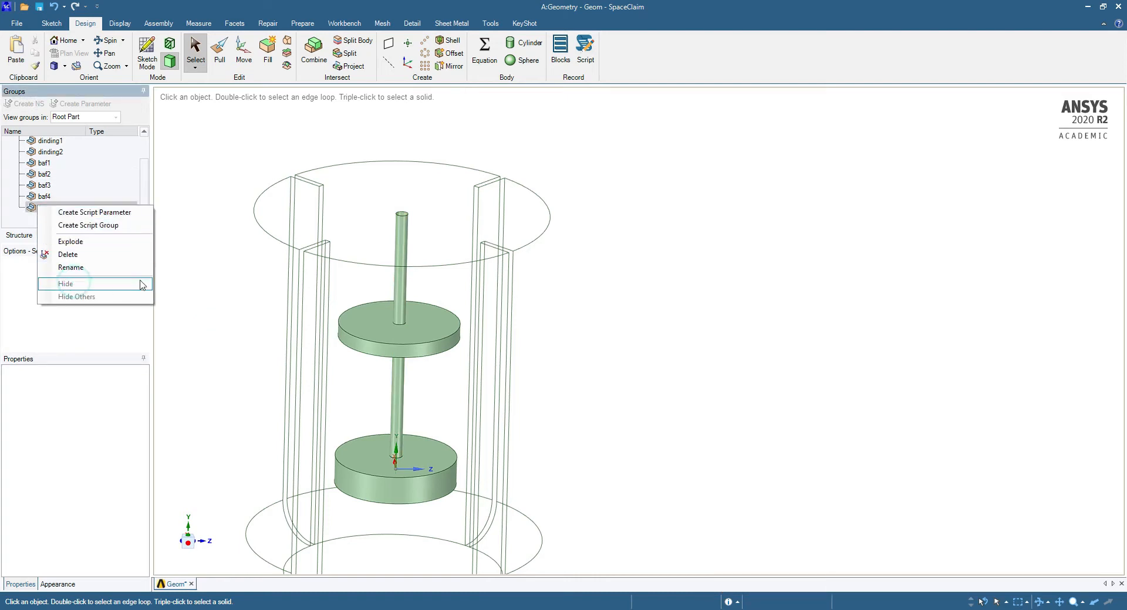
{"action": "left_click", "coordinate": [193, 256]}
{"action": "left_click", "coordinate": [47, 198]}
{"action": "left_click", "coordinate": [45, 207]}
{"action": "right_click", "coordinate": [45, 208]}
{"action": "left_click", "coordinate": [78, 282]}
{"action": "left_click", "coordinate": [226, 325]}
Hide the stationaryDomain component and show rotDom1 and rotDom2
{"action": "mouse_move", "coordinate": [217, 342]}
{"action": "middle_mouse_down"}
{"action": "mouse_move", "coordinate": [315, 307]}
{"action": "mouse_move", "coordinate": [295, 369]}
{"action": "mouse_move", "coordinate": [395, 397]}
{"action": "mouse_move", "coordinate": [360, 419]}
{"action": "middle_mouse_up"}
{"action": "scroll", "coordinate": [382, 285], "scroll_direction": "up", "scroll_amount": 5}
{"action": "scroll", "coordinate": [390, 293], "scroll_direction": "down", "scroll_amount": 6}
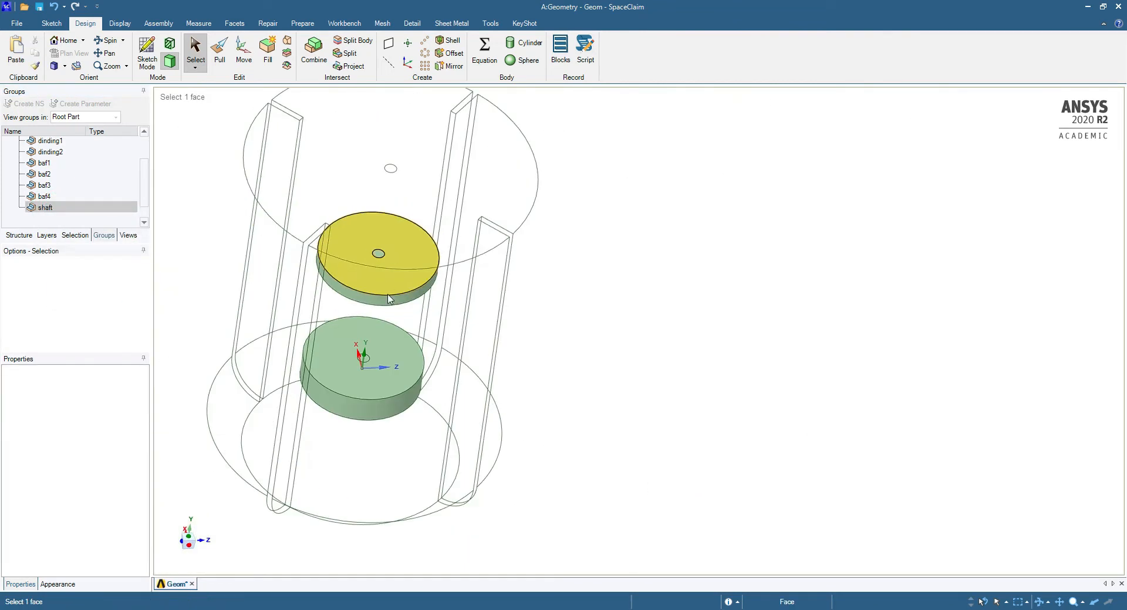
{"action": "left_click", "coordinate": [19, 235]}
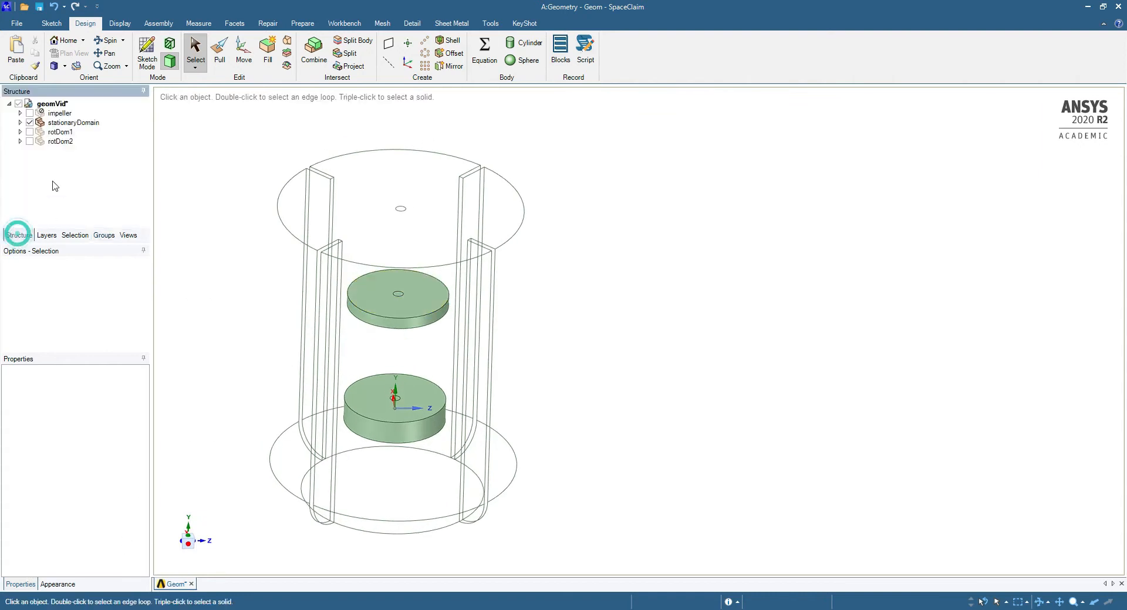
{"action": "left_click", "coordinate": [29, 123]}
{"action": "left_click", "coordinate": [33, 133]}
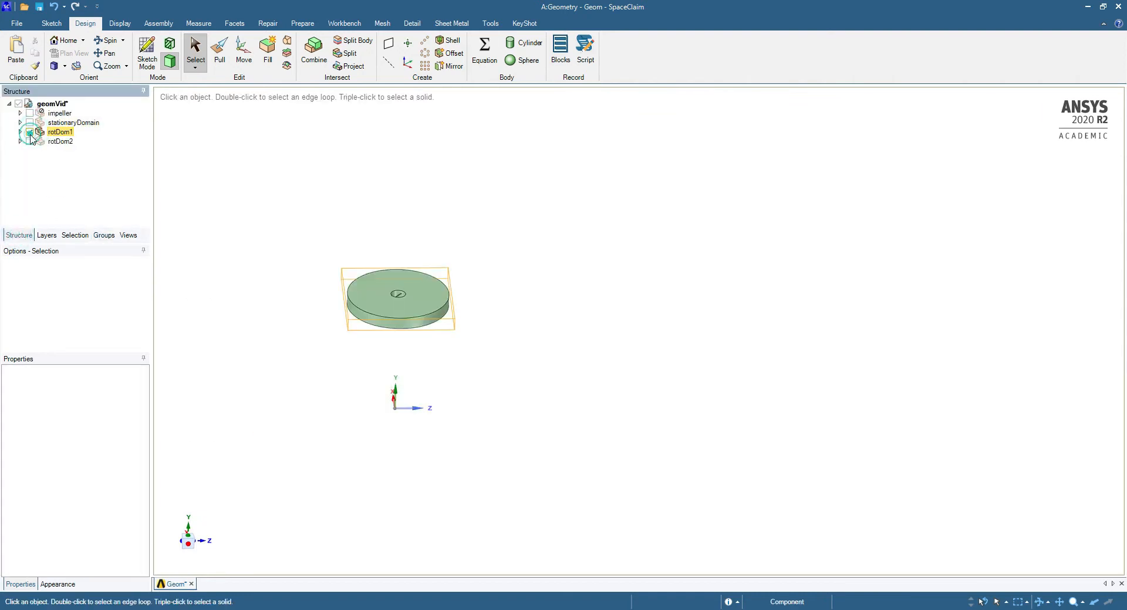
{"action": "left_click", "coordinate": [30, 142]}
{"action": "left_click", "coordinate": [225, 231]}
{"action": "scroll", "coordinate": [349, 359], "scroll_direction": "up", "scroll_amount": 3}
{"action": "middle_click_drag", "start_coordinate": [347, 354], "coordinate": [367, 301]}
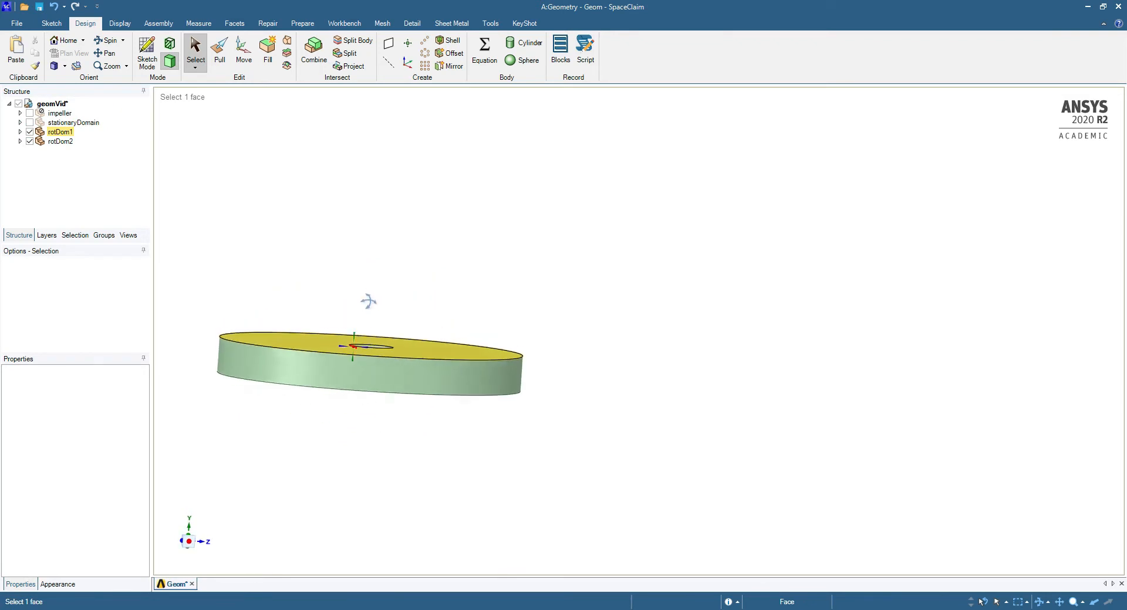
{"action": "scroll", "coordinate": [366, 293], "scroll_direction": "down", "scroll_amount": 3}
{"action": "middle_click_drag", "start_coordinate": [412, 445], "coordinate": [416, 409]}
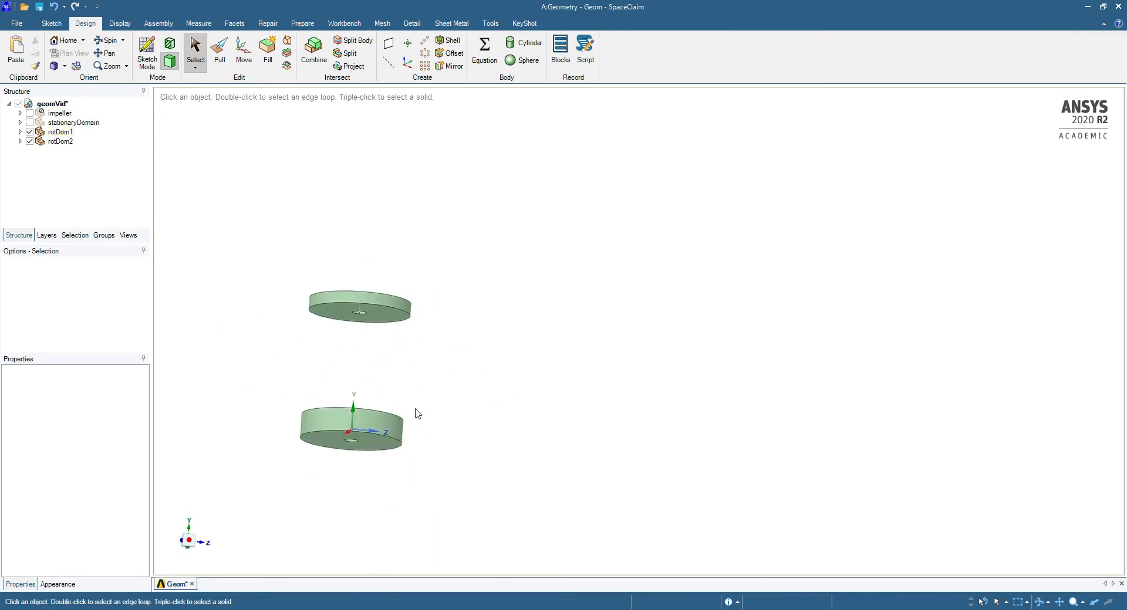
{"action": "left_click", "coordinate": [377, 448]}
{"action": "mouse_move", "coordinate": [377, 448]}
{"action": "middle_mouse_down"}
{"action": "mouse_move", "coordinate": [405, 468]}
{"action": "mouse_move", "coordinate": [380, 447]}
{"action": "middle_mouse_up"}
{"action": "left_click", "coordinate": [385, 434], "text": "ctrl"}
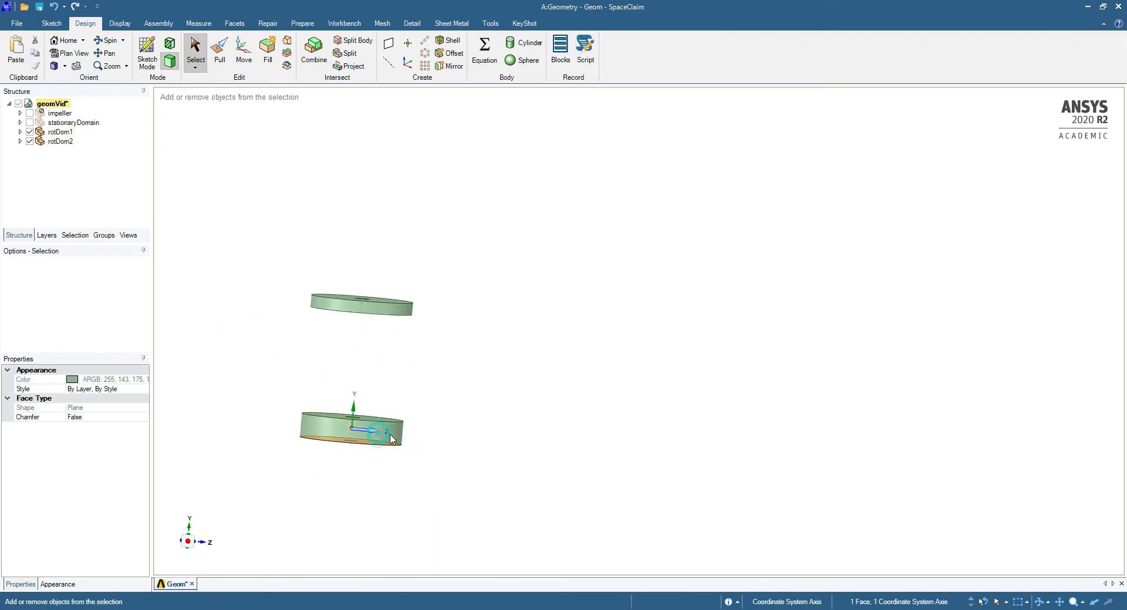
{"action": "left_click", "coordinate": [473, 442]}
Hide the upper, lower and outer cylindrical faces of the rotDom2 zone to expose the lower impeller cut-out
{"action": "middle_click_drag", "start_coordinate": [471, 437], "coordinate": [423, 400]}
{"action": "left_click", "coordinate": [380, 451]}
{"action": "mouse_move", "coordinate": [403, 457]}
{"action": "middle_mouse_down"}
{"action": "mouse_move", "coordinate": [372, 493]}
{"action": "mouse_move", "coordinate": [392, 442]}
{"action": "middle_mouse_up"}
{"action": "left_click", "coordinate": [392, 442], "text": "ctrl"}
{"action": "right_click", "coordinate": [380, 434]}
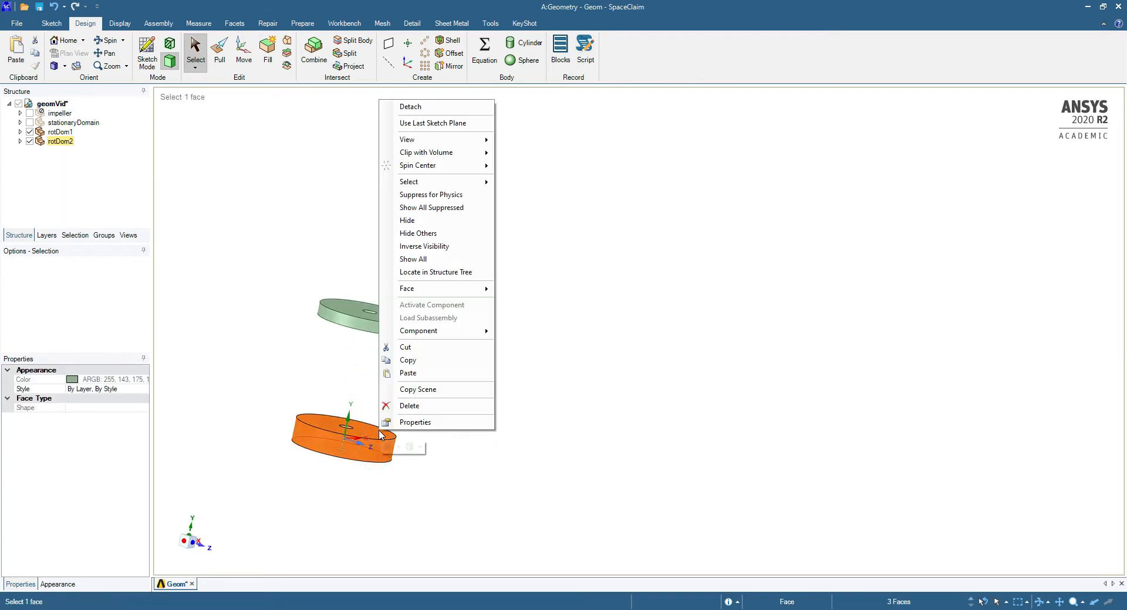
{"action": "mouse_move", "coordinate": [499, 290]}
{"action": "left_click", "coordinate": [529, 299]}
{"action": "left_click", "coordinate": [576, 330]}
{"action": "middle_click_drag", "start_coordinate": [505, 388], "coordinate": [433, 412]}
{"action": "scroll", "coordinate": [373, 347], "scroll_direction": "up", "scroll_amount": 4}
{"action": "left_click", "coordinate": [365, 291]}
{"action": "middle_click_drag", "start_coordinate": [430, 280], "coordinate": [423, 221]}
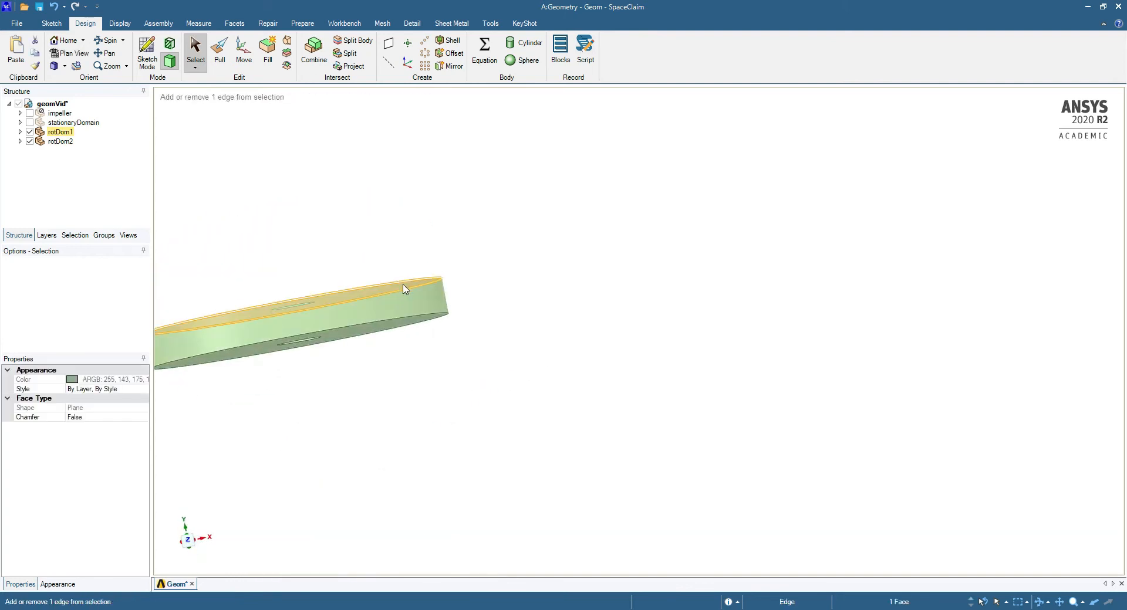
{"action": "left_click", "coordinate": [399, 299], "text": "ctrl"}
{"action": "left_click", "coordinate": [533, 319]}
Hide the upper, lower and outer cylindrical faces of the rotDom1 zone to expose the upper impeller cut-out
{"action": "middle_click_drag", "start_coordinate": [449, 317], "coordinate": [432, 344]}
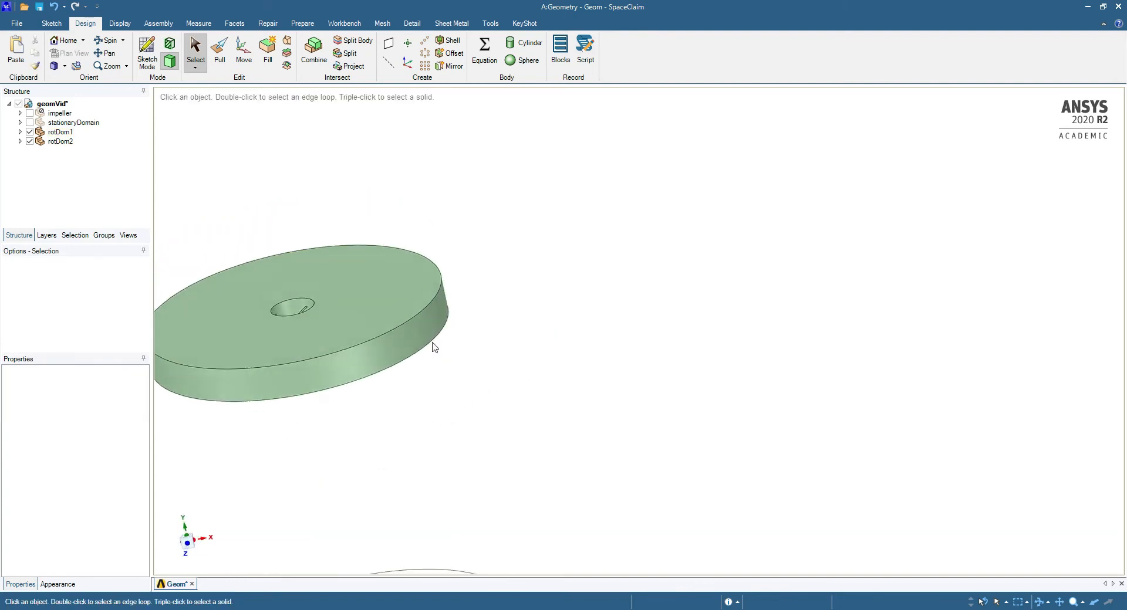
{"action": "left_click", "coordinate": [422, 274]}
{"action": "middle_click_drag", "start_coordinate": [505, 281], "coordinate": [518, 235]}
{"action": "left_click", "coordinate": [435, 282], "text": "ctrl"}
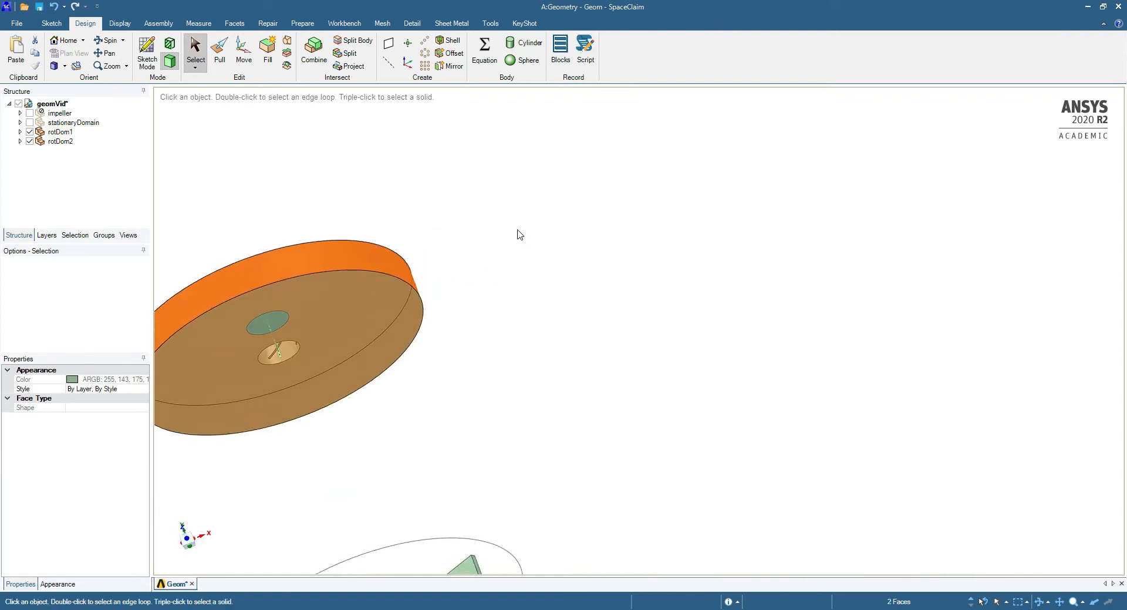
{"action": "left_click", "coordinate": [398, 322], "text": "ctrl"}
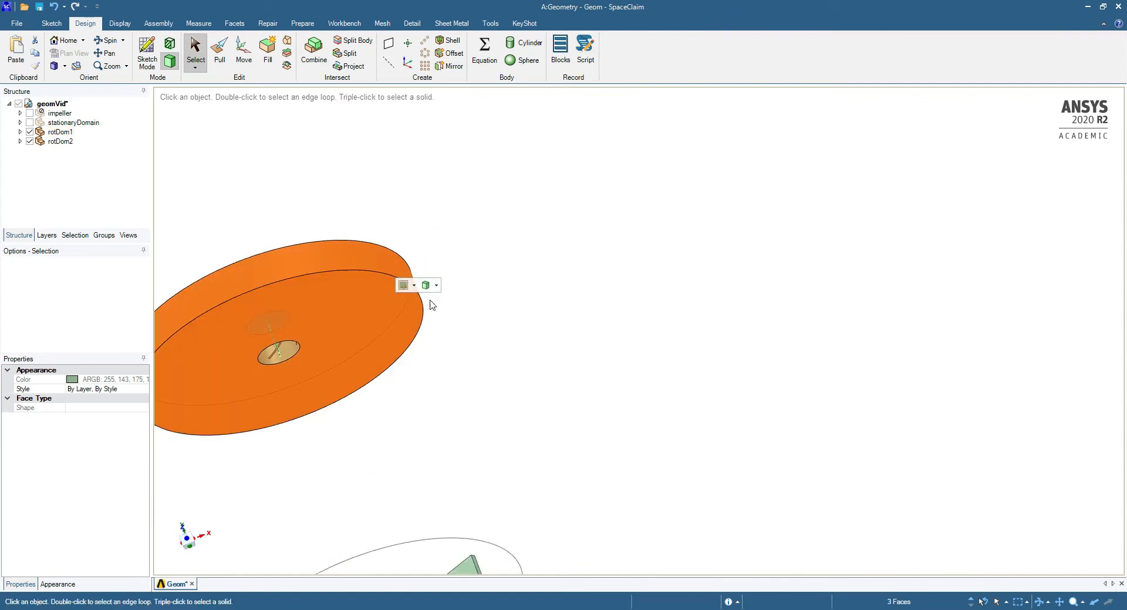
{"action": "right_click", "coordinate": [406, 321]}
{"action": "mouse_move", "coordinate": [461, 188]}
{"action": "left_click", "coordinate": [539, 193]}
Examine both exposed impeller cut-outs and review the list of existing named selections
{"action": "middle_click_drag", "start_coordinate": [662, 300], "coordinate": [516, 392]}
{"action": "scroll", "coordinate": [559, 313], "scroll_direction": "down", "scroll_amount": 4}
{"action": "middle_click_drag", "start_coordinate": [562, 316], "coordinate": [599, 264]}
{"action": "left_click", "coordinate": [101, 235]}
{"action": "left_click", "coordinate": [312, 226]}
{"action": "left_click", "coordinate": [74, 218]}
{"action": "left_click", "coordinate": [65, 222]}
{"action": "scroll", "coordinate": [64, 188], "scroll_direction": "up", "scroll_amount": 2}
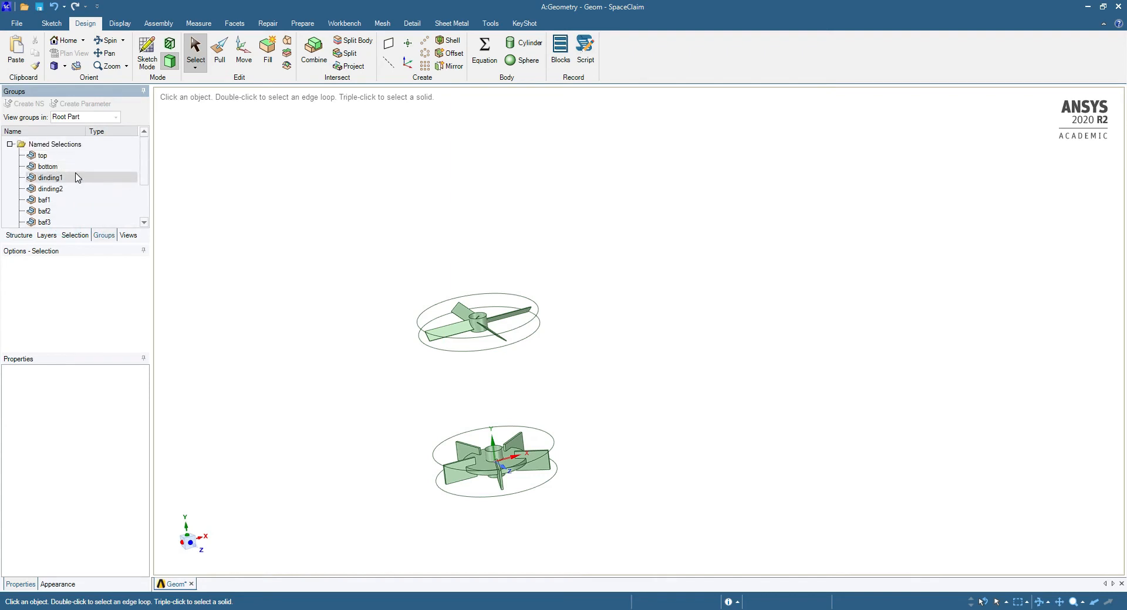
Create a named selection called imp1 from all faces of the upper impeller cut-out
{"action": "left_click", "coordinate": [53, 144]}
{"action": "left_click", "coordinate": [206, 182]}
{"action": "left_click", "coordinate": [273, 174]}
{"action": "scroll", "coordinate": [94, 193], "scroll_direction": "down", "scroll_amount": 2}
{"action": "scroll", "coordinate": [91, 196], "scroll_direction": "down", "scroll_amount": 1}
{"action": "left_click_drag", "start_coordinate": [368, 245], "coordinate": [585, 378]}
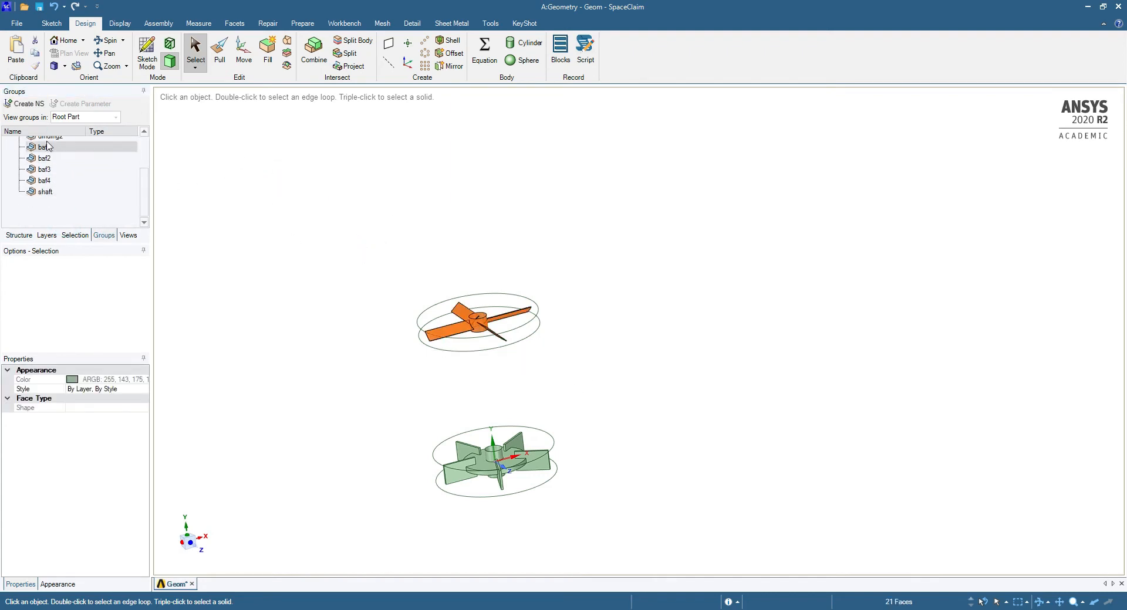
{"action": "left_click", "coordinate": [25, 103]}
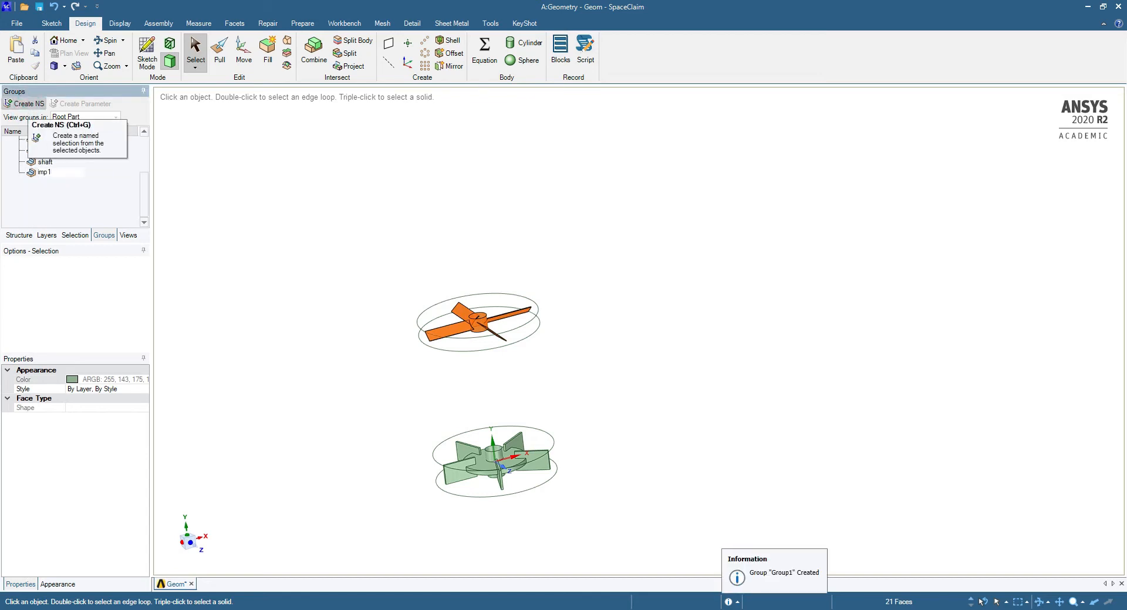
{"action": "left_click", "coordinate": [305, 172]}
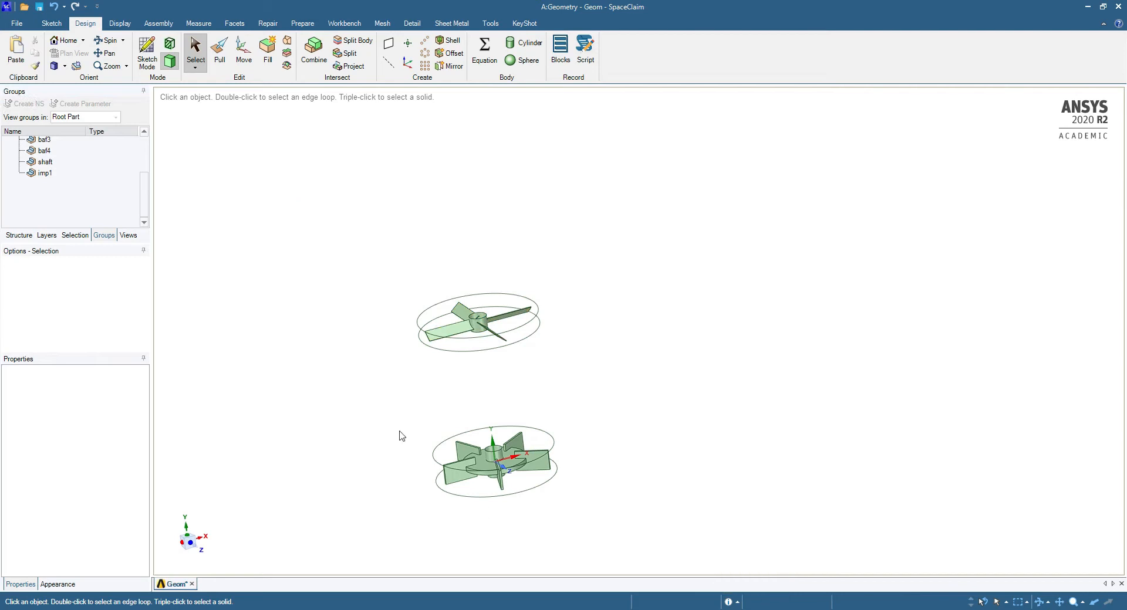
Create a named selection from all faces of the lower impeller cut-out, naming it in the same series as imp1
{"action": "left_click_drag", "start_coordinate": [567, 464], "coordinate": [632, 536]}
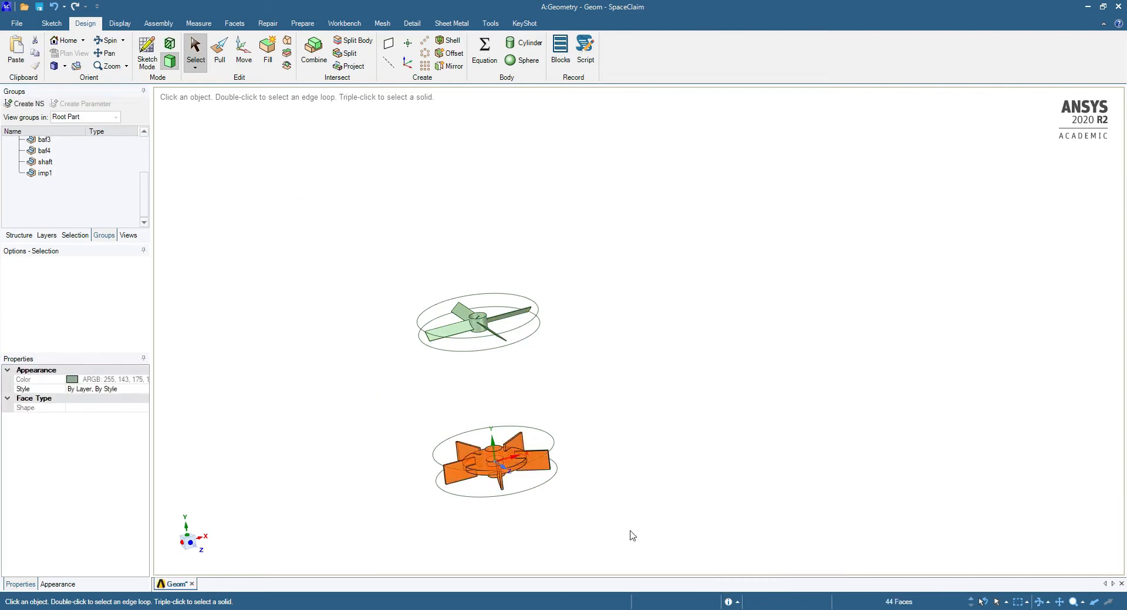
{"action": "left_click", "coordinate": [26, 104]}
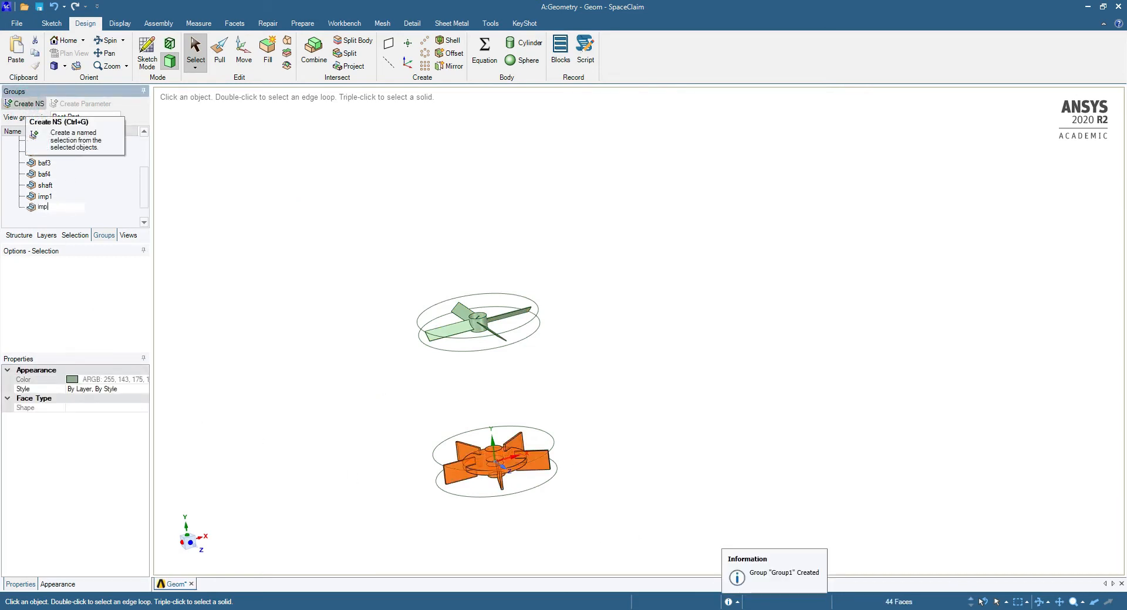
{"action": "left_click", "coordinate": [286, 202]}
Show all hidden geometry of the tank model again
{"action": "scroll", "coordinate": [303, 218], "scroll_direction": "down", "scroll_amount": 3}
{"action": "right_click", "coordinate": [303, 218]}
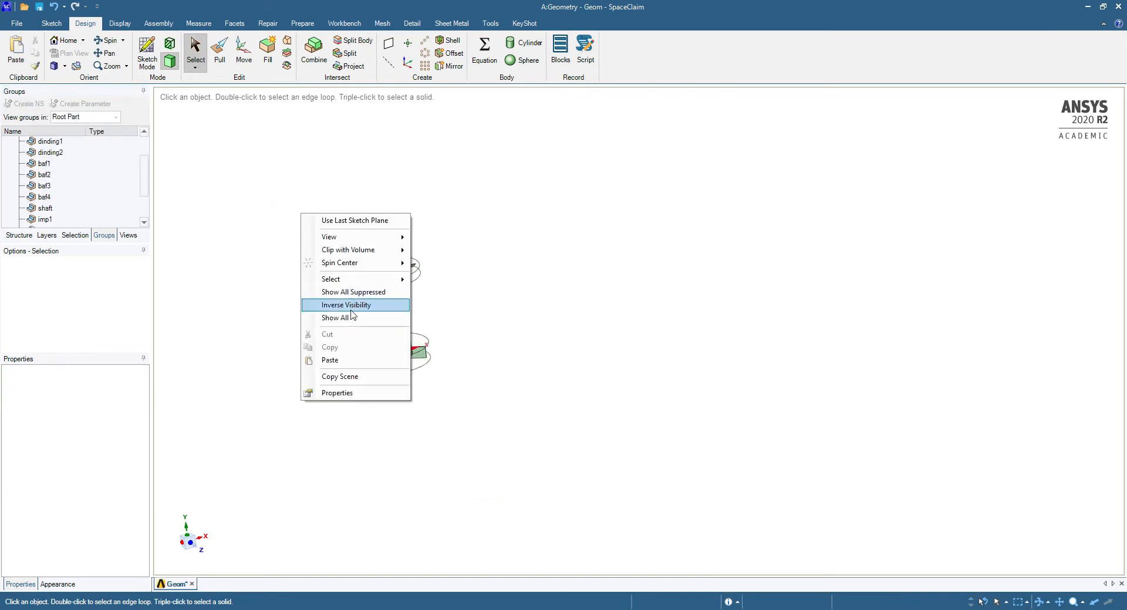
{"action": "left_click", "coordinate": [329, 323]}
{"action": "left_click", "coordinate": [505, 301]}
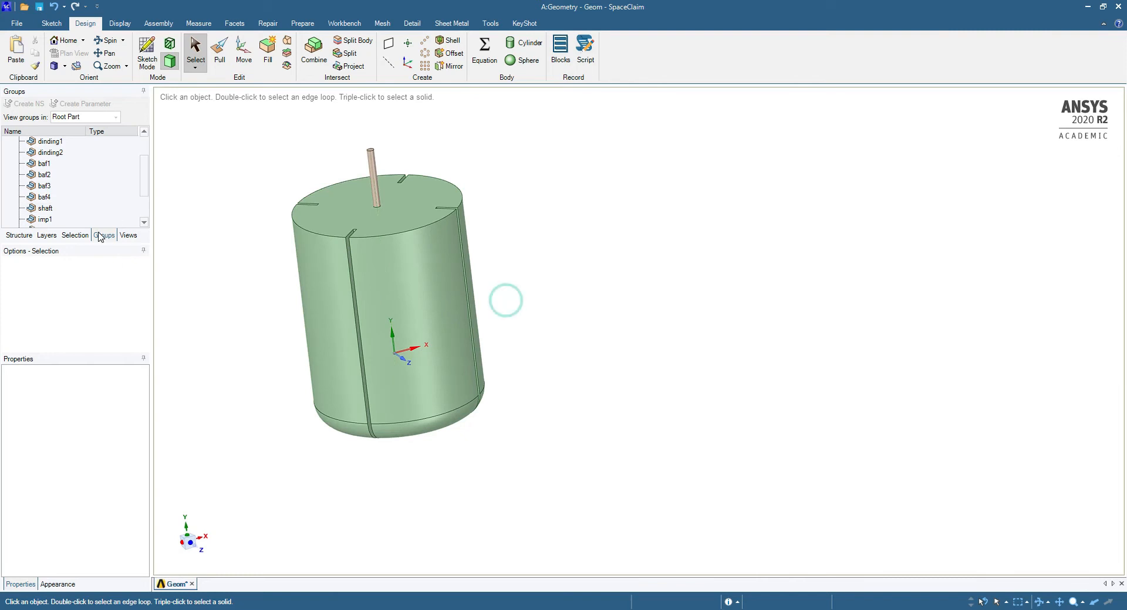
Select every named selection from the lower impeller's up to top and hide all of their faces
{"action": "scroll", "coordinate": [38, 218], "scroll_direction": "down", "scroll_amount": 2}
{"action": "left_click", "coordinate": [41, 192]}
{"action": "scroll", "coordinate": [63, 191], "scroll_direction": "up", "scroll_amount": 3}
{"action": "left_click", "coordinate": [43, 155]}
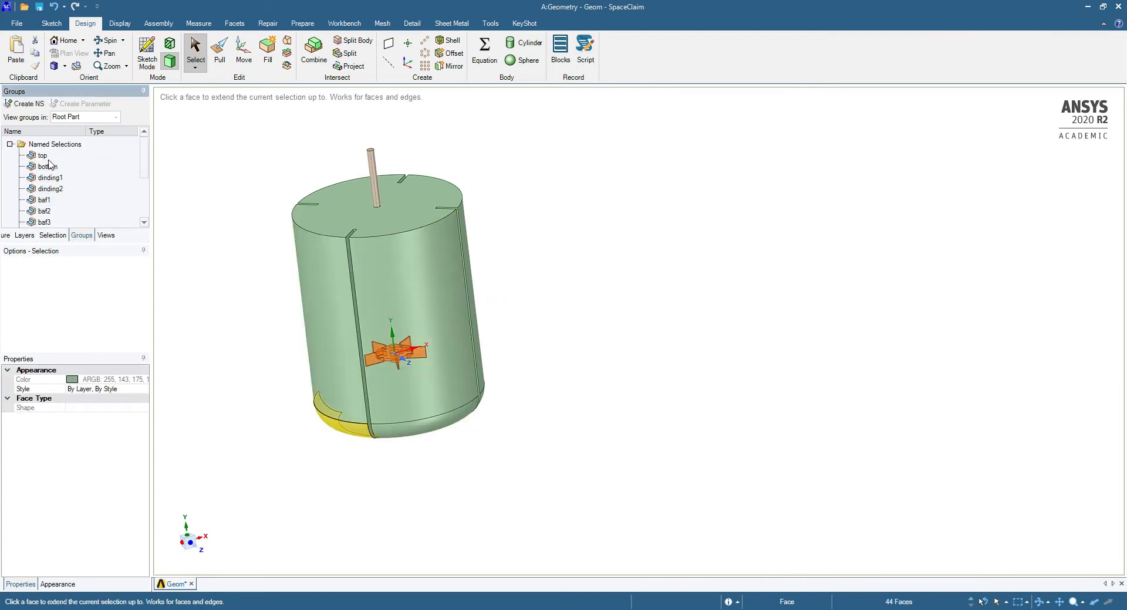
{"action": "left_click", "coordinate": [44, 222], "text": "shift"}
{"action": "right_click", "coordinate": [47, 157]}
{"action": "left_click", "coordinate": [93, 251]}
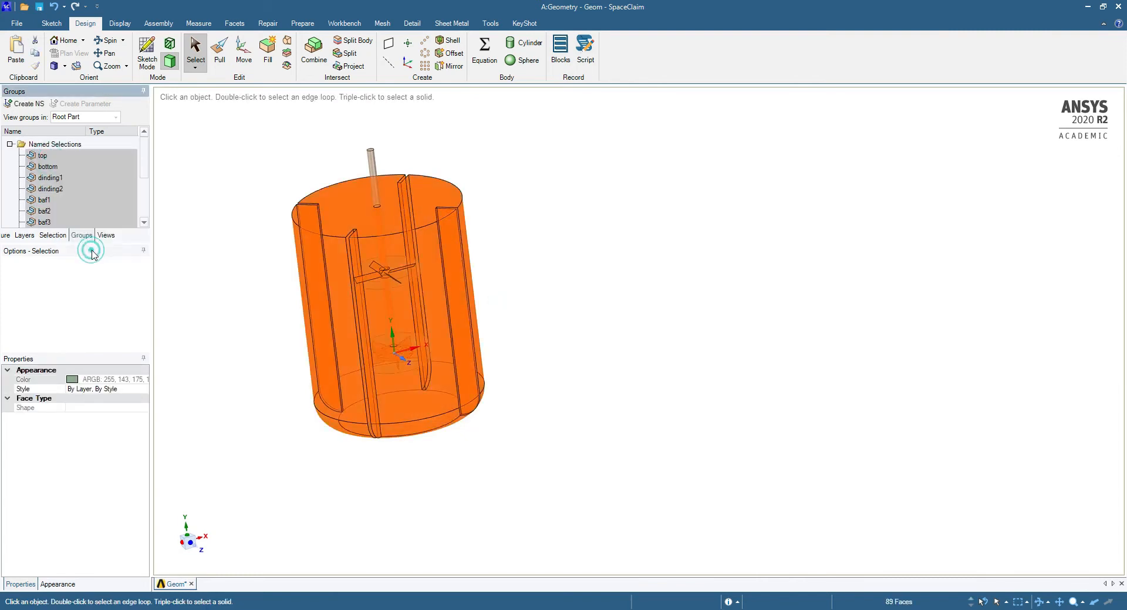
{"action": "left_click", "coordinate": [230, 172]}
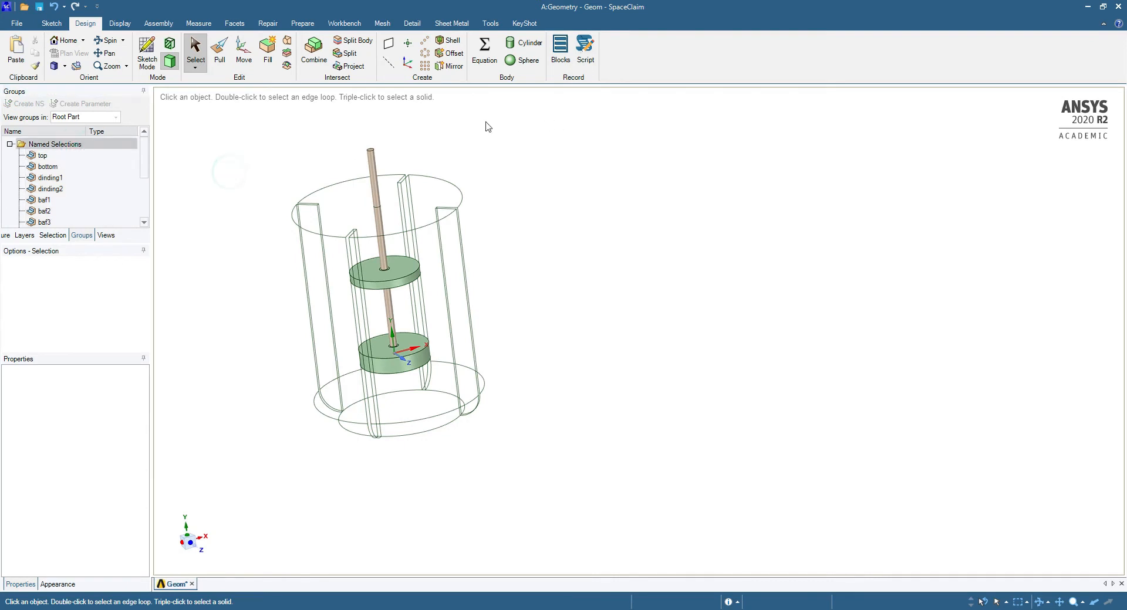
Hide the impeller component so only the fluid domains' unnamed faces are displayed
{"action": "left_click", "coordinate": [278, 161]}
{"action": "left_click", "coordinate": [5, 235]}
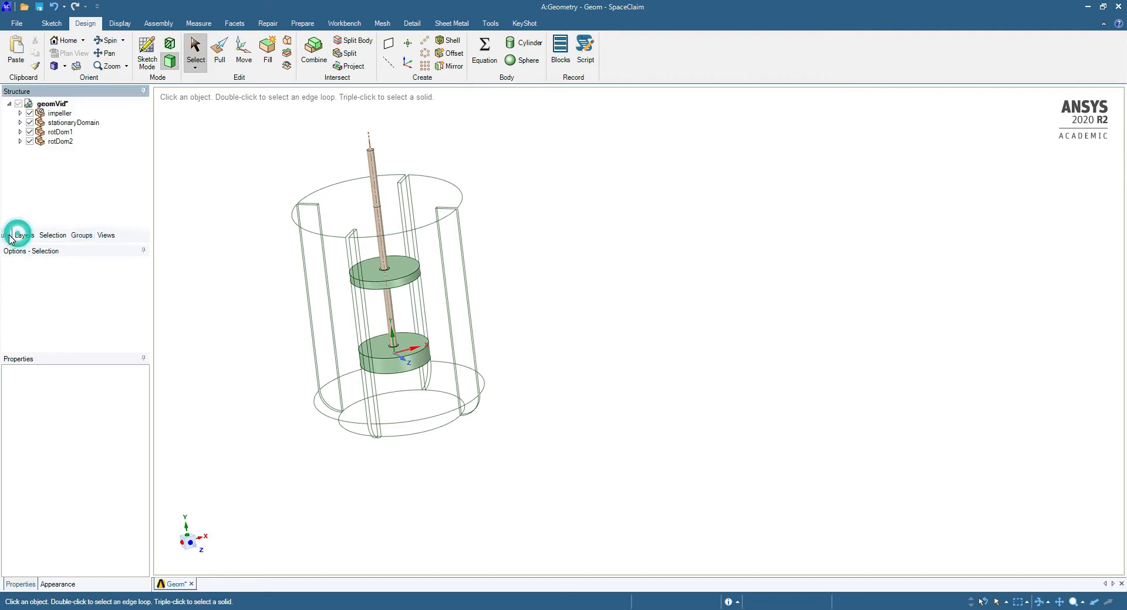
{"action": "left_click", "coordinate": [30, 112]}
{"action": "left_click", "coordinate": [226, 158]}
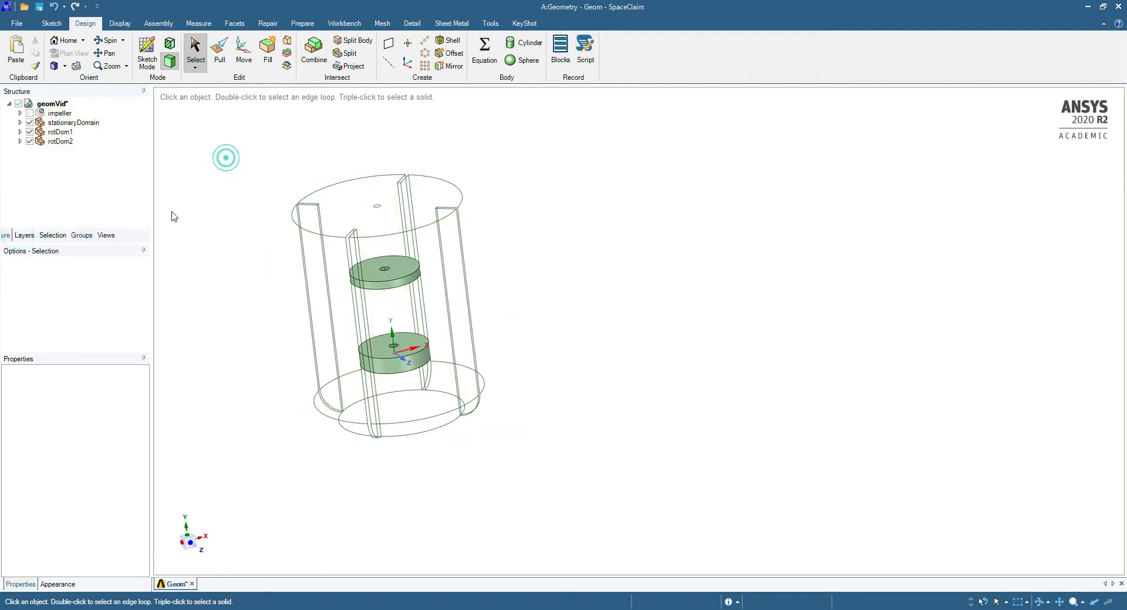
Examine the remaining unnamed faces of the rotDom1 and rotDom2 cylinders, including the top face of the upper zone
{"action": "scroll", "coordinate": [364, 231], "scroll_direction": "up", "scroll_amount": 5}
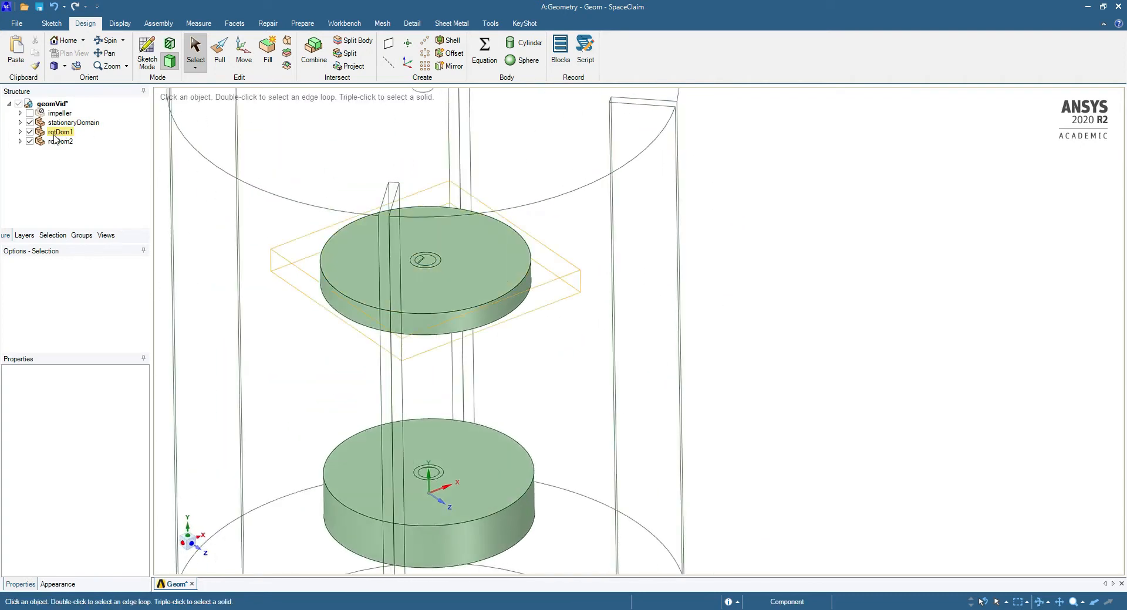
{"action": "scroll", "coordinate": [383, 247], "scroll_direction": "down", "scroll_amount": 5}
{"action": "middle_click_drag", "start_coordinate": [382, 244], "coordinate": [350, 240]}
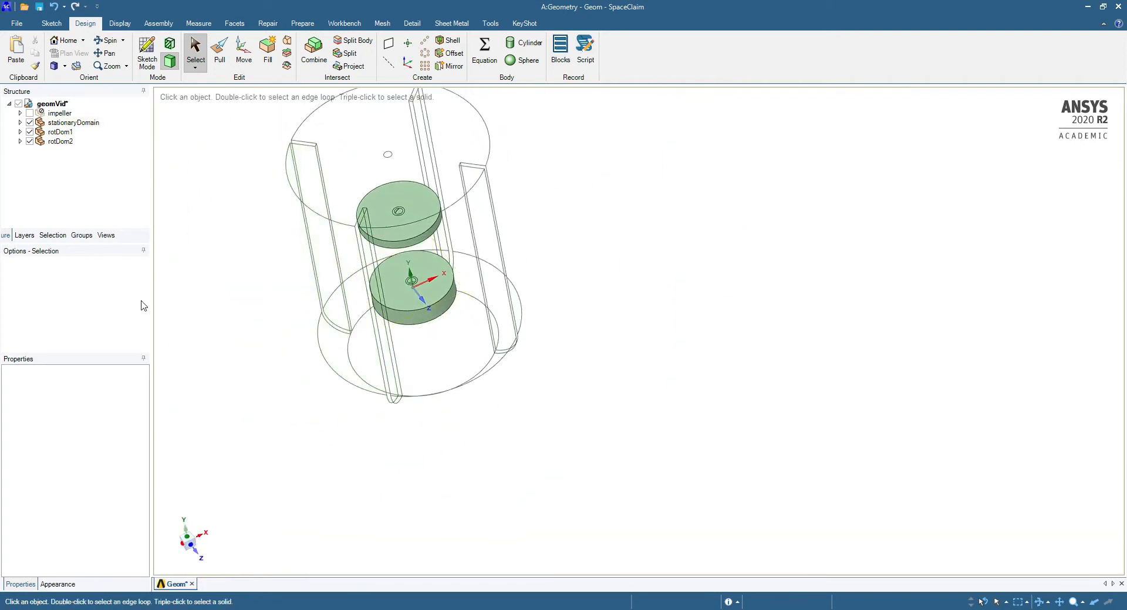
{"action": "left_click", "coordinate": [82, 235]}
{"action": "scroll", "coordinate": [496, 455], "scroll_direction": "up", "scroll_amount": 8}
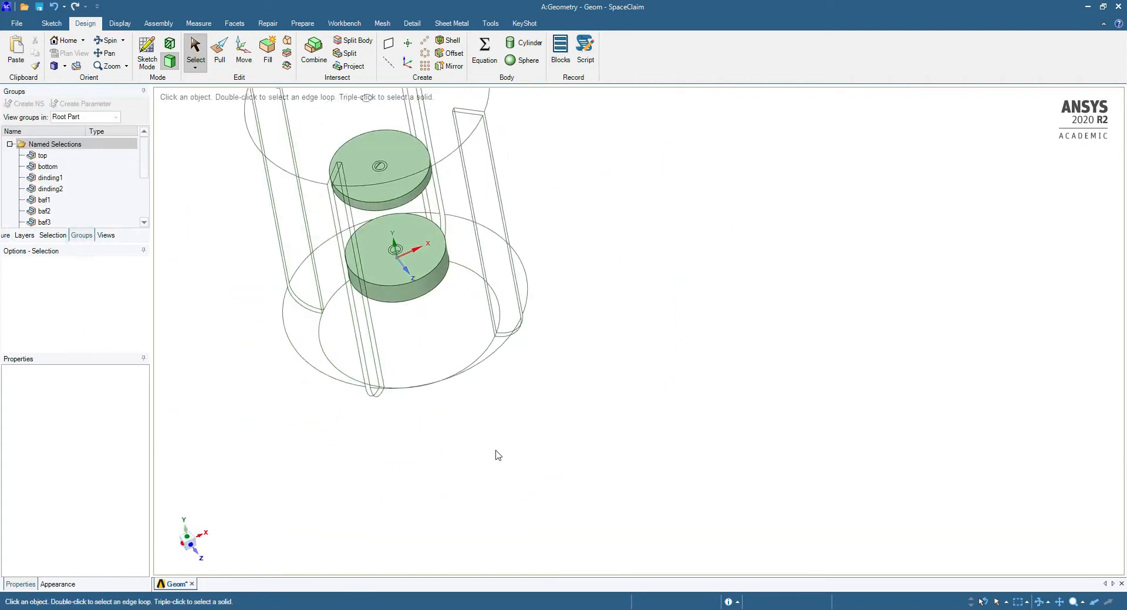
{"action": "scroll", "coordinate": [517, 304], "scroll_direction": "down", "scroll_amount": 8}
{"action": "scroll", "coordinate": [484, 270], "scroll_direction": "up", "scroll_amount": 9}
{"action": "middle_click_drag", "start_coordinate": [496, 312], "coordinate": [503, 276]}
{"action": "left_click", "coordinate": [567, 365]}
{"action": "scroll", "coordinate": [551, 385], "scroll_direction": "down", "scroll_amount": 5}
{"action": "middle_click_drag", "start_coordinate": [548, 385], "coordinate": [459, 371]}
{"action": "scroll", "coordinate": [497, 314], "scroll_direction": "down", "scroll_amount": 3}
{"action": "scroll", "coordinate": [501, 374], "scroll_direction": "up", "scroll_amount": 4}
{"action": "left_click", "coordinate": [516, 335]}
{"action": "scroll", "coordinate": [464, 369], "scroll_direction": "down", "scroll_amount": 2}
{"action": "left_click", "coordinate": [476, 351]}
{"action": "left_click", "coordinate": [489, 314]}
{"action": "left_click", "coordinate": [457, 336]}
{"action": "left_click", "coordinate": [456, 334]}
{"action": "left_click", "coordinate": [813, 375]}
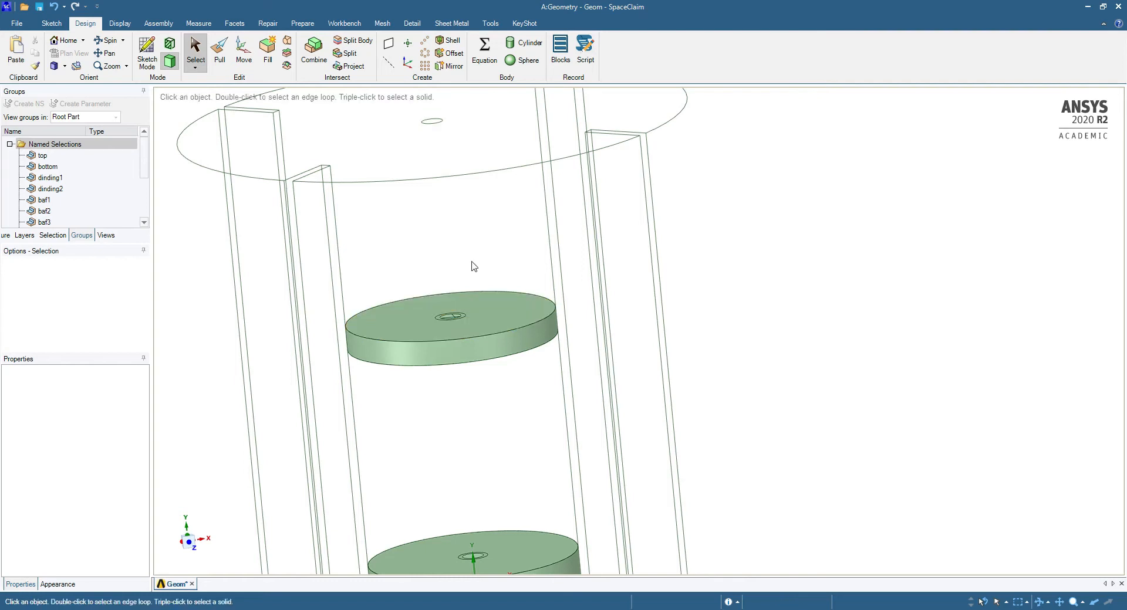
{"action": "left_click", "coordinate": [489, 353]}
{"action": "left_click", "coordinate": [469, 330]}
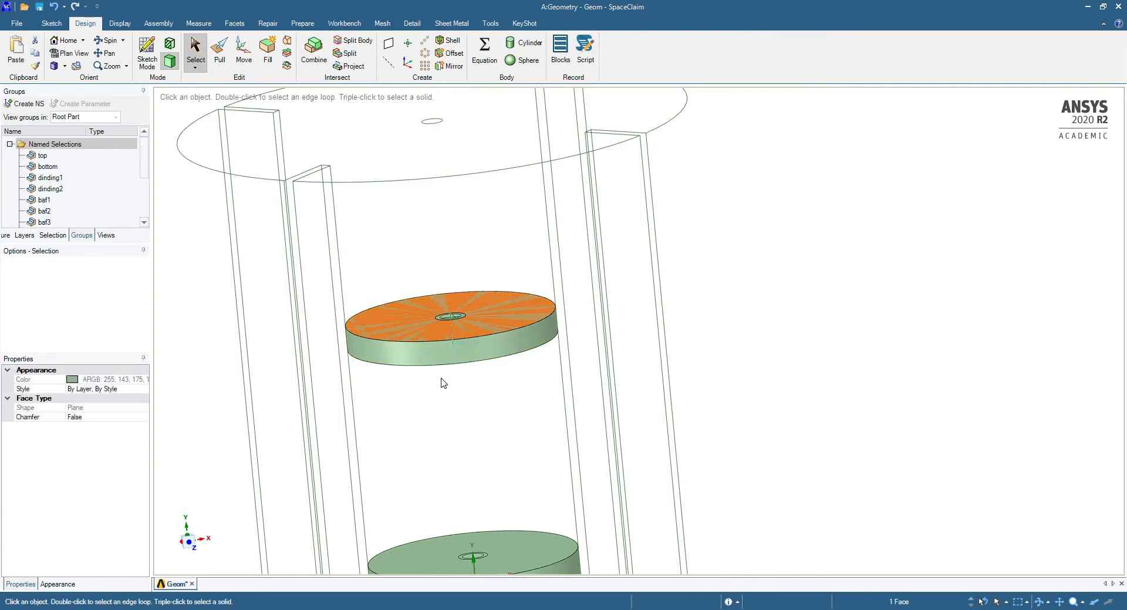
{"action": "middle_click_drag", "start_coordinate": [443, 383], "coordinate": [478, 386]}
Switch to Snipping Tool and mark the rotating zones, shaft edge and tank top in red on the cross-section snip
{"action": "key", "text": "alt+Tab"}
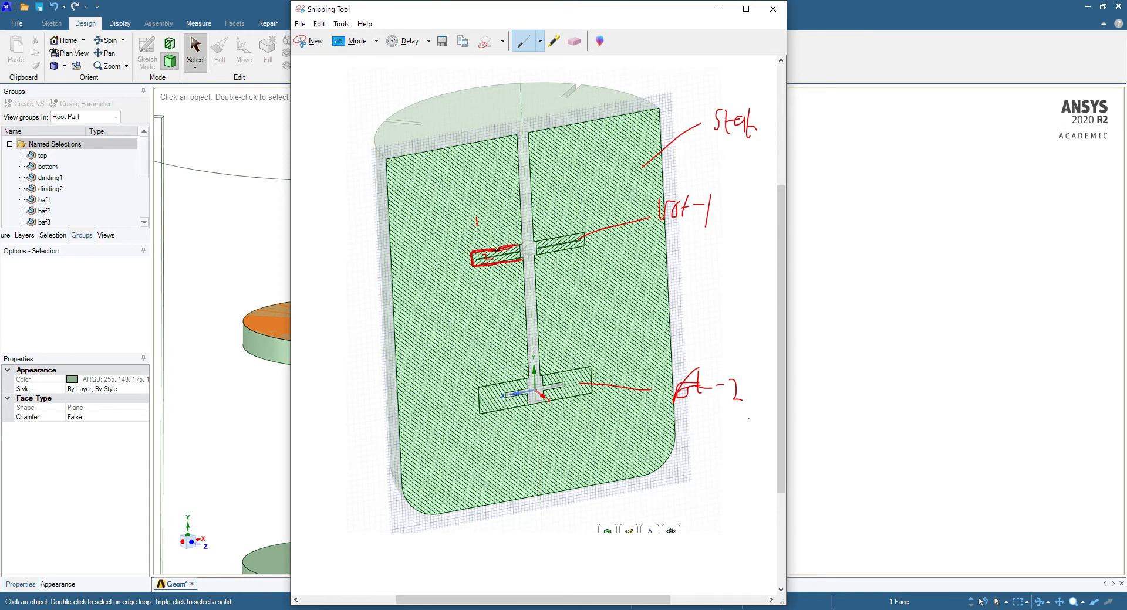
{"action": "left_click_drag", "start_coordinate": [493, 246], "coordinate": [504, 257]}
{"action": "left_click", "coordinate": [498, 376]}
{"action": "left_click_drag", "start_coordinate": [523, 391], "coordinate": [527, 388]}
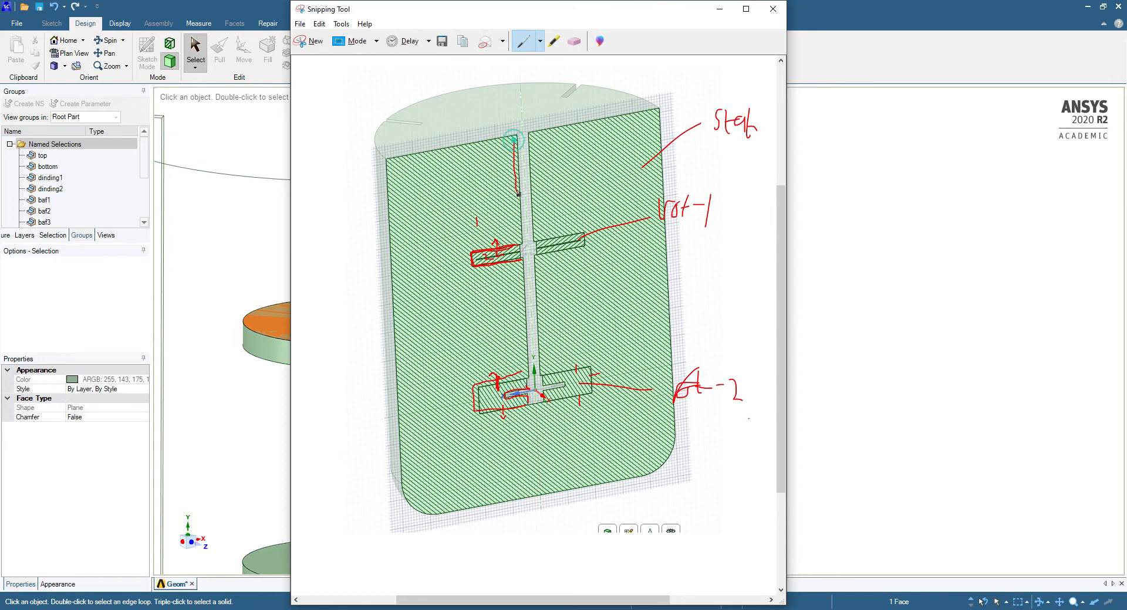
{"action": "left_click_drag", "start_coordinate": [392, 120], "coordinate": [425, 129]}
{"action": "left_click", "coordinate": [719, 8]}
Show all hidden geometry in SpaceClaim and hide the impeller component
{"action": "scroll", "coordinate": [639, 276], "scroll_direction": "down", "scroll_amount": 5}
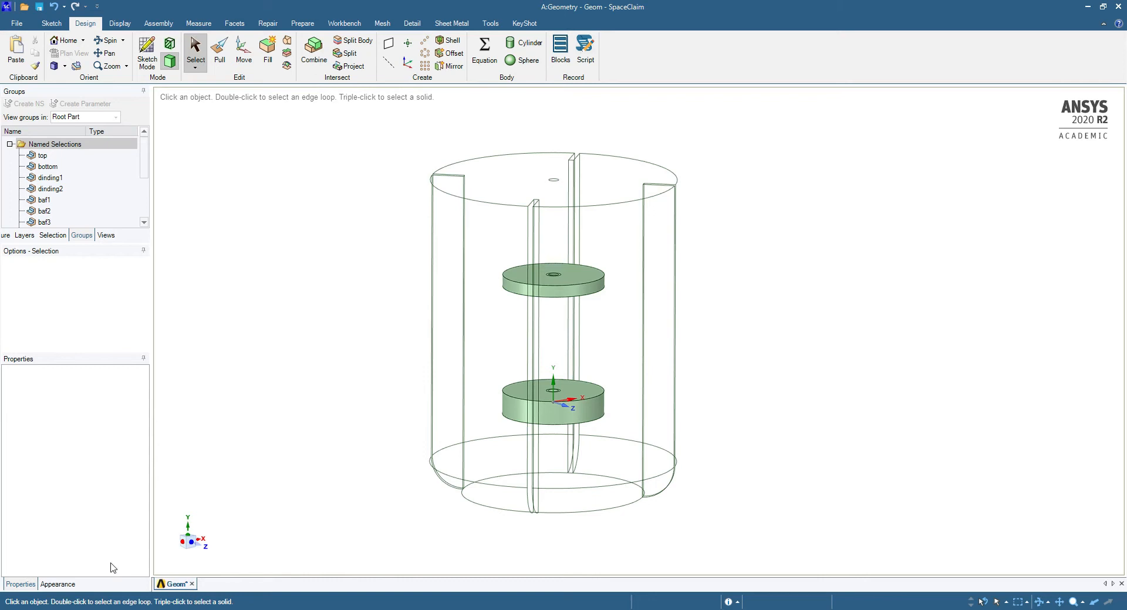
{"action": "left_click", "coordinate": [5, 235]}
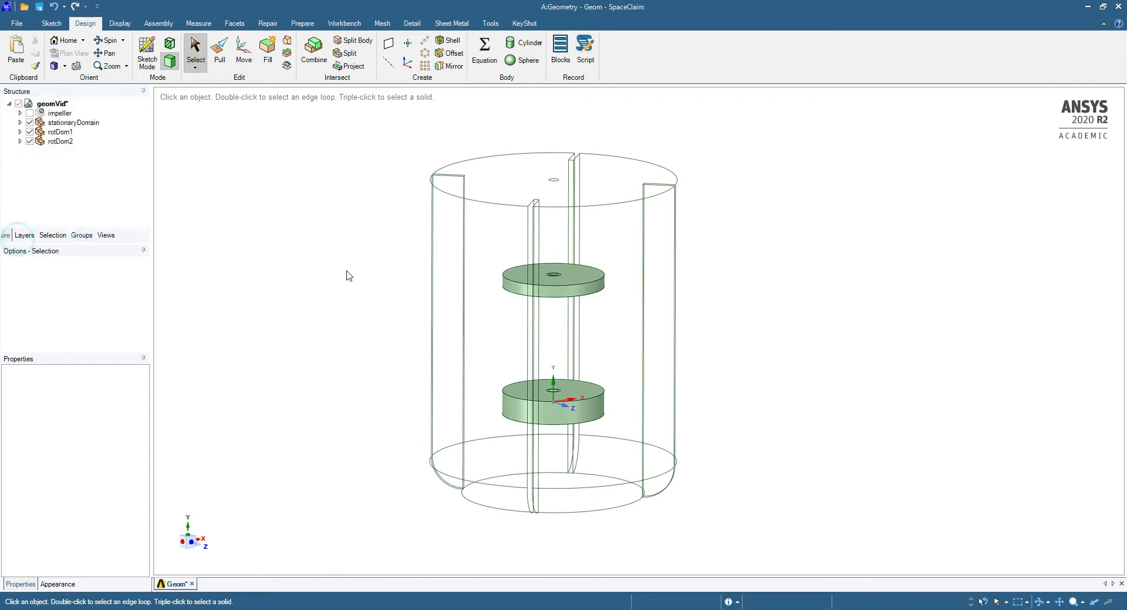
{"action": "right_click", "coordinate": [344, 271]}
{"action": "left_click", "coordinate": [375, 374]}
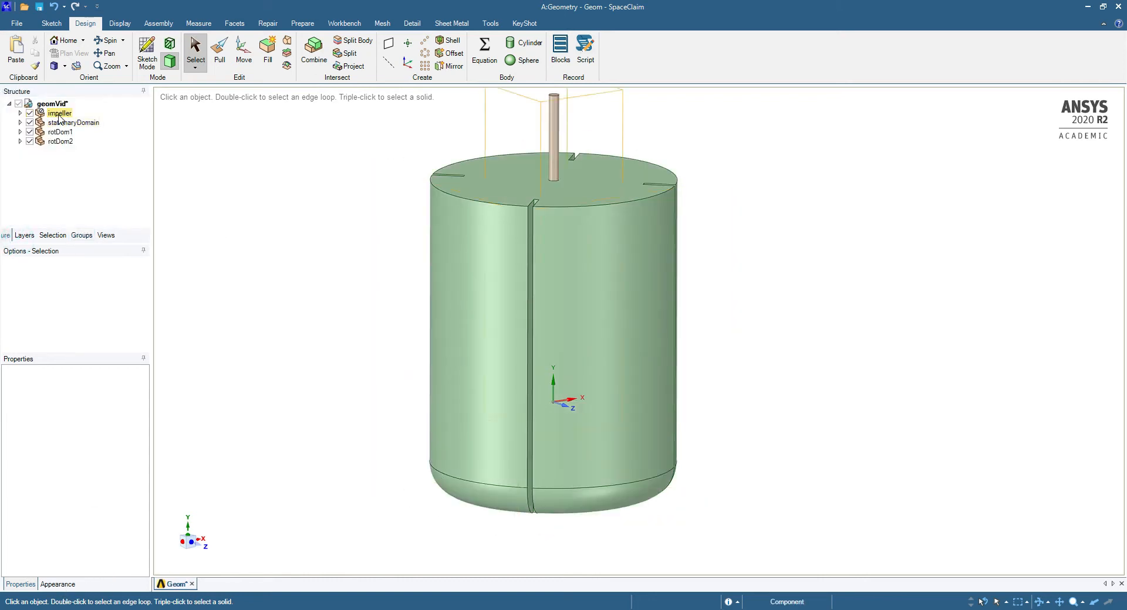
{"action": "left_click", "coordinate": [30, 113]}
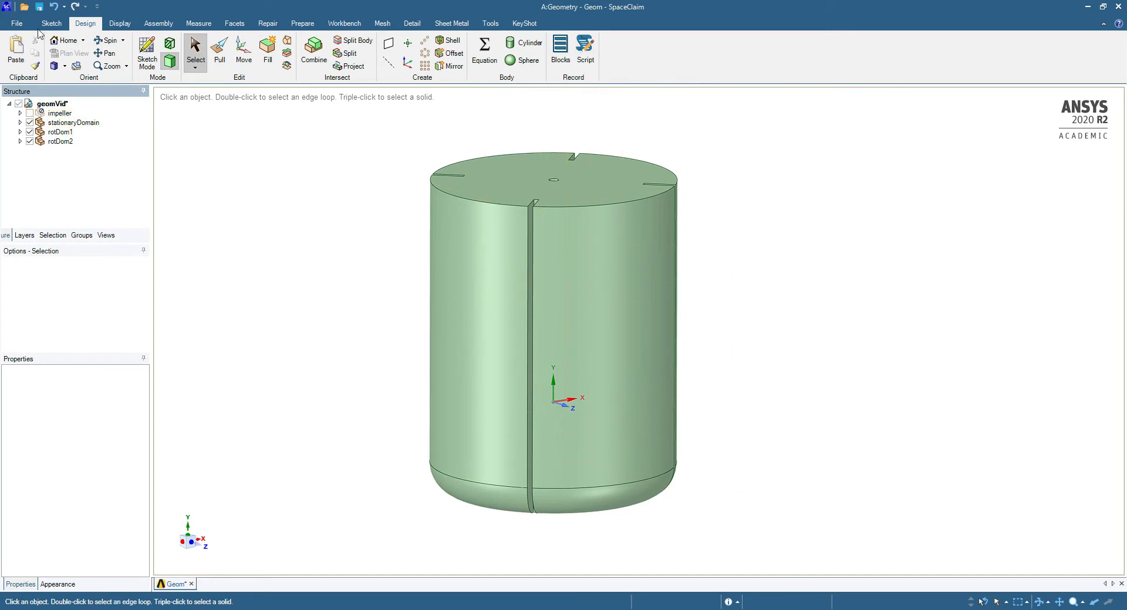
Save the geometry and close SpaceClaim to return to Workbench
{"action": "left_click", "coordinate": [38, 7]}
{"action": "left_click", "coordinate": [1114, 6]}
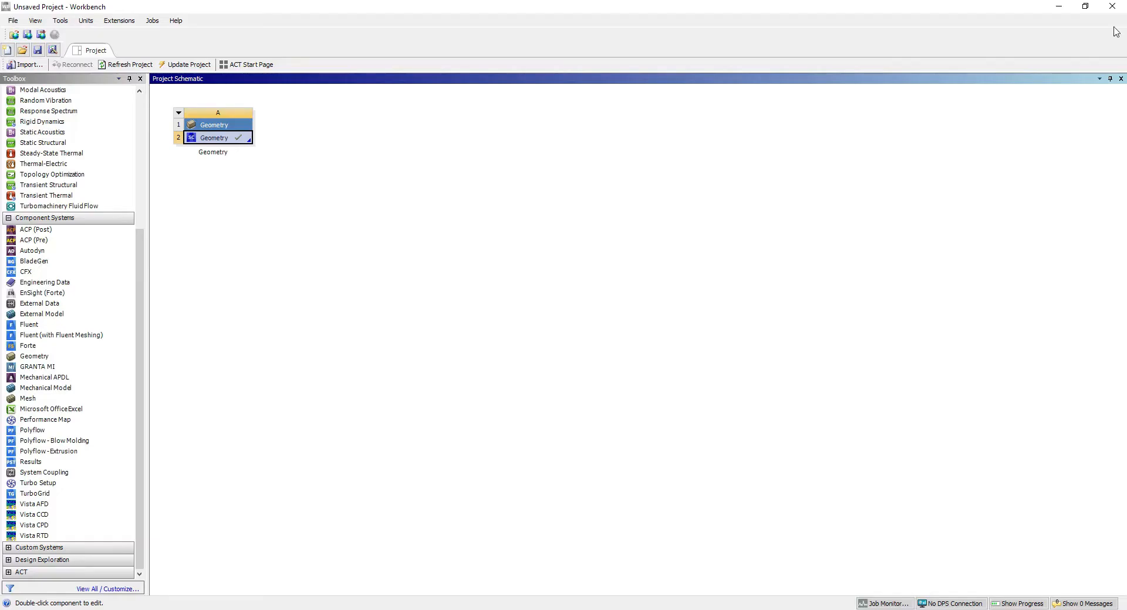
{"action": "left_click", "coordinate": [281, 254]}
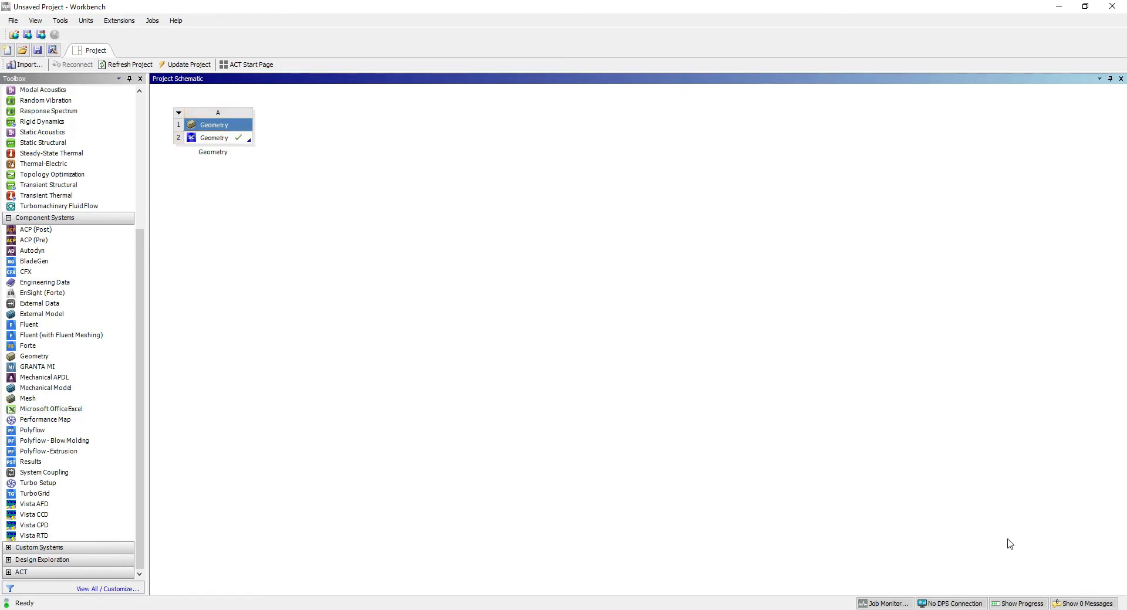
{"action": "left_click", "coordinate": [594, 437]}
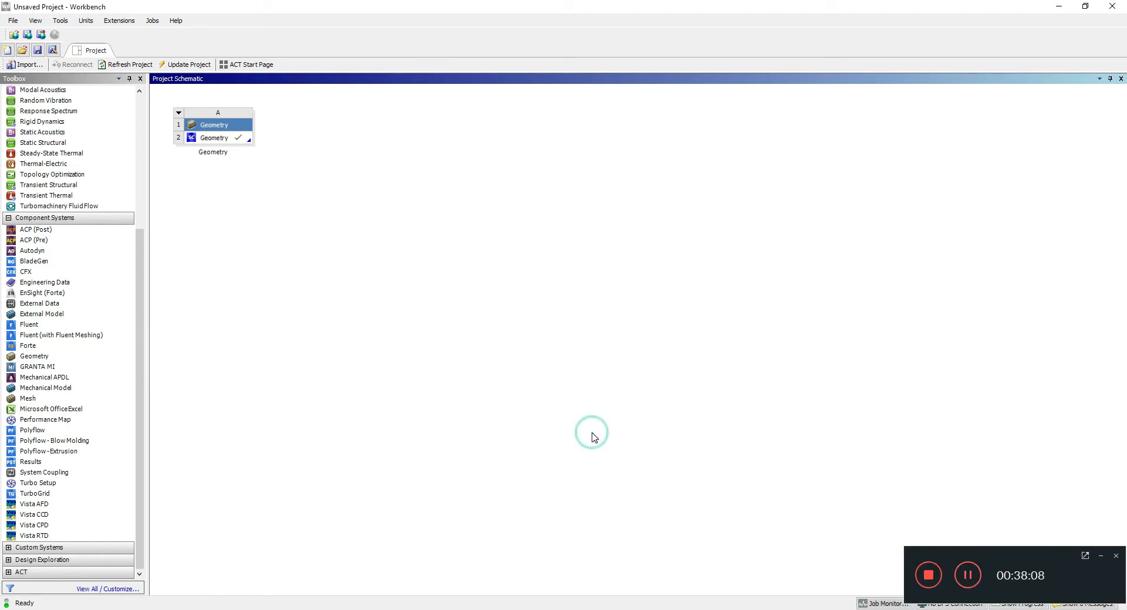
{"action": "left_click", "coordinate": [1101, 558]}
{"action": "left_click", "coordinate": [357, 281]}
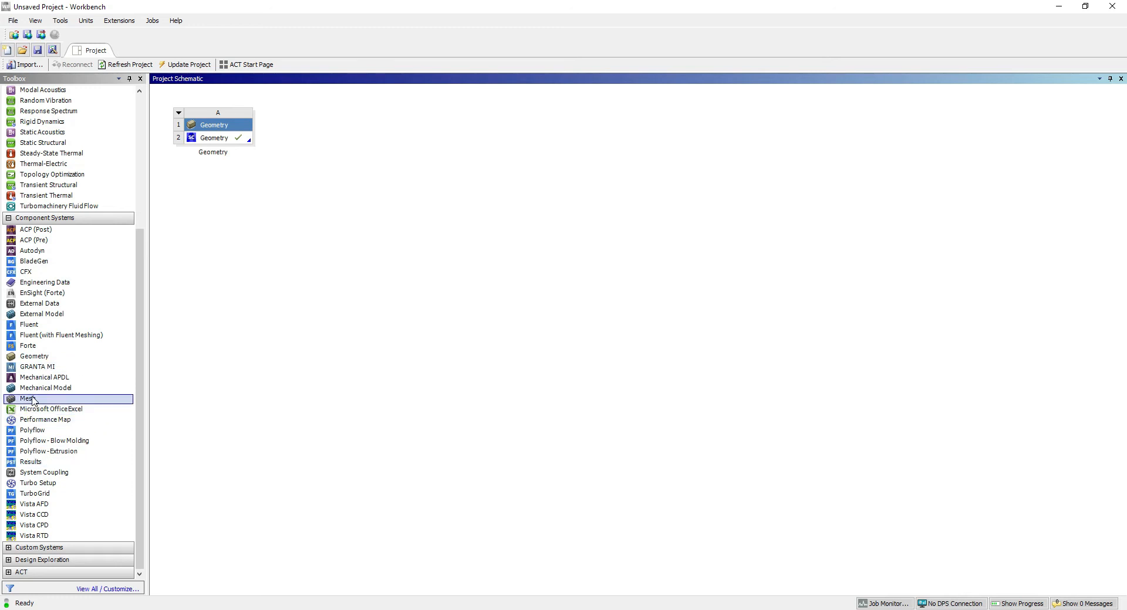
Add a Fluent (with Fluent Meshing) system to the project schematic and link the Geometry cell to its Mesh cell
{"action": "left_click_drag", "start_coordinate": [45, 337], "coordinate": [347, 156]}
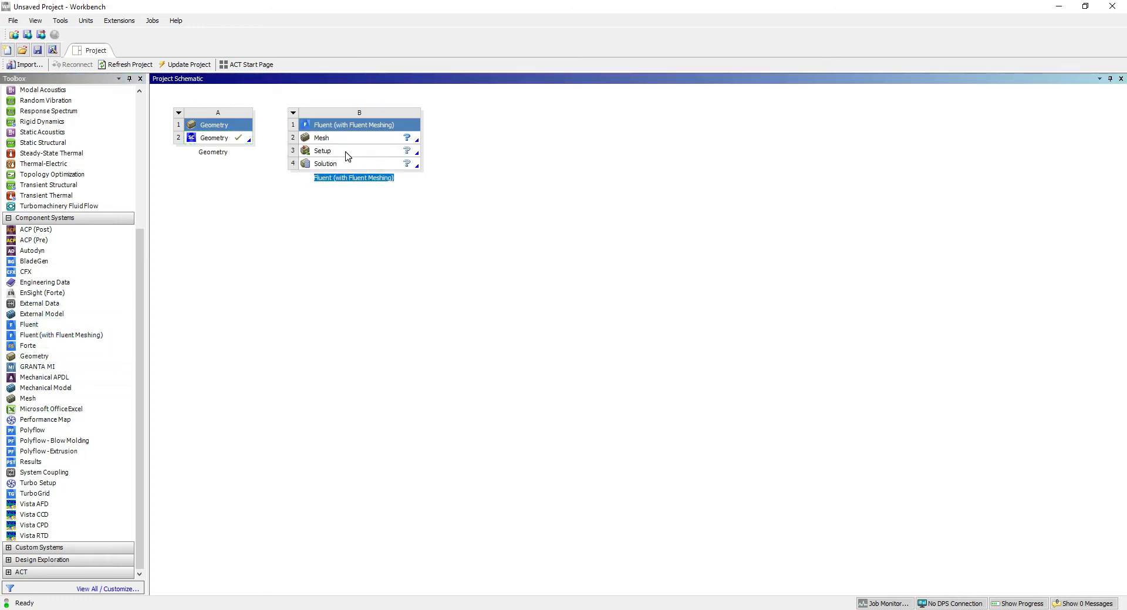
{"action": "left_click_drag", "start_coordinate": [223, 142], "coordinate": [350, 143]}
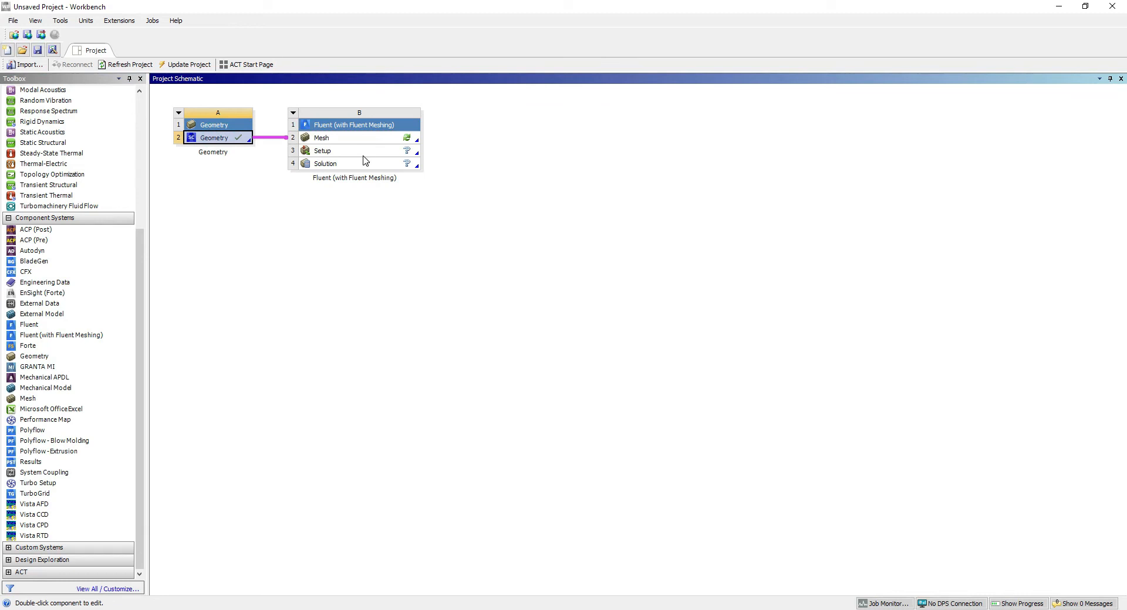
{"action": "left_click", "coordinate": [509, 154]}
Switch to the Geometri slide, then to the cross-section snip, and draw a labelled red height arrow beside the tank
{"action": "left_click", "coordinate": [199, 609]}
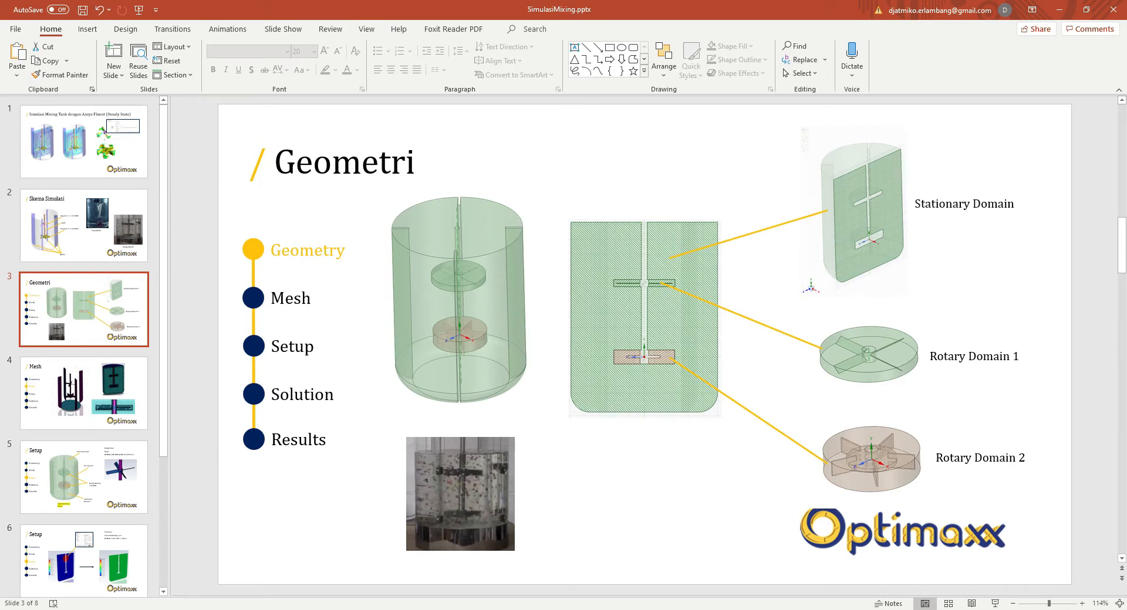
{"action": "key", "text": "alt+Tab"}
{"action": "left_click_drag", "start_coordinate": [357, 160], "coordinate": [357, 517]}
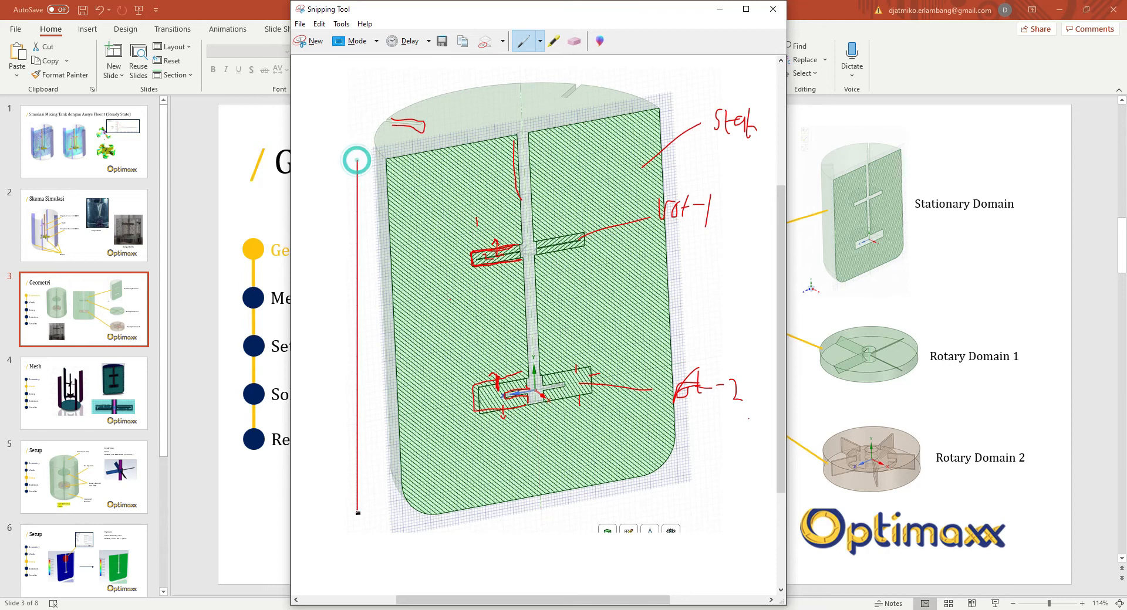
{"action": "left_click_drag", "start_coordinate": [339, 177], "coordinate": [385, 200]}
{"action": "left_click_drag", "start_coordinate": [343, 487], "coordinate": [386, 482]}
{"action": "mouse_move", "coordinate": [299, 293]}
{"action": "left_mouse_down"}
{"action": "mouse_move", "coordinate": [316, 352]}
{"action": "mouse_move", "coordinate": [333, 337]}
{"action": "mouse_move", "coordinate": [320, 359]}
{"action": "left_mouse_up"}
{"action": "mouse_move", "coordinate": [360, 320]}
{"action": "left_mouse_down"}
{"action": "mouse_move", "coordinate": [378, 361]}
{"action": "mouse_move", "coordinate": [458, 370]}
{"action": "left_mouse_up"}
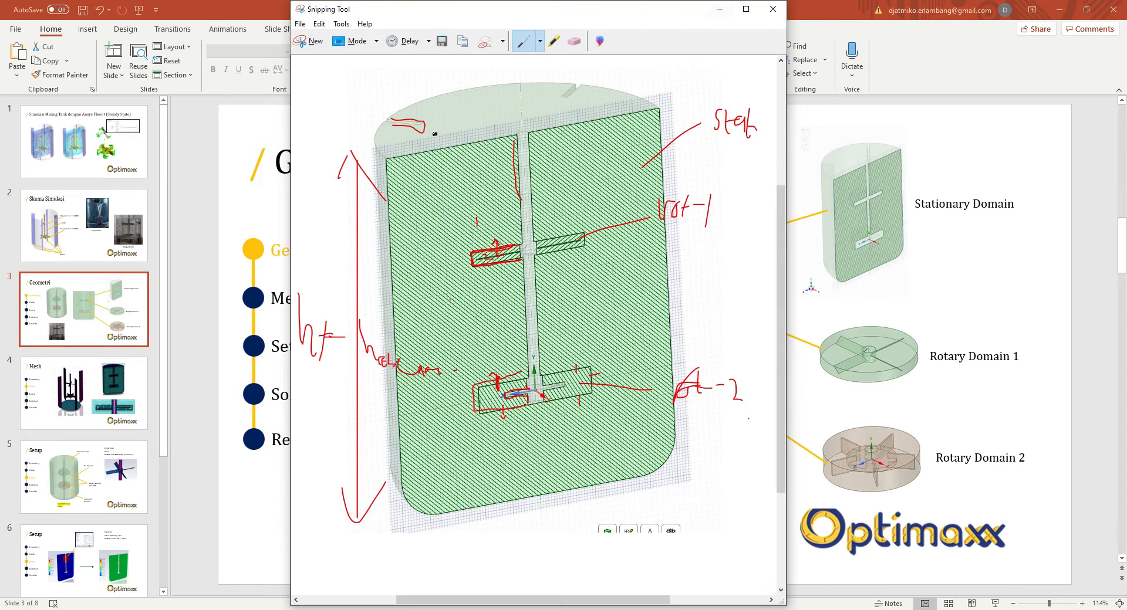
{"action": "left_click", "coordinate": [720, 9]}
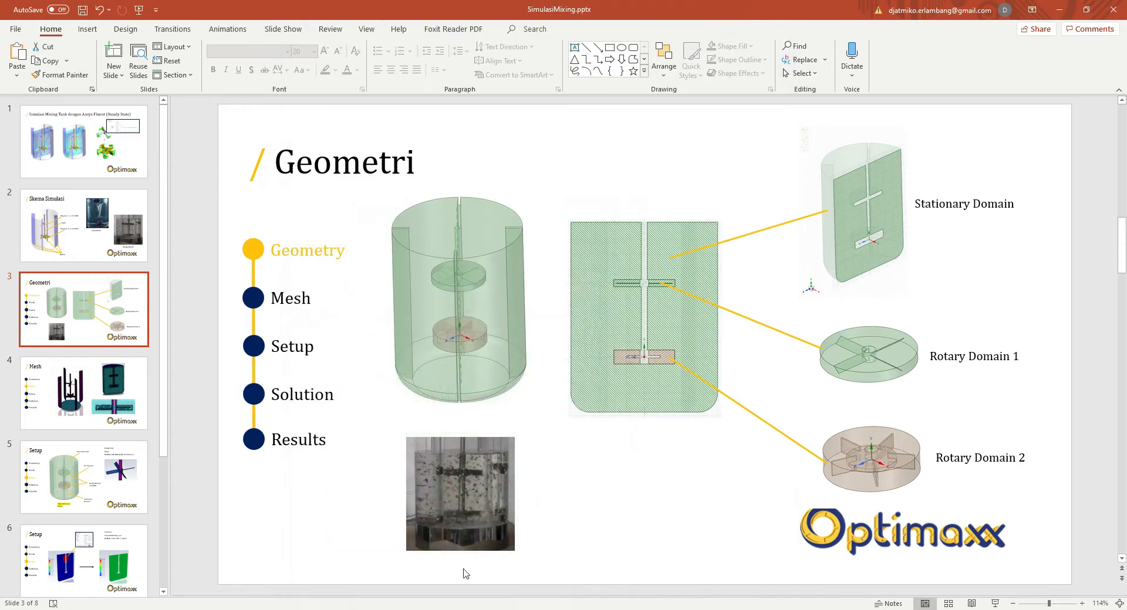
Capture a new snip of the tank photograph on the Geometri slide and mark its height in red
{"action": "left_click", "coordinate": [381, 609]}
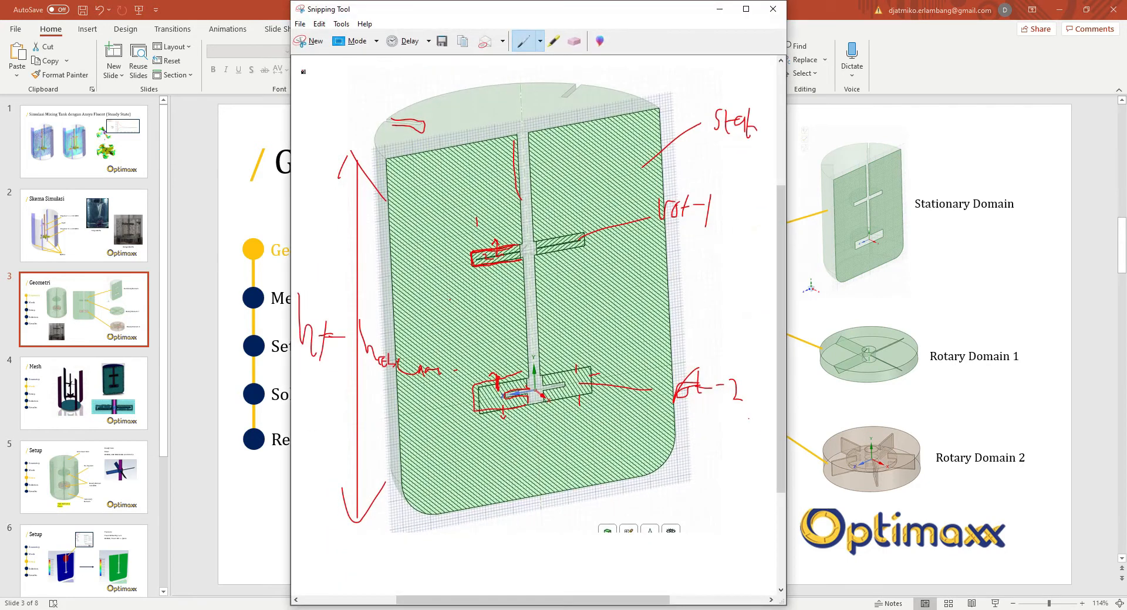
{"action": "left_click", "coordinate": [304, 37]}
{"action": "left_click_drag", "start_coordinate": [402, 444], "coordinate": [494, 540]}
{"action": "mouse_move", "coordinate": [415, 524]}
{"action": "left_mouse_down"}
{"action": "mouse_move", "coordinate": [407, 456]}
{"action": "mouse_move", "coordinate": [450, 445]}
{"action": "left_mouse_up"}
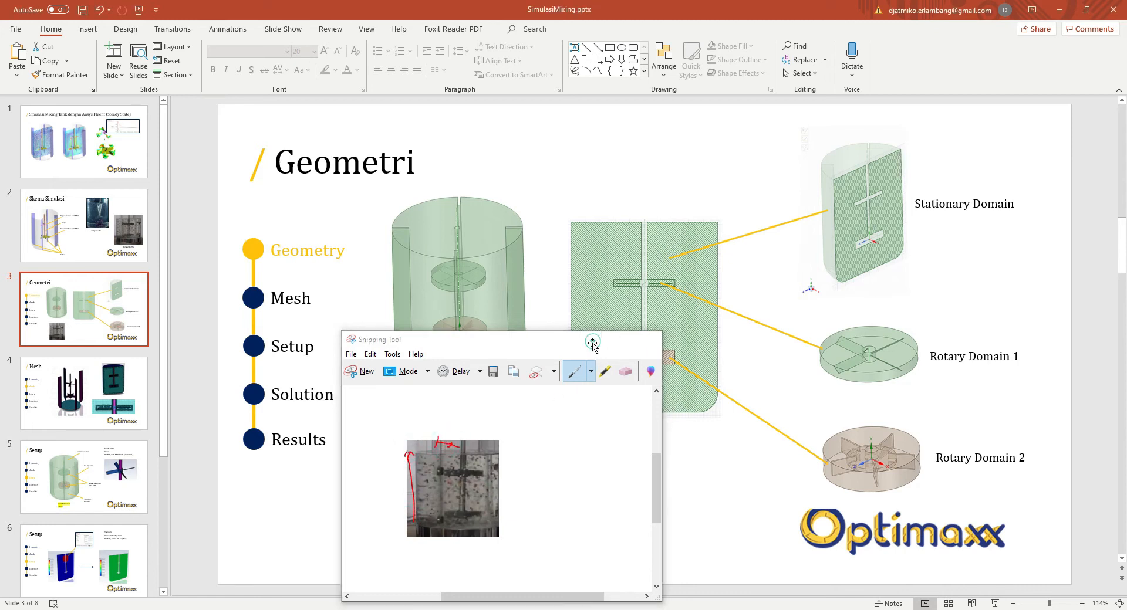
Return to Workbench and start Fluent Meshing from the Mesh cell with double precision, 4 meshing processes and 4 solver processes
{"action": "left_click", "coordinate": [595, 339]}
{"action": "left_click", "coordinate": [262, 609]}
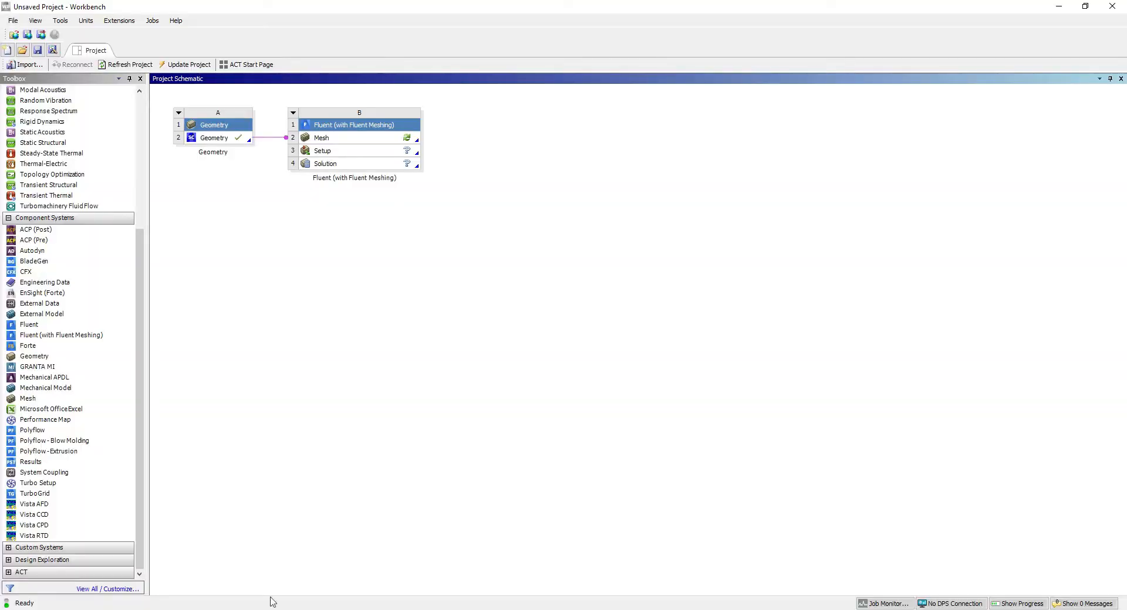
{"action": "double_click", "coordinate": [326, 140]}
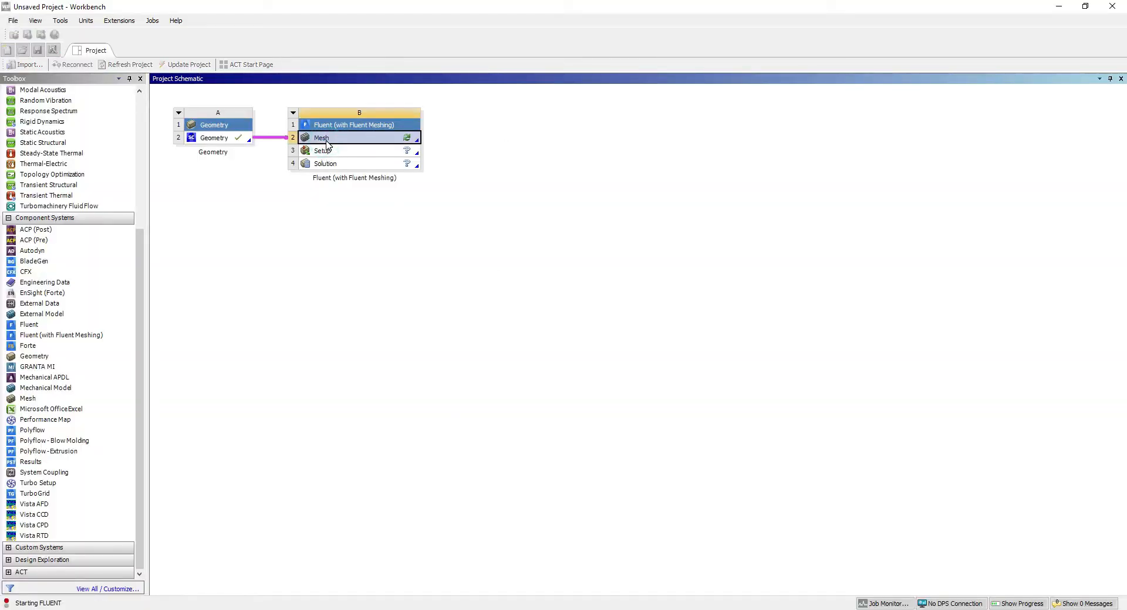
{"action": "left_click", "coordinate": [686, 336]}
{"action": "left_click", "coordinate": [687, 336]}
{"action": "left_click", "coordinate": [687, 337]}
{"action": "left_click", "coordinate": [558, 272]}
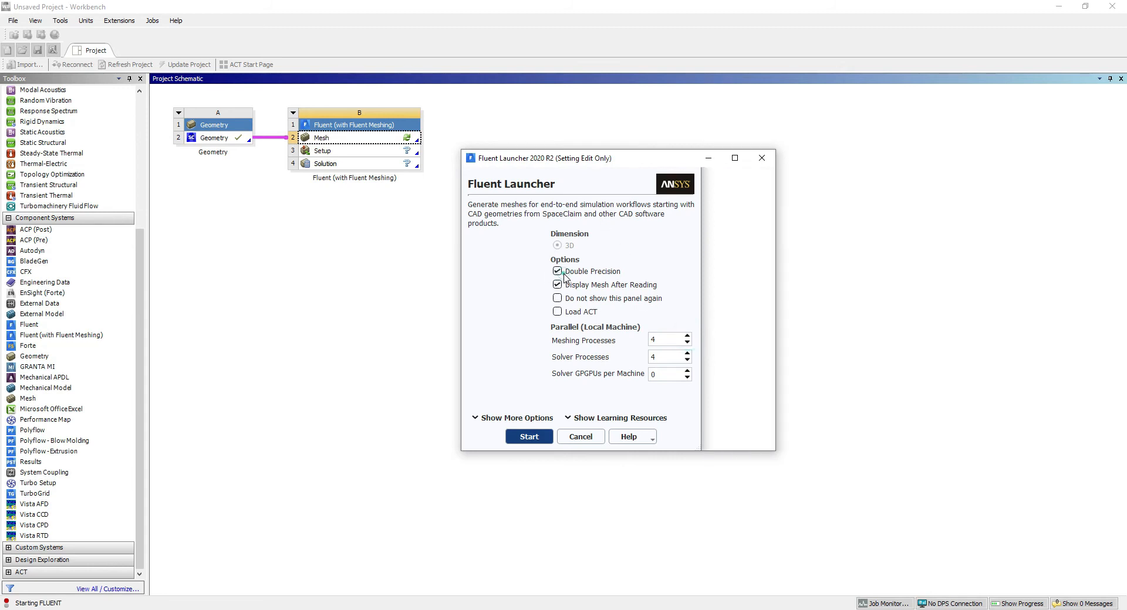
{"action": "left_click", "coordinate": [529, 438]}
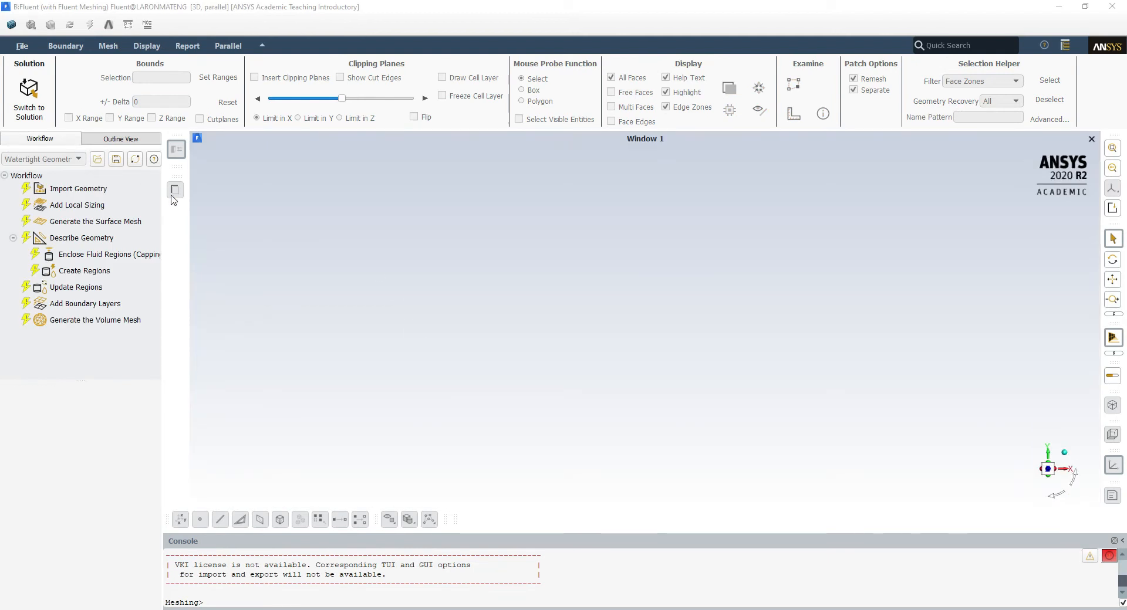
Import the linked CAD geometry in metres, widen the workflow area, and continue without local sizing
{"action": "left_click", "coordinate": [78, 189]}
{"action": "left_click", "coordinate": [49, 593]}
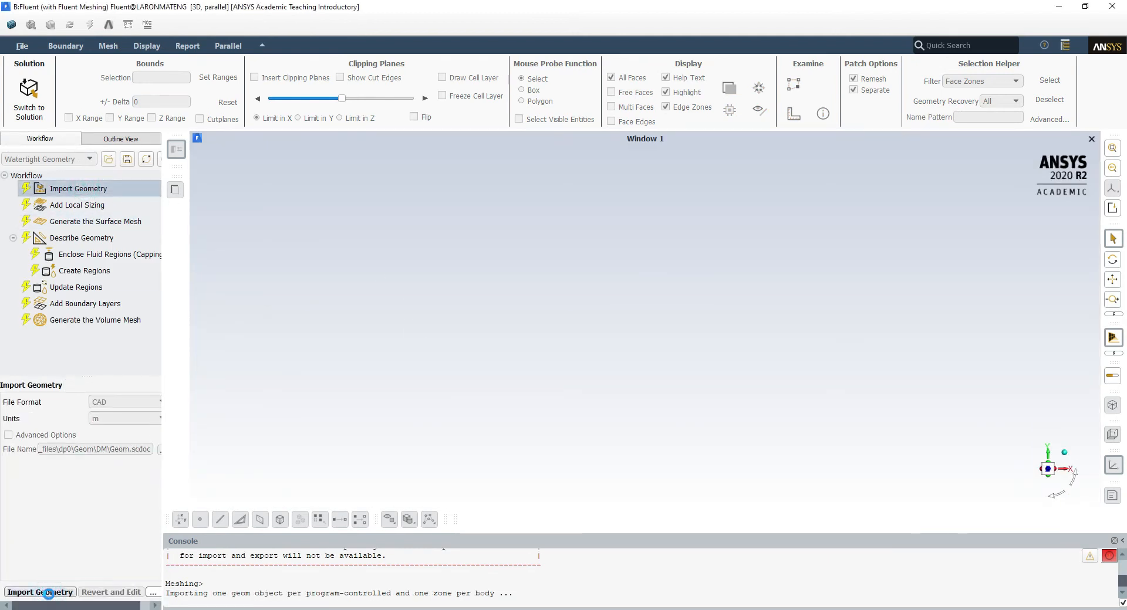
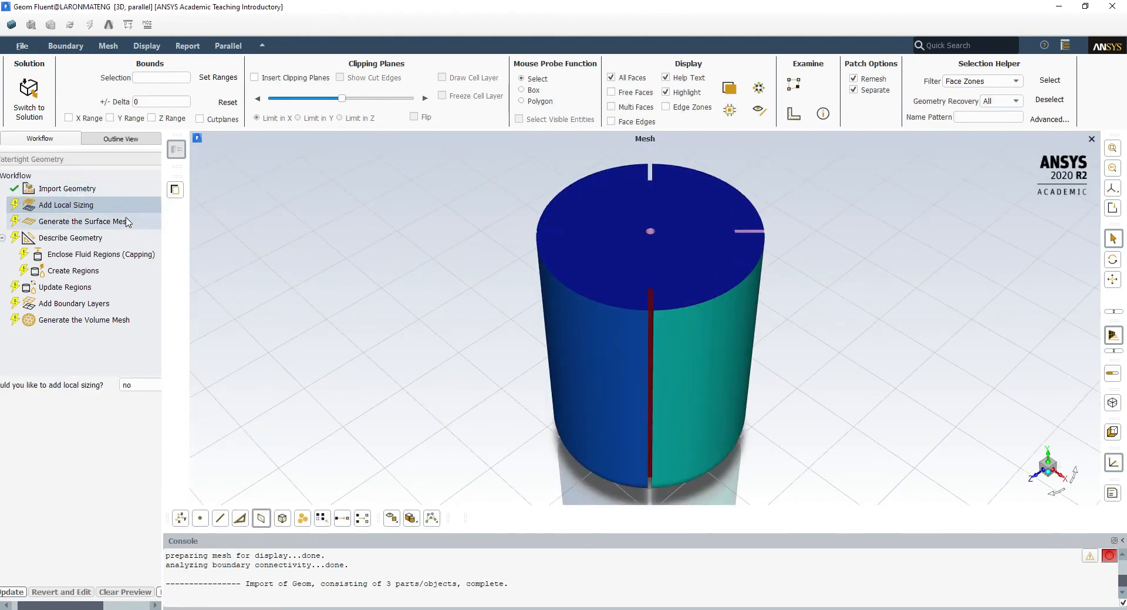
{"action": "left_click_drag", "start_coordinate": [294, 8], "coordinate": [315, 2]}
{"action": "left_click_drag", "start_coordinate": [165, 305], "coordinate": [284, 303]}
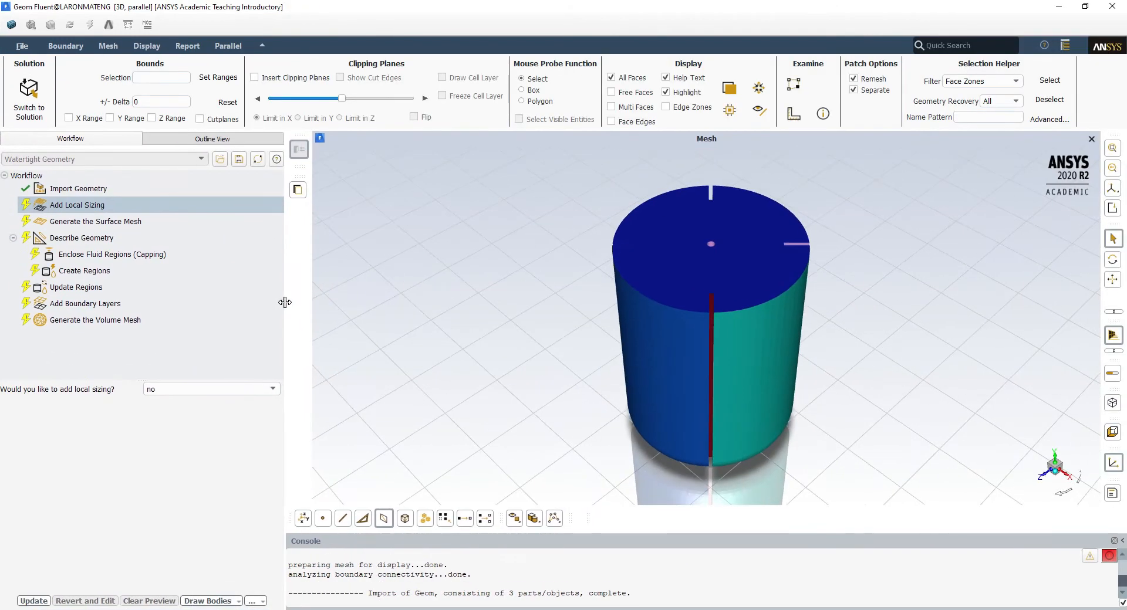
{"action": "mouse_move", "coordinate": [33, 391]}
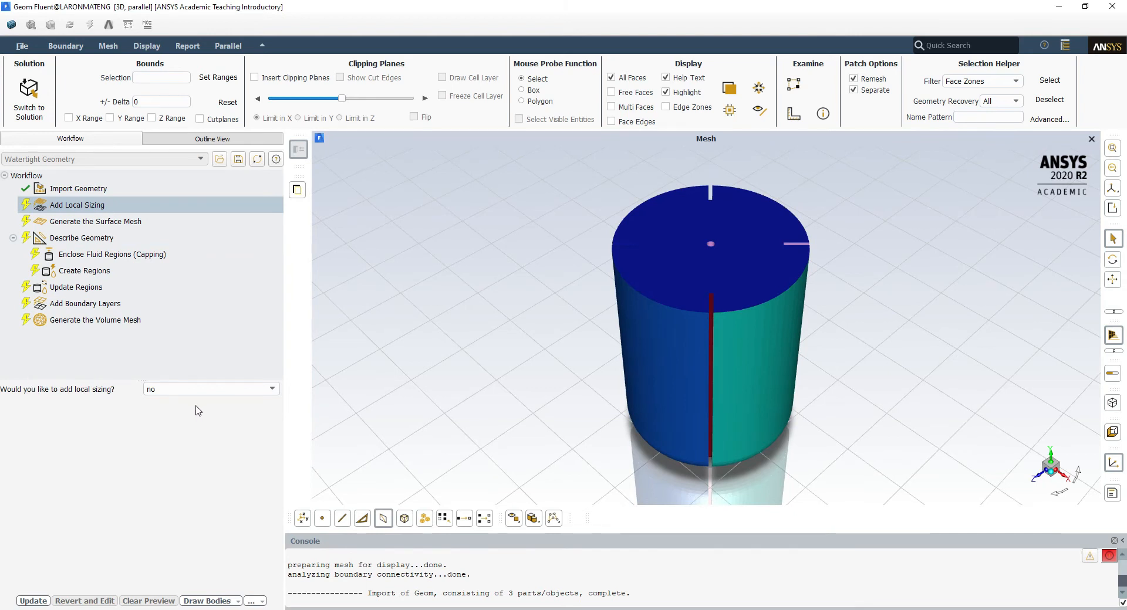
{"action": "left_click", "coordinate": [33, 601]}
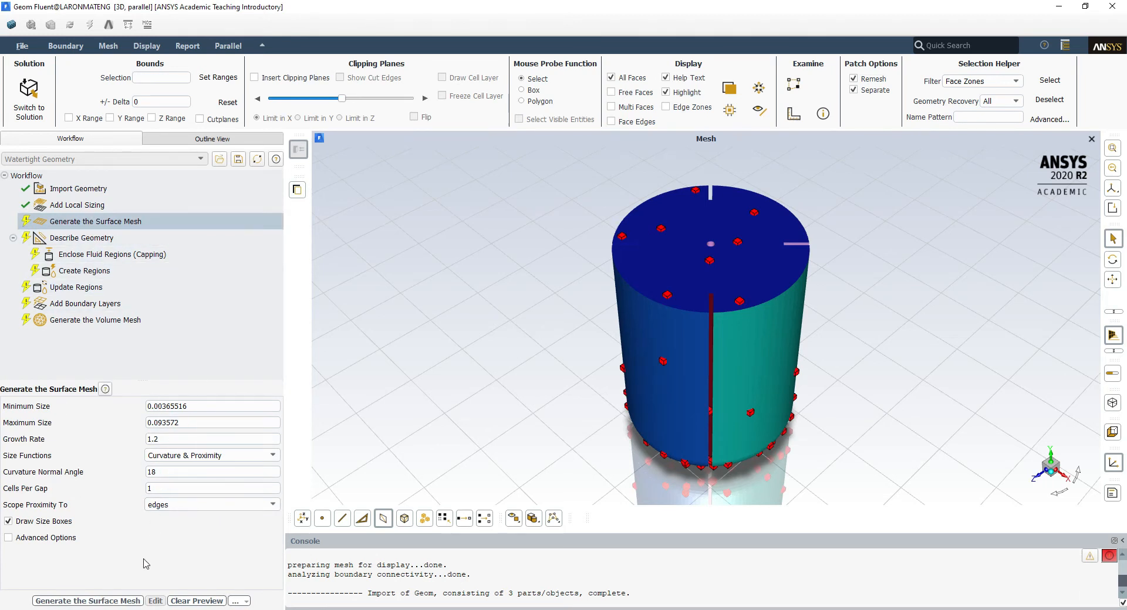
Generate the surface mesh with the default sizes and describe the geometry as only fluid regions with no voids
{"action": "left_click", "coordinate": [92, 601]}
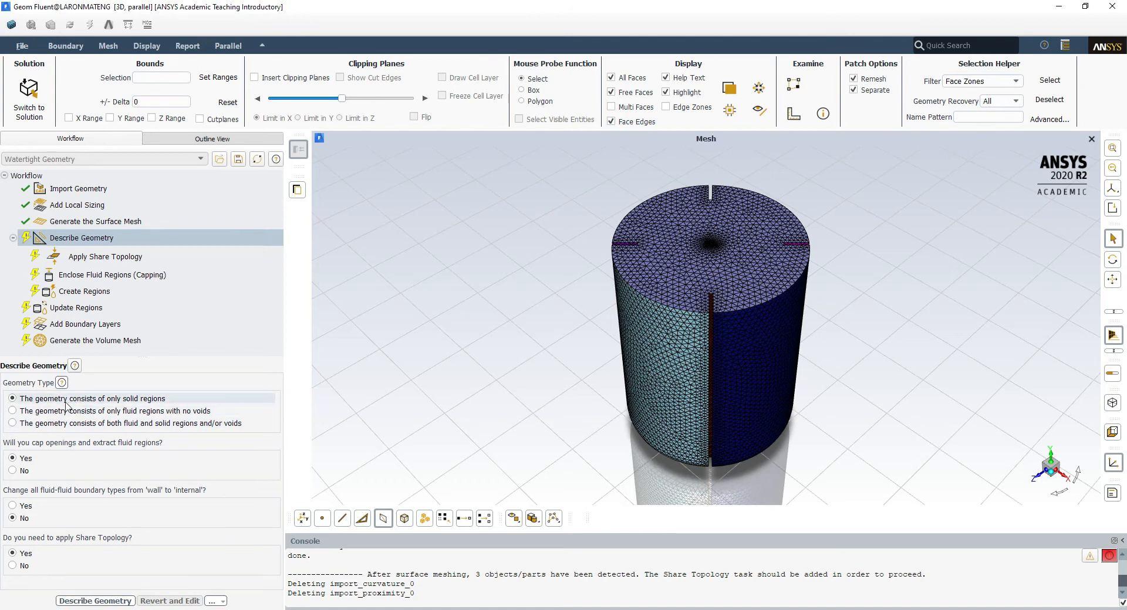
{"action": "left_click", "coordinate": [128, 410]}
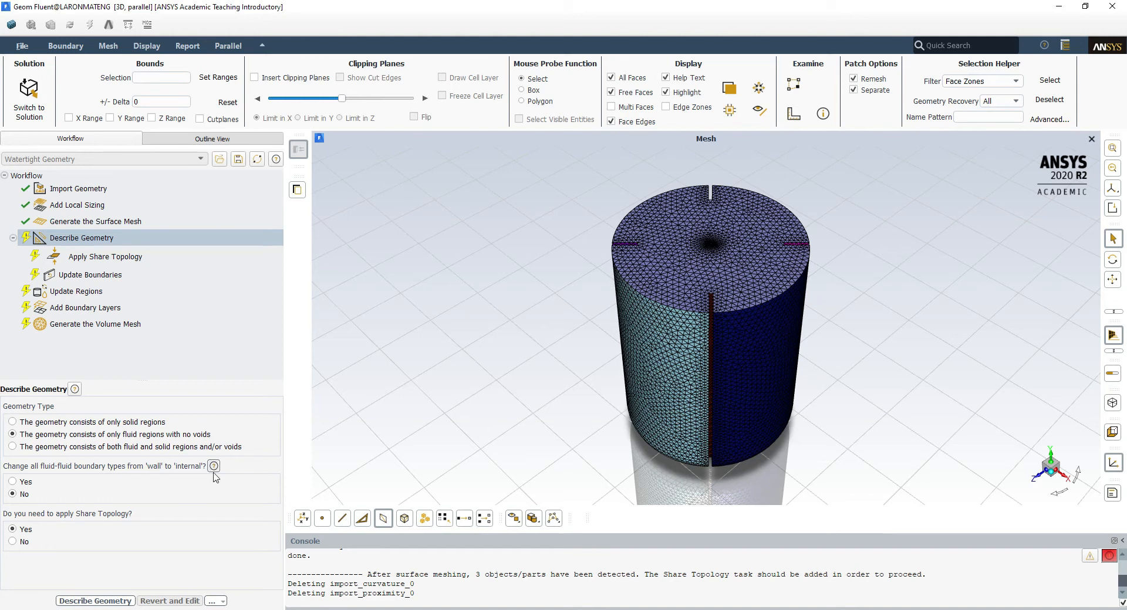
Switch to the Geometri slide and capture a new snip of the tank cross-section showing both rotary domains
{"action": "left_click", "coordinate": [293, 609]}
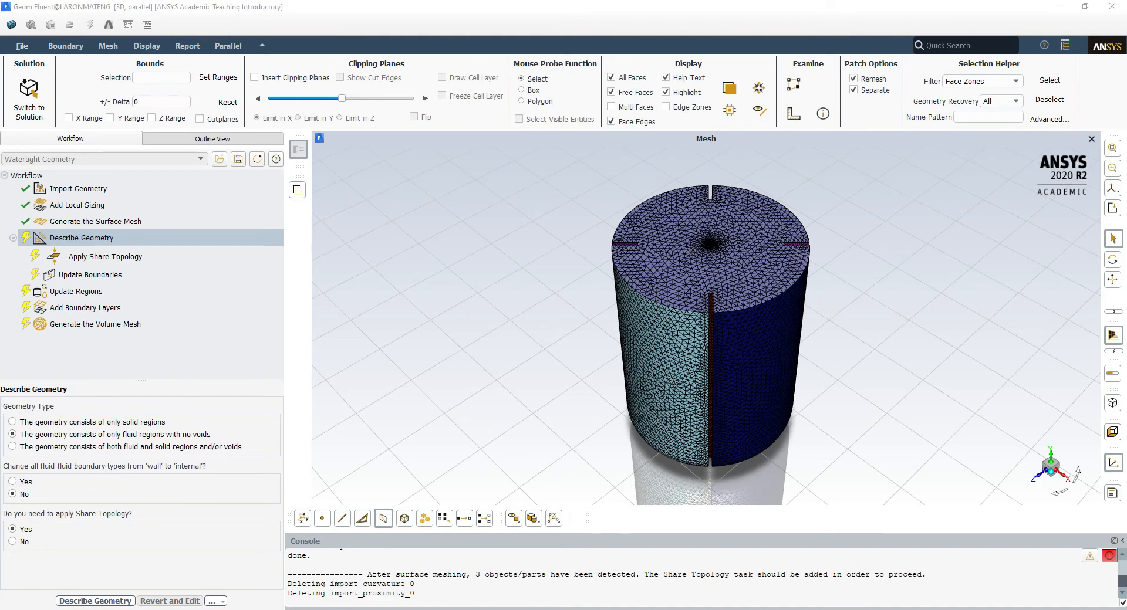
{"action": "left_click", "coordinate": [294, 609]}
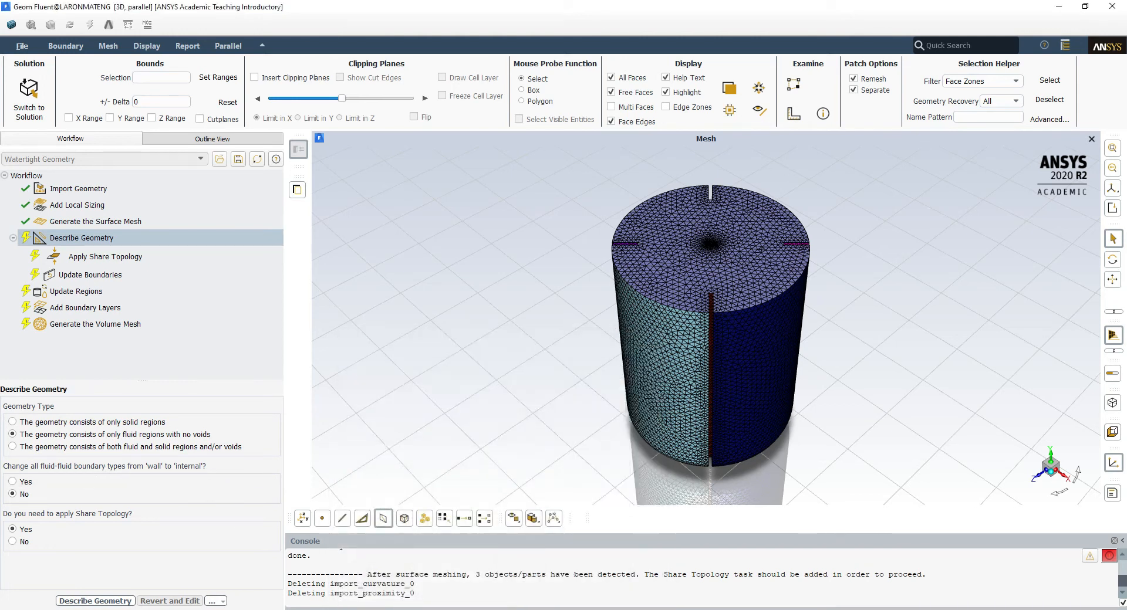
{"action": "left_click", "coordinate": [369, 609]}
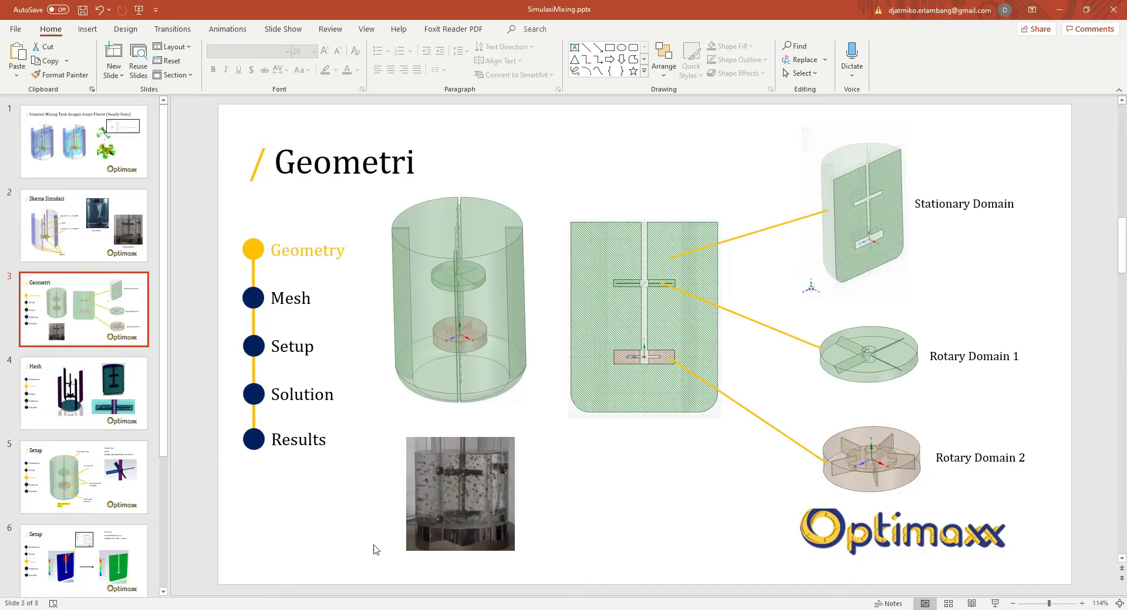
{"action": "left_click", "coordinate": [405, 609]}
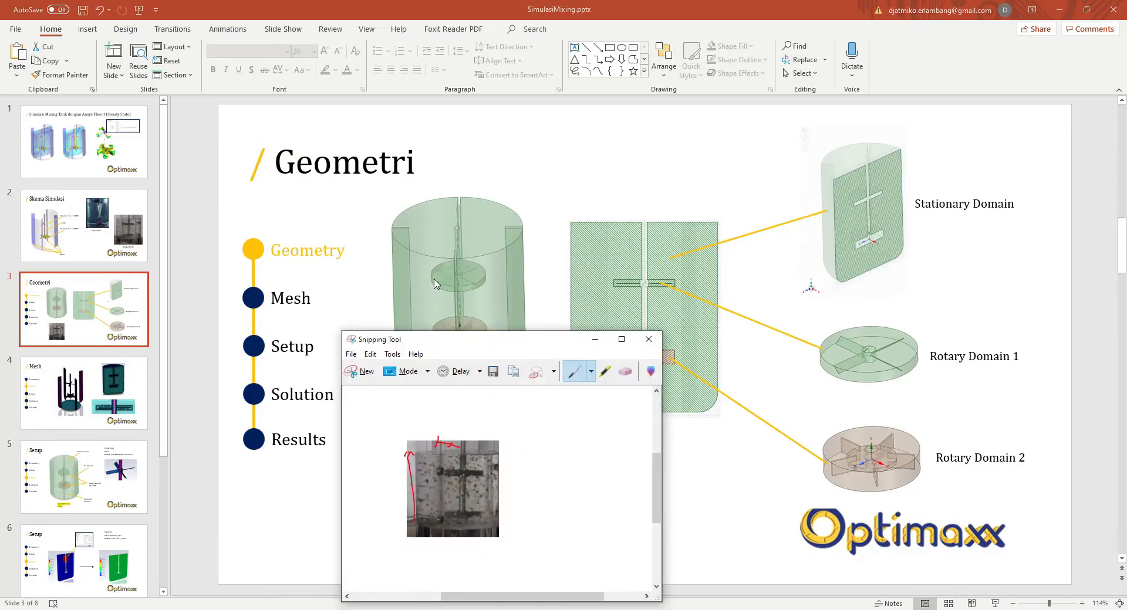
{"action": "left_click", "coordinate": [362, 373]}
{"action": "left_click_drag", "start_coordinate": [590, 269], "coordinate": [747, 400]}
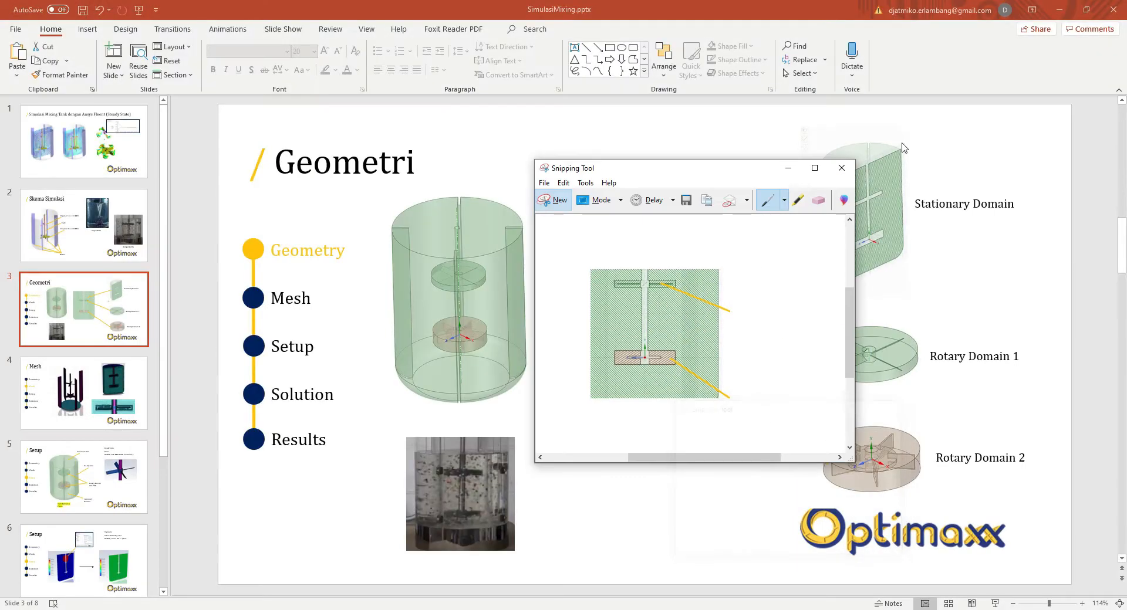
Outline the upper rotary domain's boundary in red on the snip and add a handwritten label beneath it
{"action": "mouse_move", "coordinate": [641, 281]}
{"action": "left_mouse_down"}
{"action": "mouse_move", "coordinate": [621, 284]}
{"action": "mouse_move", "coordinate": [641, 288]}
{"action": "left_mouse_up"}
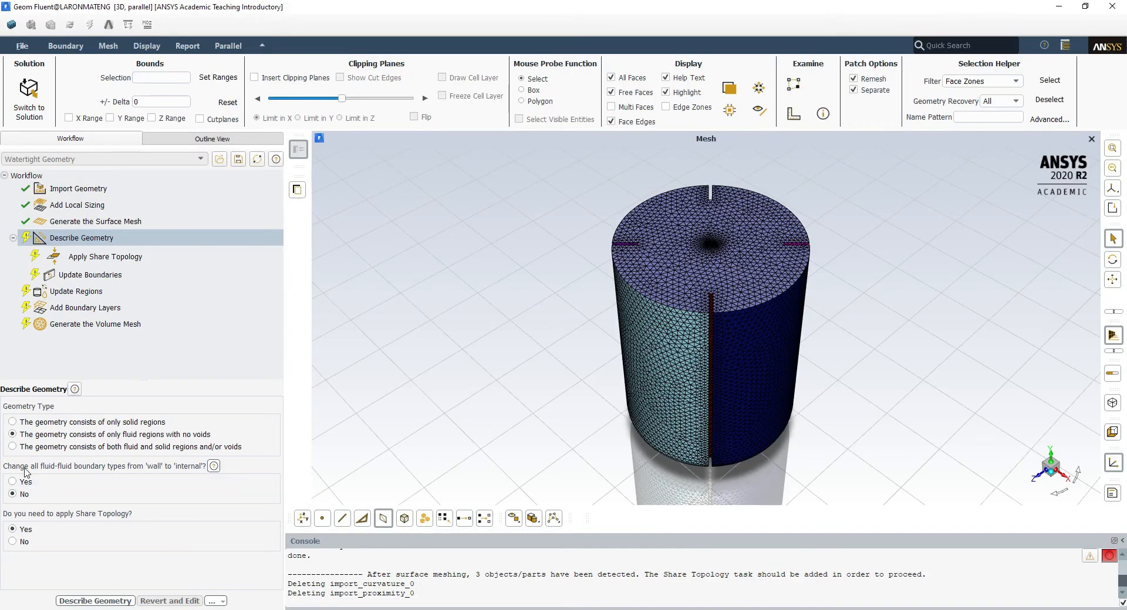
{"action": "left_click", "coordinate": [1058, 7]}
{"action": "mouse_move", "coordinate": [616, 300]}
{"action": "left_mouse_down"}
{"action": "mouse_move", "coordinate": [614, 320]}
{"action": "mouse_move", "coordinate": [627, 311]}
{"action": "mouse_move", "coordinate": [620, 326]}
{"action": "left_mouse_up"}
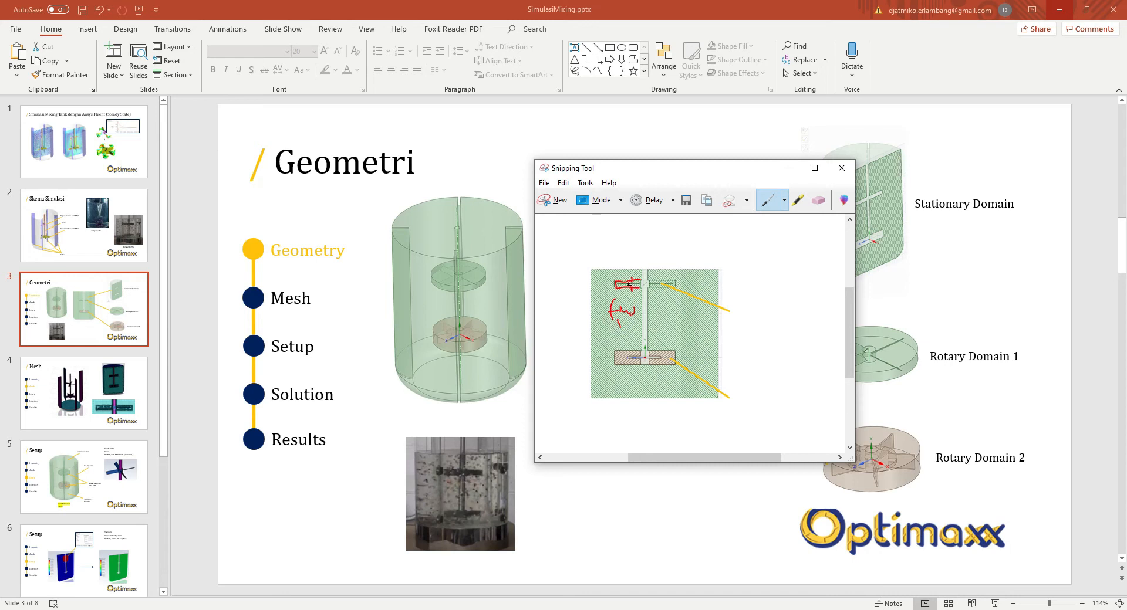
{"action": "left_click_drag", "start_coordinate": [627, 282], "coordinate": [641, 280]}
Return to Fluent Meshing and choose to change all fluid-fluid boundary types from wall to internal
{"action": "left_click", "coordinate": [1059, 9]}
{"action": "left_click", "coordinate": [261, 609]}
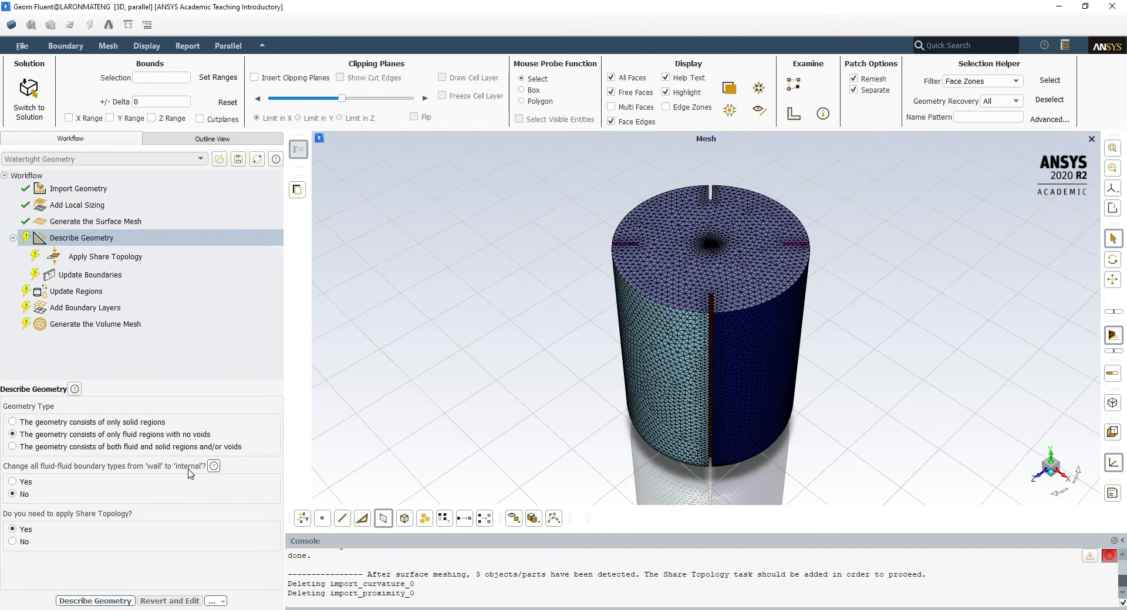
{"action": "left_click", "coordinate": [12, 483]}
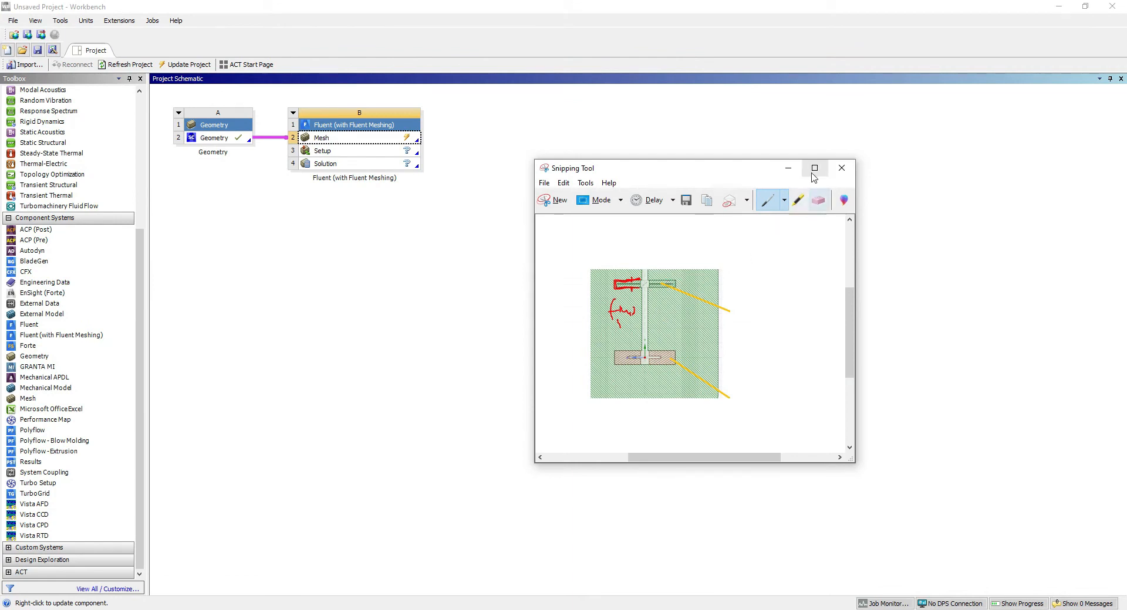
Fit the snip to half the screen and sketch an internal boundary with an arrow crossing from domain 1 to domain 2
{"action": "key", "text": "super+Left"}
{"action": "left_click_drag", "start_coordinate": [357, 166], "coordinate": [358, 131]}
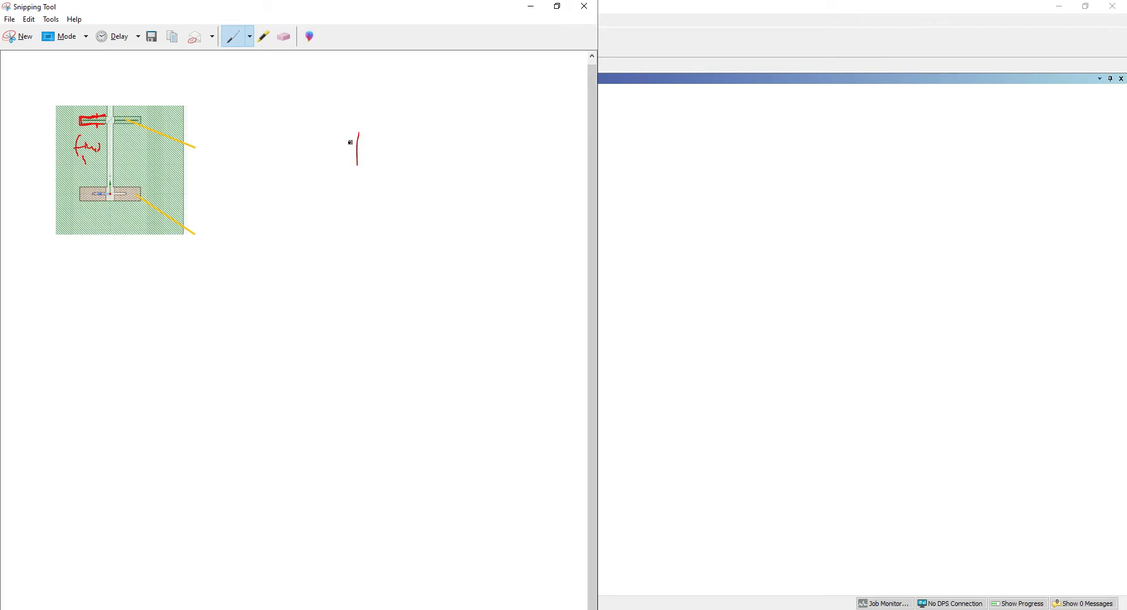
{"action": "mouse_move", "coordinate": [306, 141]}
{"action": "left_mouse_down"}
{"action": "mouse_move", "coordinate": [321, 147]}
{"action": "mouse_move", "coordinate": [319, 164]}
{"action": "left_mouse_up"}
{"action": "left_click_drag", "start_coordinate": [418, 146], "coordinate": [420, 148]}
{"action": "left_click_drag", "start_coordinate": [421, 135], "coordinate": [422, 149]}
{"action": "mouse_move", "coordinate": [423, 142]}
{"action": "left_mouse_down"}
{"action": "mouse_move", "coordinate": [439, 150]}
{"action": "mouse_move", "coordinate": [431, 166]}
{"action": "left_mouse_up"}
{"action": "left_click_drag", "start_coordinate": [339, 148], "coordinate": [377, 148]}
{"action": "mouse_move", "coordinate": [372, 143]}
{"action": "left_mouse_down"}
{"action": "mouse_move", "coordinate": [372, 157]}
{"action": "mouse_move", "coordinate": [360, 131]}
{"action": "mouse_move", "coordinate": [361, 173]}
{"action": "left_mouse_up"}
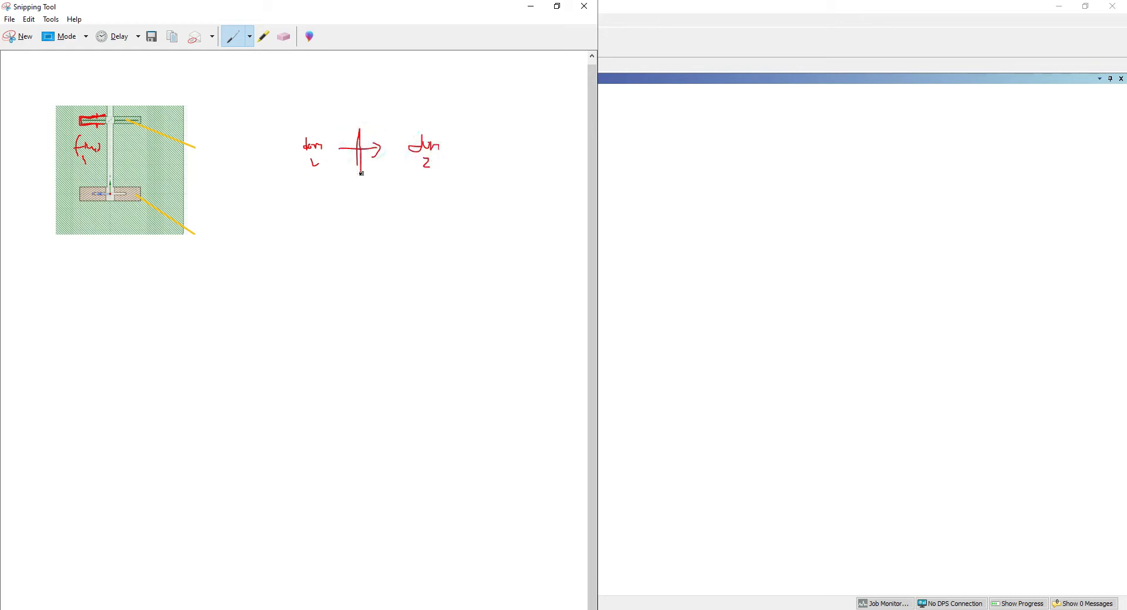
{"action": "left_click_drag", "start_coordinate": [356, 110], "coordinate": [374, 111]}
{"action": "left_click", "coordinate": [356, 107]}
{"action": "left_click_drag", "start_coordinate": [373, 114], "coordinate": [411, 119]}
Sketch a second pair of domains separated by a line labelled "wall", with an arrow turning back at the wall
{"action": "left_click_drag", "start_coordinate": [364, 196], "coordinate": [370, 231]}
{"action": "left_click_drag", "start_coordinate": [304, 210], "coordinate": [335, 209]}
{"action": "left_click_drag", "start_coordinate": [419, 191], "coordinate": [422, 208]}
{"action": "left_click_drag", "start_coordinate": [429, 206], "coordinate": [441, 211]}
{"action": "mouse_move", "coordinate": [354, 187]}
{"action": "left_mouse_down"}
{"action": "mouse_move", "coordinate": [373, 178]}
{"action": "mouse_move", "coordinate": [379, 193]}
{"action": "left_mouse_up"}
{"action": "mouse_move", "coordinate": [313, 217]}
{"action": "left_mouse_down"}
{"action": "mouse_move", "coordinate": [352, 215]}
{"action": "mouse_move", "coordinate": [346, 254]}
{"action": "left_mouse_up"}
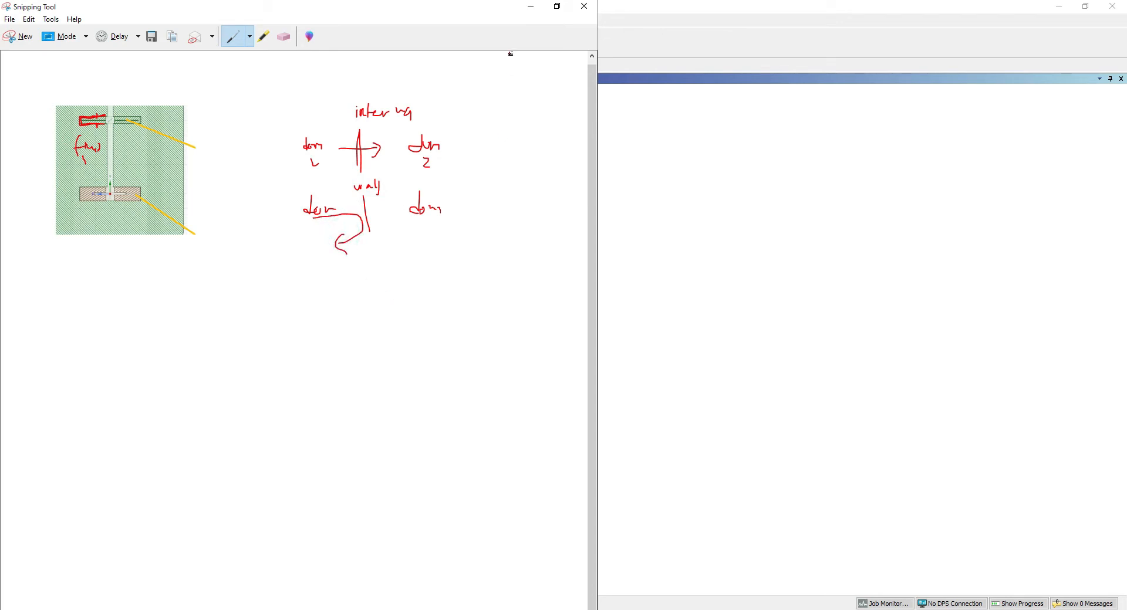
{"action": "left_click", "coordinate": [531, 6]}
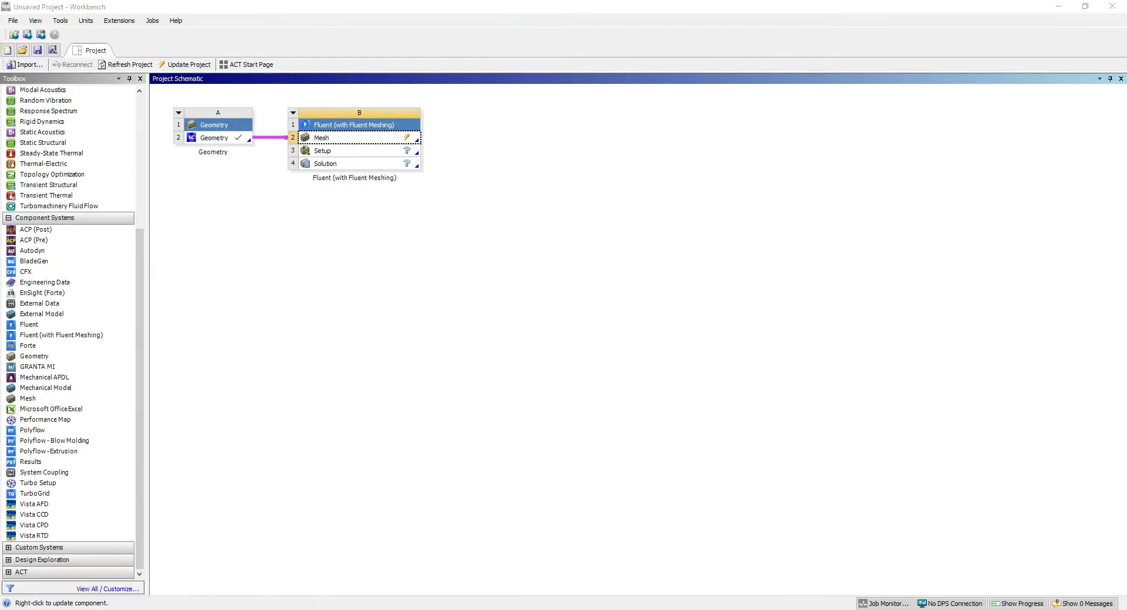
Draw red arrows leaving both rotary domains on the cross-section snip, label the upper one, and return to Fluent Meshing
{"action": "key", "text": "alt+Tab"}
{"action": "key", "text": "alt+Tab"}
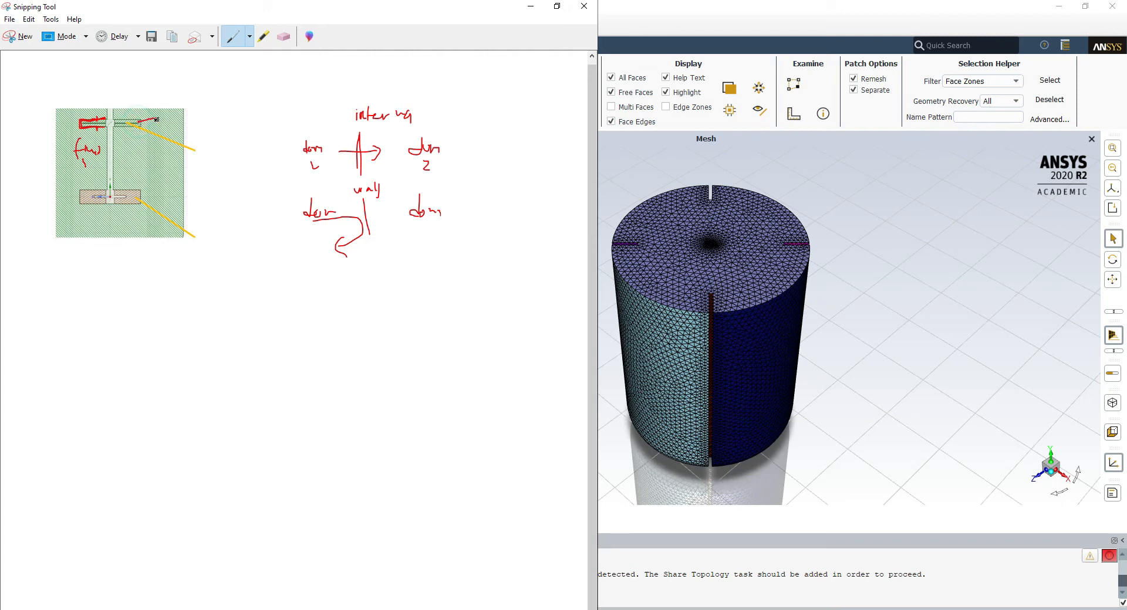
{"action": "left_click_drag", "start_coordinate": [139, 122], "coordinate": [154, 125]}
{"action": "left_click_drag", "start_coordinate": [151, 191], "coordinate": [155, 191]}
{"action": "mouse_move", "coordinate": [159, 113]}
{"action": "left_mouse_down"}
{"action": "mouse_move", "coordinate": [176, 93]}
{"action": "mouse_move", "coordinate": [216, 101]}
{"action": "left_mouse_up"}
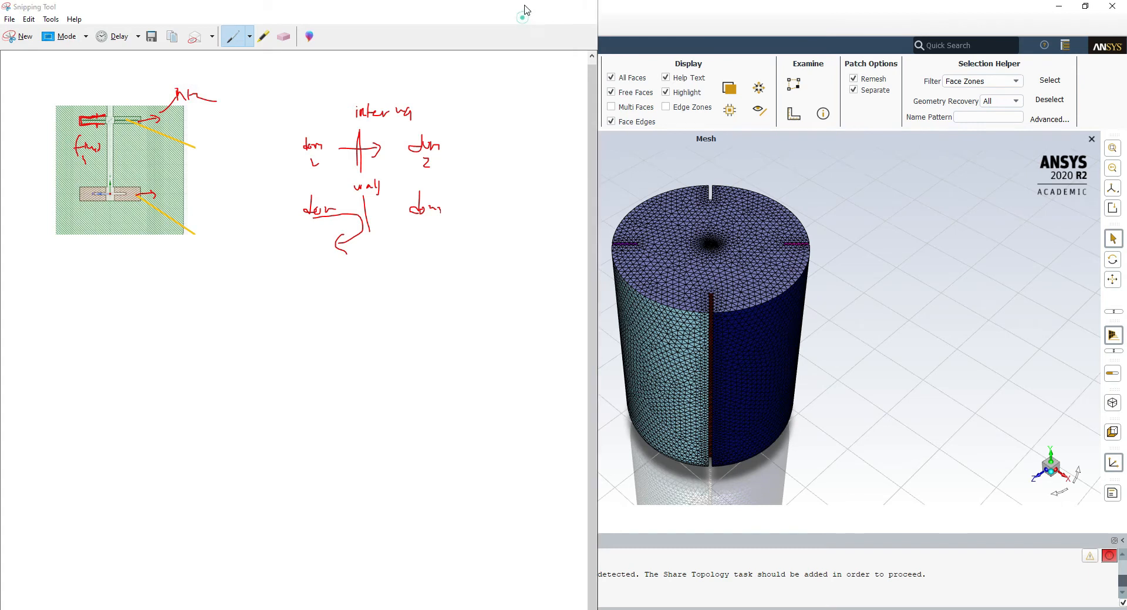
{"action": "left_click", "coordinate": [530, 6]}
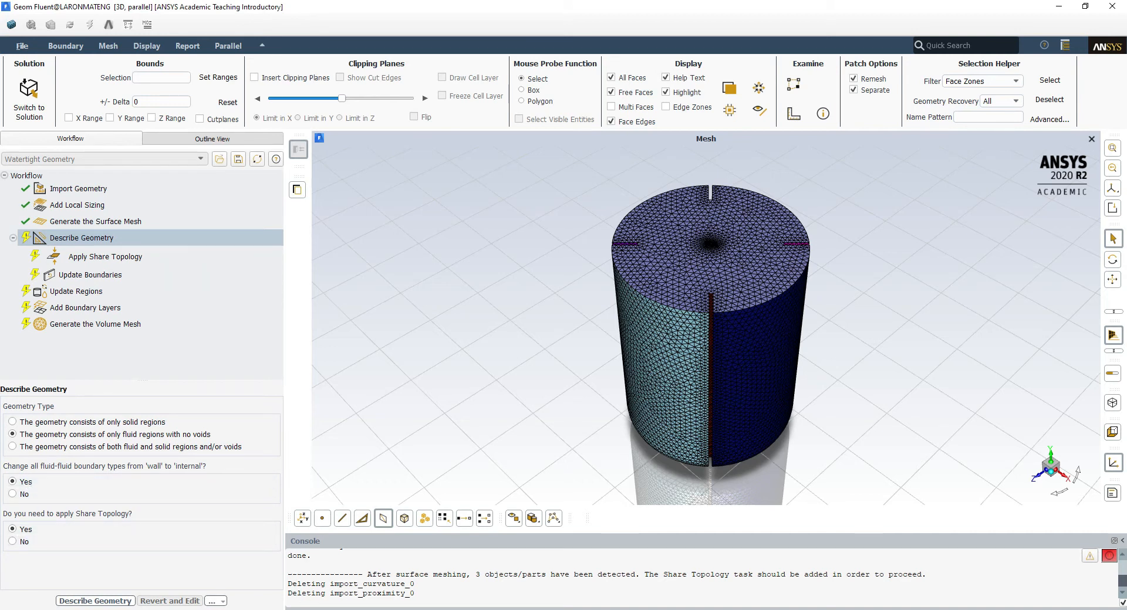
{"action": "key", "text": "alt+Tab"}
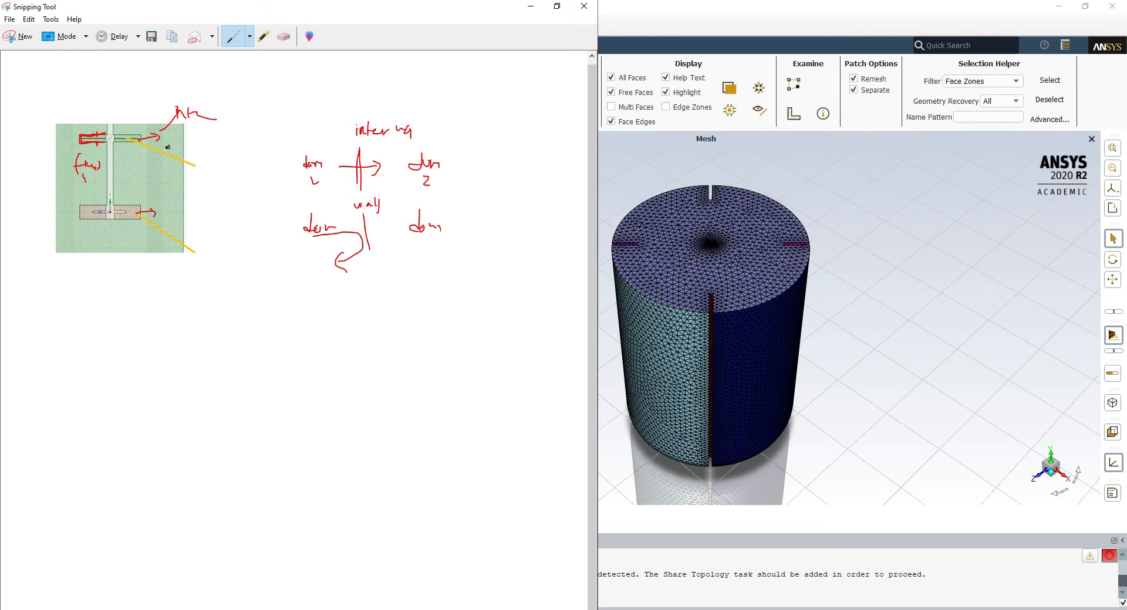
{"action": "left_click", "coordinate": [531, 6]}
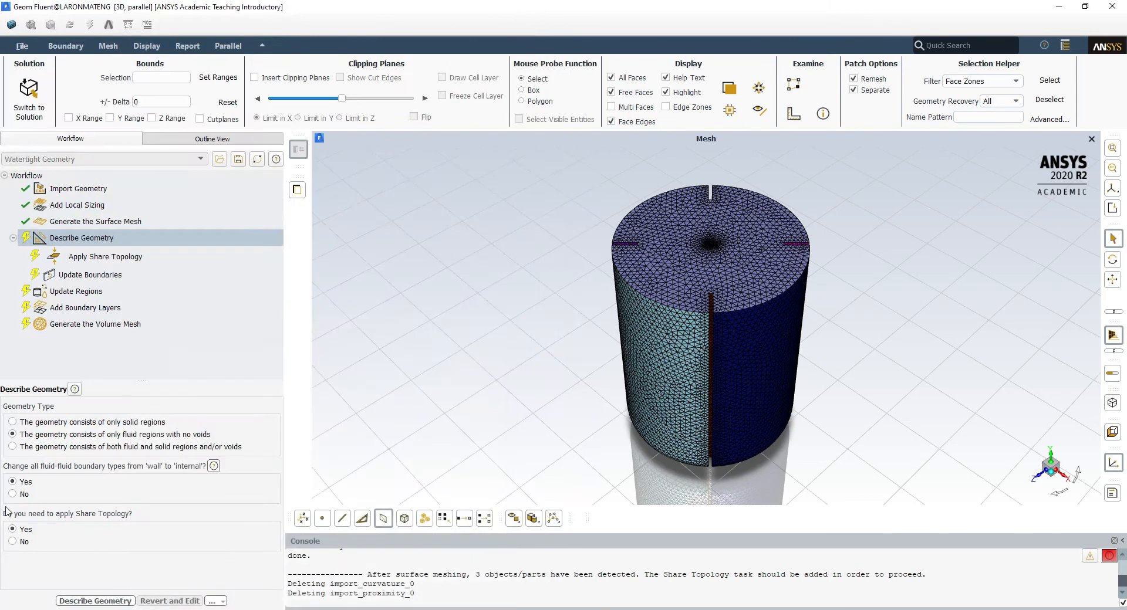
Apply the geometry description and run Share Topology with the default maximum gap distance
{"action": "left_click", "coordinate": [86, 600]}
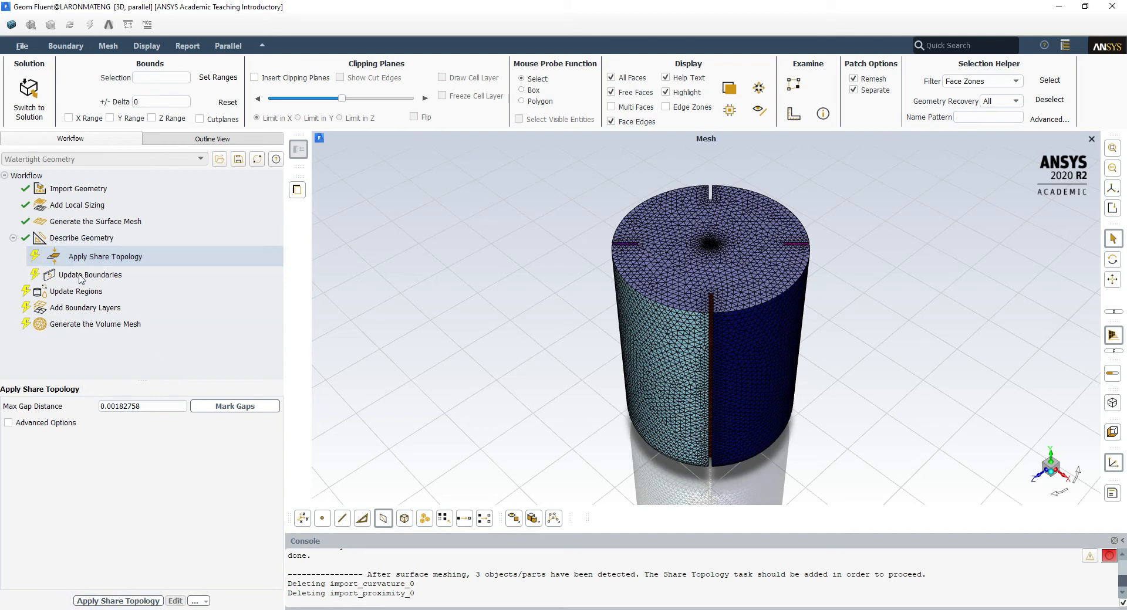
{"action": "left_click", "coordinate": [115, 601]}
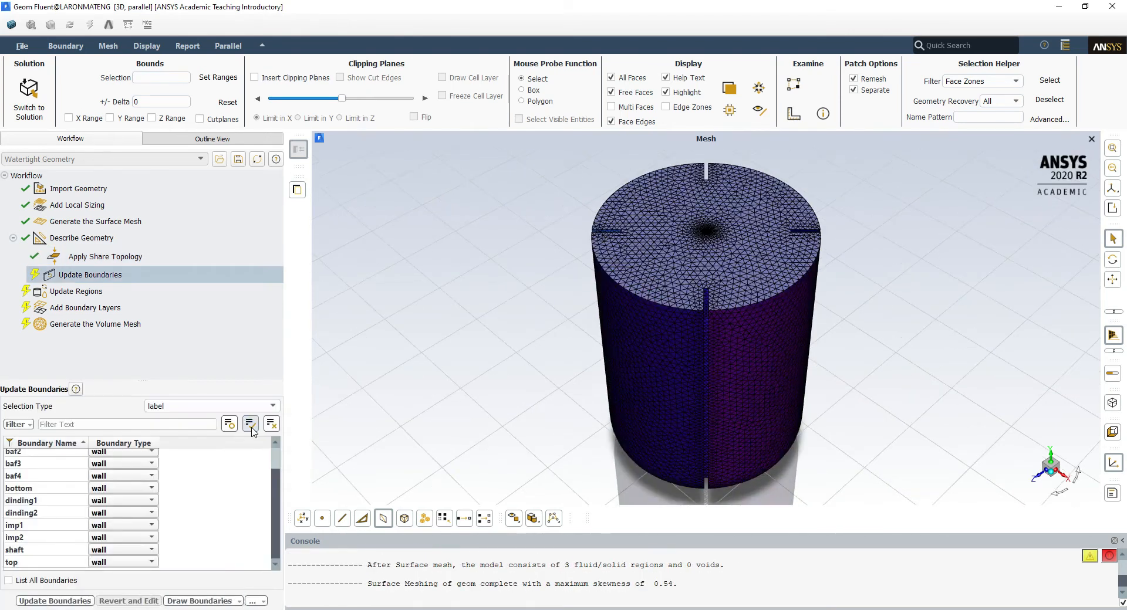
Review the labelled boundaries, update them with type wall, and update the two rotary regions and the stationary region as fluid
{"action": "scroll", "coordinate": [55, 484], "scroll_direction": "up", "scroll_amount": 1}
{"action": "scroll", "coordinate": [62, 491], "scroll_direction": "down", "scroll_amount": 1}
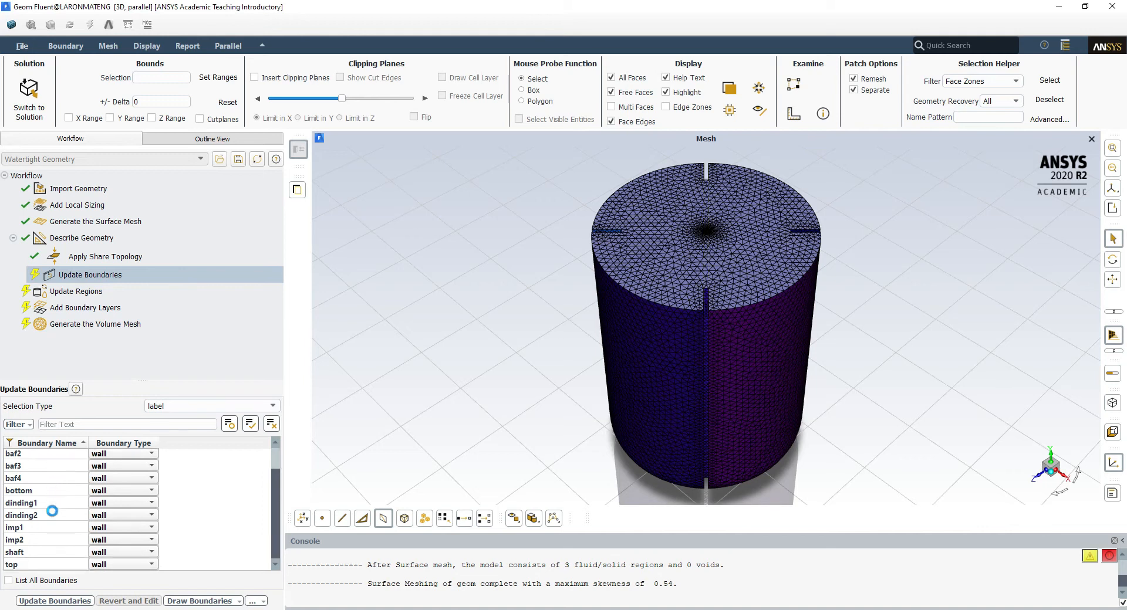
{"action": "left_click", "coordinate": [23, 449]}
{"action": "scroll", "coordinate": [31, 564], "scroll_direction": "up", "scroll_amount": 1}
{"action": "scroll", "coordinate": [25, 565], "scroll_direction": "down", "scroll_amount": 1}
{"action": "left_click", "coordinate": [19, 555]}
{"action": "scroll", "coordinate": [67, 506], "scroll_direction": "up", "scroll_amount": 1}
{"action": "left_click", "coordinate": [51, 456]}
{"action": "scroll", "coordinate": [64, 466], "scroll_direction": "down", "scroll_amount": 1}
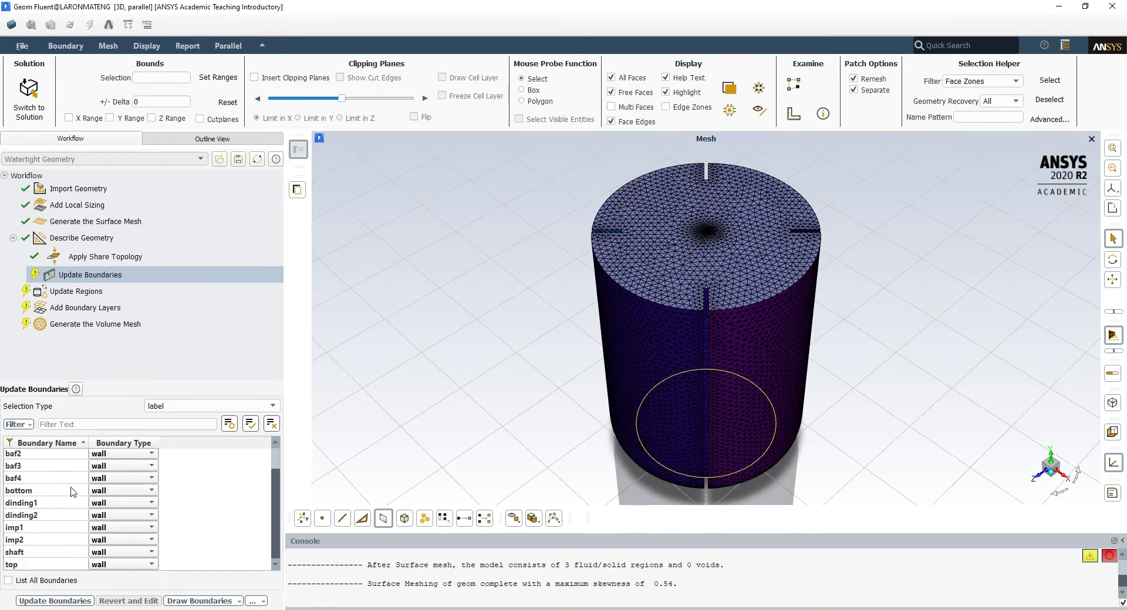
{"action": "left_click", "coordinate": [59, 601]}
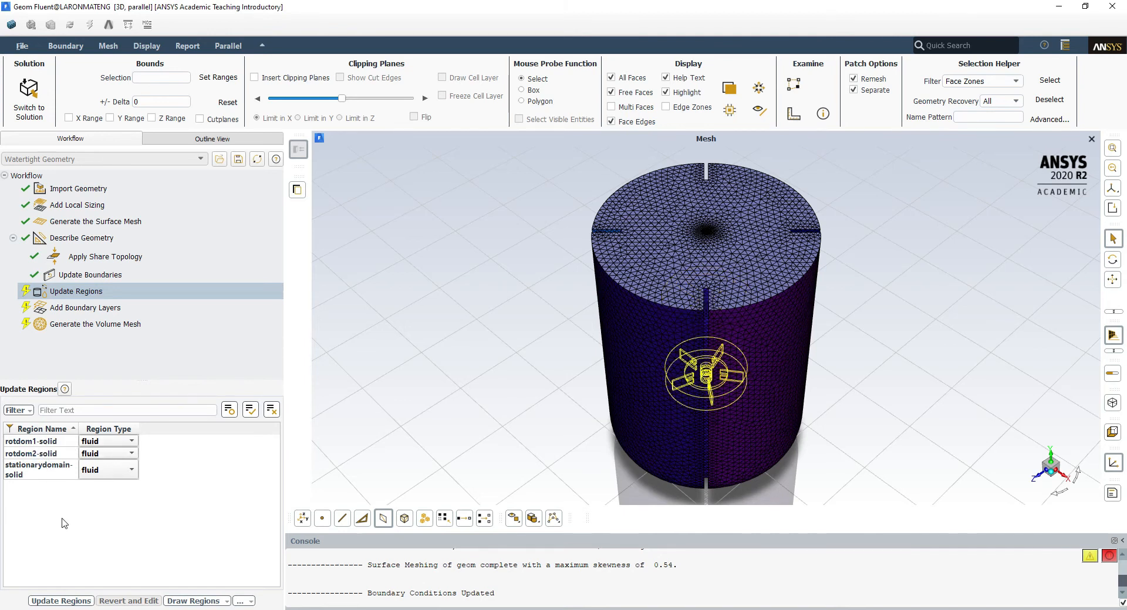
{"action": "left_click", "coordinate": [61, 601]}
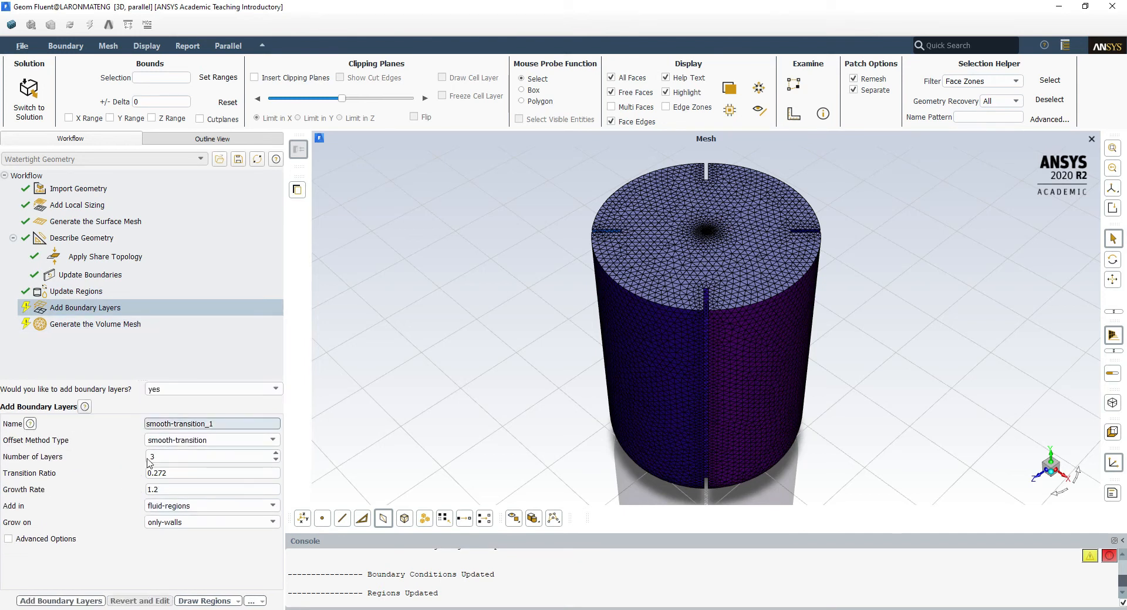
Add smooth-transition boundary layers with 3 layers on the fluid regions' walls, and generate the volume mesh with poly-hexcore fill
{"action": "left_click", "coordinate": [58, 601]}
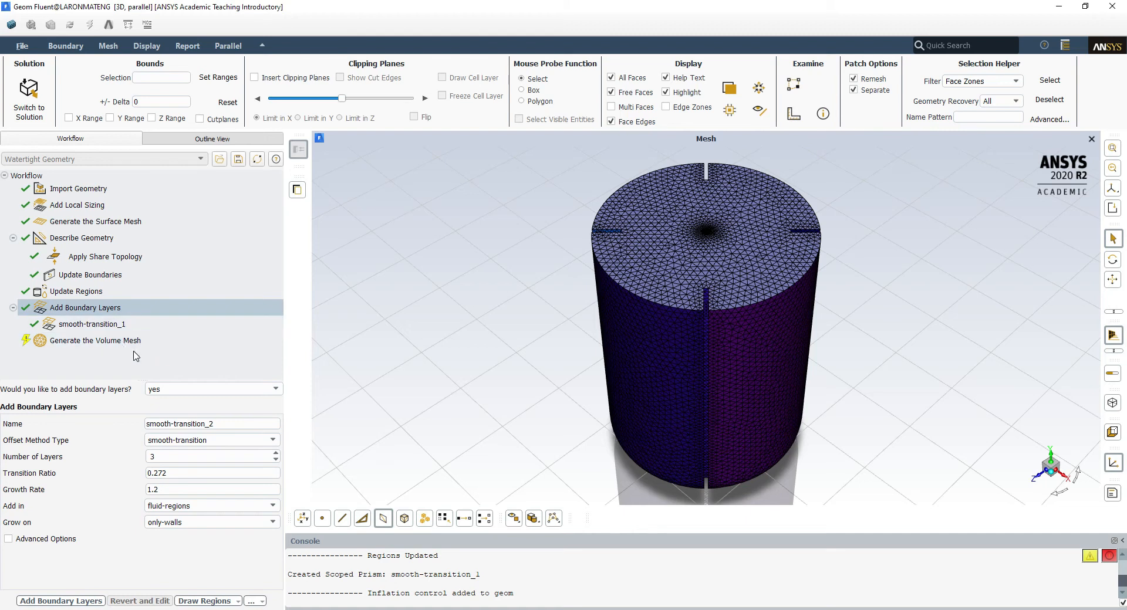
{"action": "left_click", "coordinate": [82, 326]}
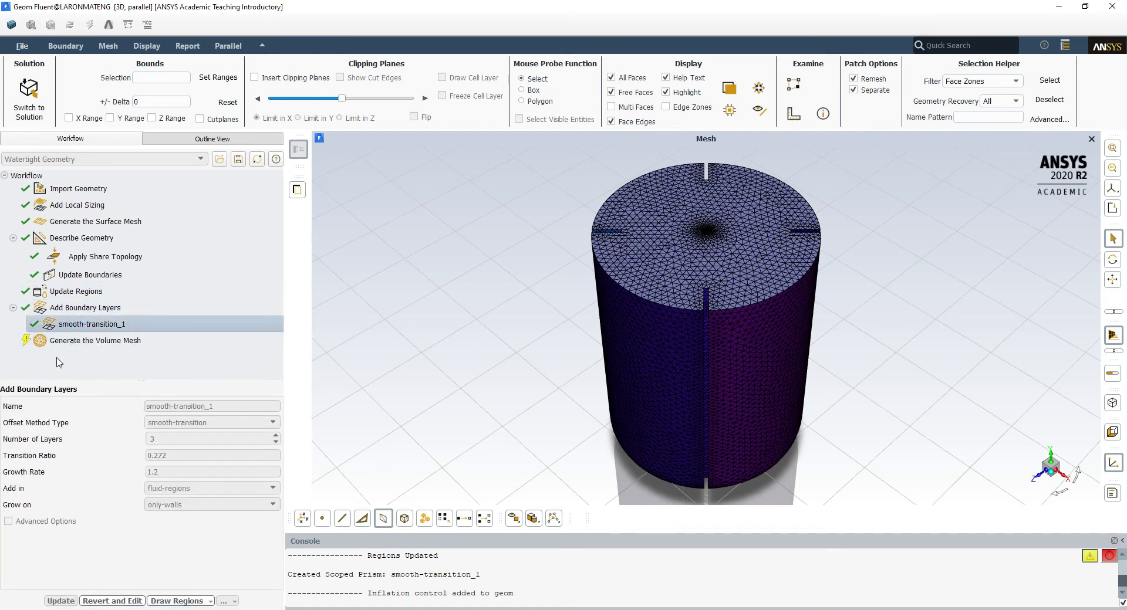
{"action": "left_click", "coordinate": [83, 341]}
{"action": "left_click", "coordinate": [227, 402]}
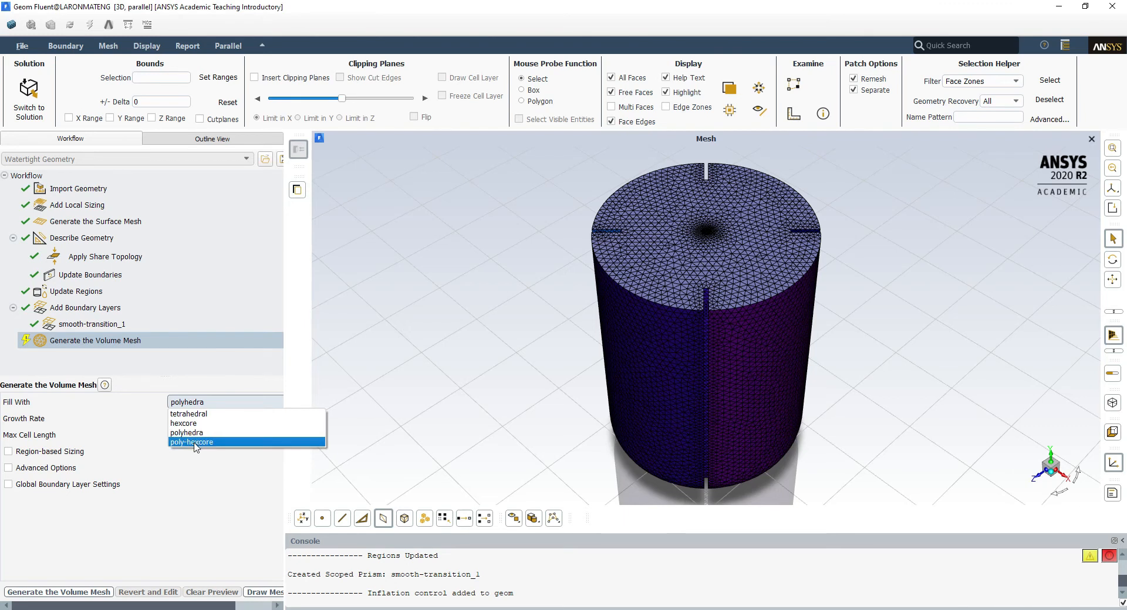
{"action": "left_click", "coordinate": [197, 442]}
{"action": "left_click", "coordinate": [37, 594]}
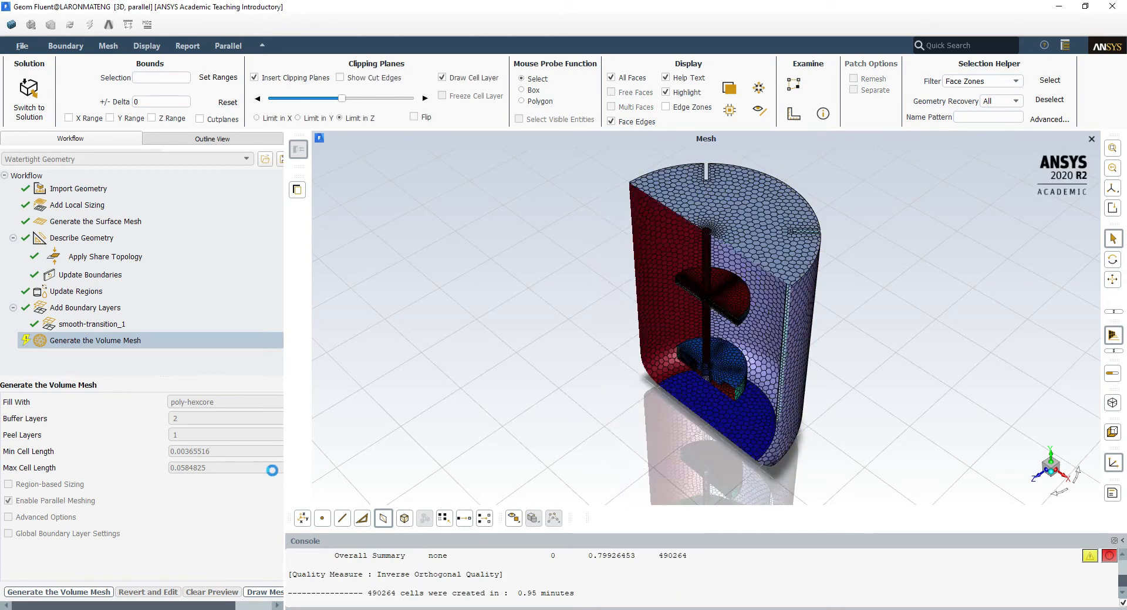
Check the volume mesh's maximum quality and cell count in the console's quality summary
{"action": "scroll", "coordinate": [656, 590], "scroll_direction": "up", "scroll_amount": 3}
{"action": "left_click_drag", "start_coordinate": [659, 579], "coordinate": [675, 582]}
{"action": "left_click", "coordinate": [689, 581]}
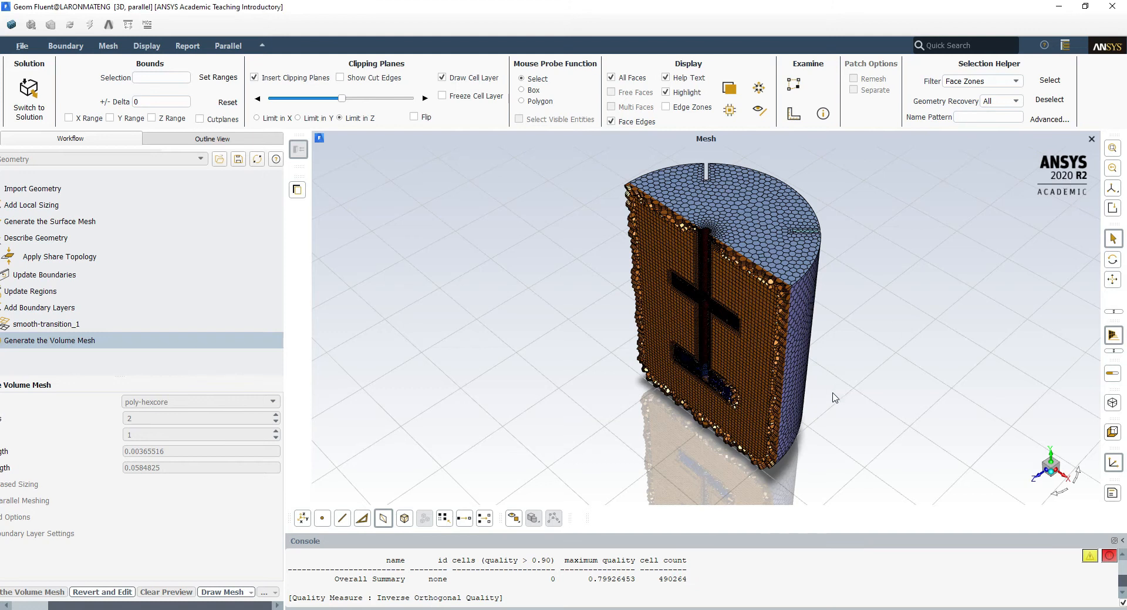
{"action": "left_click_drag", "start_coordinate": [692, 579], "coordinate": [674, 577]}
{"action": "left_click", "coordinate": [738, 588]}
Examine the clipped poly-hexcore mesh around the shaft, both impeller regions and the tank walls
{"action": "scroll", "coordinate": [716, 447], "scroll_direction": "up", "scroll_amount": 3}
{"action": "scroll", "coordinate": [699, 356], "scroll_direction": "down", "scroll_amount": 3}
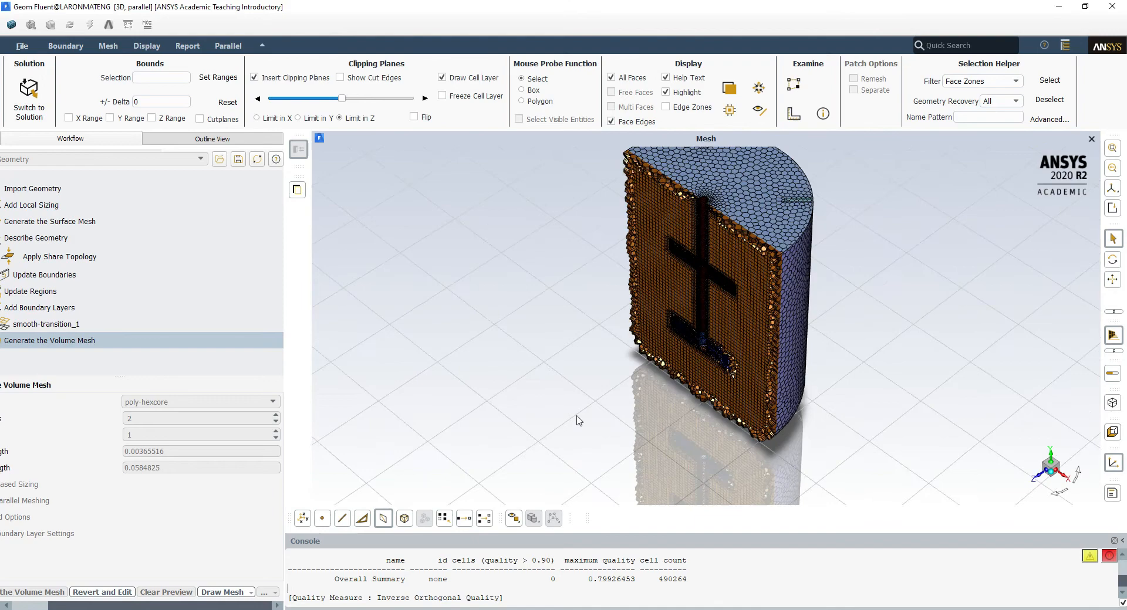
{"action": "left_click_drag", "start_coordinate": [596, 317], "coordinate": [727, 186]}
{"action": "double_click", "coordinate": [370, 5]}
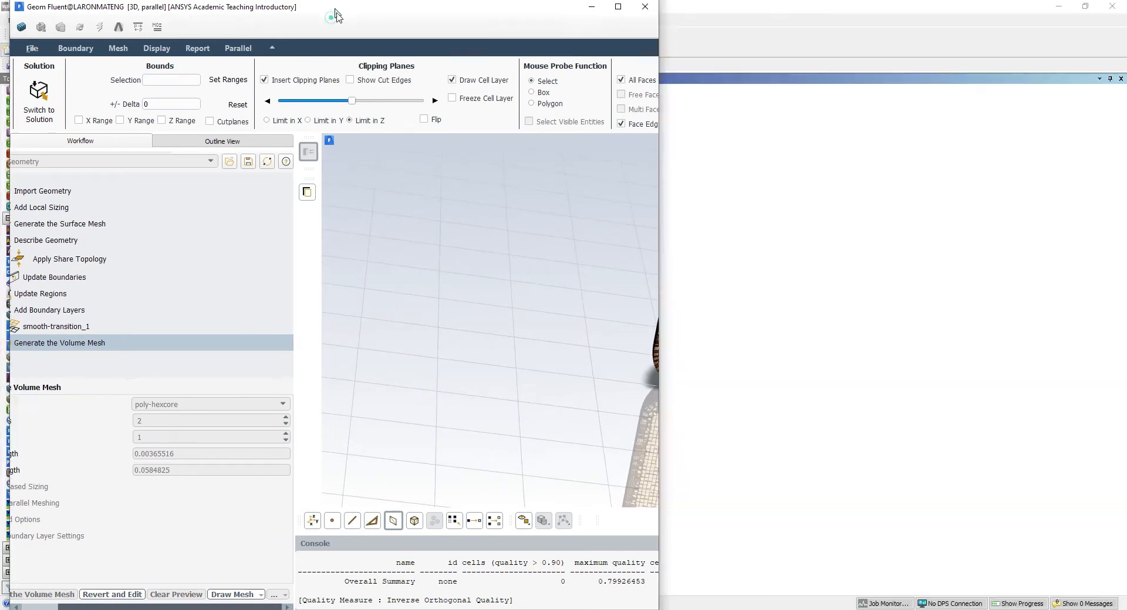
{"action": "scroll", "coordinate": [696, 256], "scroll_direction": "up", "scroll_amount": 5}
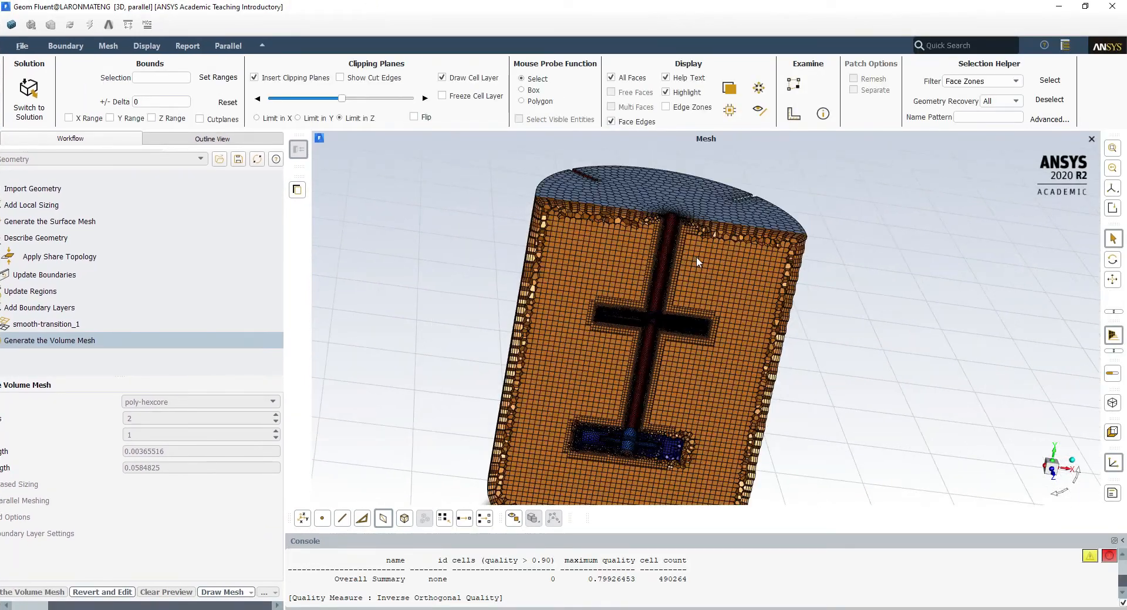
{"action": "middle_click_drag", "start_coordinate": [648, 229], "coordinate": [587, 302]}
{"action": "scroll", "coordinate": [617, 357], "scroll_direction": "up", "scroll_amount": 3}
{"action": "scroll", "coordinate": [524, 342], "scroll_direction": "down", "scroll_amount": 3}
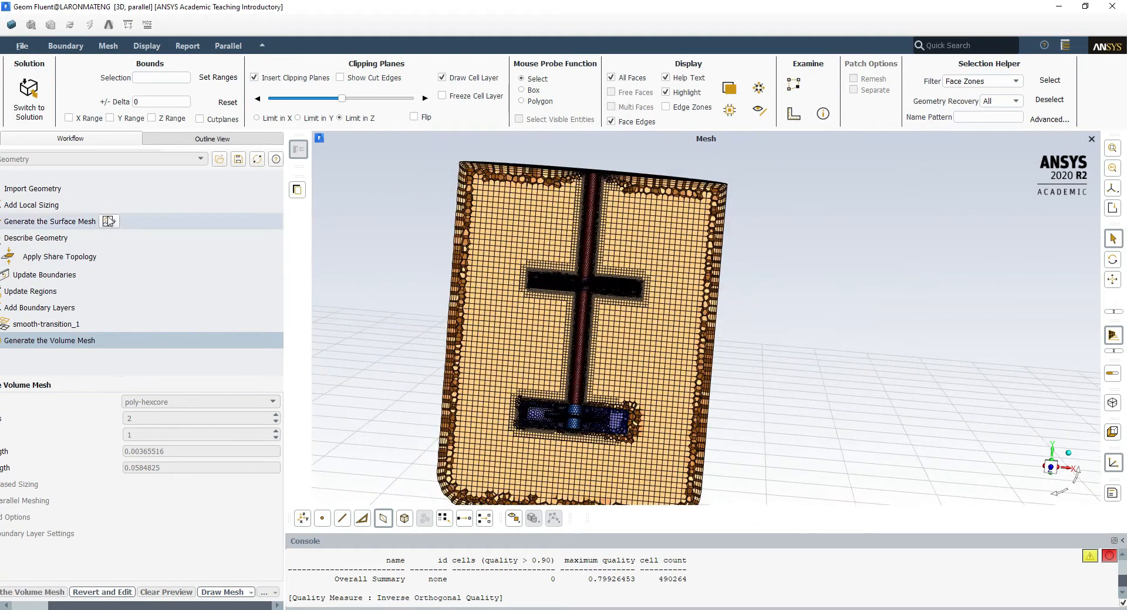
Turn the clipping plane off and on again, draw its cell layer, and shift the plane slightly along Z
{"action": "left_click", "coordinate": [264, 81]}
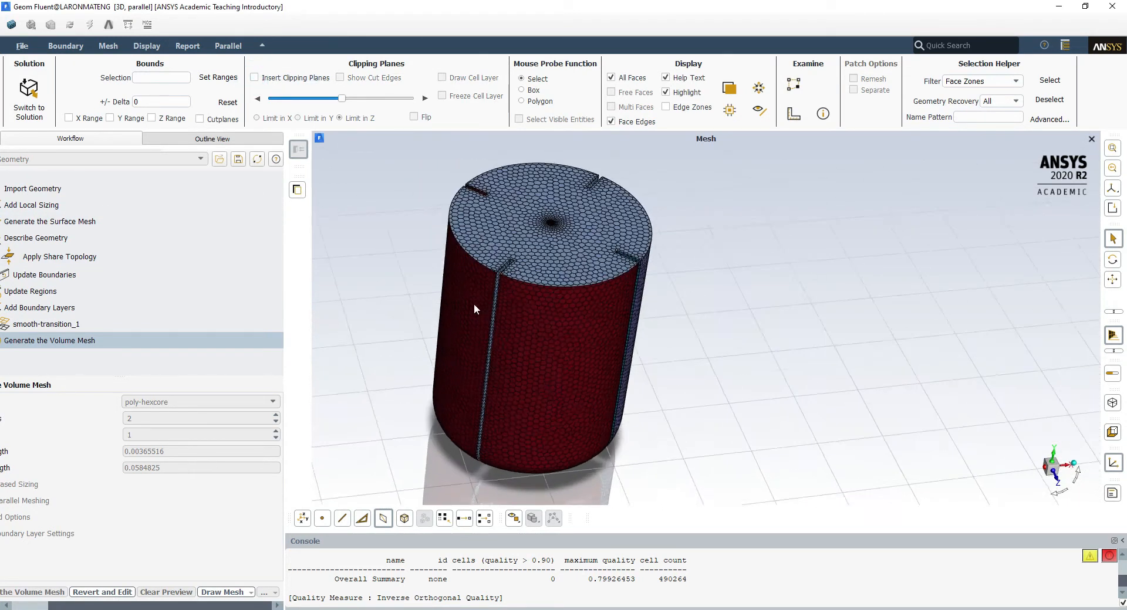
{"action": "left_click", "coordinate": [256, 78]}
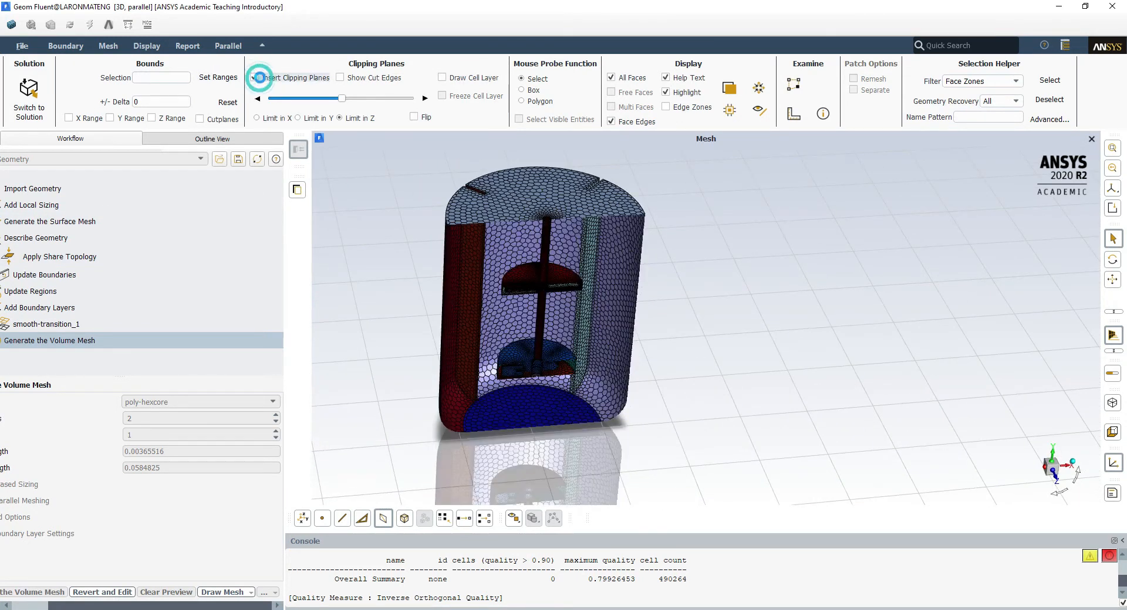
{"action": "left_click", "coordinate": [446, 78]}
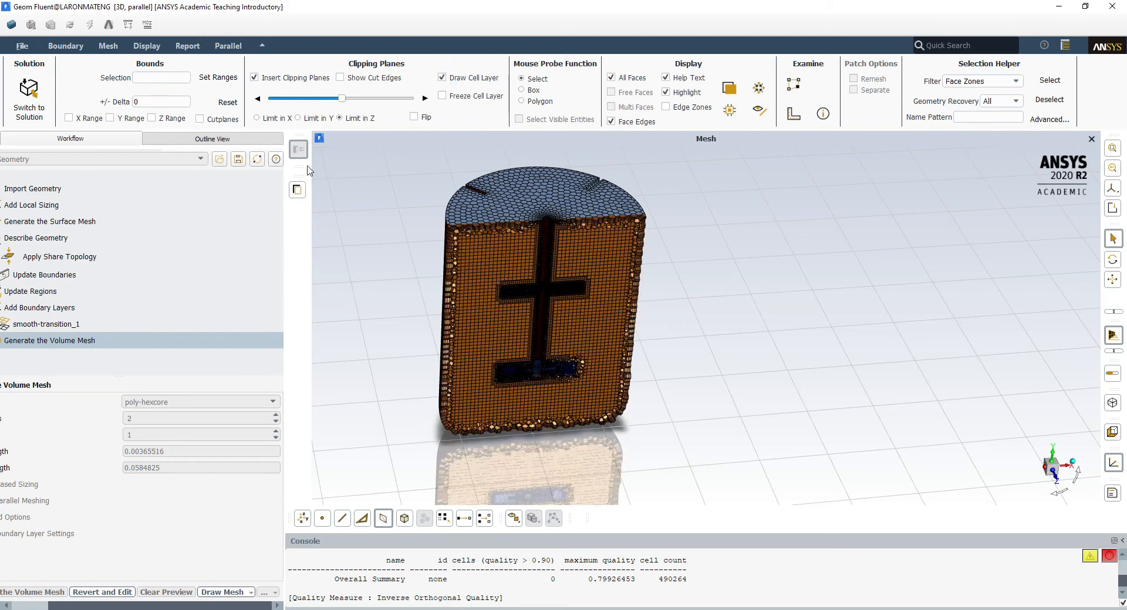
{"action": "left_click_drag", "start_coordinate": [348, 104], "coordinate": [340, 104]}
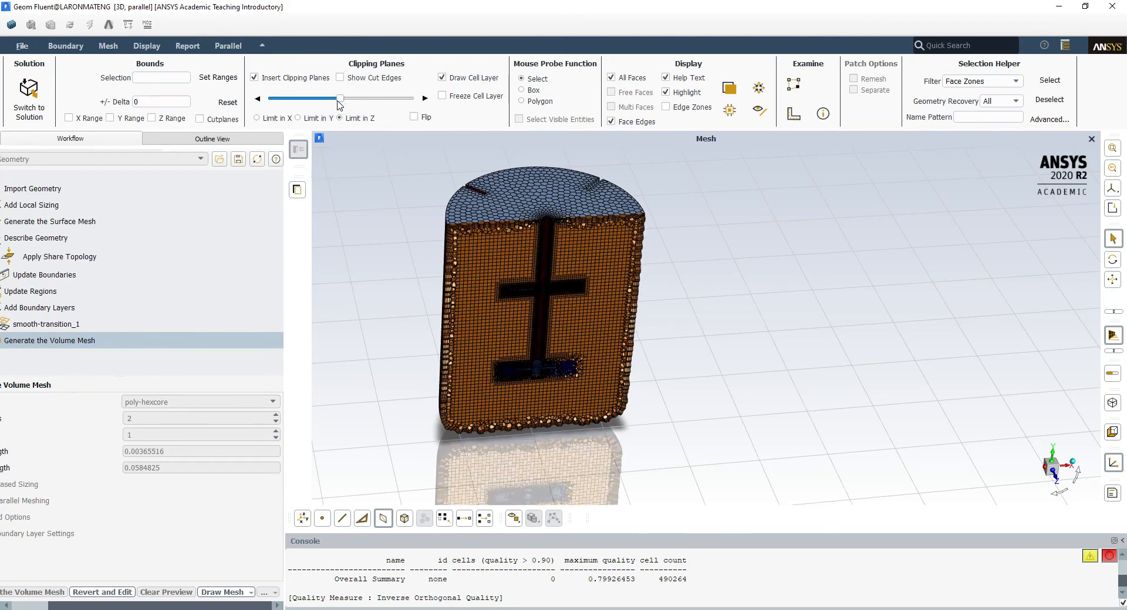
Inspect the shifted section's cell layer up close, from several angles, around the impellers and tank wall
{"action": "scroll", "coordinate": [510, 286], "scroll_direction": "up", "scroll_amount": 12}
{"action": "middle_click_drag", "start_coordinate": [523, 315], "coordinate": [491, 259]}
{"action": "scroll", "coordinate": [513, 315], "scroll_direction": "down", "scroll_amount": 5}
{"action": "scroll", "coordinate": [517, 317], "scroll_direction": "down", "scroll_amount": 10}
{"action": "scroll", "coordinate": [678, 490], "scroll_direction": "up", "scroll_amount": 10}
{"action": "mouse_move", "coordinate": [706, 399]}
{"action": "middle_mouse_down"}
{"action": "mouse_move", "coordinate": [604, 374]}
{"action": "mouse_move", "coordinate": [518, 385]}
{"action": "mouse_move", "coordinate": [686, 395]}
{"action": "middle_mouse_up"}
{"action": "scroll", "coordinate": [614, 325], "scroll_direction": "down", "scroll_amount": 10}
{"action": "middle_click_drag", "start_coordinate": [614, 325], "coordinate": [715, 379]}
{"action": "left_click_drag", "start_coordinate": [716, 383], "coordinate": [692, 298]}
{"action": "scroll", "coordinate": [692, 298], "scroll_direction": "up", "scroll_amount": 4}
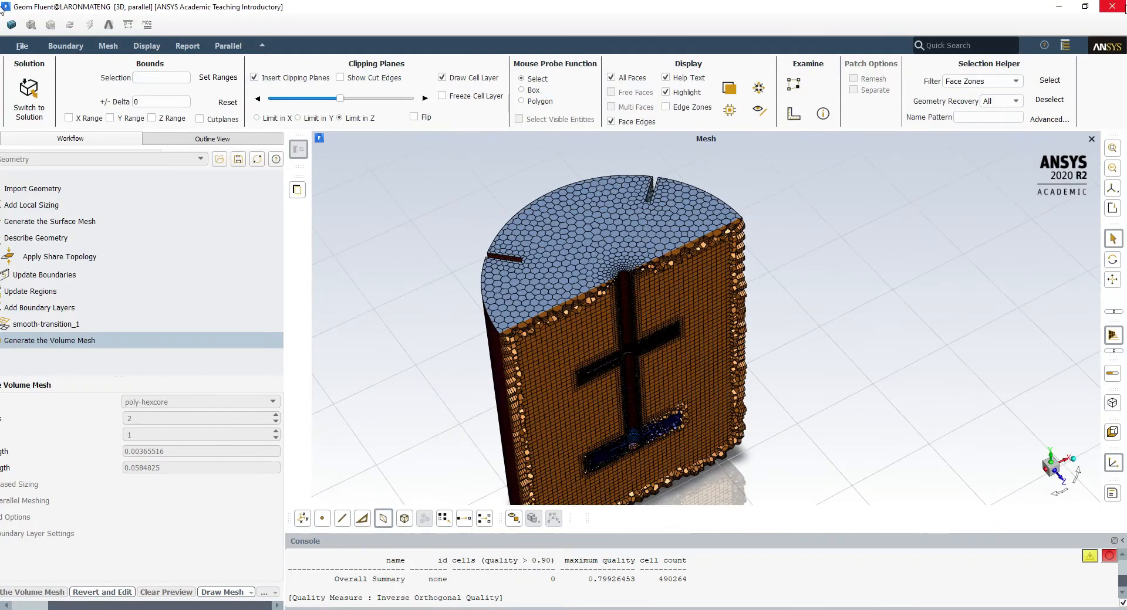
Close Fluent Meshing, return to Workbench, and select the Setup cell of the Fluent (with Fluent Meshing) system
{"action": "left_click", "coordinate": [1112, 6]}
{"action": "left_click", "coordinate": [555, 328]}
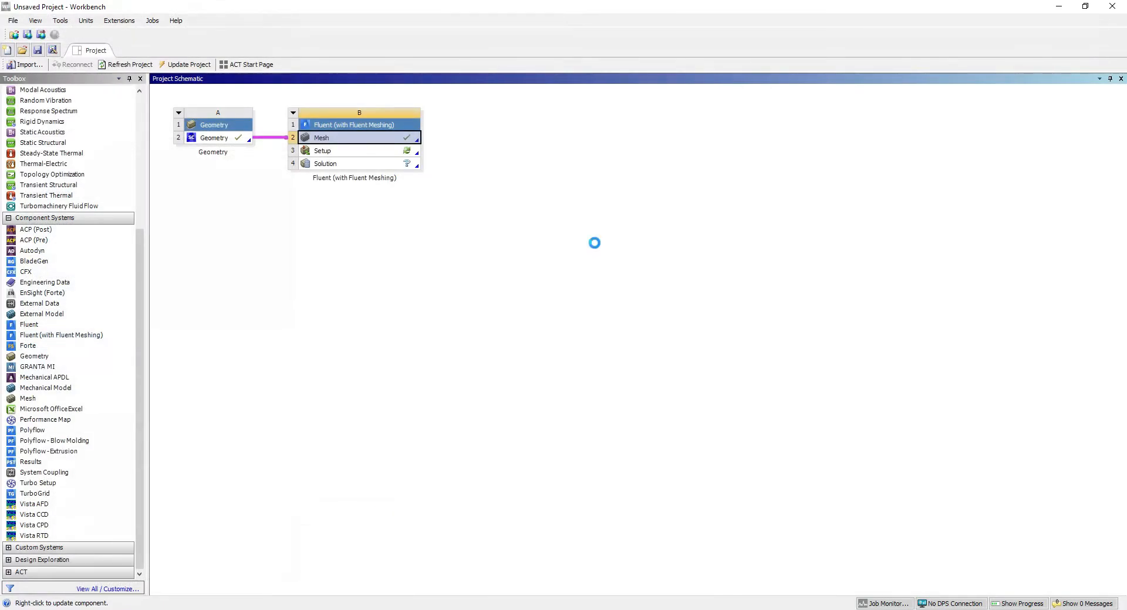
{"action": "left_click", "coordinate": [372, 151]}
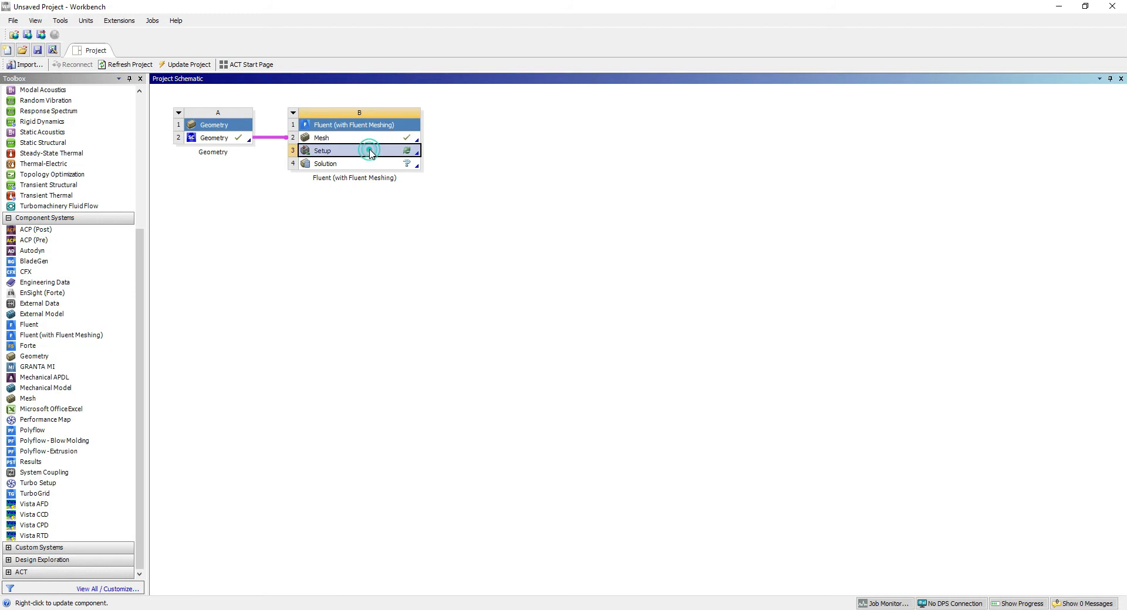
Save the project as hg in the 4_mixingTank folder inside runningOptimaxx\vid_youtube on drive C
{"action": "left_click", "coordinate": [37, 50]}
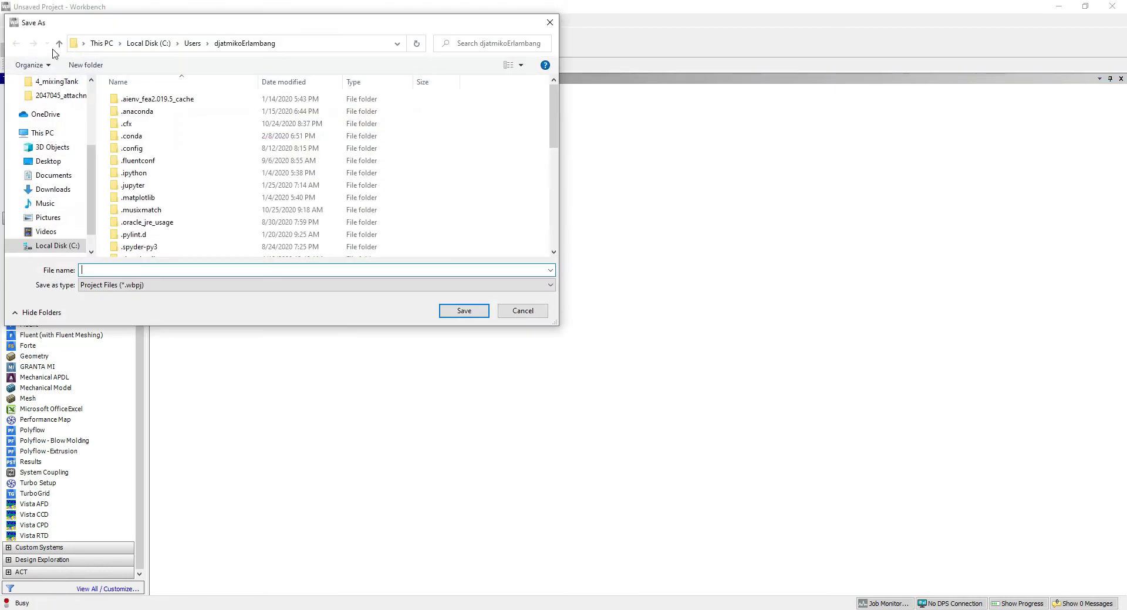
{"action": "left_click", "coordinate": [148, 43]}
{"action": "scroll", "coordinate": [168, 236], "scroll_direction": "down", "scroll_amount": 3}
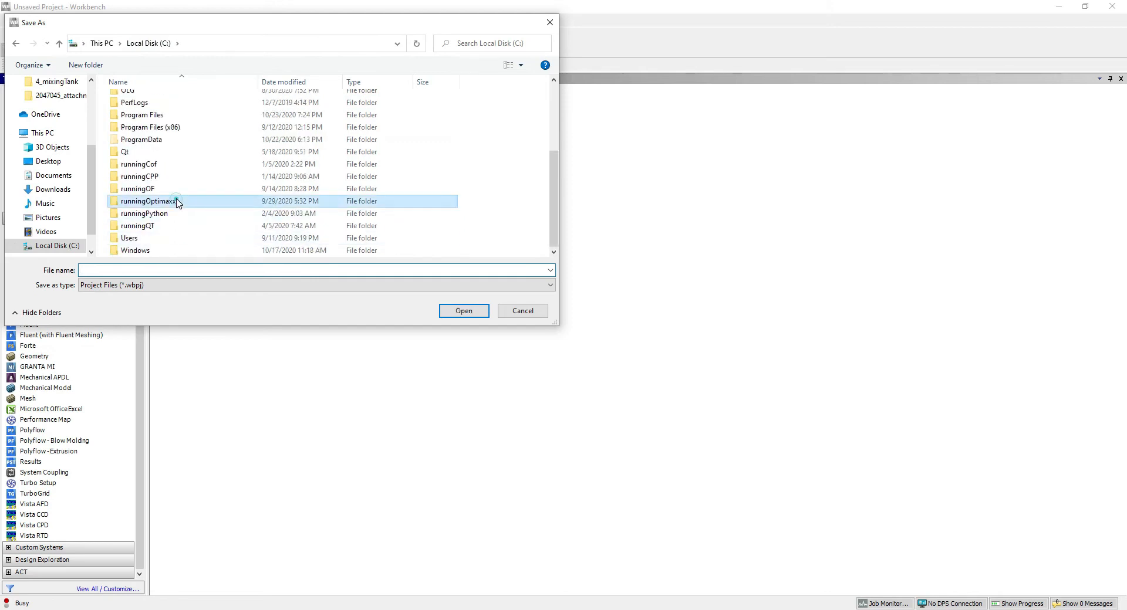
{"action": "double_click", "coordinate": [176, 201]}
{"action": "double_click", "coordinate": [170, 198]}
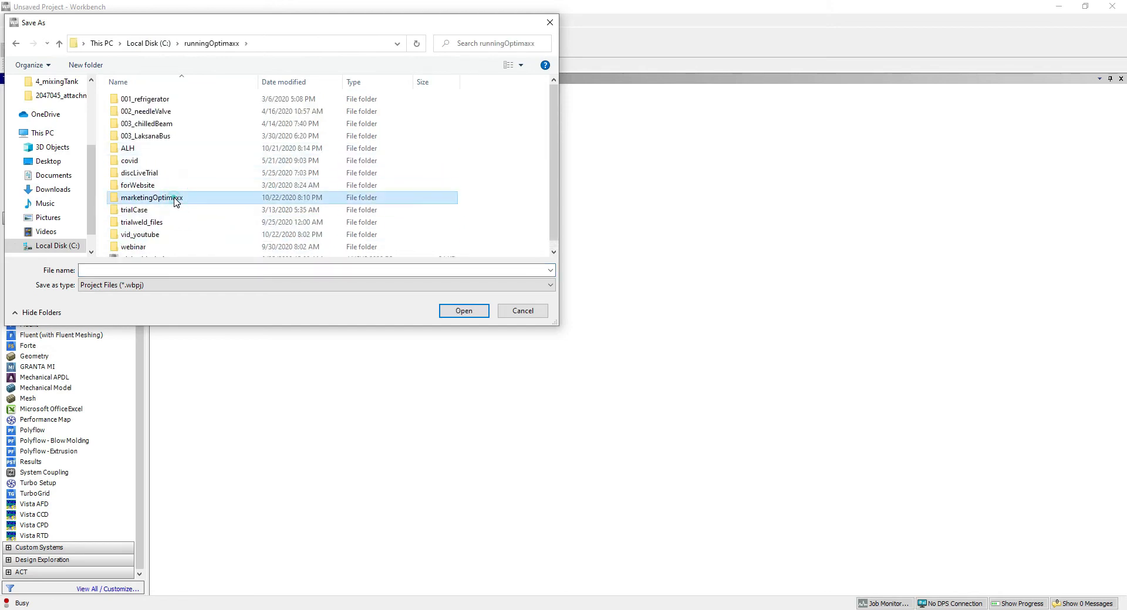
{"action": "left_click", "coordinate": [16, 43]}
{"action": "double_click", "coordinate": [157, 223]}
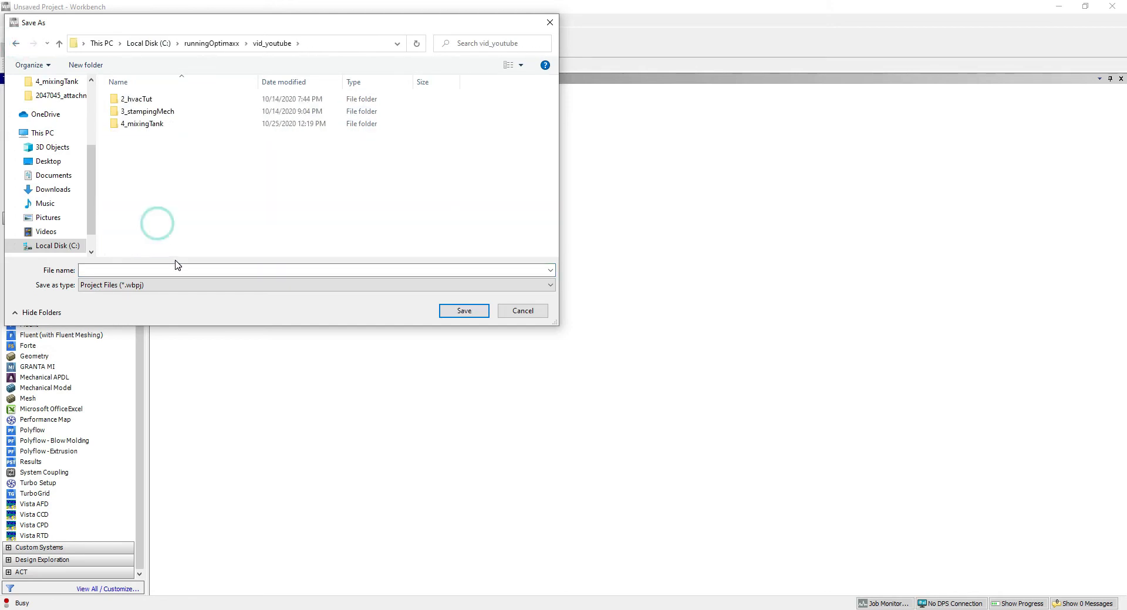
{"action": "double_click", "coordinate": [142, 124]}
{"action": "left_click", "coordinate": [118, 267]}
{"action": "type", "text": "hg"}
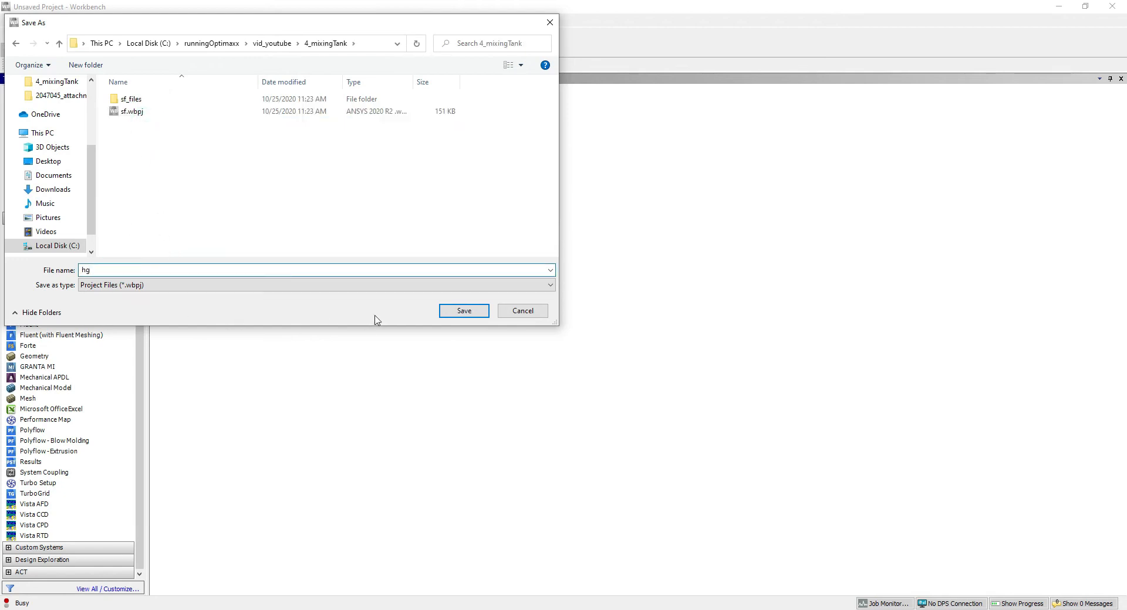
{"action": "left_click", "coordinate": [464, 311]}
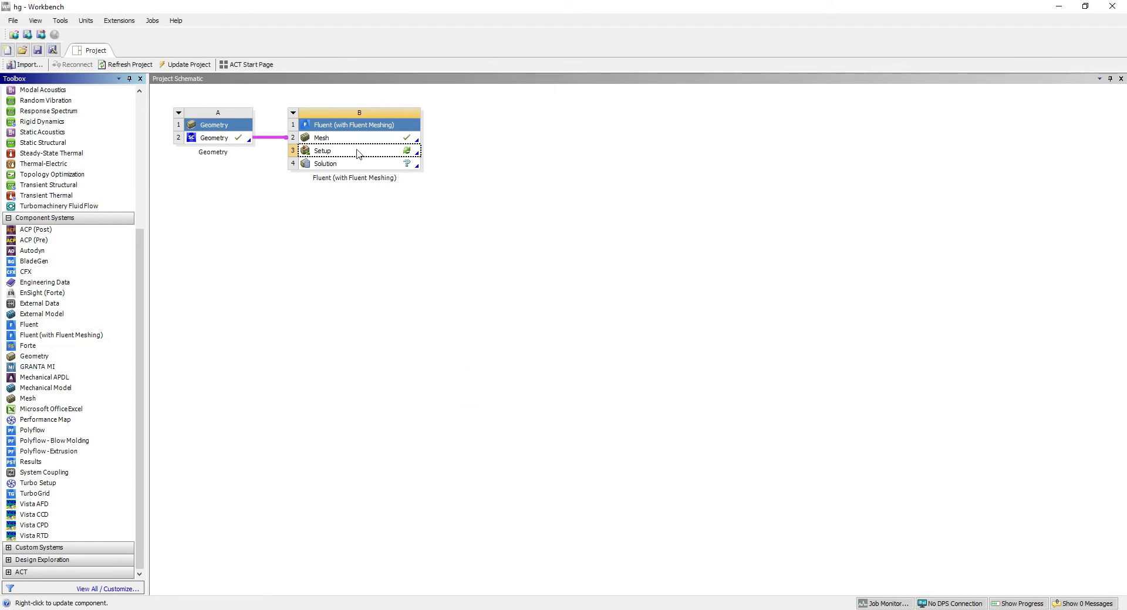
Launch the Fluent setup in double precision with 4 solver processes and narrow the outline area to enlarge the mesh display
{"action": "double_click", "coordinate": [362, 151]}
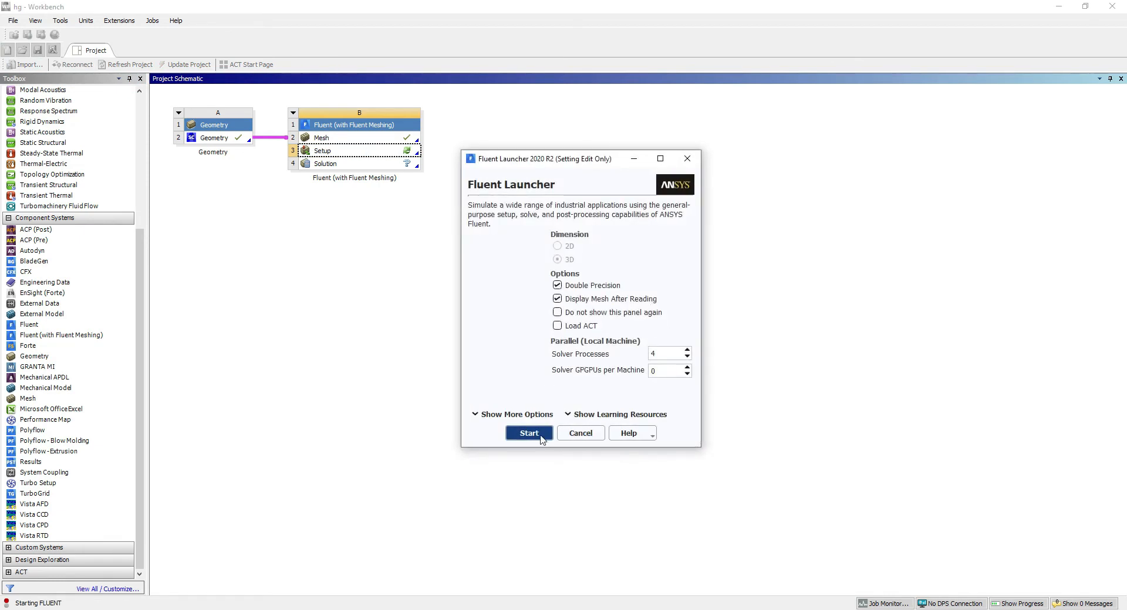
{"action": "left_click", "coordinate": [529, 434]}
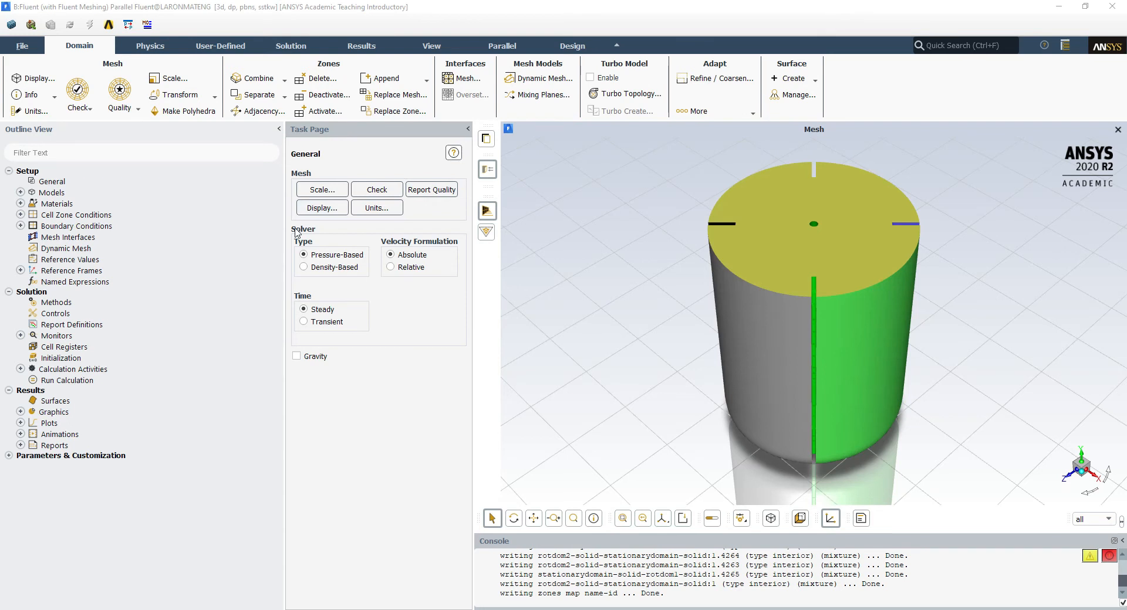
{"action": "left_click_drag", "start_coordinate": [286, 227], "coordinate": [188, 227]}
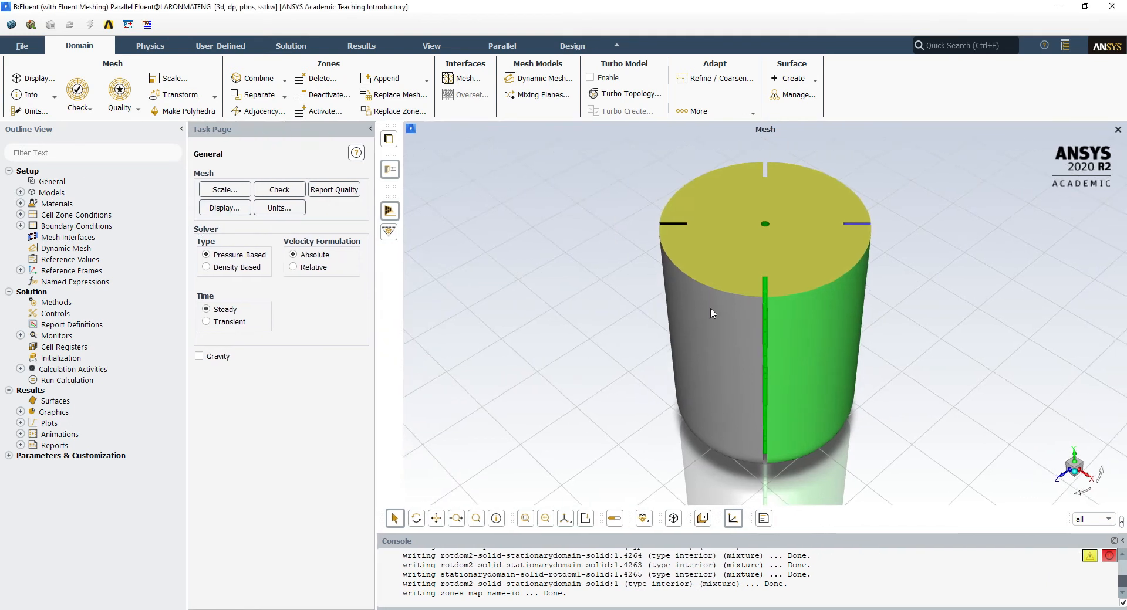
{"action": "scroll", "coordinate": [565, 316], "scroll_direction": "down", "scroll_amount": 2}
{"action": "left_click_drag", "start_coordinate": [565, 316], "coordinate": [540, 245]}
{"action": "left_click_drag", "start_coordinate": [663, 301], "coordinate": [527, 330]}
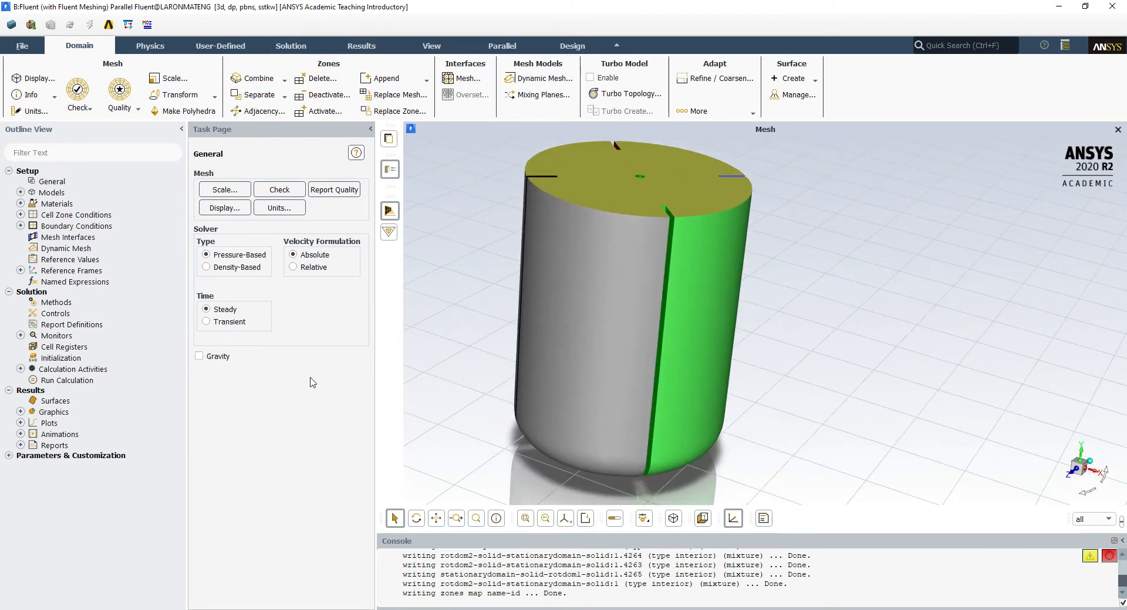
{"action": "scroll", "coordinate": [710, 300], "scroll_direction": "down", "scroll_amount": 1}
{"action": "scroll", "coordinate": [714, 329], "scroll_direction": "down", "scroll_amount": 2}
{"action": "scroll", "coordinate": [682, 293], "scroll_direction": "up", "scroll_amount": 2}
{"action": "left_click_drag", "start_coordinate": [769, 330], "coordinate": [699, 342]}
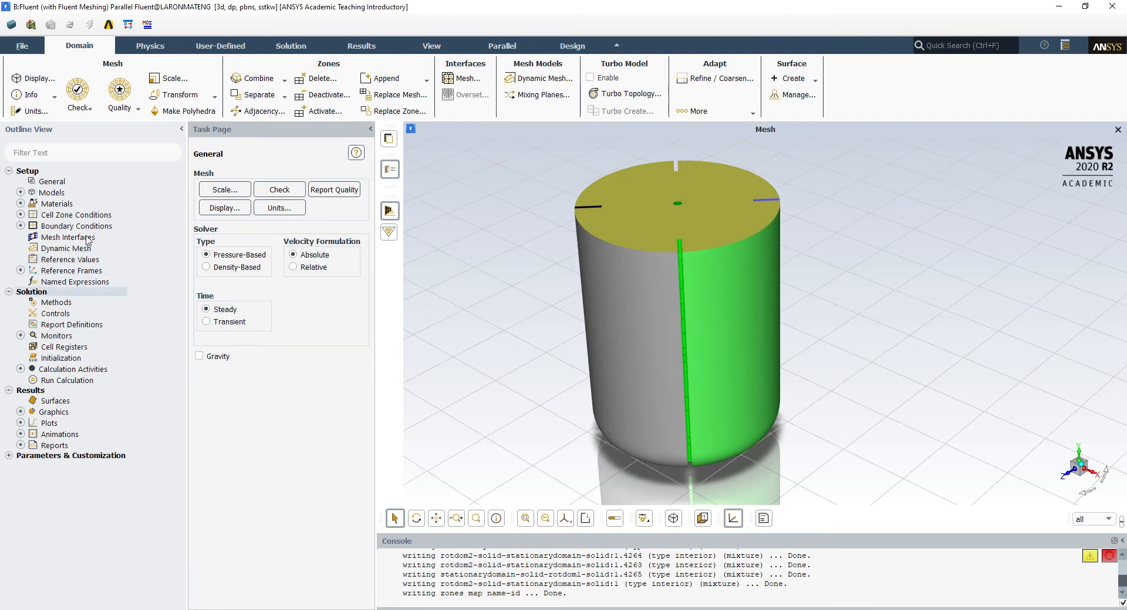
Set the viscous model to Realizable k-epsilon (2 eqn) with standard wall functions
{"action": "double_click", "coordinate": [63, 194]}
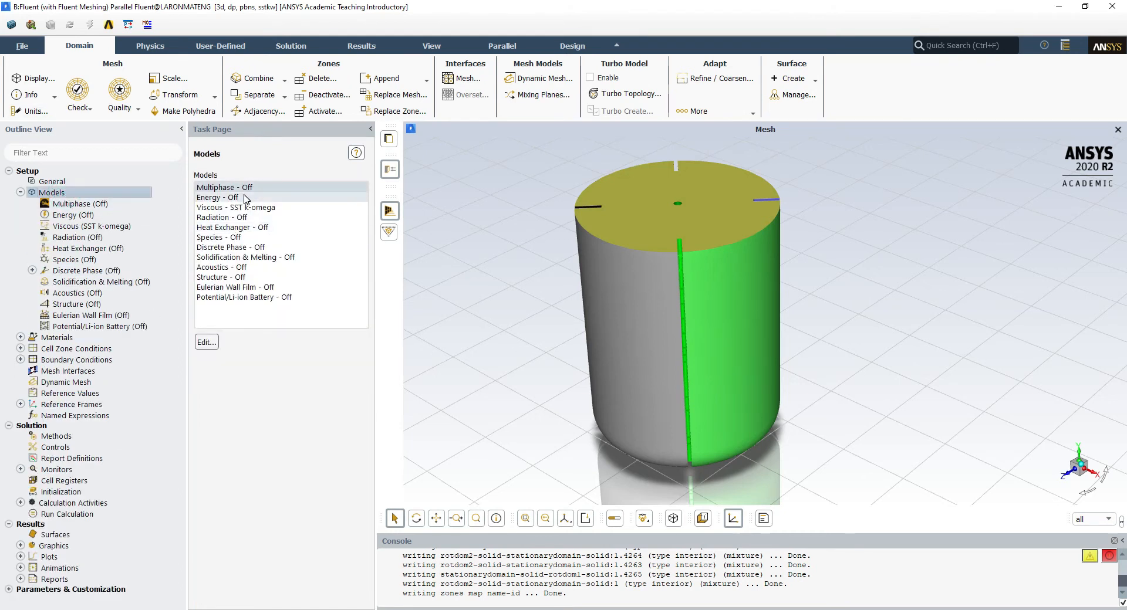
{"action": "double_click", "coordinate": [276, 207]}
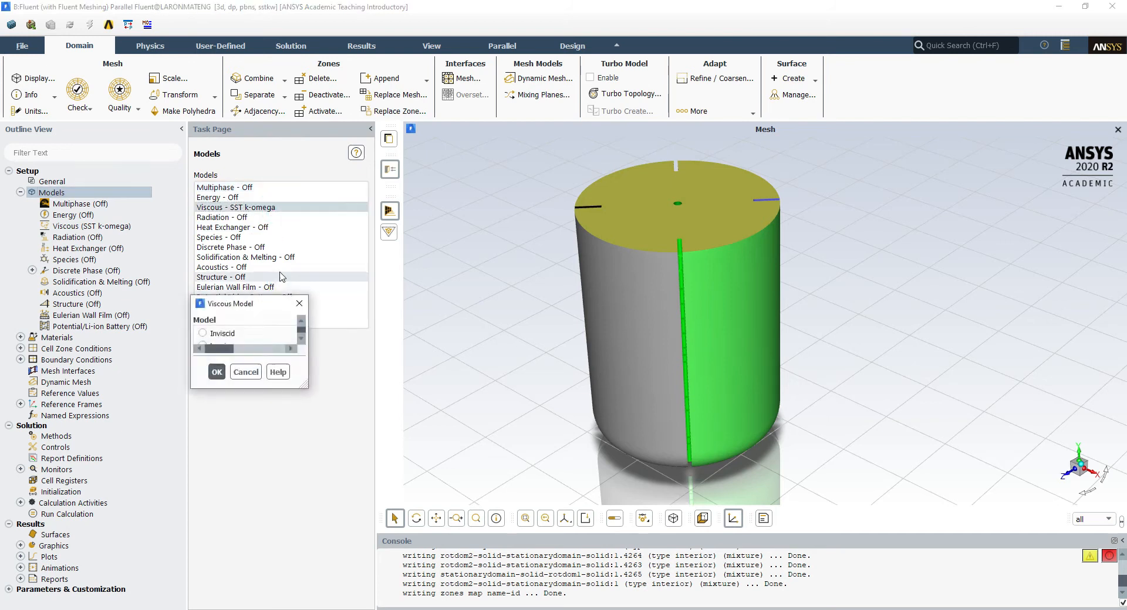
{"action": "left_click_drag", "start_coordinate": [499, 113], "coordinate": [253, 141]}
{"action": "scroll", "coordinate": [699, 340], "scroll_direction": "down", "scroll_amount": 5}
{"action": "scroll", "coordinate": [701, 345], "scroll_direction": "up", "scroll_amount": 5}
{"action": "middle_click_drag", "start_coordinate": [727, 329], "coordinate": [663, 418]}
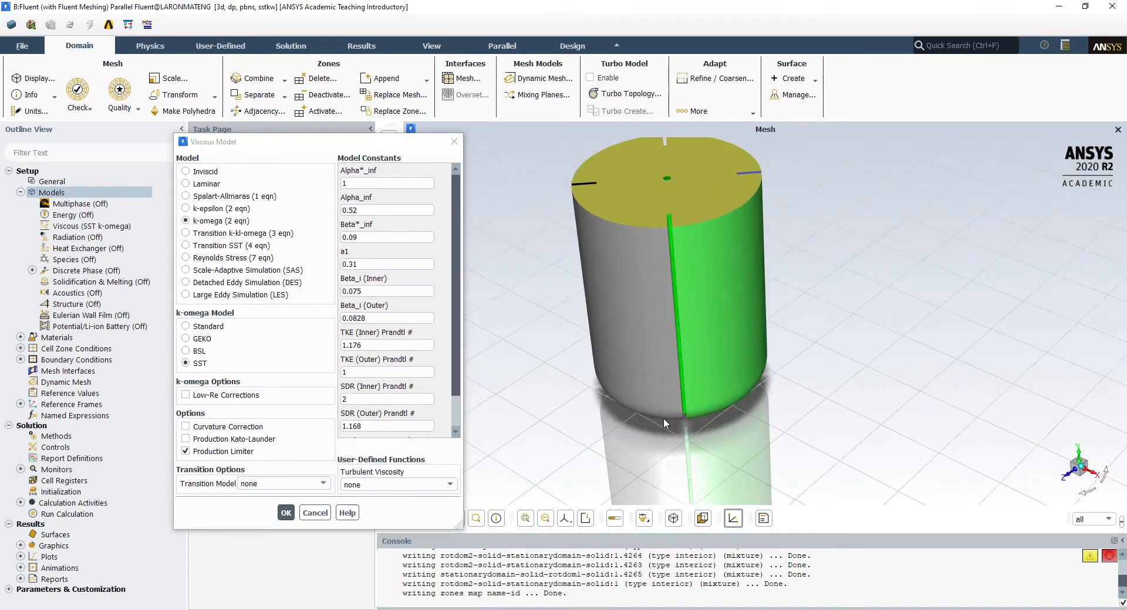
{"action": "scroll", "coordinate": [663, 418], "scroll_direction": "down", "scroll_amount": 3}
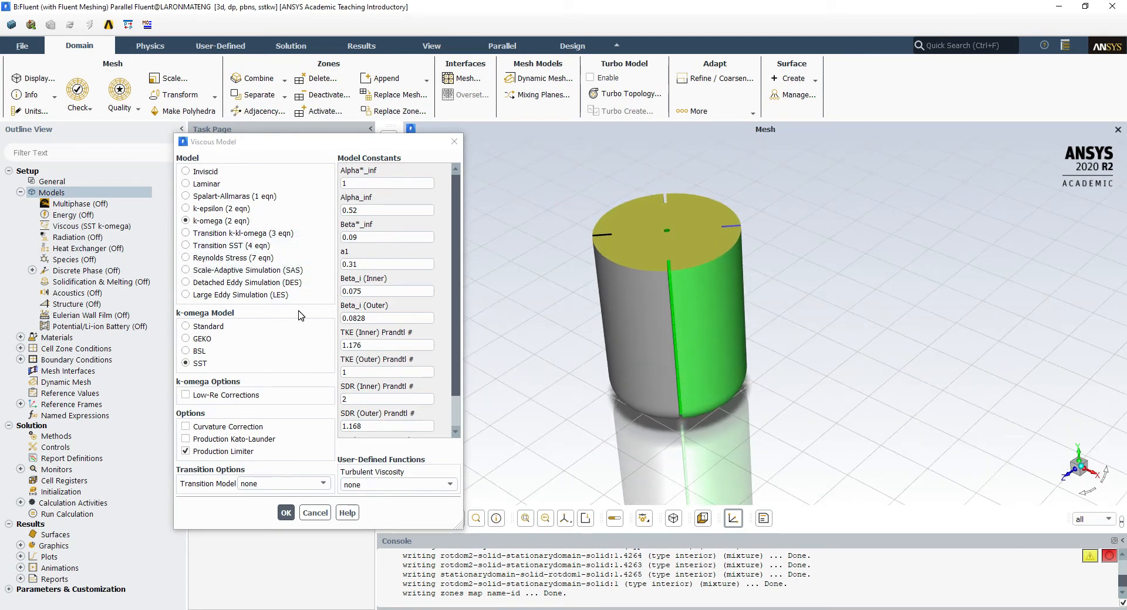
{"action": "left_click", "coordinate": [230, 261]}
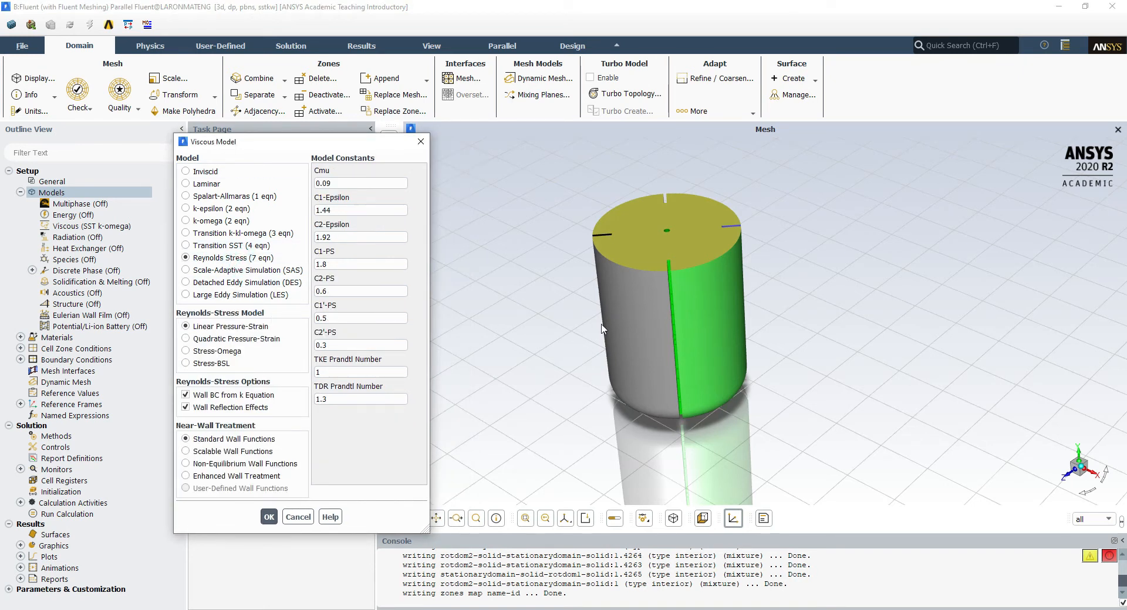
{"action": "scroll", "coordinate": [623, 280], "scroll_direction": "up", "scroll_amount": 5}
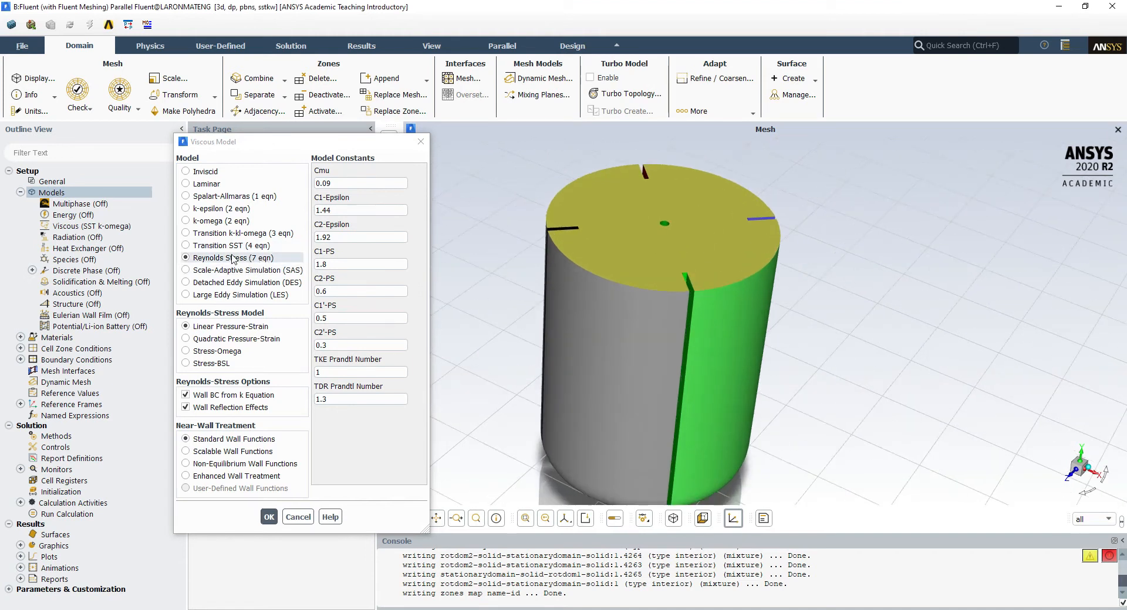
{"action": "left_click", "coordinate": [211, 209]}
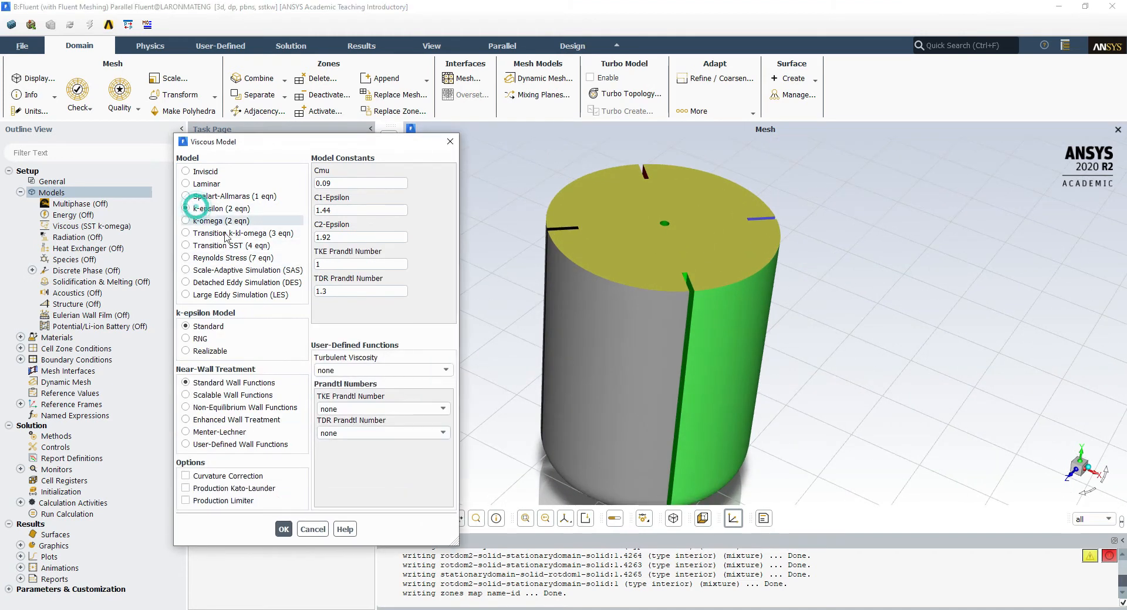
{"action": "left_click", "coordinate": [213, 351]}
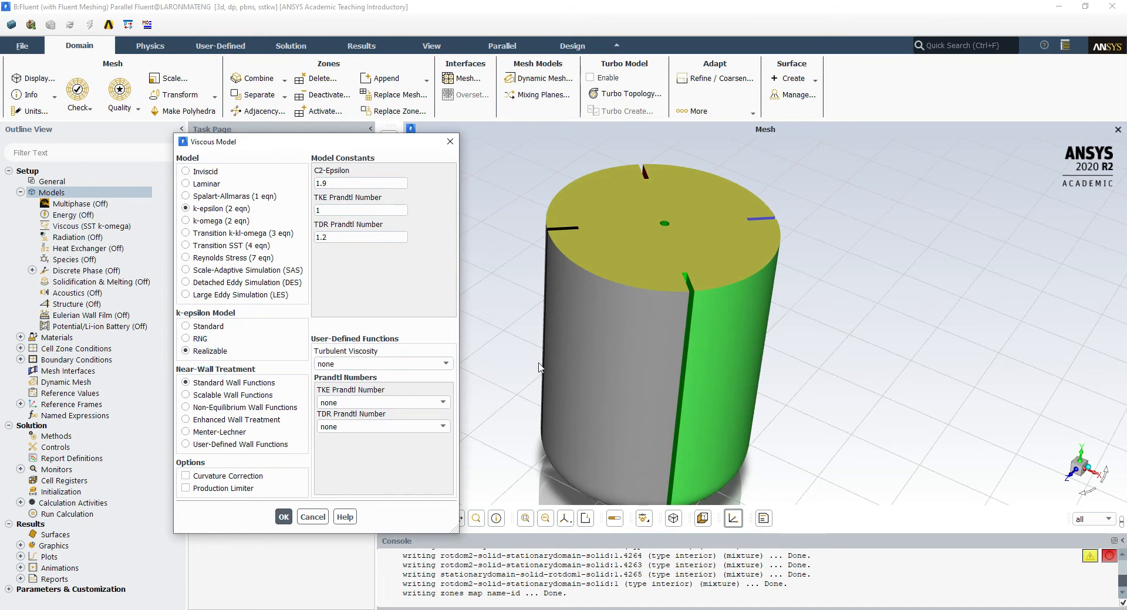
{"action": "left_click", "coordinate": [284, 517]}
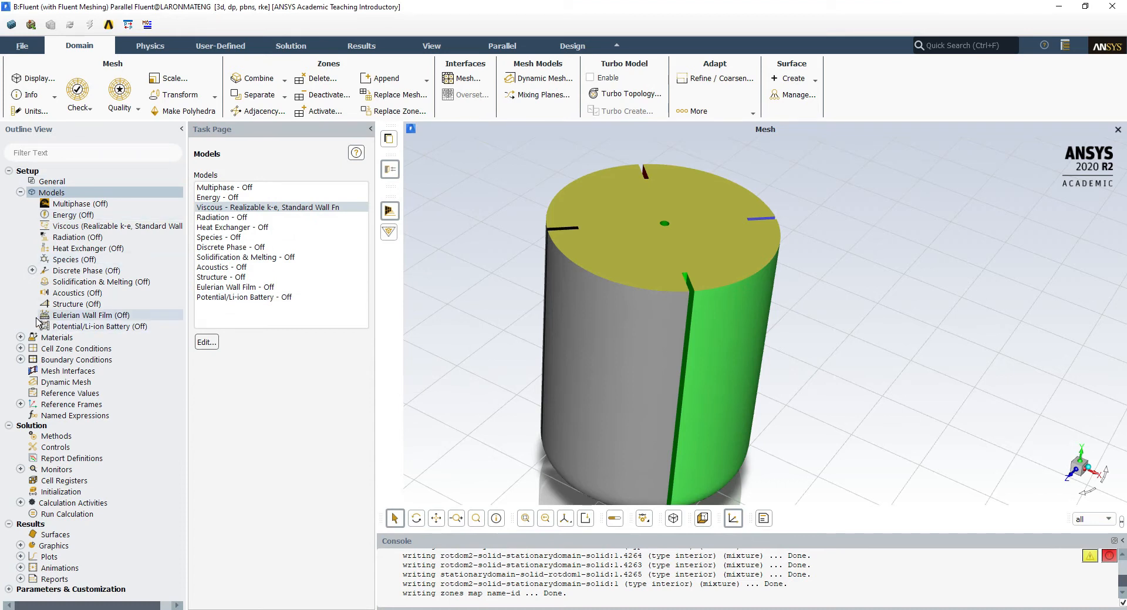
Copy the fluid water-liquid (h2o<l>) from the Fluent database into the project's materials
{"action": "double_click", "coordinate": [67, 338]}
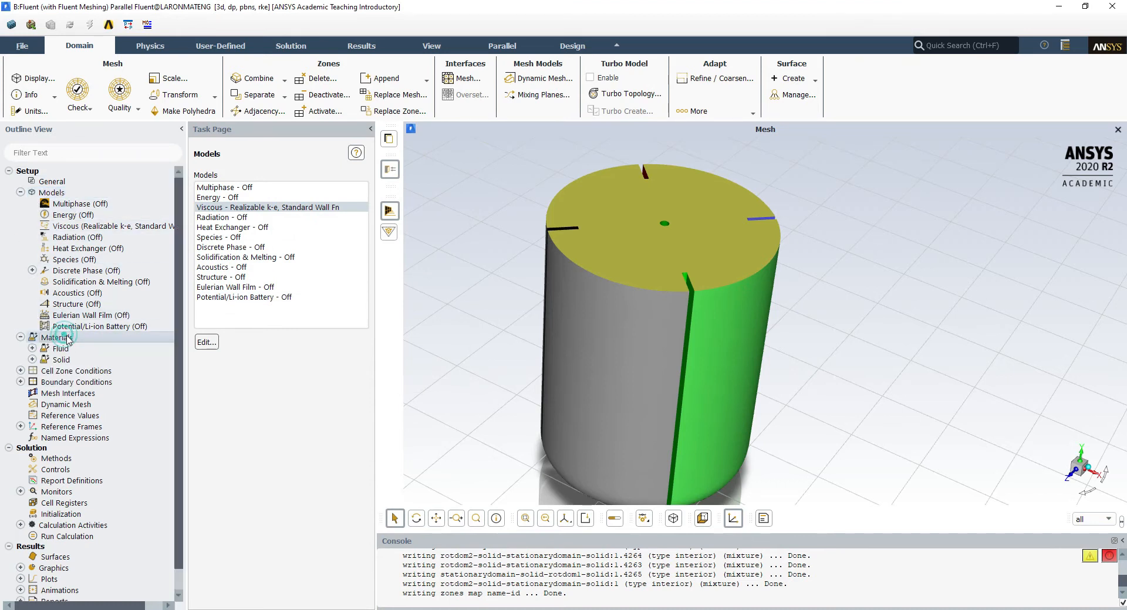
{"action": "left_click", "coordinate": [223, 579]}
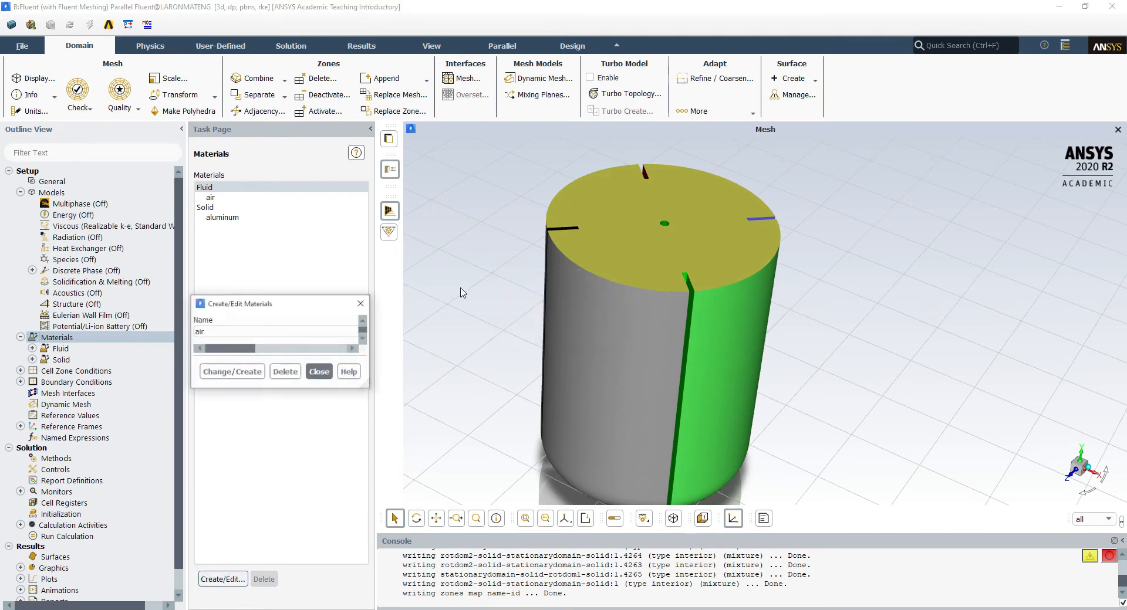
{"action": "left_click", "coordinate": [673, 248]}
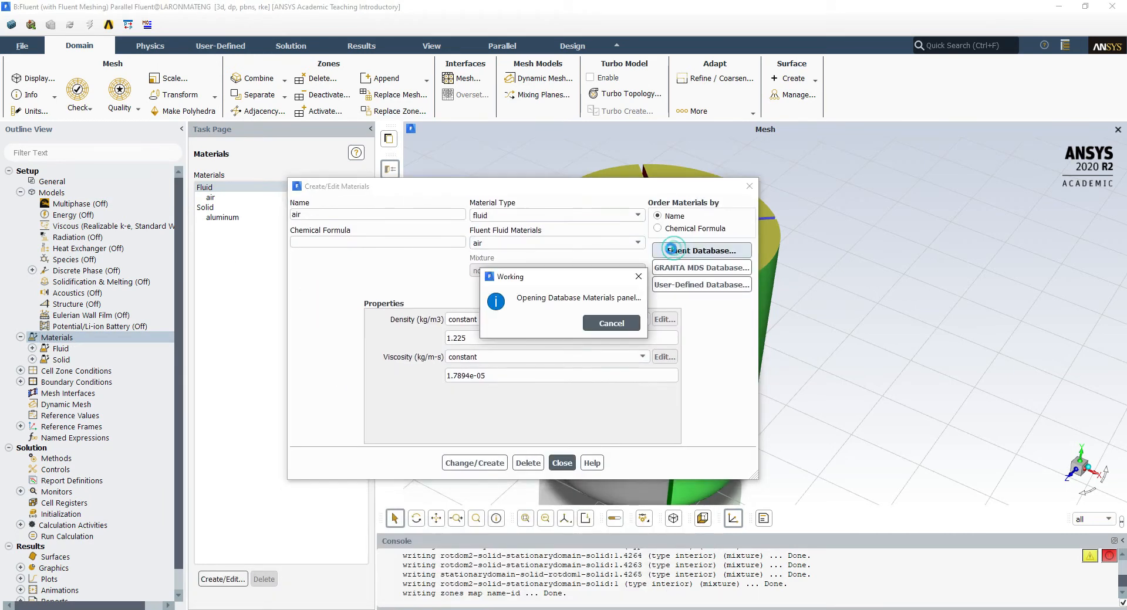
{"action": "left_click_drag", "start_coordinate": [367, 357], "coordinate": [365, 381]}
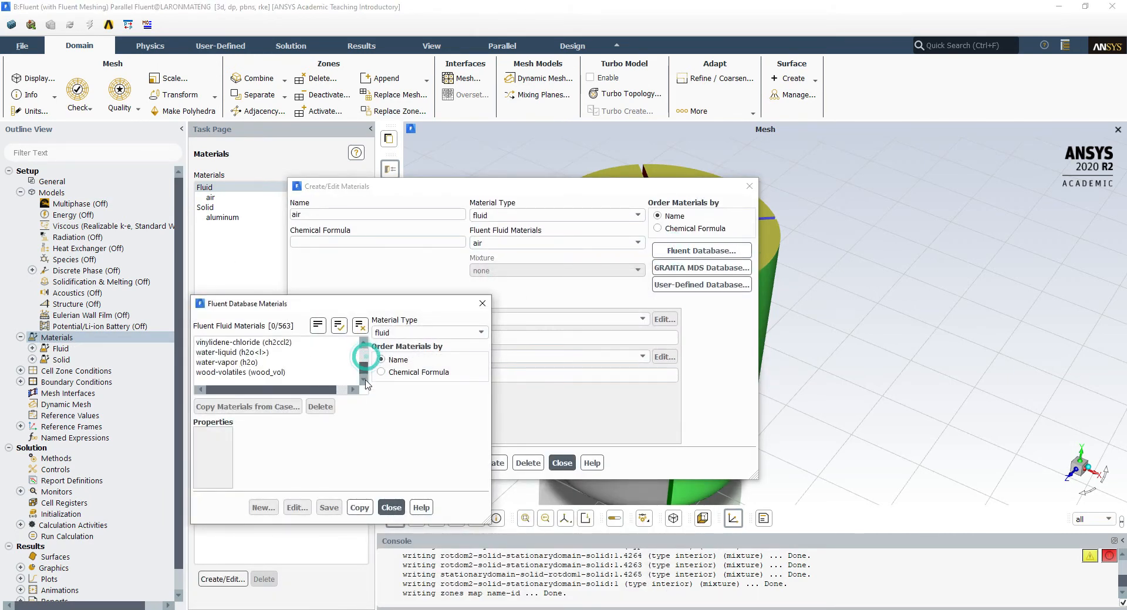
{"action": "left_click", "coordinate": [220, 362]}
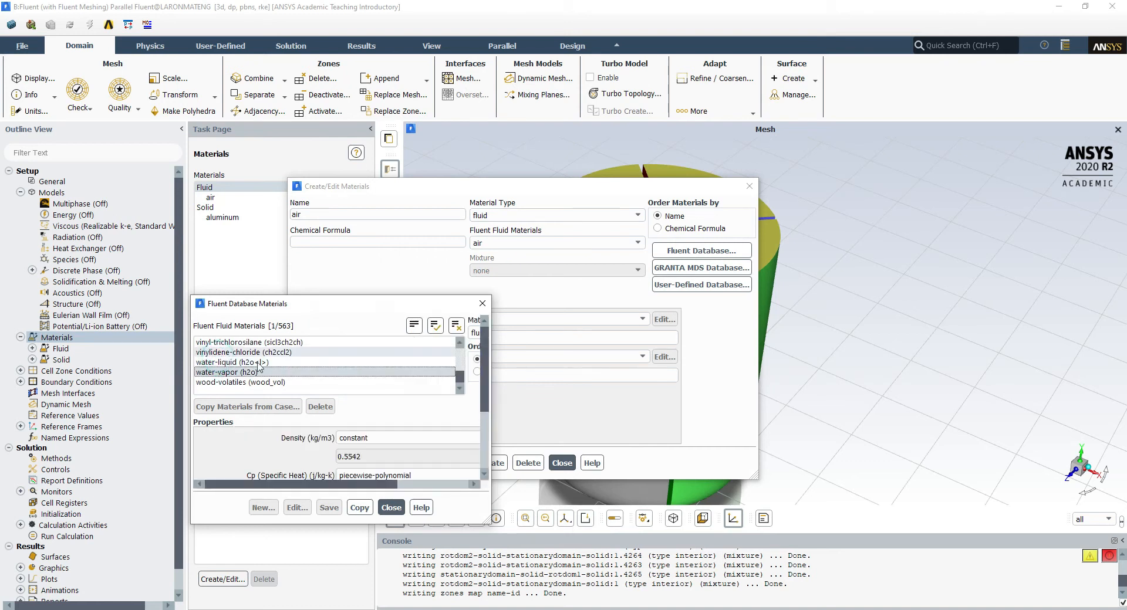
{"action": "left_click", "coordinate": [405, 206]}
{"action": "left_click", "coordinate": [584, 451]}
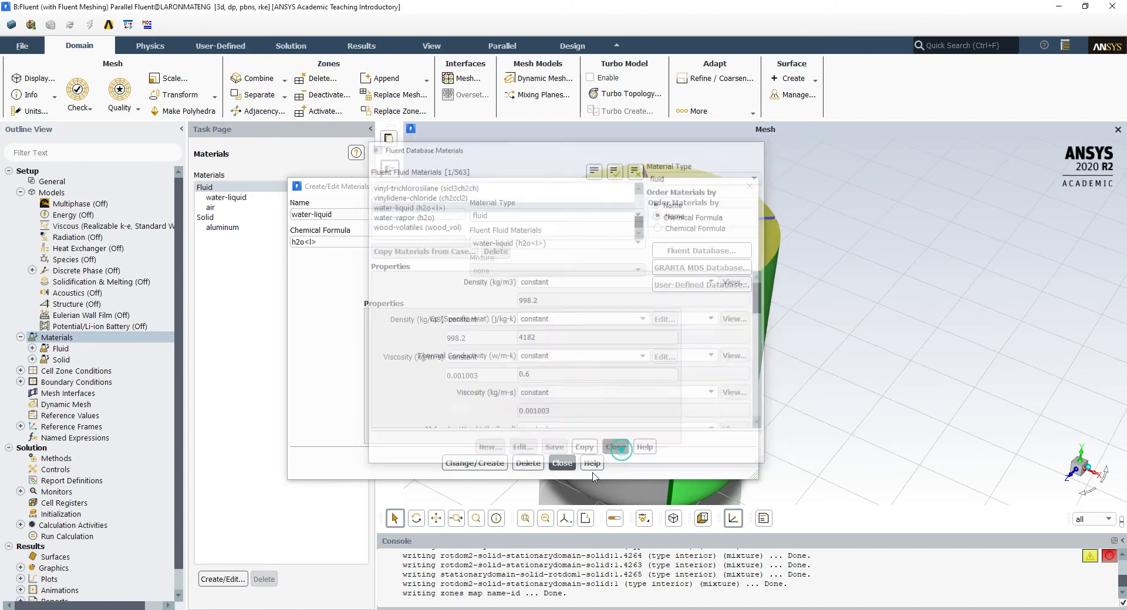
{"action": "left_click", "coordinate": [561, 463]}
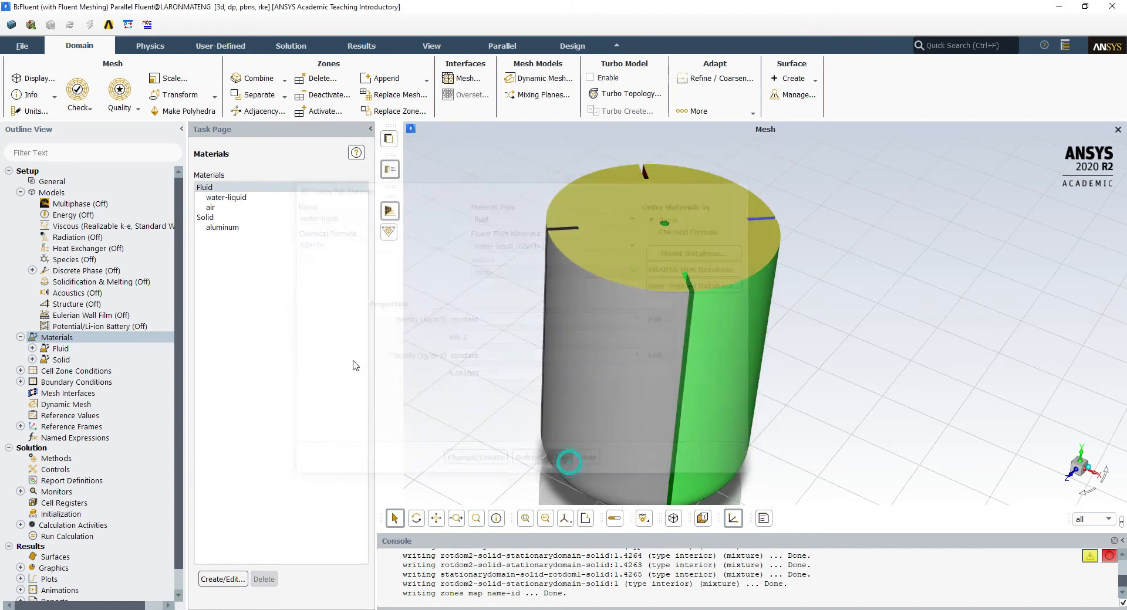
{"action": "left_click", "coordinate": [244, 198]}
{"action": "left_click", "coordinate": [240, 208]}
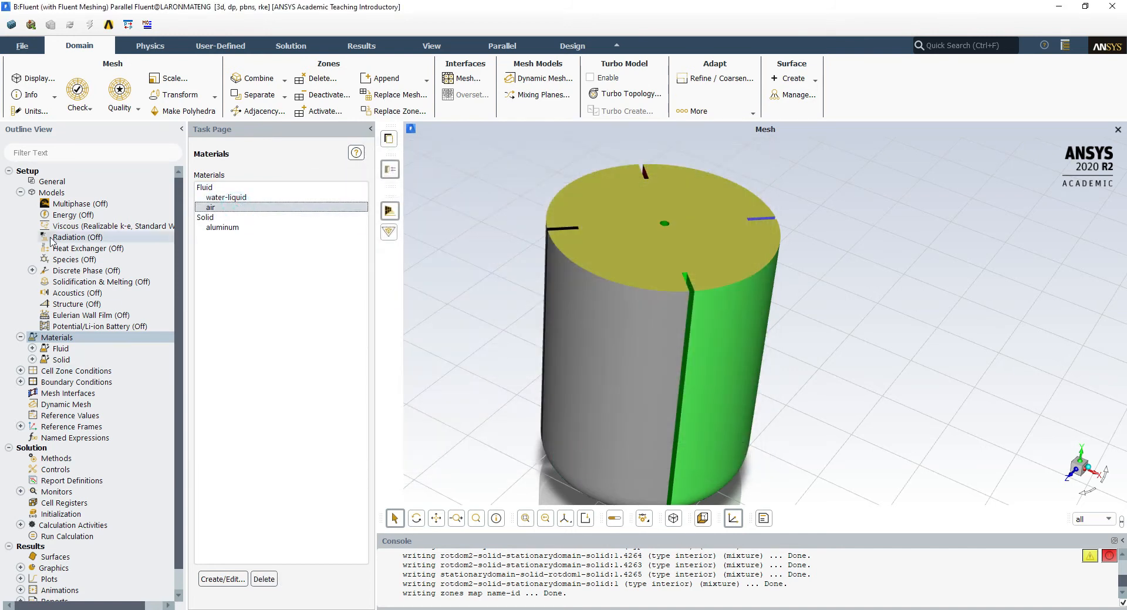
Assign water-liquid as the material of the rotdom1-solid cell zone
{"action": "left_click", "coordinate": [21, 192]}
{"action": "left_click", "coordinate": [20, 203]}
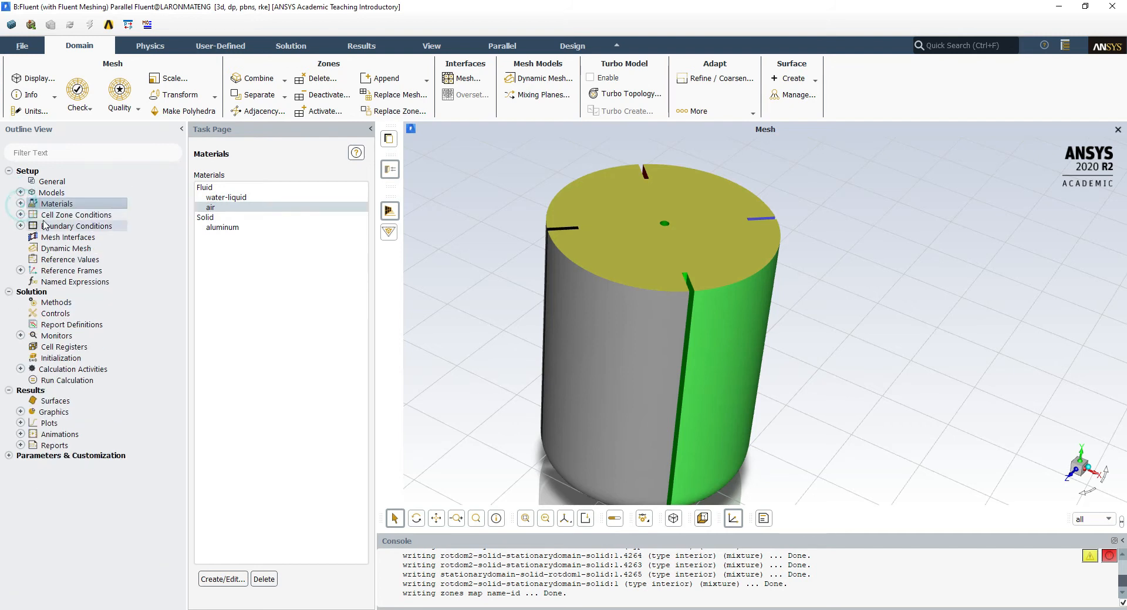
{"action": "double_click", "coordinate": [76, 215]}
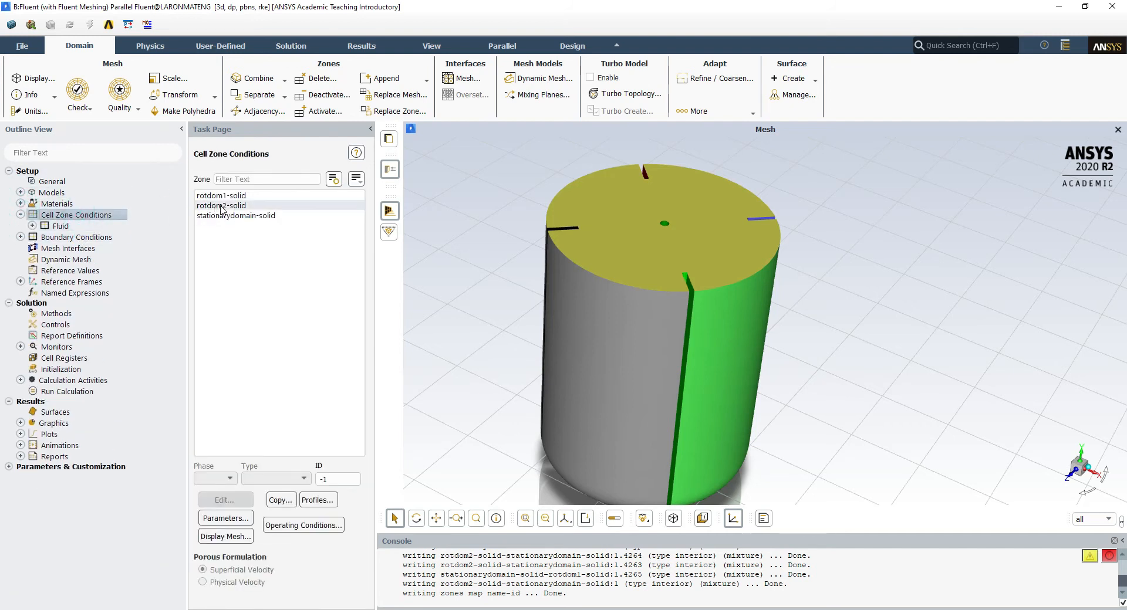
{"action": "left_click", "coordinate": [236, 196]}
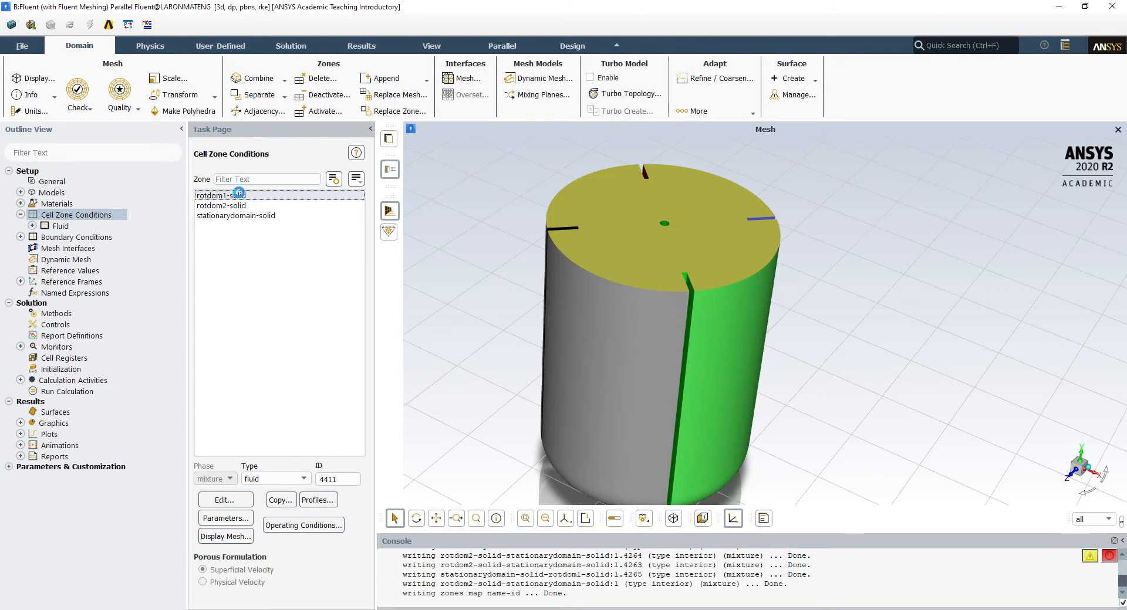
{"action": "double_click", "coordinate": [256, 220]}
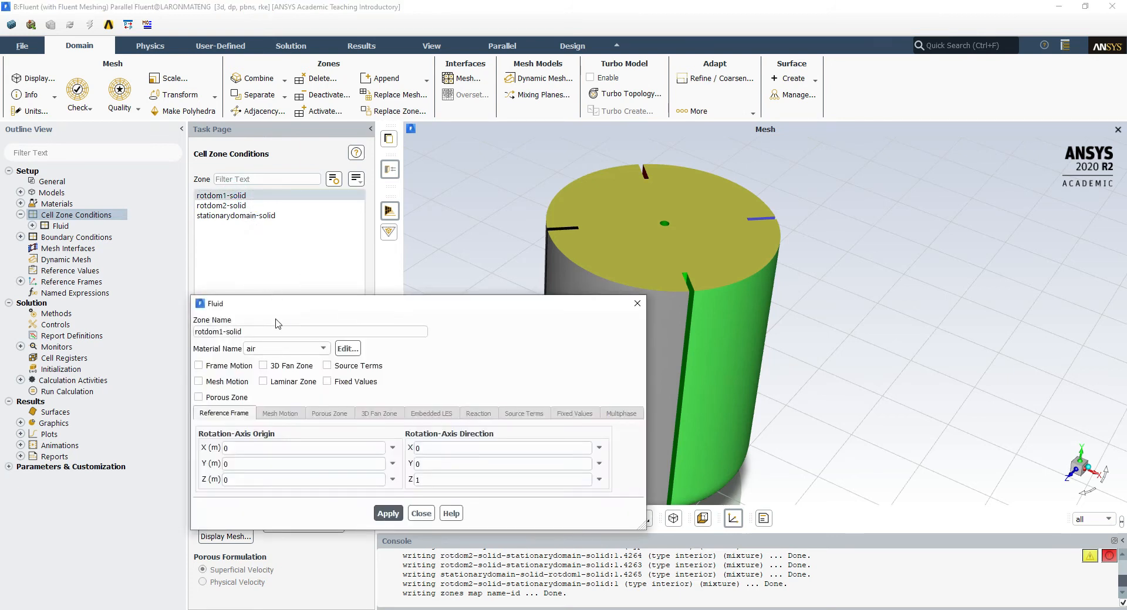
{"action": "left_click_drag", "start_coordinate": [329, 308], "coordinate": [342, 175]}
{"action": "left_click", "coordinate": [301, 217]}
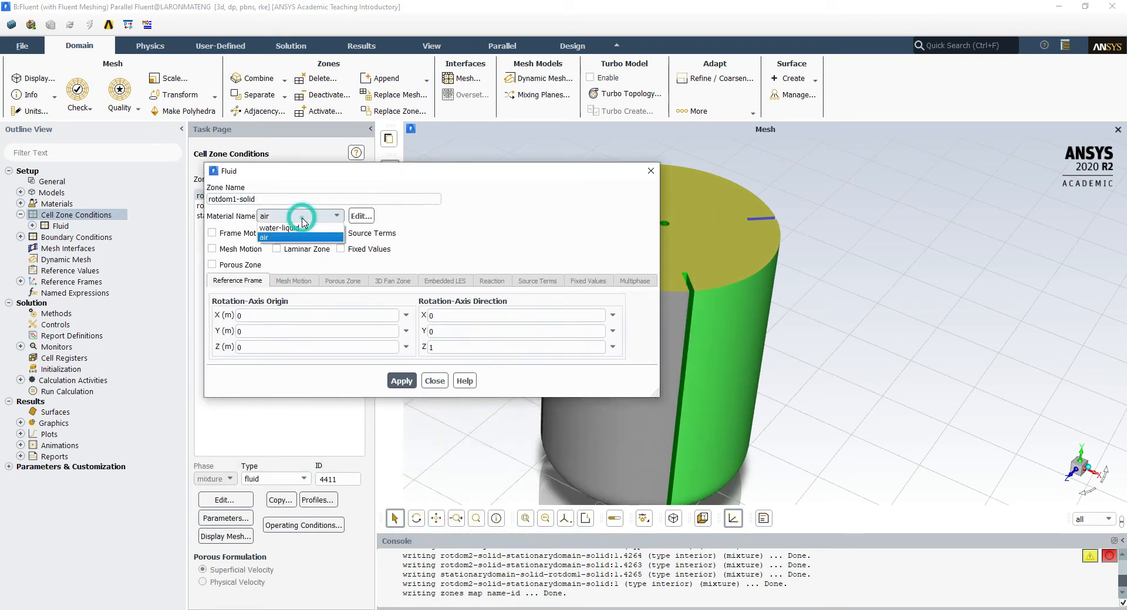
{"action": "left_click", "coordinate": [304, 228]}
{"action": "left_click", "coordinate": [401, 381]}
{"action": "left_click", "coordinate": [427, 381]}
Assign water-liquid as the material of the rotdom2-solid cell zone
{"action": "left_click", "coordinate": [229, 206]}
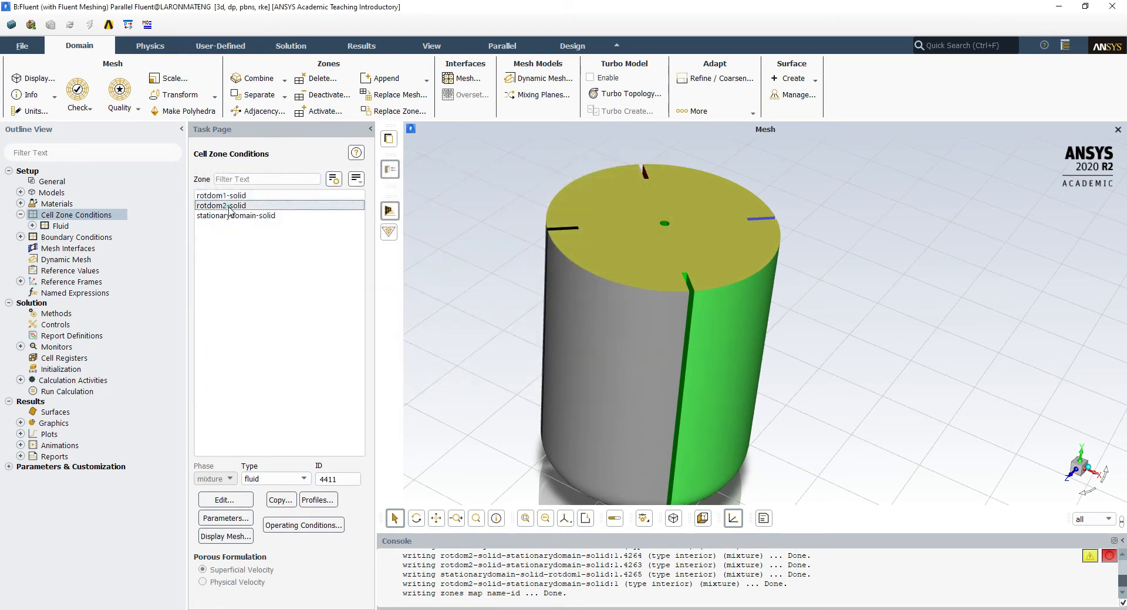
{"action": "double_click", "coordinate": [231, 207]}
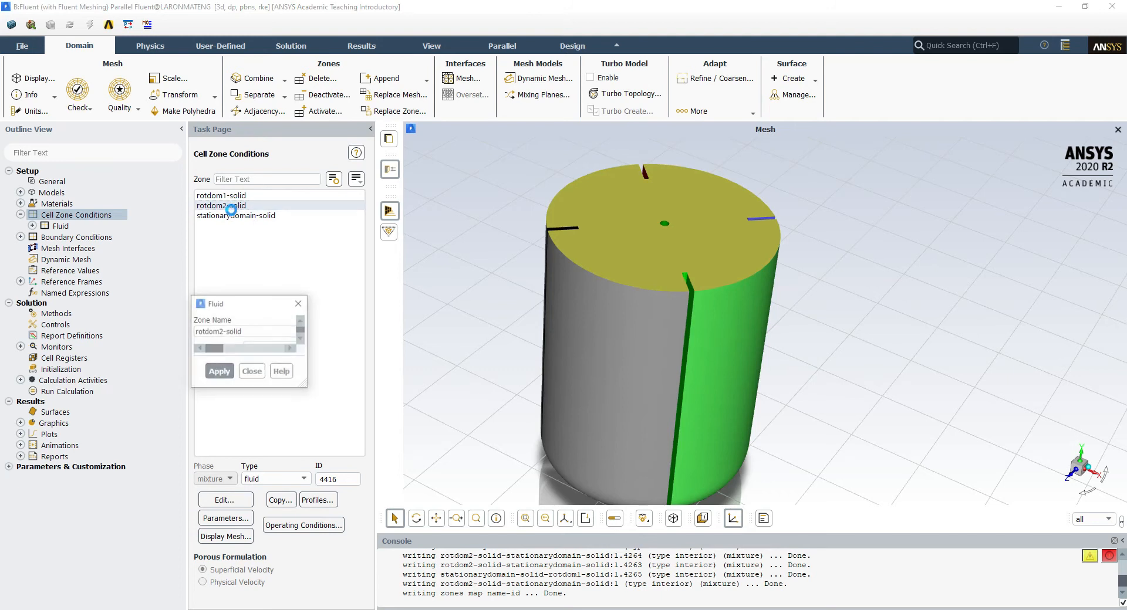
{"action": "left_click", "coordinate": [284, 349]}
{"action": "left_click", "coordinate": [282, 356]}
{"action": "left_click", "coordinate": [388, 515]}
{"action": "left_click", "coordinate": [421, 514]}
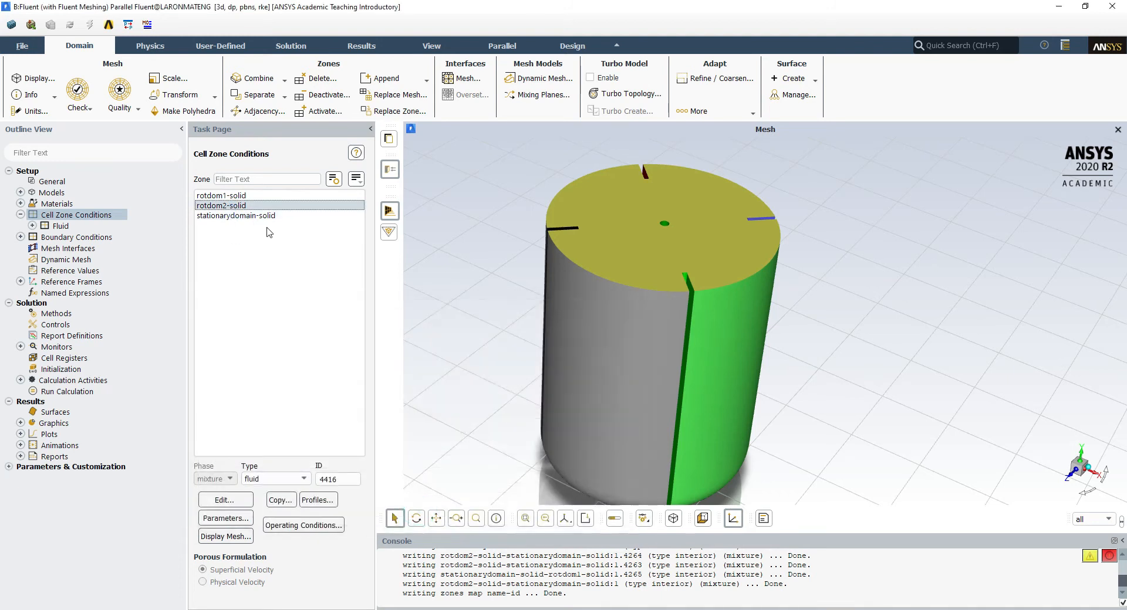
Assign water-liquid as the material of the stationarydomain-solid cell zone
{"action": "left_click", "coordinate": [260, 216]}
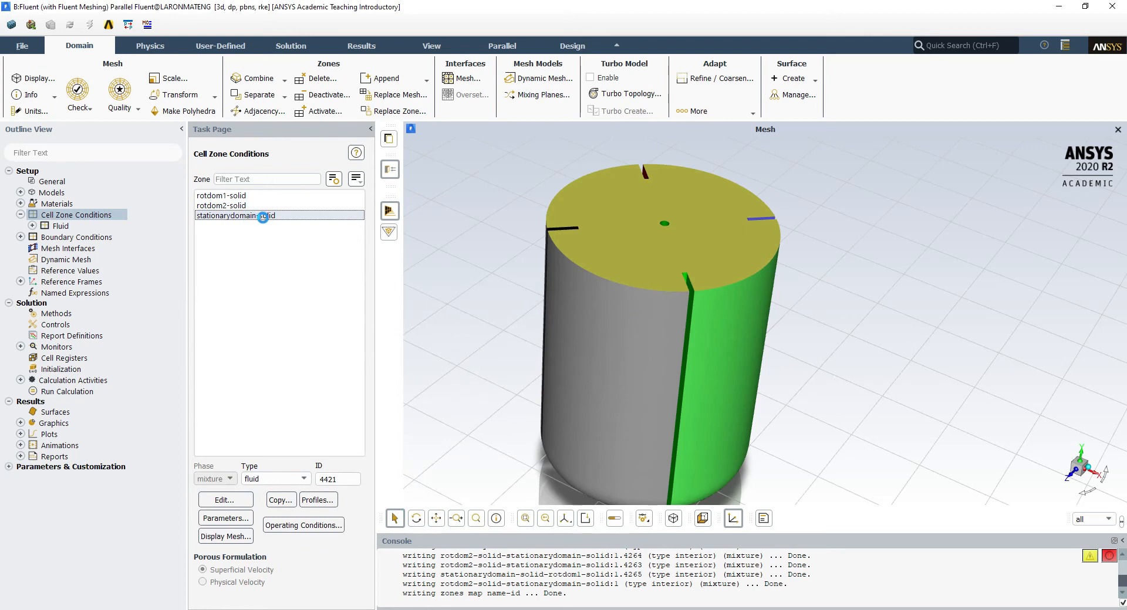
{"action": "double_click", "coordinate": [262, 216]}
{"action": "left_click", "coordinate": [284, 348]}
{"action": "left_click", "coordinate": [281, 356]}
{"action": "left_click", "coordinate": [393, 513]}
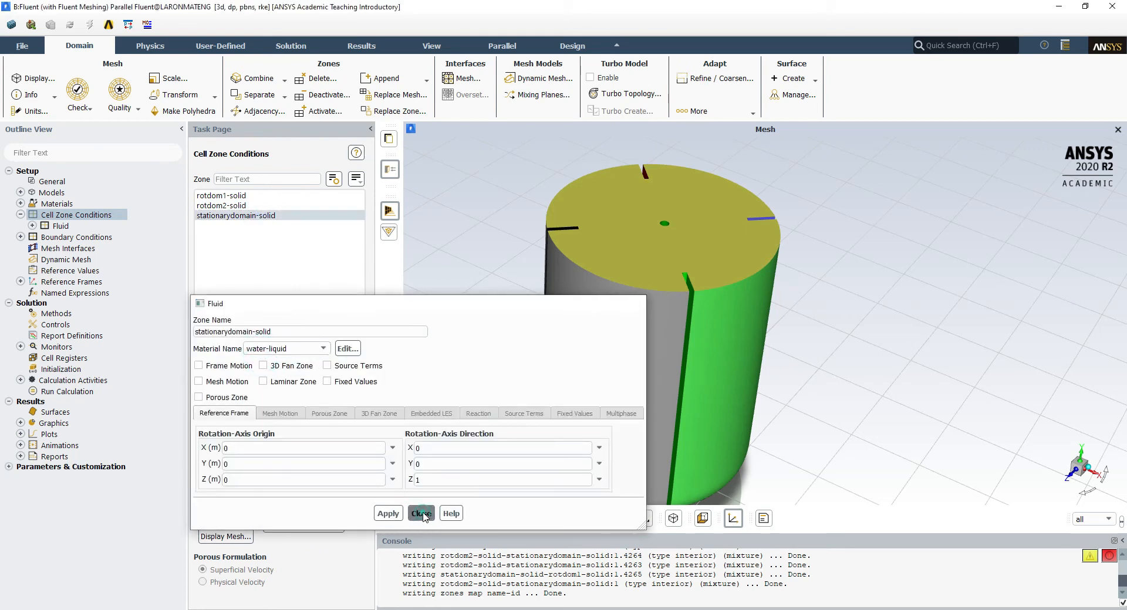
{"action": "left_click", "coordinate": [420, 514]}
Switch to the SimulasiMixing.pptx presentation in PowerPoint and review the Setup slide for the domain and rotation settings
{"action": "key", "text": "alt+Tab"}
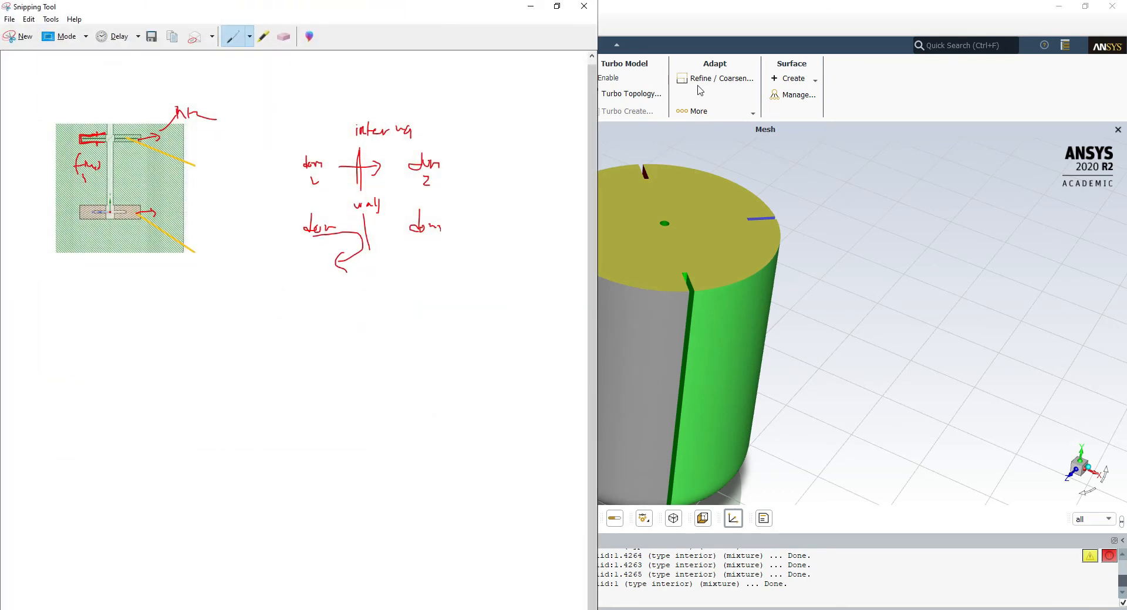
{"action": "left_click", "coordinate": [531, 7]}
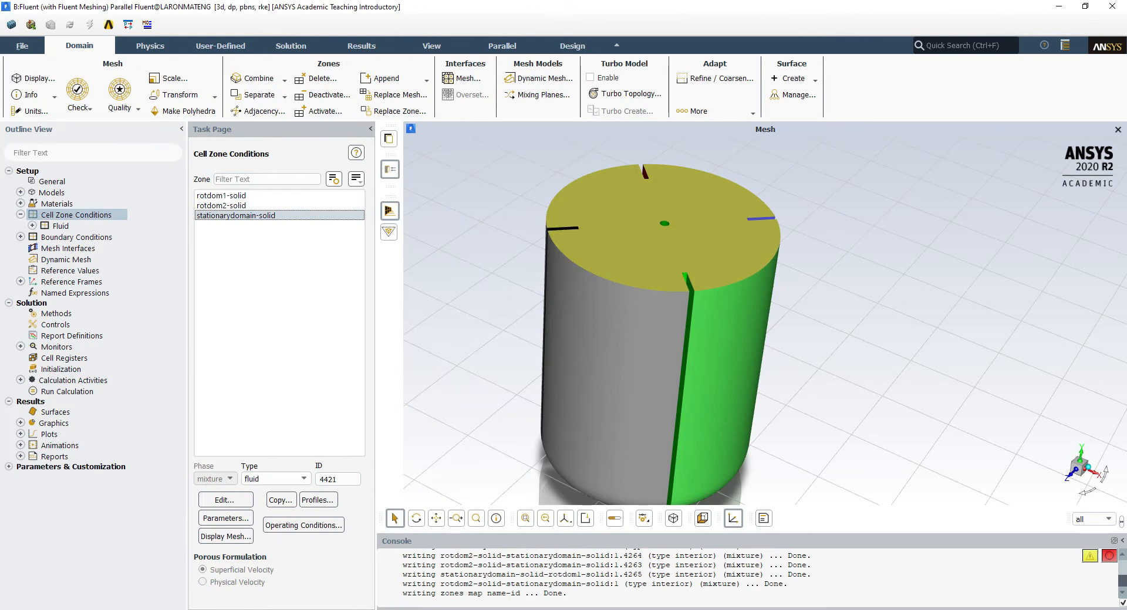
{"action": "key", "text": "alt+Tab"}
{"action": "left_click", "coordinate": [77, 368]}
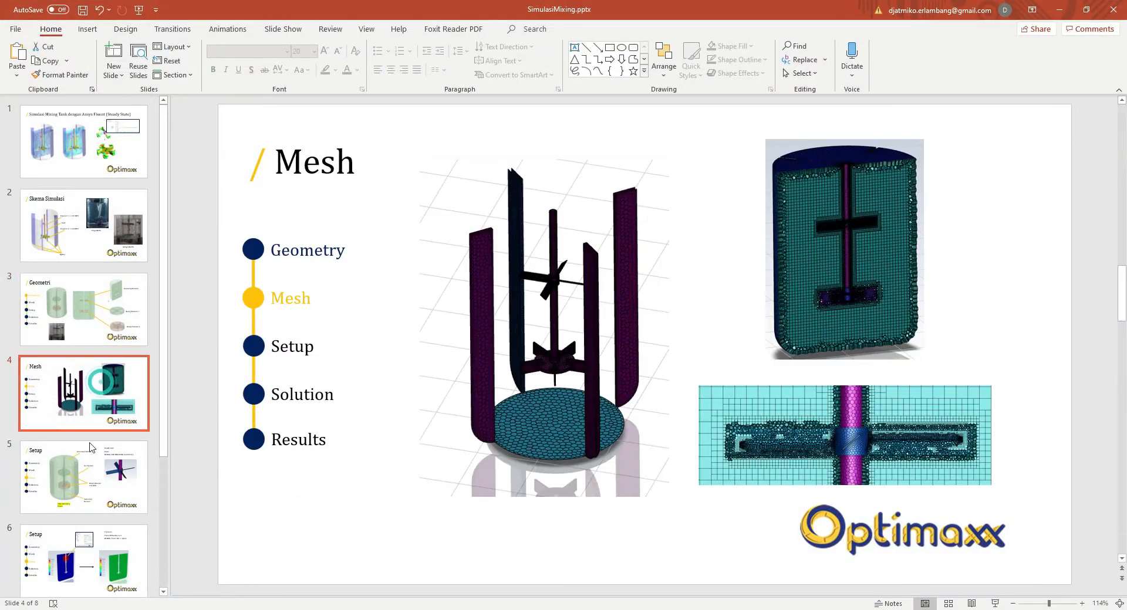
{"action": "left_click", "coordinate": [91, 449]}
{"action": "left_click", "coordinate": [40, 381]}
{"action": "left_click", "coordinate": [67, 462]}
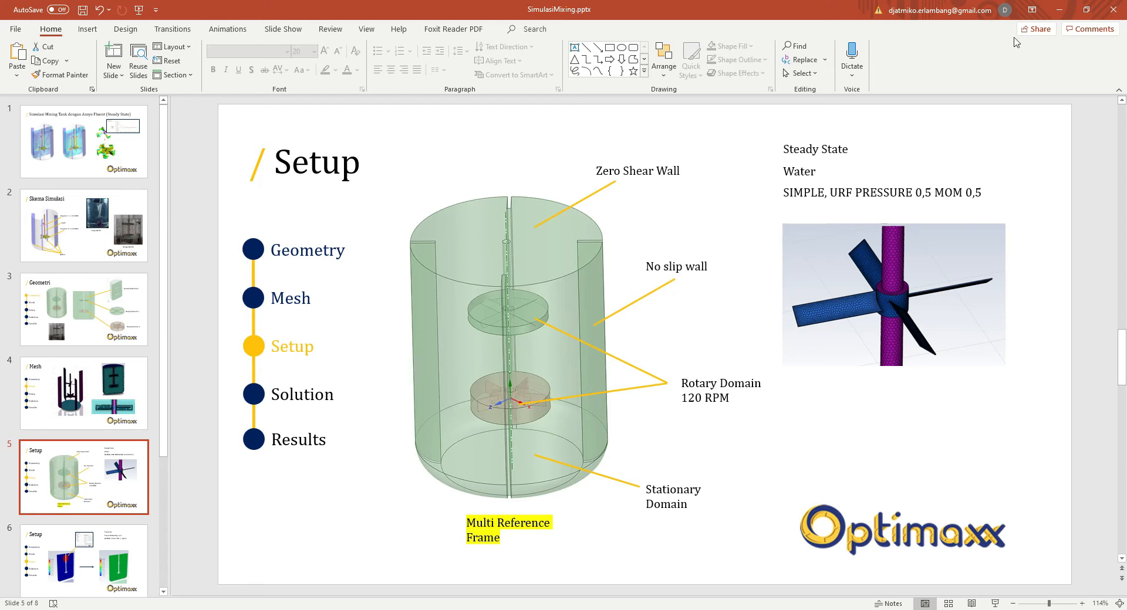
{"action": "left_click", "coordinate": [1060, 9]}
Set the Fluent unit for angular-velocity to rpm
{"action": "left_click", "coordinate": [23, 109]}
{"action": "left_click", "coordinate": [238, 354]}
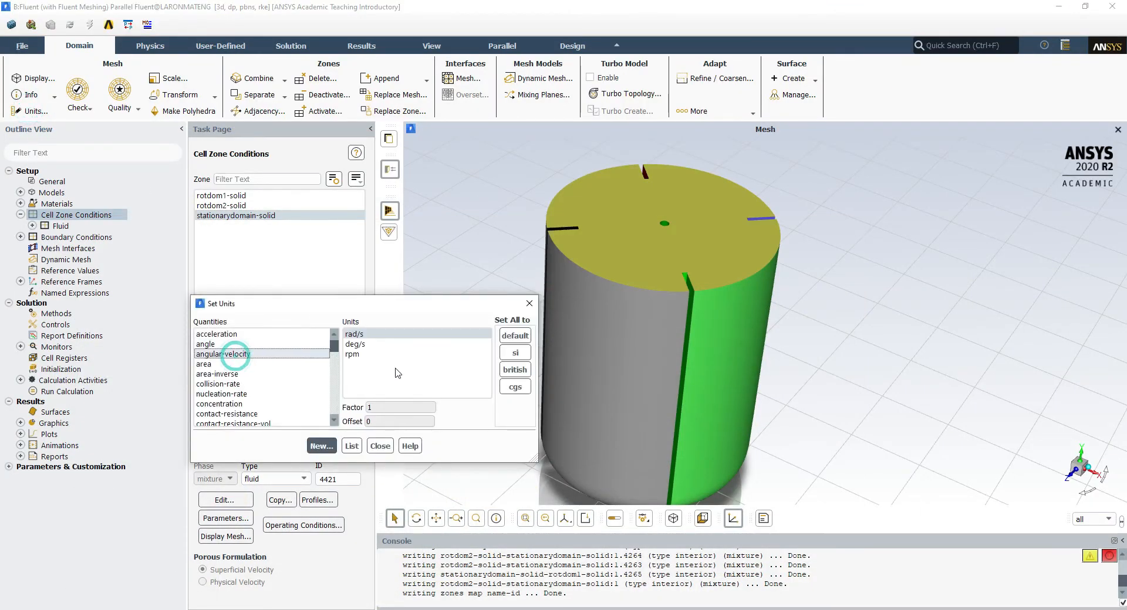
{"action": "left_click", "coordinate": [365, 354]}
{"action": "left_click", "coordinate": [380, 446]}
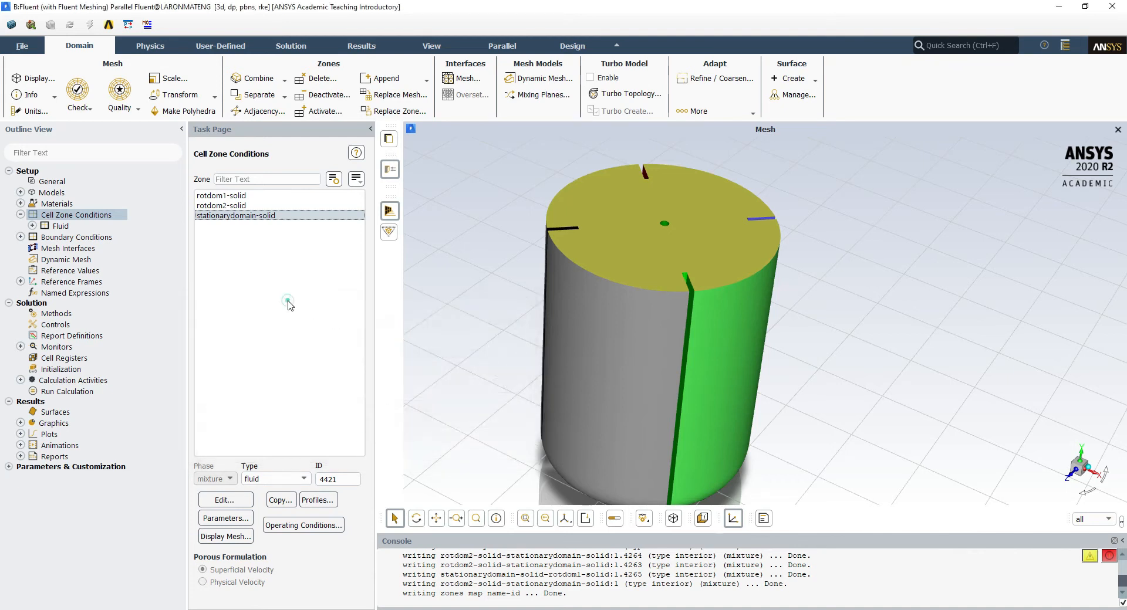
Open the fluid conditions of the rotdom1-solid cell zone and move and narrow the dialog to uncover the mesh display
{"action": "left_click", "coordinate": [237, 205]}
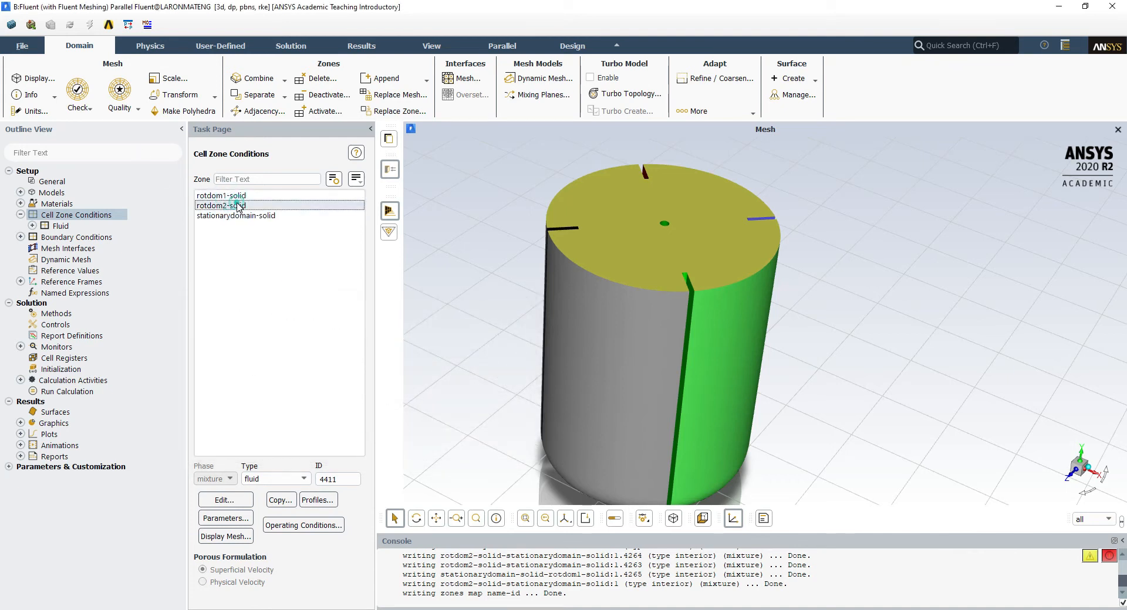
{"action": "left_click", "coordinate": [264, 196]}
{"action": "double_click", "coordinate": [264, 195]}
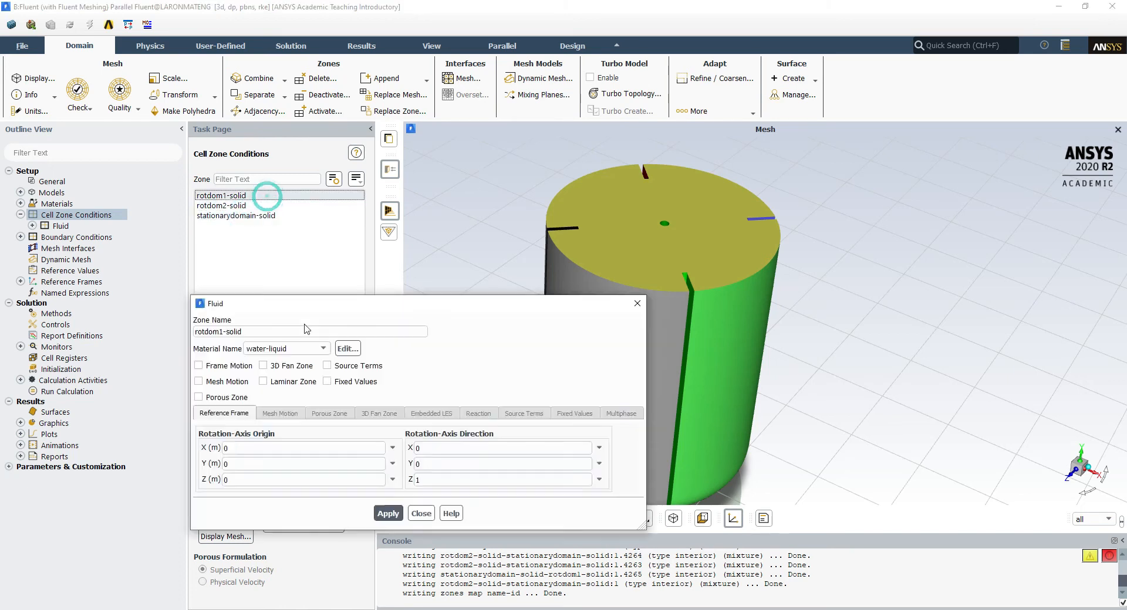
{"action": "left_click_drag", "start_coordinate": [546, 300], "coordinate": [476, 163]}
{"action": "left_click_drag", "start_coordinate": [574, 254], "coordinate": [447, 254]}
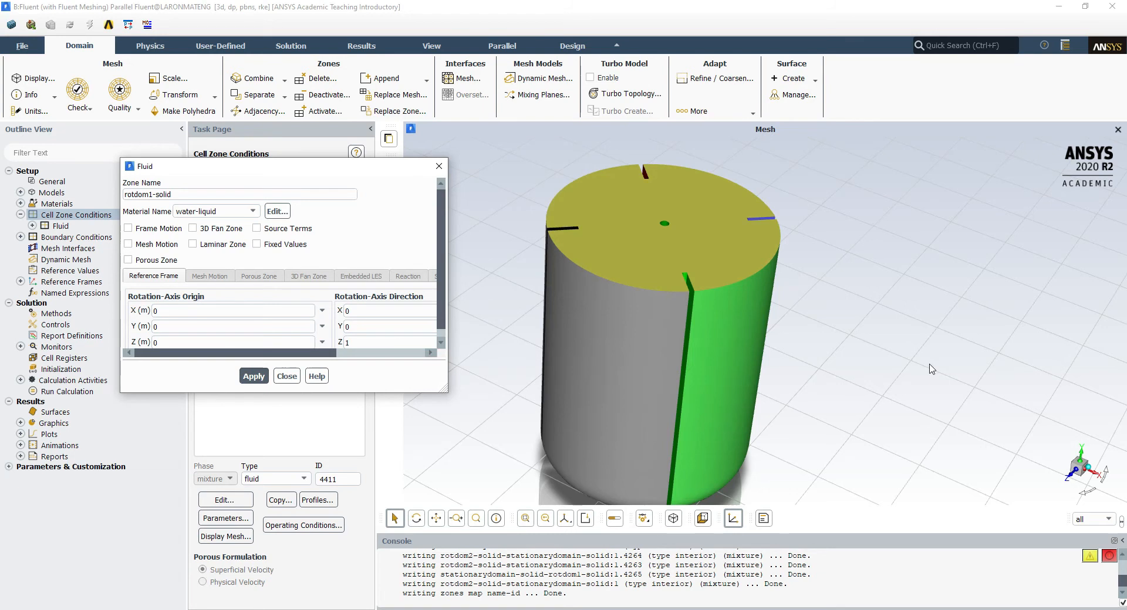
{"action": "scroll", "coordinate": [674, 334], "scroll_direction": "down", "scroll_amount": 5}
{"action": "scroll", "coordinate": [637, 333], "scroll_direction": "up", "scroll_amount": 4}
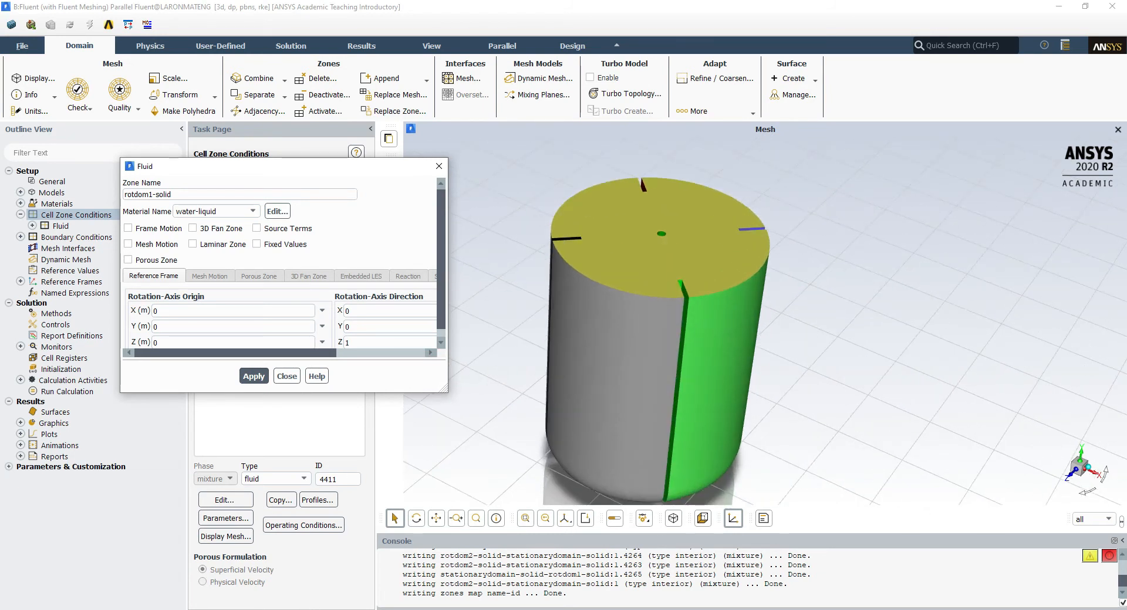
Capture the closed tank mesh in Snipping Tool and sketch a dashed rotation axis through the tank's centre
{"action": "left_click", "coordinate": [330, 527]}
{"action": "key", "text": "alt+Tab"}
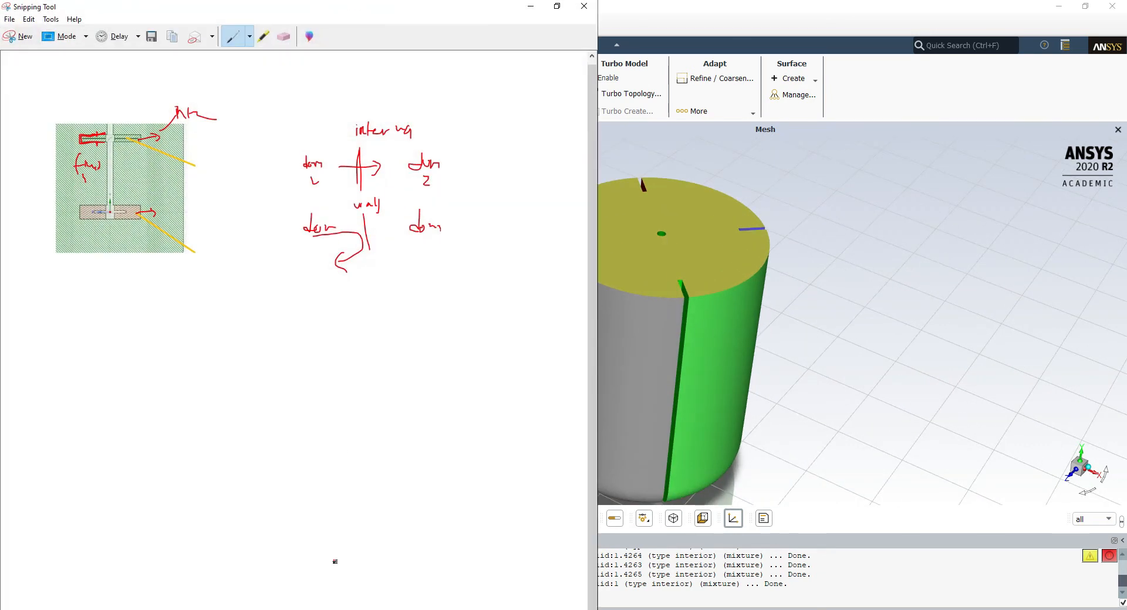
{"action": "left_click", "coordinate": [3, 41]}
{"action": "left_click_drag", "start_coordinate": [520, 150], "coordinate": [1124, 541]}
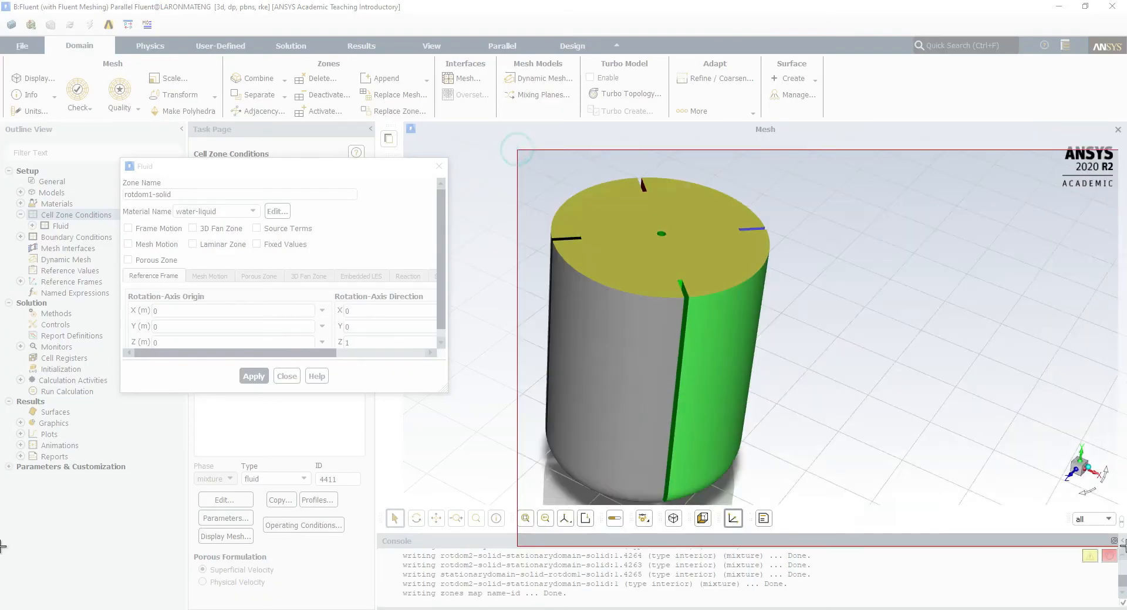
{"action": "left_click_drag", "start_coordinate": [593, 229], "coordinate": [605, 167]}
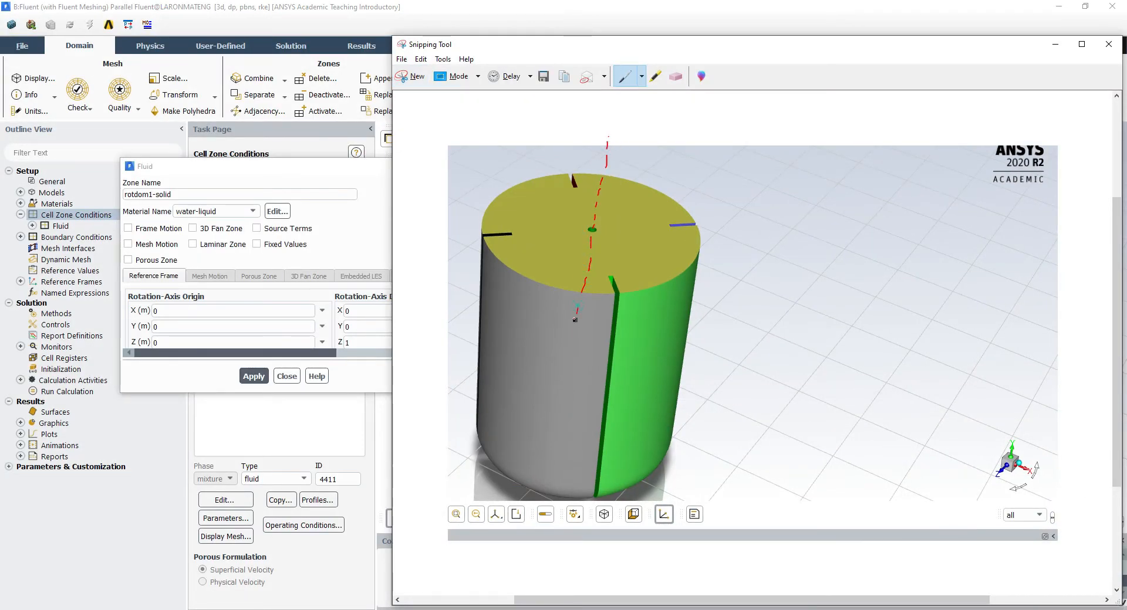
{"action": "left_click_drag", "start_coordinate": [559, 391], "coordinate": [557, 420]}
{"action": "left_click", "coordinate": [1055, 44]}
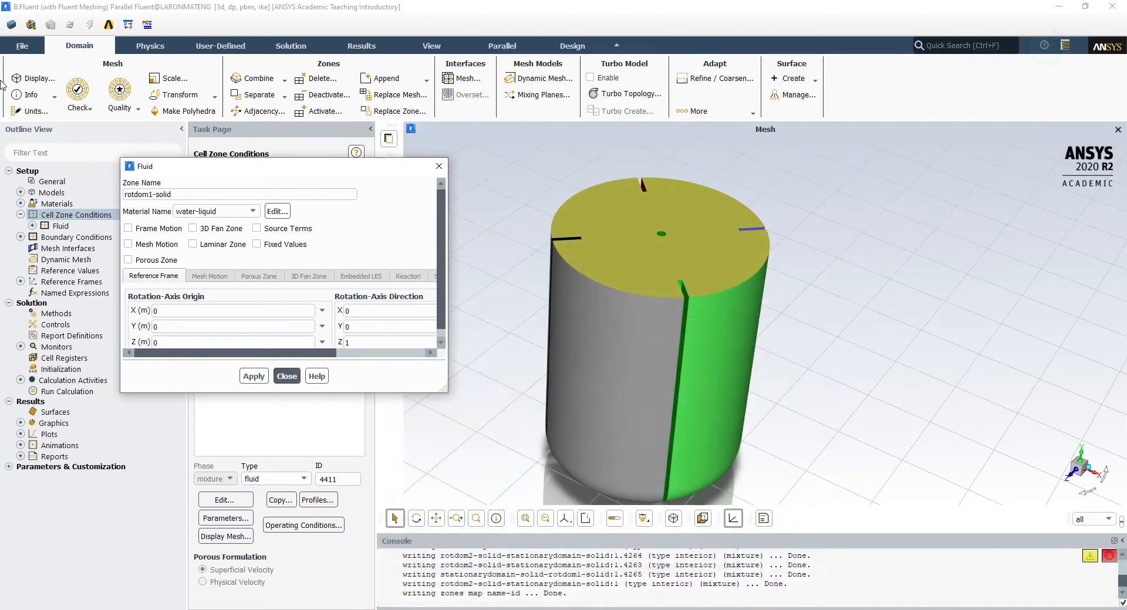
Hide the surfaces dinding1, dinding2 and top in the mesh display to expose the shaft and impellers
{"action": "left_click", "coordinate": [35, 78]}
{"action": "scroll", "coordinate": [427, 397], "scroll_direction": "down", "scroll_amount": 3}
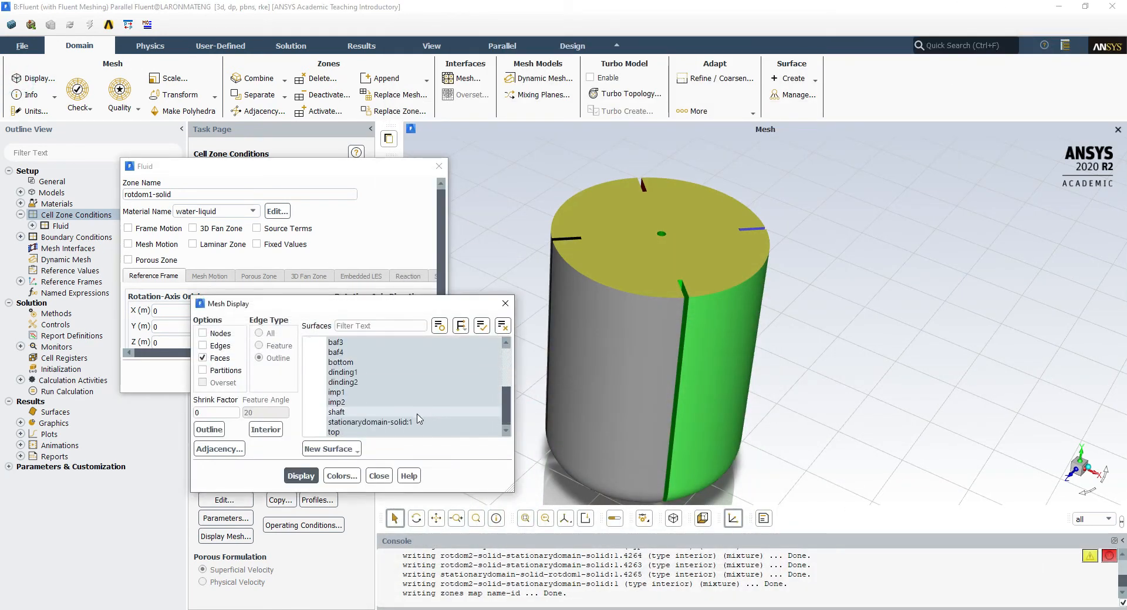
{"action": "scroll", "coordinate": [368, 388], "scroll_direction": "down", "scroll_amount": 3}
{"action": "left_click", "coordinate": [352, 372]}
{"action": "left_click", "coordinate": [357, 381]}
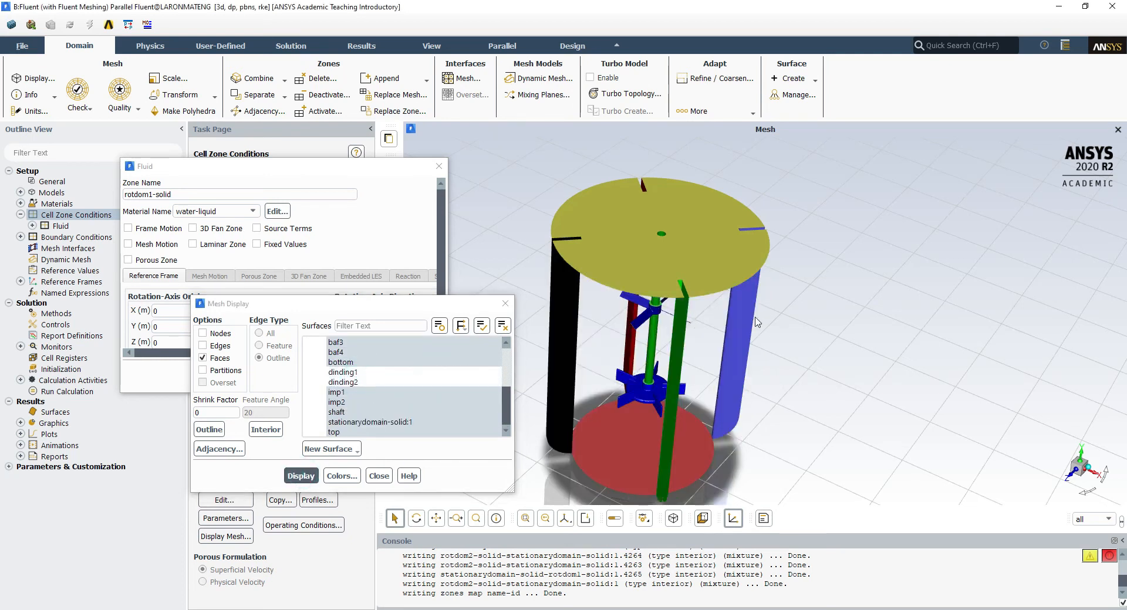
{"action": "left_click", "coordinate": [342, 434]}
{"action": "left_click", "coordinate": [301, 476]}
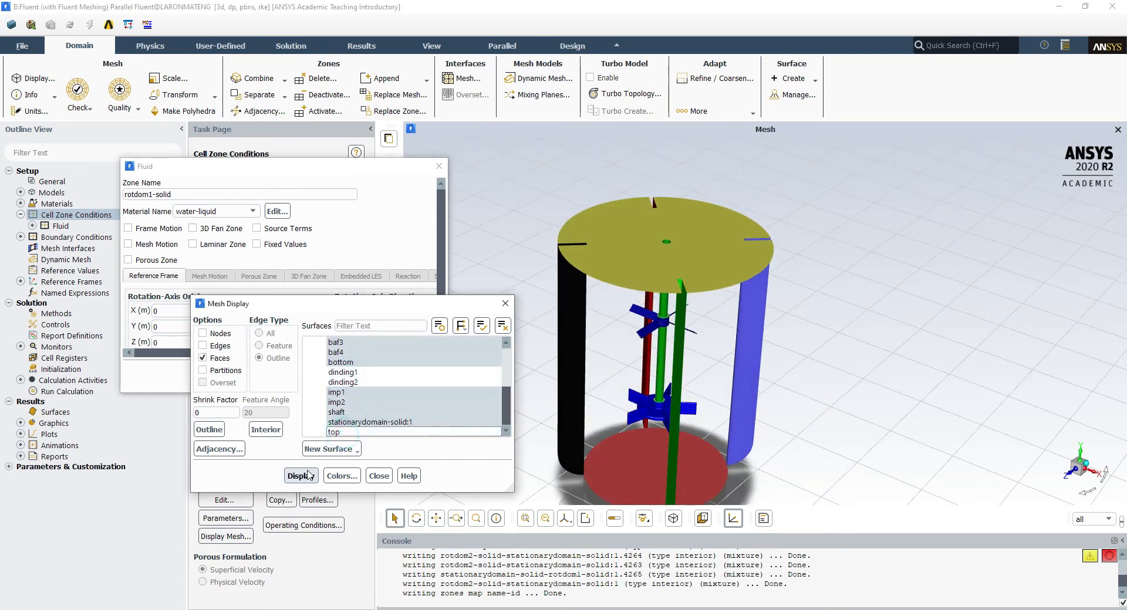
{"action": "left_click", "coordinate": [379, 476]}
{"action": "scroll", "coordinate": [688, 376], "scroll_direction": "up", "scroll_amount": 1}
{"action": "middle_click_drag", "start_coordinate": [690, 376], "coordinate": [722, 379]}
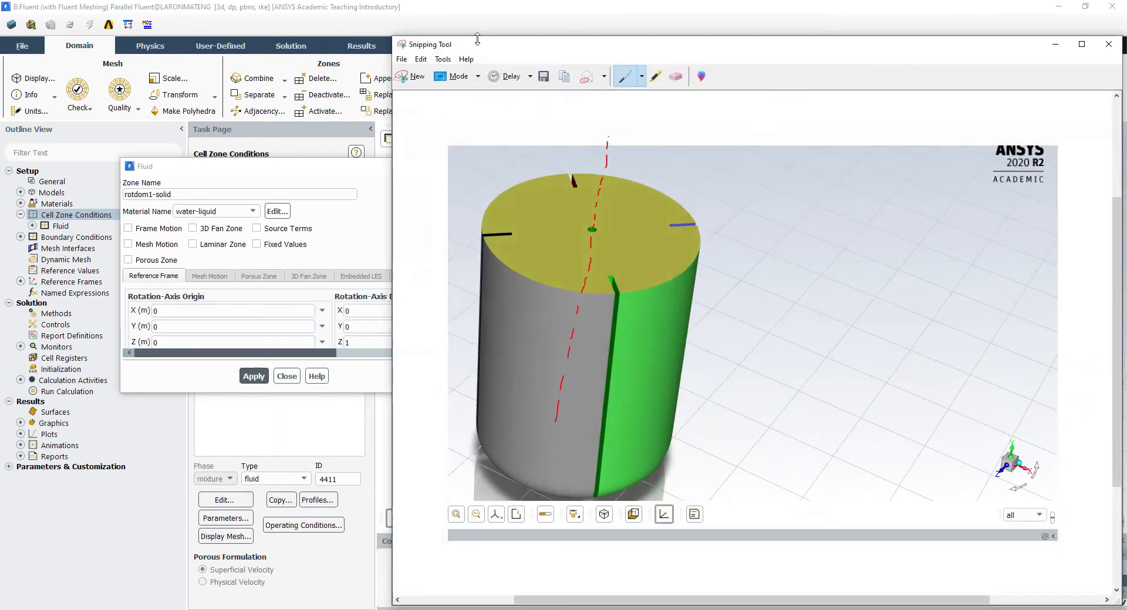
Capture the exposed impellers in a new Snipping Tool snip, circle the upper impeller and sketch the y axis along the shaft
{"action": "left_click", "coordinate": [417, 76]}
{"action": "left_click_drag", "start_coordinate": [533, 133], "coordinate": [1118, 535]}
{"action": "left_click_drag", "start_coordinate": [177, 166], "coordinate": [20, 139]}
{"action": "left_click_drag", "start_coordinate": [129, 137], "coordinate": [258, 170]}
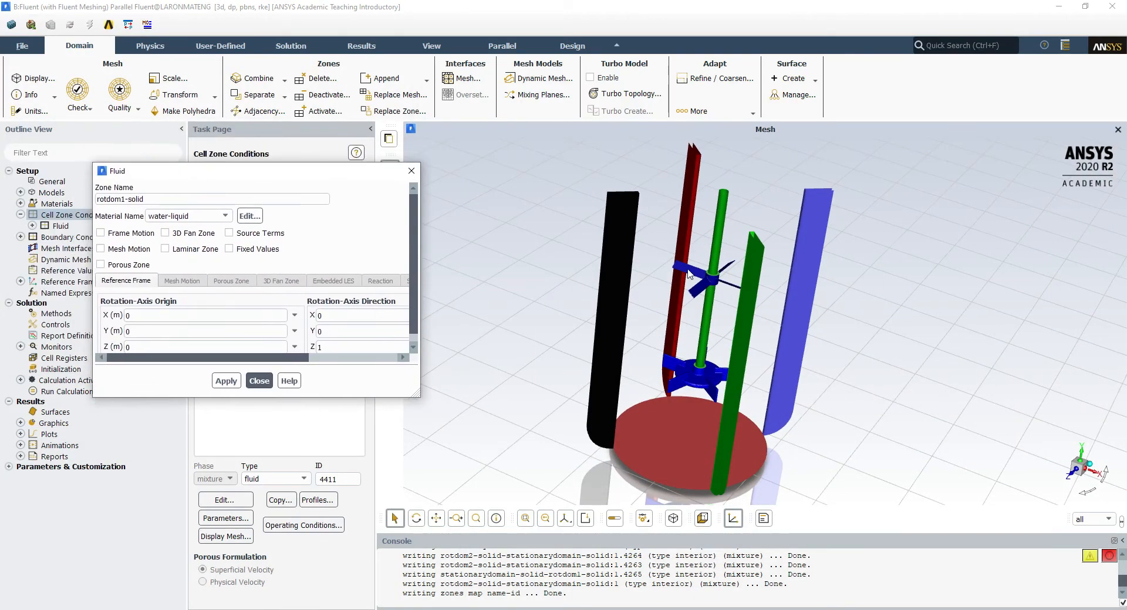
{"action": "left_click", "coordinate": [231, 609]}
{"action": "left_click_drag", "start_coordinate": [668, 252], "coordinate": [607, 288]}
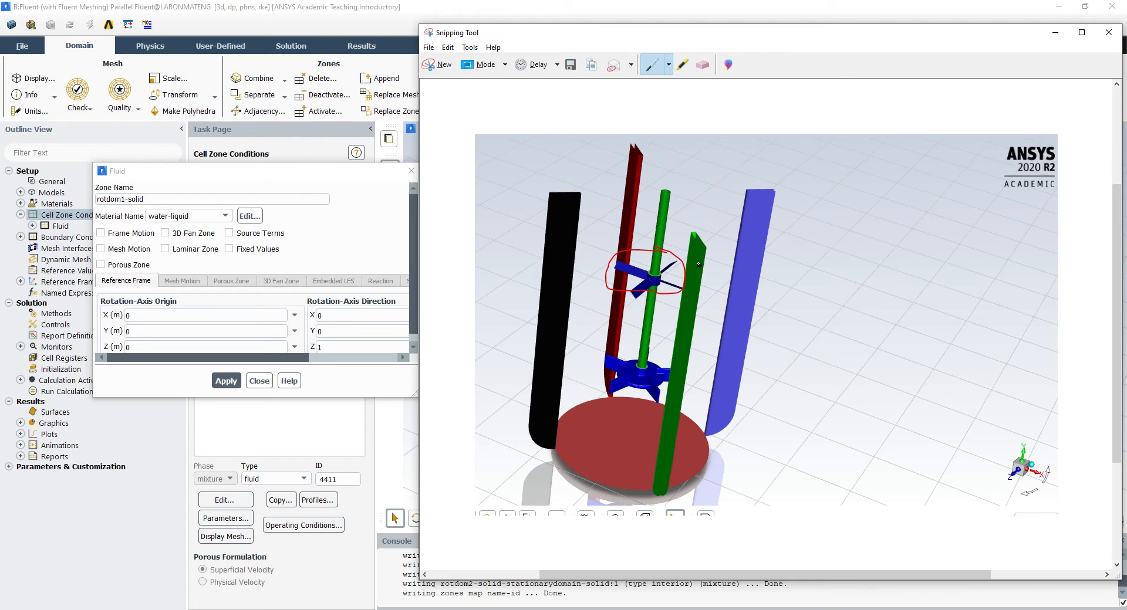
{"action": "left_click_drag", "start_coordinate": [235, 171], "coordinate": [221, 199]}
{"action": "left_click", "coordinate": [351, 609]}
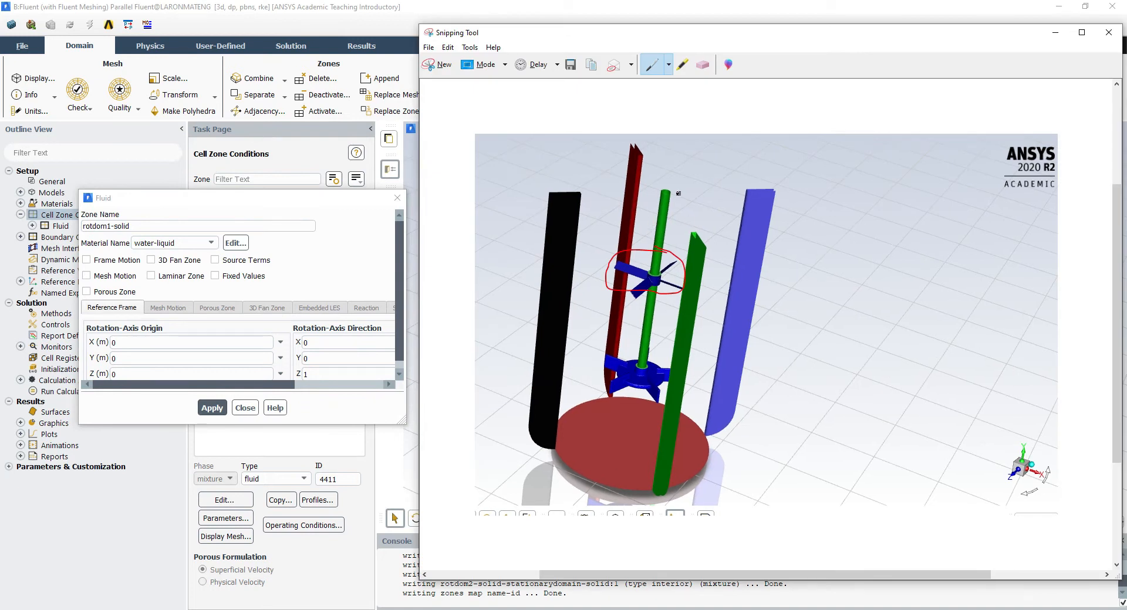
{"action": "left_click_drag", "start_coordinate": [658, 261], "coordinate": [632, 435]}
Set the rotation-axis direction of rotdom1-solid to X 0, Y 1, Z 0 and enlarge the Fluid dialog
{"action": "left_click", "coordinate": [330, 201]}
{"action": "scroll", "coordinate": [344, 344], "scroll_direction": "down", "scroll_amount": 1}
{"action": "left_click", "coordinate": [345, 349]}
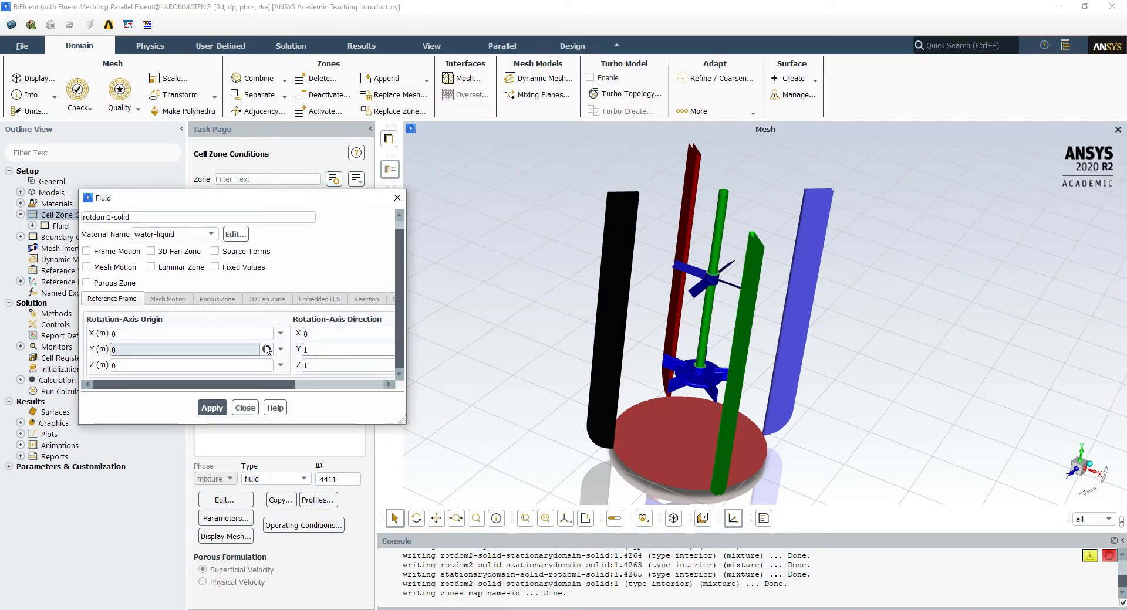
{"action": "left_click", "coordinate": [340, 365]}
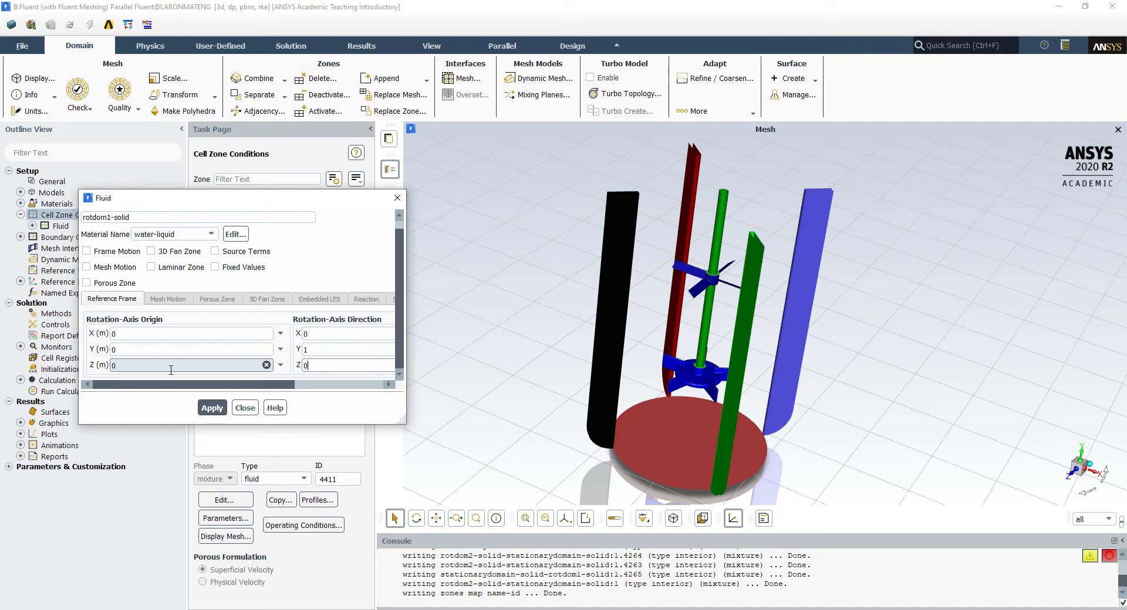
{"action": "left_click_drag", "start_coordinate": [404, 423], "coordinate": [493, 513]}
{"action": "left_click", "coordinate": [325, 359]}
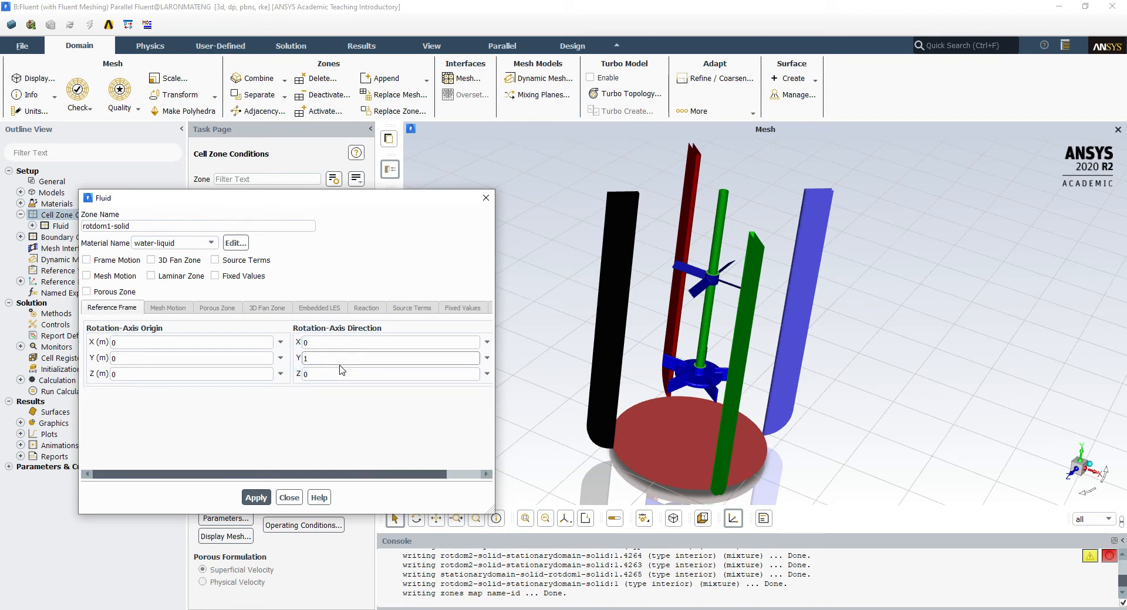
Draw an upward arrow along the shaft in the Snipping Tool capture and mark the Y axis on the coordinate triad
{"action": "left_click", "coordinate": [346, 609]}
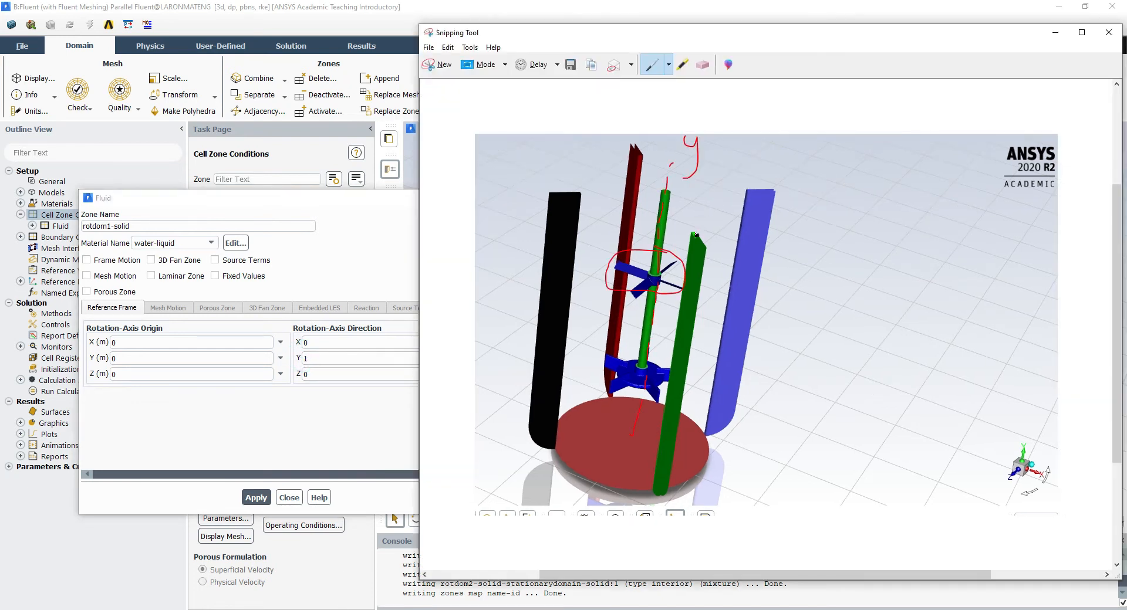
{"action": "left_click_drag", "start_coordinate": [674, 163], "coordinate": [650, 284]}
{"action": "left_click_drag", "start_coordinate": [675, 170], "coordinate": [660, 188]}
{"action": "mouse_move", "coordinate": [666, 171]}
{"action": "left_mouse_down"}
{"action": "mouse_move", "coordinate": [686, 180]}
{"action": "mouse_move", "coordinate": [655, 185]}
{"action": "mouse_move", "coordinate": [688, 193]}
{"action": "mouse_move", "coordinate": [668, 264]}
{"action": "left_mouse_up"}
{"action": "mouse_move", "coordinate": [664, 160]}
{"action": "left_mouse_down"}
{"action": "mouse_move", "coordinate": [666, 190]}
{"action": "mouse_move", "coordinate": [654, 201]}
{"action": "mouse_move", "coordinate": [674, 190]}
{"action": "left_mouse_up"}
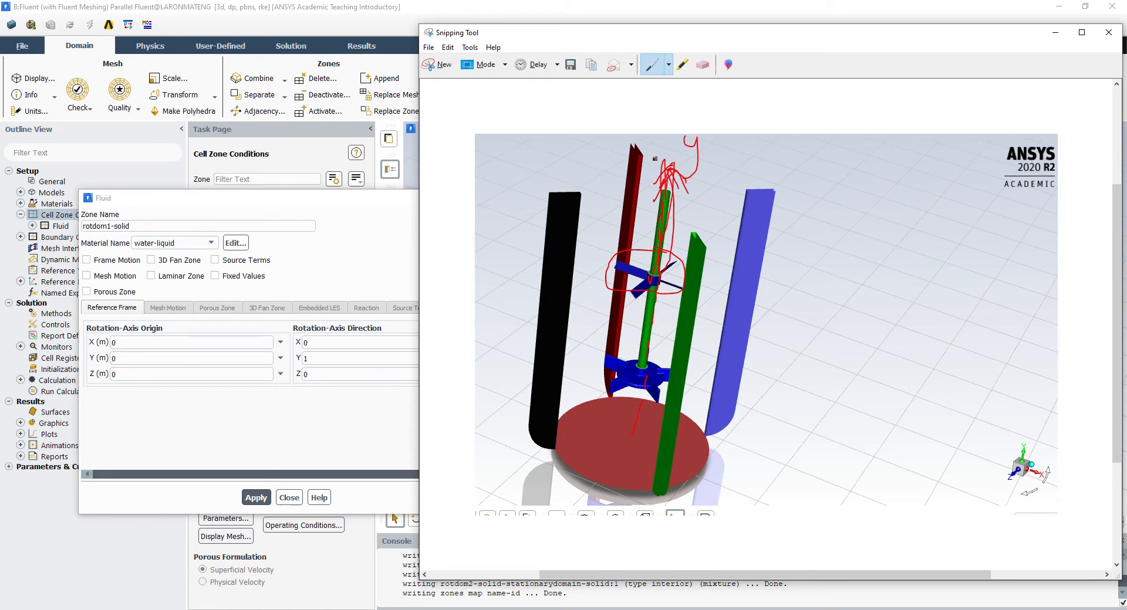
{"action": "mouse_move", "coordinate": [1012, 444]}
{"action": "left_mouse_down"}
{"action": "mouse_move", "coordinate": [1024, 456]}
{"action": "mouse_move", "coordinate": [1022, 436]}
{"action": "left_mouse_up"}
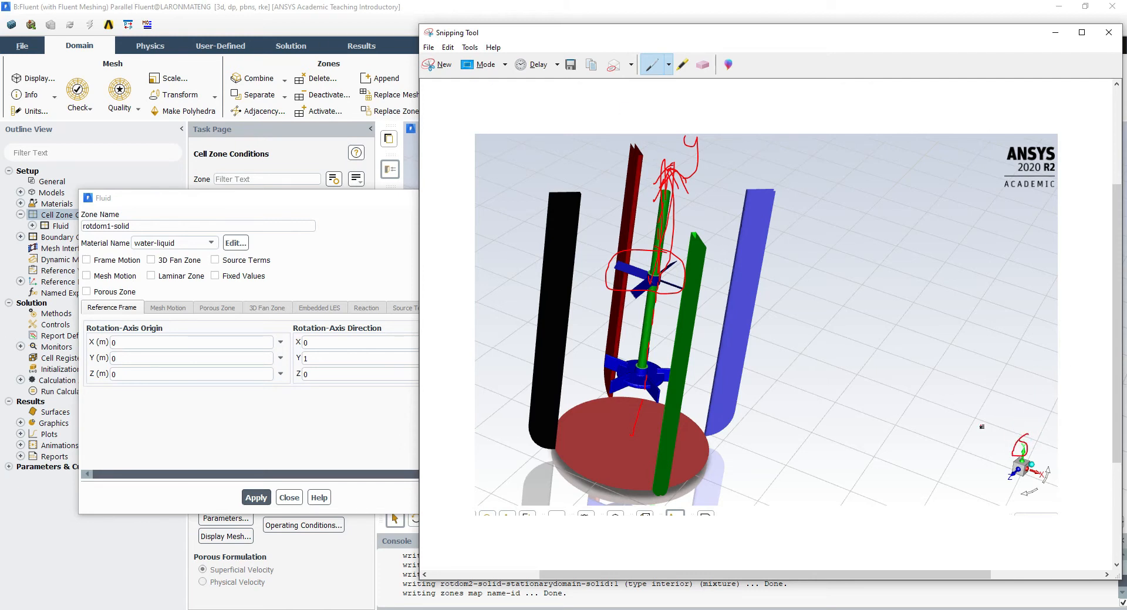
{"action": "left_click", "coordinate": [1055, 32]}
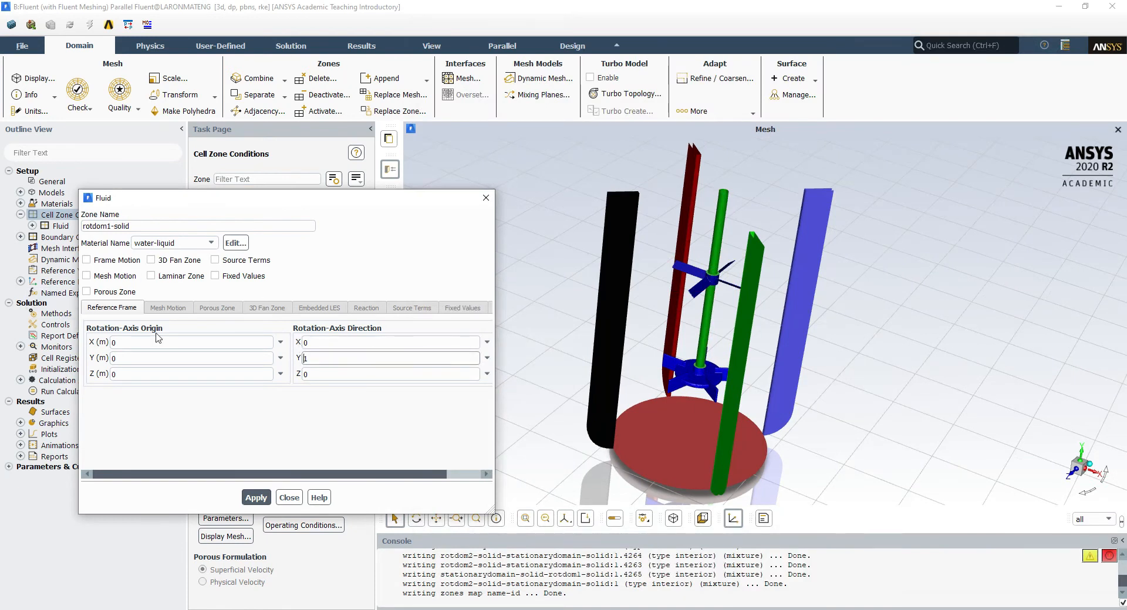
Check the rotation-axis origin entries of rotdom1-solid against the shaft position, viewing the tank along the Y axis
{"action": "double_click", "coordinate": [126, 344]}
{"action": "double_click", "coordinate": [143, 359]}
{"action": "double_click", "coordinate": [135, 341]}
{"action": "double_click", "coordinate": [138, 358]}
{"action": "left_click", "coordinate": [148, 338]}
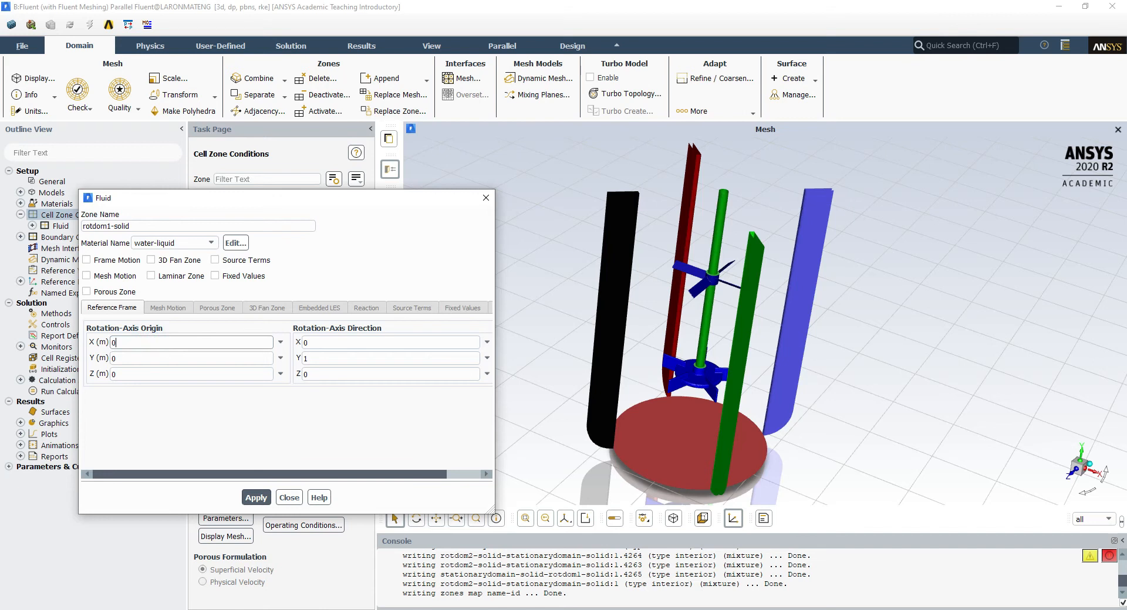
{"action": "key", "text": "alt+Tab"}
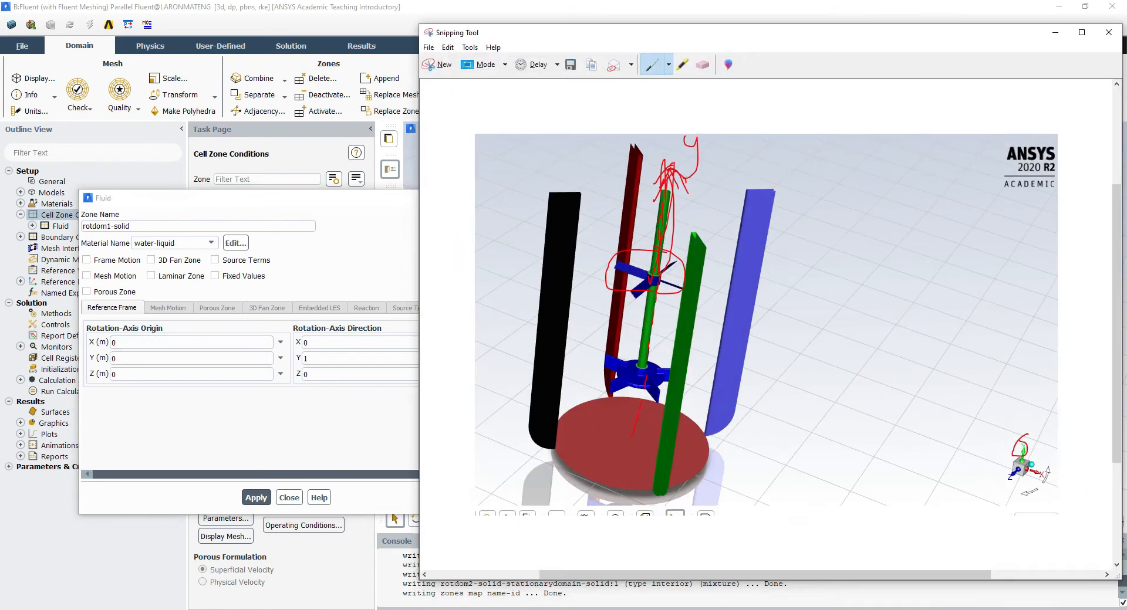
{"action": "left_click", "coordinate": [131, 344]}
{"action": "left_click_drag", "start_coordinate": [725, 359], "coordinate": [680, 434]}
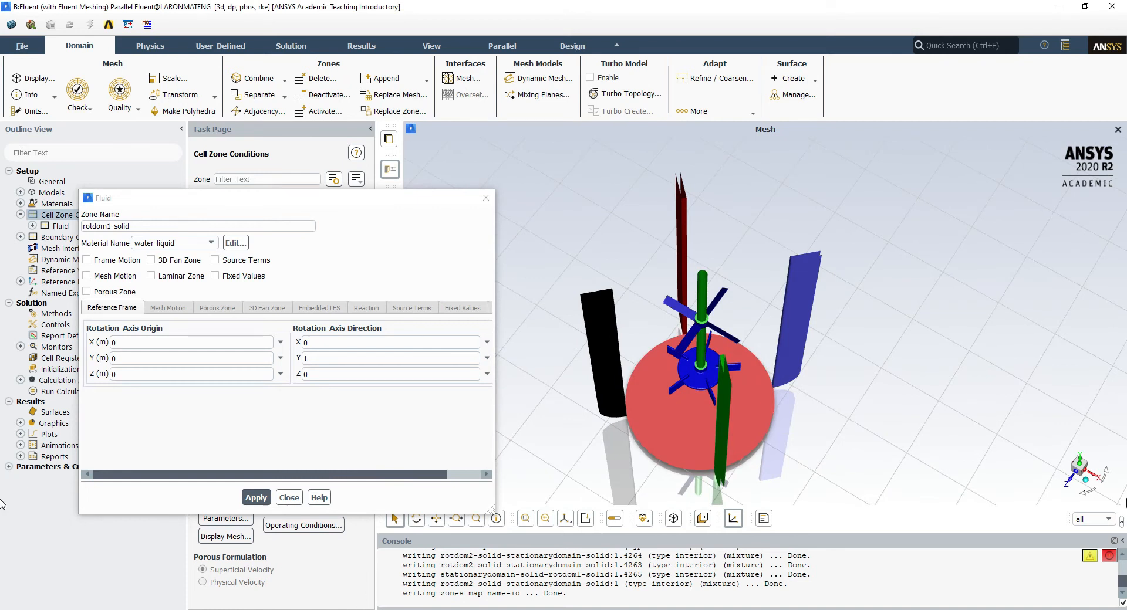
{"action": "left_click", "coordinate": [1085, 470]}
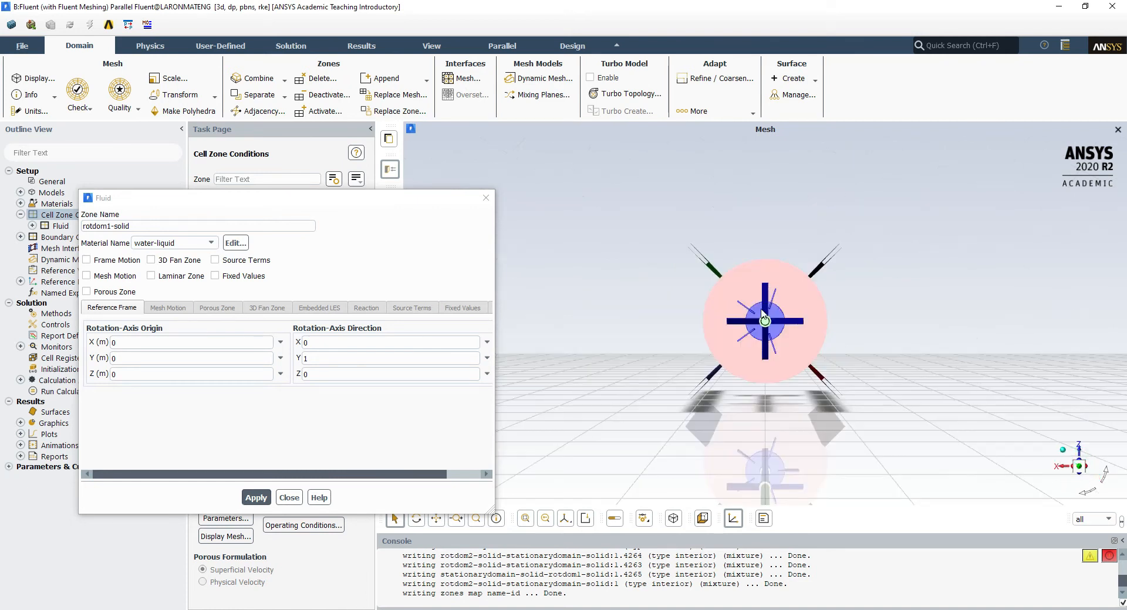
{"action": "scroll", "coordinate": [756, 345], "scroll_direction": "up", "scroll_amount": 3}
{"action": "mouse_move", "coordinate": [746, 317]}
{"action": "middle_mouse_down"}
{"action": "mouse_move", "coordinate": [751, 291]}
{"action": "mouse_move", "coordinate": [733, 352]}
{"action": "mouse_move", "coordinate": [699, 396]}
{"action": "mouse_move", "coordinate": [686, 297]}
{"action": "mouse_move", "coordinate": [688, 328]}
{"action": "middle_mouse_up"}
{"action": "scroll", "coordinate": [700, 396], "scroll_direction": "down", "scroll_amount": 3}
Capture the shaft and impellers in a new Snipping Tool snip and mark several points down the shaft to the lower impeller
{"action": "left_click", "coordinate": [276, 609]}
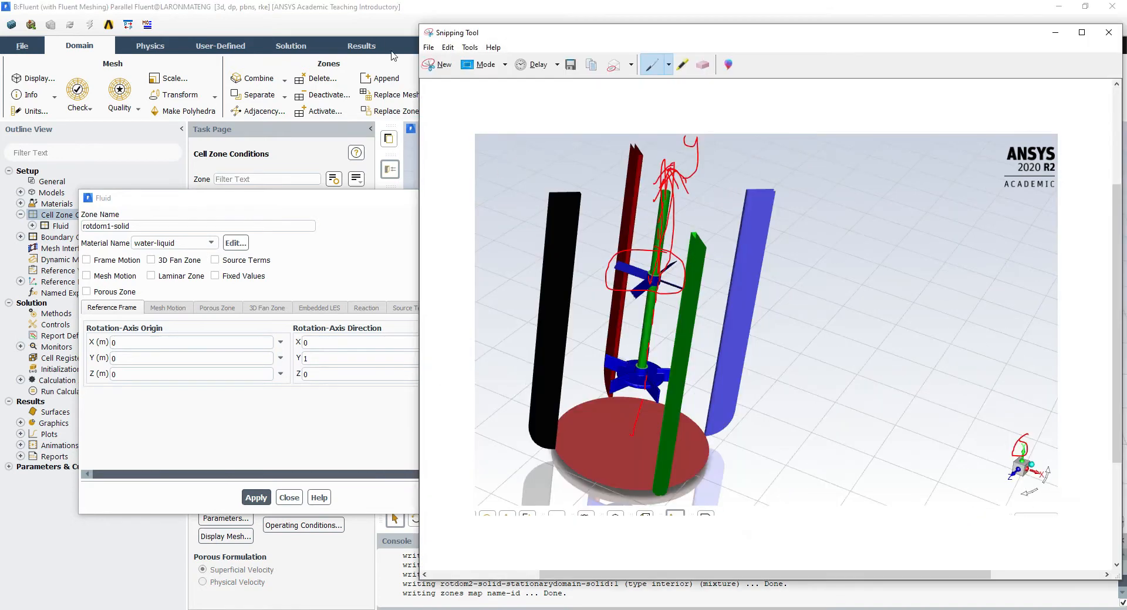
{"action": "left_click", "coordinate": [437, 65]}
{"action": "left_click_drag", "start_coordinate": [636, 169], "coordinate": [881, 378]}
{"action": "scroll", "coordinate": [720, 156], "scroll_direction": "down", "scroll_amount": 1}
{"action": "scroll", "coordinate": [802, 259], "scroll_direction": "up", "scroll_amount": 2}
{"action": "left_click", "coordinate": [728, 178]}
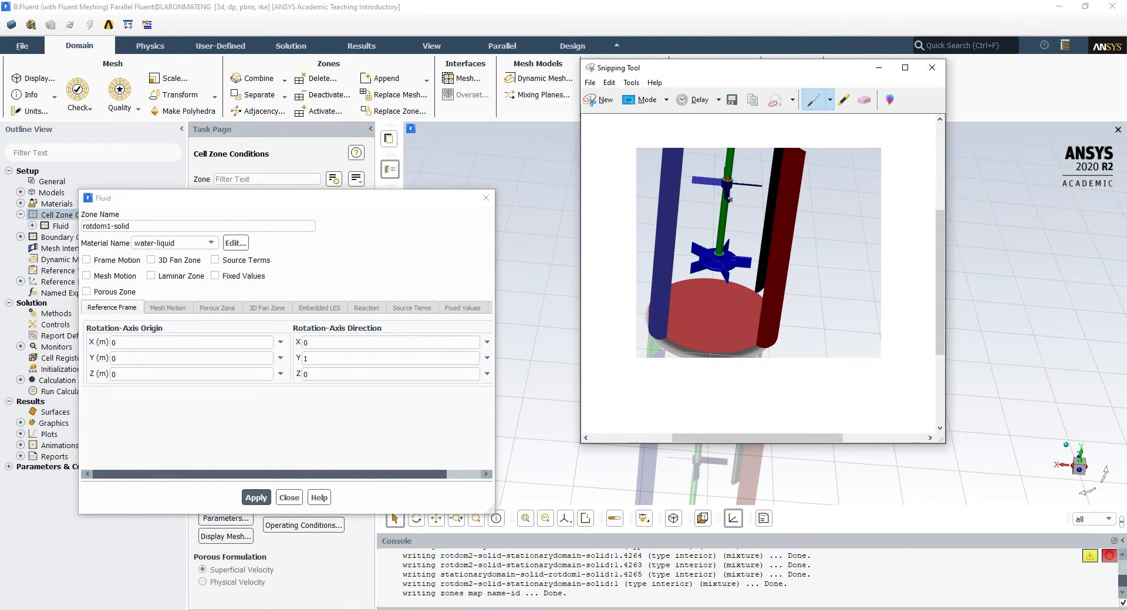
{"action": "left_click", "coordinate": [722, 215]}
{"action": "left_click", "coordinate": [721, 241]}
{"action": "left_click", "coordinate": [721, 249]}
{"action": "left_click", "coordinate": [720, 255]}
{"action": "left_click", "coordinate": [720, 262]}
{"action": "left_click", "coordinate": [718, 267]}
{"action": "scroll", "coordinate": [720, 264], "scroll_direction": "up", "scroll_amount": 2}
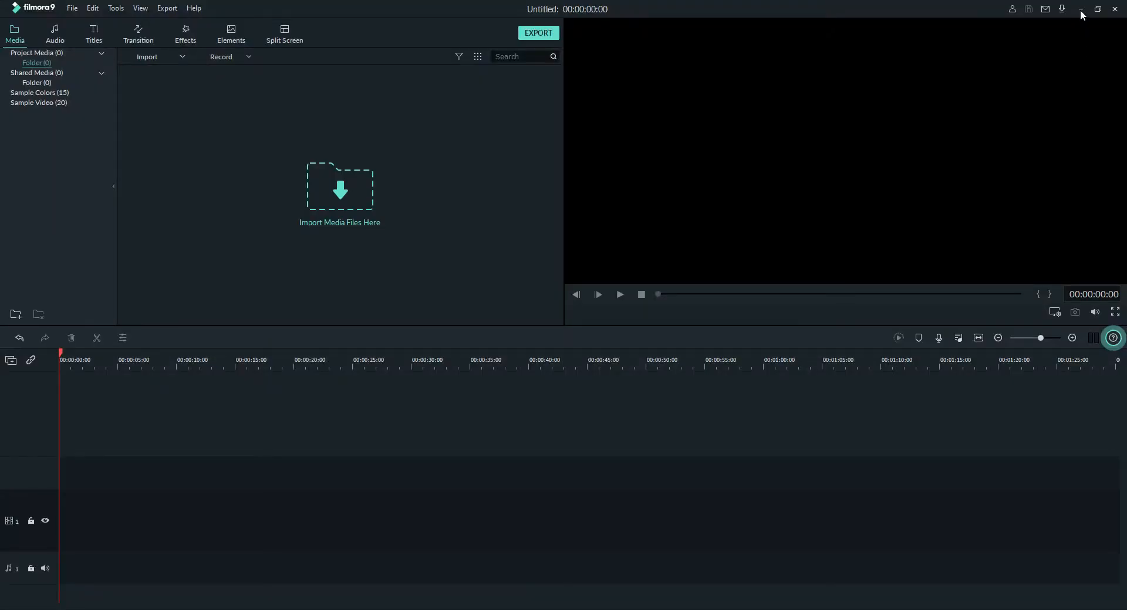
{"action": "left_click", "coordinate": [1081, 10]}
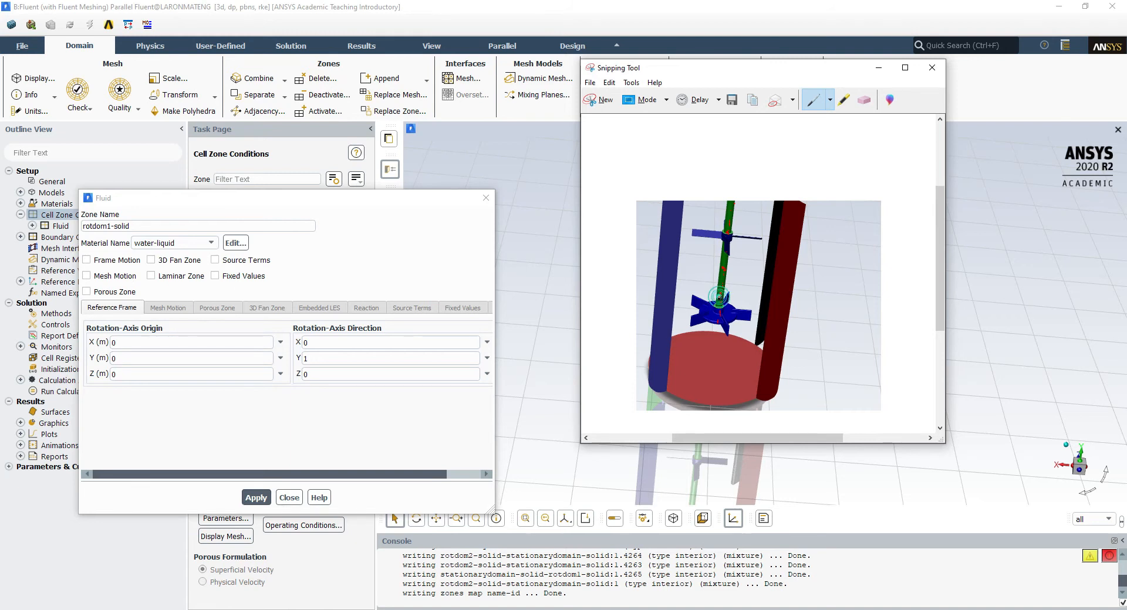
Review the X, Y and Z origin fields of the rotation axis in the Fluid dialog
{"action": "left_click", "coordinate": [113, 371]}
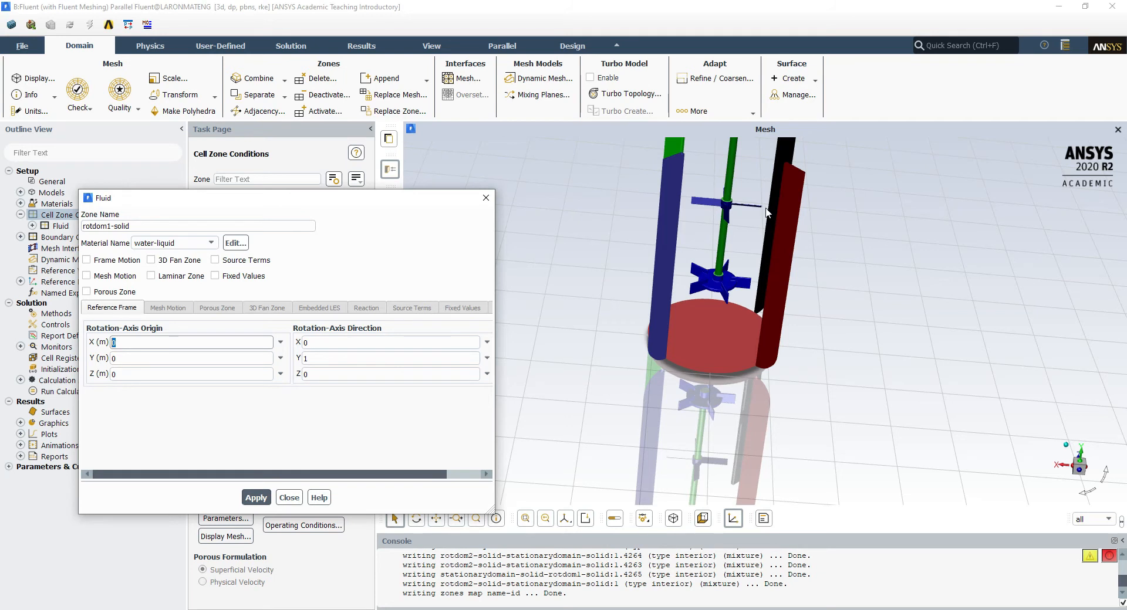
{"action": "left_click", "coordinate": [113, 358]}
{"action": "left_click", "coordinate": [111, 374]}
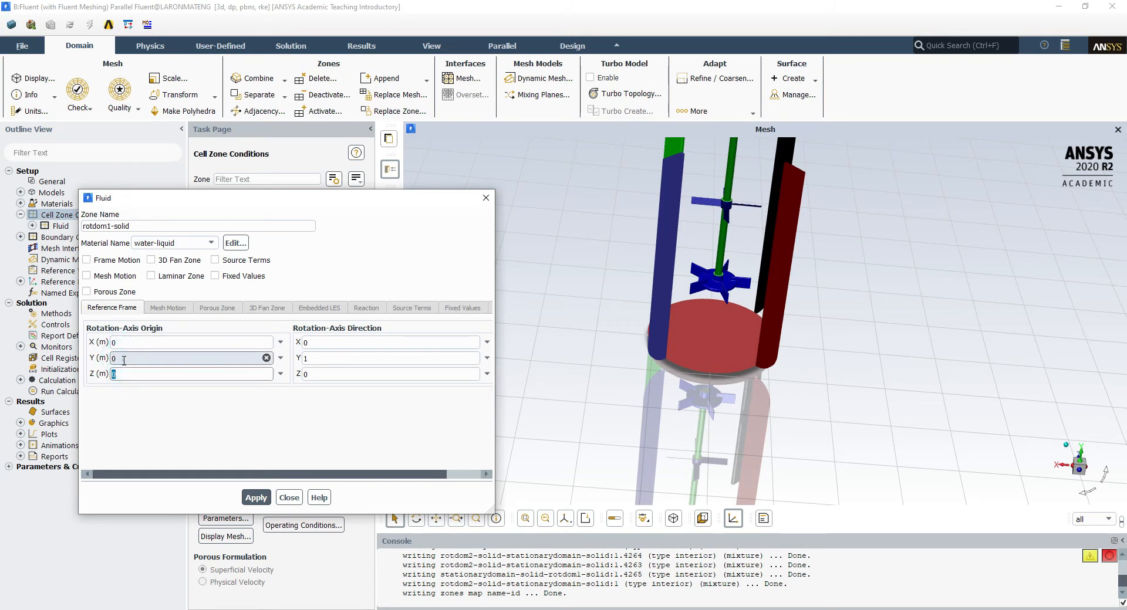
{"action": "left_click", "coordinate": [126, 342]}
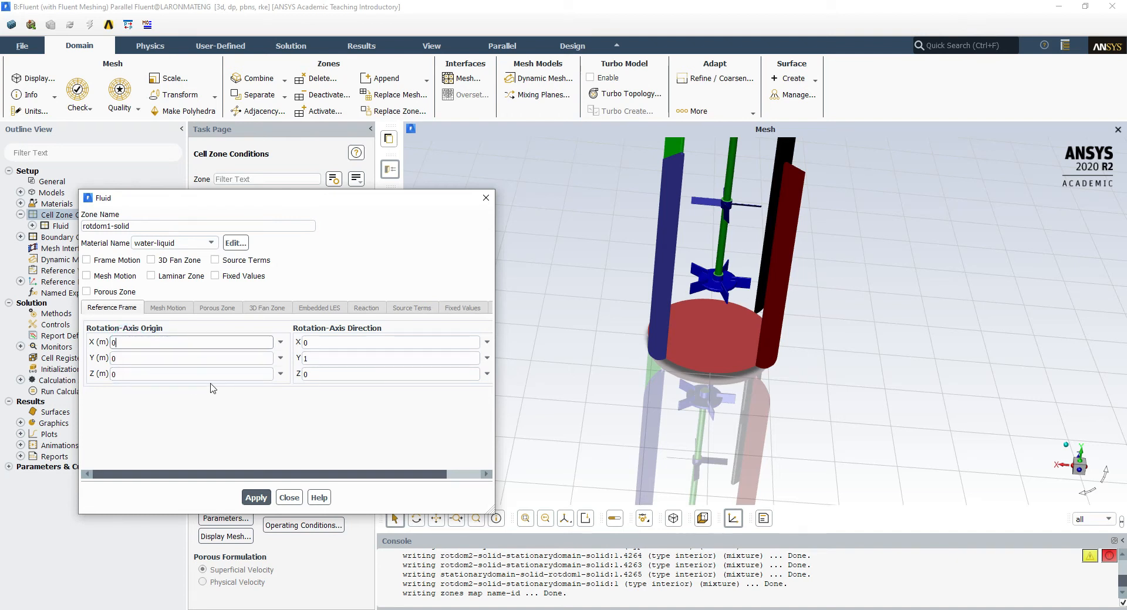
{"action": "left_click", "coordinate": [204, 358]}
{"action": "left_click", "coordinate": [201, 374]}
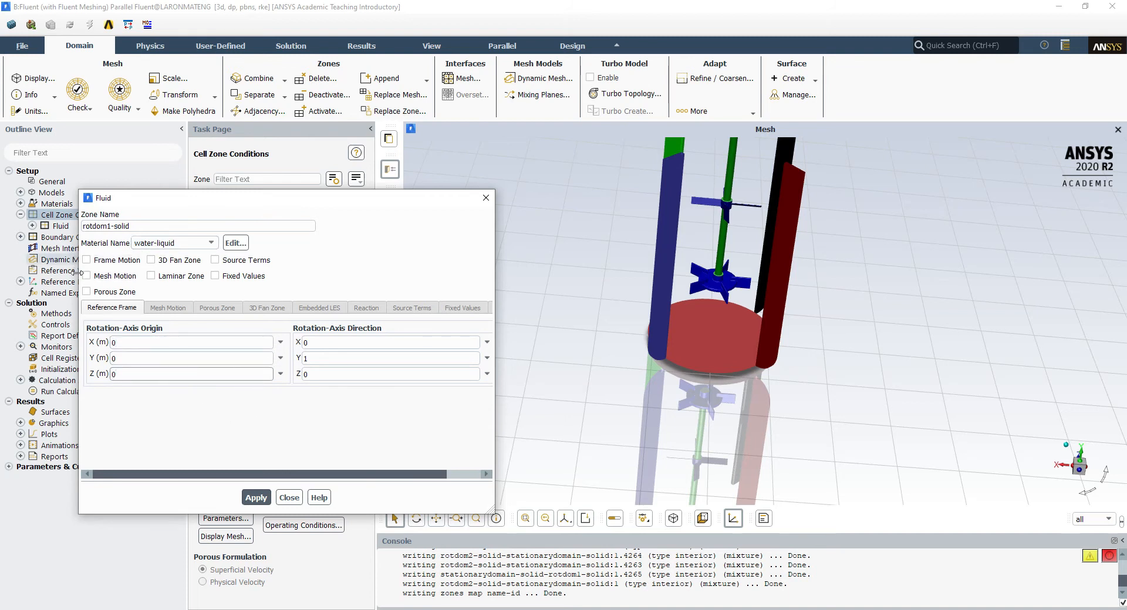
Capture the Fluid dialog in a new Snipping Tool snip and underline the Frame Motion and Mesh Motion options
{"action": "key", "text": "alt+Tab"}
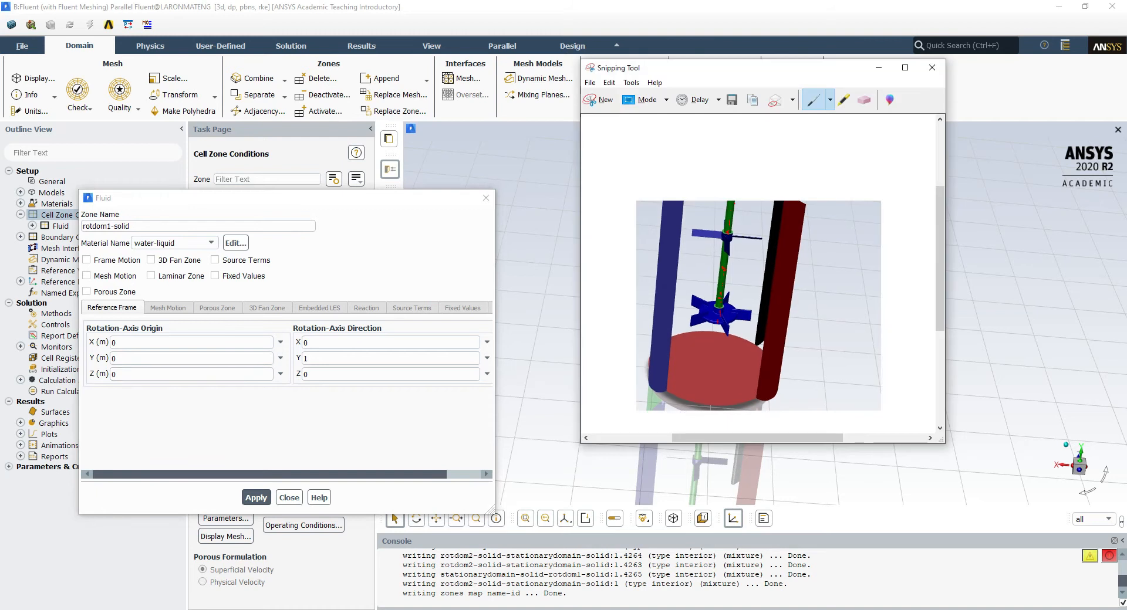
{"action": "left_click", "coordinate": [600, 100]}
{"action": "left_click_drag", "start_coordinate": [79, 190], "coordinate": [491, 500]}
{"action": "scroll", "coordinate": [293, 352], "scroll_direction": "down", "scroll_amount": 1}
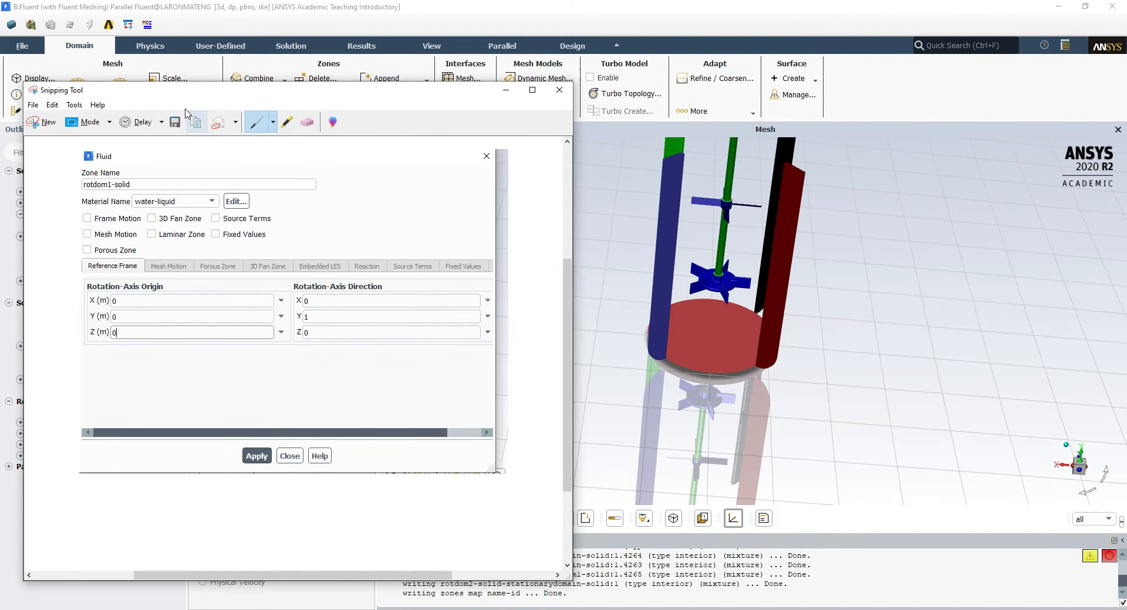
{"action": "mouse_move", "coordinate": [82, 224]}
{"action": "left_mouse_down"}
{"action": "mouse_move", "coordinate": [141, 226]}
{"action": "mouse_move", "coordinate": [136, 240]}
{"action": "left_mouse_up"}
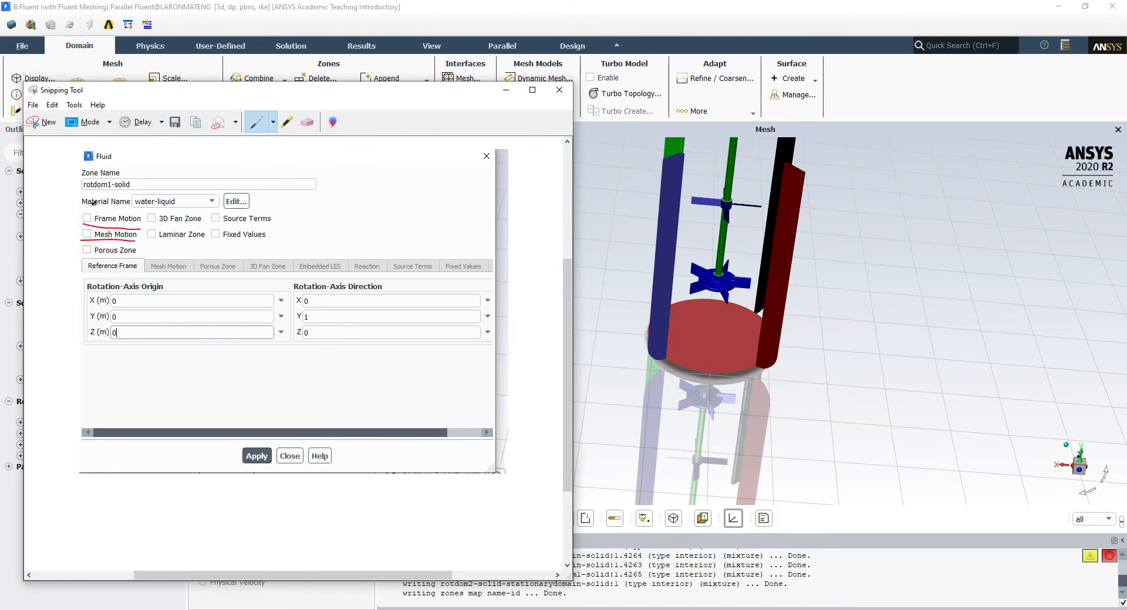
Examine the two impellers up close in the mesh display alongside the annotated Fluid dialog capture
{"action": "scroll", "coordinate": [700, 190], "scroll_direction": "up", "scroll_amount": 5}
{"action": "mouse_move", "coordinate": [700, 191]}
{"action": "middle_mouse_down"}
{"action": "mouse_move", "coordinate": [721, 234]}
{"action": "mouse_move", "coordinate": [704, 197]}
{"action": "middle_mouse_up"}
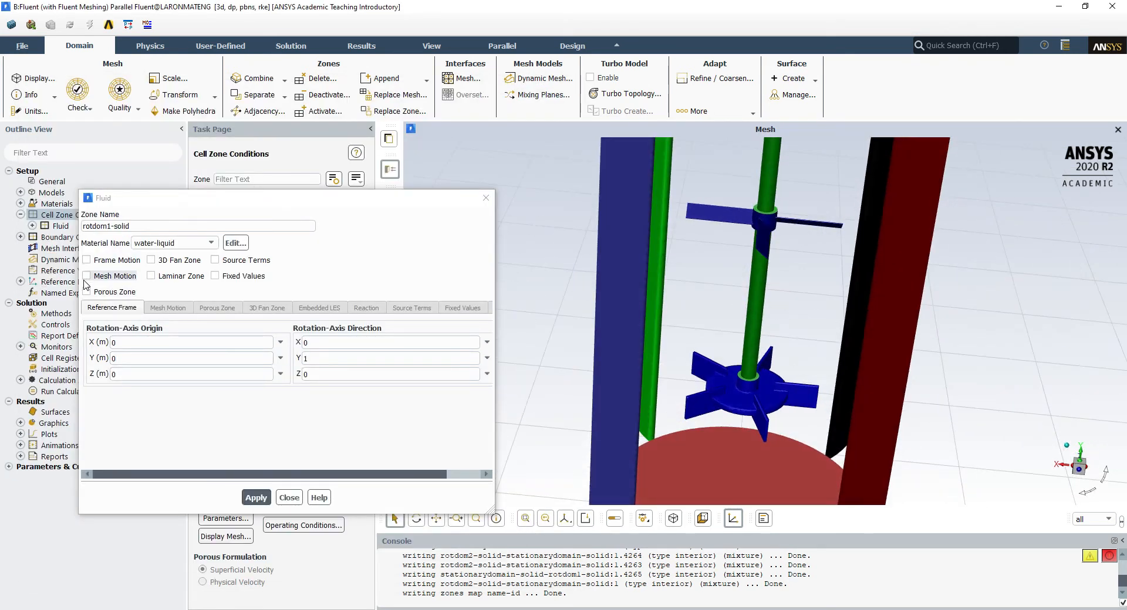
{"action": "key", "text": "alt+Tab"}
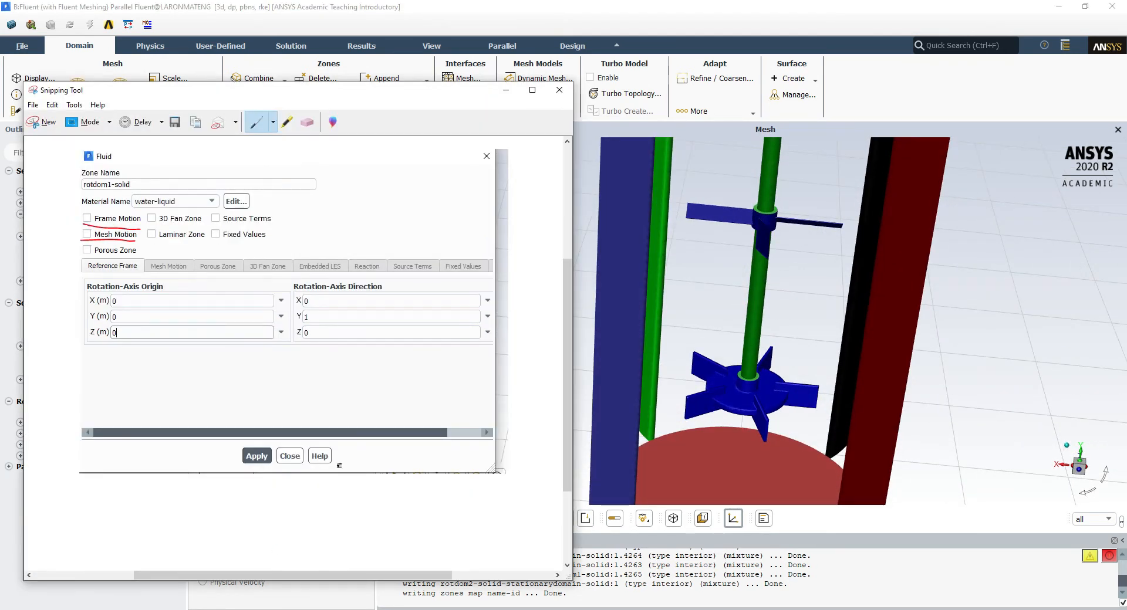
{"action": "key", "text": "alt+Tab"}
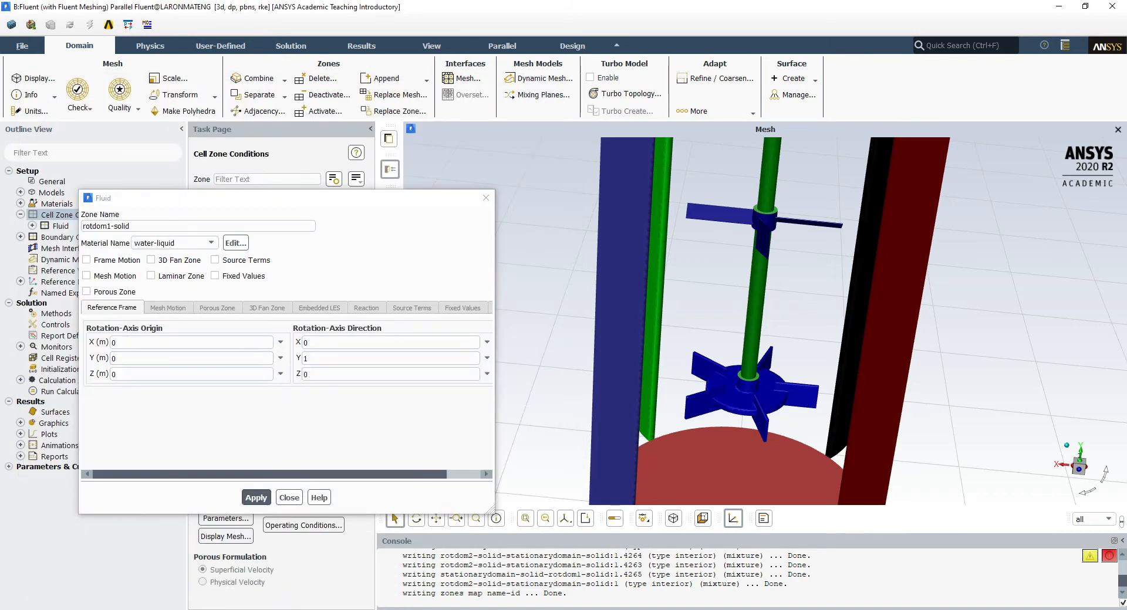
Switch to the SimulasiMixing.pptx presentation in PowerPoint and nudge the tank cross-section picture slightly on the Mesh slide
{"action": "key", "text": "alt+Tab"}
{"action": "left_click", "coordinate": [109, 387]}
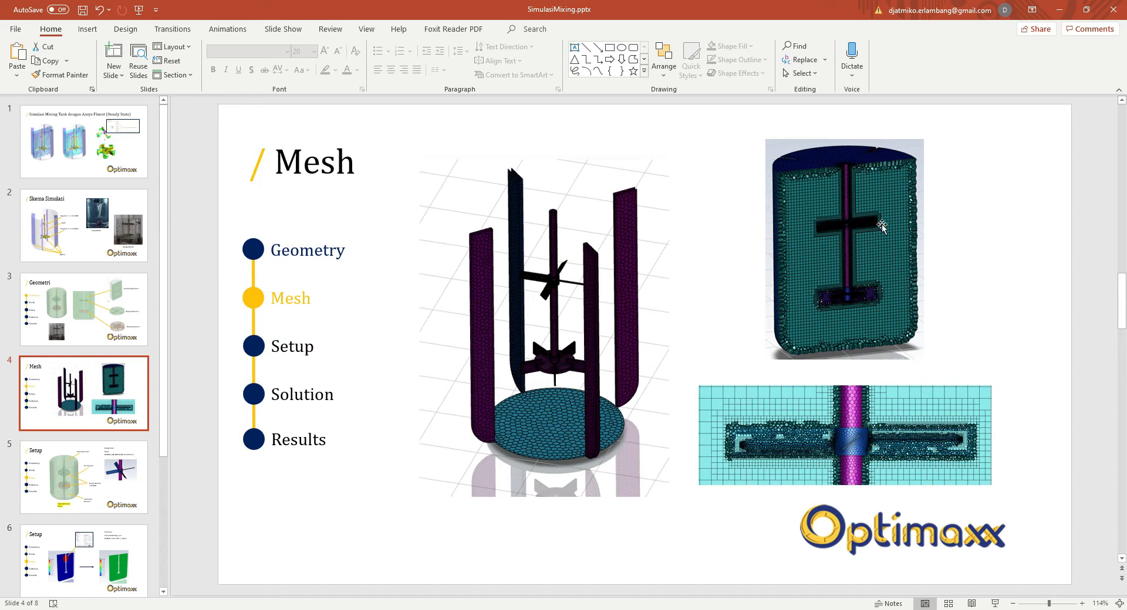
{"action": "mouse_move", "coordinate": [833, 228]}
{"action": "left_mouse_down"}
{"action": "mouse_move", "coordinate": [862, 228]}
{"action": "mouse_move", "coordinate": [844, 228]}
{"action": "left_mouse_up"}
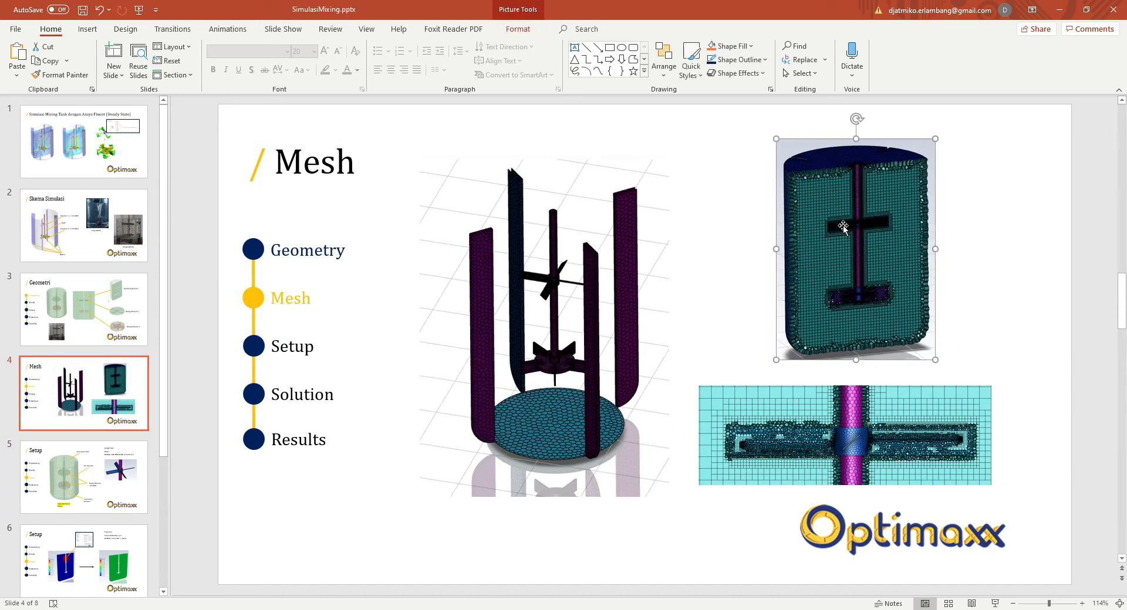
{"action": "left_click", "coordinate": [1059, 10]}
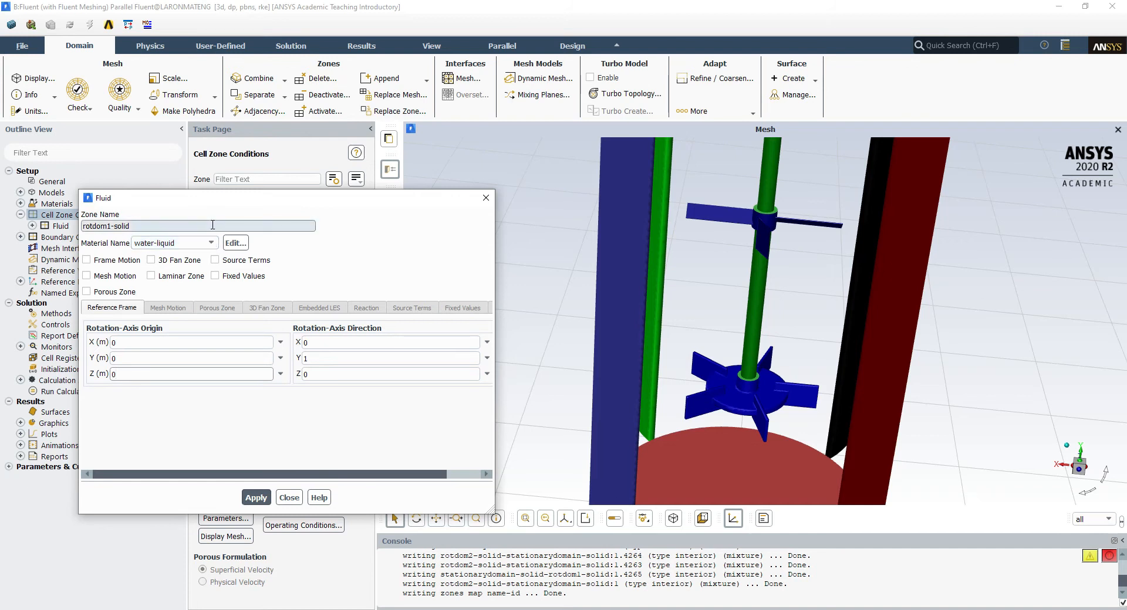
Move the Fluid dialog aside and open the General settings to check the solver's time setting
{"action": "scroll", "coordinate": [728, 322], "scroll_direction": "down", "scroll_amount": 3}
{"action": "scroll", "coordinate": [748, 324], "scroll_direction": "up", "scroll_amount": 5}
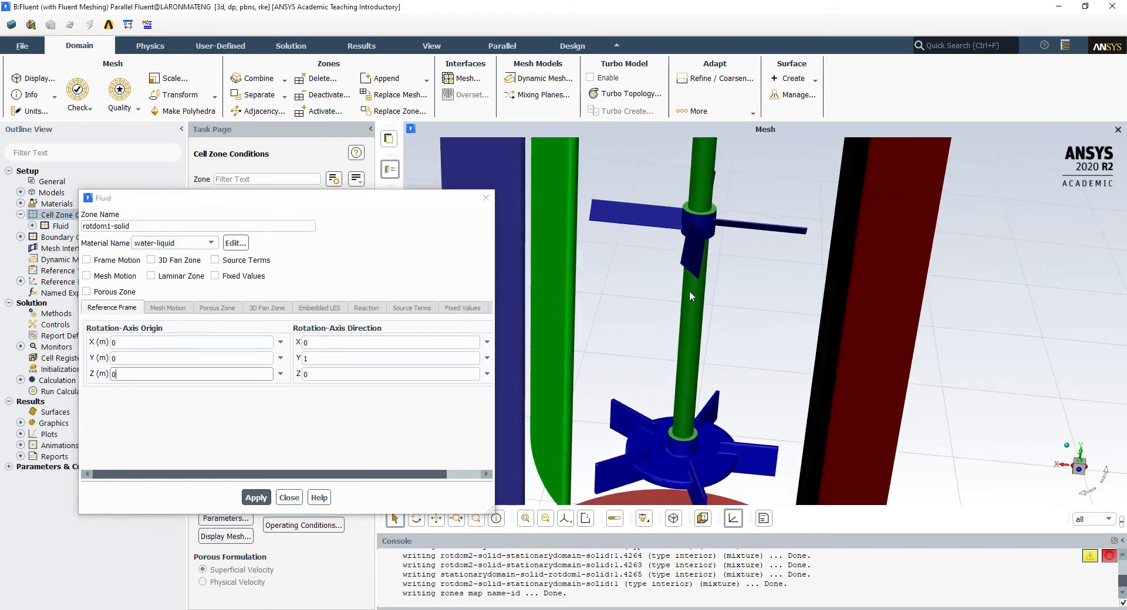
{"action": "middle_click_drag", "start_coordinate": [693, 327], "coordinate": [703, 311]}
{"action": "scroll", "coordinate": [601, 263], "scroll_direction": "down", "scroll_amount": 2}
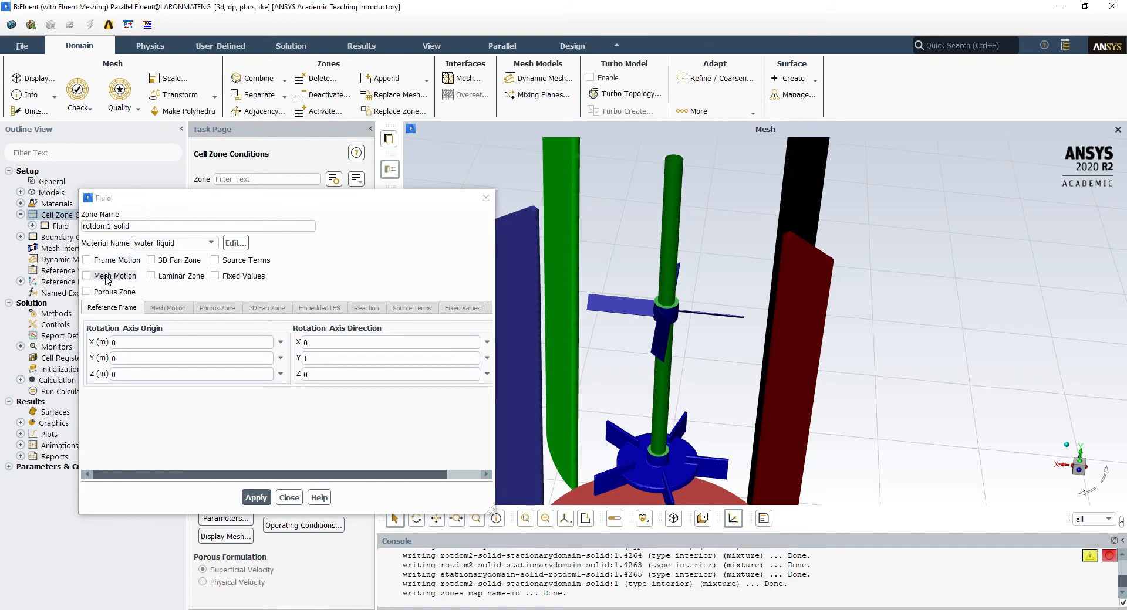
{"action": "left_click_drag", "start_coordinate": [135, 196], "coordinate": [447, 177]}
{"action": "left_click", "coordinate": [51, 181]}
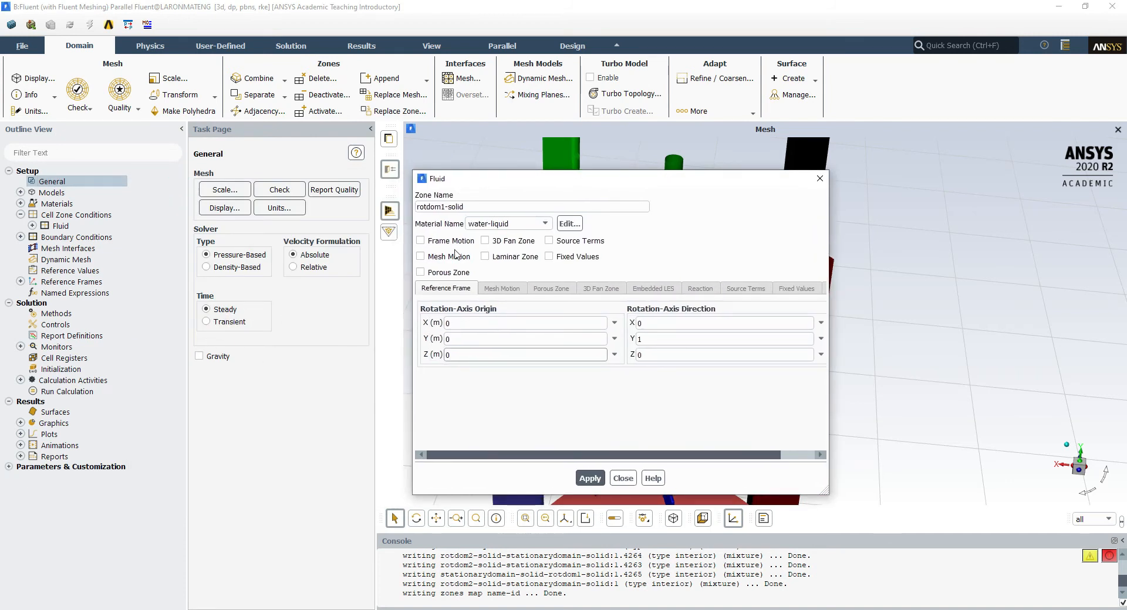
Annotate the Fluid dialog capture, labelling Frame Motion as steady and transient and Mesh Motion as transient, with the latter label circled
{"action": "left_click", "coordinate": [348, 609]}
{"action": "left_click_drag", "start_coordinate": [141, 240], "coordinate": [183, 255]}
{"action": "mouse_move", "coordinate": [184, 252]}
{"action": "left_mouse_down"}
{"action": "mouse_move", "coordinate": [237, 254]}
{"action": "mouse_move", "coordinate": [253, 270]}
{"action": "left_mouse_up"}
{"action": "mouse_move", "coordinate": [144, 220]}
{"action": "left_mouse_down"}
{"action": "mouse_move", "coordinate": [185, 203]}
{"action": "mouse_move", "coordinate": [208, 228]}
{"action": "mouse_move", "coordinate": [192, 195]}
{"action": "mouse_move", "coordinate": [223, 195]}
{"action": "mouse_move", "coordinate": [219, 237]}
{"action": "left_mouse_up"}
{"action": "left_click_drag", "start_coordinate": [220, 232], "coordinate": [311, 239]}
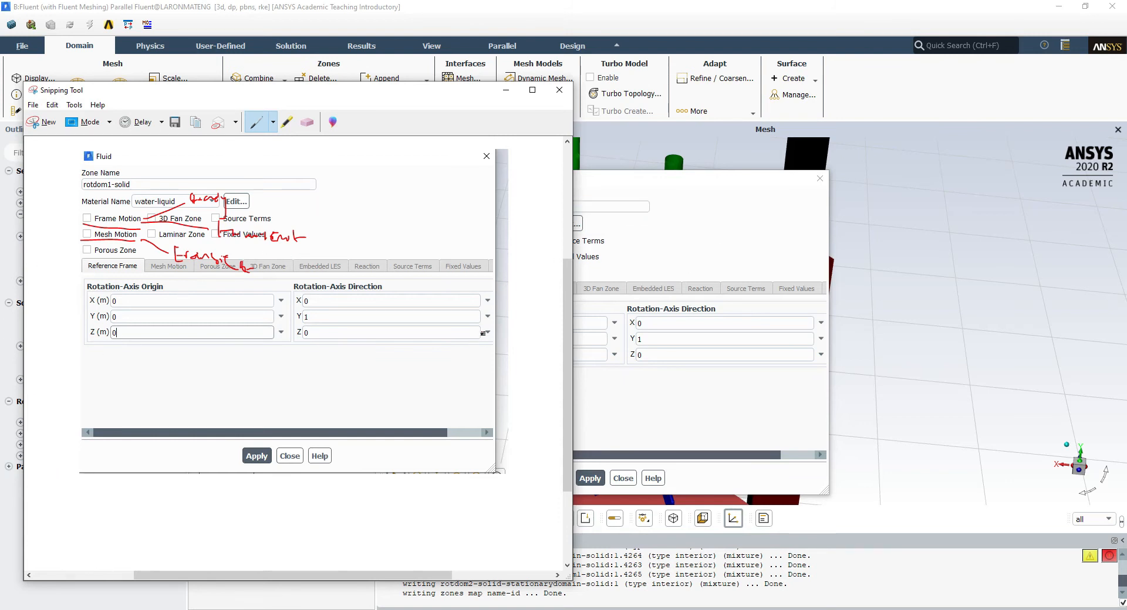
{"action": "mouse_move", "coordinate": [225, 254]}
{"action": "left_mouse_down"}
{"action": "mouse_move", "coordinate": [164, 258]}
{"action": "mouse_move", "coordinate": [268, 285]}
{"action": "mouse_move", "coordinate": [205, 247]}
{"action": "mouse_move", "coordinate": [200, 261]}
{"action": "left_mouse_up"}
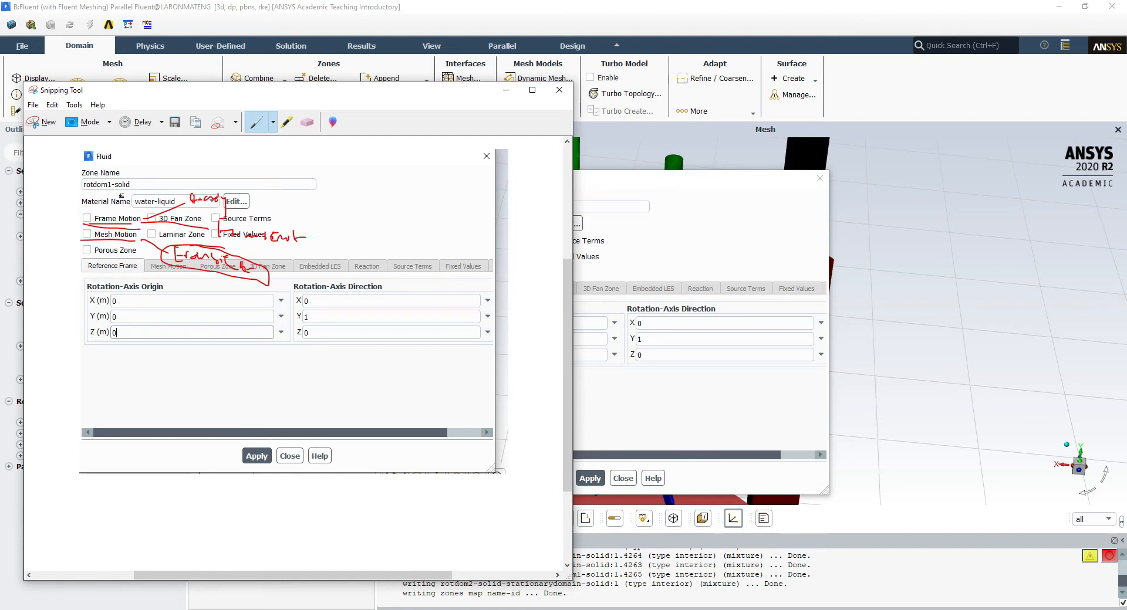
{"action": "left_click", "coordinate": [506, 91]}
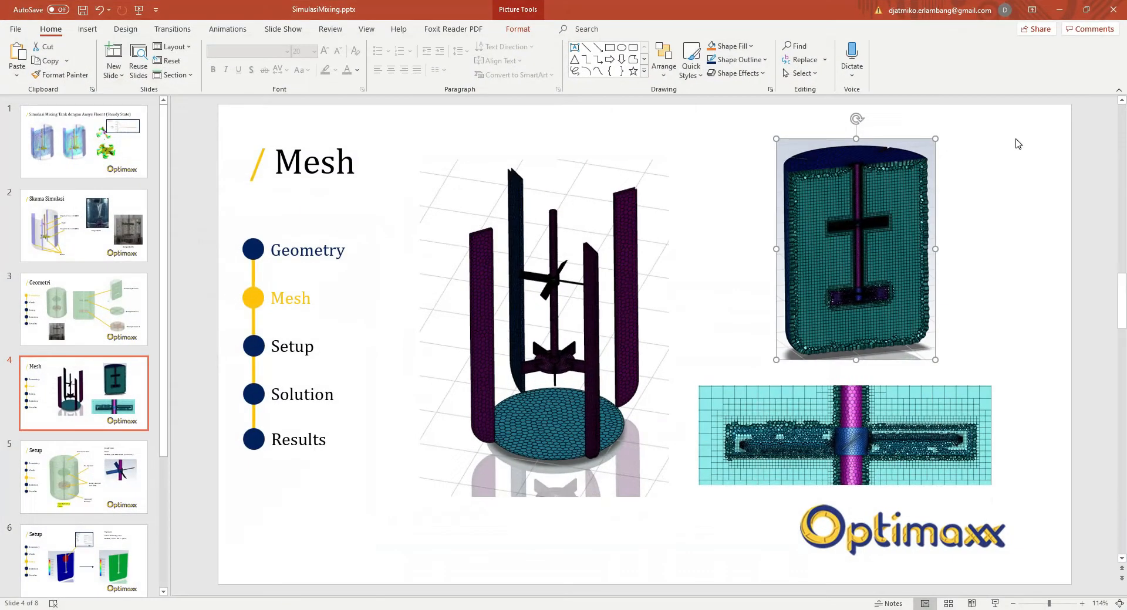
Snip the impeller picture from the PowerPoint Setup slide and draw two curved rotation arrows around the shaft
{"action": "left_click", "coordinate": [82, 499]}
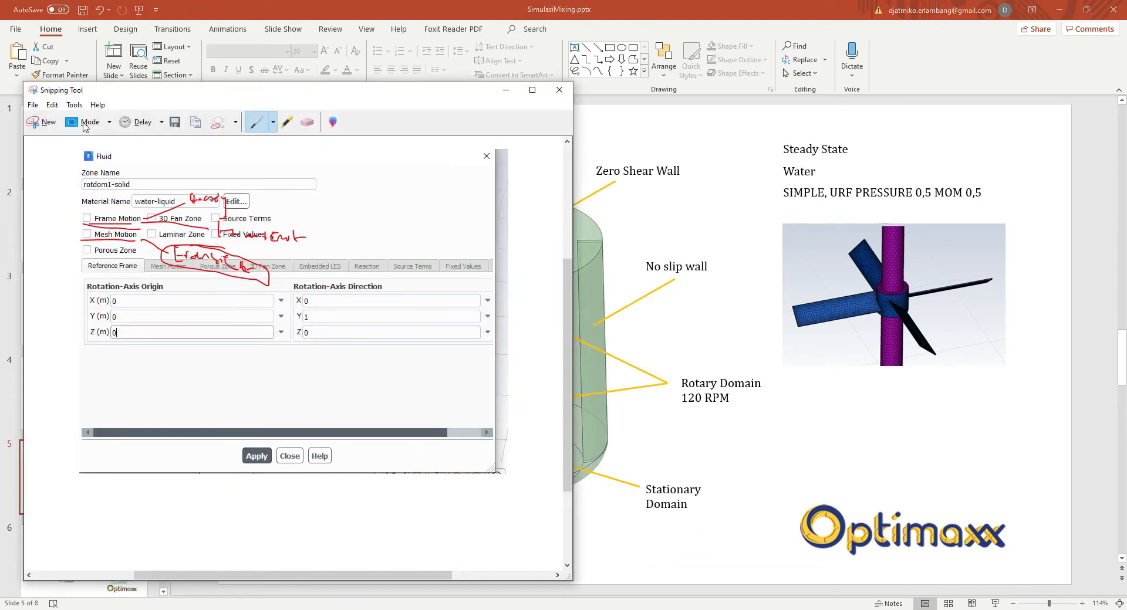
{"action": "left_click", "coordinate": [50, 127]}
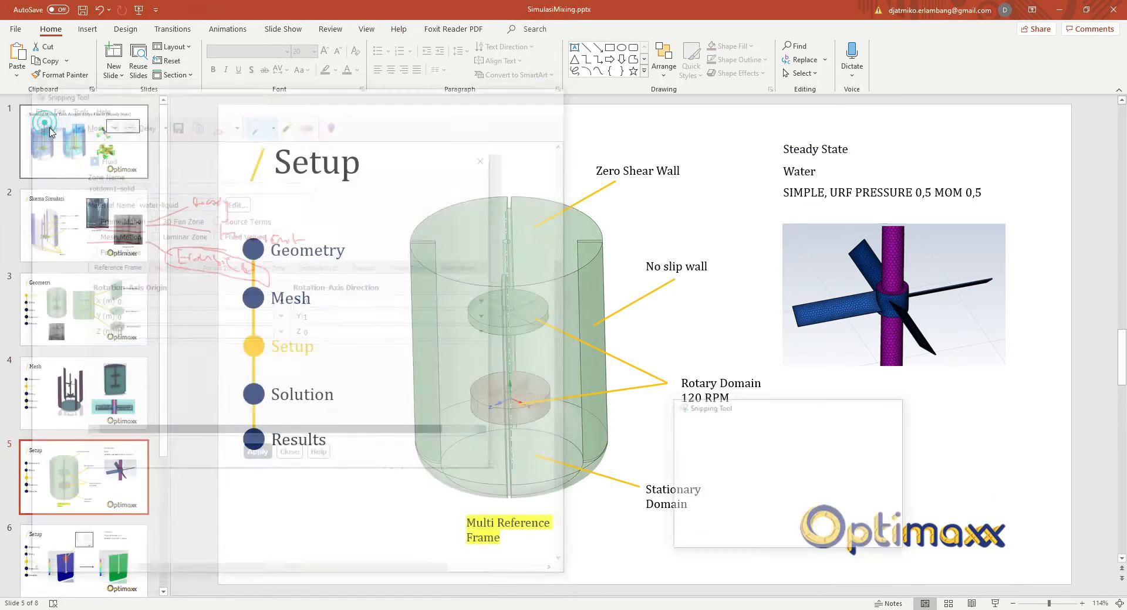
{"action": "left_click_drag", "start_coordinate": [782, 223], "coordinate": [1005, 368]}
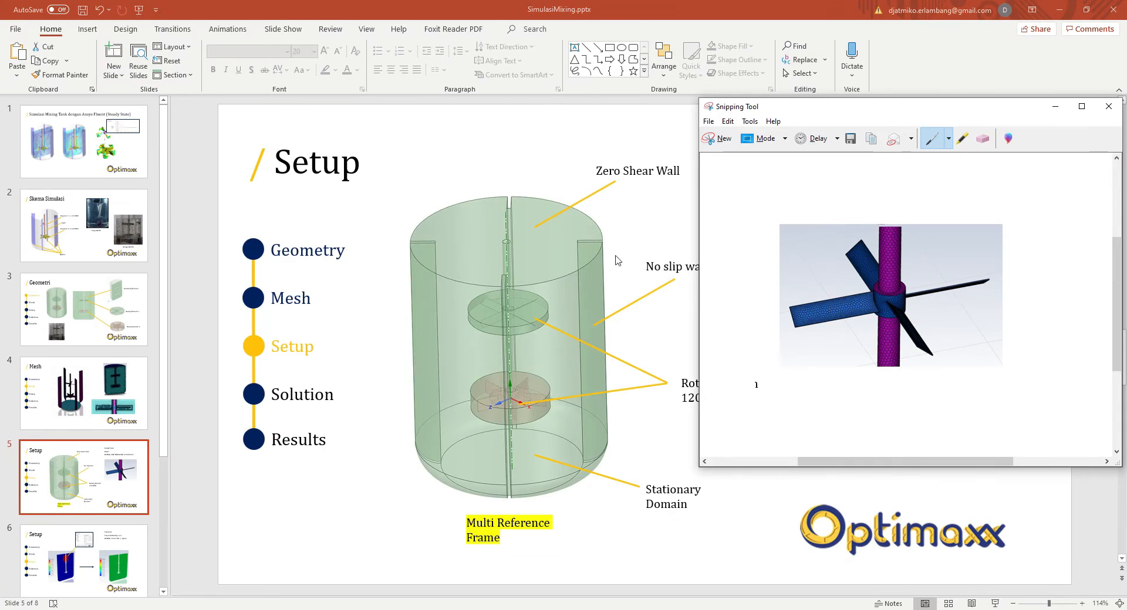
{"action": "mouse_move", "coordinate": [926, 280]}
{"action": "left_mouse_down"}
{"action": "mouse_move", "coordinate": [895, 337]}
{"action": "mouse_move", "coordinate": [823, 276]}
{"action": "mouse_move", "coordinate": [848, 288]}
{"action": "left_mouse_up"}
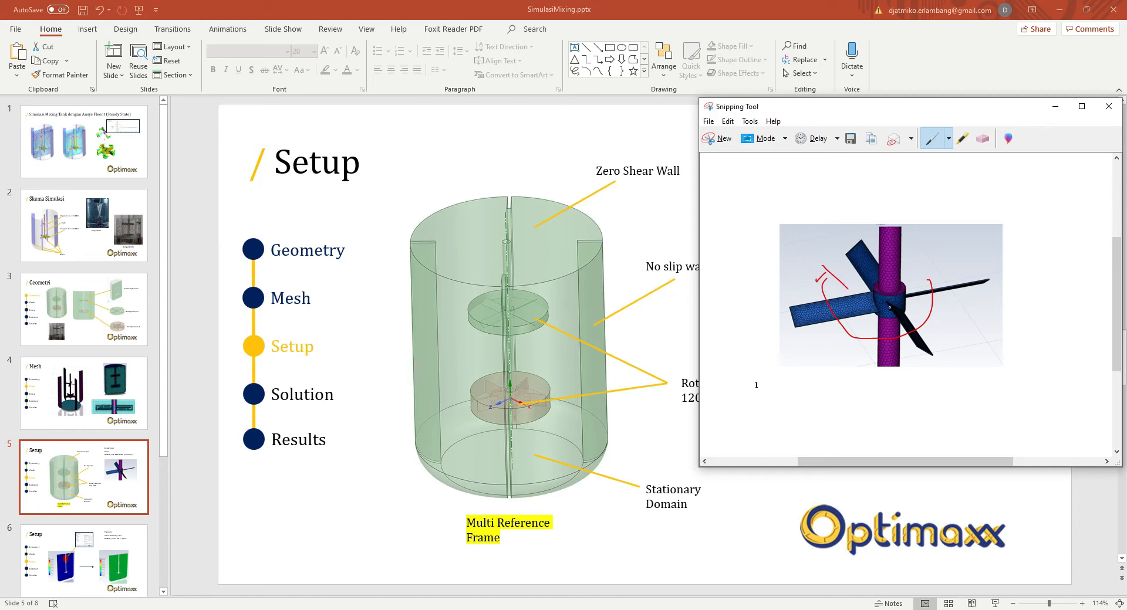
{"action": "mouse_move", "coordinate": [850, 277]}
{"action": "left_mouse_down"}
{"action": "mouse_move", "coordinate": [874, 317]}
{"action": "mouse_move", "coordinate": [925, 293]}
{"action": "mouse_move", "coordinate": [934, 308]}
{"action": "left_mouse_up"}
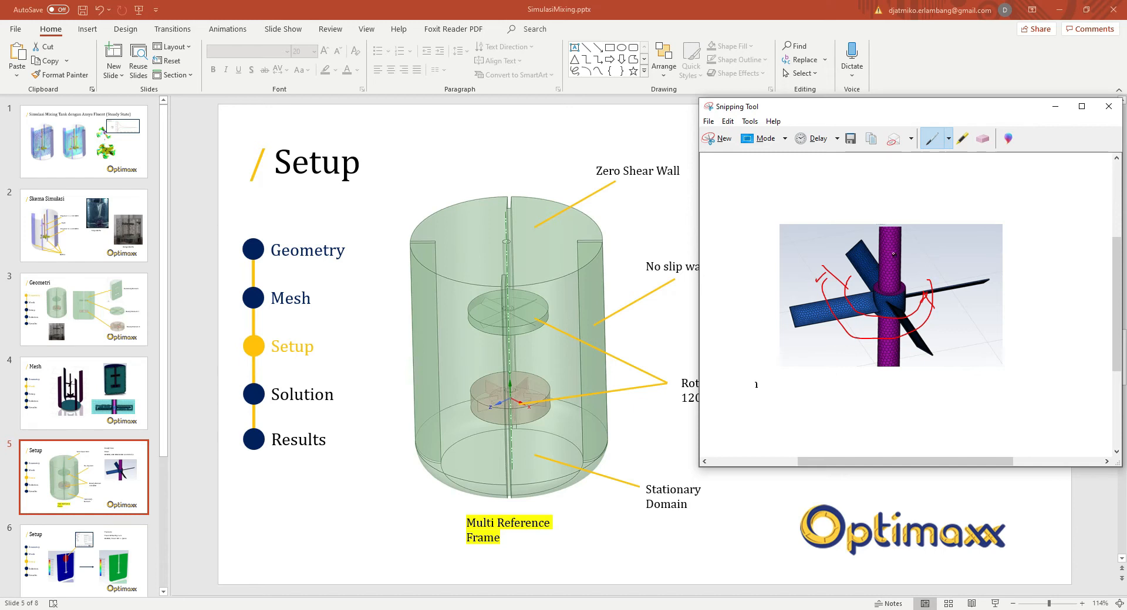
{"action": "left_click", "coordinate": [1055, 107]}
{"action": "key", "text": "alt+Tab"}
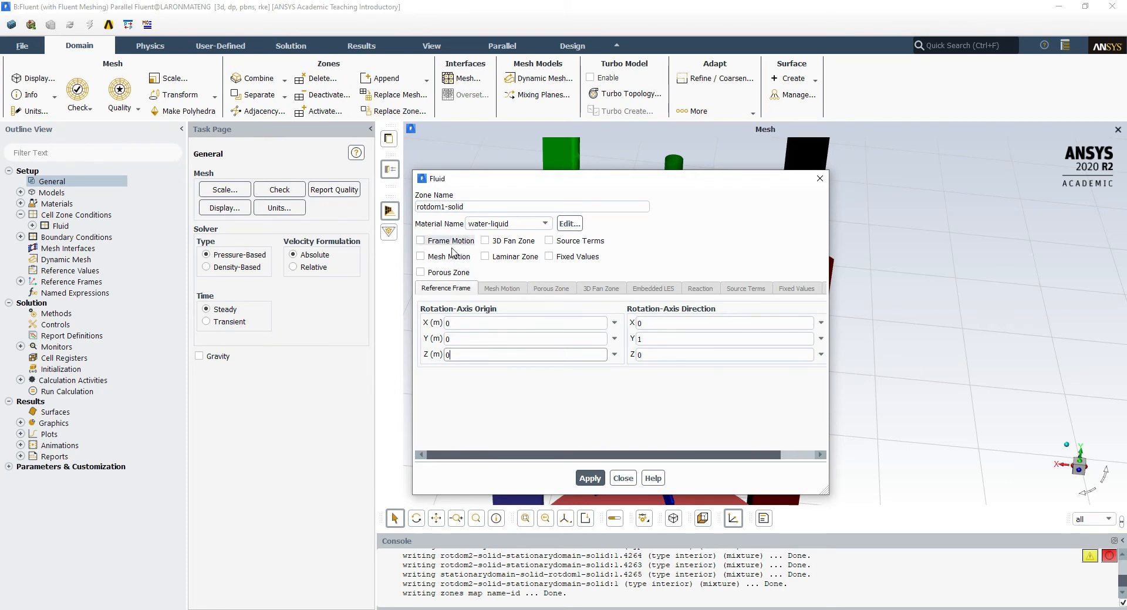
Reposition the Fluid dialog to expose the impellers and bring back the annotated impeller capture in Snipping Tool
{"action": "left_click_drag", "start_coordinate": [487, 184], "coordinate": [287, 169]}
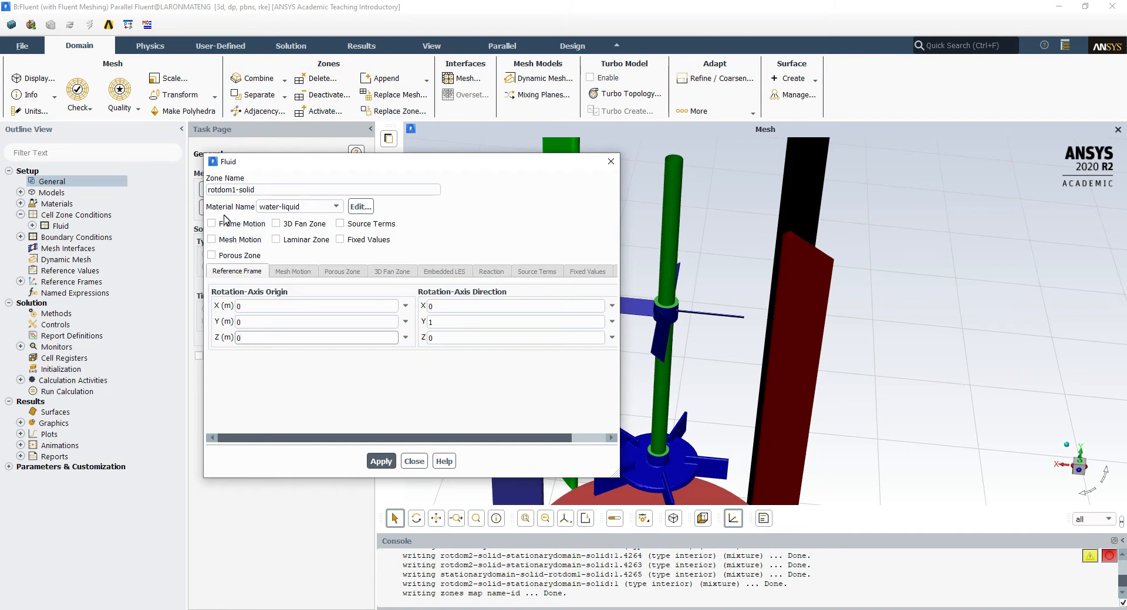
{"action": "key", "text": "alt+Tab"}
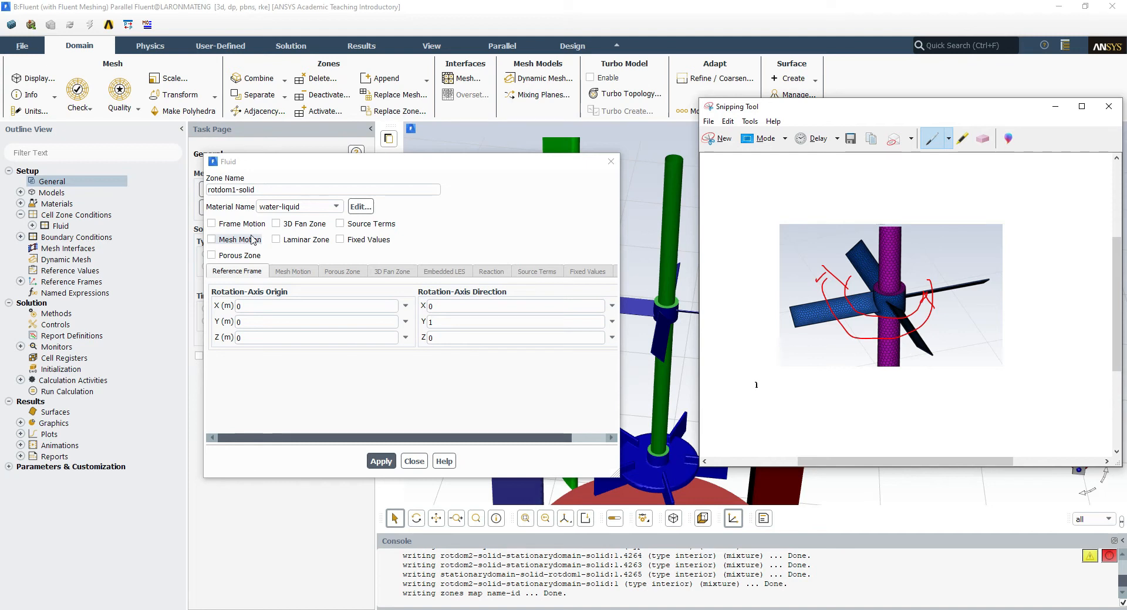
Enable Frame Motion for the rotdom1-solid zone and set its rotational speed to -120 rpm
{"action": "left_click", "coordinate": [1055, 106]}
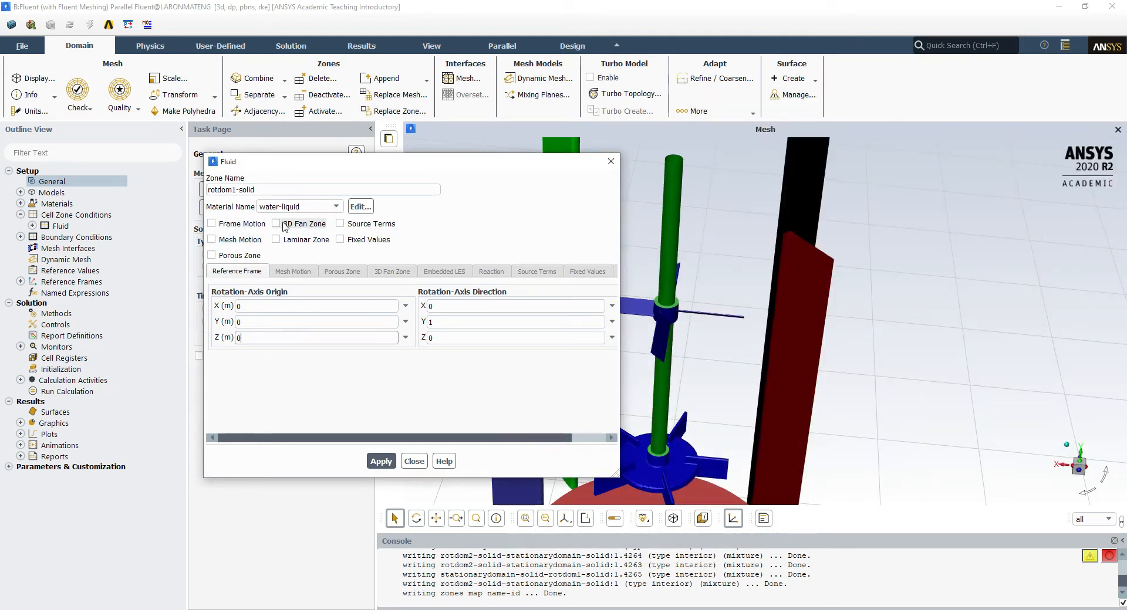
{"action": "left_click", "coordinate": [212, 223]}
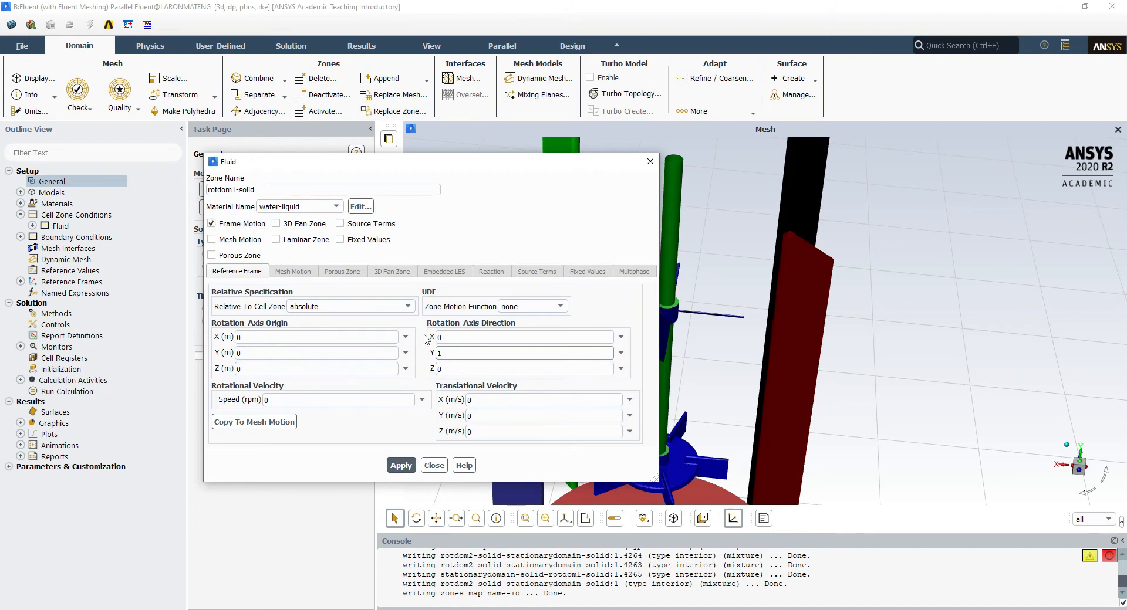
{"action": "double_click", "coordinate": [294, 399]}
{"action": "type", "text": "-12"}
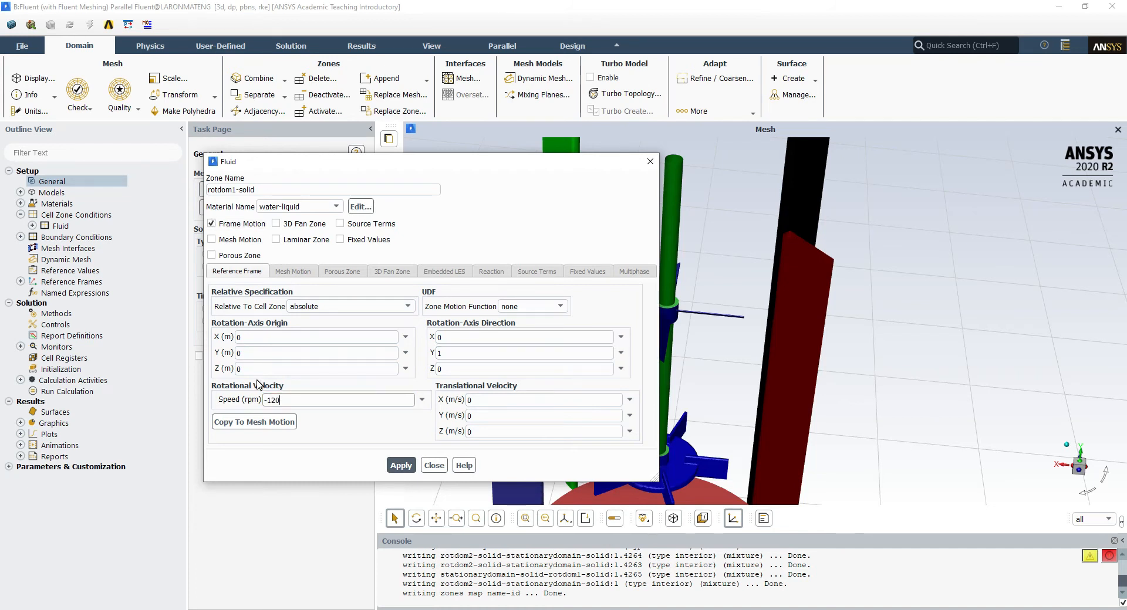
Snip the upper impeller from the mesh view and draw a Y-labelled arrow along the shaft with curved rotation arrows around it
{"action": "left_click_drag", "start_coordinate": [444, 167], "coordinate": [182, 131]}
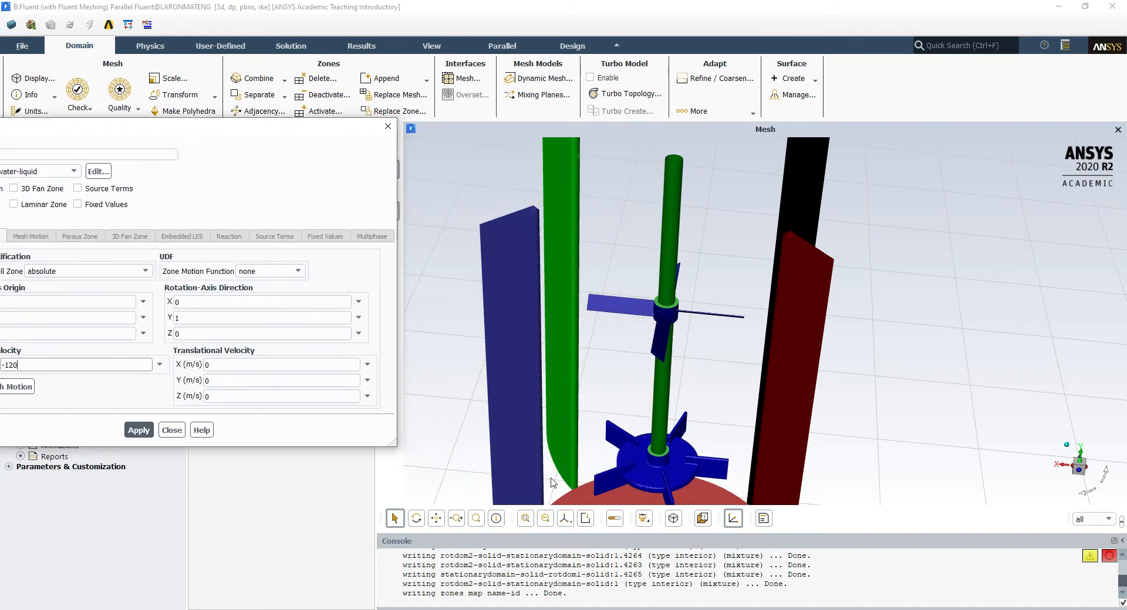
{"action": "left_click", "coordinate": [715, 138]}
{"action": "left_click_drag", "start_coordinate": [497, 122], "coordinate": [801, 410]}
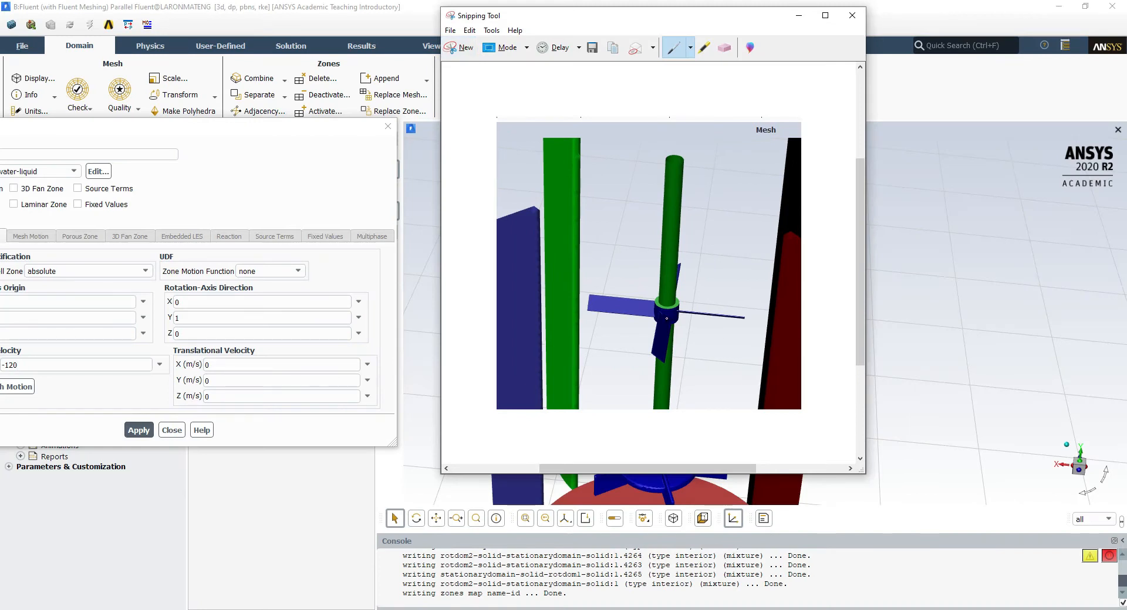
{"action": "mouse_move", "coordinate": [687, 307]}
{"action": "left_mouse_down"}
{"action": "mouse_move", "coordinate": [669, 332]}
{"action": "mouse_move", "coordinate": [625, 283]}
{"action": "left_mouse_up"}
{"action": "mouse_move", "coordinate": [667, 295]}
{"action": "left_mouse_down"}
{"action": "mouse_move", "coordinate": [665, 211]}
{"action": "mouse_move", "coordinate": [691, 186]}
{"action": "mouse_move", "coordinate": [686, 202]}
{"action": "left_mouse_up"}
{"action": "mouse_move", "coordinate": [674, 190]}
{"action": "left_mouse_down"}
{"action": "mouse_move", "coordinate": [670, 201]}
{"action": "mouse_move", "coordinate": [679, 197]}
{"action": "left_mouse_up"}
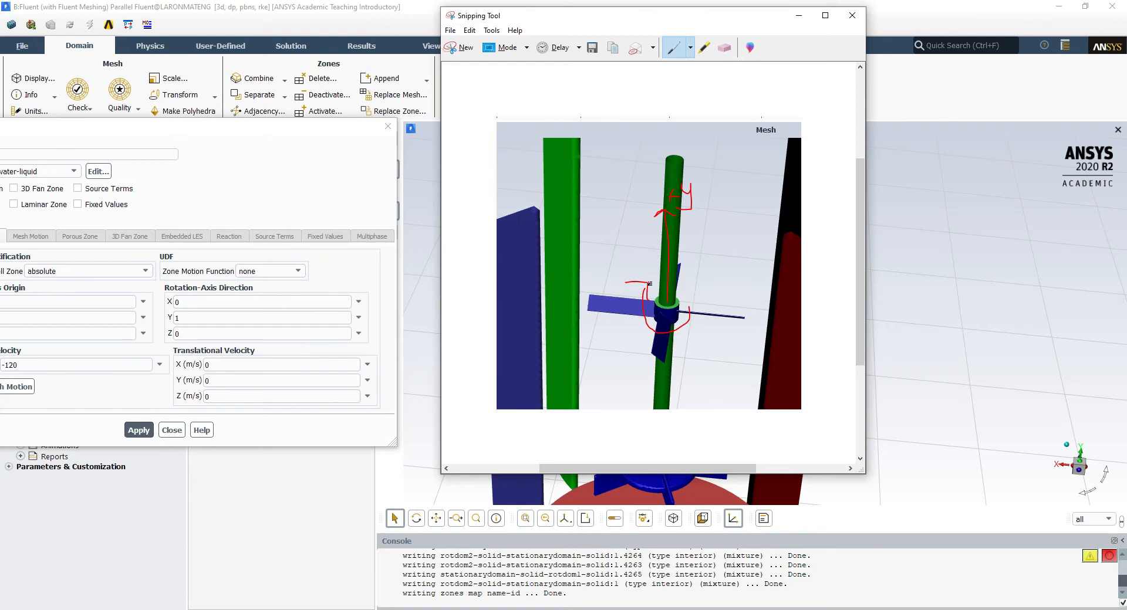
{"action": "mouse_move", "coordinate": [689, 295]}
{"action": "left_mouse_down"}
{"action": "mouse_move", "coordinate": [684, 264]}
{"action": "mouse_move", "coordinate": [623, 271]}
{"action": "mouse_move", "coordinate": [610, 319]}
{"action": "left_mouse_up"}
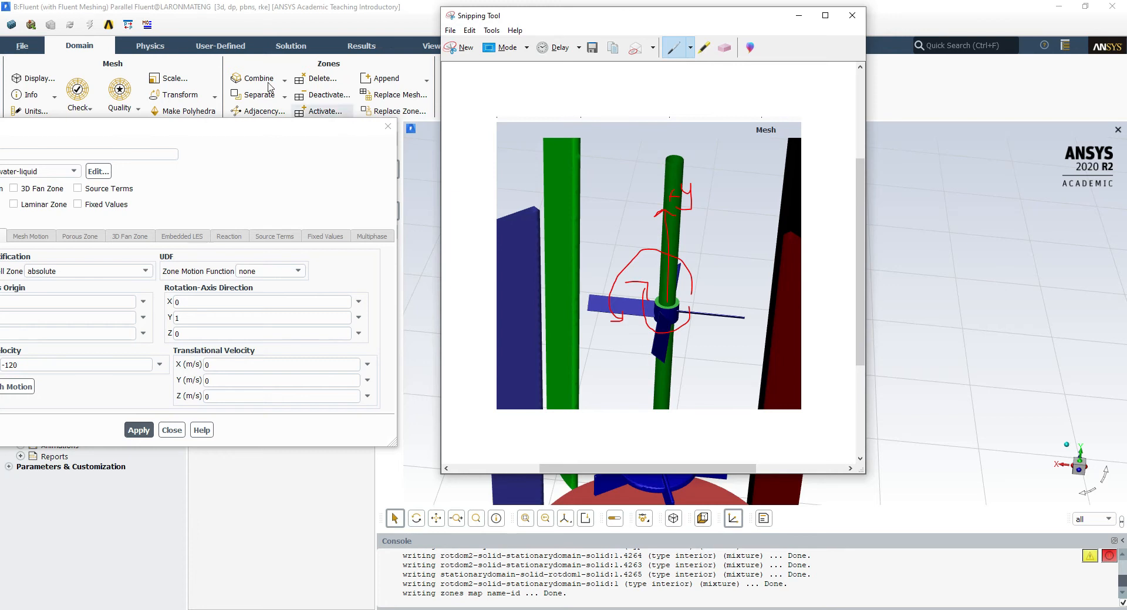
Take a new snip showing both impellers and mark the shaft with a +Y axis arrow and curved rotation arrows
{"action": "left_click_drag", "start_coordinate": [187, 134], "coordinate": [287, 99]}
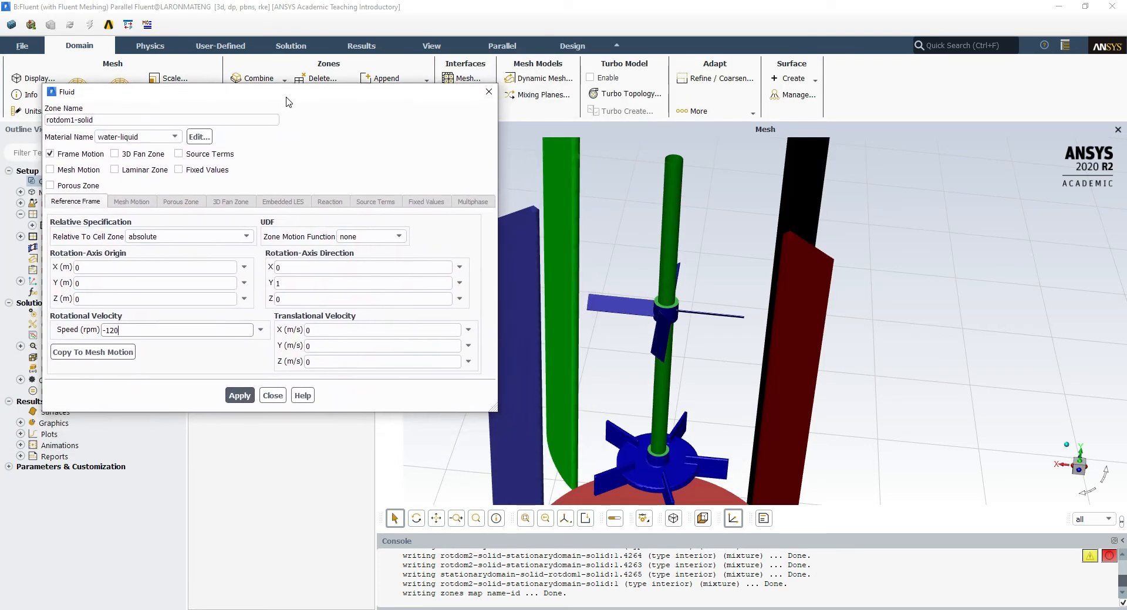
{"action": "key", "text": "alt+Tab"}
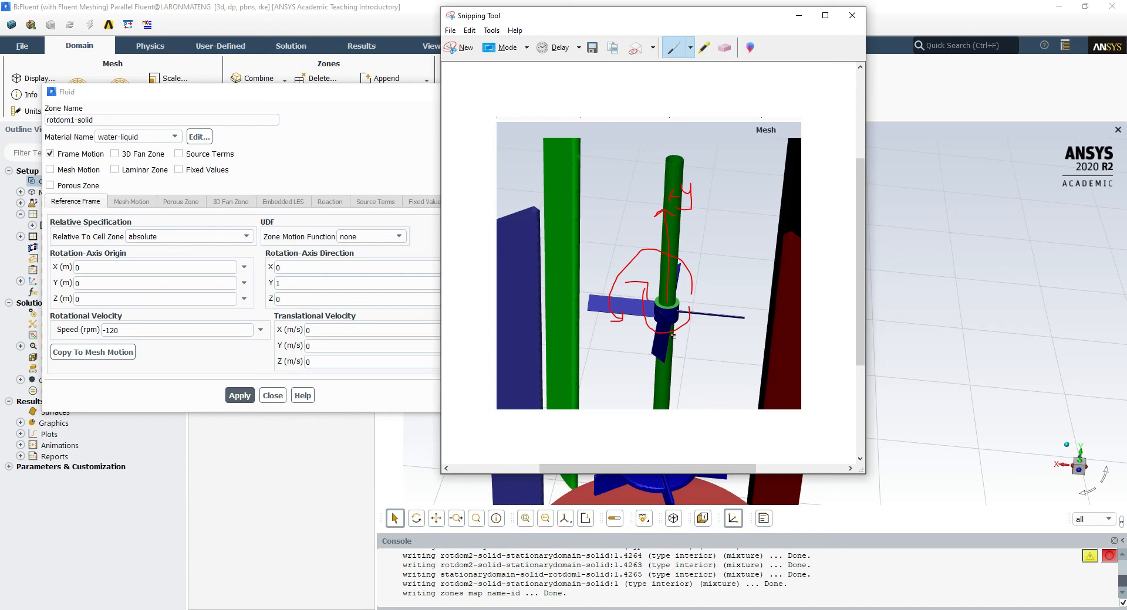
{"action": "left_click", "coordinate": [461, 47]}
{"action": "left_click_drag", "start_coordinate": [508, 133], "coordinate": [863, 483]}
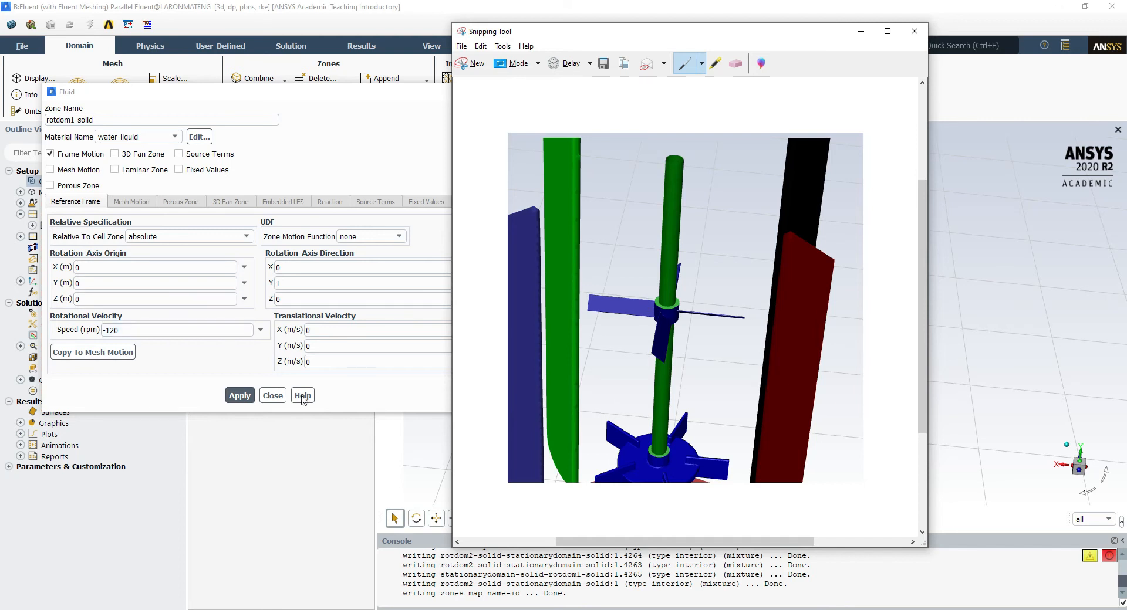
{"action": "left_click_drag", "start_coordinate": [661, 371], "coordinate": [659, 396]}
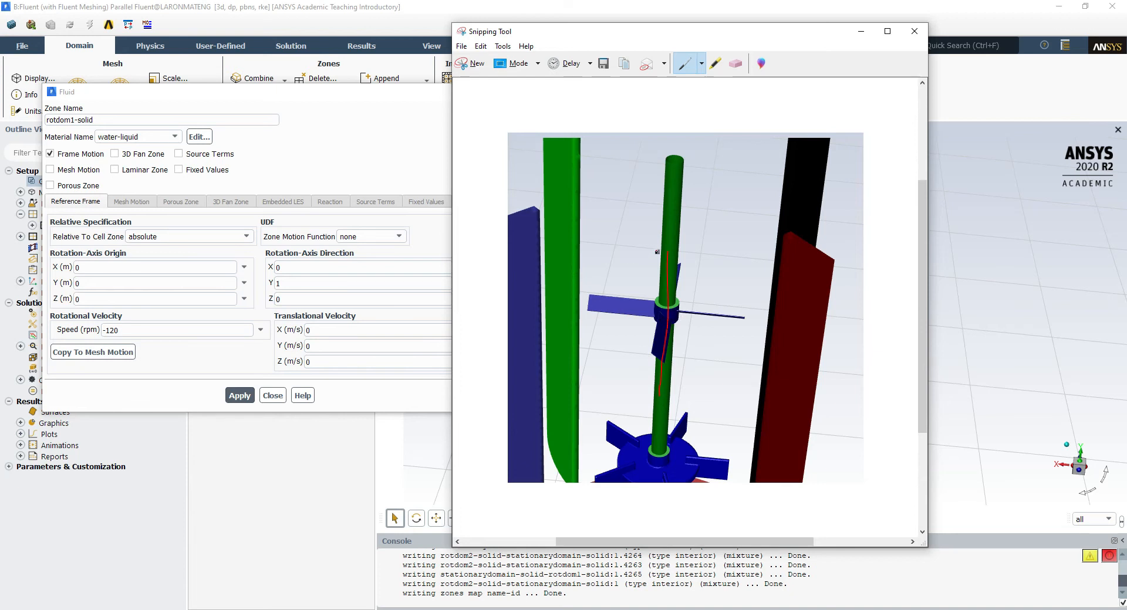
{"action": "left_click_drag", "start_coordinate": [667, 249], "coordinate": [675, 263]}
{"action": "mouse_move", "coordinate": [633, 204]}
{"action": "left_mouse_down"}
{"action": "mouse_move", "coordinate": [649, 204]}
{"action": "mouse_move", "coordinate": [641, 224]}
{"action": "left_mouse_up"}
{"action": "mouse_move", "coordinate": [706, 314]}
{"action": "left_mouse_down"}
{"action": "mouse_move", "coordinate": [623, 329]}
{"action": "mouse_move", "coordinate": [640, 322]}
{"action": "left_mouse_up"}
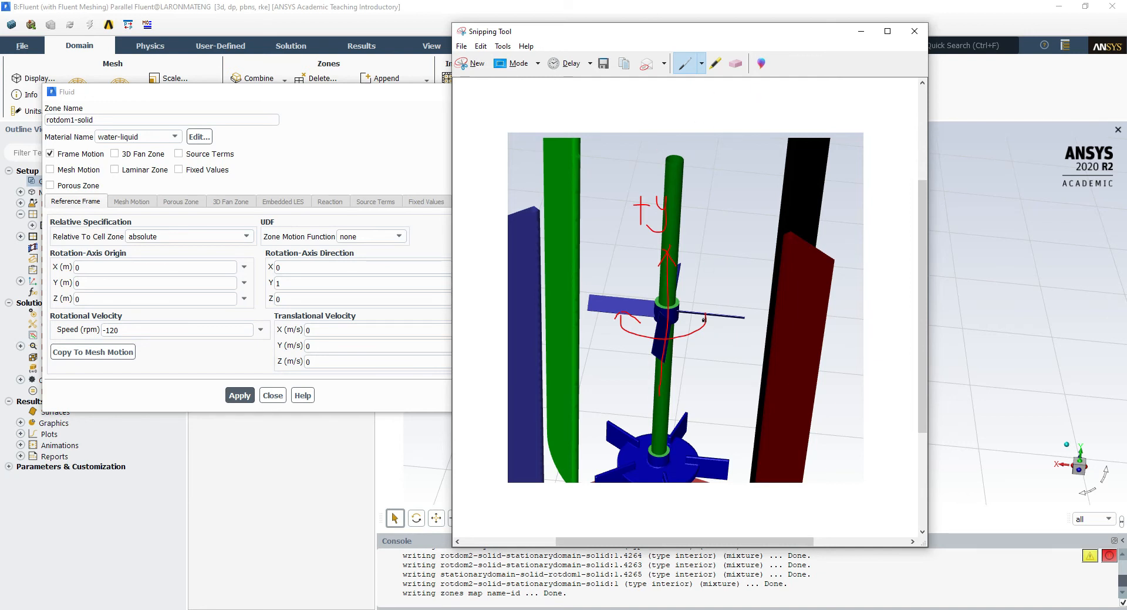
{"action": "left_click_drag", "start_coordinate": [706, 321], "coordinate": [665, 335]}
{"action": "left_click_drag", "start_coordinate": [611, 275], "coordinate": [598, 280]}
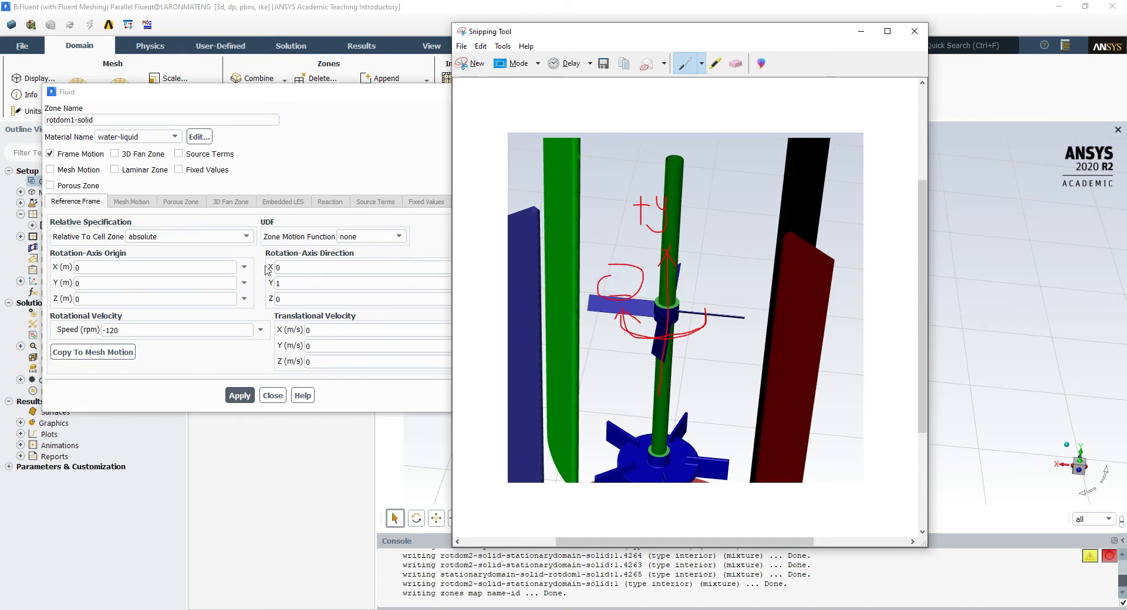
Apply the rotdom1-solid frame motion settings and reopen the zone from Cell Zone Conditions to verify them
{"action": "left_click", "coordinate": [249, 396]}
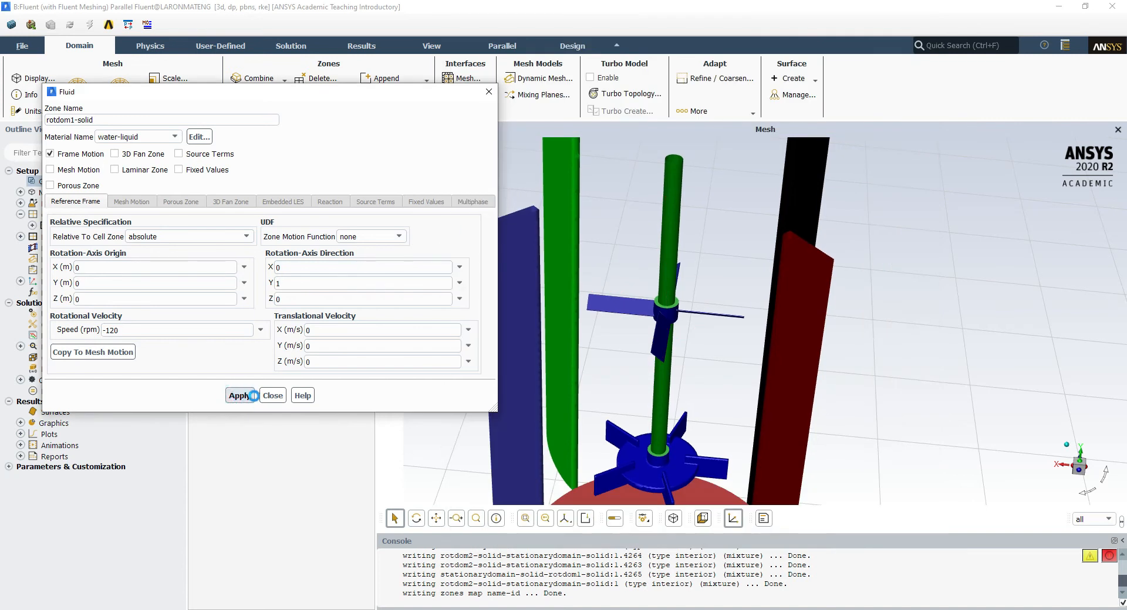
{"action": "left_click", "coordinate": [273, 396]}
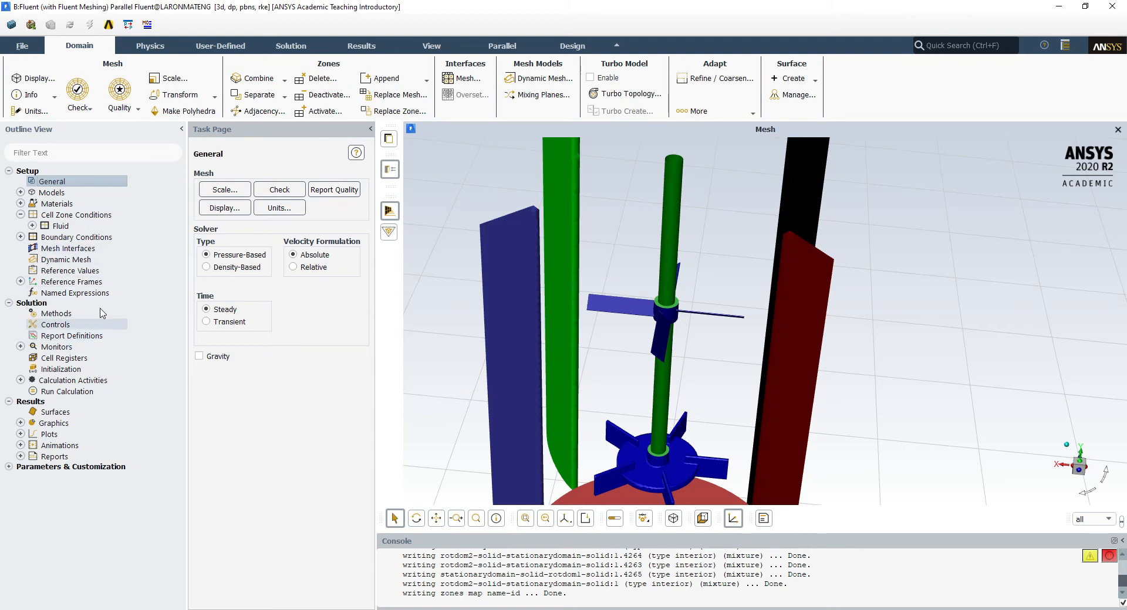
{"action": "left_click", "coordinate": [66, 358]}
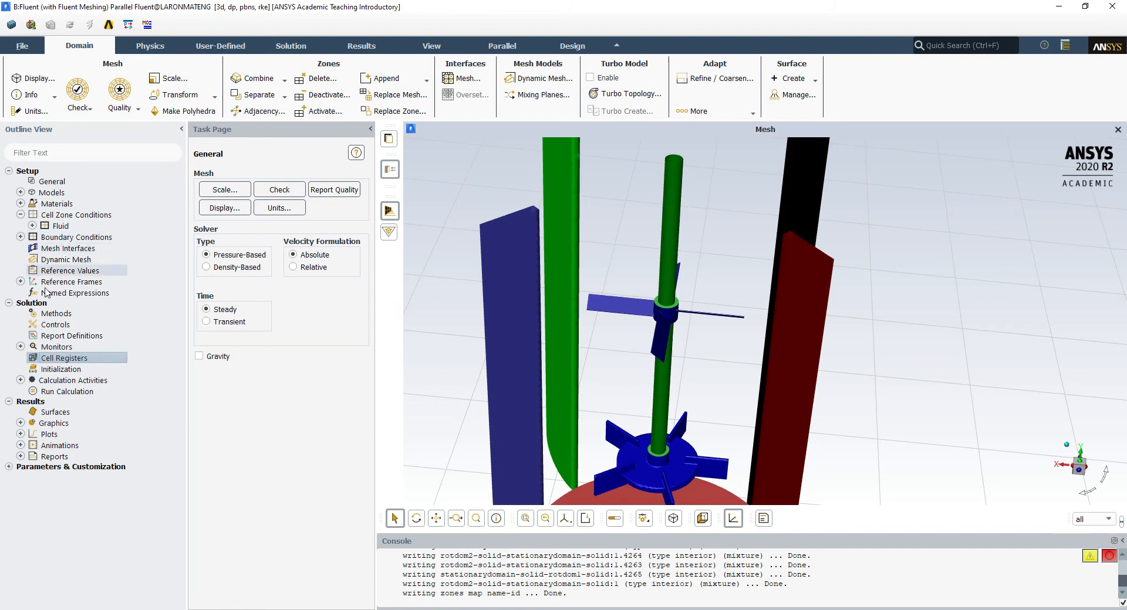
{"action": "double_click", "coordinate": [70, 215]}
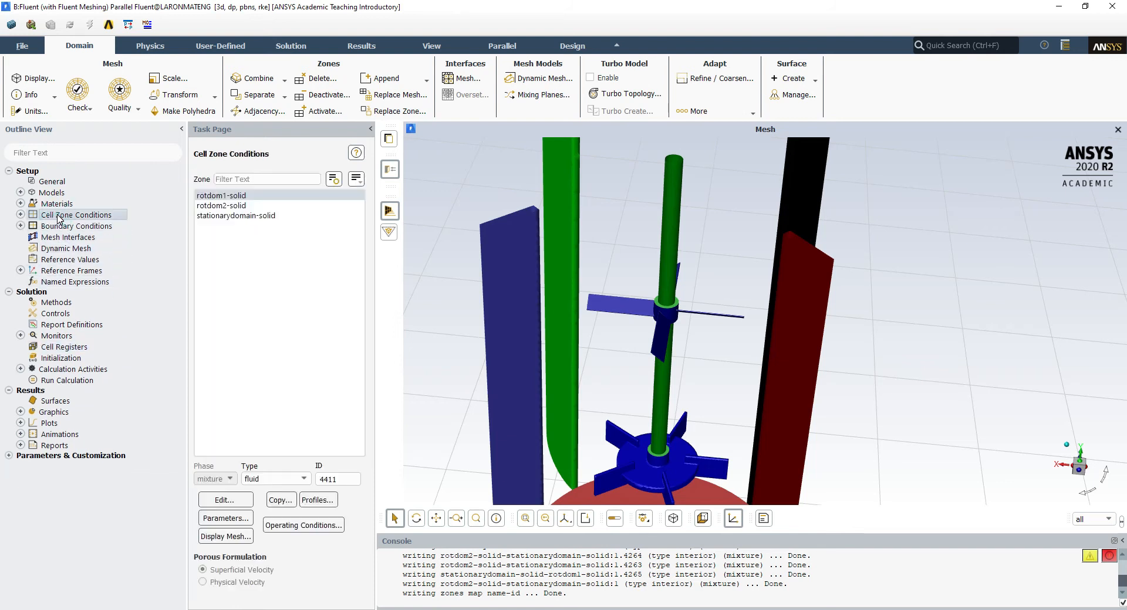
{"action": "double_click", "coordinate": [237, 196]}
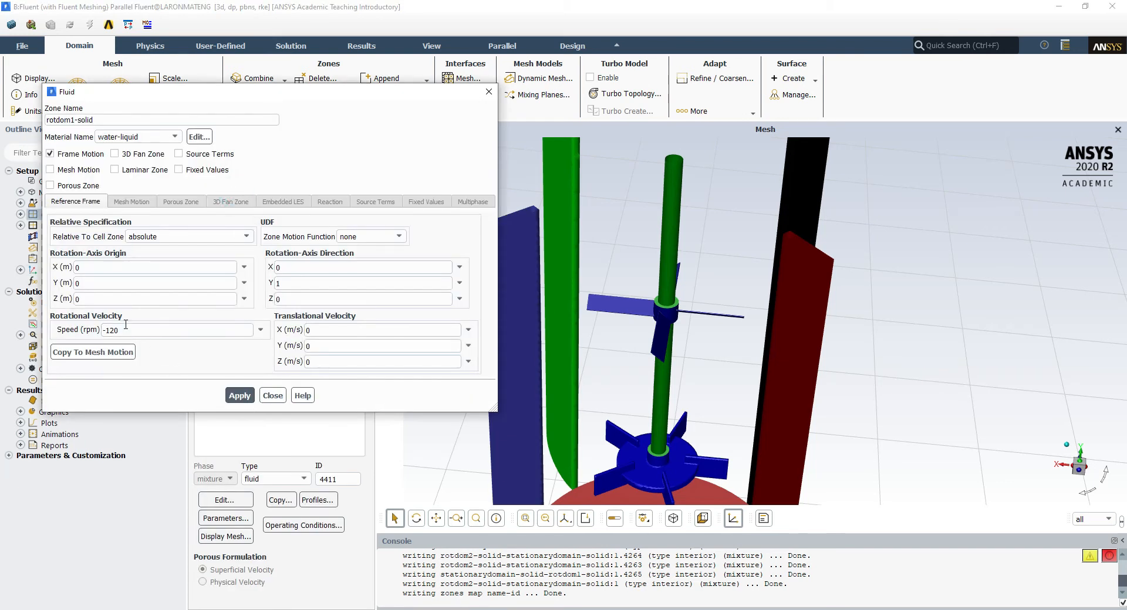
{"action": "left_click", "coordinate": [275, 396]}
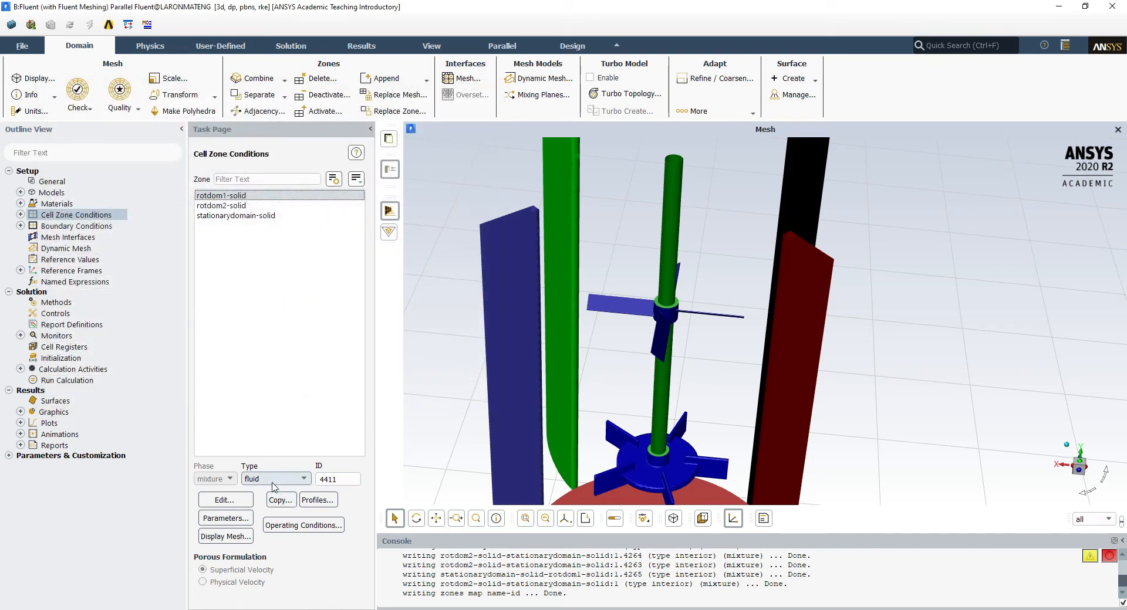
Copy the cell zone conditions from rotdom1-solid to rotdom2-solid
{"action": "left_click", "coordinate": [278, 500]}
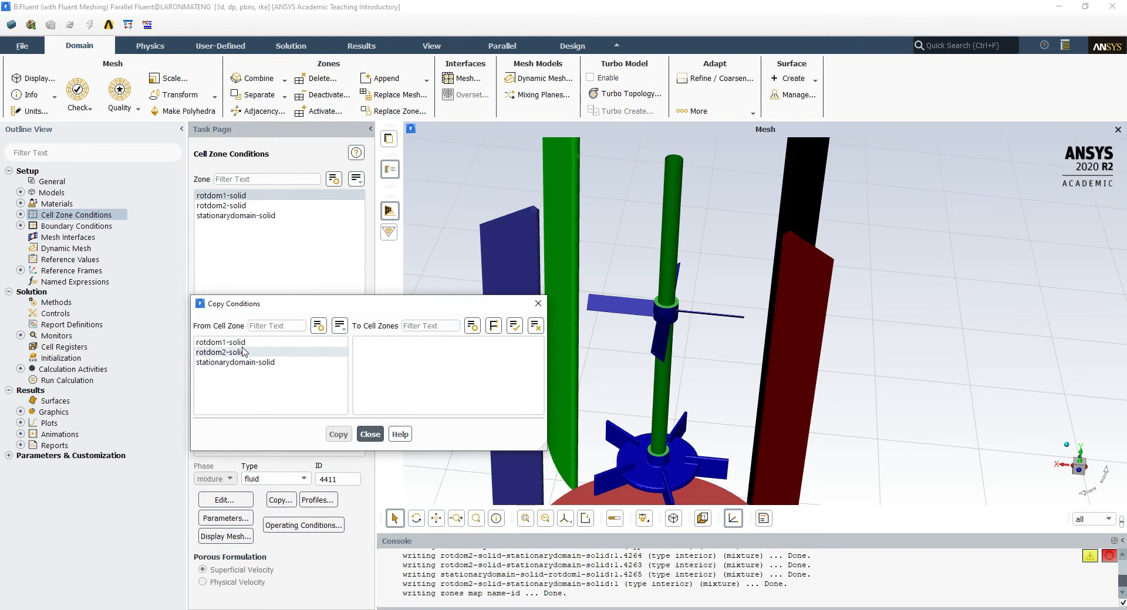
{"action": "left_click", "coordinate": [235, 342]}
{"action": "left_click", "coordinate": [379, 343]}
{"action": "left_click", "coordinate": [338, 435]}
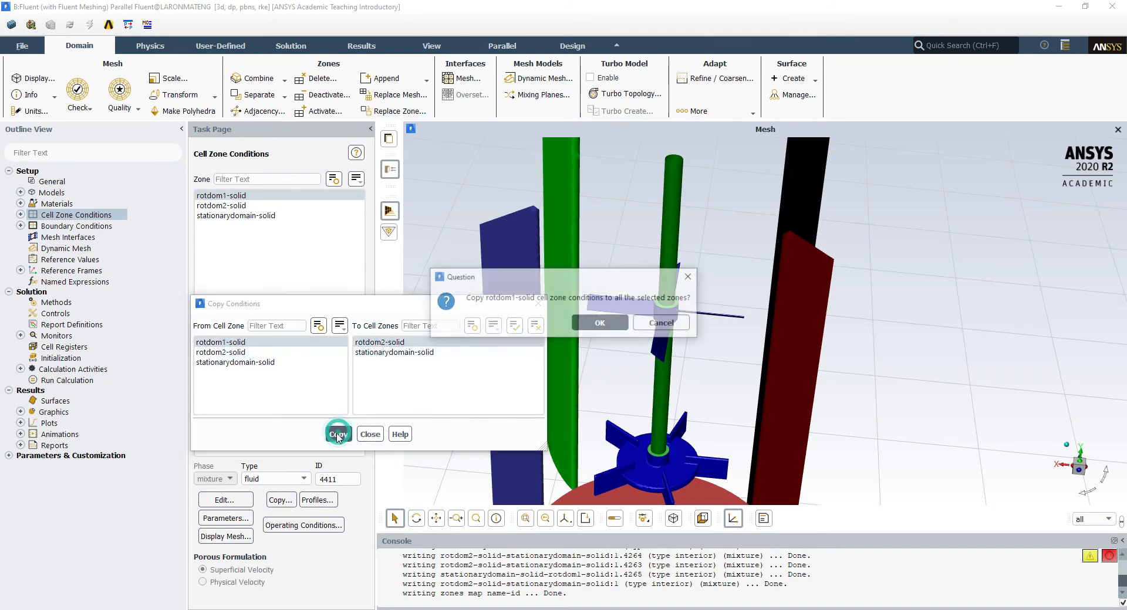
{"action": "left_click", "coordinate": [596, 321]}
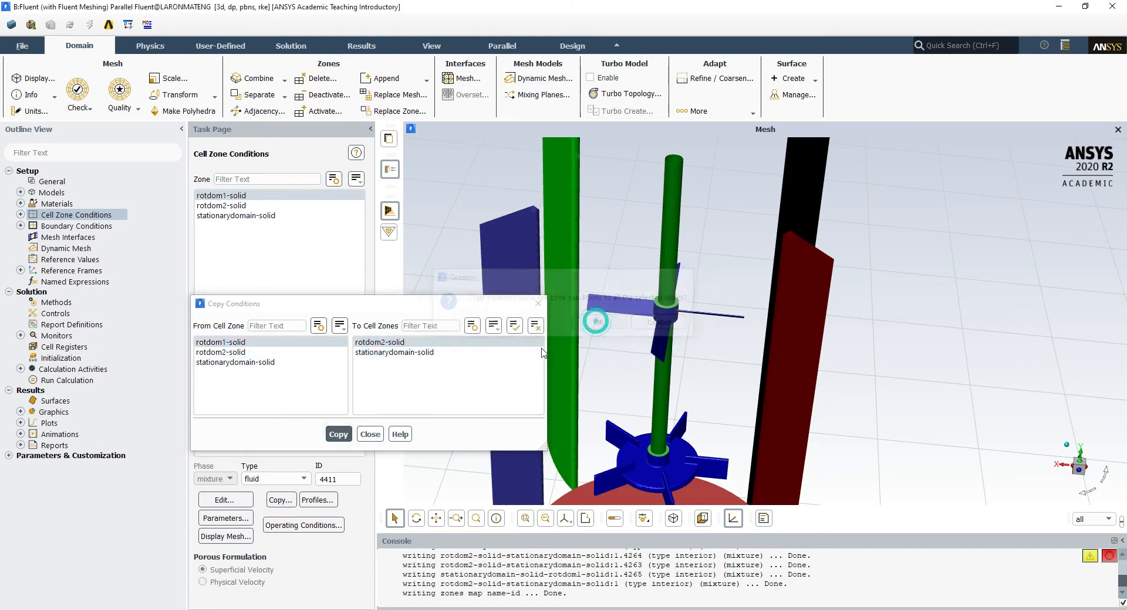
{"action": "left_click", "coordinate": [369, 434]}
Check the copied rotational speed and axis direction in rotdom2-solid and apply the zone settings
{"action": "double_click", "coordinate": [252, 206]}
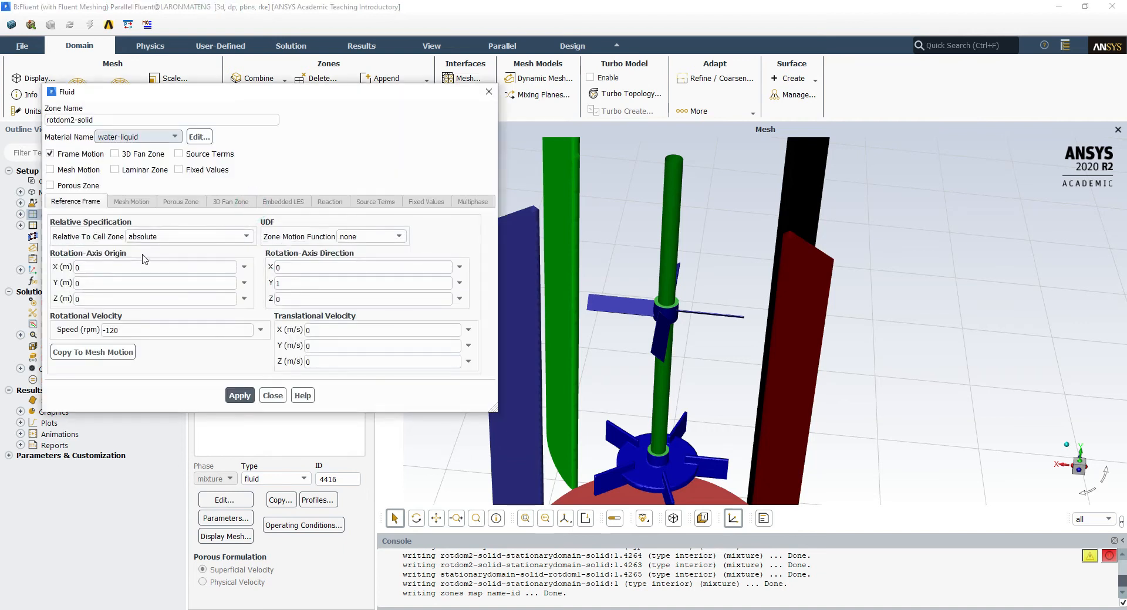
{"action": "left_click", "coordinate": [121, 330]}
{"action": "double_click", "coordinate": [299, 281]}
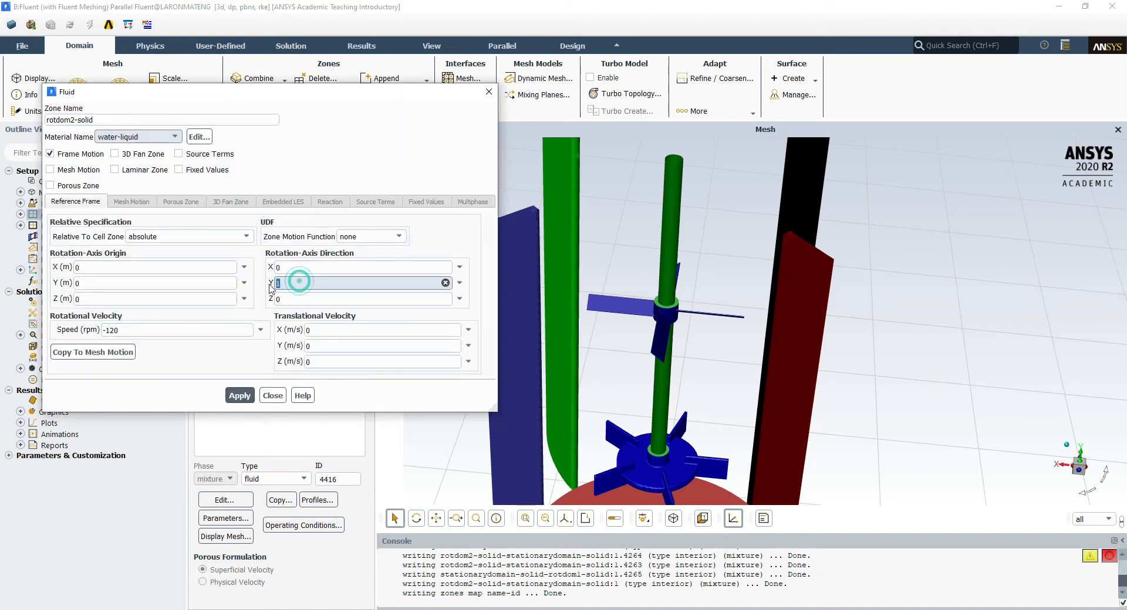
{"action": "left_click", "coordinate": [239, 395]}
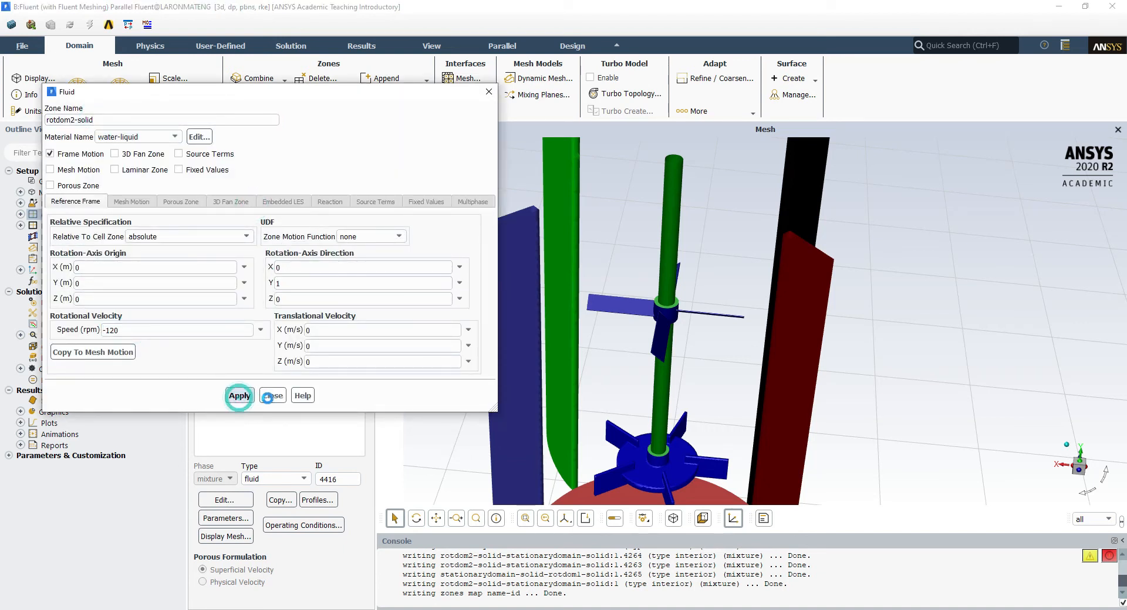
{"action": "left_click", "coordinate": [271, 396]}
Review the stationarydomain-solid zone's motion options and rotation axis, and inspect the whole tank model
{"action": "left_click", "coordinate": [253, 215]}
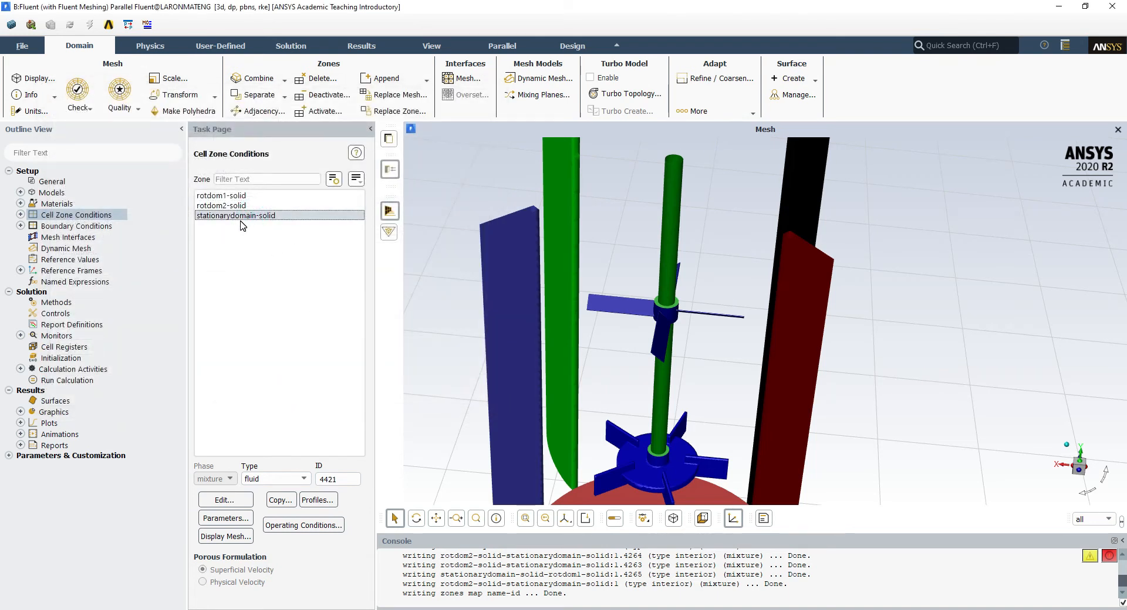
{"action": "double_click", "coordinate": [245, 216]}
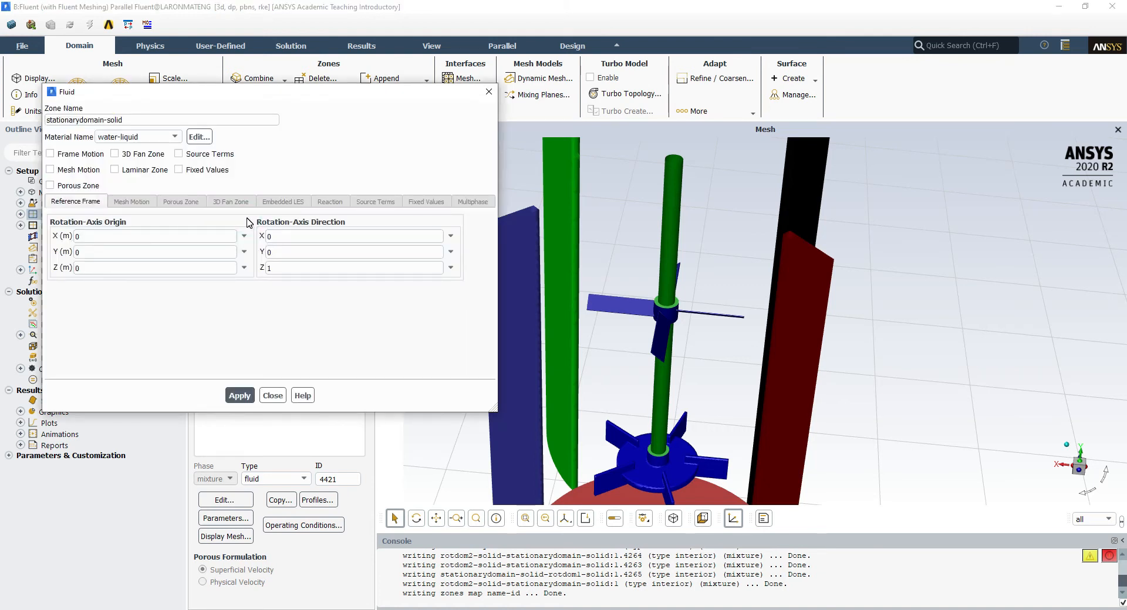
{"action": "left_click", "coordinate": [290, 257]}
{"action": "left_click", "coordinate": [294, 254]}
{"action": "left_click", "coordinate": [289, 272]}
{"action": "left_click", "coordinate": [274, 248]}
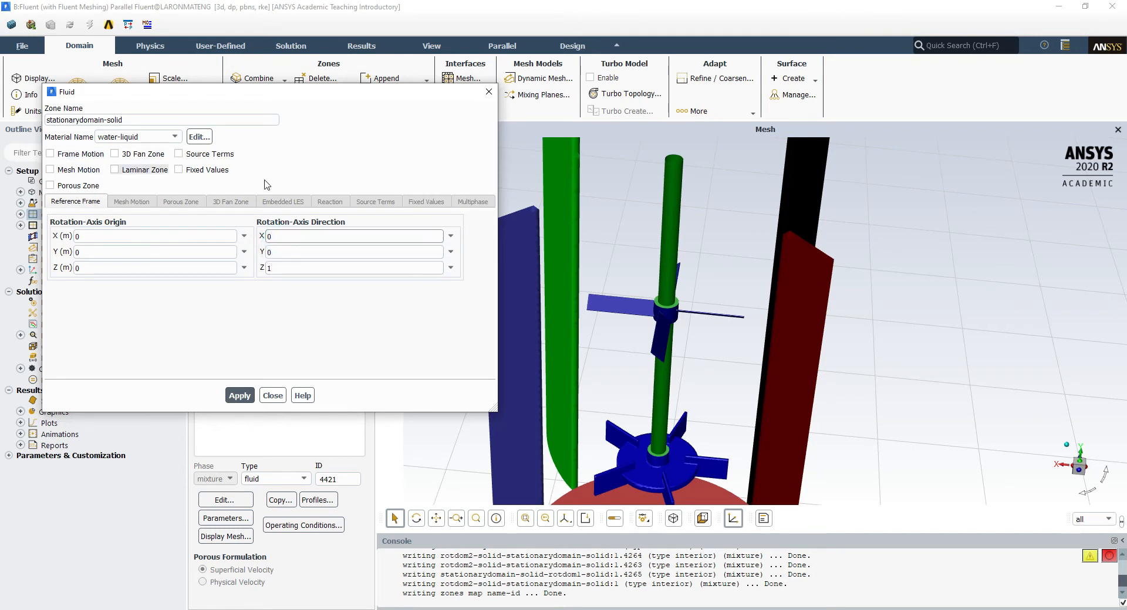
{"action": "scroll", "coordinate": [740, 289], "scroll_direction": "down", "scroll_amount": 3}
{"action": "scroll", "coordinate": [795, 265], "scroll_direction": "up", "scroll_amount": 2}
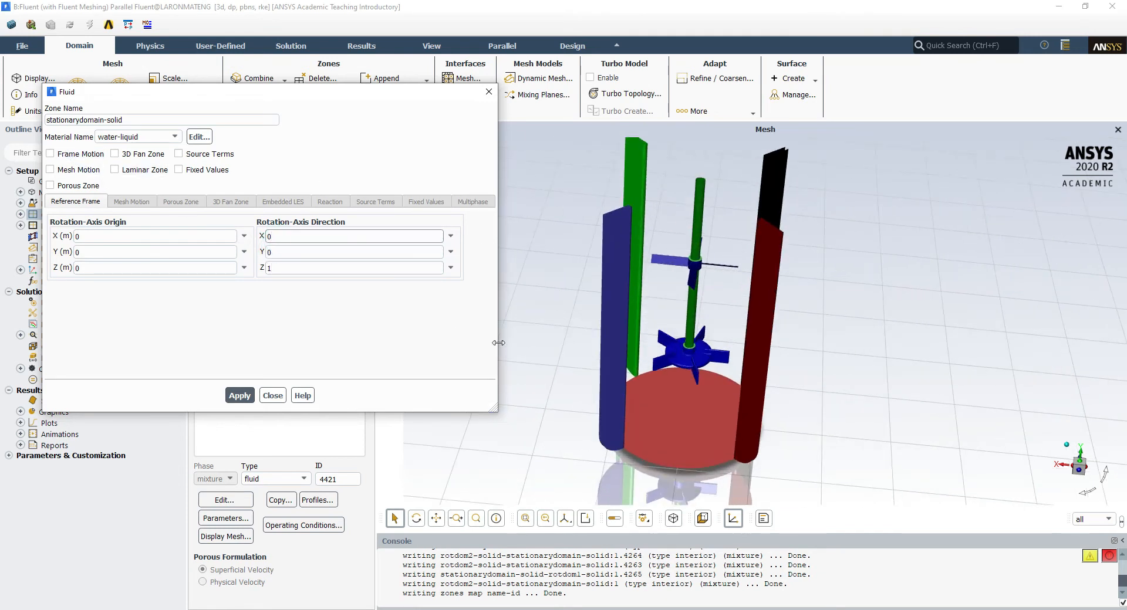
{"action": "left_click", "coordinate": [272, 395]}
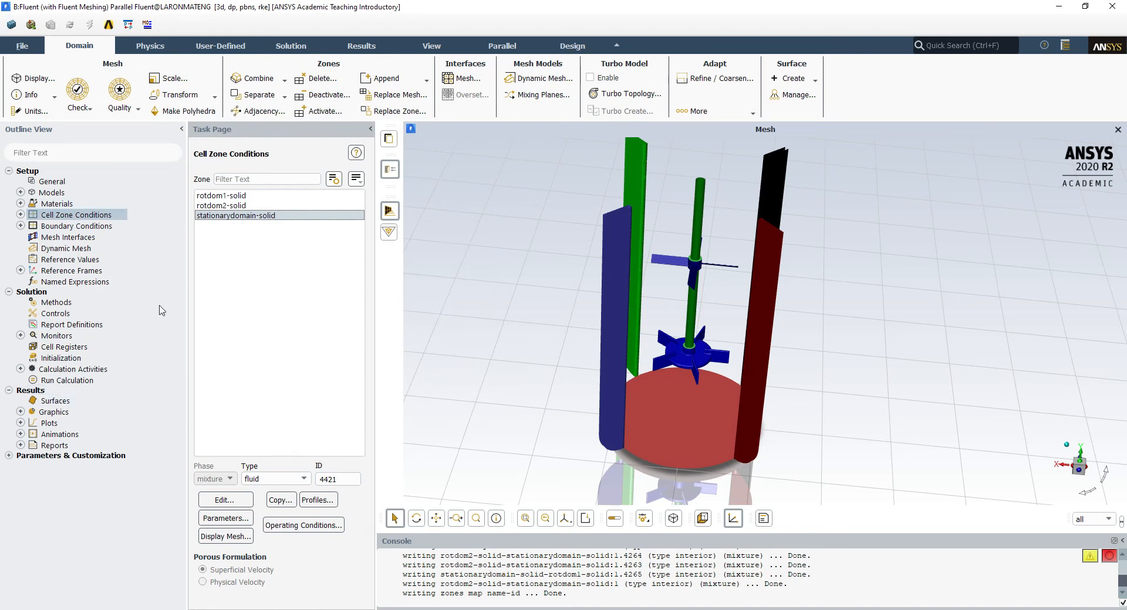
Check the wall types on the PowerPoint Setup slide, return to Fluent, and set the top wall's shear condition to Specified Shear with zero stress components
{"action": "double_click", "coordinate": [97, 226]}
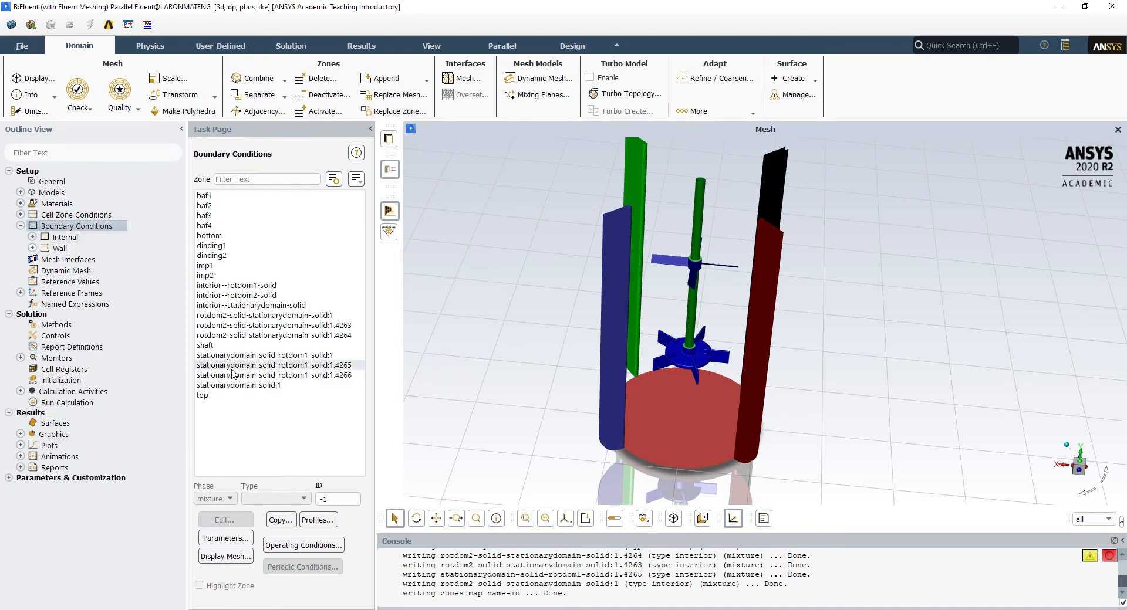
{"action": "left_click", "coordinate": [252, 609]}
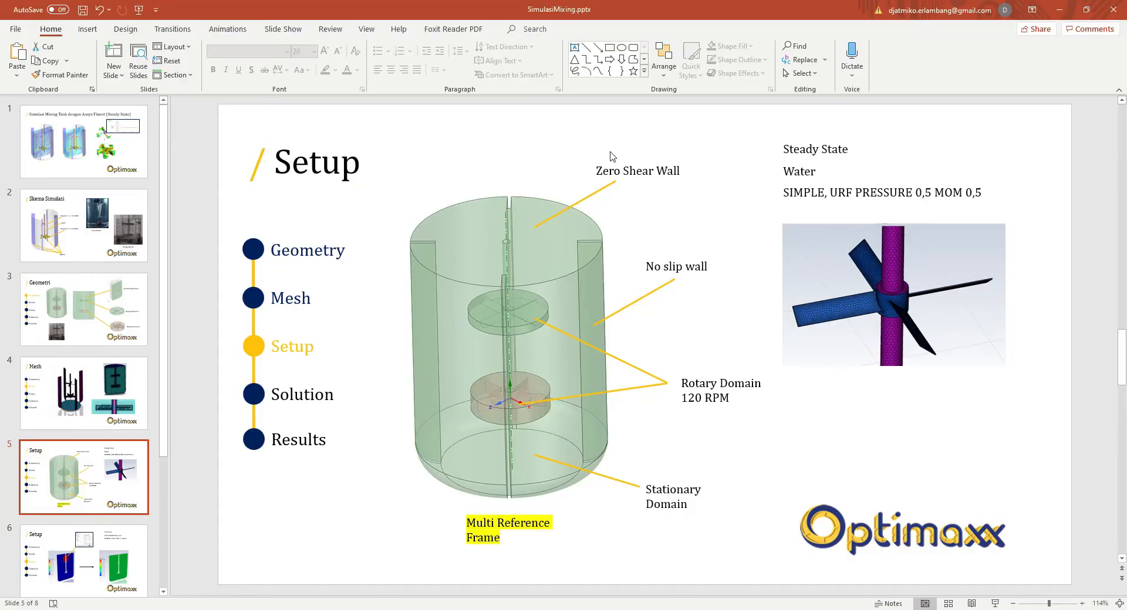
{"action": "left_click", "coordinate": [1059, 10]}
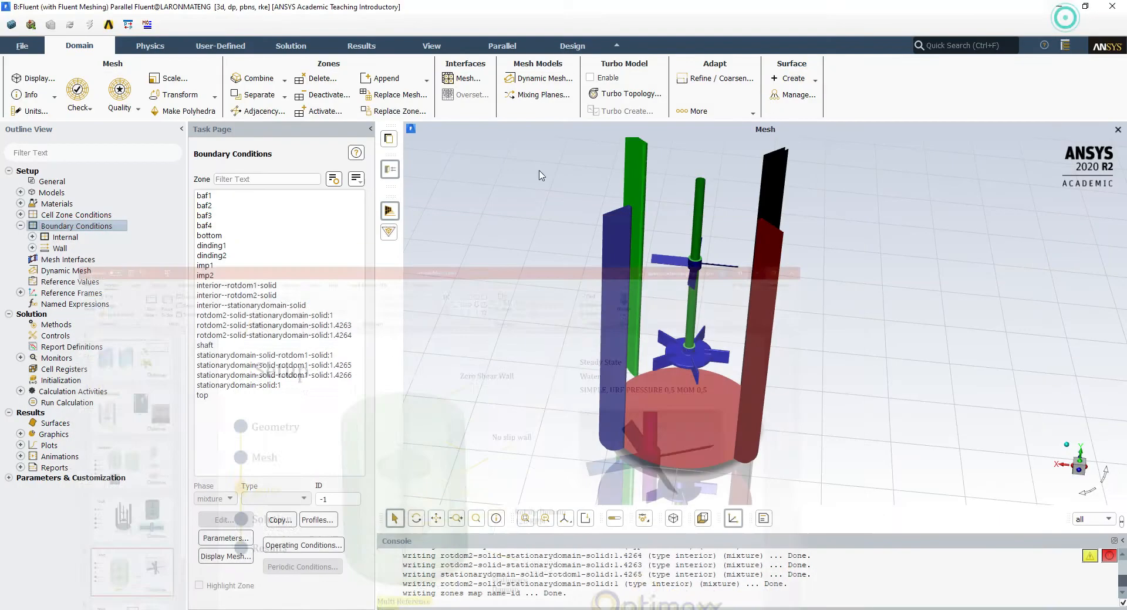
{"action": "left_click", "coordinate": [219, 395]}
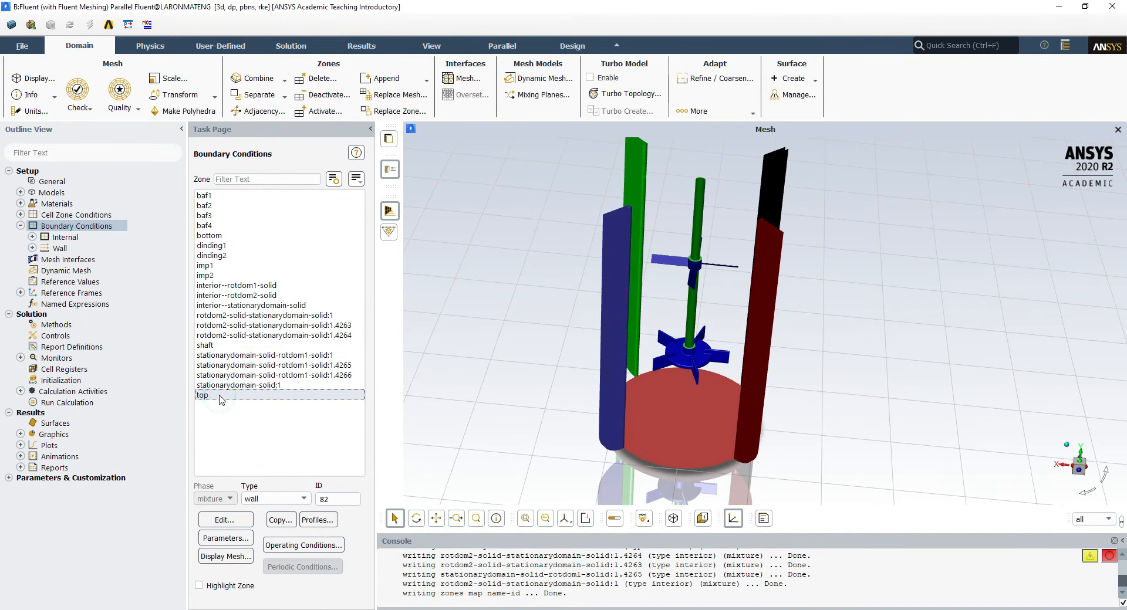
{"action": "double_click", "coordinate": [224, 396]}
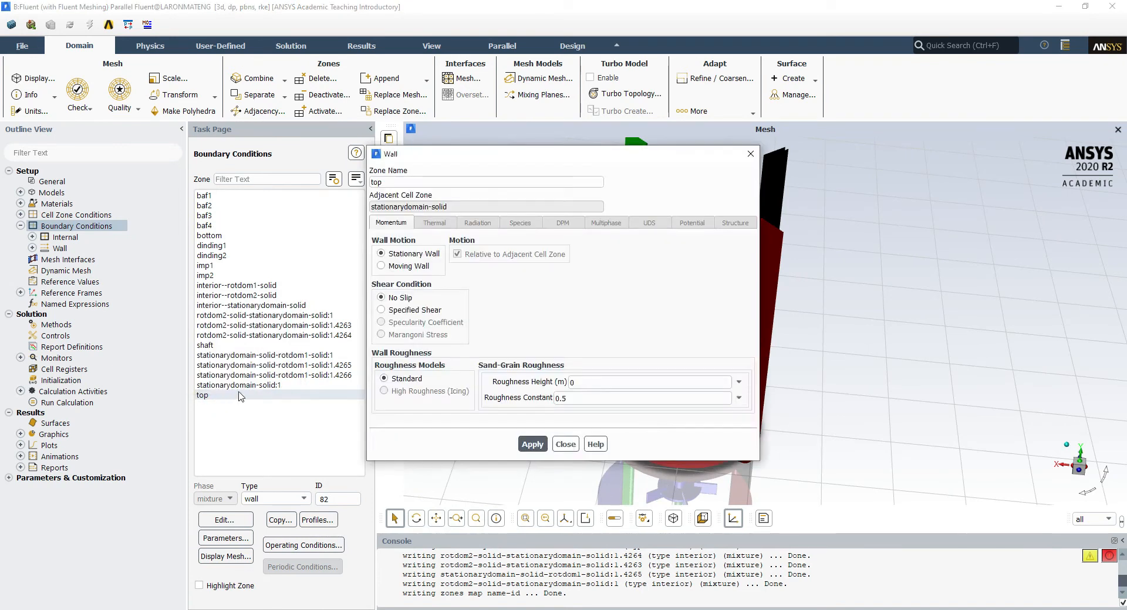
{"action": "left_click", "coordinate": [403, 310]}
{"action": "left_click", "coordinate": [563, 323]}
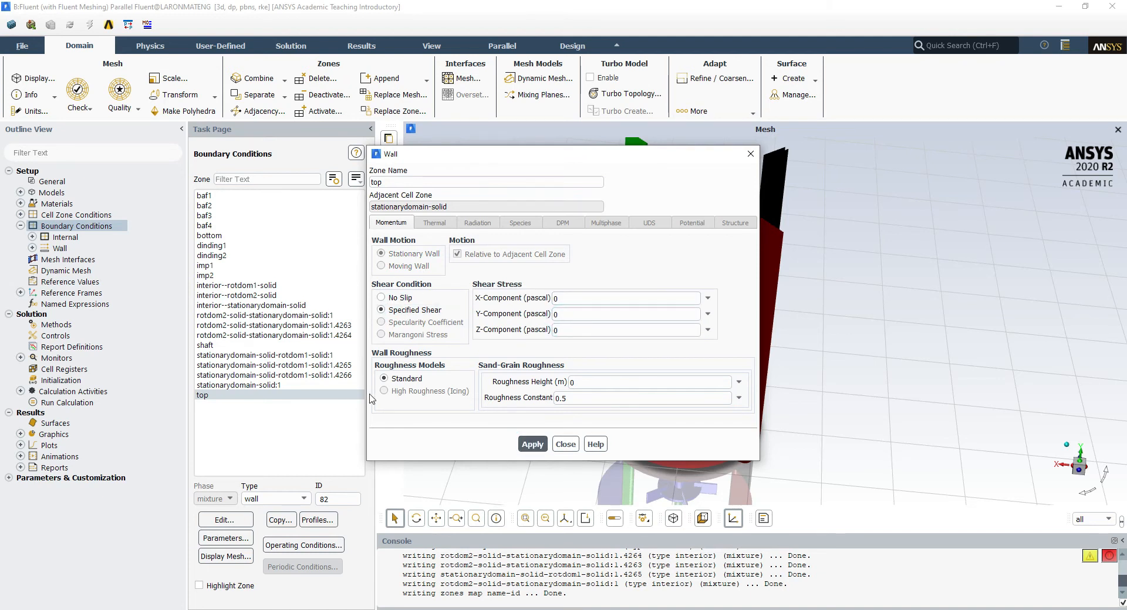
Switch to the Snipping Tool capture of the Setup slide and sketch flow arrows with the note V≠0 above the tank
{"action": "key", "text": "alt+Tab"}
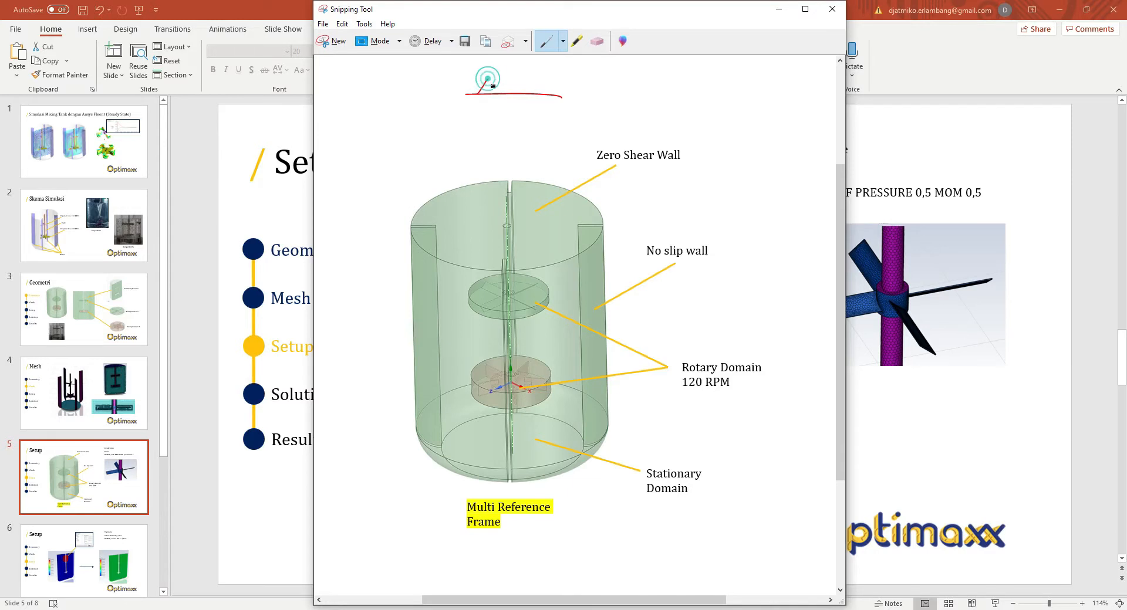
{"action": "mouse_move", "coordinate": [485, 75]}
{"action": "left_mouse_down"}
{"action": "mouse_move", "coordinate": [537, 92]}
{"action": "mouse_move", "coordinate": [478, 100]}
{"action": "mouse_move", "coordinate": [517, 116]}
{"action": "mouse_move", "coordinate": [520, 132]}
{"action": "left_mouse_up"}
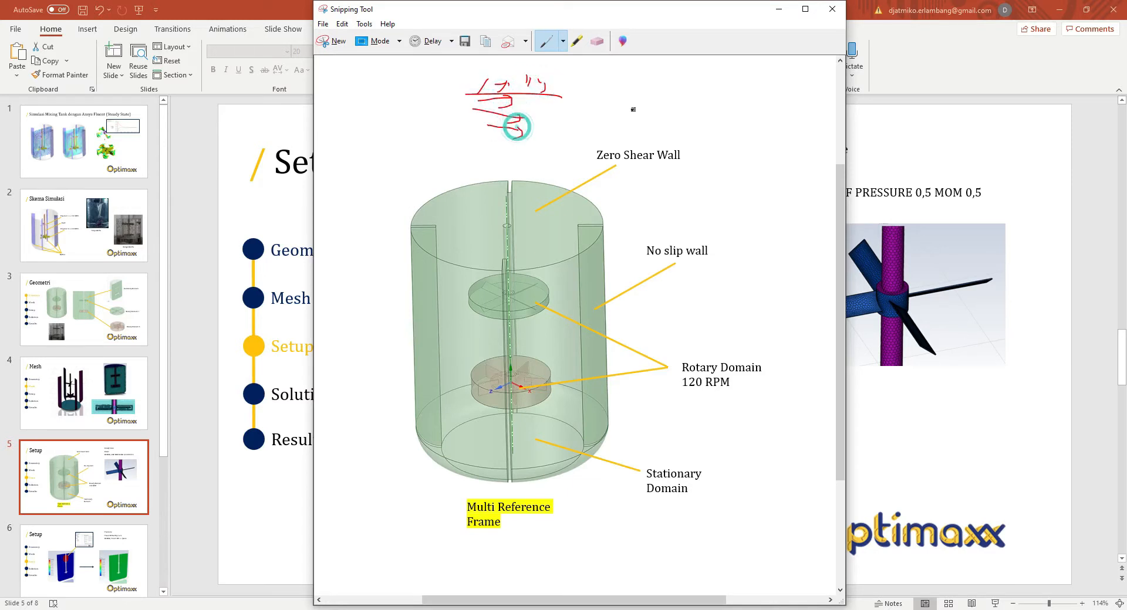
{"action": "mouse_move", "coordinate": [596, 101]}
{"action": "left_mouse_down"}
{"action": "mouse_move", "coordinate": [596, 88]}
{"action": "mouse_move", "coordinate": [625, 94]}
{"action": "left_mouse_up"}
{"action": "mouse_move", "coordinate": [620, 87]}
{"action": "left_mouse_down"}
{"action": "mouse_move", "coordinate": [611, 115]}
{"action": "mouse_move", "coordinate": [628, 98]}
{"action": "left_mouse_up"}
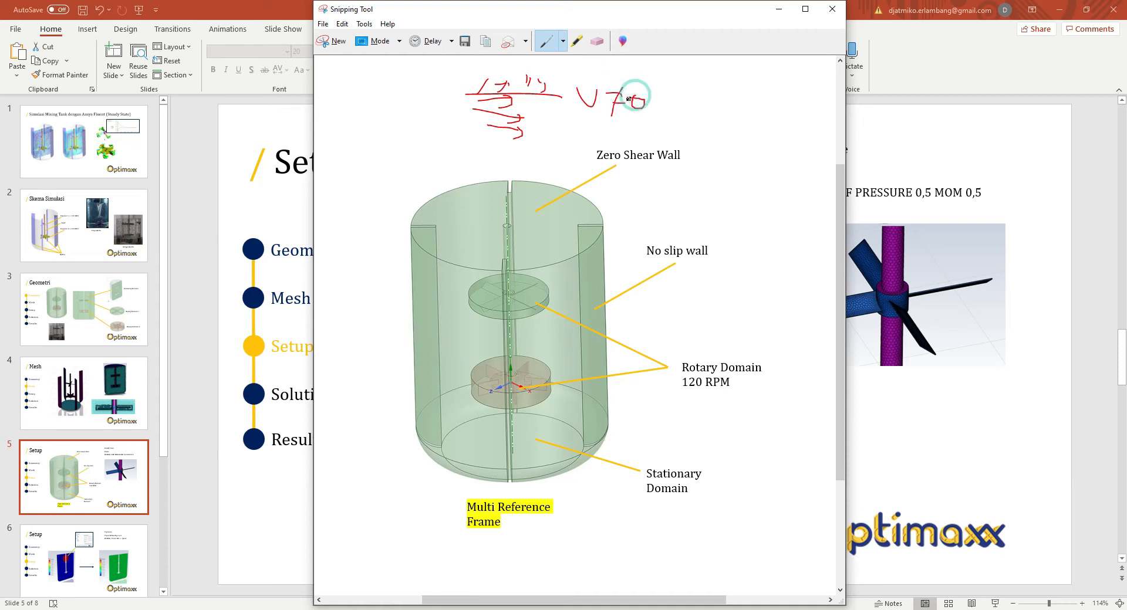
Annotate the no slip wall on the capture with V=0 and a small velocity profile sketch, and return to Fluent
{"action": "mouse_move", "coordinate": [665, 310]}
{"action": "left_mouse_down"}
{"action": "mouse_move", "coordinate": [679, 288]}
{"action": "mouse_move", "coordinate": [704, 295]}
{"action": "left_mouse_up"}
{"action": "mouse_move", "coordinate": [691, 305]}
{"action": "left_mouse_down"}
{"action": "mouse_move", "coordinate": [713, 304]}
{"action": "mouse_move", "coordinate": [590, 298]}
{"action": "left_mouse_up"}
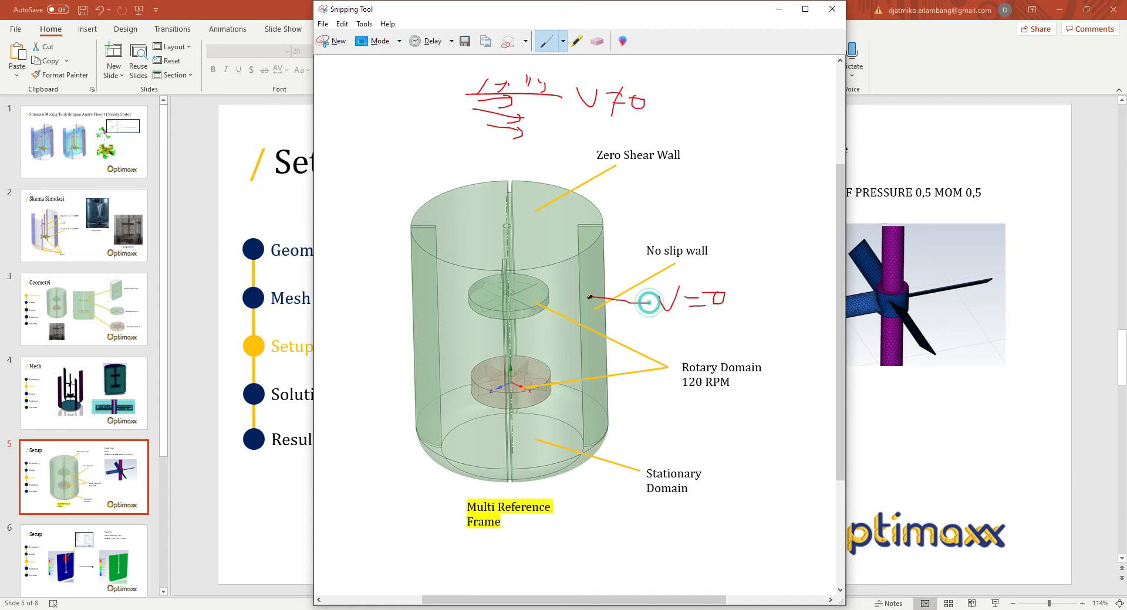
{"action": "mouse_move", "coordinate": [742, 290]}
{"action": "left_mouse_down"}
{"action": "mouse_move", "coordinate": [790, 287]}
{"action": "mouse_move", "coordinate": [793, 239]}
{"action": "mouse_move", "coordinate": [766, 289]}
{"action": "left_mouse_up"}
{"action": "left_click_drag", "start_coordinate": [765, 250], "coordinate": [784, 250]}
{"action": "left_click_drag", "start_coordinate": [778, 246], "coordinate": [773, 258]}
{"action": "mouse_move", "coordinate": [759, 270]}
{"action": "left_mouse_down"}
{"action": "mouse_move", "coordinate": [785, 269]}
{"action": "mouse_move", "coordinate": [733, 311]}
{"action": "mouse_move", "coordinate": [711, 313]}
{"action": "left_mouse_up"}
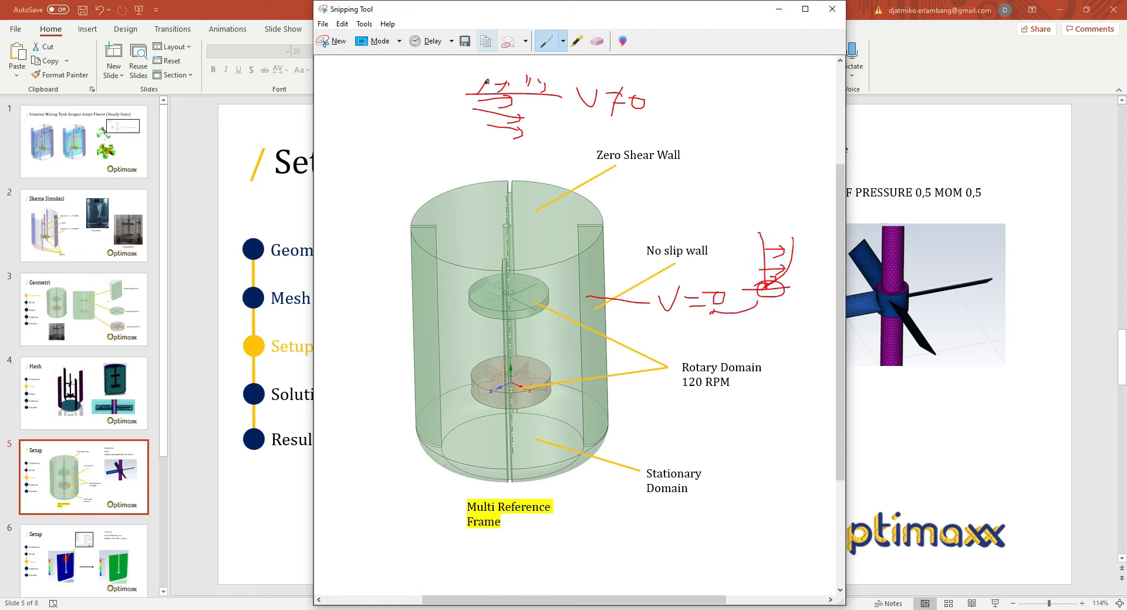
{"action": "left_click_drag", "start_coordinate": [502, 95], "coordinate": [513, 113]}
{"action": "left_click", "coordinate": [779, 8]}
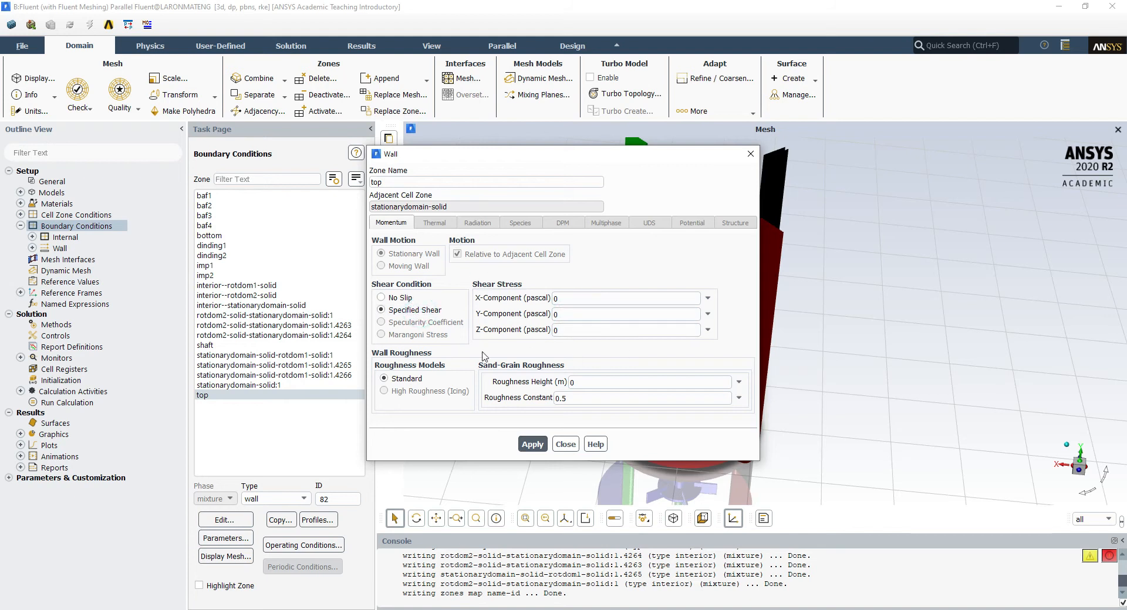
Close the top wall's settings and make the shaft a moving wall with absolute rotational motion
{"action": "left_click", "coordinate": [565, 444]}
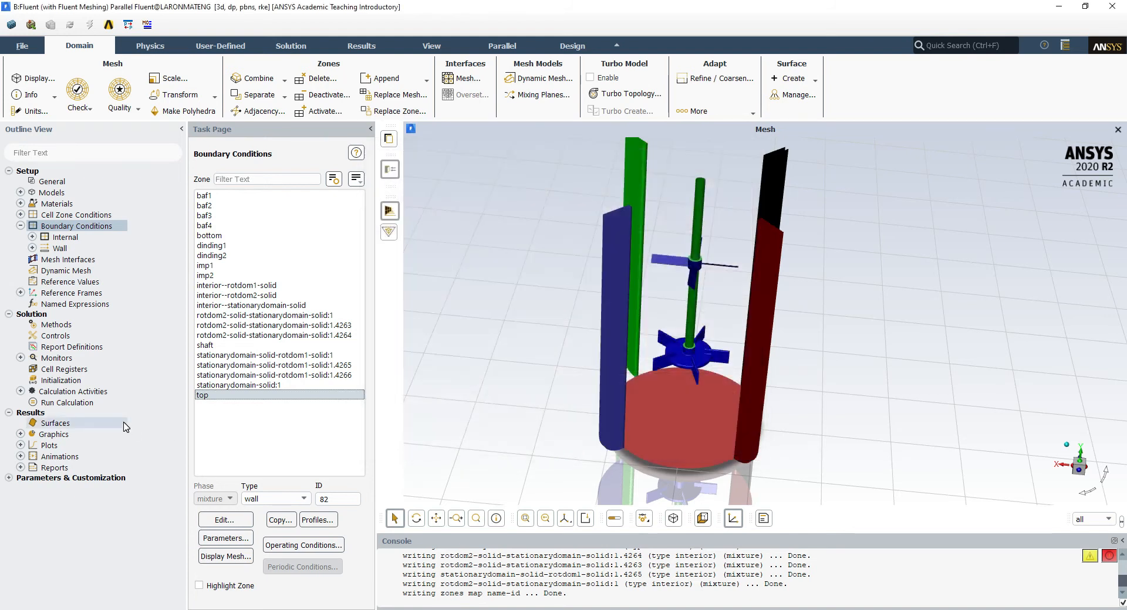
{"action": "left_click", "coordinate": [212, 347]}
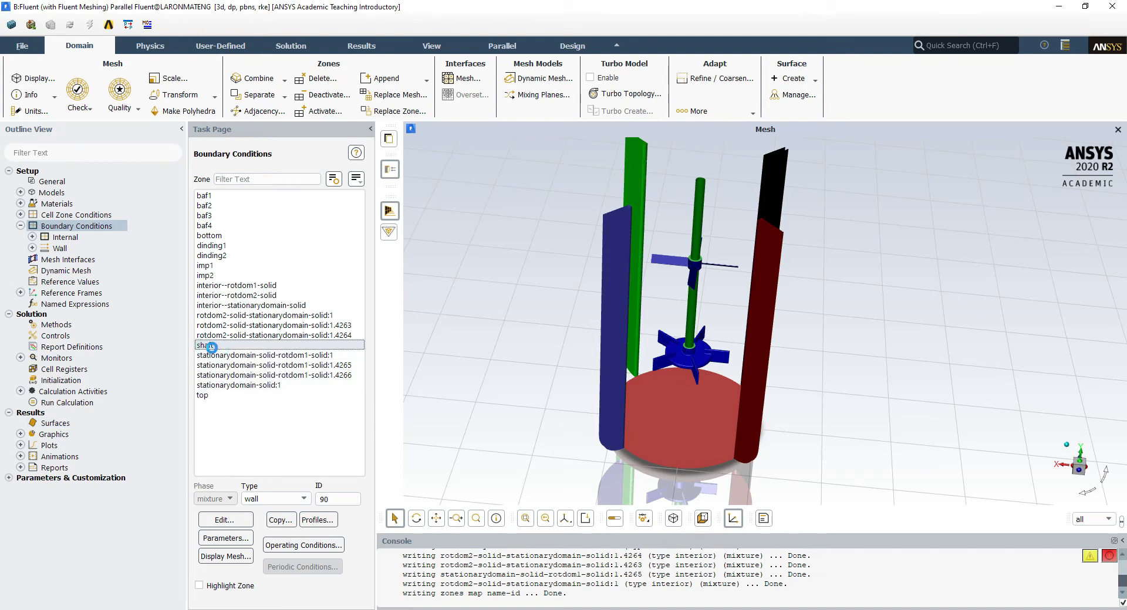
{"action": "double_click", "coordinate": [211, 348]}
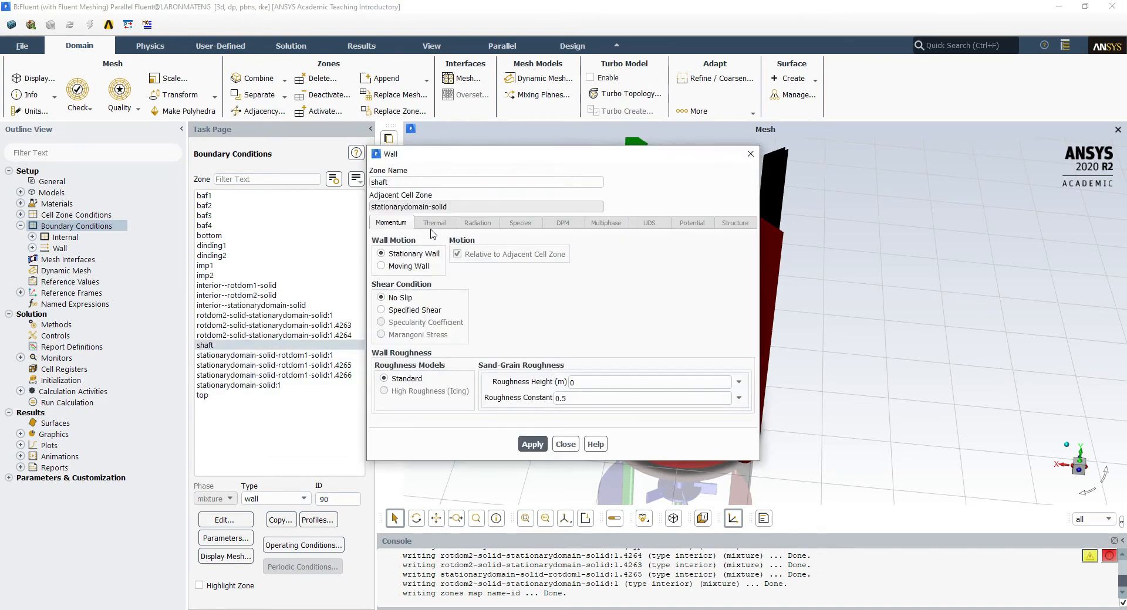
{"action": "left_click", "coordinate": [391, 267]}
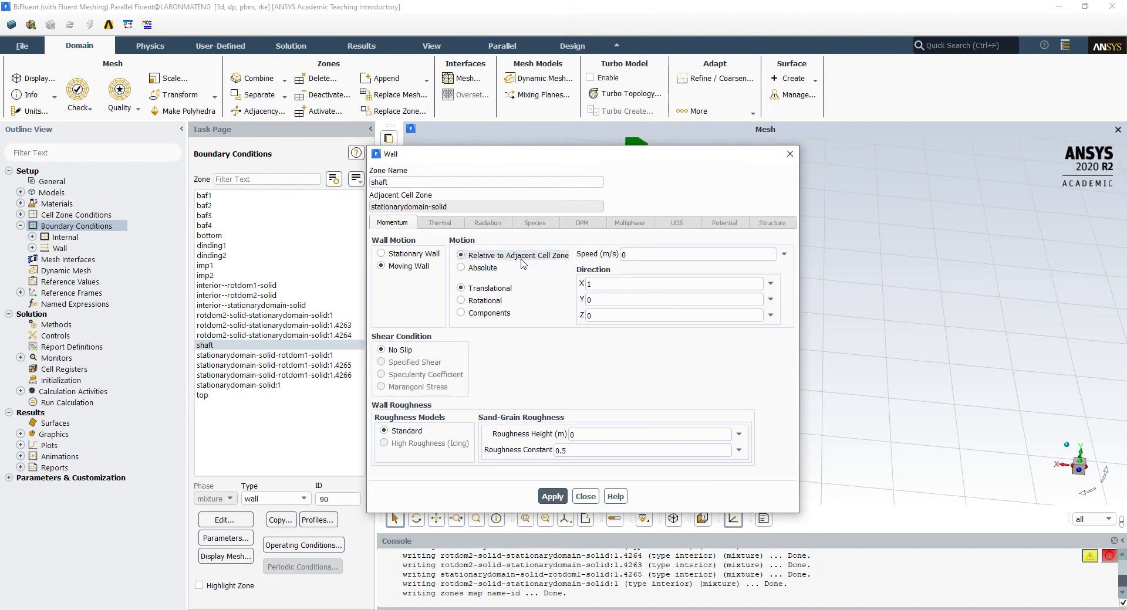
{"action": "left_click", "coordinate": [482, 270]}
{"action": "left_click", "coordinate": [485, 300]}
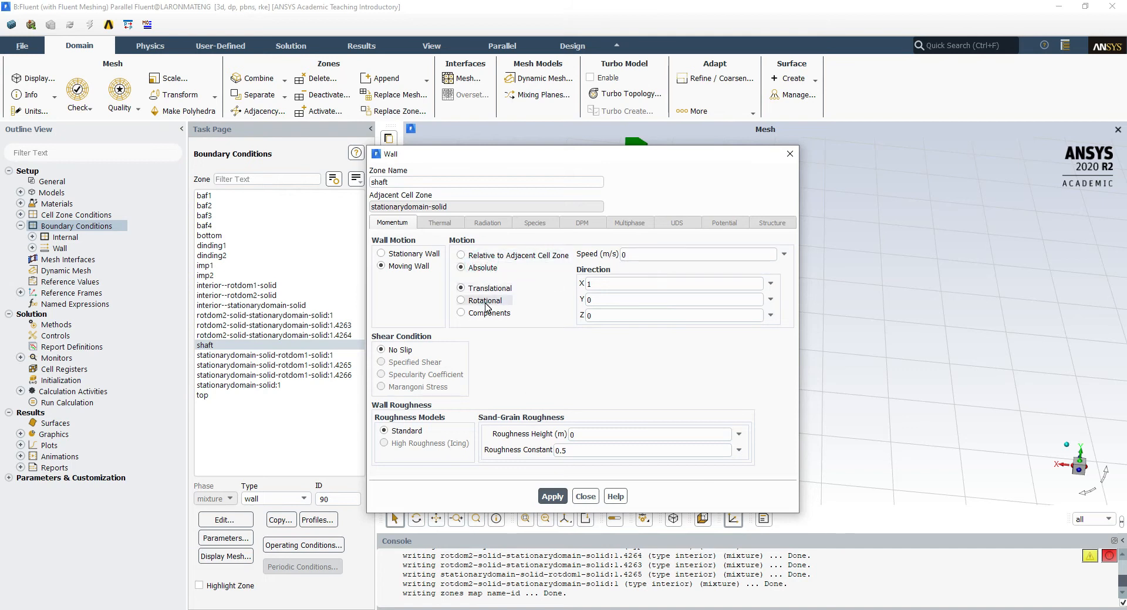
Set the shaft's rotation-axis direction to Y 1 and Z 0 and its speed to -120 rpm, and apply the wall settings
{"action": "left_click", "coordinate": [819, 300]}
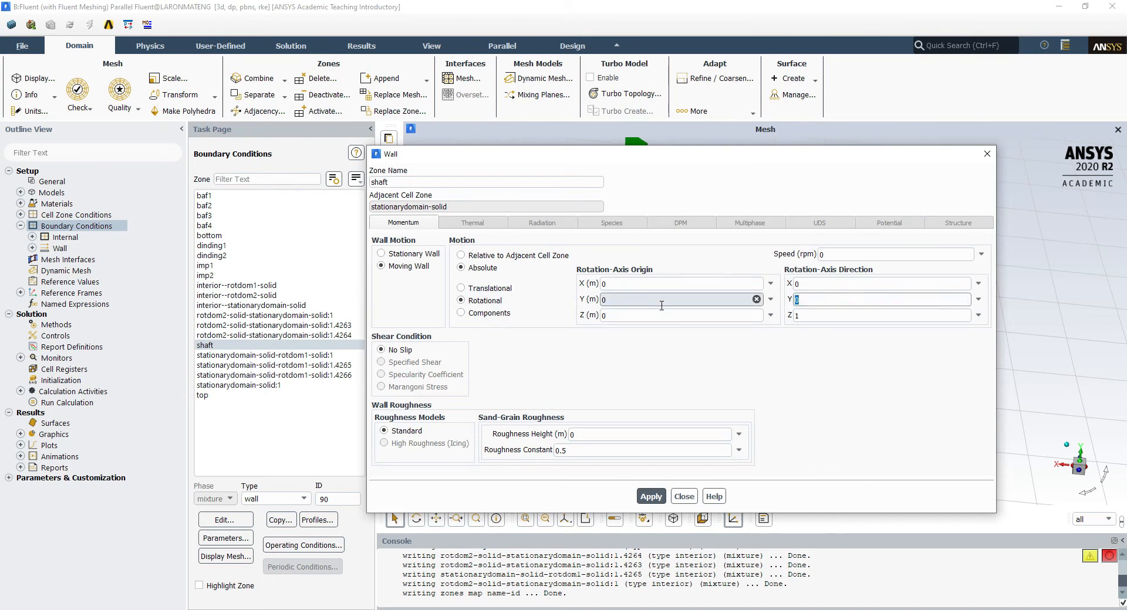
{"action": "left_click", "coordinate": [823, 315]}
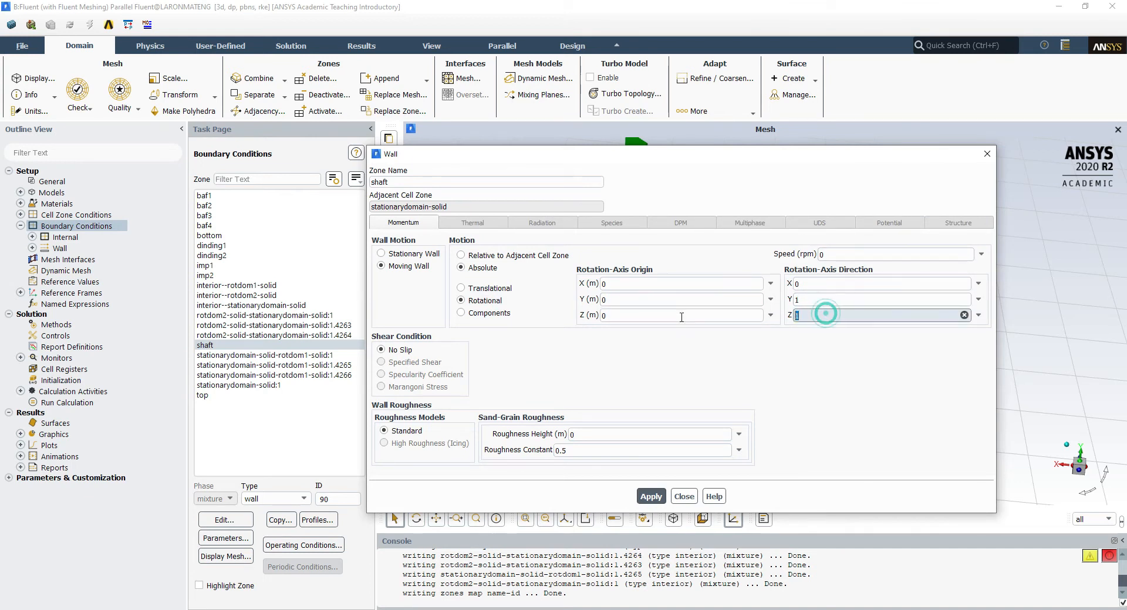
{"action": "left_click", "coordinate": [821, 254]}
{"action": "type", "text": "-12"}
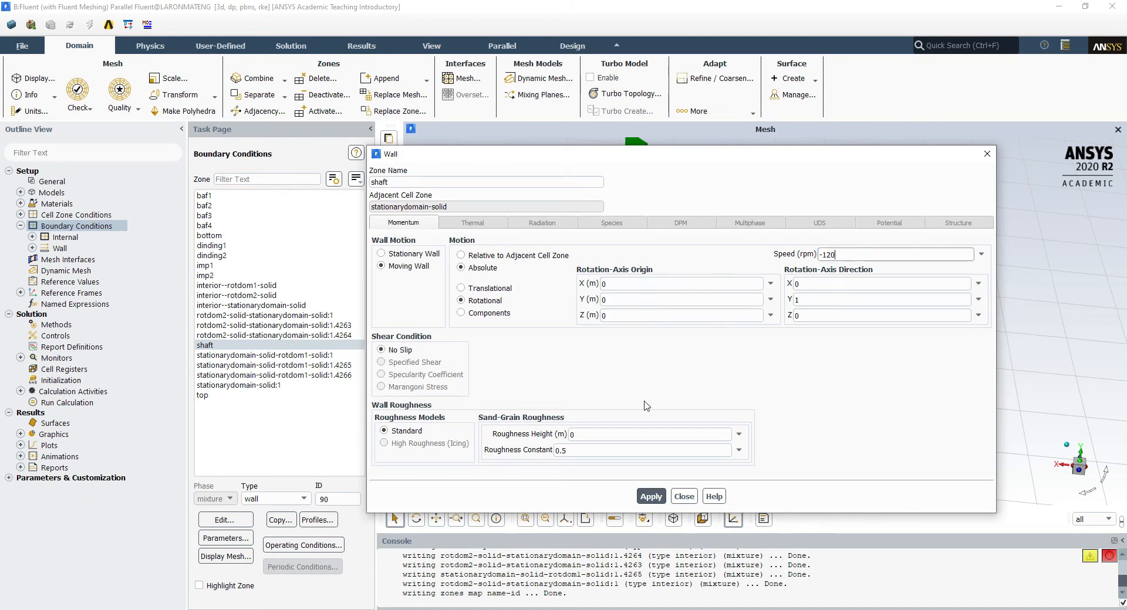
{"action": "left_click", "coordinate": [639, 493]}
{"action": "left_click", "coordinate": [681, 497]}
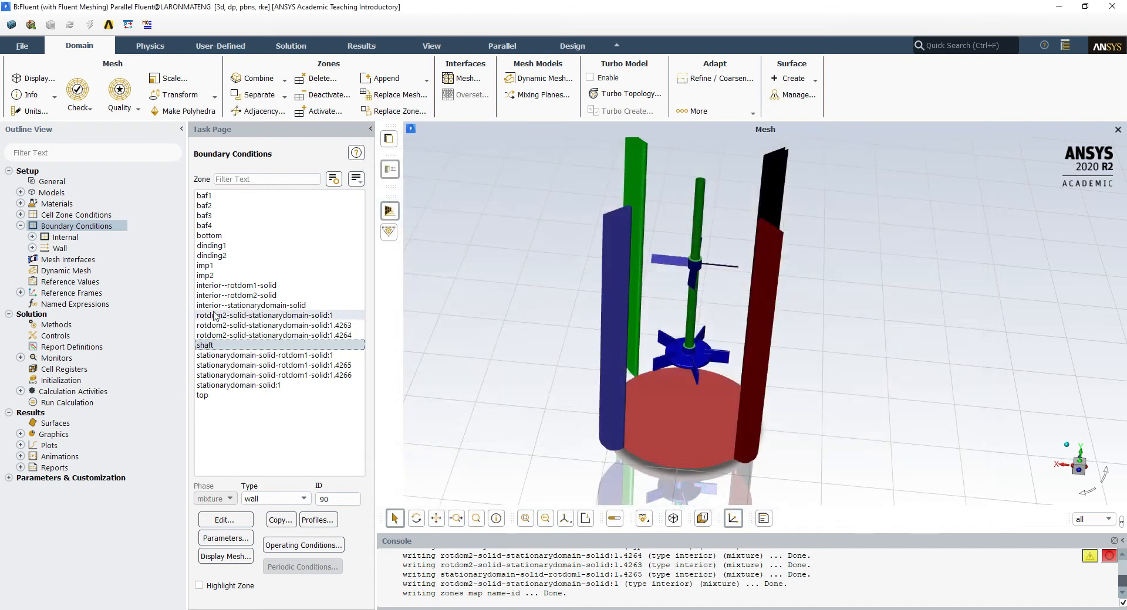
Review the imp1 wall's settings, the list of fluid cell zones, and the type of the rotdom1 interface boundary
{"action": "left_click", "coordinate": [213, 266]}
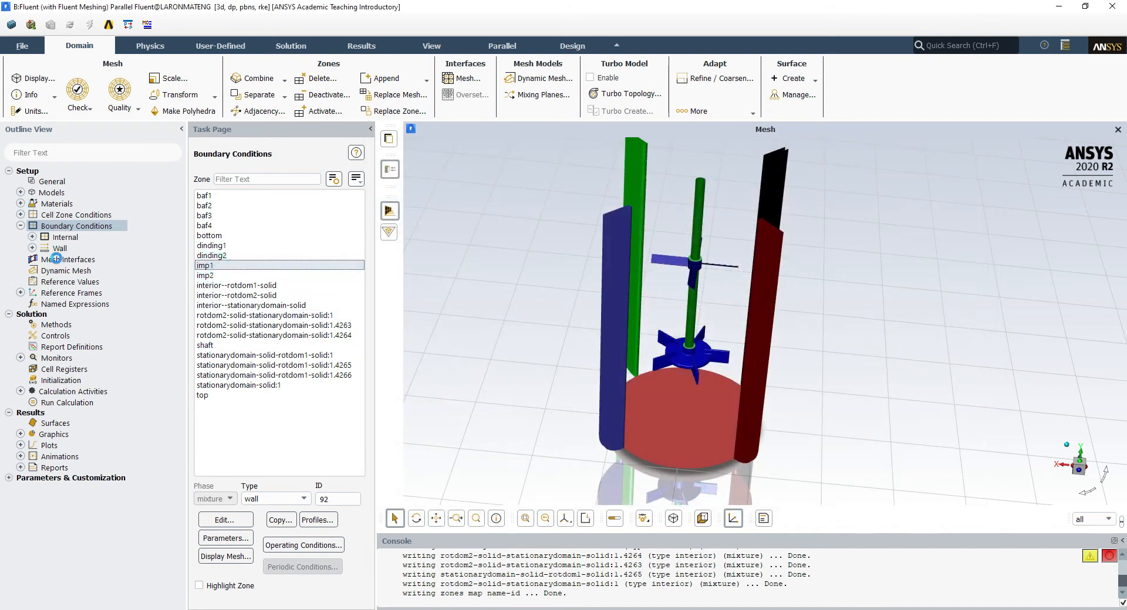
{"action": "left_click", "coordinate": [743, 155]}
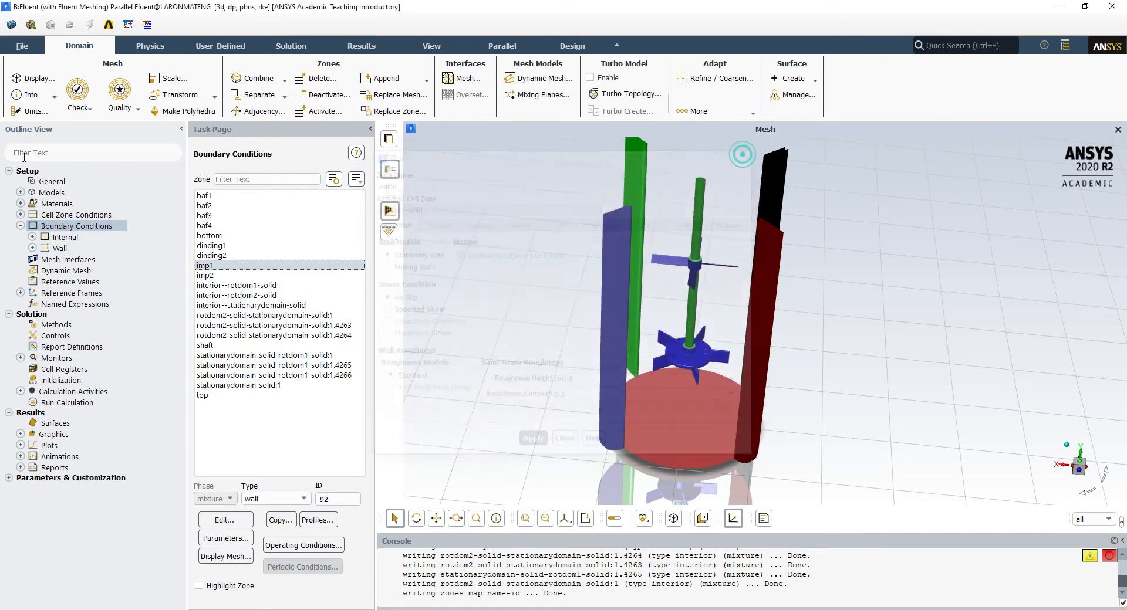
{"action": "left_click", "coordinate": [21, 215]}
{"action": "left_click", "coordinate": [32, 226]}
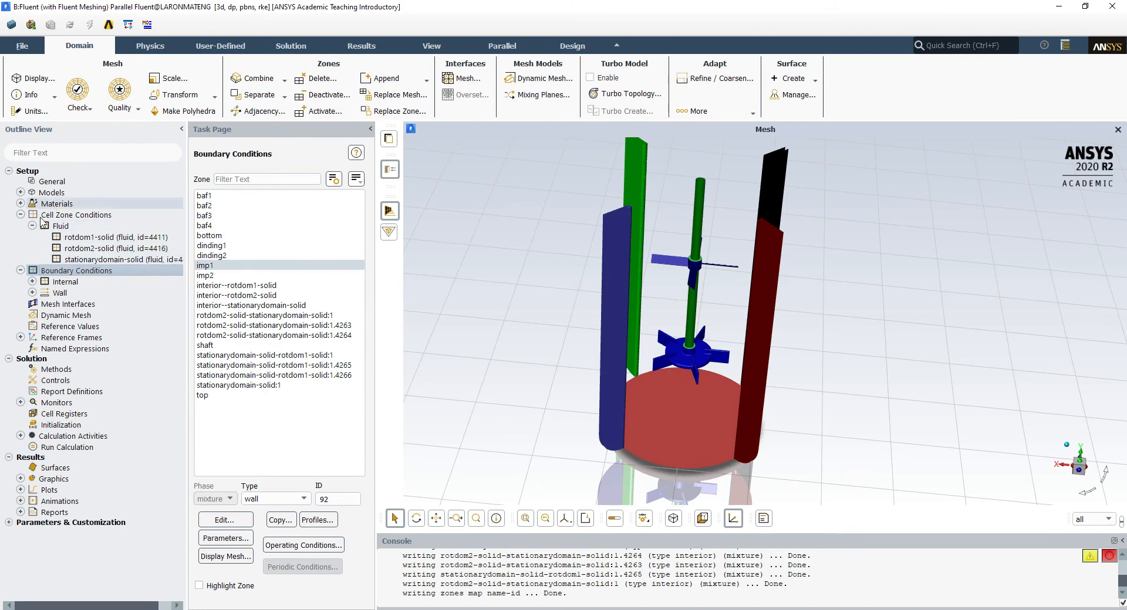
{"action": "left_click", "coordinate": [33, 226]}
{"action": "left_click", "coordinate": [21, 215]}
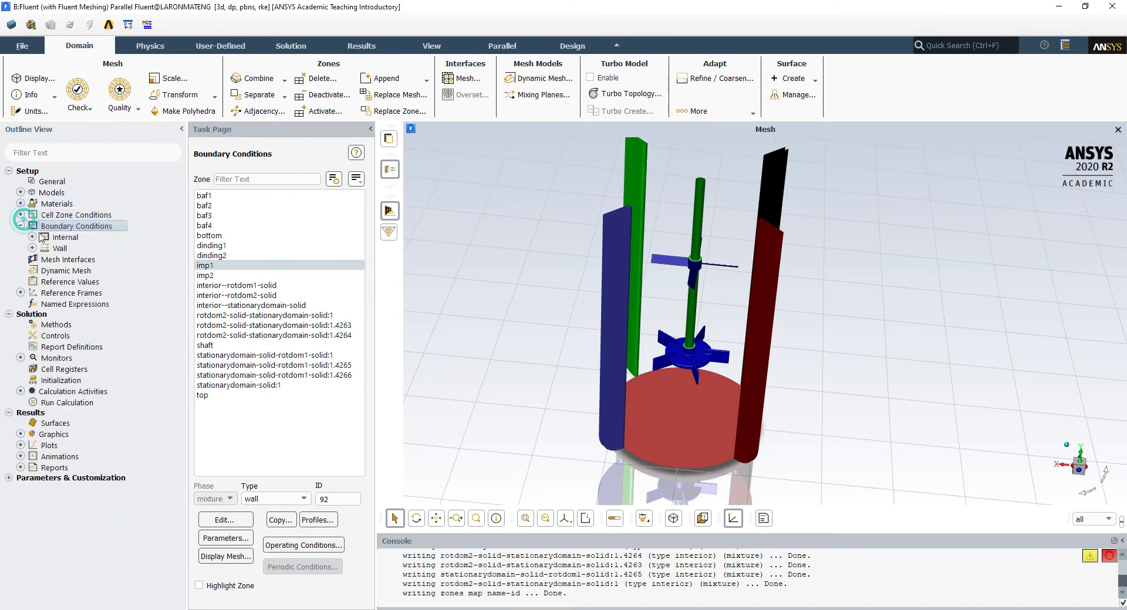
{"action": "left_click", "coordinate": [222, 253]}
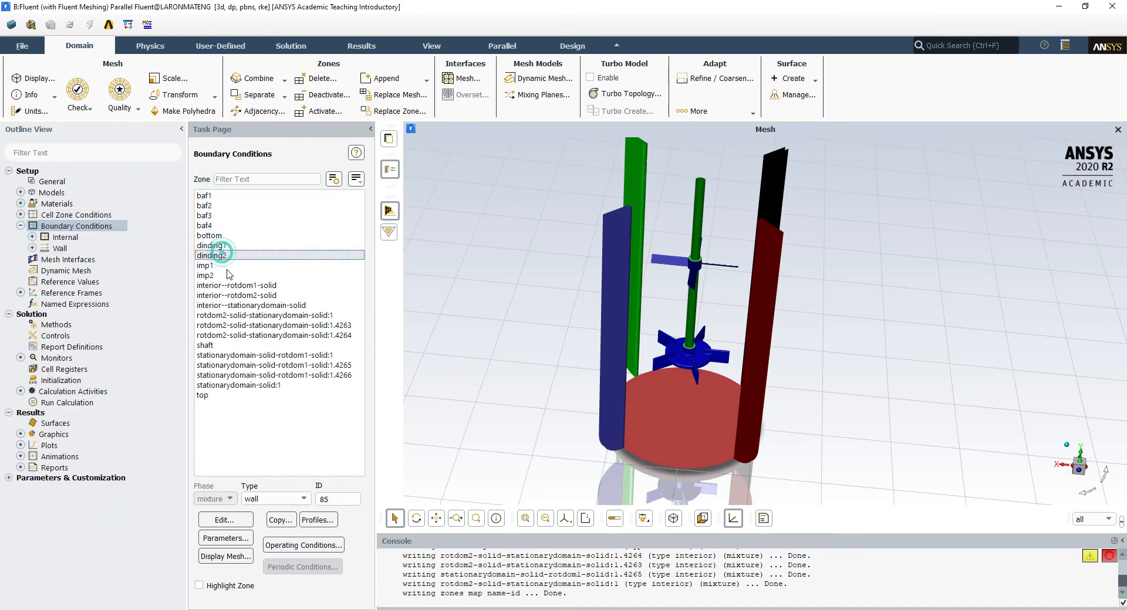
{"action": "left_click", "coordinate": [247, 375]}
{"action": "left_click", "coordinate": [20, 226]}
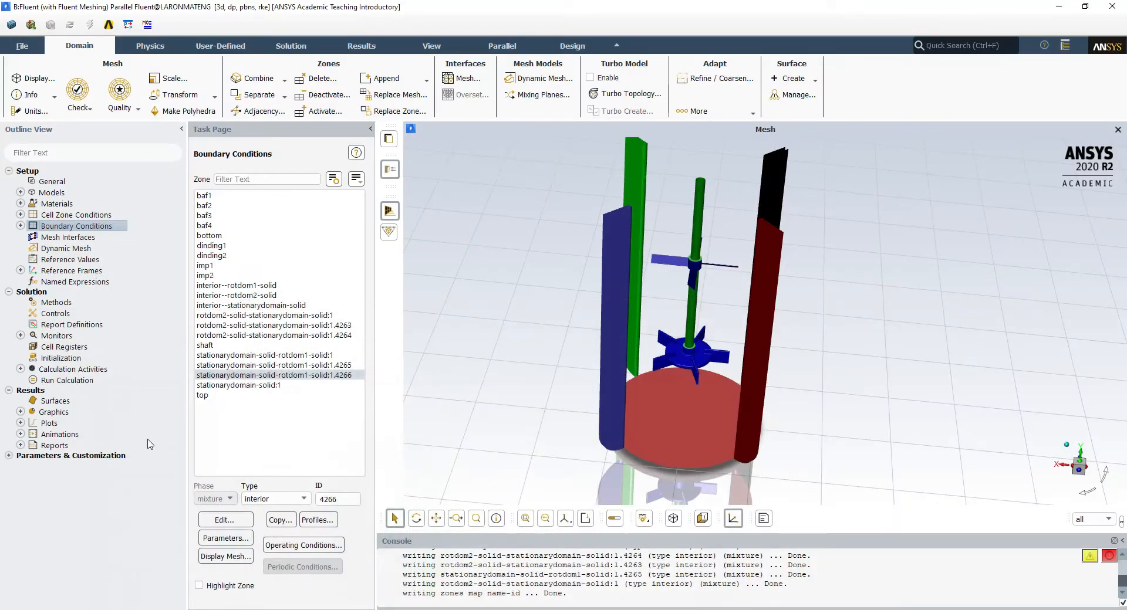
Set the pressure-velocity coupling scheme to SIMPLE and check the solver settings against the Setup slide
{"action": "left_click", "coordinate": [56, 302]}
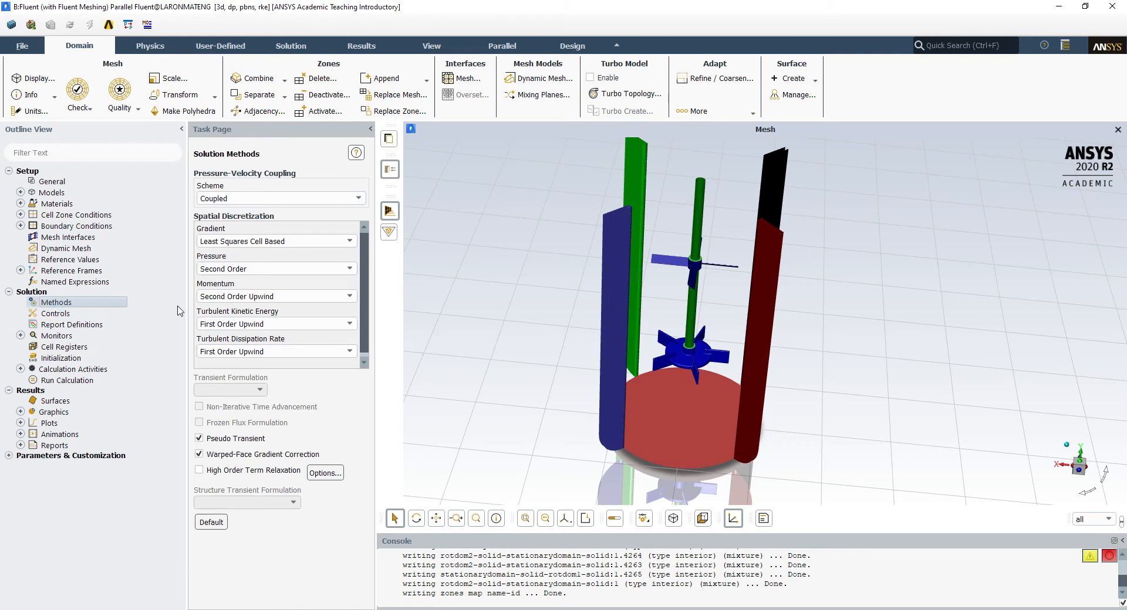
{"action": "left_click", "coordinate": [357, 198]}
{"action": "left_click", "coordinate": [247, 212]}
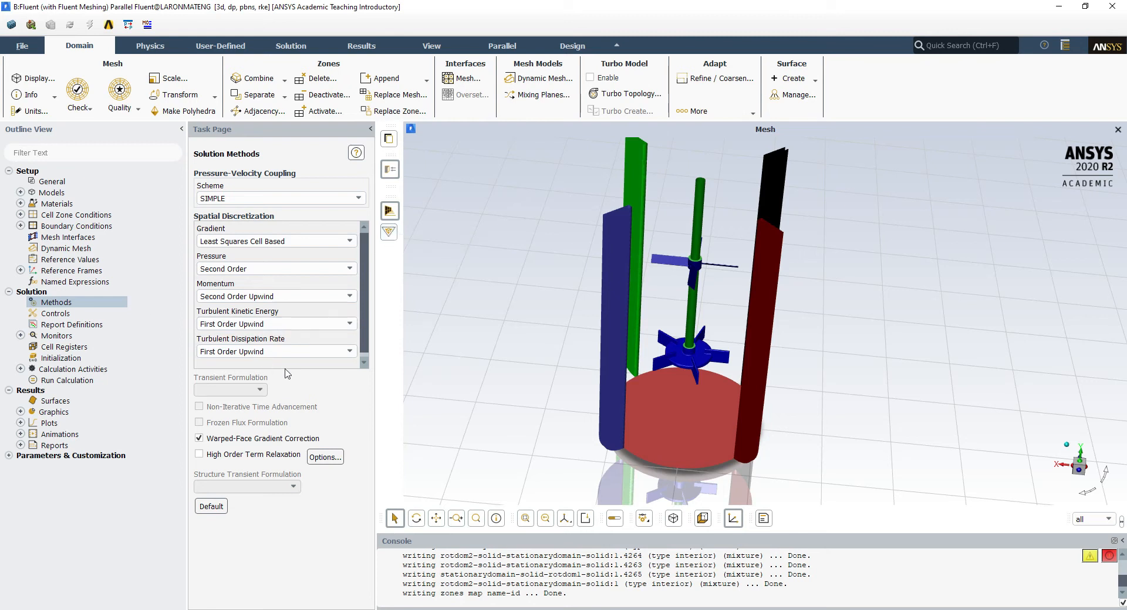
{"action": "scroll", "coordinate": [321, 364], "scroll_direction": "down", "scroll_amount": 1}
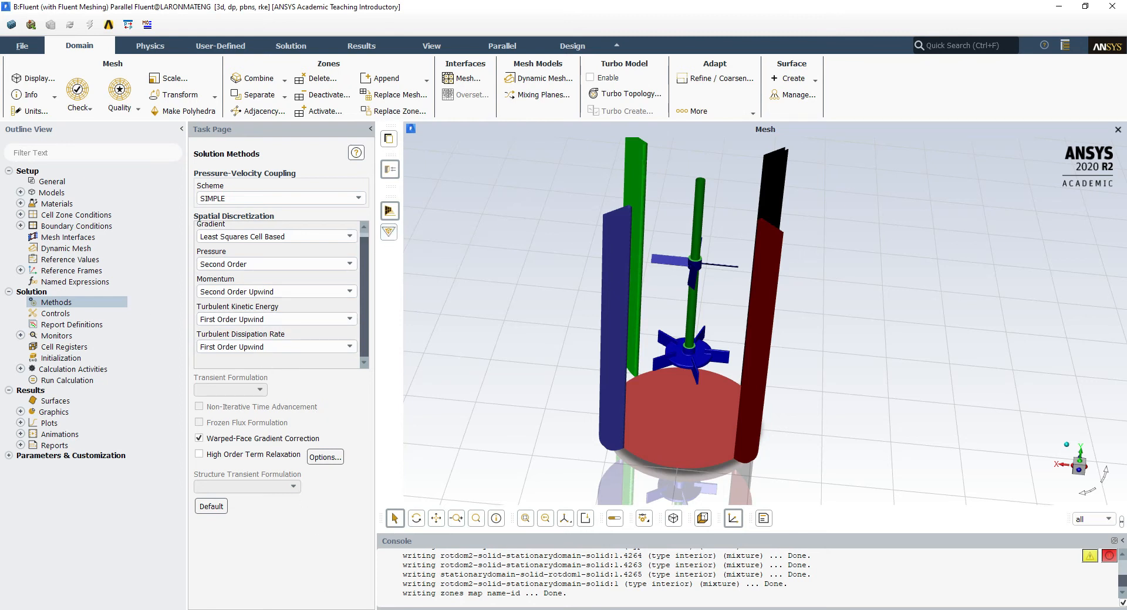
{"action": "key", "text": "alt+Tab"}
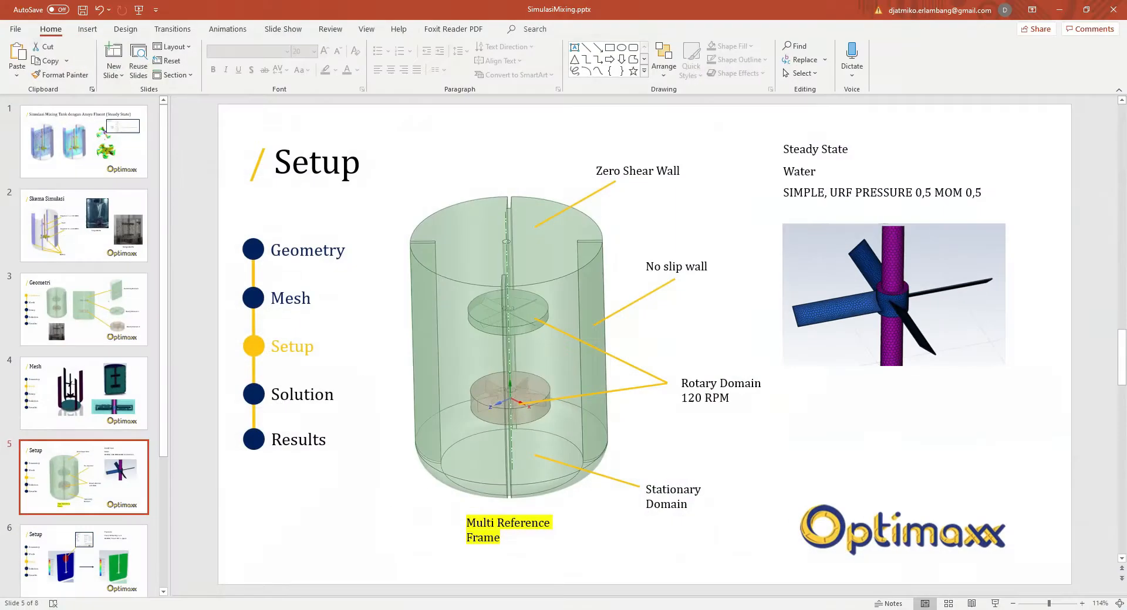
{"action": "key", "text": "alt+Tab"}
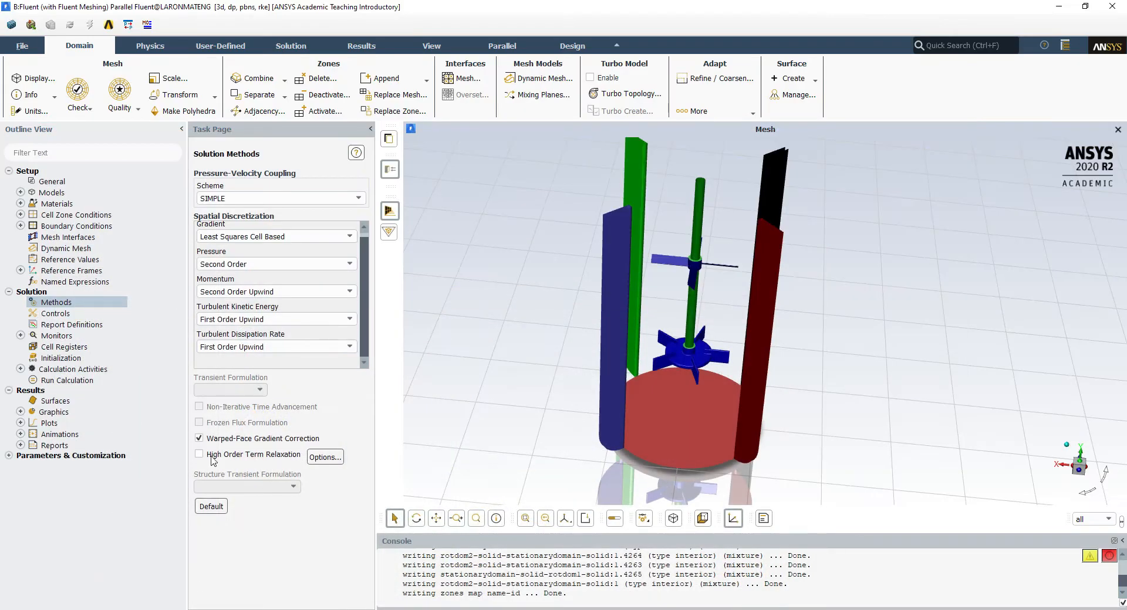
Set the under-relaxation factors for pressure and momentum to 0.5 in the solution controls
{"action": "double_click", "coordinate": [68, 324]}
{"action": "key", "text": "Escape"}
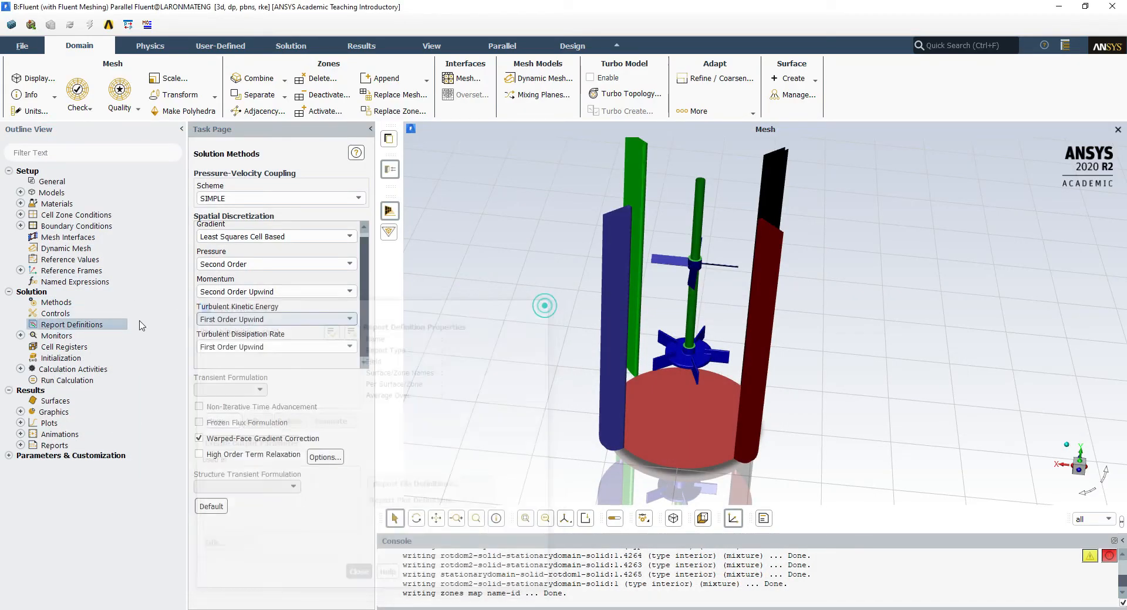
{"action": "left_click", "coordinate": [54, 315]}
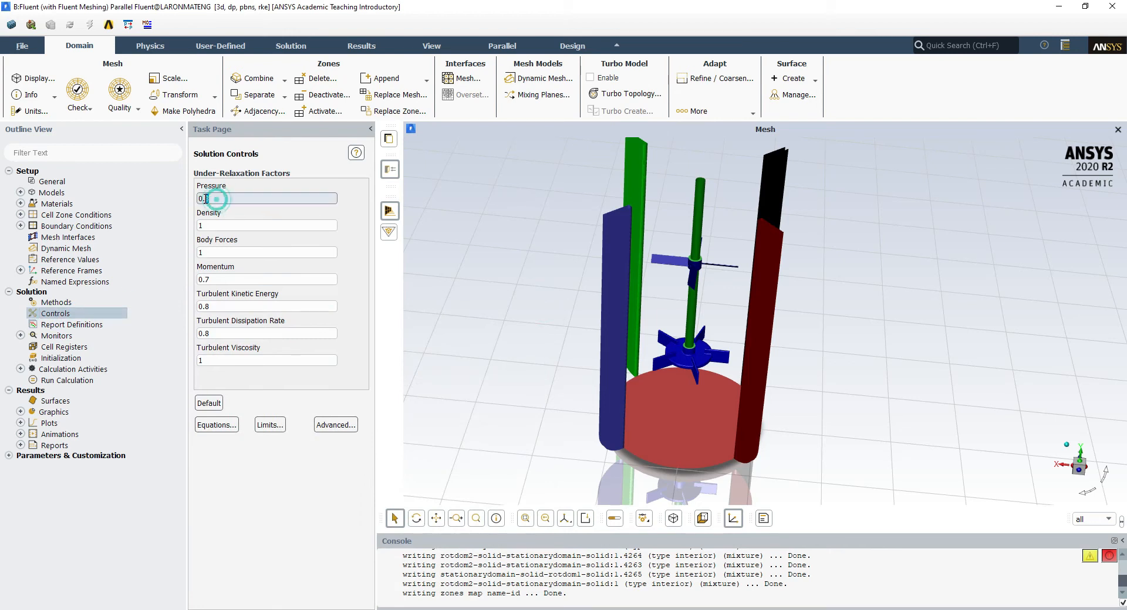
{"action": "left_click", "coordinate": [225, 280]}
{"action": "key", "text": "BackSpace"}
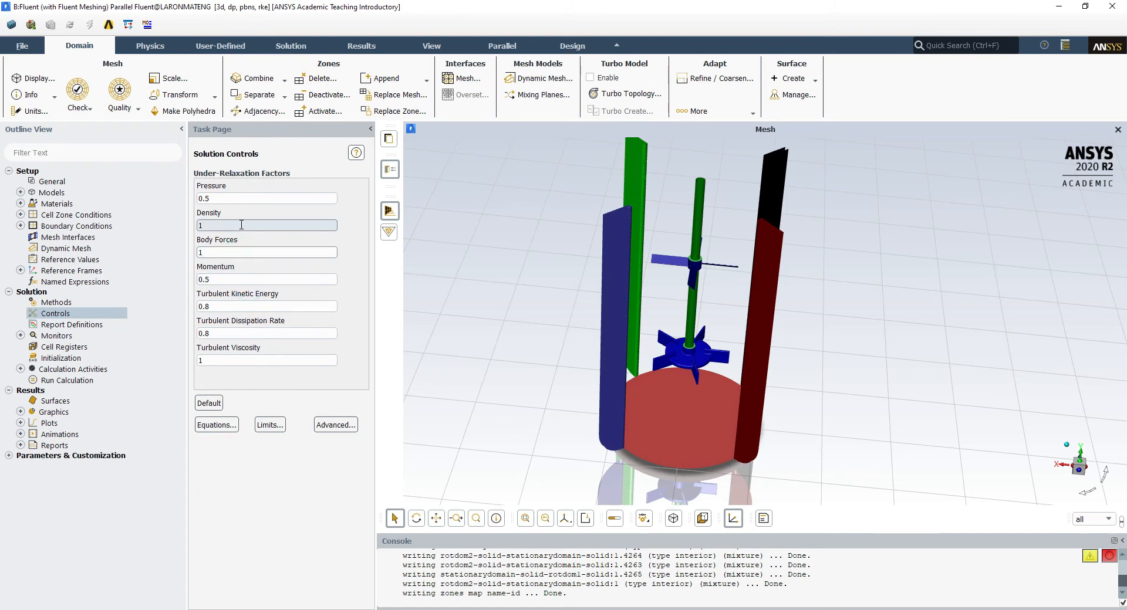
{"action": "left_click", "coordinate": [247, 197]}
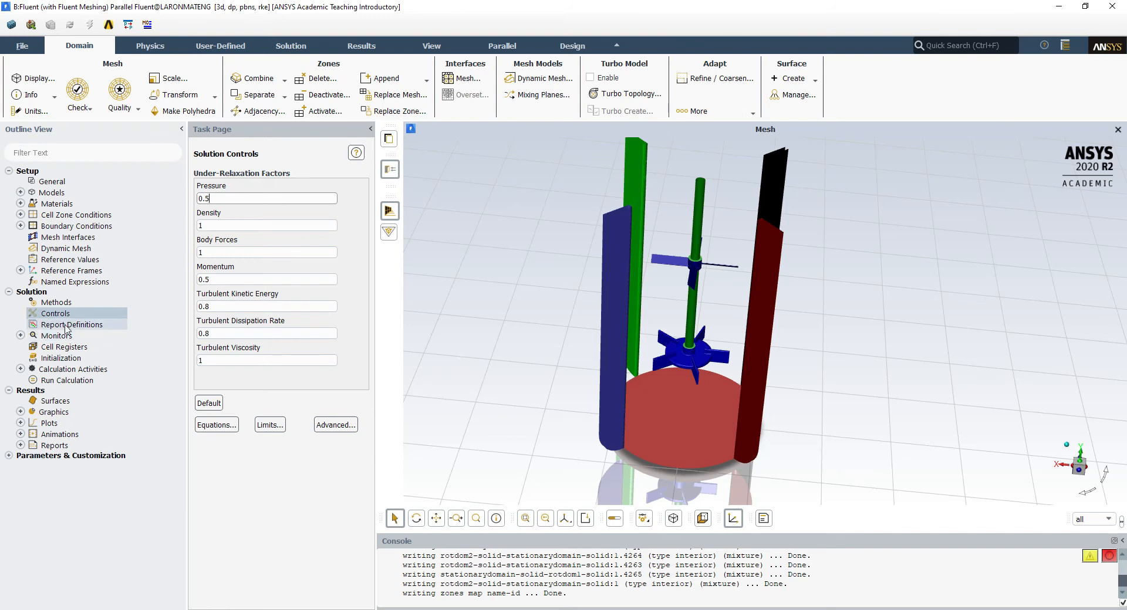
{"action": "left_click", "coordinate": [20, 335]}
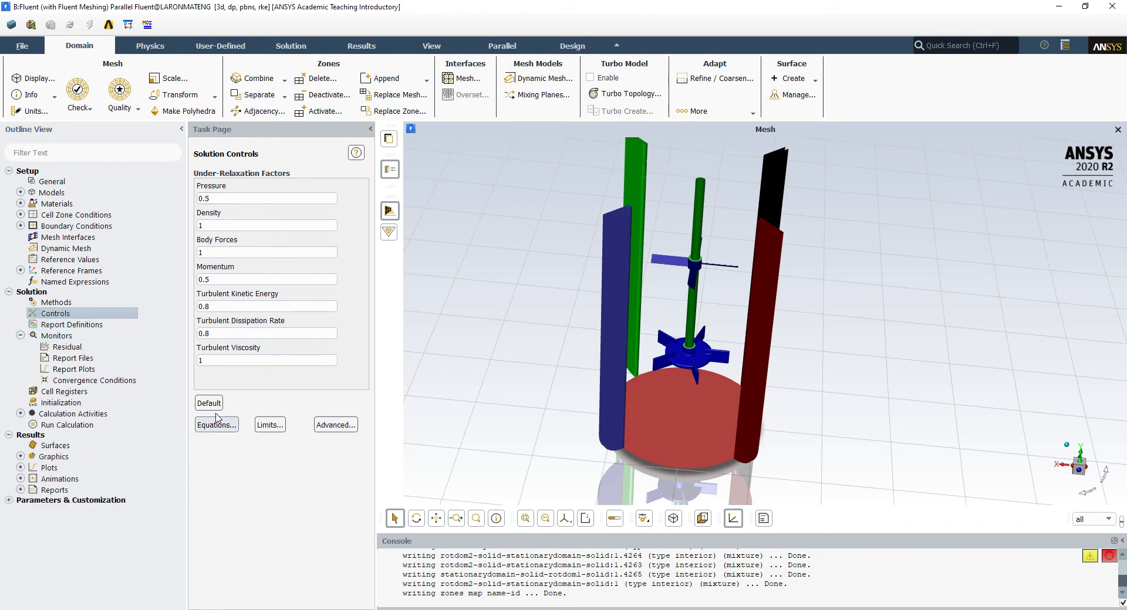
{"action": "left_click", "coordinate": [20, 336]}
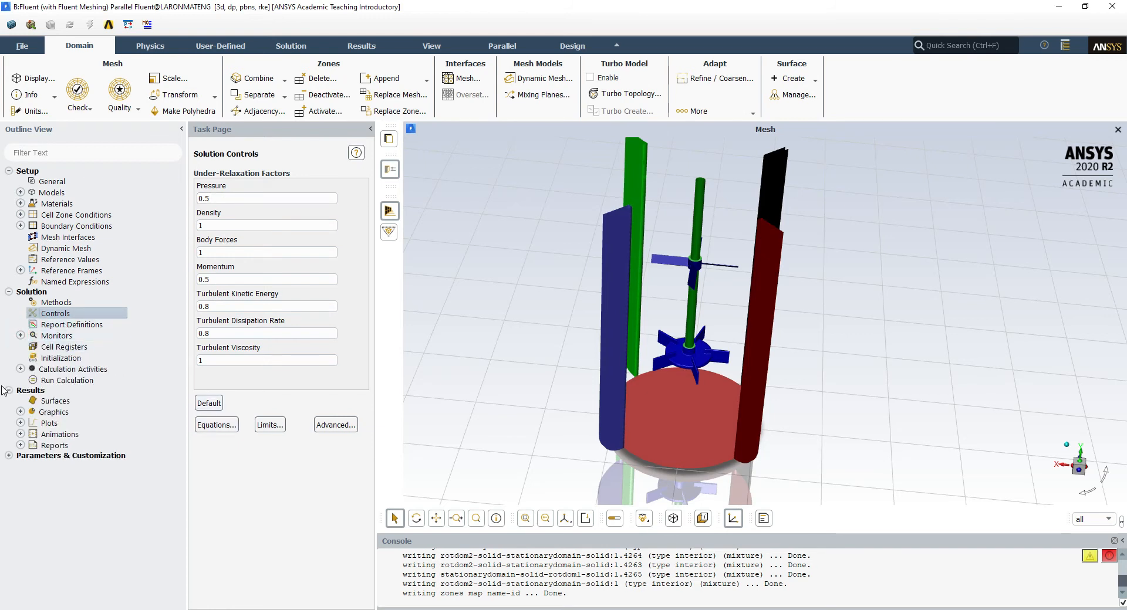
{"action": "left_click", "coordinate": [20, 336]}
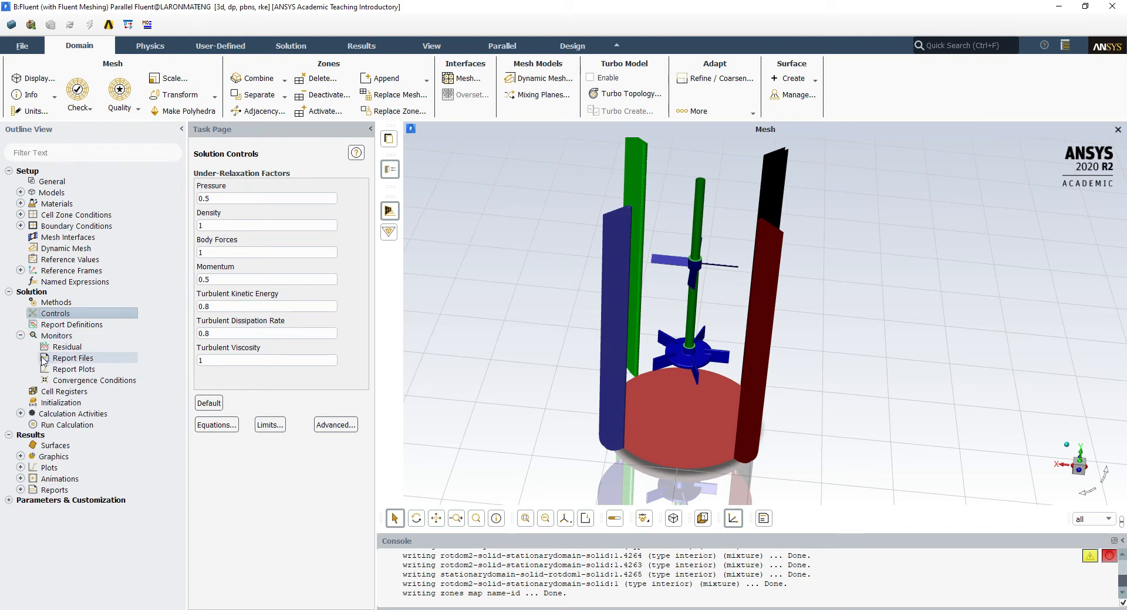
Create a moment report definition named torque with Moment output, reported per zone, for the walls imp1 and imp2
{"action": "right_click", "coordinate": [102, 326]}
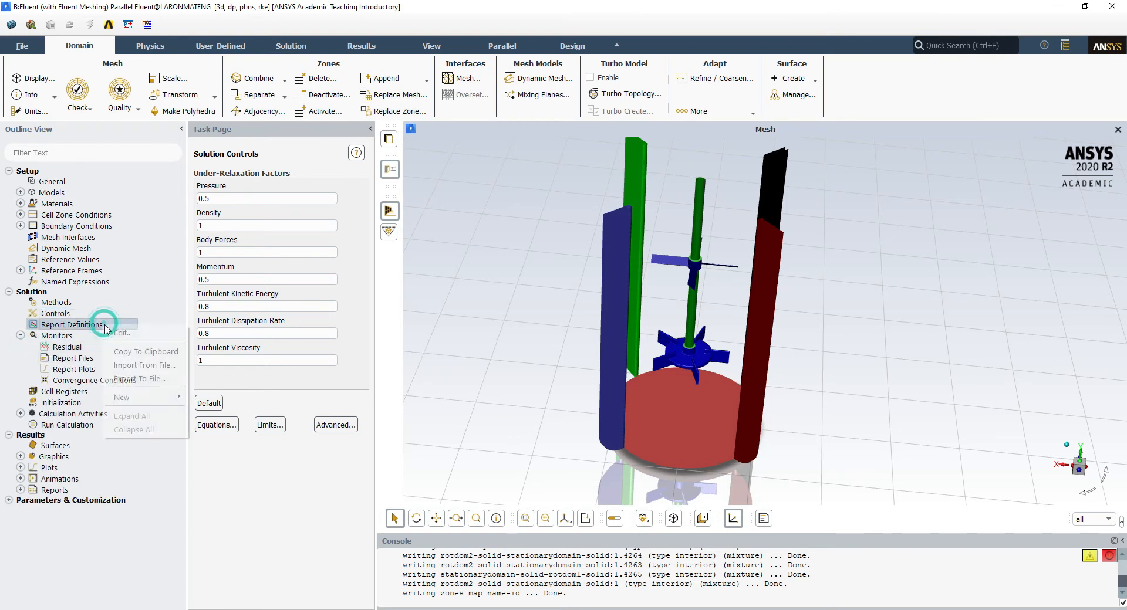
{"action": "mouse_move", "coordinate": [151, 404]}
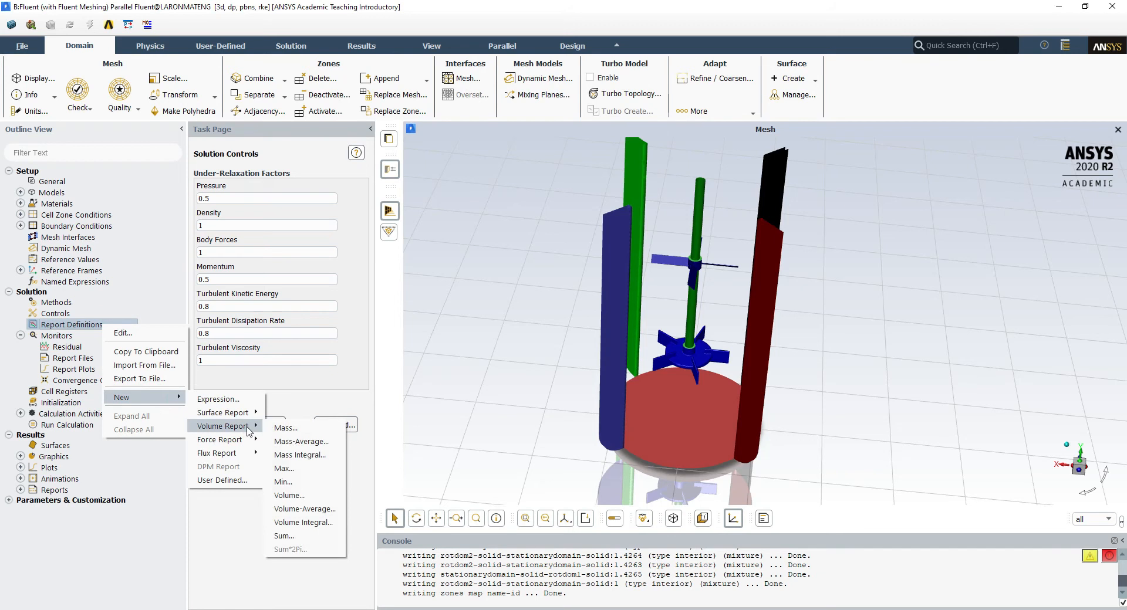
{"action": "mouse_move", "coordinate": [243, 446]}
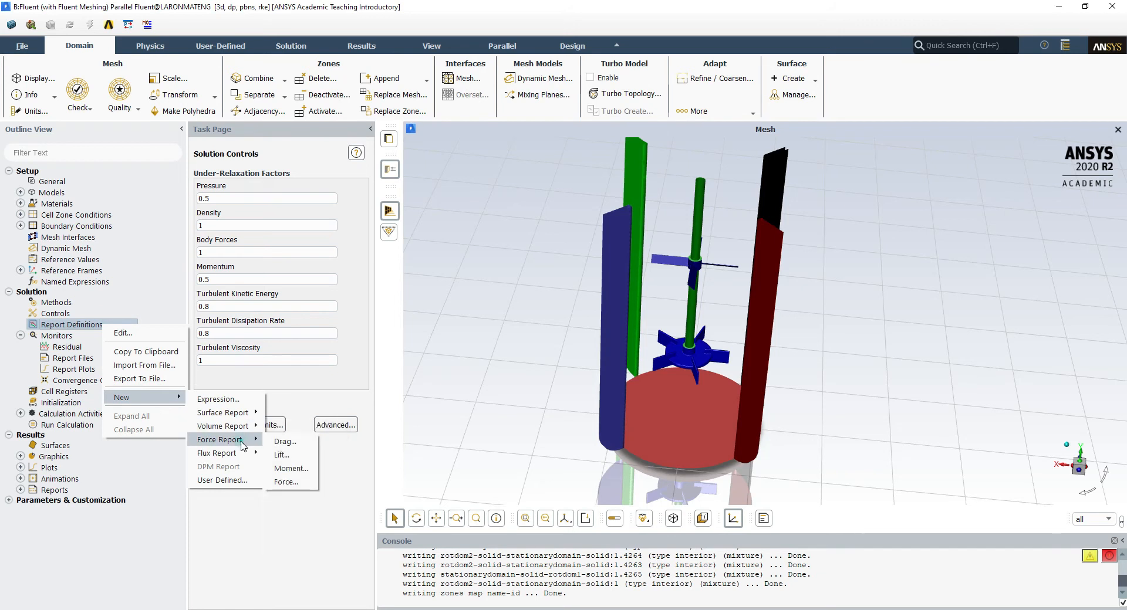
{"action": "left_click", "coordinate": [291, 470]}
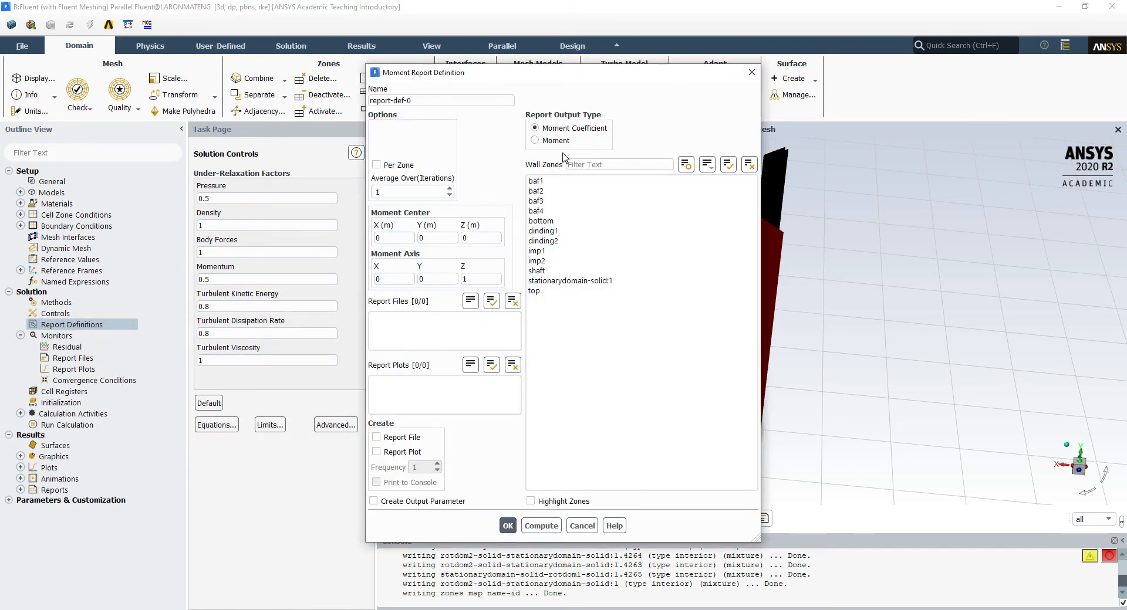
{"action": "left_click", "coordinate": [548, 79]}
{"action": "left_click", "coordinate": [393, 147]}
{"action": "left_click", "coordinate": [405, 258]}
{"action": "left_click", "coordinate": [405, 268]}
{"action": "left_click", "coordinate": [235, 172]}
{"action": "triple_click", "coordinate": [290, 107]}
{"action": "type", "text": "torque"}
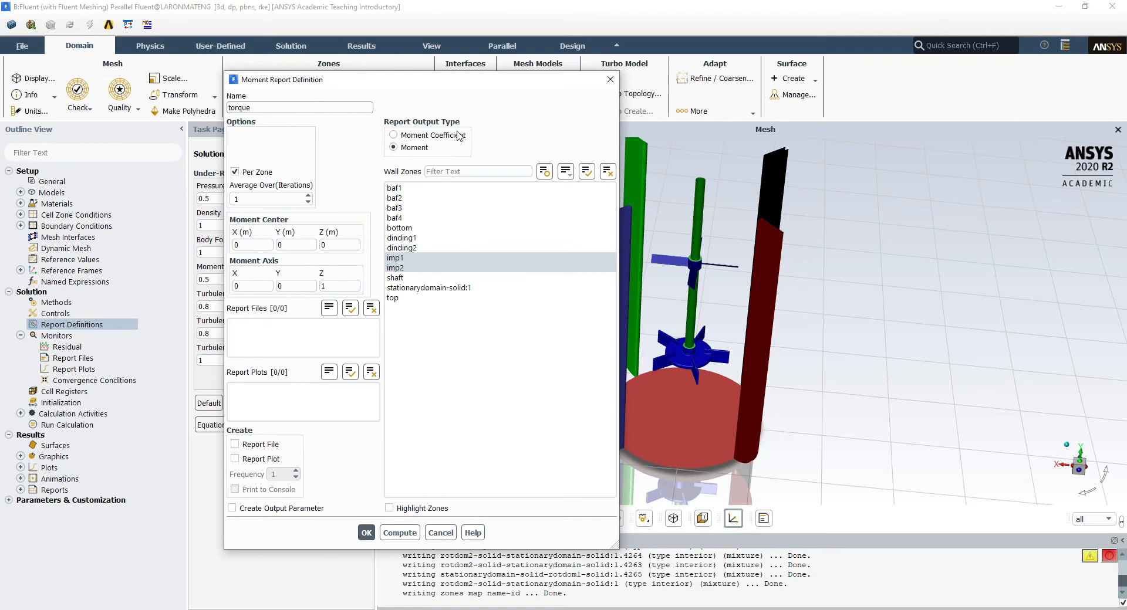
{"action": "left_click", "coordinate": [393, 147]}
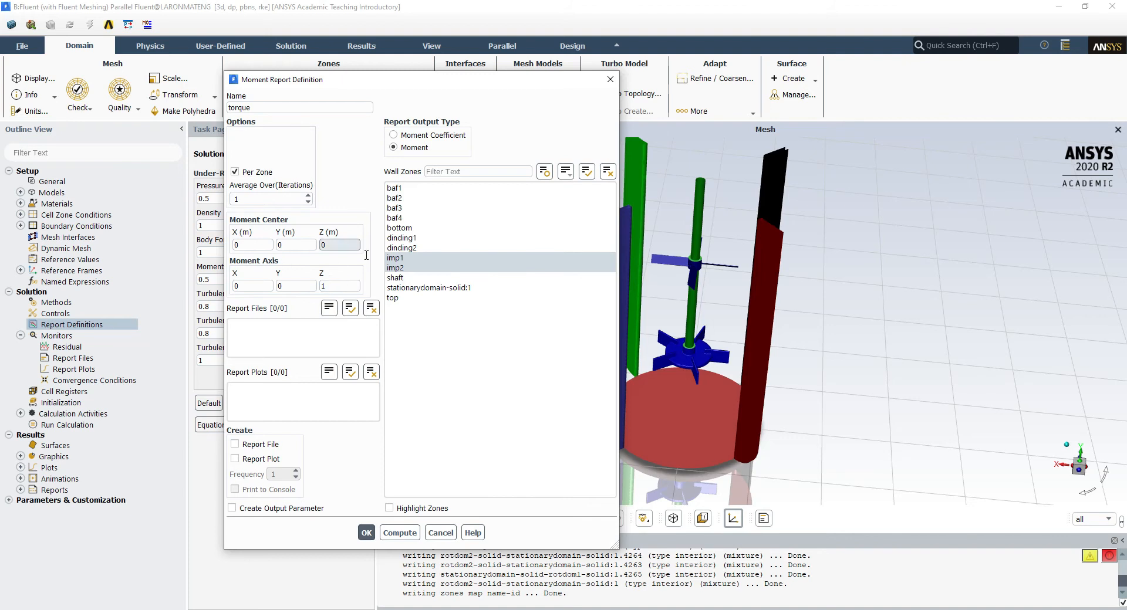
Set the torque report's moment axis to Y 1 and Z 0, and enable its report file and report plot at frequency 5
{"action": "double_click", "coordinate": [296, 286]}
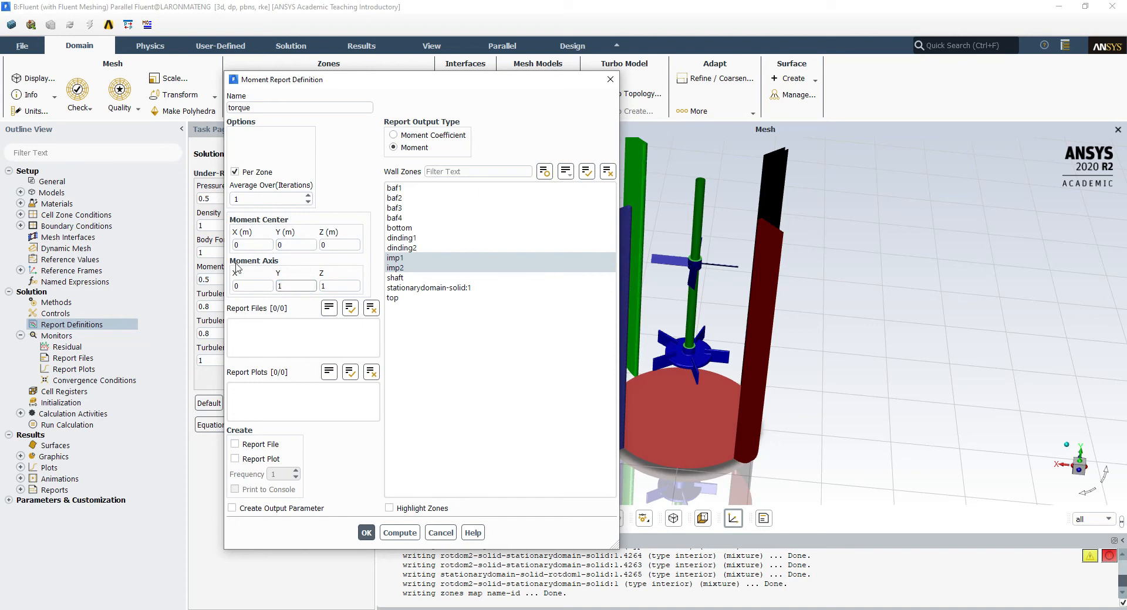
{"action": "key", "text": "Tab"}
{"action": "left_click", "coordinate": [260, 444]}
{"action": "left_click", "coordinate": [261, 459]}
{"action": "double_click", "coordinate": [277, 474]}
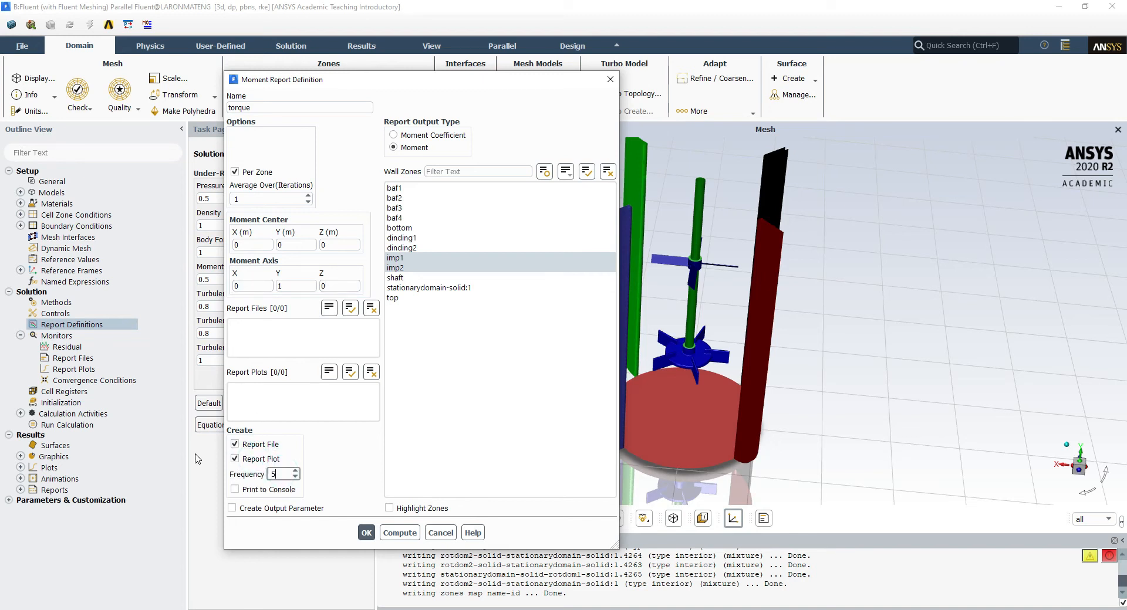
{"action": "left_click", "coordinate": [337, 453]}
{"action": "left_click", "coordinate": [391, 146]}
{"action": "left_click", "coordinate": [365, 533]}
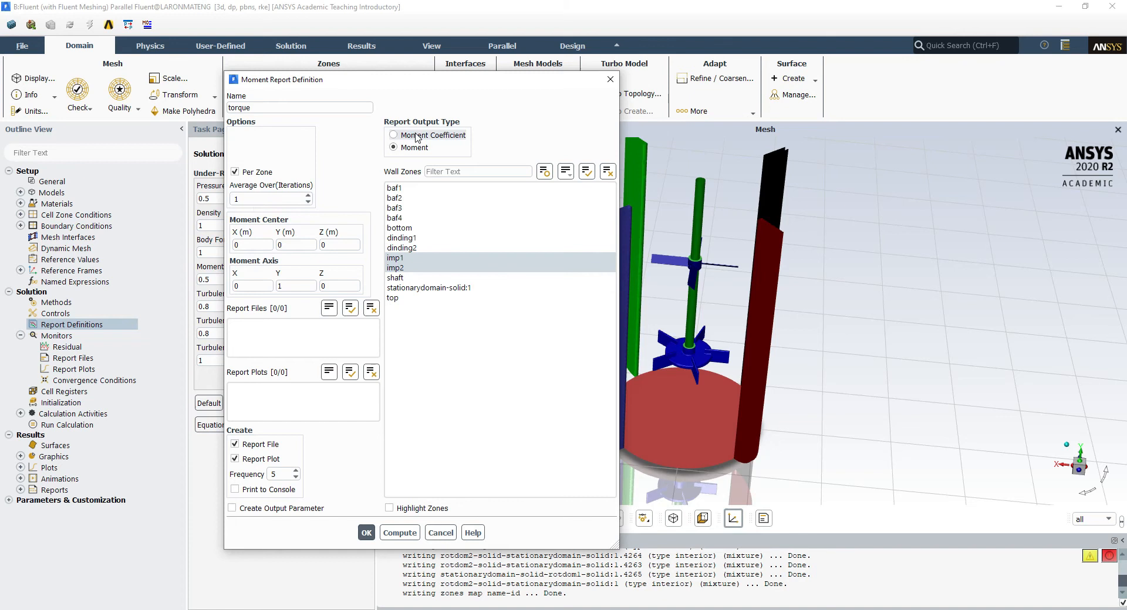
Try to compute the torque report, and accept its definition
{"action": "double_click", "coordinate": [291, 287]}
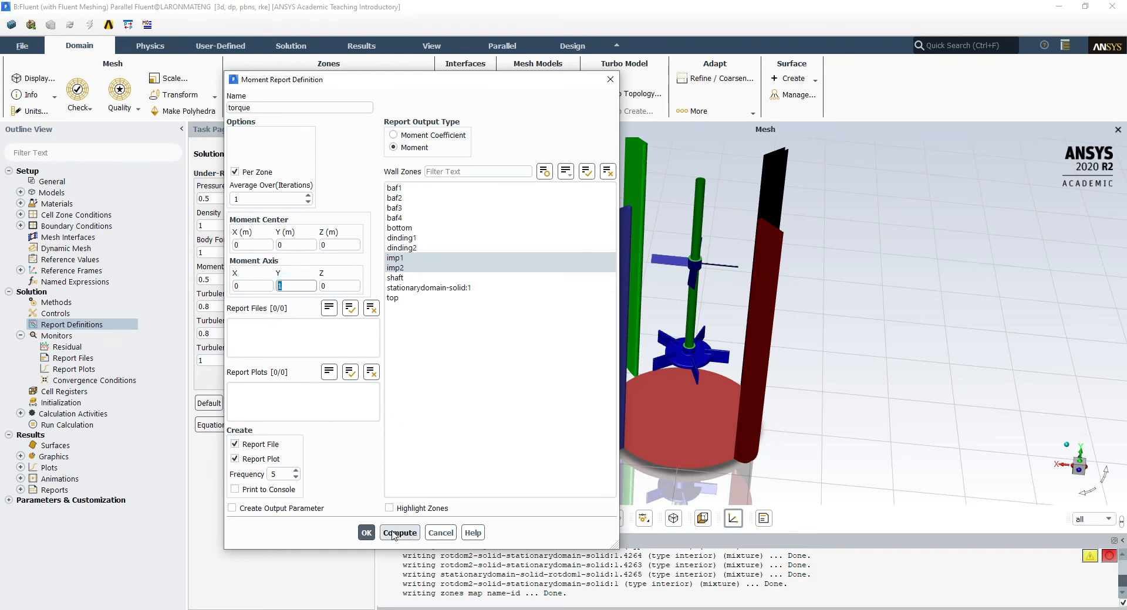
{"action": "left_click", "coordinate": [400, 532]}
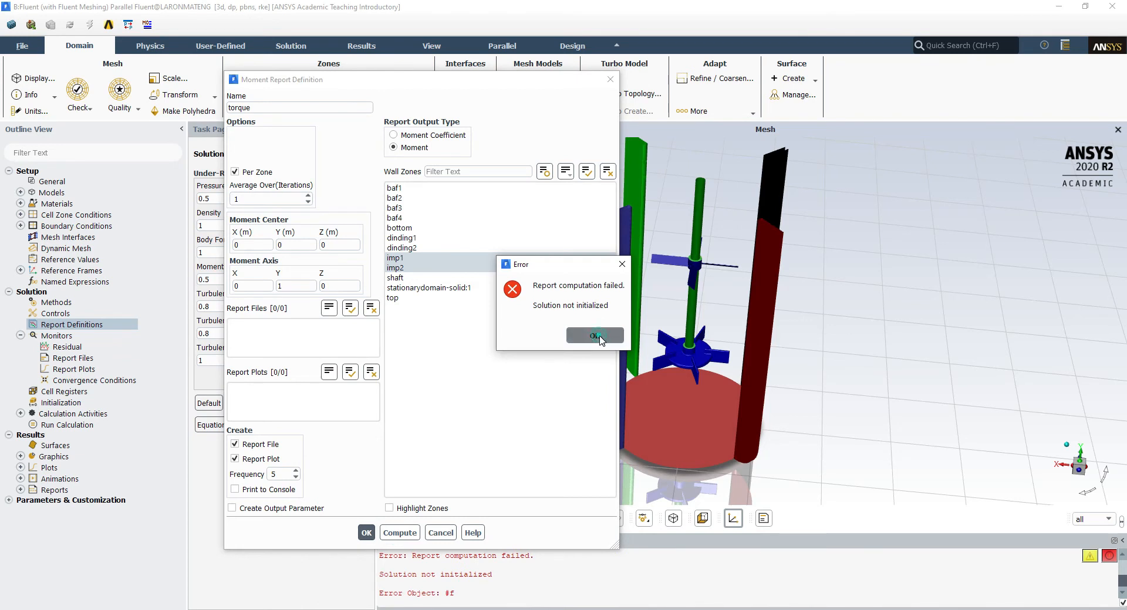
{"action": "left_click", "coordinate": [599, 337]}
{"action": "left_click", "coordinate": [367, 533]}
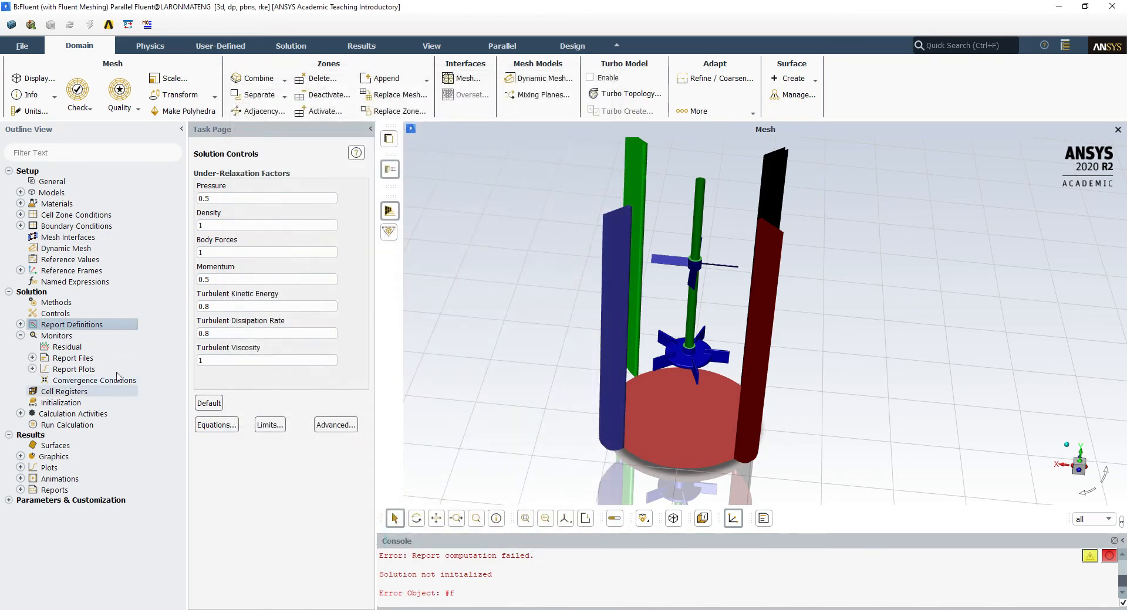
Examine the torque entries under the report definitions, report plots and report files
{"action": "left_click", "coordinate": [21, 325]}
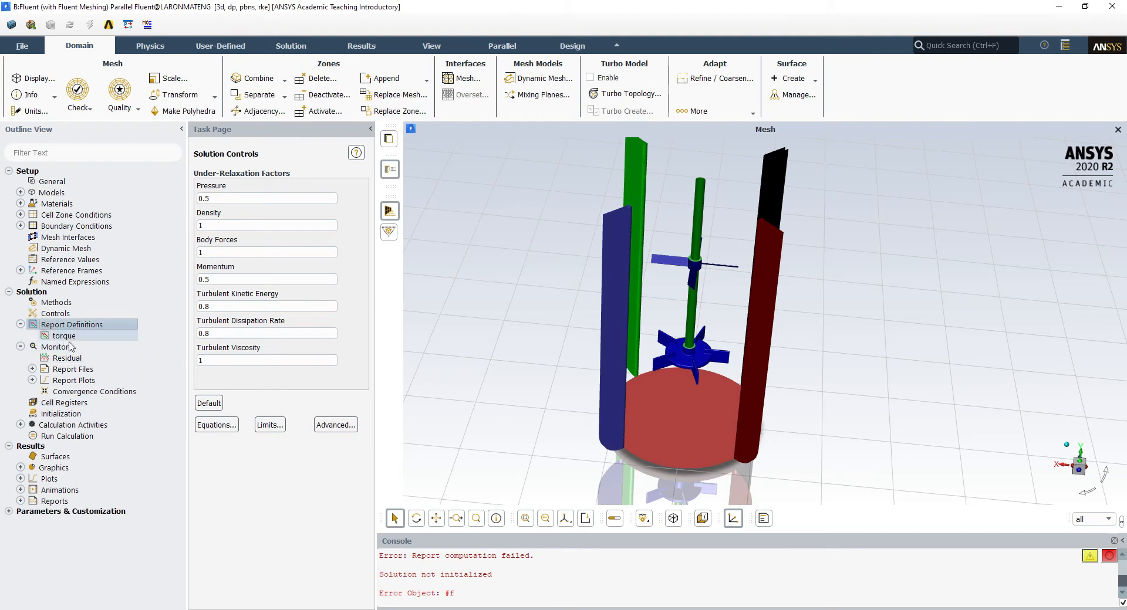
{"action": "left_click", "coordinate": [21, 325]}
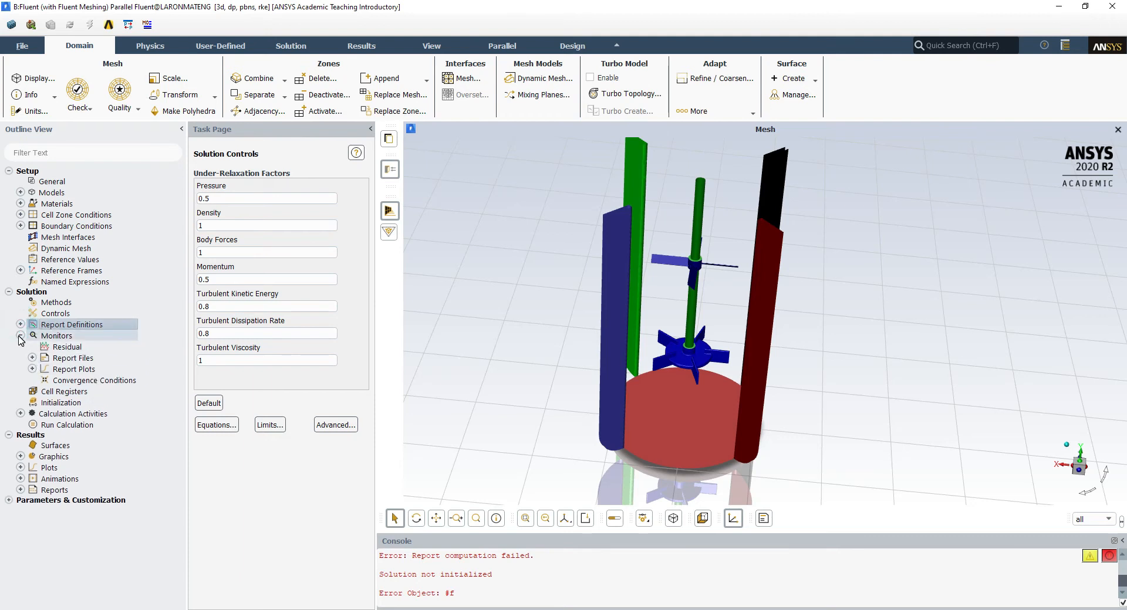
{"action": "left_click", "coordinate": [20, 335]}
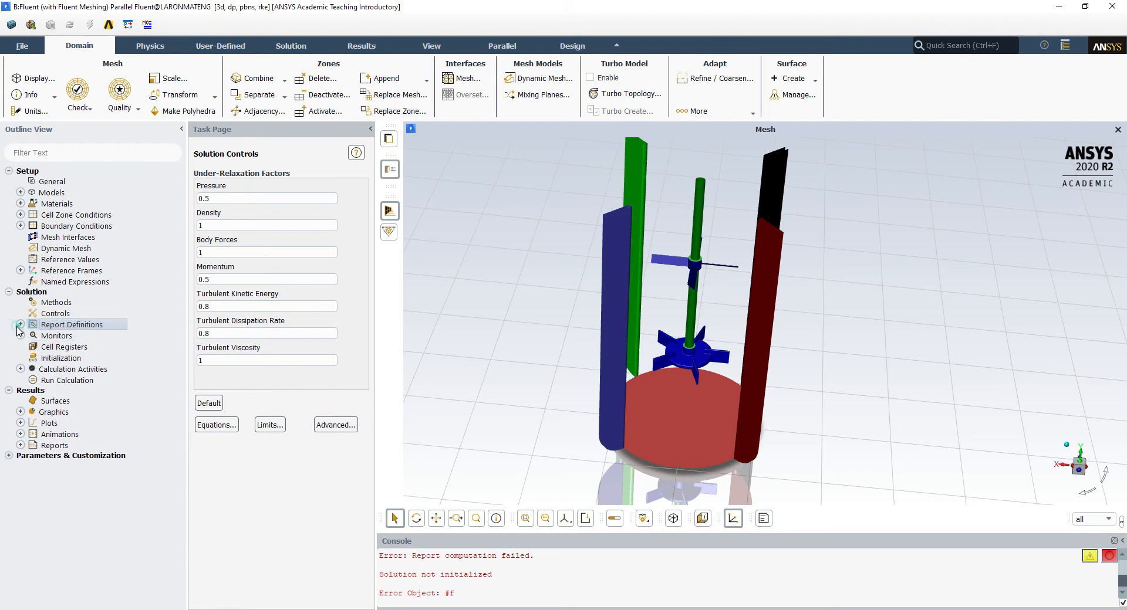
{"action": "left_click", "coordinate": [20, 336]}
{"action": "left_click", "coordinate": [33, 369]}
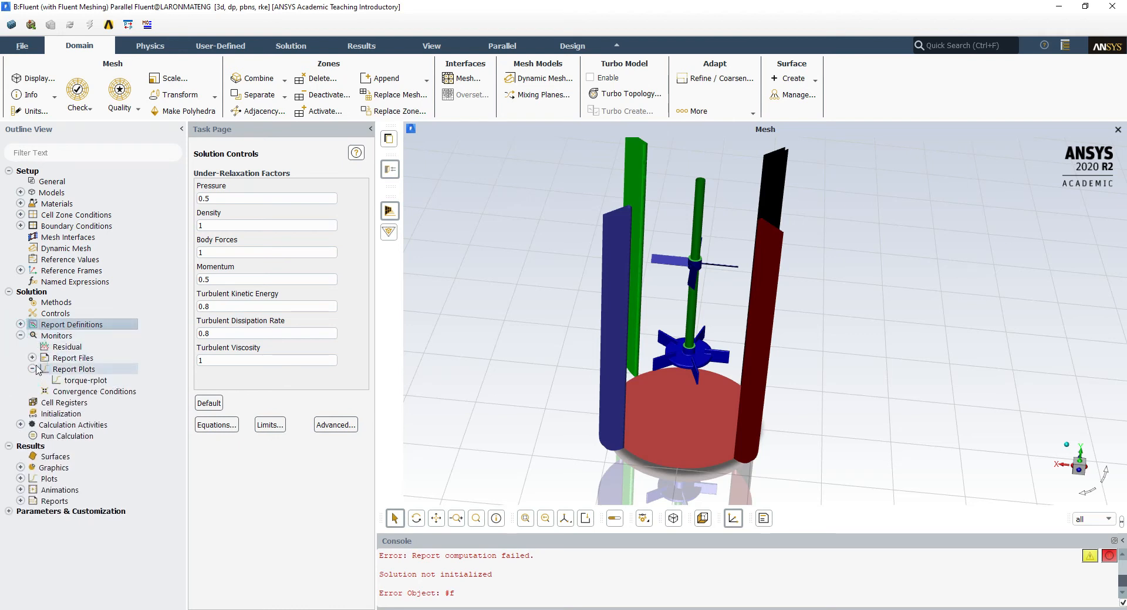
{"action": "left_click", "coordinate": [32, 370]}
{"action": "left_click", "coordinate": [33, 369]}
{"action": "left_click", "coordinate": [33, 370]}
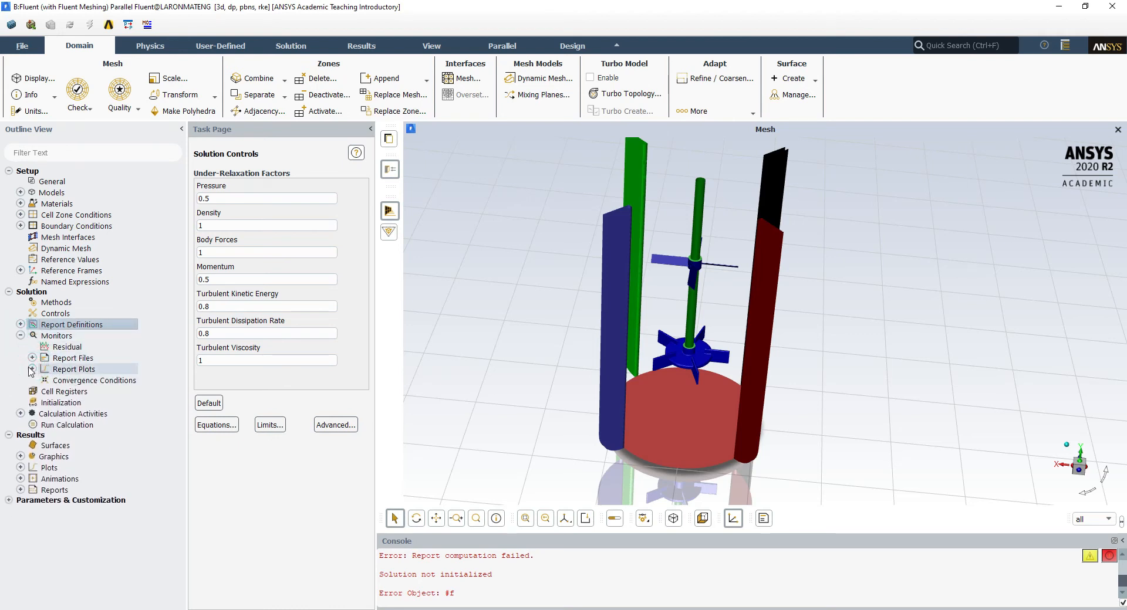
{"action": "left_click", "coordinate": [32, 369]}
{"action": "left_click", "coordinate": [76, 380]}
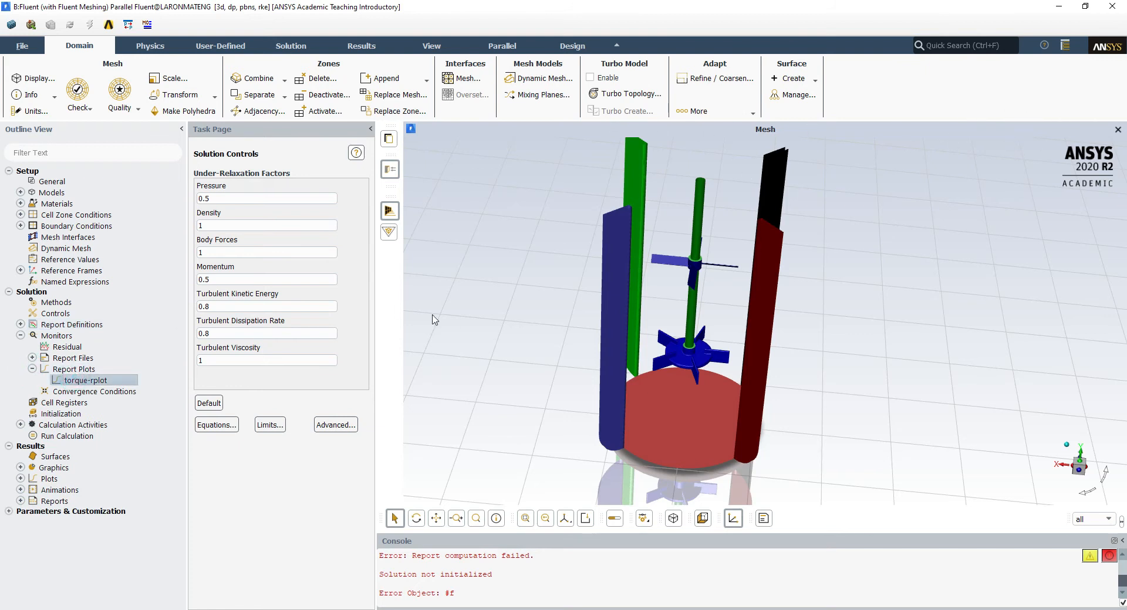
{"action": "left_click", "coordinate": [32, 358]}
{"action": "left_click", "coordinate": [97, 369]}
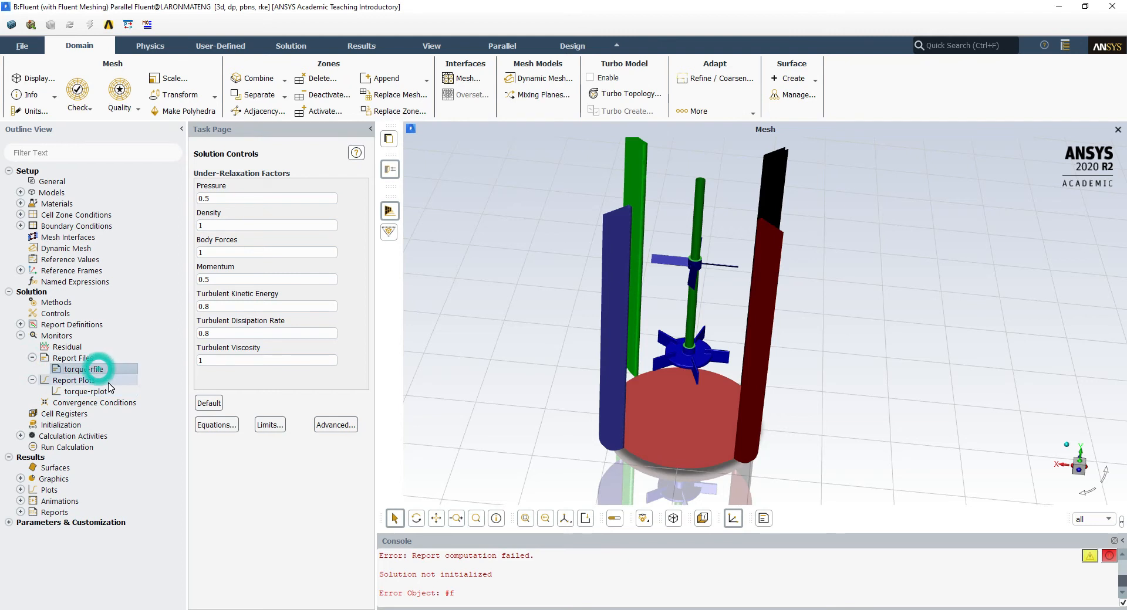
{"action": "left_click", "coordinate": [32, 358]}
{"action": "left_click", "coordinate": [33, 370]}
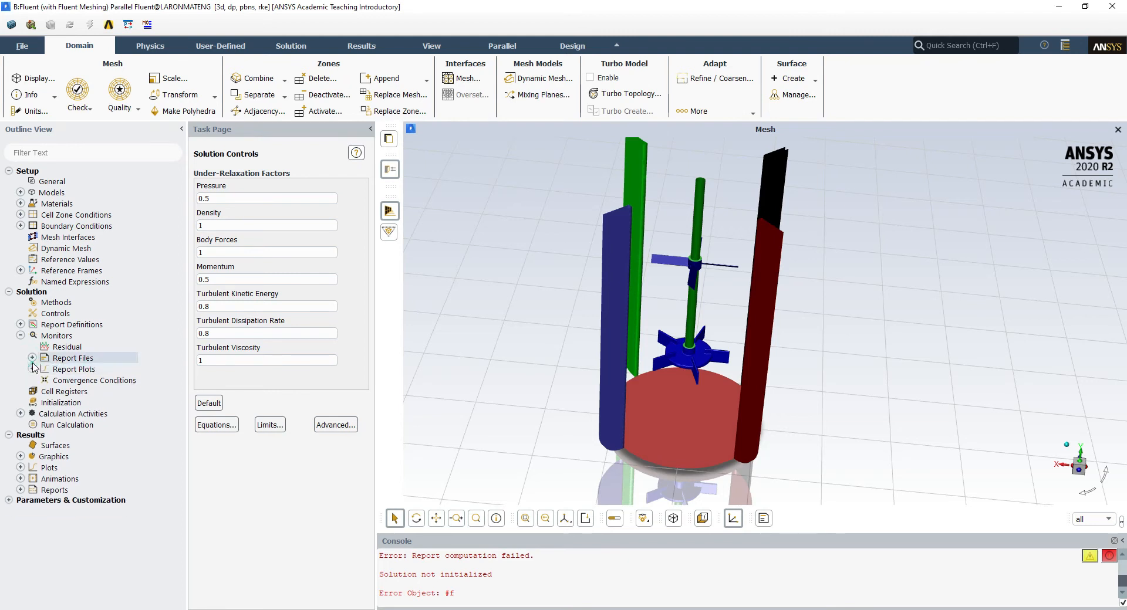
Choose standard initialization computed from all-zones, with turbulent kinetic energy 0.01 and turbulent dissipation rate 0.1
{"action": "left_click", "coordinate": [67, 404]}
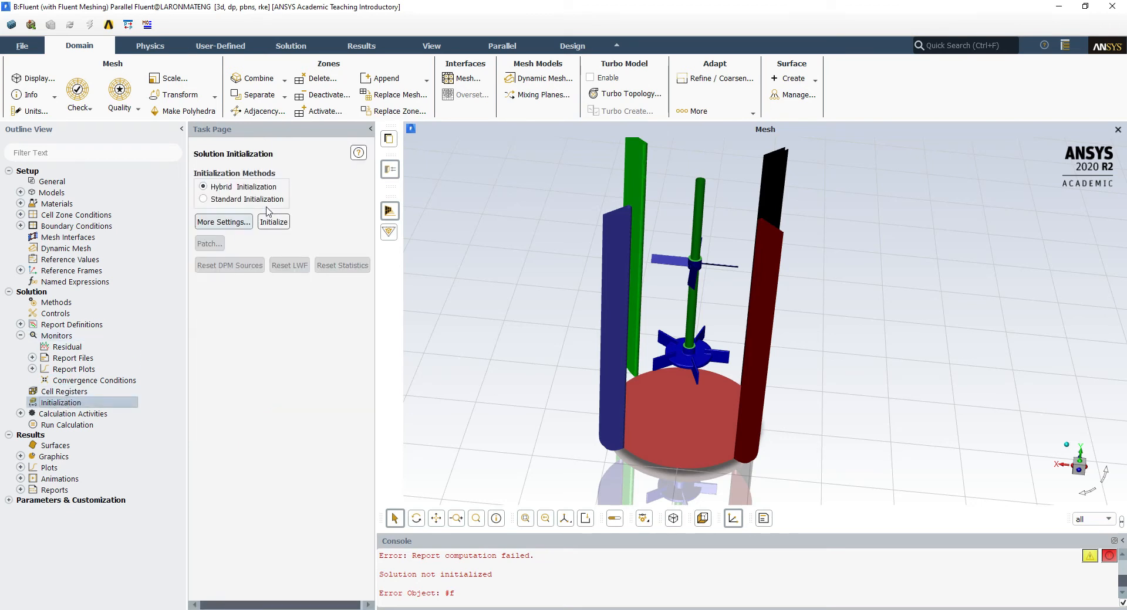
{"action": "left_click", "coordinate": [241, 200]}
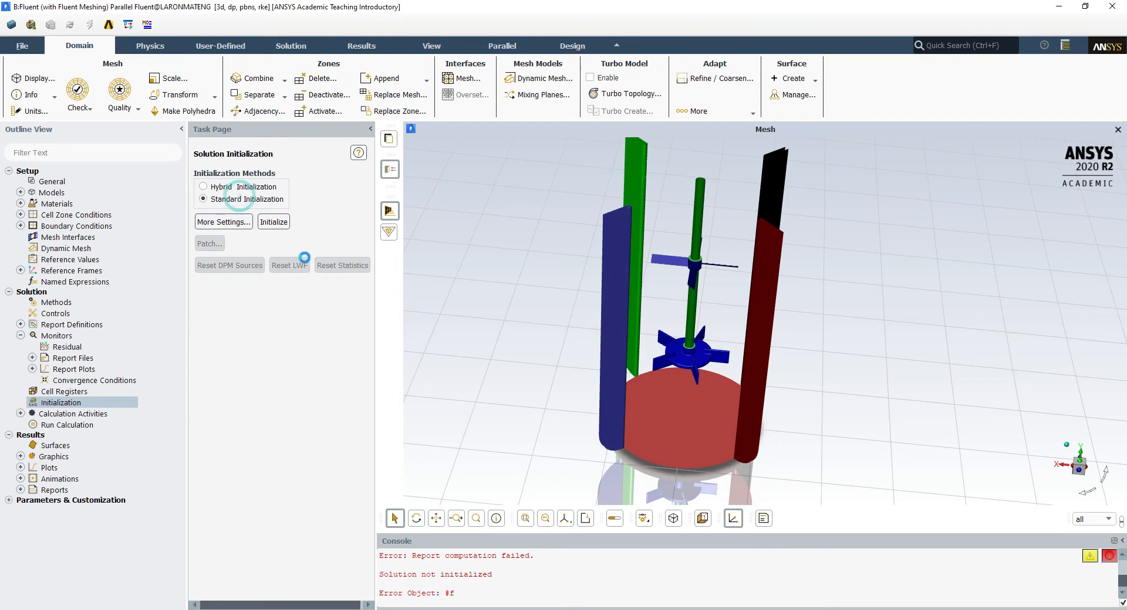
{"action": "left_click", "coordinate": [287, 226]}
{"action": "left_click", "coordinate": [276, 233]}
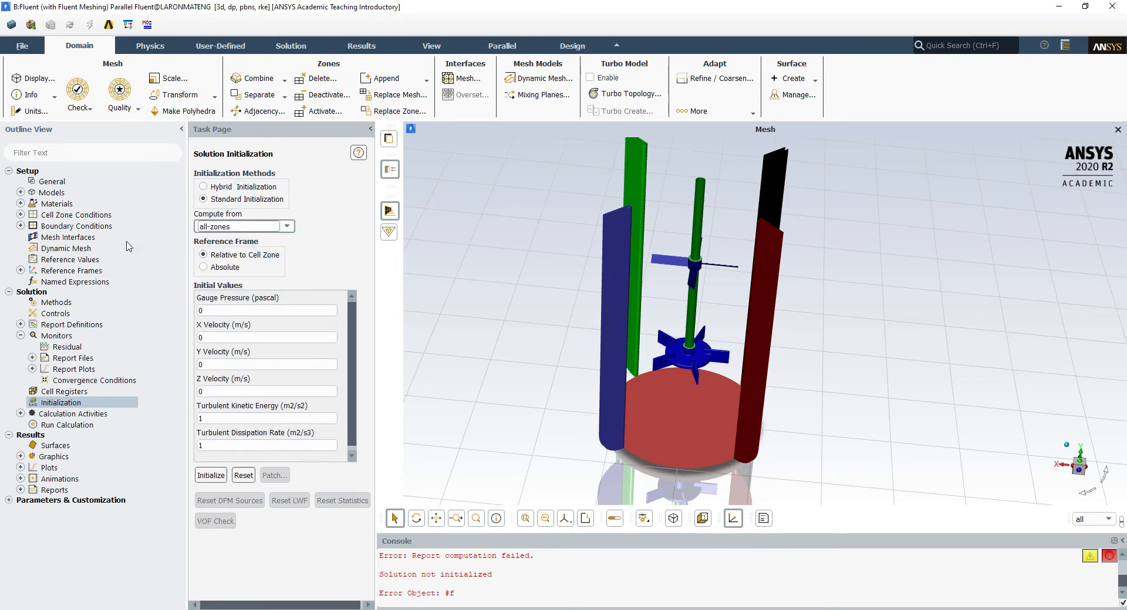
{"action": "scroll", "coordinate": [210, 393], "scroll_direction": "down", "scroll_amount": 1}
{"action": "double_click", "coordinate": [221, 413]}
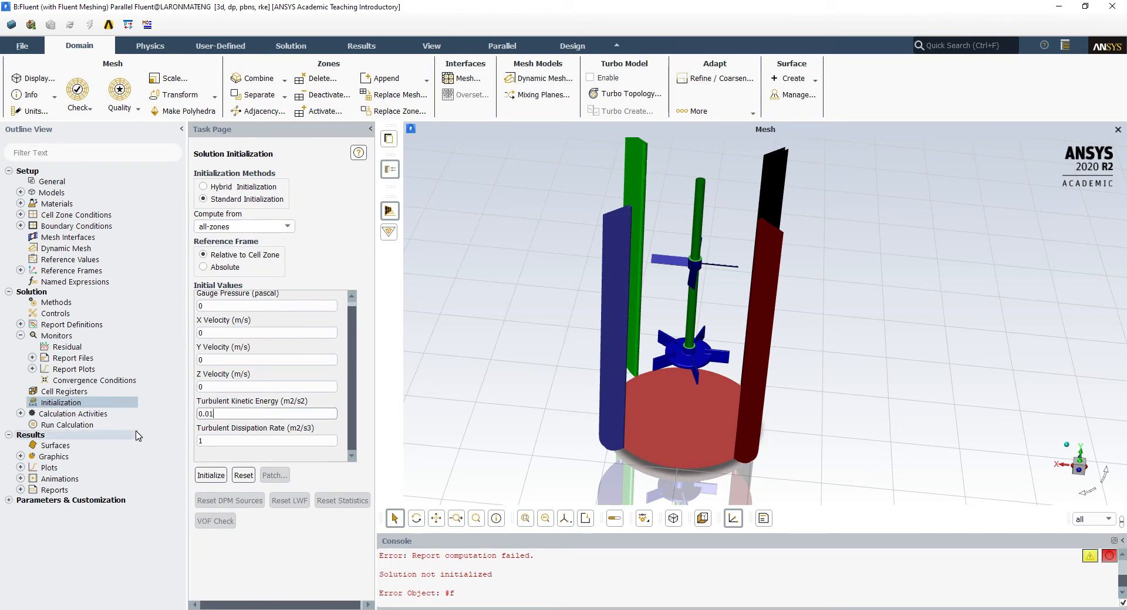
{"action": "double_click", "coordinate": [201, 441]}
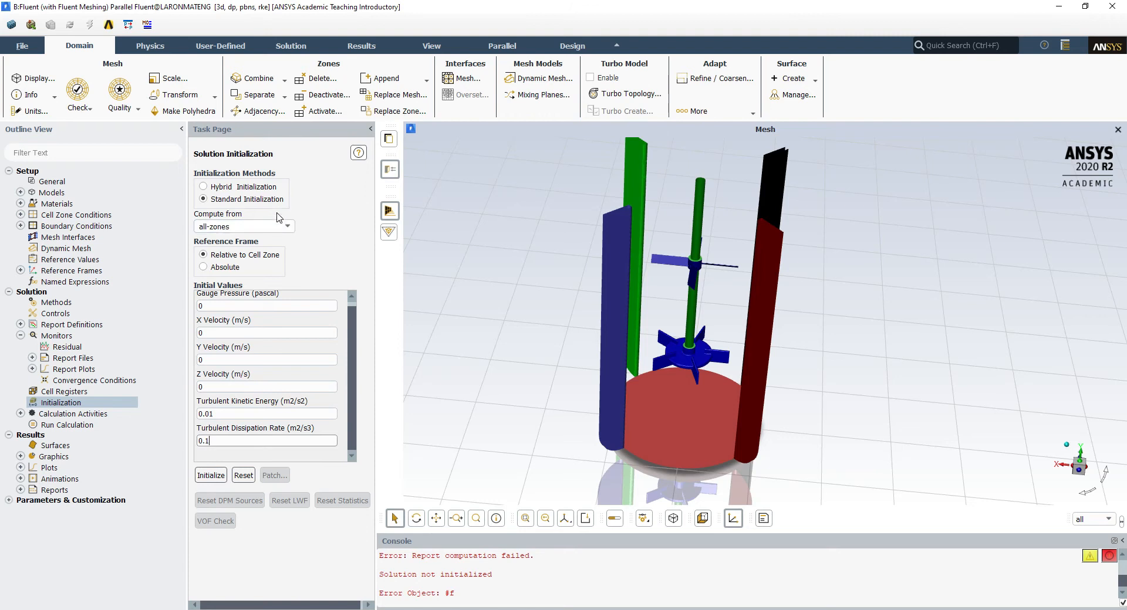
Set the number of iterations for the calculation to 1000
{"action": "left_click", "coordinate": [21, 414]}
{"action": "left_click", "coordinate": [21, 414]}
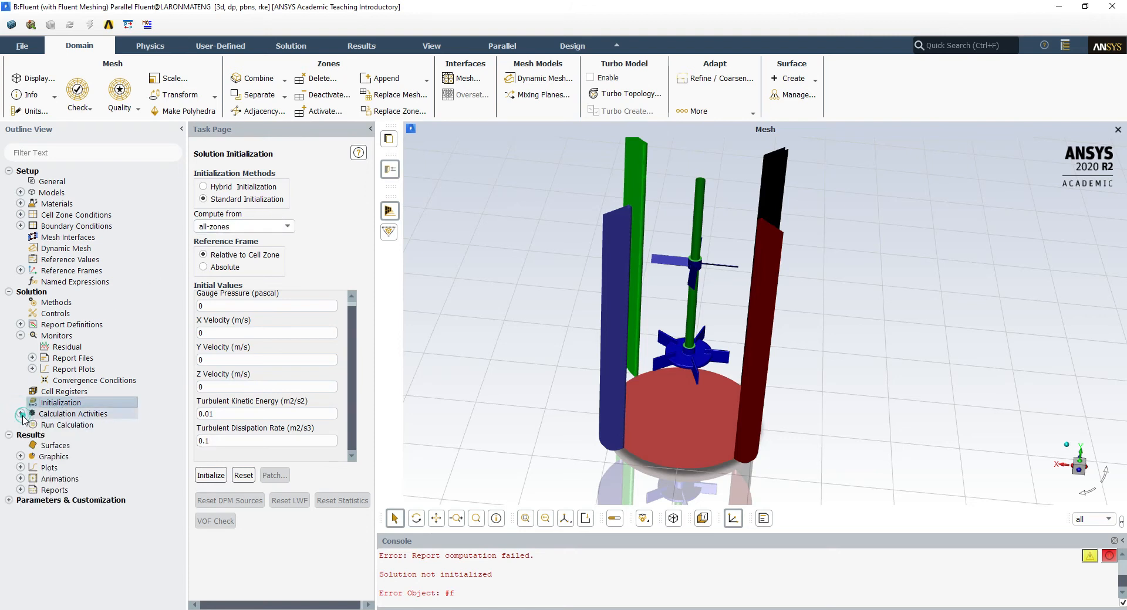
{"action": "left_click", "coordinate": [48, 425]}
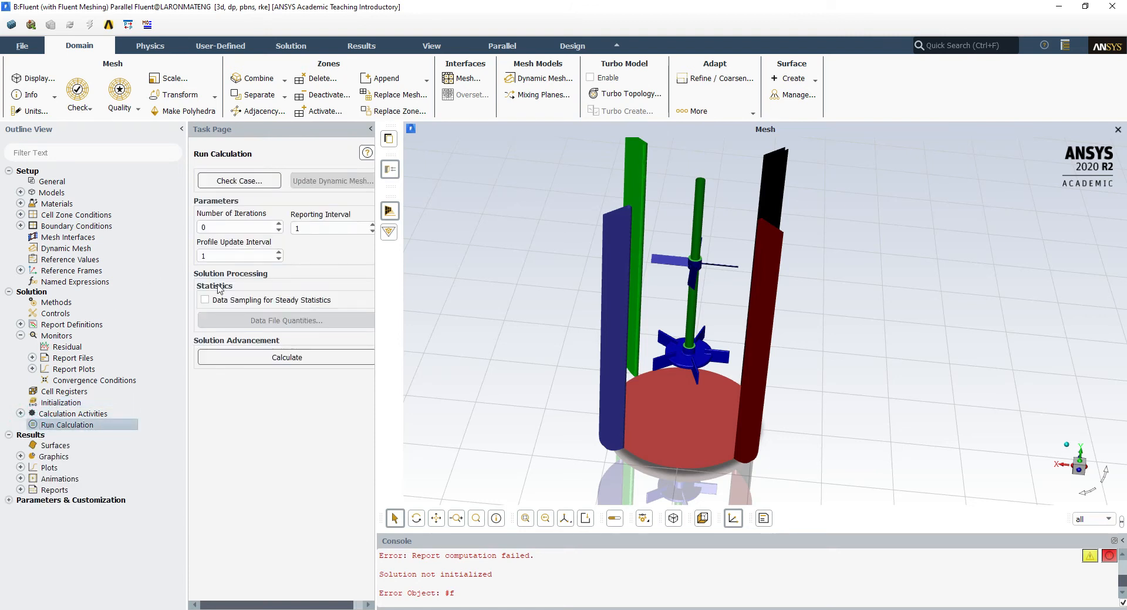
{"action": "double_click", "coordinate": [235, 227]}
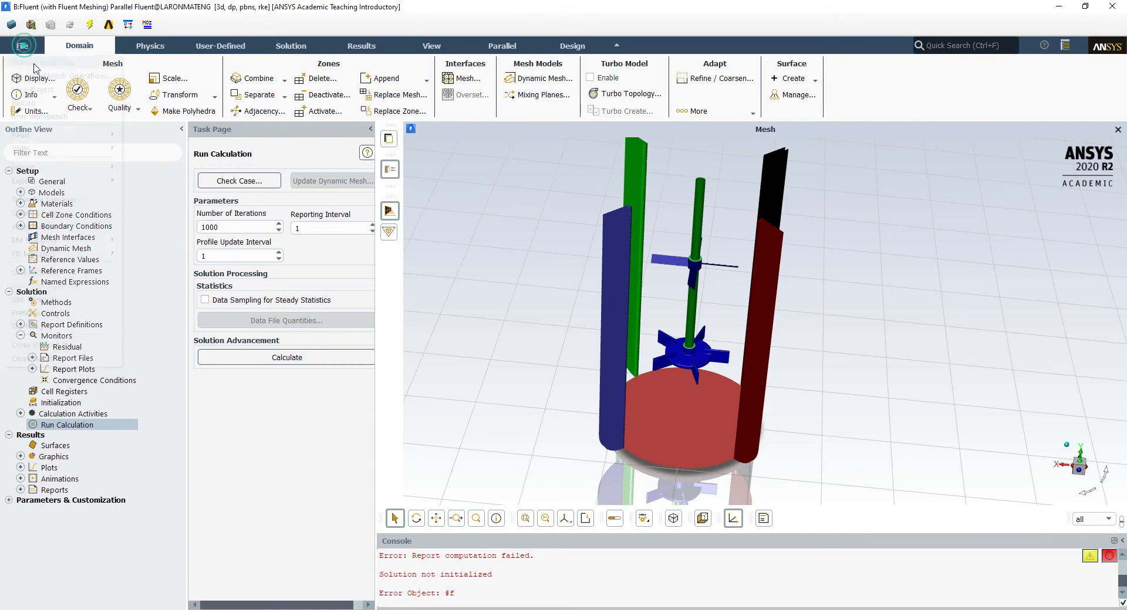
Save the project and try to start the calculation
{"action": "left_click", "coordinate": [22, 46]}
{"action": "left_click", "coordinate": [36, 90]}
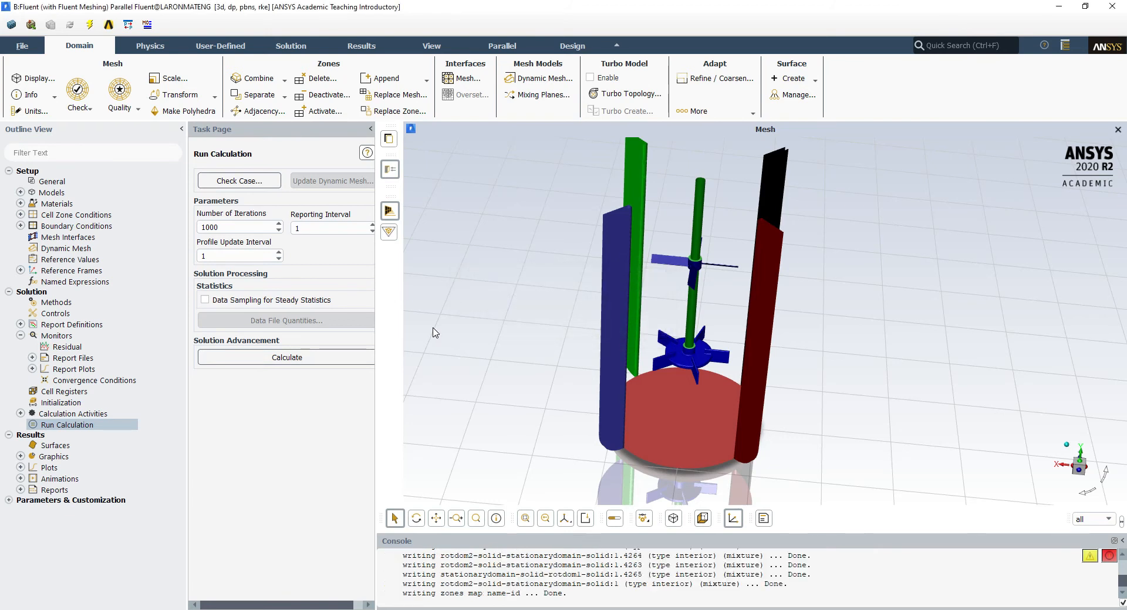
{"action": "left_click", "coordinate": [251, 357]}
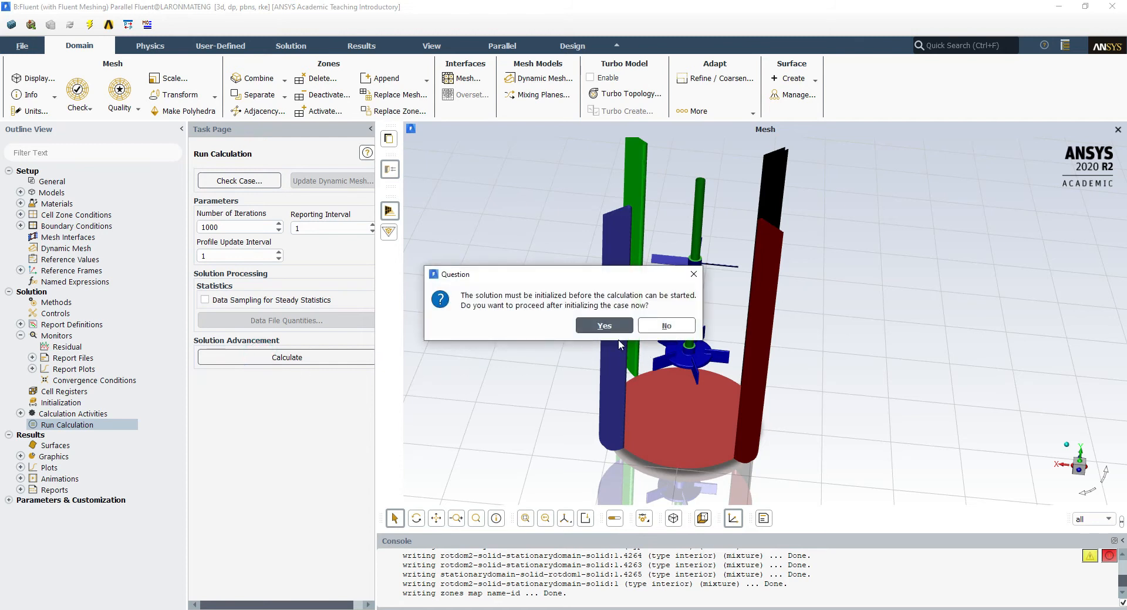
{"action": "left_click", "coordinate": [694, 274]}
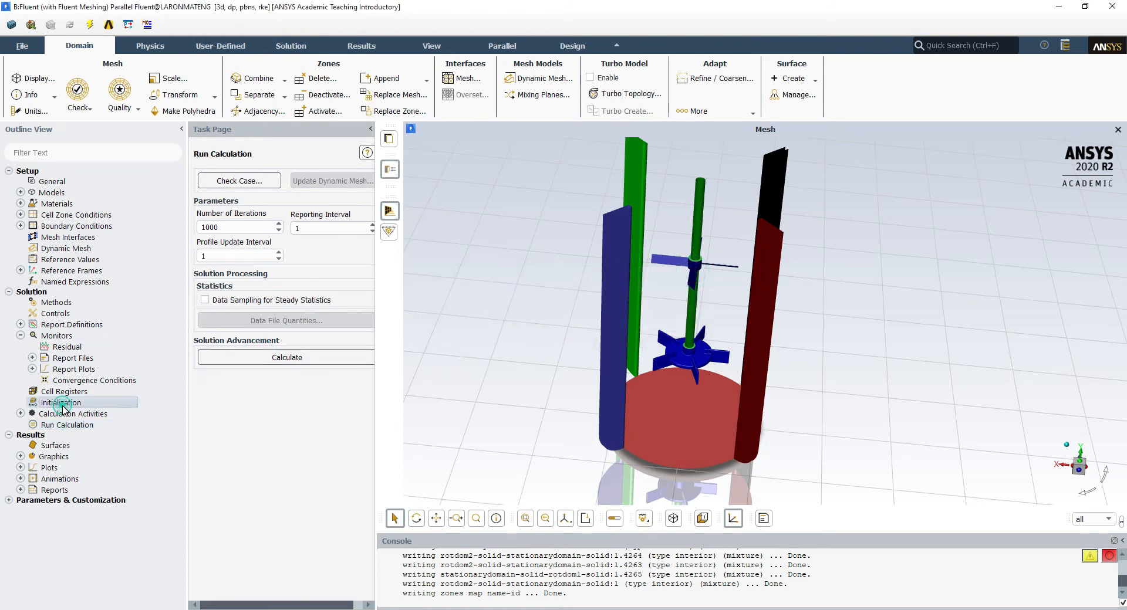
Initialize the solution with the standard initialization values and start the 1000-iteration calculation
{"action": "left_click", "coordinate": [61, 403]}
{"action": "left_click", "coordinate": [214, 474]}
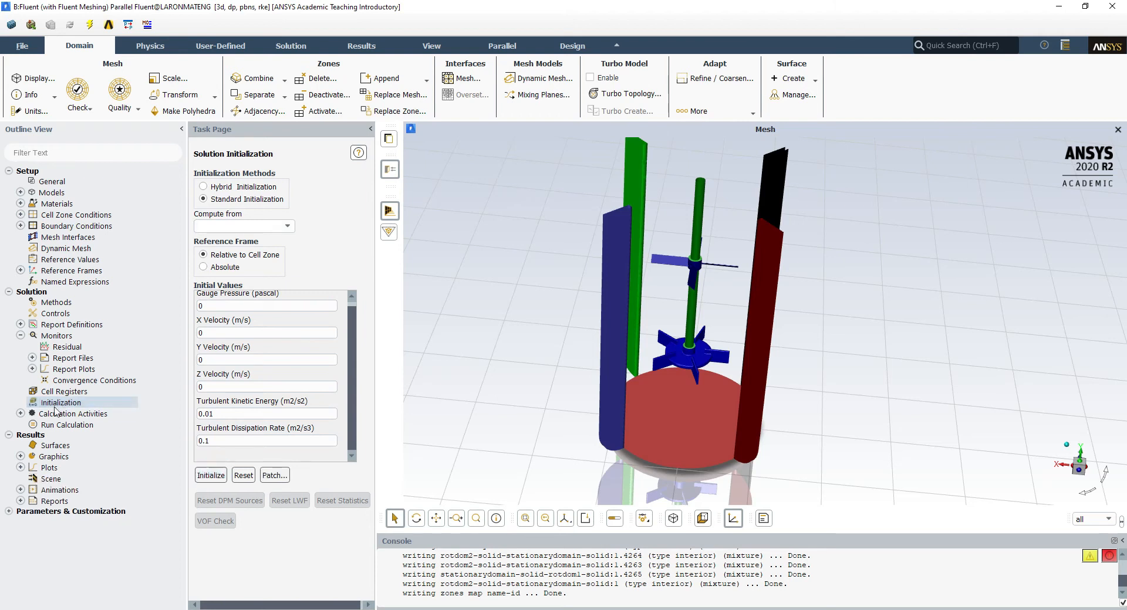
{"action": "left_click", "coordinate": [66, 425]}
{"action": "left_click", "coordinate": [287, 358]}
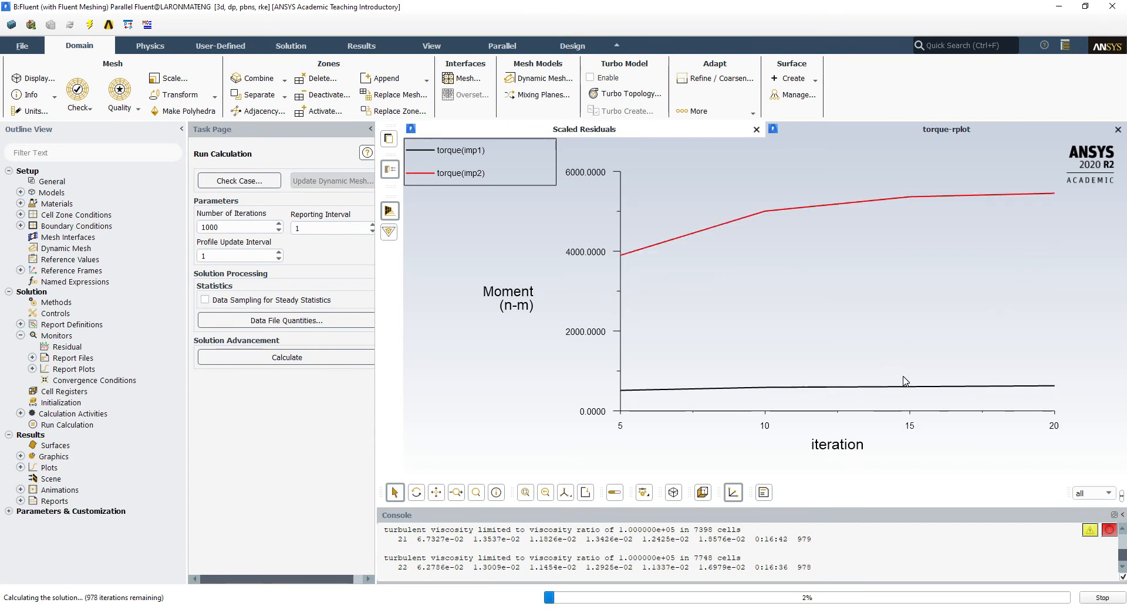
Examine the scaled residuals, the iteration output and the impeller torque plot while the calculation runs
{"action": "left_click", "coordinate": [614, 130]}
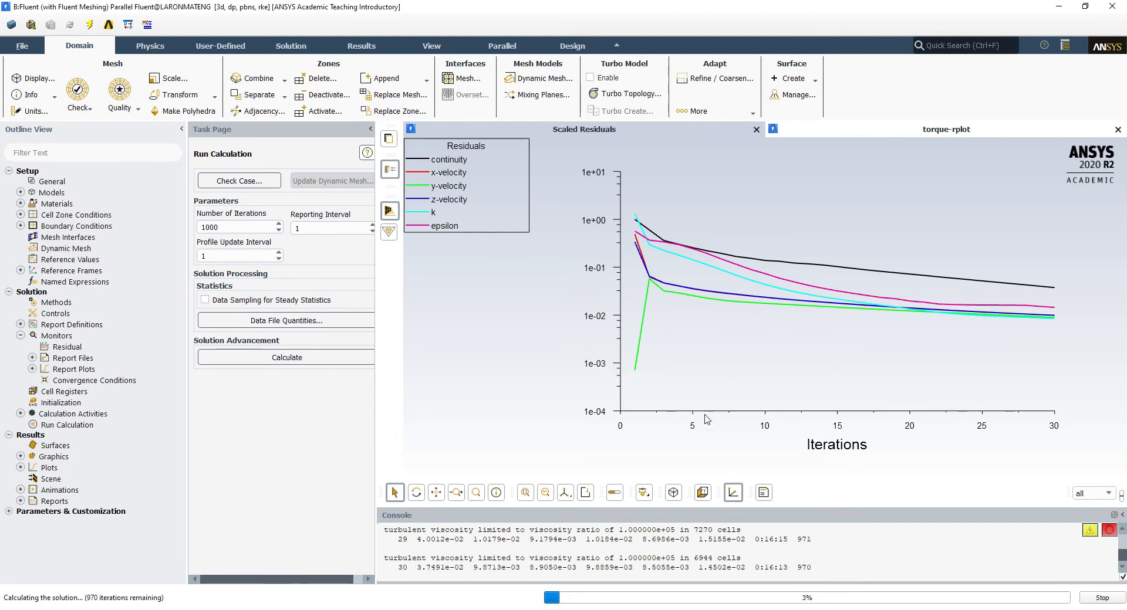
{"action": "left_click_drag", "start_coordinate": [703, 560], "coordinate": [589, 563]}
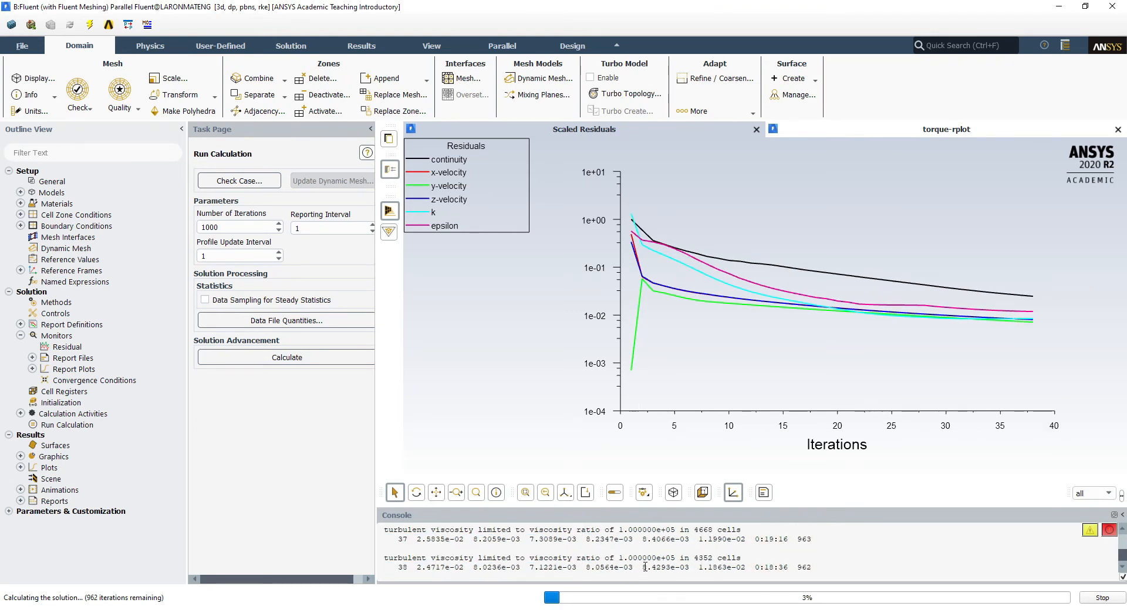
{"action": "left_click_drag", "start_coordinate": [723, 558], "coordinate": [722, 558]}
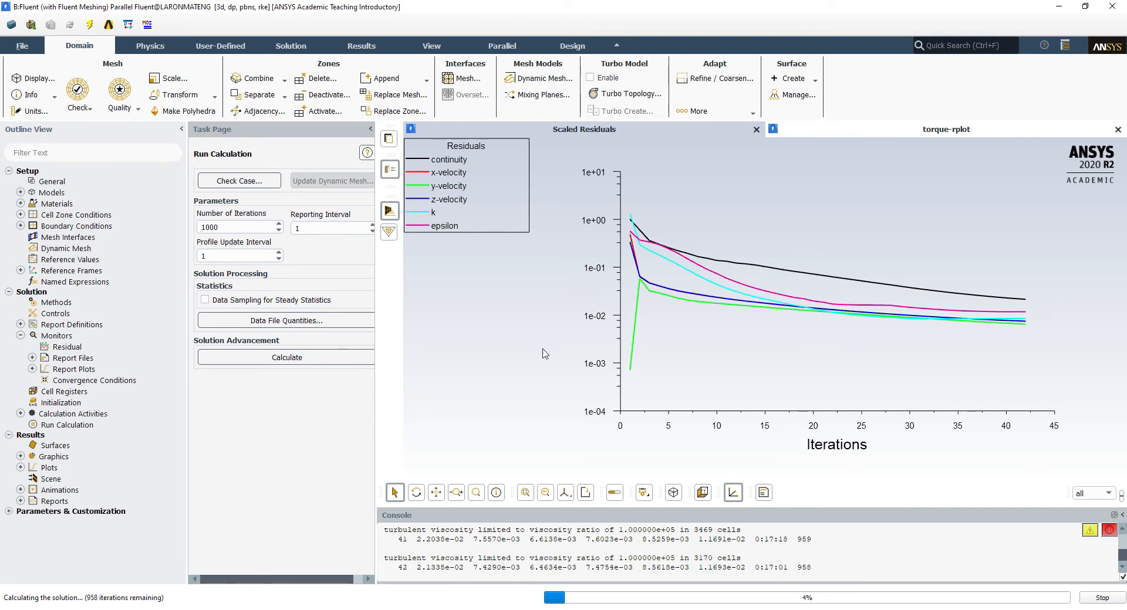
{"action": "left_click_drag", "start_coordinate": [380, 547], "coordinate": [730, 550]}
{"action": "left_click", "coordinate": [754, 552]}
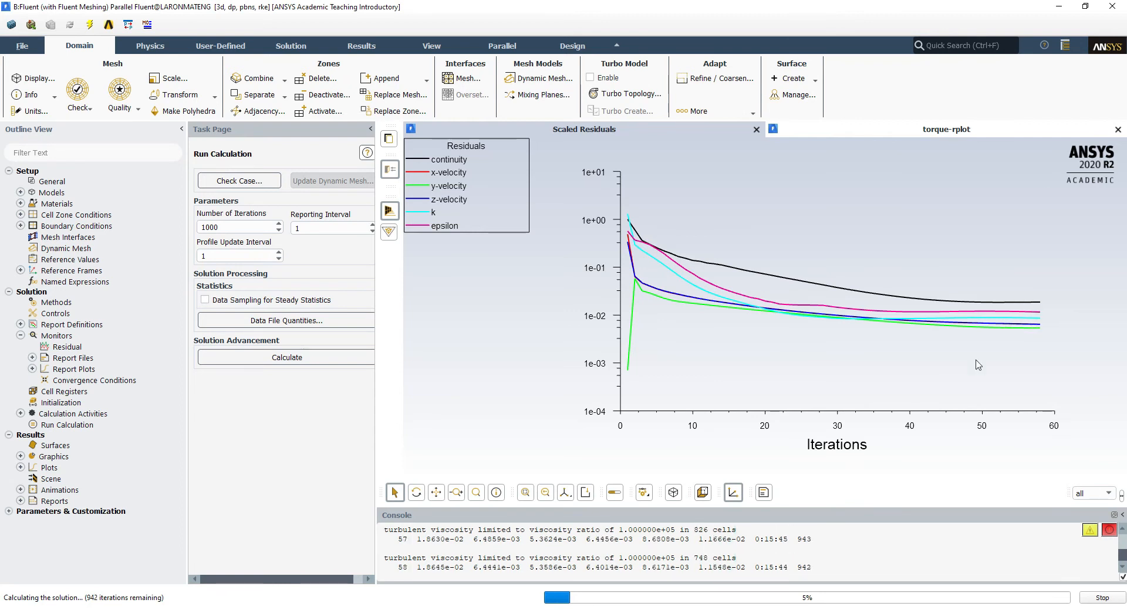
{"action": "left_click", "coordinate": [939, 142]}
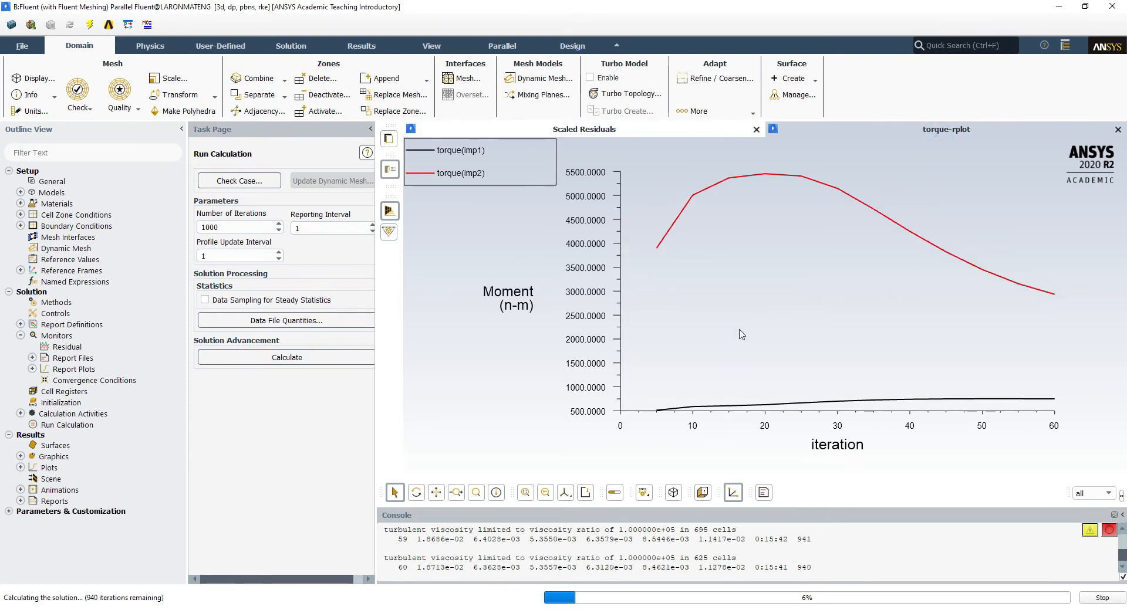
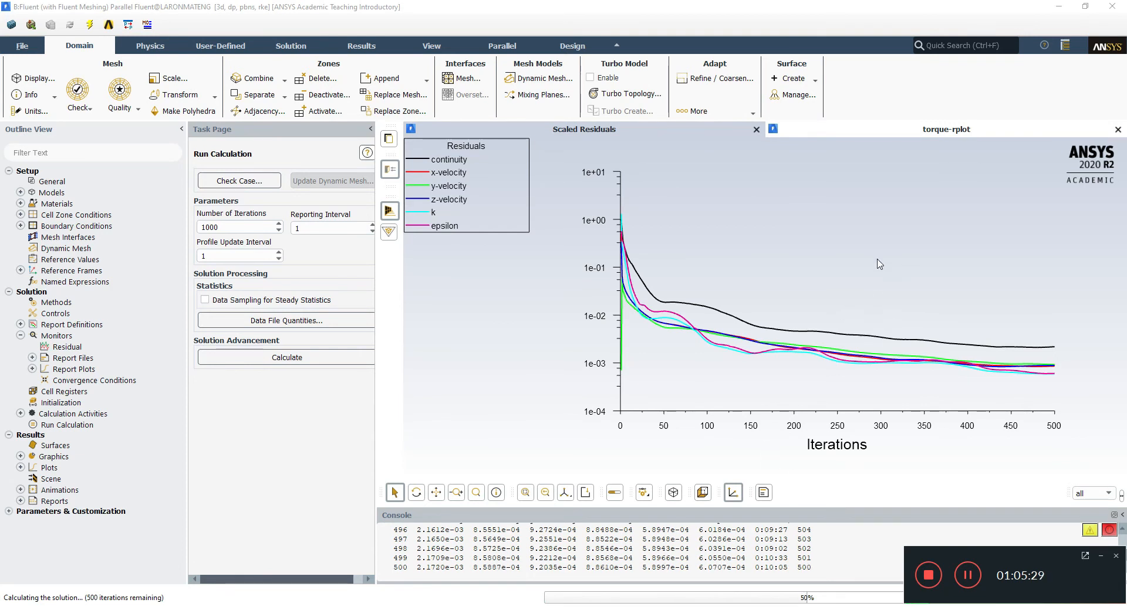
{"action": "left_click", "coordinate": [904, 129]}
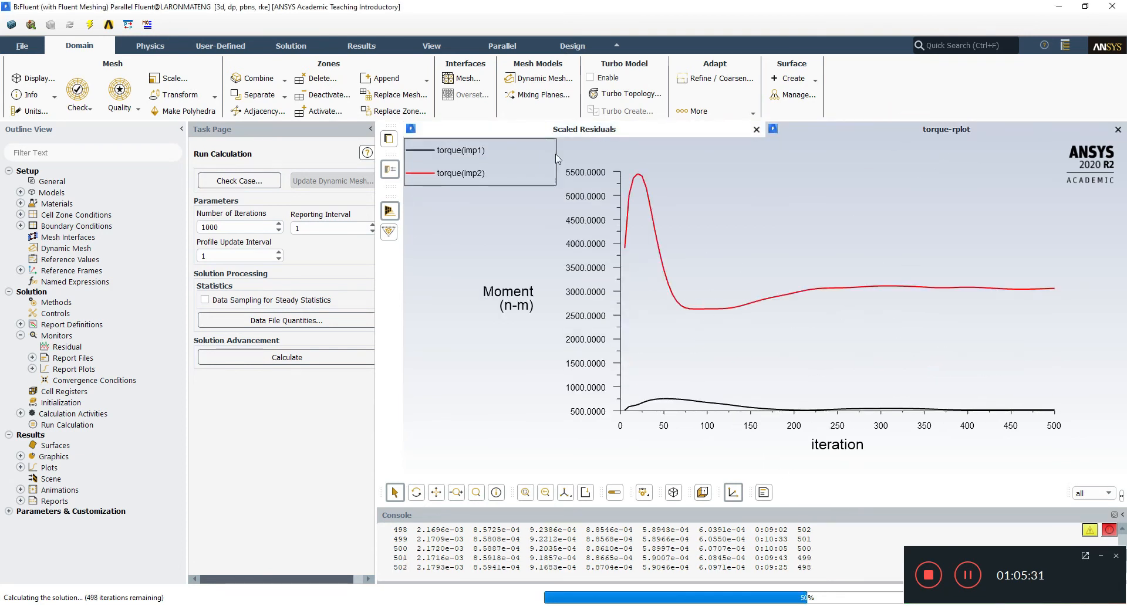
{"action": "left_click", "coordinate": [565, 131]}
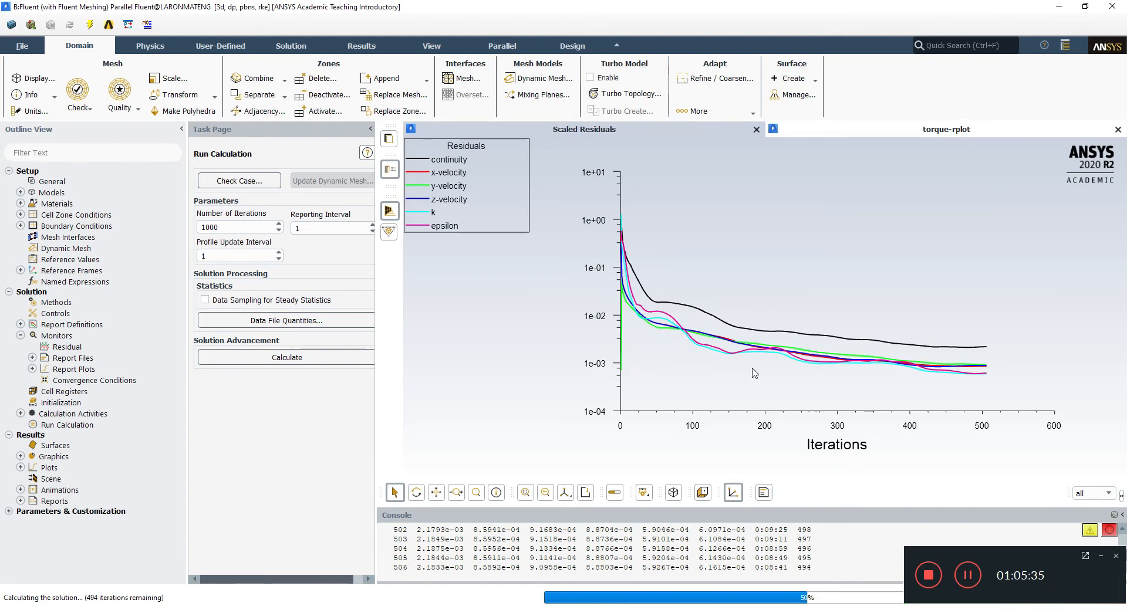
{"action": "left_click", "coordinate": [860, 131]}
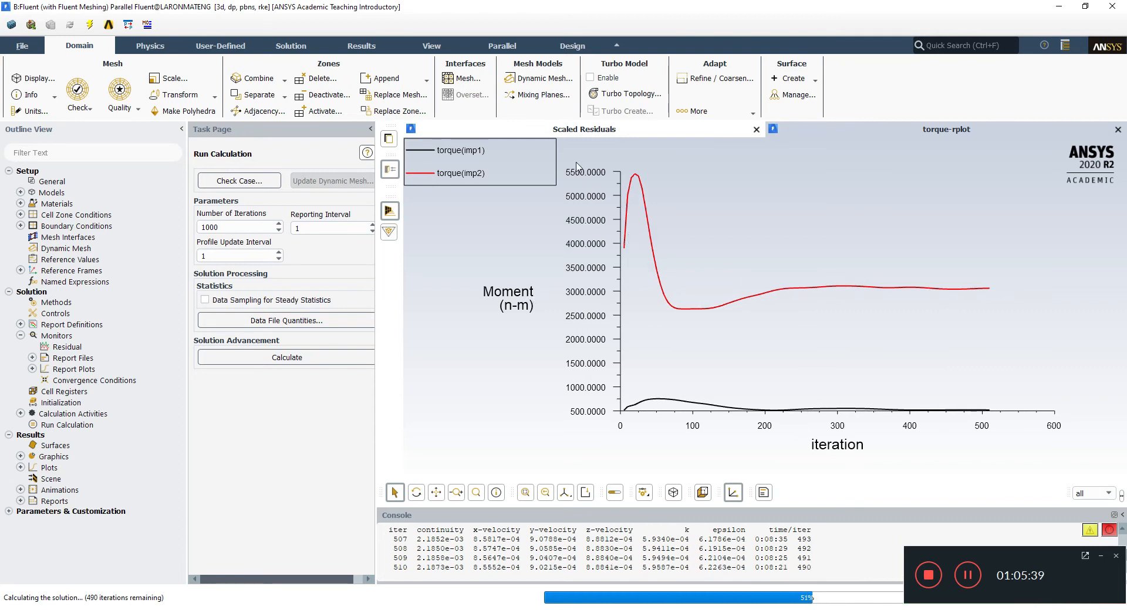
{"action": "left_click_drag", "start_coordinate": [498, 164], "coordinate": [519, 179]}
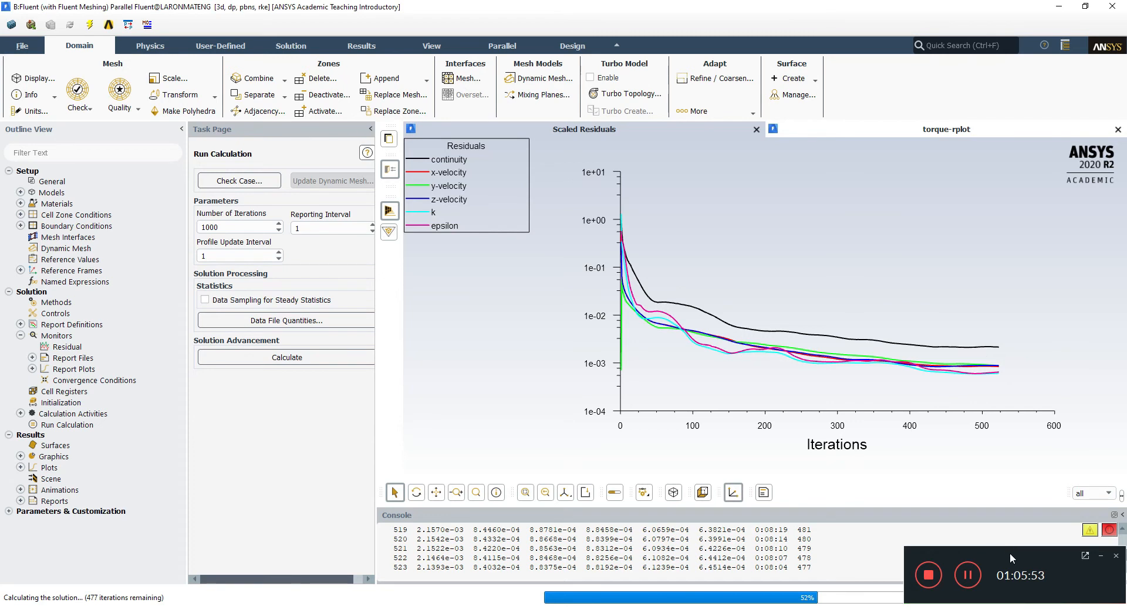
Stop the running calculation early and review the residual and torque plots
{"action": "left_click", "coordinate": [1097, 599]}
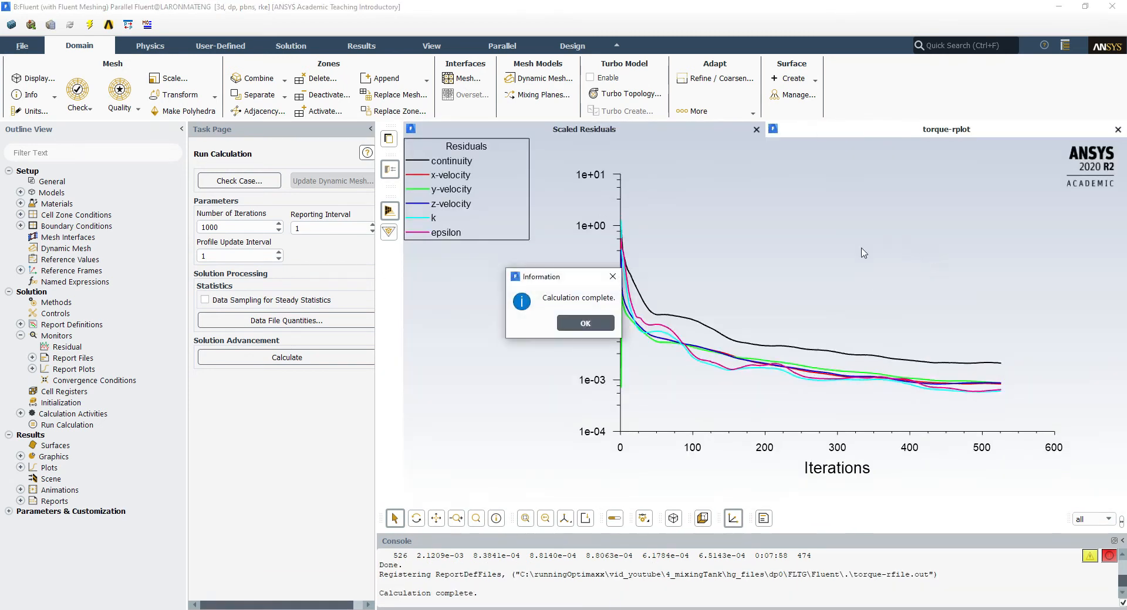
{"action": "left_click", "coordinate": [585, 323]}
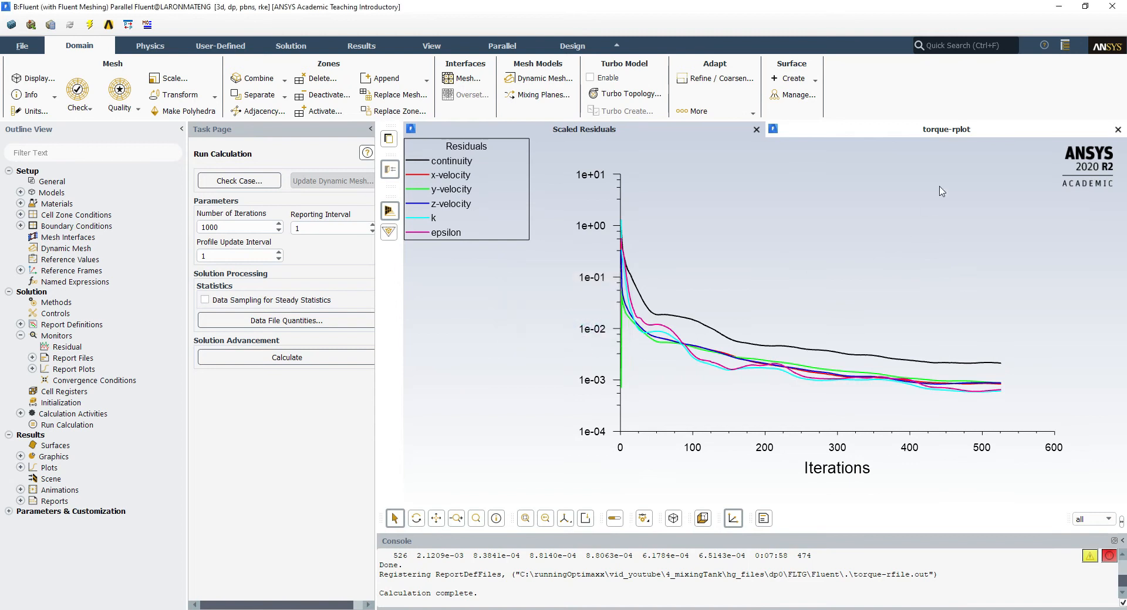
{"action": "left_click", "coordinate": [913, 138]}
{"action": "left_click", "coordinate": [594, 133]}
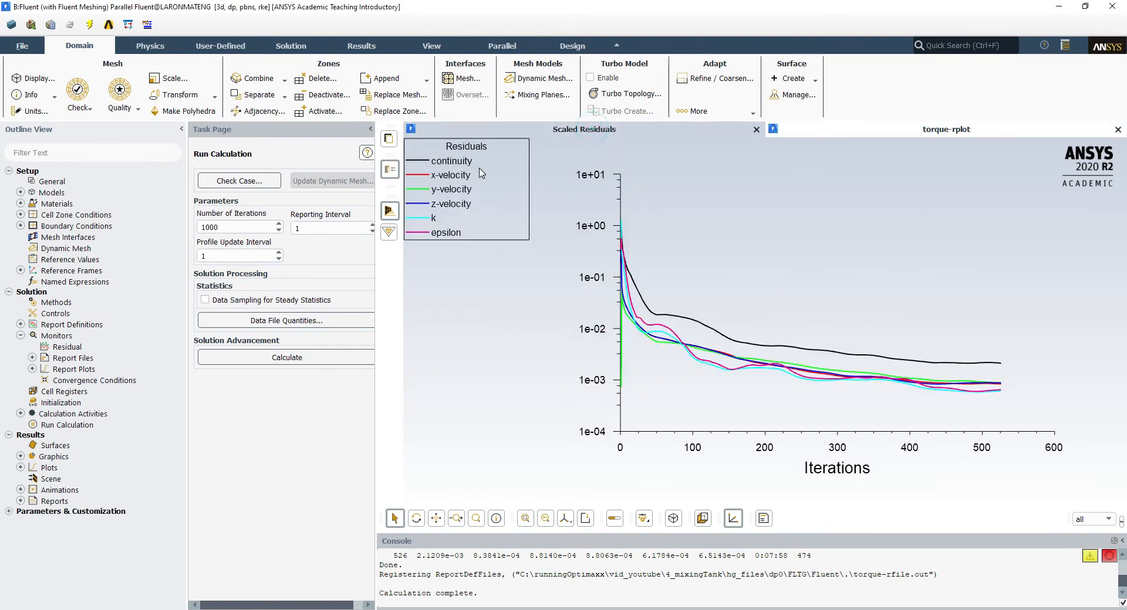
{"action": "left_click", "coordinate": [826, 141]}
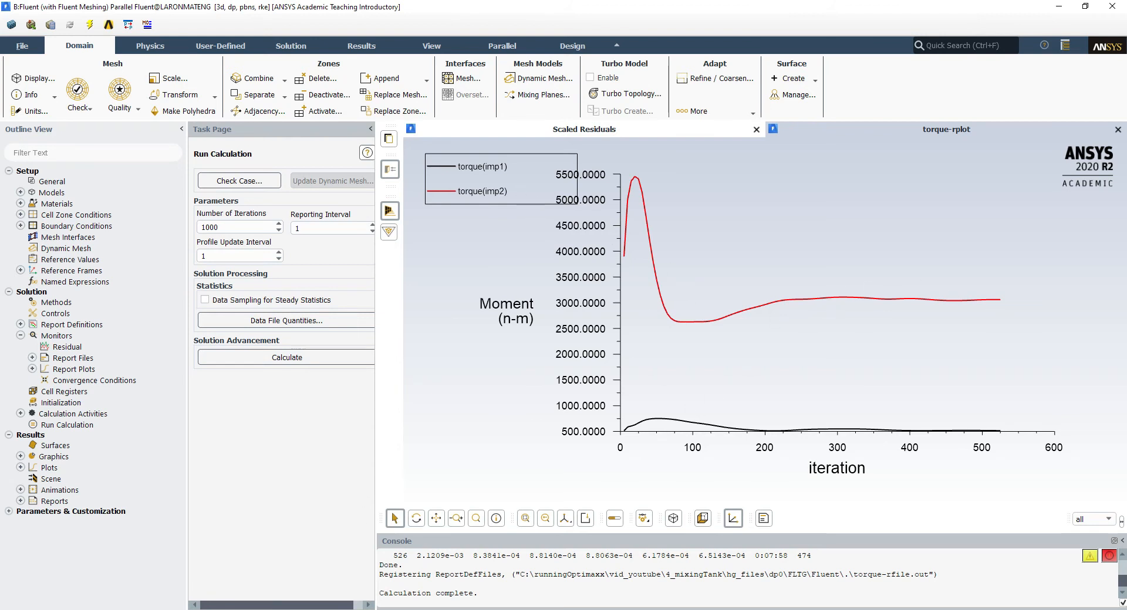
Switch to the SimulasiMixing.pptx presentation in PowerPoint, review the setup and title slides, and return to Fluent
{"action": "left_click", "coordinate": [217, 609]}
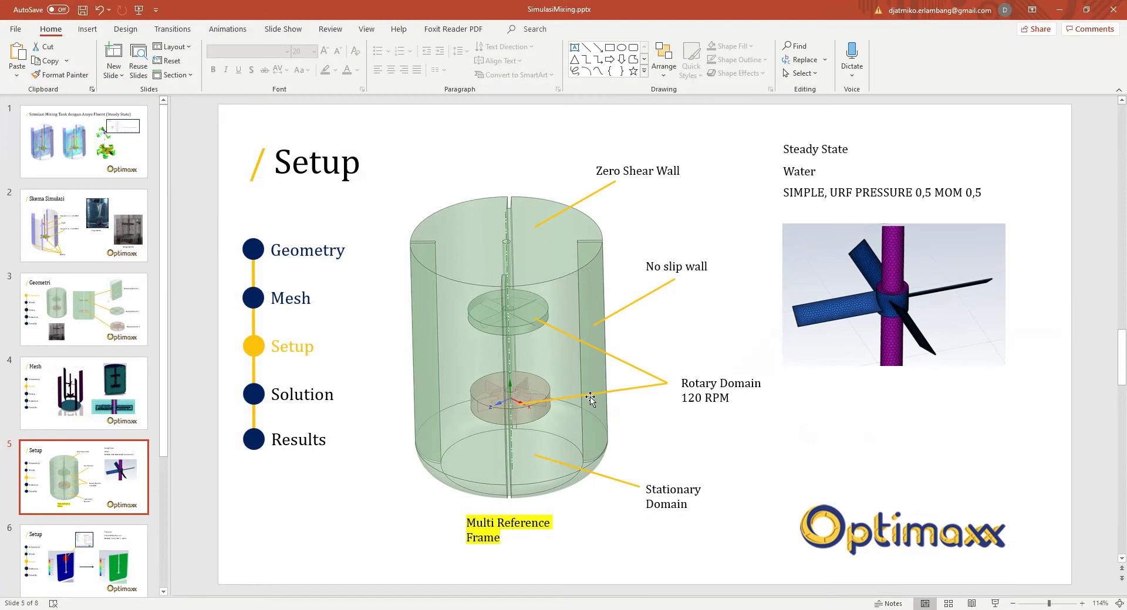
{"action": "left_click", "coordinate": [101, 539]}
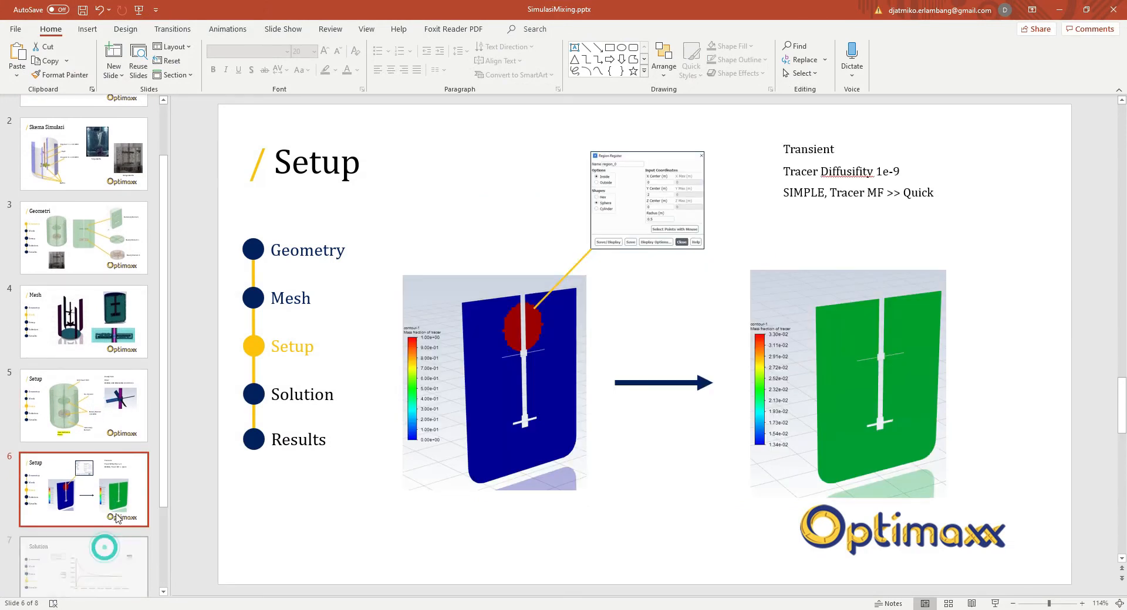
{"action": "key", "text": "alt+Tab"}
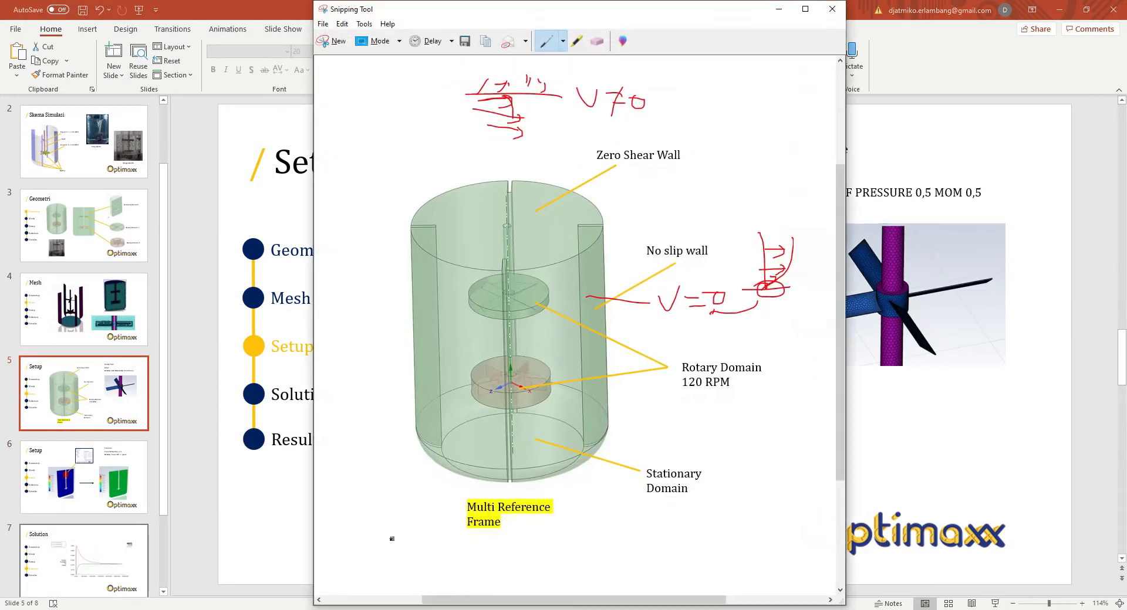
{"action": "scroll", "coordinate": [82, 247], "scroll_direction": "up", "scroll_amount": 3}
{"action": "key", "text": "alt+Tab"}
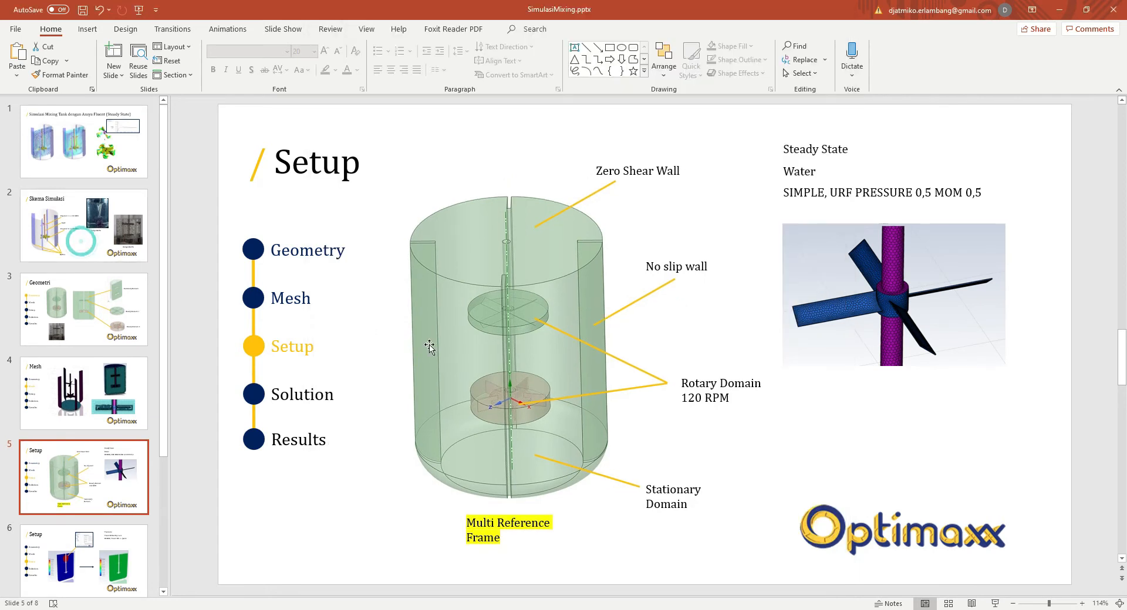
{"action": "left_click", "coordinate": [88, 155]}
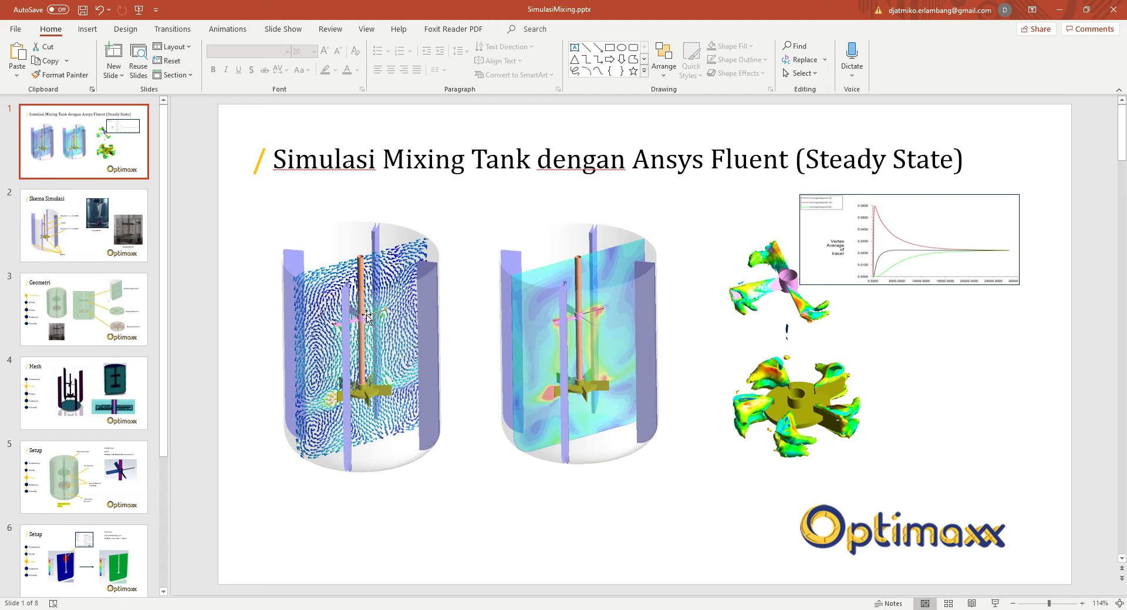
{"action": "left_click", "coordinate": [1059, 9]}
{"action": "left_click", "coordinate": [779, 9]}
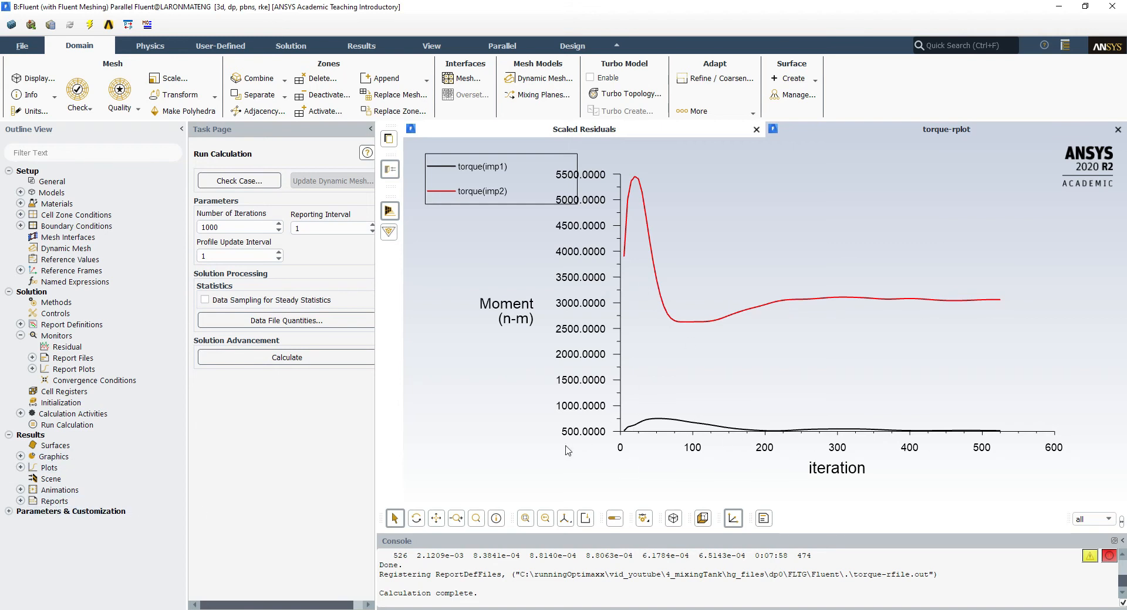
Open the force report for wall zones imp1 and imp2 and set the direction vector's Y component to 1
{"action": "left_click", "coordinate": [26, 502]}
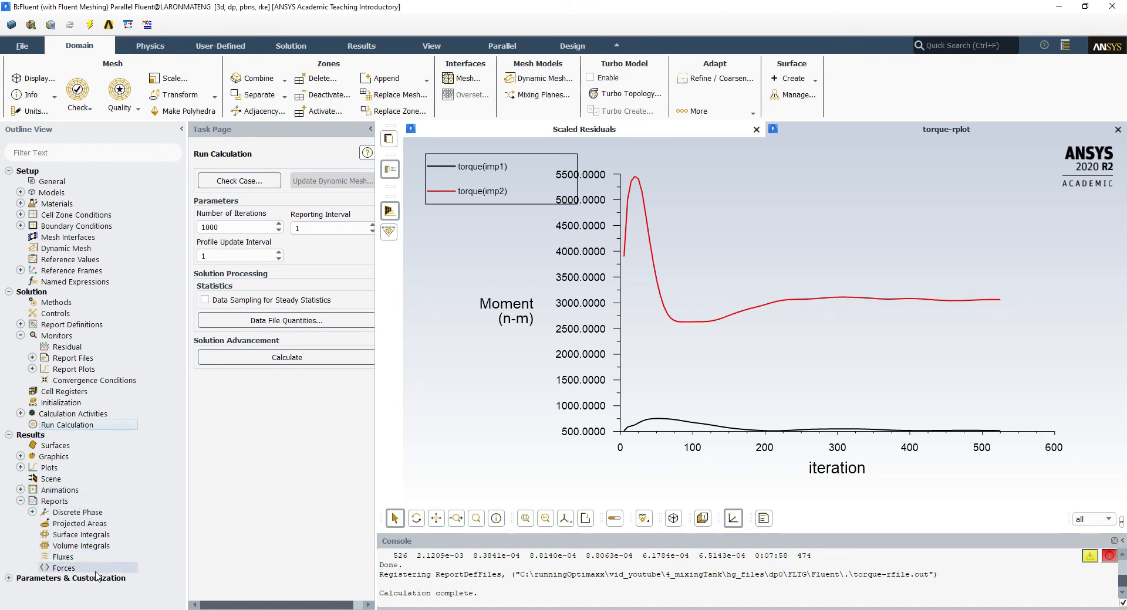
{"action": "double_click", "coordinate": [65, 568]}
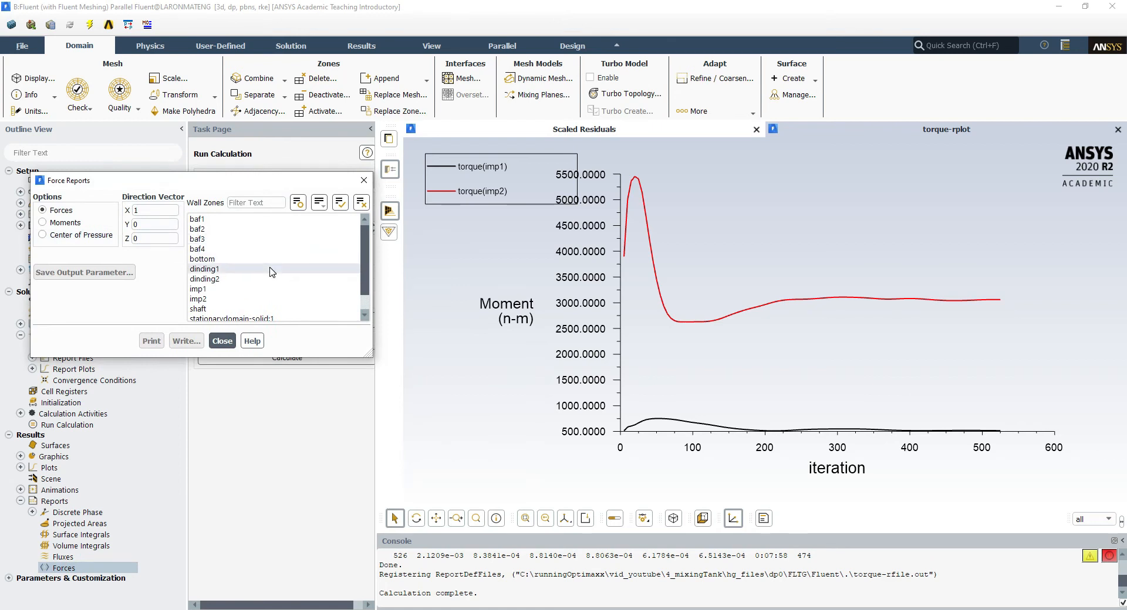
{"action": "left_click", "coordinate": [196, 289]}
{"action": "left_click", "coordinate": [197, 299]}
{"action": "double_click", "coordinate": [149, 228]}
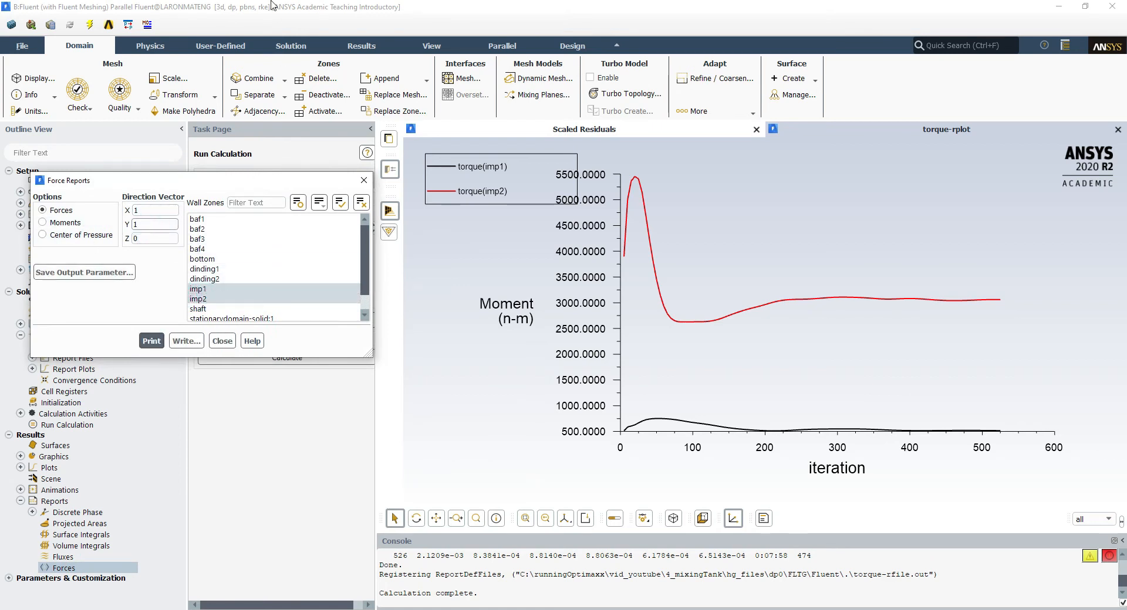
{"action": "double_click", "coordinate": [150, 210]}
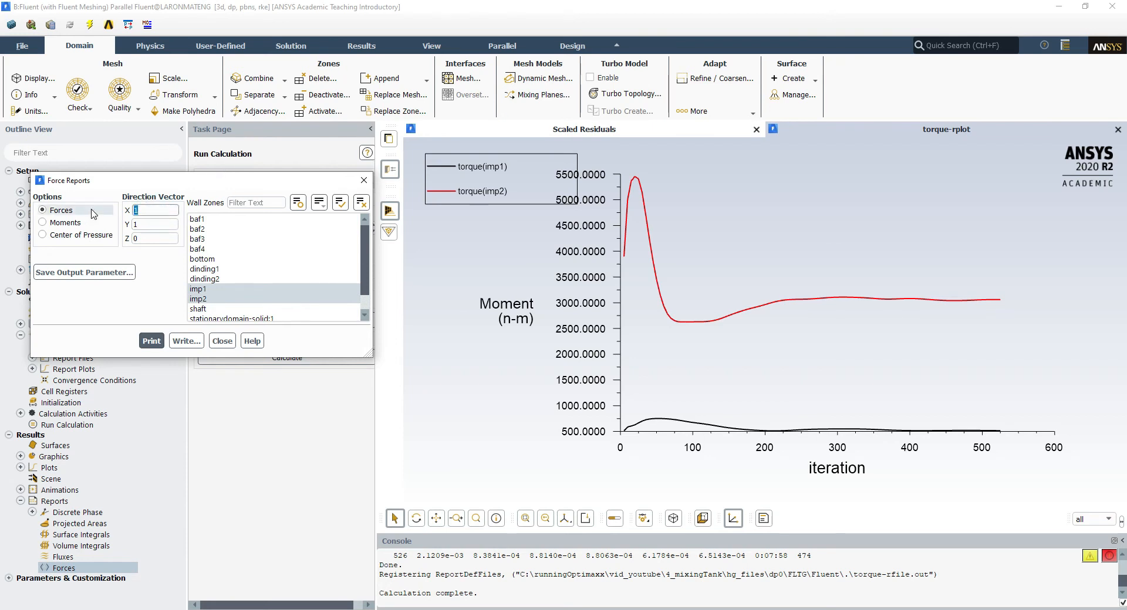
Print the moments report for imp1 and imp2 with moment center 0, 0, 0 and moment axis 0, 1, 0
{"action": "left_click", "coordinate": [62, 223]}
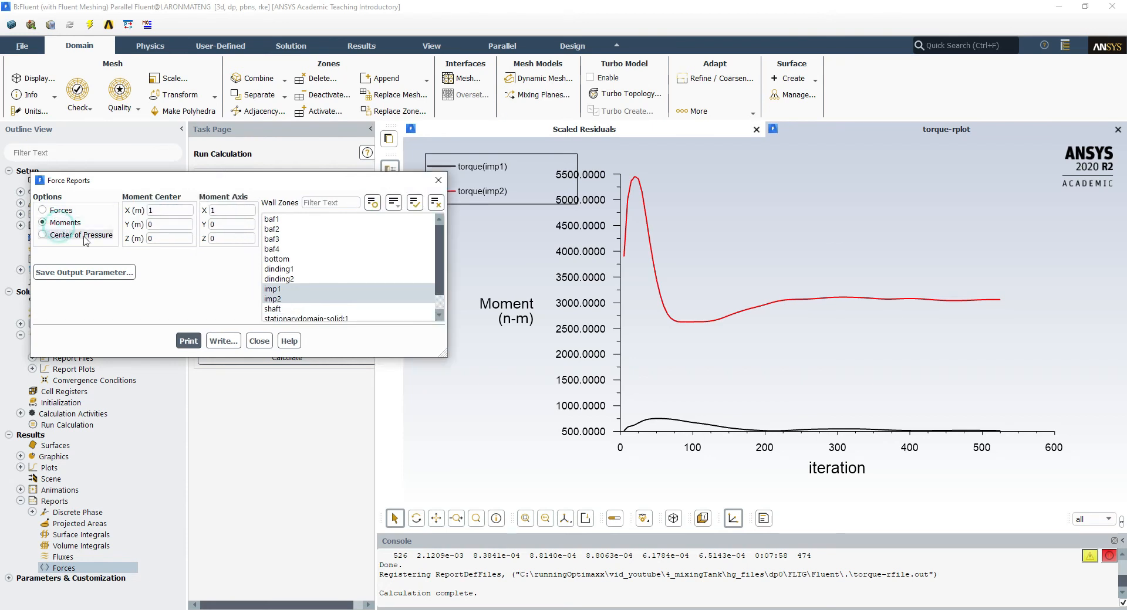
{"action": "double_click", "coordinate": [162, 210]}
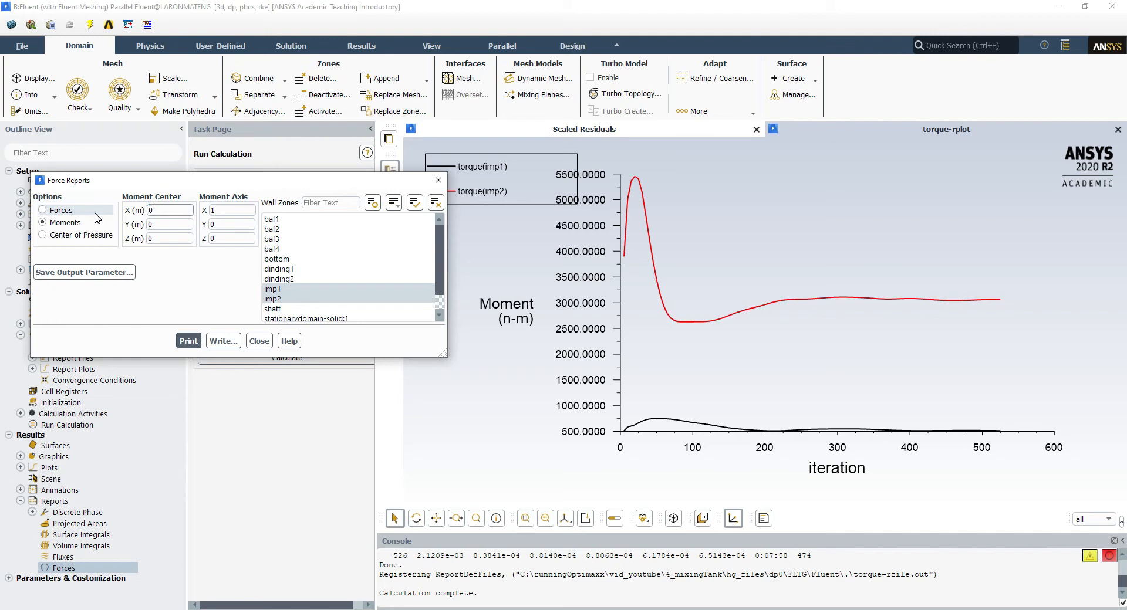
{"action": "double_click", "coordinate": [224, 224]}
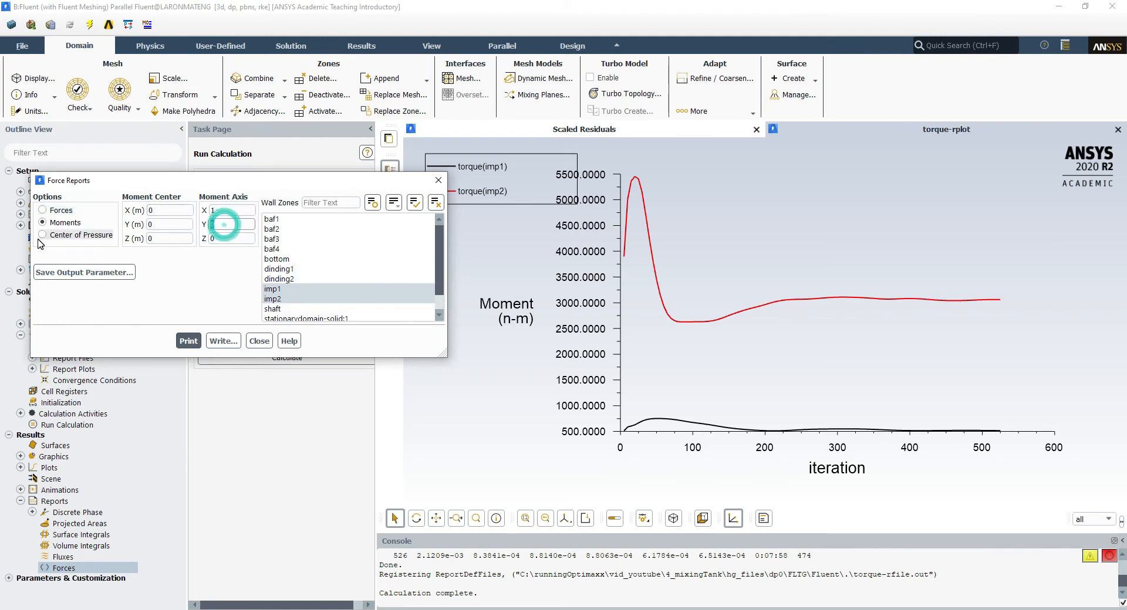
{"action": "left_click_drag", "start_coordinate": [236, 212], "coordinate": [151, 216]}
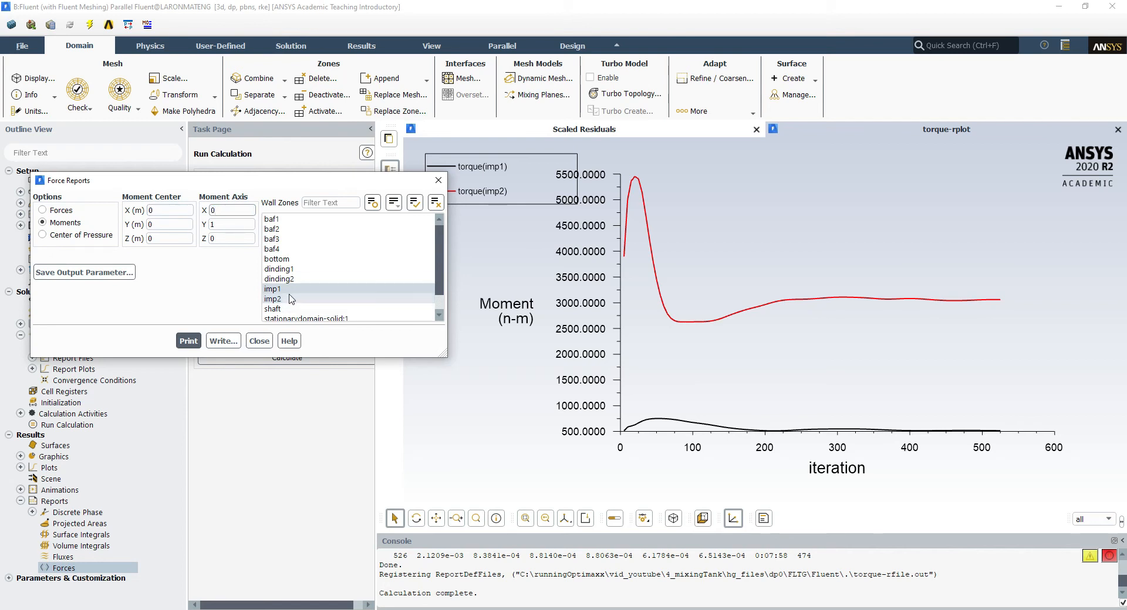
{"action": "left_click", "coordinate": [199, 342]}
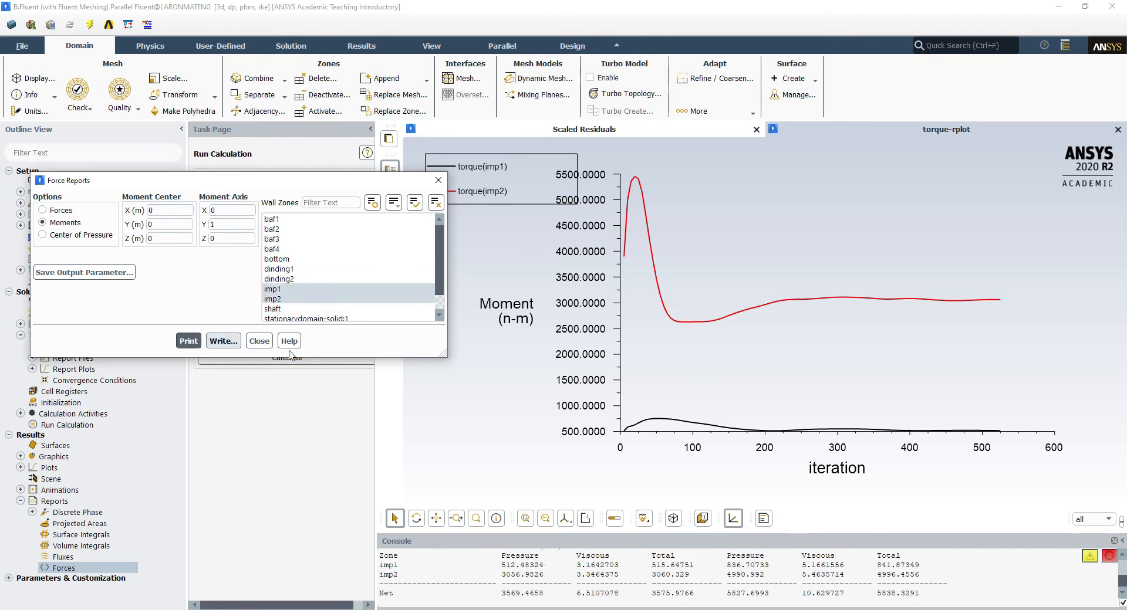
Enlarge the console and examine the pressure, viscous and total moments and coefficients of both impellers
{"action": "left_click", "coordinate": [694, 535]}
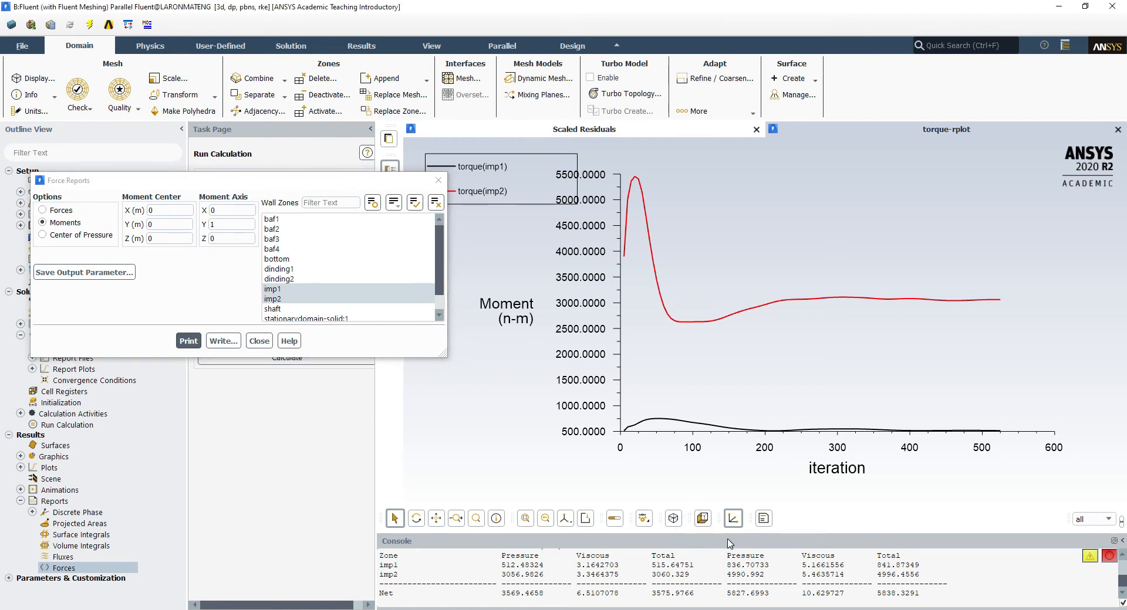
{"action": "left_click_drag", "start_coordinate": [713, 473], "coordinate": [713, 469]}
{"action": "left_click_drag", "start_coordinate": [383, 572], "coordinate": [908, 570]}
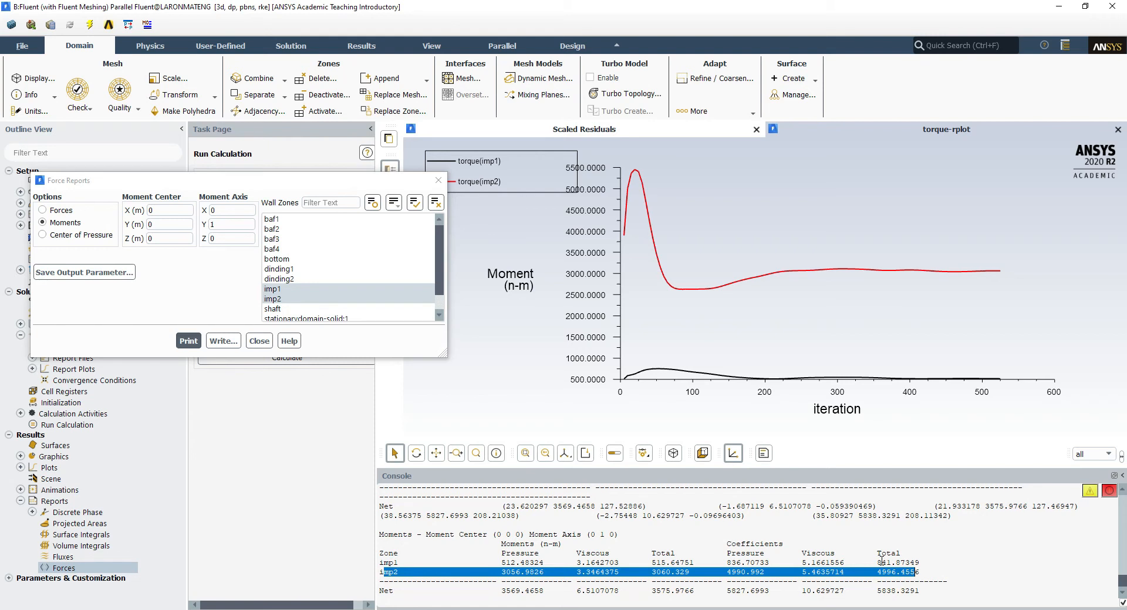
{"action": "left_click", "coordinate": [928, 567]}
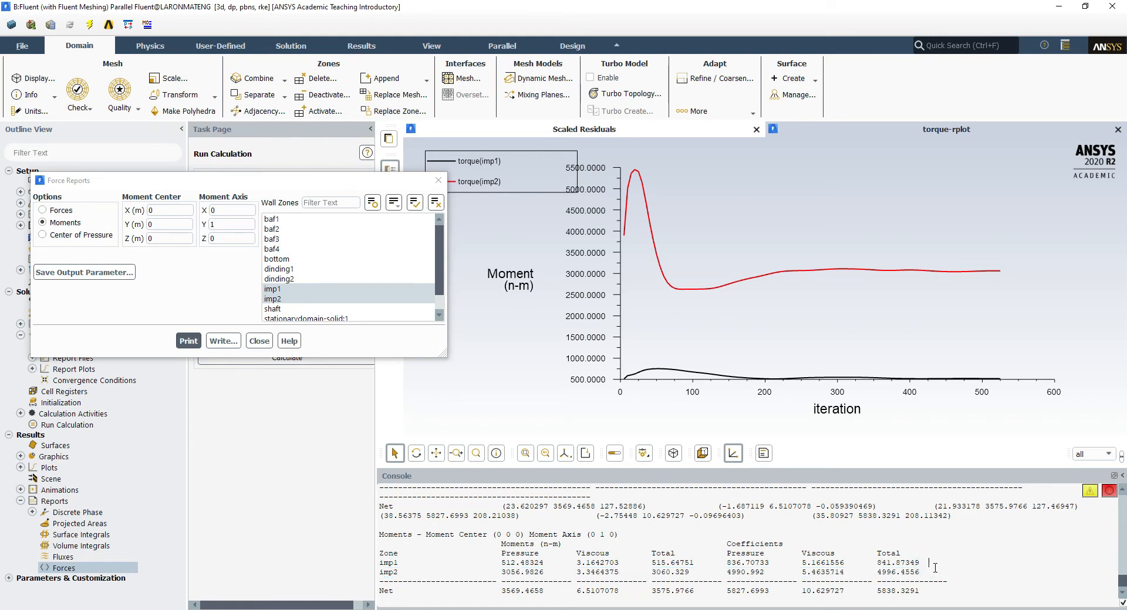
{"action": "left_click_drag", "start_coordinate": [728, 542], "coordinate": [918, 592]}
{"action": "left_click_drag", "start_coordinate": [930, 593], "coordinate": [725, 545]}
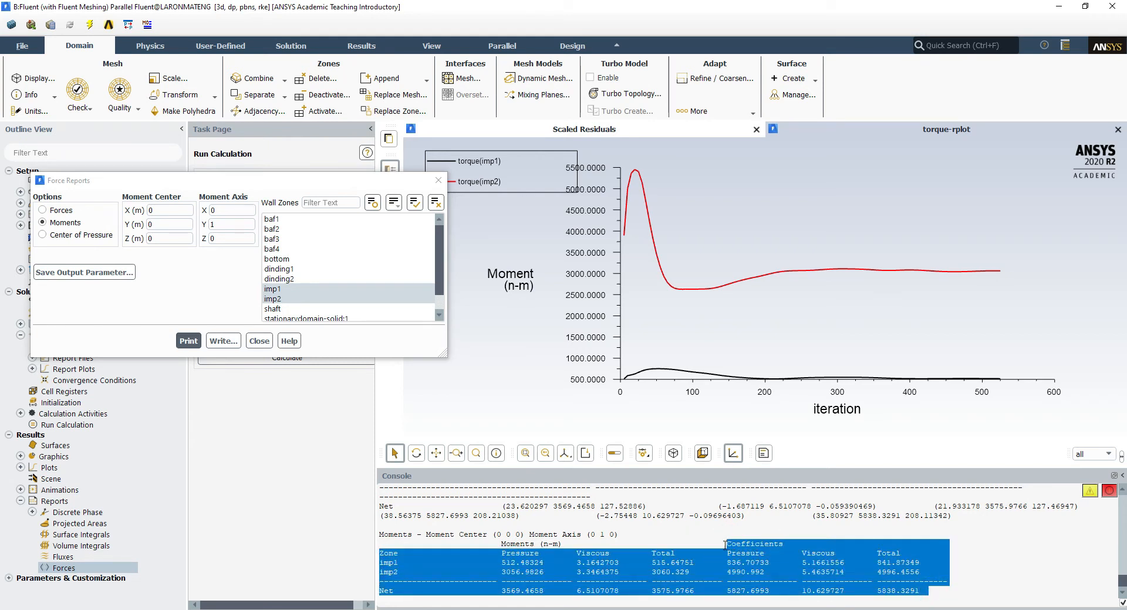
Examine the total moments of imp1, imp2 and the net total in the console's moments report
{"action": "left_click", "coordinate": [731, 574]}
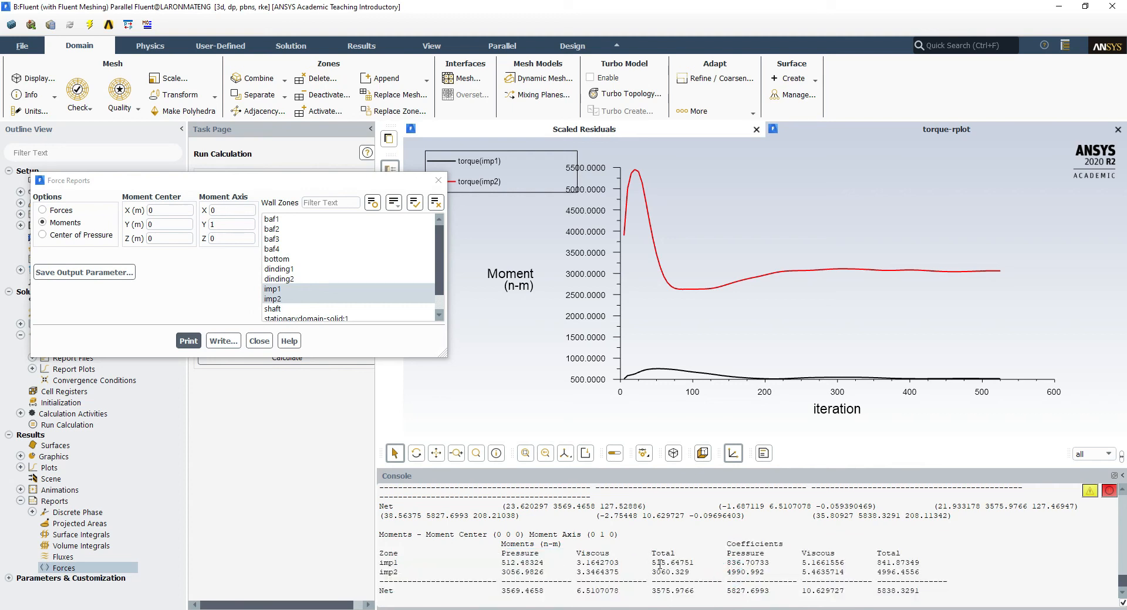
{"action": "left_click_drag", "start_coordinate": [652, 564], "coordinate": [693, 561]}
{"action": "left_click_drag", "start_coordinate": [653, 572], "coordinate": [687, 571]}
{"action": "left_click", "coordinate": [662, 565]}
{"action": "left_click_drag", "start_coordinate": [651, 591], "coordinate": [700, 591]}
Switch to Snipping Tool and handwrite the power formula, torque times rotational speed, below the tank diagram, starting its substitution with 3000 ×
{"action": "key", "text": "alt+Tab"}
{"action": "scroll", "coordinate": [611, 426], "scroll_direction": "down", "scroll_amount": 5}
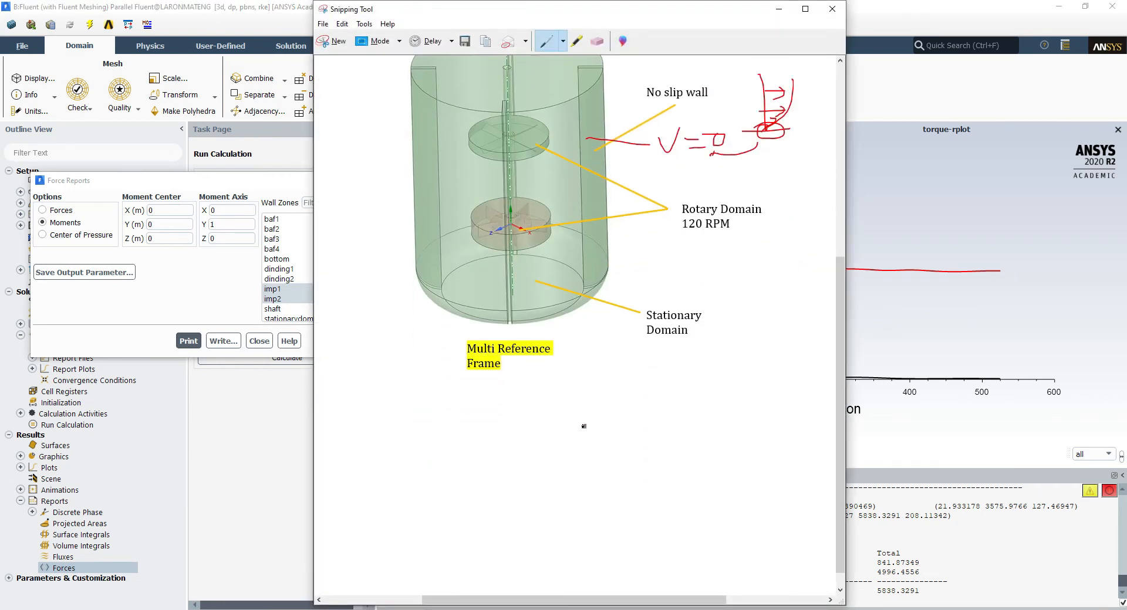
{"action": "mouse_move", "coordinate": [364, 364]}
{"action": "left_mouse_down"}
{"action": "mouse_move", "coordinate": [372, 383]}
{"action": "mouse_move", "coordinate": [410, 382]}
{"action": "mouse_move", "coordinate": [432, 400]}
{"action": "left_mouse_up"}
{"action": "left_click_drag", "start_coordinate": [437, 390], "coordinate": [498, 418]}
{"action": "mouse_move", "coordinate": [477, 388]}
{"action": "left_mouse_down"}
{"action": "mouse_move", "coordinate": [520, 392]}
{"action": "mouse_move", "coordinate": [510, 405]}
{"action": "left_mouse_up"}
{"action": "mouse_move", "coordinate": [511, 408]}
{"action": "left_mouse_down"}
{"action": "mouse_move", "coordinate": [554, 390]}
{"action": "mouse_move", "coordinate": [543, 409]}
{"action": "left_mouse_up"}
{"action": "mouse_move", "coordinate": [542, 392]}
{"action": "left_mouse_down"}
{"action": "mouse_move", "coordinate": [562, 409]}
{"action": "mouse_move", "coordinate": [596, 392]}
{"action": "mouse_move", "coordinate": [616, 409]}
{"action": "mouse_move", "coordinate": [688, 410]}
{"action": "left_mouse_up"}
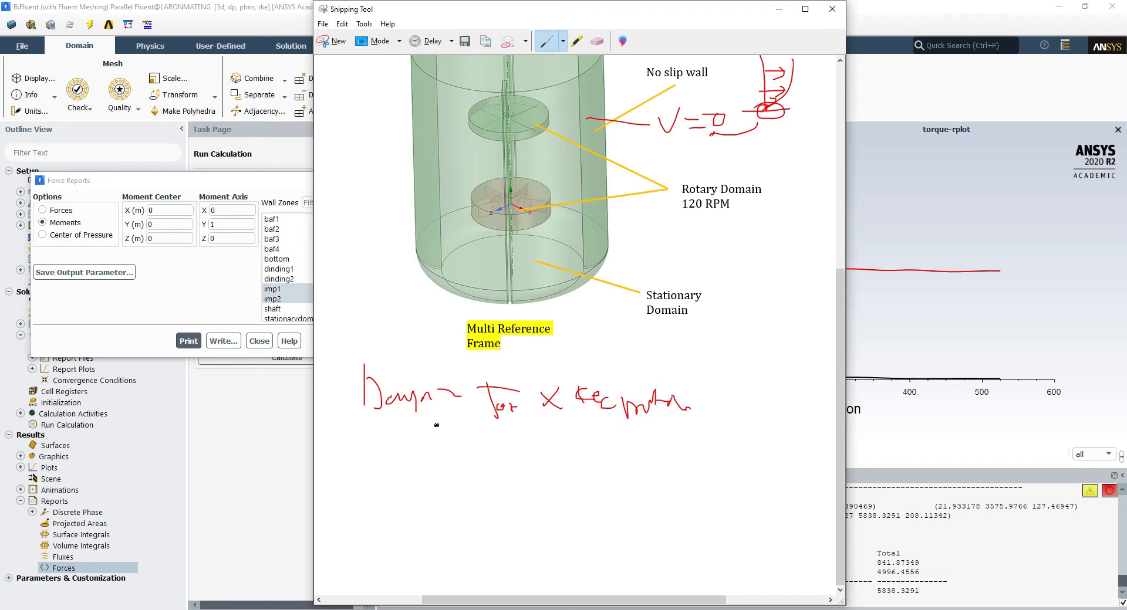
{"action": "left_click_drag", "start_coordinate": [548, 18], "coordinate": [340, 29]}
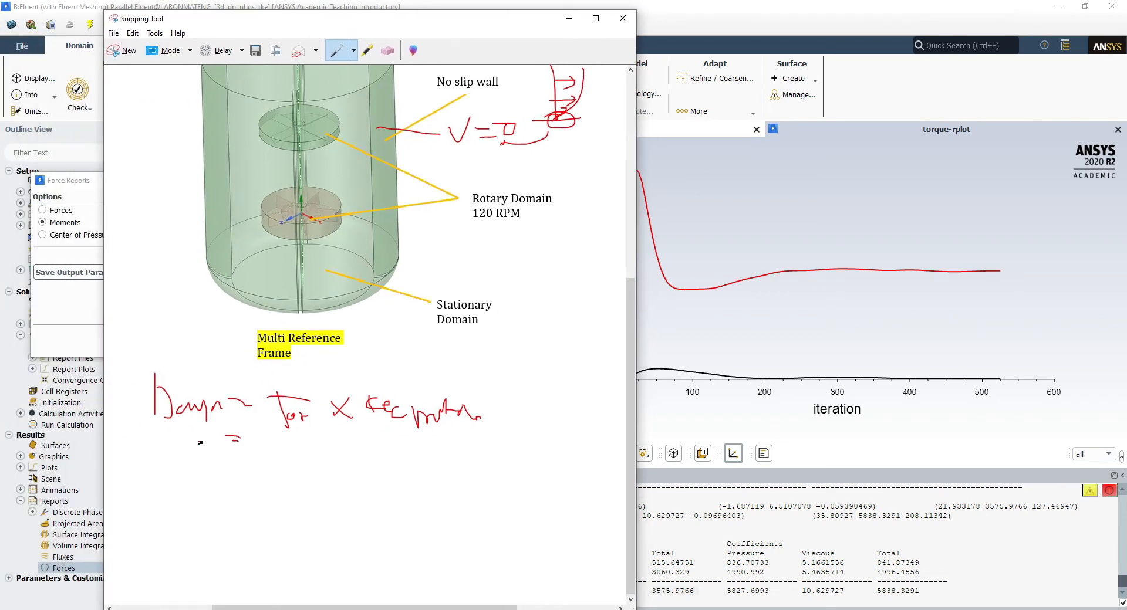
{"action": "mouse_move", "coordinate": [277, 435]}
{"action": "left_mouse_down"}
{"action": "mouse_move", "coordinate": [279, 448]}
{"action": "mouse_move", "coordinate": [303, 436]}
{"action": "mouse_move", "coordinate": [336, 451]}
{"action": "mouse_move", "coordinate": [370, 439]}
{"action": "left_mouse_up"}
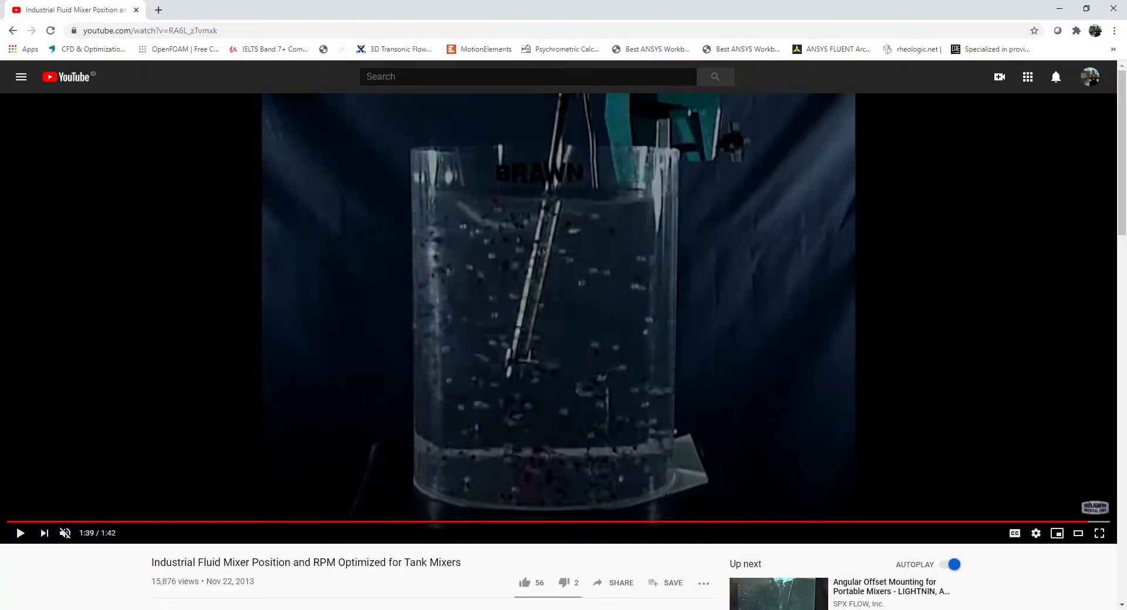
Search the web in Chrome for "rpm to rad/s" and convert 120 RPM to rad/sec on the convertunits.com page
{"action": "left_click", "coordinate": [158, 10]}
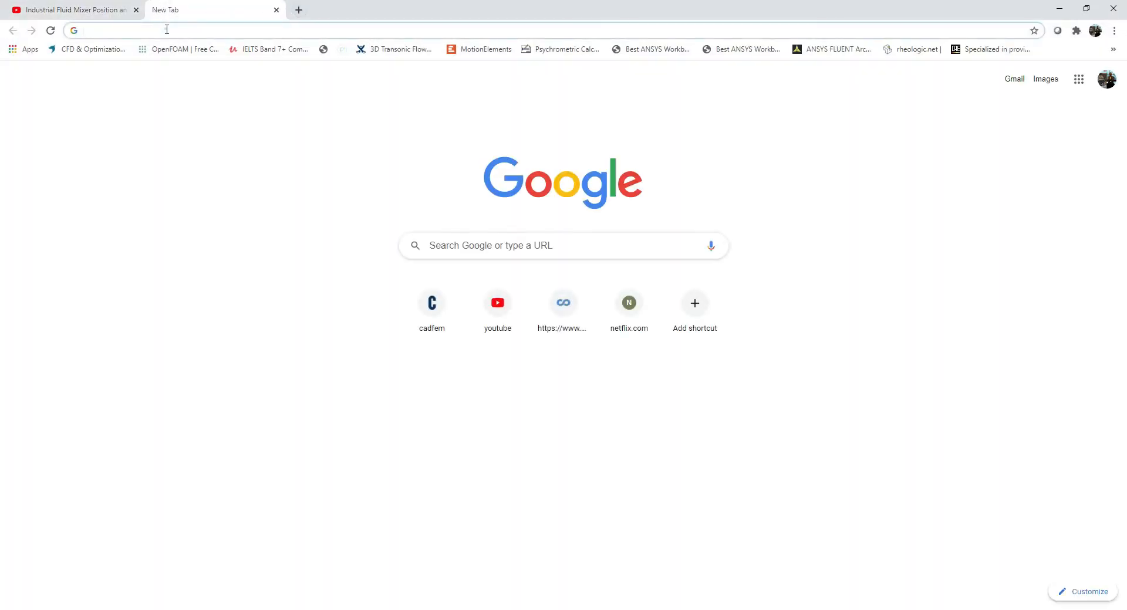
{"action": "left_click", "coordinate": [165, 29]}
{"action": "type", "text": "rpm to rad/s"}
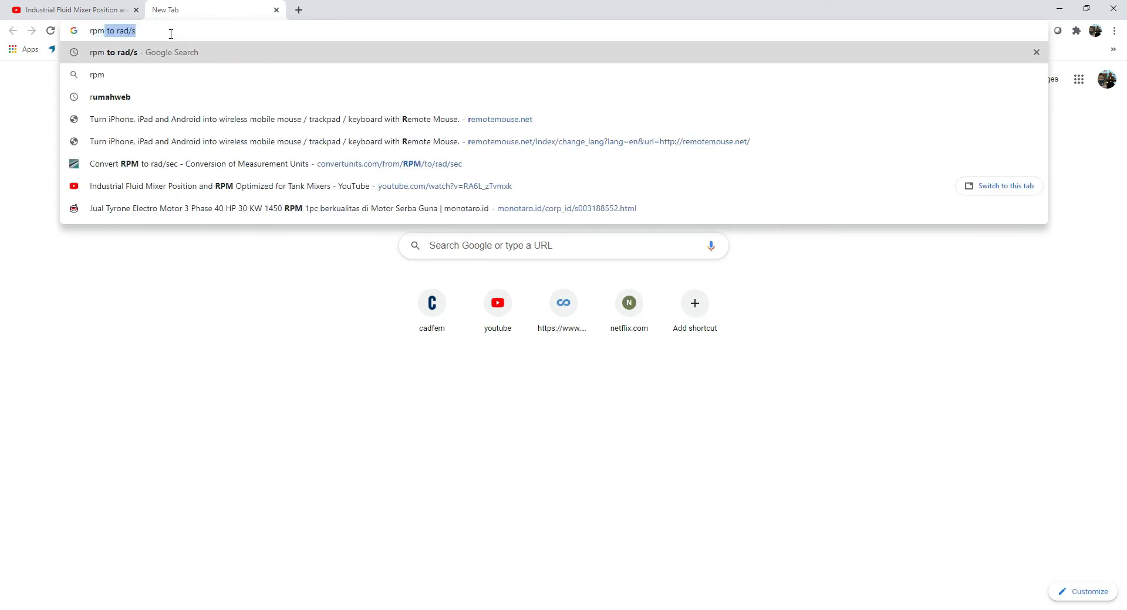
{"action": "left_click", "coordinate": [199, 51]}
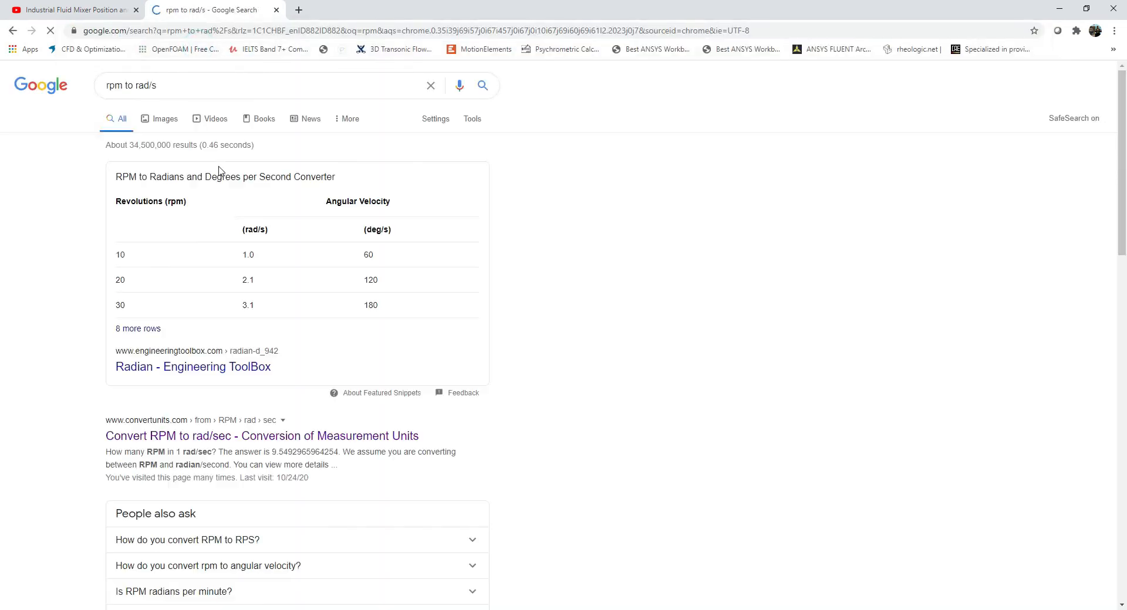
{"action": "left_click", "coordinate": [202, 441]}
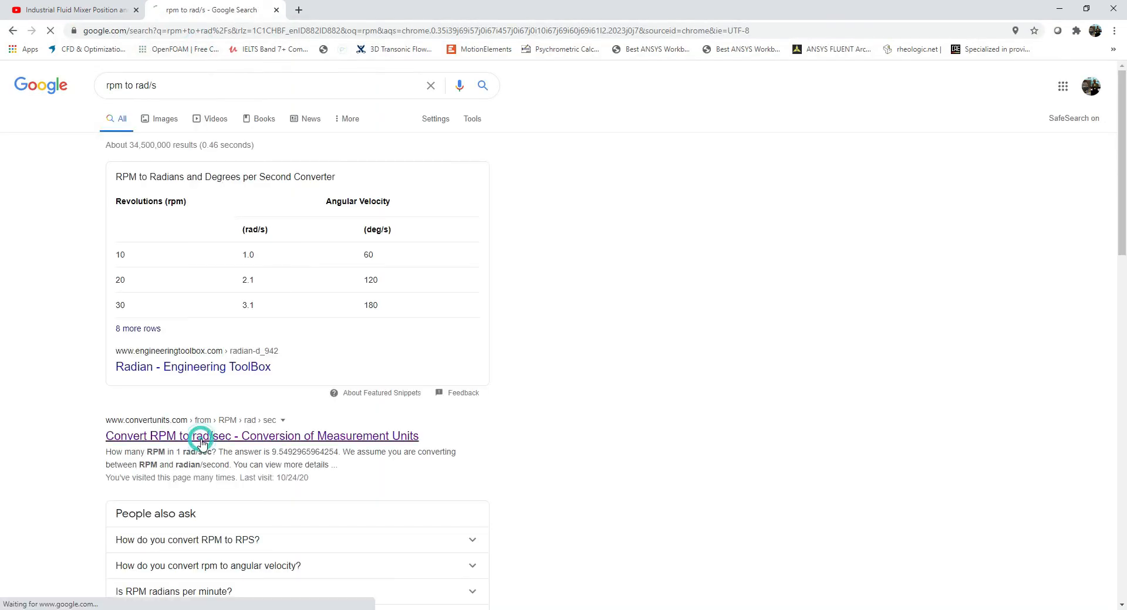
{"action": "left_click", "coordinate": [194, 241]}
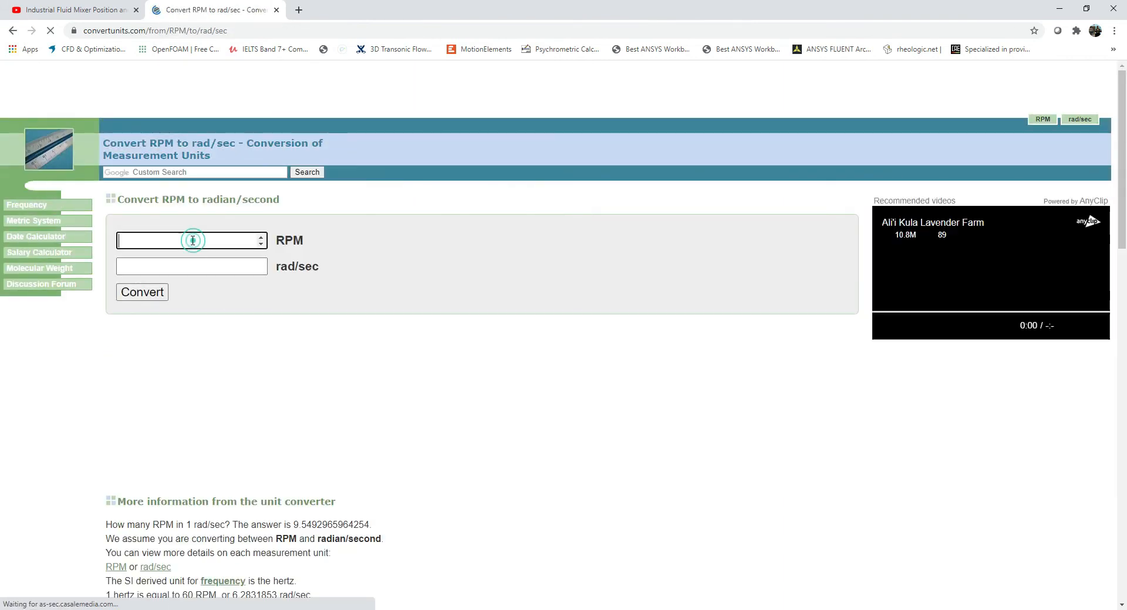
{"action": "type", "text": "120"}
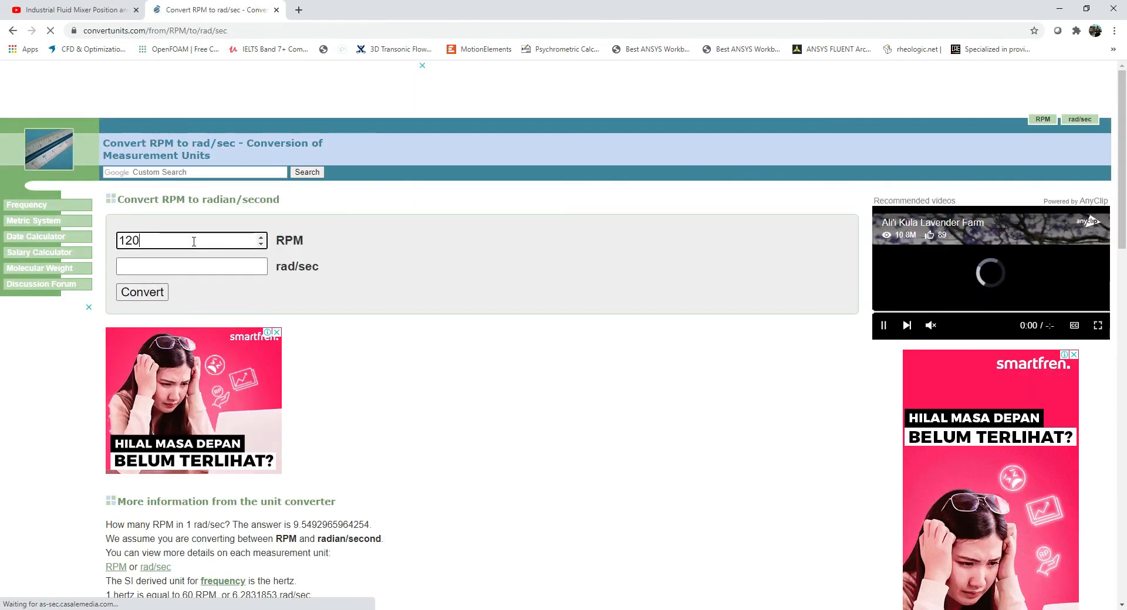
{"action": "key", "text": "Return"}
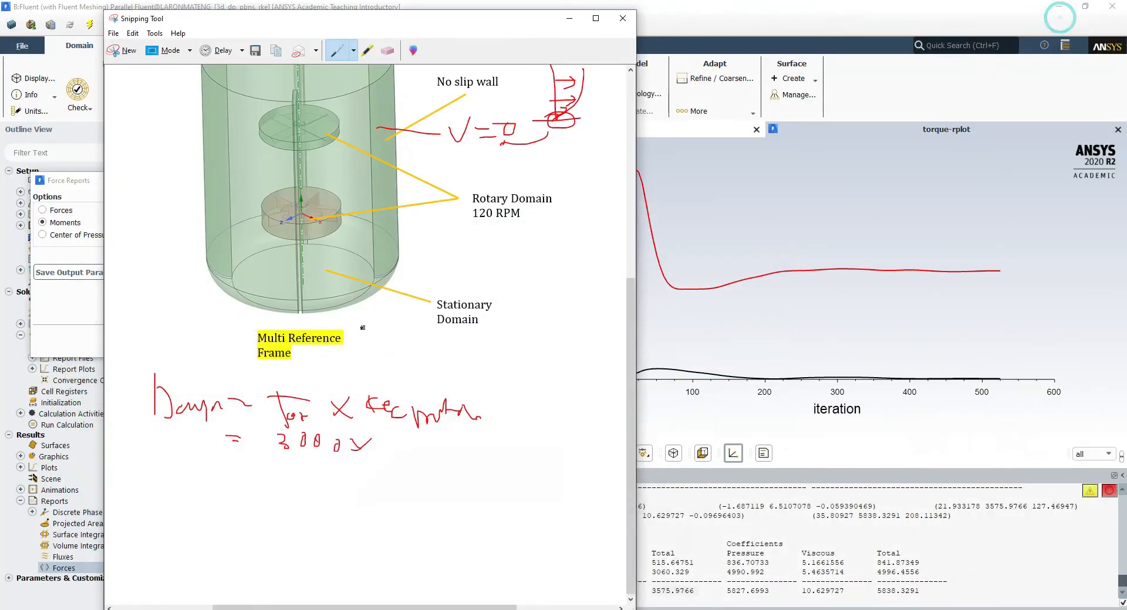
Complete the handwritten substitution in Snipping Tool with 12,5 and compute 3000 × 12.5 in Calculator
{"action": "mouse_move", "coordinate": [388, 437]}
{"action": "left_mouse_down"}
{"action": "mouse_move", "coordinate": [399, 447]}
{"action": "mouse_move", "coordinate": [428, 434]}
{"action": "mouse_move", "coordinate": [457, 439]}
{"action": "left_mouse_up"}
{"action": "left_click_drag", "start_coordinate": [243, 471], "coordinate": [265, 479]}
{"action": "left_click", "coordinate": [405, 609]}
{"action": "left_click", "coordinate": [737, 231]}
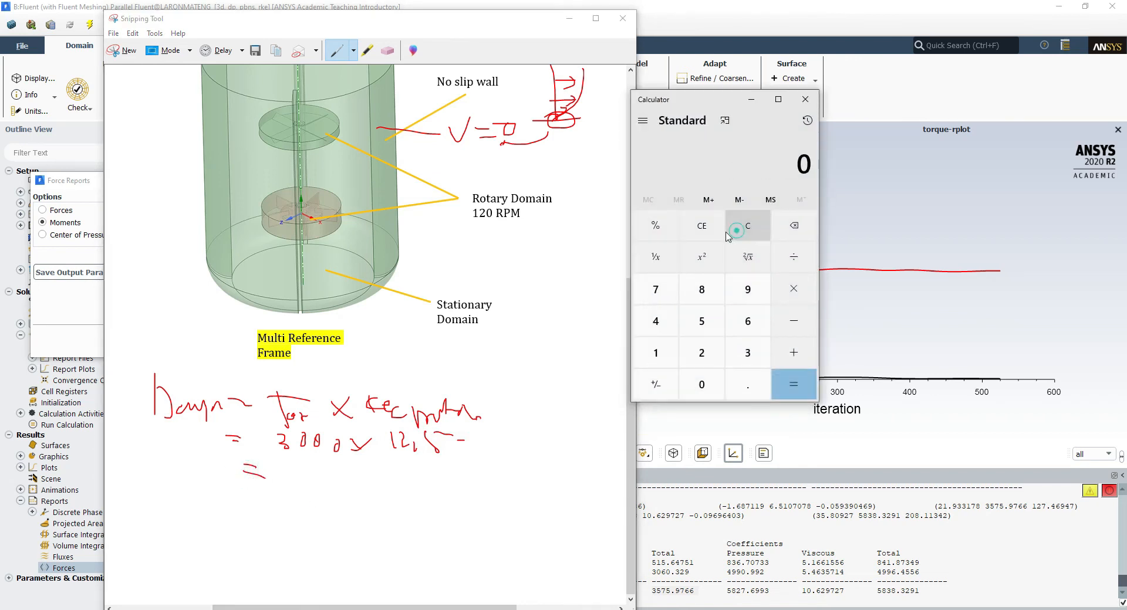
{"action": "left_click", "coordinate": [747, 353]}
{"action": "left_click", "coordinate": [700, 383]}
{"action": "left_click", "coordinate": [699, 384]}
{"action": "left_click", "coordinate": [699, 384]}
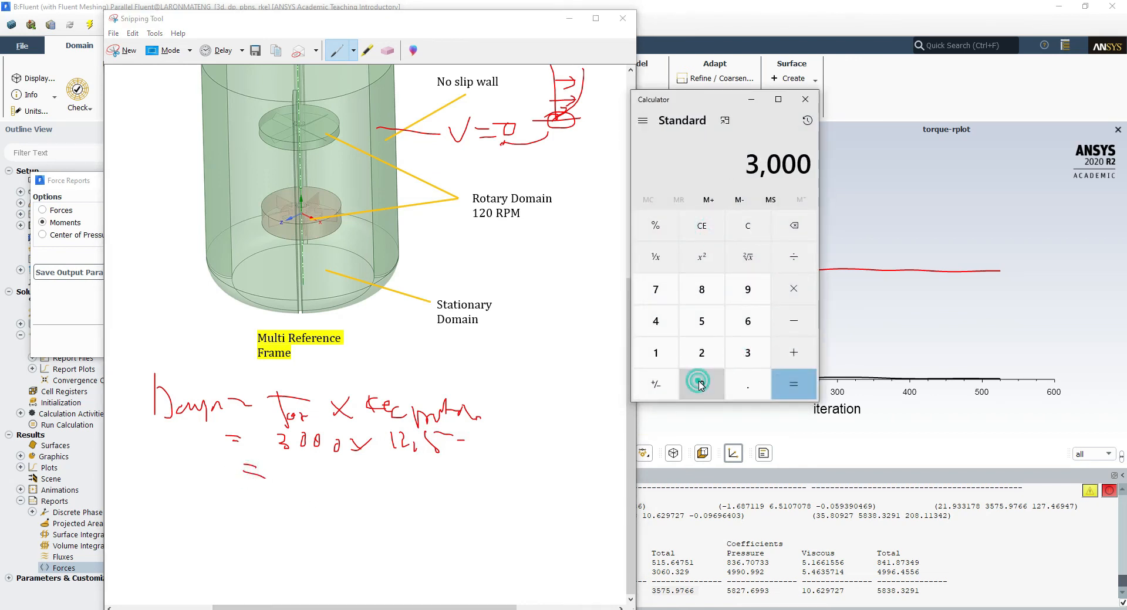
{"action": "left_click", "coordinate": [793, 289]}
{"action": "left_click", "coordinate": [656, 351]}
{"action": "left_click", "coordinate": [702, 351]}
{"action": "left_click", "coordinate": [744, 382]}
{"action": "left_click", "coordinate": [702, 321]}
{"action": "left_click", "coordinate": [793, 384]}
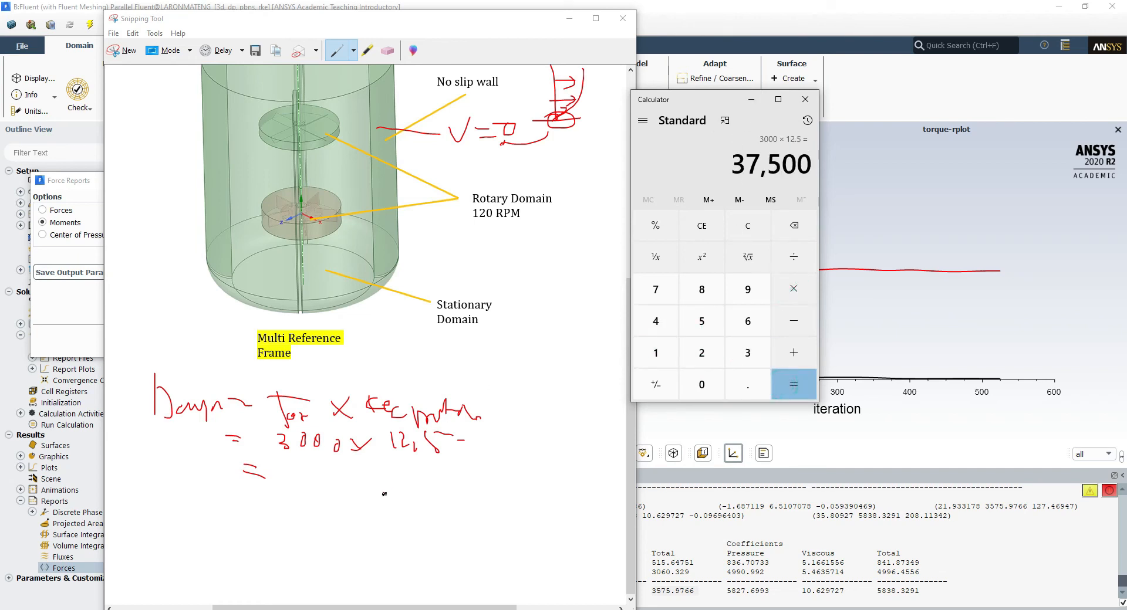
Handwrite the result 37,5 kW under the power formula in Snipping Tool
{"action": "left_click", "coordinate": [292, 467]}
{"action": "mouse_move", "coordinate": [282, 467]}
{"action": "left_mouse_down"}
{"action": "mouse_move", "coordinate": [290, 485]}
{"action": "mouse_move", "coordinate": [315, 475]}
{"action": "mouse_move", "coordinate": [317, 494]}
{"action": "mouse_move", "coordinate": [374, 487]}
{"action": "left_mouse_up"}
{"action": "mouse_move", "coordinate": [389, 469]}
{"action": "left_mouse_down"}
{"action": "mouse_move", "coordinate": [389, 484]}
{"action": "mouse_move", "coordinate": [421, 457]}
{"action": "left_mouse_up"}
{"action": "left_click", "coordinate": [435, 468]}
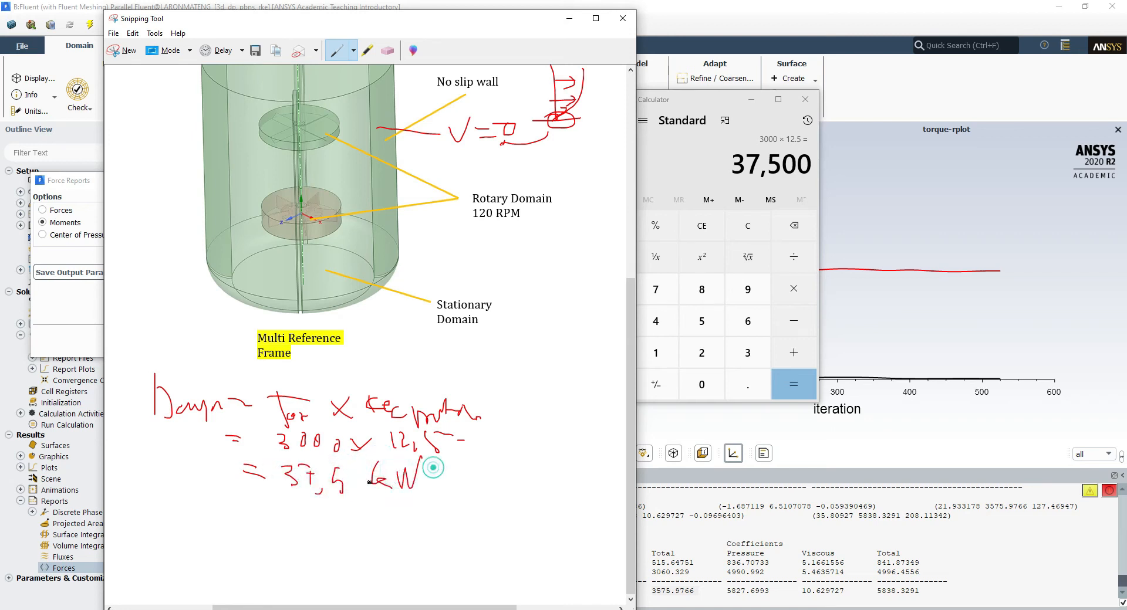
Circle the power term in the formula and handwrite the second impeller's power line as D = 500 × 12,5 =
{"action": "mouse_move", "coordinate": [213, 382]}
{"action": "left_mouse_down"}
{"action": "mouse_move", "coordinate": [157, 383]}
{"action": "mouse_move", "coordinate": [200, 420]}
{"action": "mouse_move", "coordinate": [167, 376]}
{"action": "left_mouse_up"}
{"action": "left_click_drag", "start_coordinate": [176, 497], "coordinate": [174, 545]}
{"action": "mouse_move", "coordinate": [175, 496]}
{"action": "left_mouse_down"}
{"action": "mouse_move", "coordinate": [195, 517]}
{"action": "mouse_move", "coordinate": [172, 543]}
{"action": "mouse_move", "coordinate": [210, 546]}
{"action": "mouse_move", "coordinate": [247, 524]}
{"action": "left_mouse_up"}
{"action": "left_click_drag", "start_coordinate": [235, 530], "coordinate": [247, 528]}
{"action": "left_click_drag", "start_coordinate": [224, 406], "coordinate": [240, 407]}
{"action": "mouse_move", "coordinate": [203, 535]}
{"action": "left_mouse_down"}
{"action": "mouse_move", "coordinate": [206, 555]}
{"action": "mouse_move", "coordinate": [204, 539]}
{"action": "left_mouse_up"}
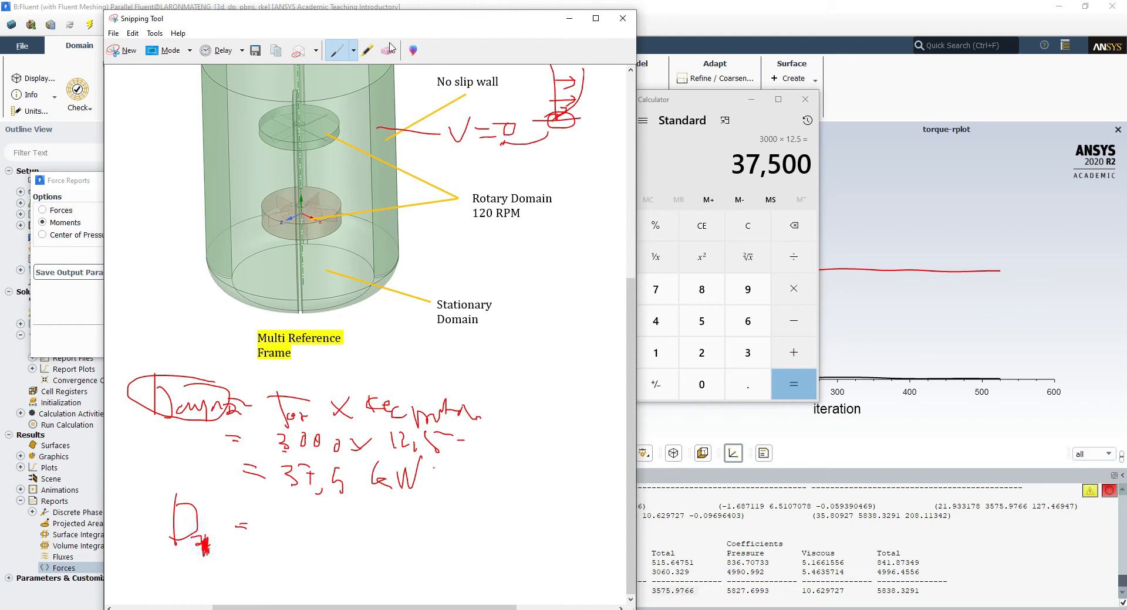
{"action": "left_click_drag", "start_coordinate": [422, 28], "coordinate": [447, 48]}
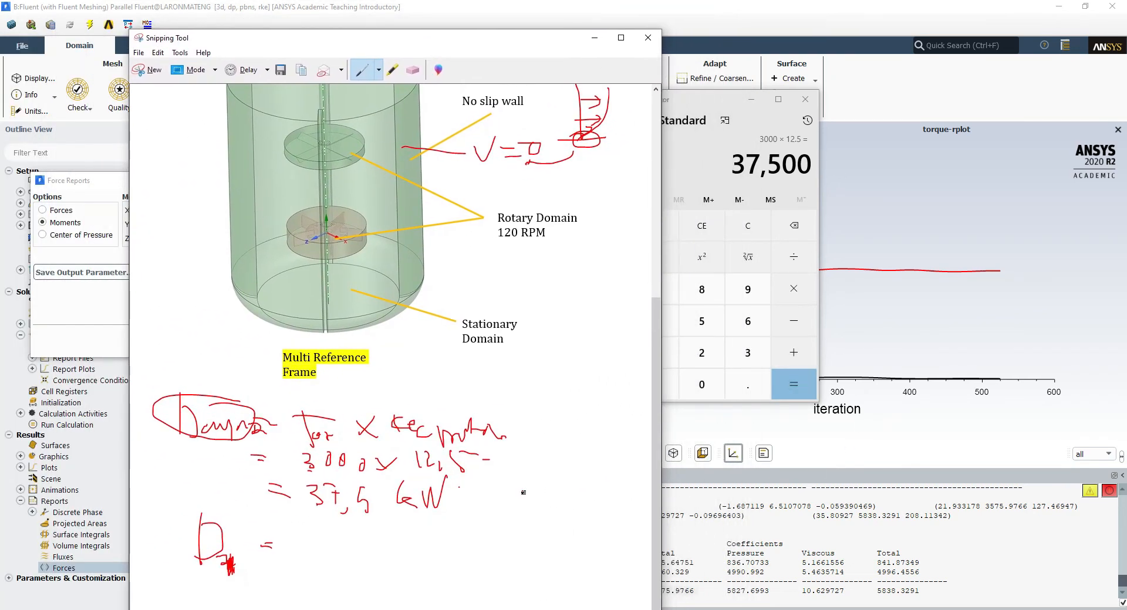
{"action": "mouse_move", "coordinate": [312, 530]}
{"action": "left_mouse_down"}
{"action": "mouse_move", "coordinate": [301, 558]}
{"action": "mouse_move", "coordinate": [395, 561]}
{"action": "left_mouse_up"}
{"action": "mouse_move", "coordinate": [395, 546]}
{"action": "left_mouse_down"}
{"action": "mouse_move", "coordinate": [379, 563]}
{"action": "mouse_move", "coordinate": [414, 570]}
{"action": "mouse_move", "coordinate": [425, 551]}
{"action": "mouse_move", "coordinate": [424, 580]}
{"action": "mouse_move", "coordinate": [439, 555]}
{"action": "mouse_move", "coordinate": [500, 544]}
{"action": "left_mouse_up"}
{"action": "left_click_drag", "start_coordinate": [478, 552], "coordinate": [502, 552]}
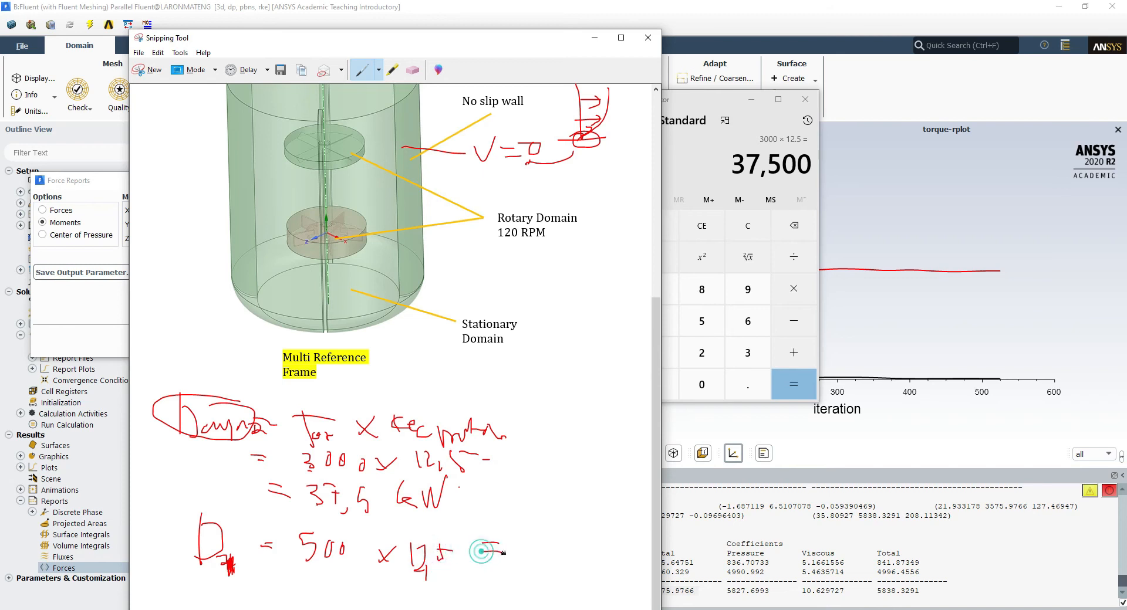
Clear Calculator and compute 500 × 12.5
{"action": "left_click", "coordinate": [735, 146]}
{"action": "left_click", "coordinate": [701, 256]}
{"action": "left_click", "coordinate": [711, 230]}
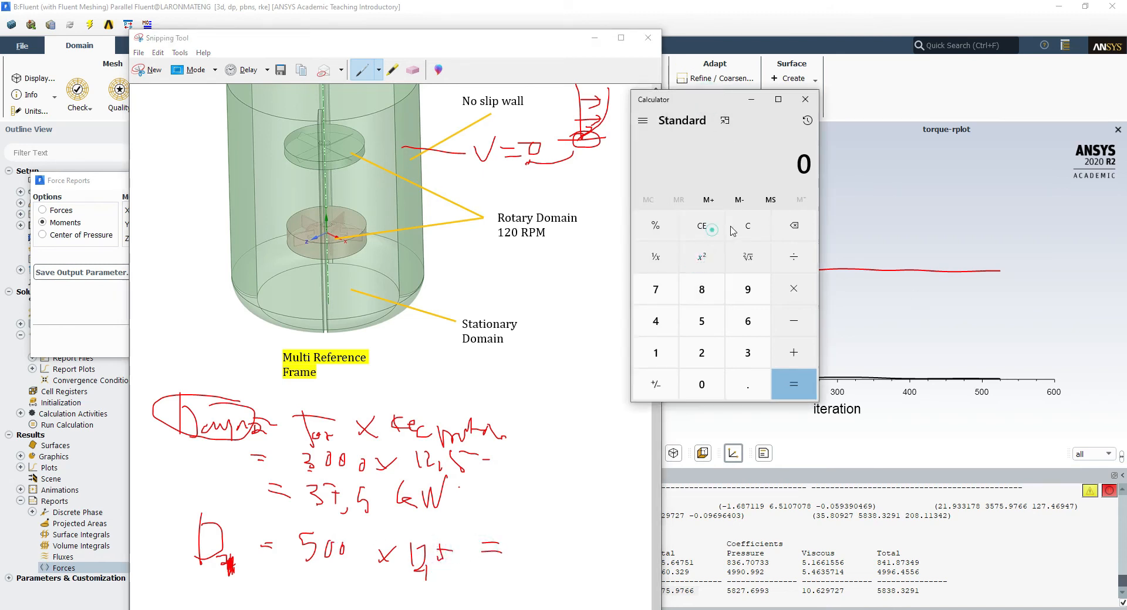
{"action": "left_click", "coordinate": [702, 321]}
{"action": "left_click", "coordinate": [702, 384]}
{"action": "left_click", "coordinate": [701, 384]}
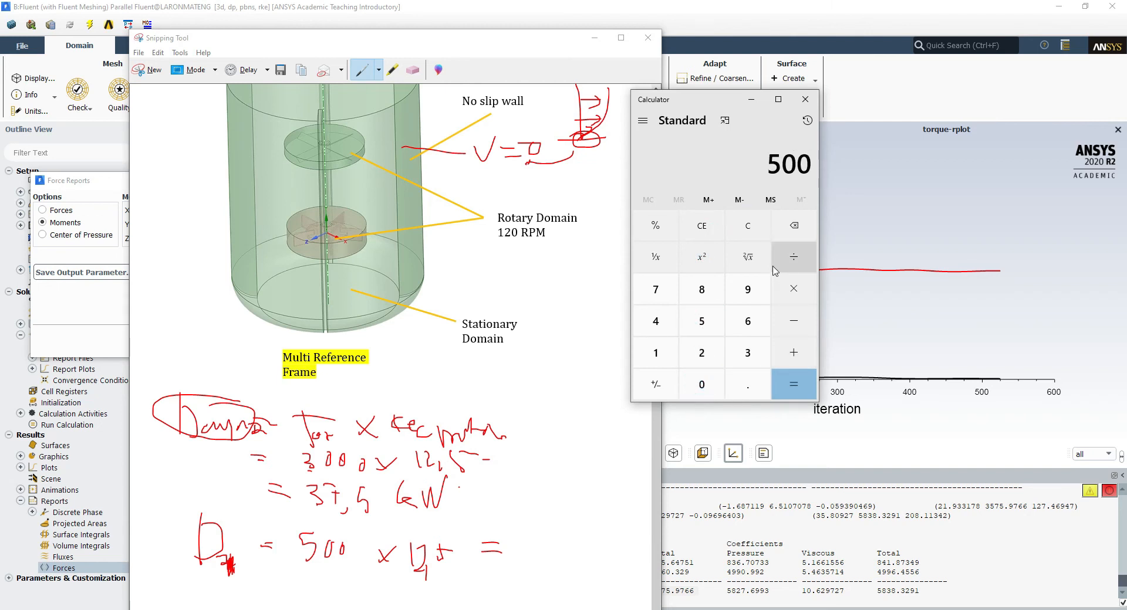
{"action": "left_click", "coordinate": [793, 289]}
{"action": "left_click", "coordinate": [656, 353]}
{"action": "left_click", "coordinate": [701, 352]}
{"action": "left_click", "coordinate": [747, 385]}
{"action": "left_click", "coordinate": [701, 321]}
{"action": "left_click", "coordinate": [794, 385]}
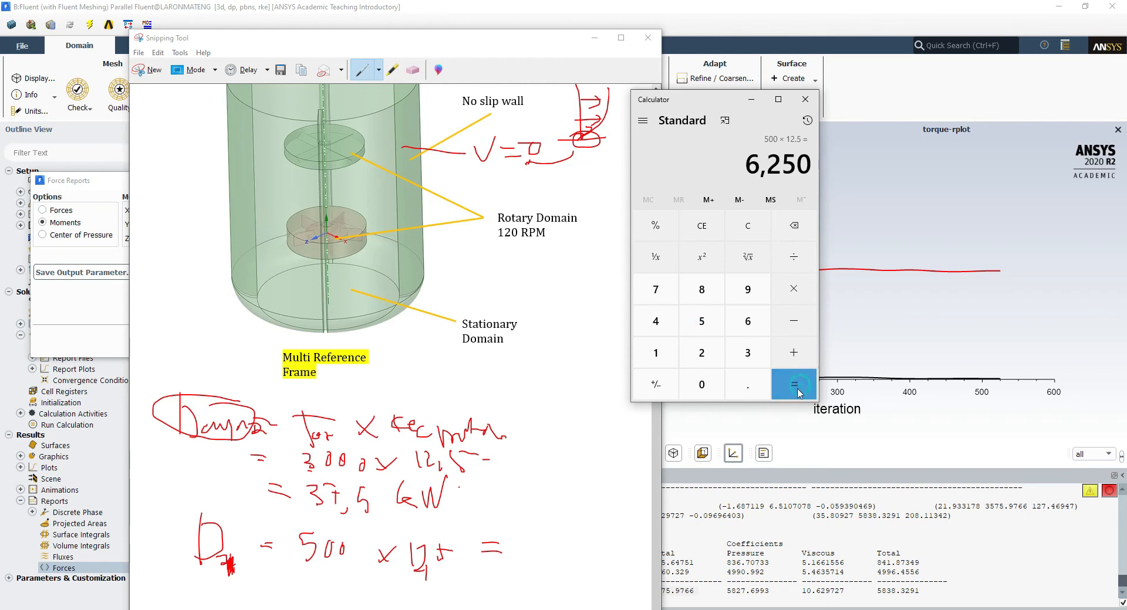
Handwrite 6,25 kW as the second power result in Snipping Tool and add a total power line of ≈ 40 kW
{"action": "left_click", "coordinate": [528, 539]}
{"action": "mouse_move", "coordinate": [531, 523]}
{"action": "left_mouse_down"}
{"action": "mouse_move", "coordinate": [523, 549]}
{"action": "mouse_move", "coordinate": [538, 570]}
{"action": "mouse_move", "coordinate": [587, 535]}
{"action": "mouse_move", "coordinate": [586, 550]}
{"action": "mouse_move", "coordinate": [598, 551]}
{"action": "mouse_move", "coordinate": [619, 521]}
{"action": "left_mouse_up"}
{"action": "left_click", "coordinate": [623, 503]}
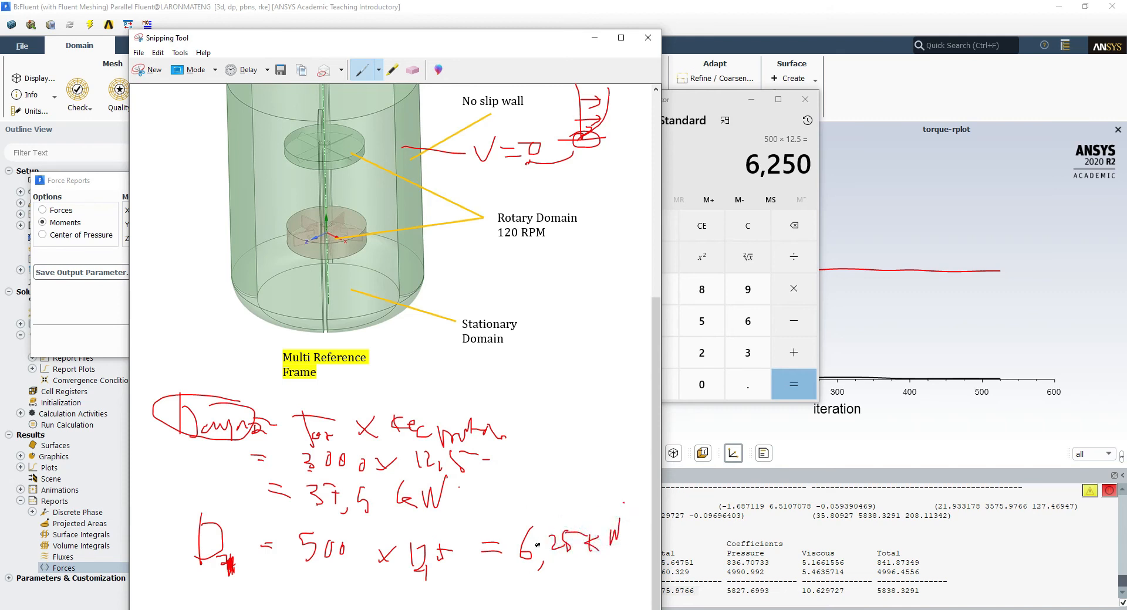
{"action": "mouse_move", "coordinate": [190, 586]}
{"action": "left_mouse_down"}
{"action": "mouse_move", "coordinate": [191, 609]}
{"action": "mouse_move", "coordinate": [247, 609]}
{"action": "left_mouse_up"}
{"action": "mouse_move", "coordinate": [258, 602]}
{"action": "left_mouse_down"}
{"action": "mouse_move", "coordinate": [322, 598]}
{"action": "mouse_move", "coordinate": [314, 609]}
{"action": "mouse_move", "coordinate": [281, 595]}
{"action": "mouse_move", "coordinate": [321, 590]}
{"action": "mouse_move", "coordinate": [354, 609]}
{"action": "mouse_move", "coordinate": [380, 593]}
{"action": "left_mouse_up"}
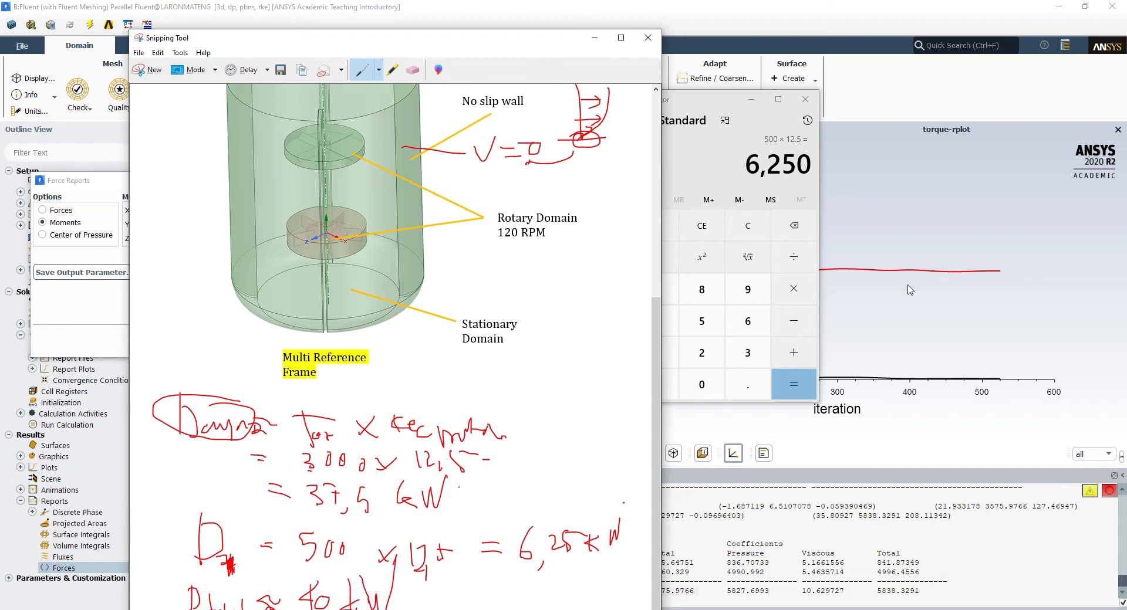
Minimize Snipping Tool and Calculator to return to Fluent, and move the Force Reports dialog clear of the outline tree
{"action": "left_click", "coordinate": [594, 38]}
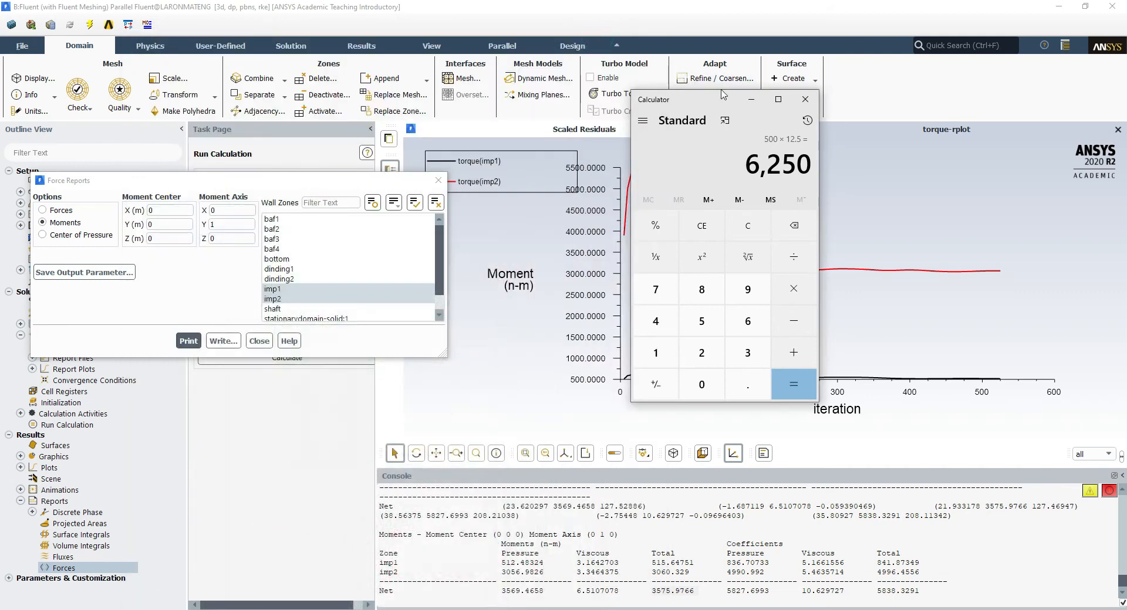
{"action": "left_click", "coordinate": [750, 100]}
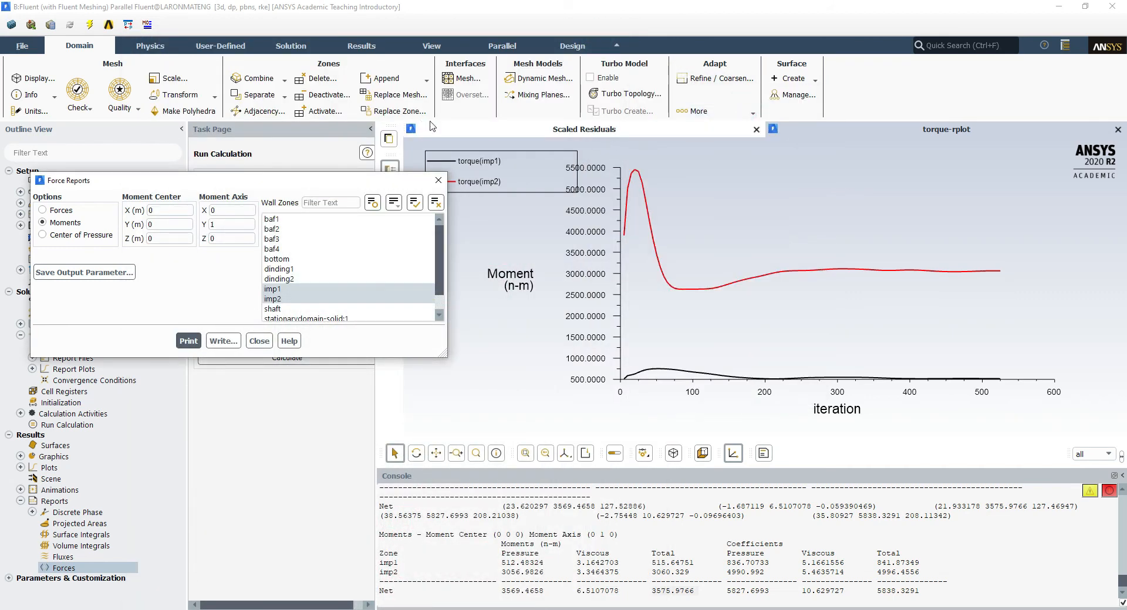
{"action": "left_click", "coordinate": [388, 299]}
{"action": "left_click_drag", "start_coordinate": [247, 187], "coordinate": [410, 290]}
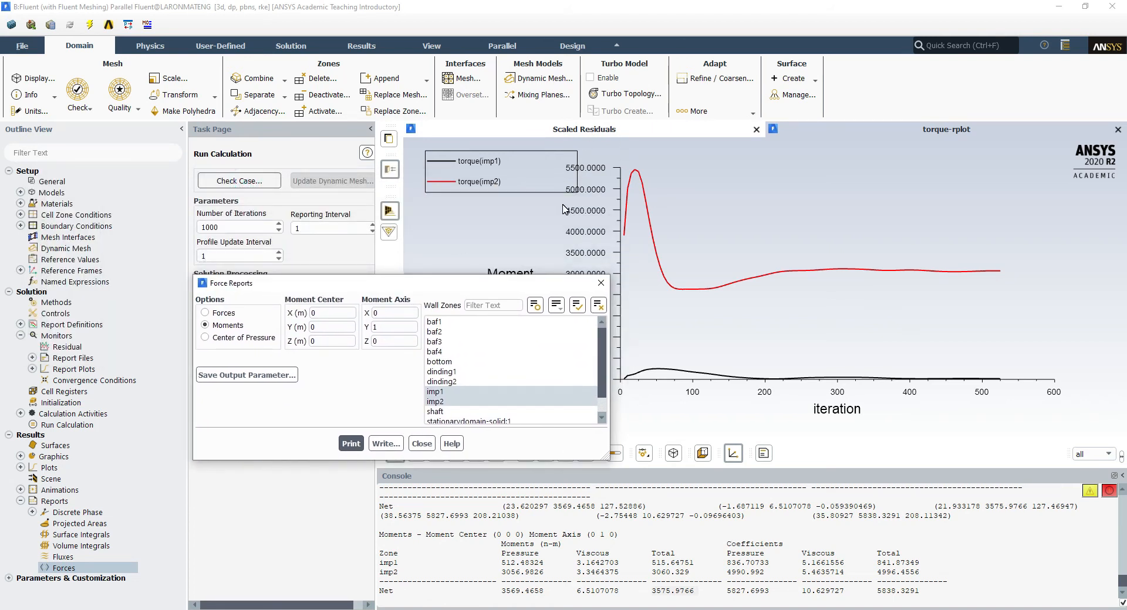
Bring back the Snipping Tool notes, circle the 40 kW total, and return to Fluent with both helper windows minimized
{"action": "left_click", "coordinate": [426, 609]}
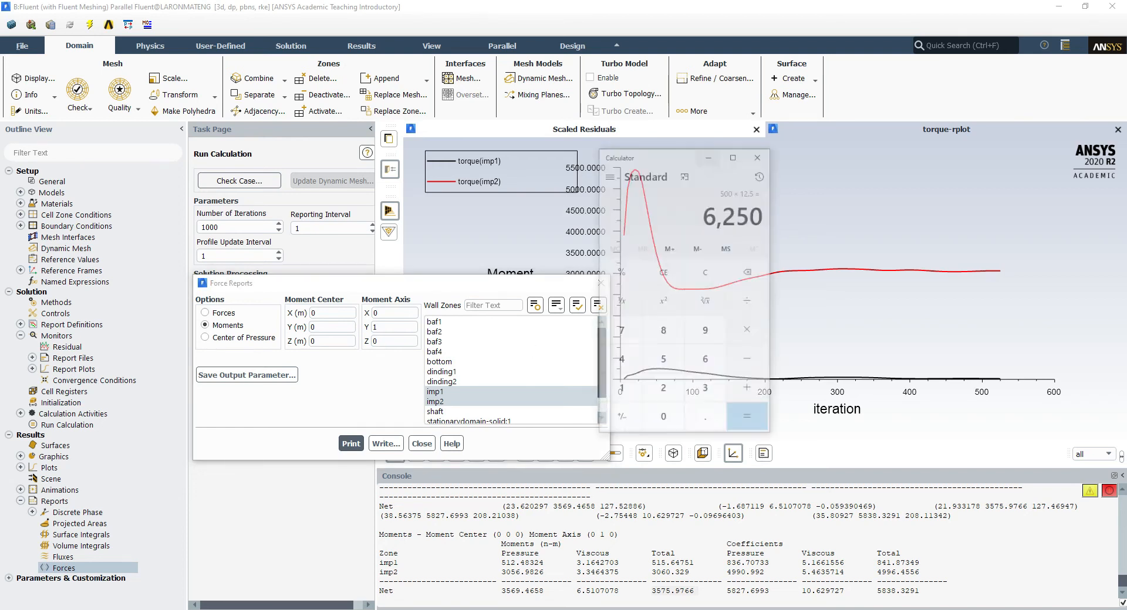
{"action": "left_click", "coordinate": [427, 609]}
{"action": "scroll", "coordinate": [427, 527], "scroll_direction": "down", "scroll_amount": 3}
{"action": "scroll", "coordinate": [426, 527], "scroll_direction": "down", "scroll_amount": 1}
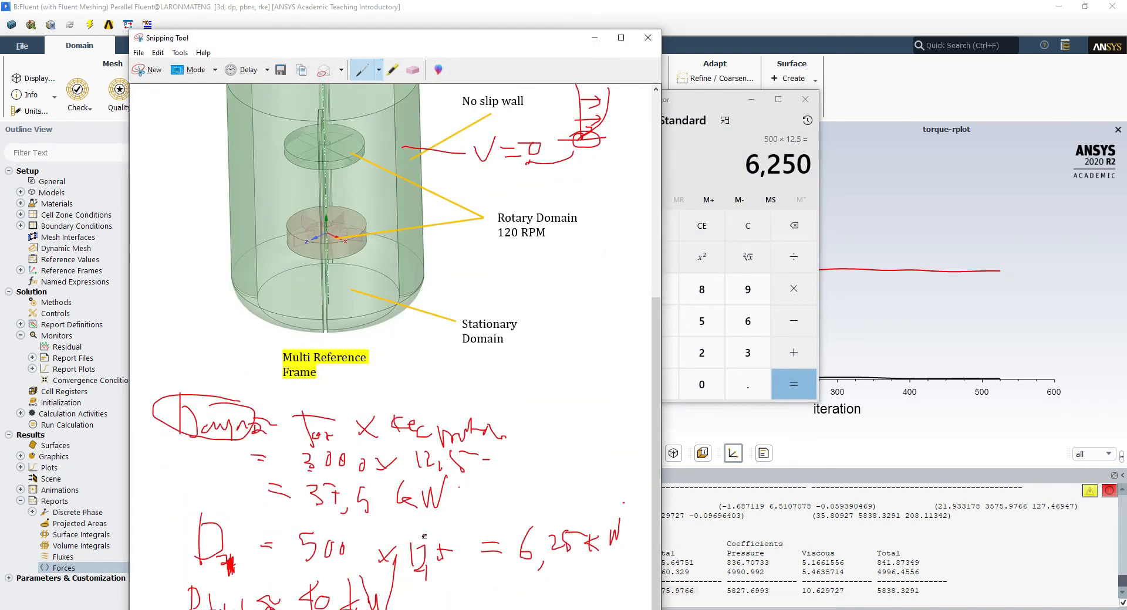
{"action": "mouse_move", "coordinate": [423, 583]}
{"action": "left_mouse_down"}
{"action": "mouse_move", "coordinate": [338, 547]}
{"action": "mouse_move", "coordinate": [292, 607]}
{"action": "left_mouse_up"}
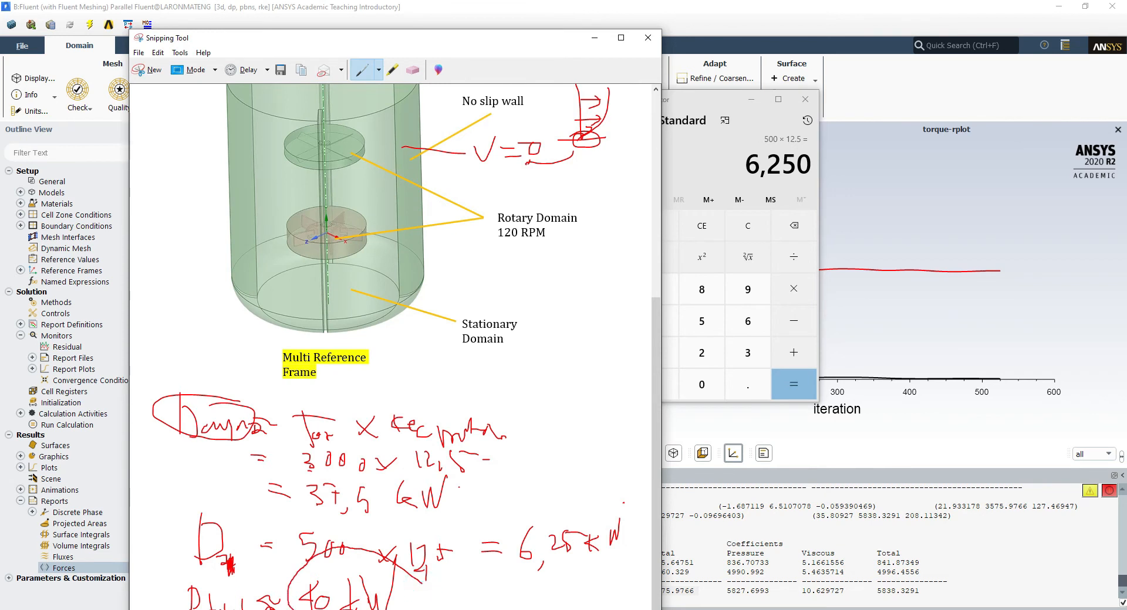
{"action": "left_click_drag", "start_coordinate": [450, 582], "coordinate": [410, 566]}
{"action": "left_click", "coordinate": [594, 37]}
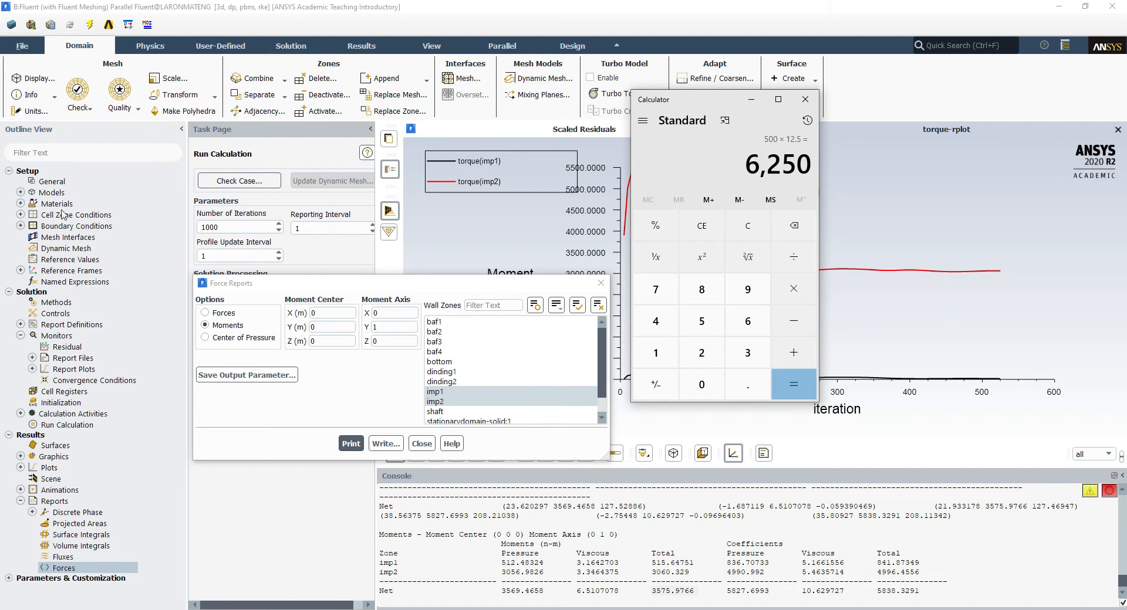
{"action": "left_click", "coordinate": [753, 99]}
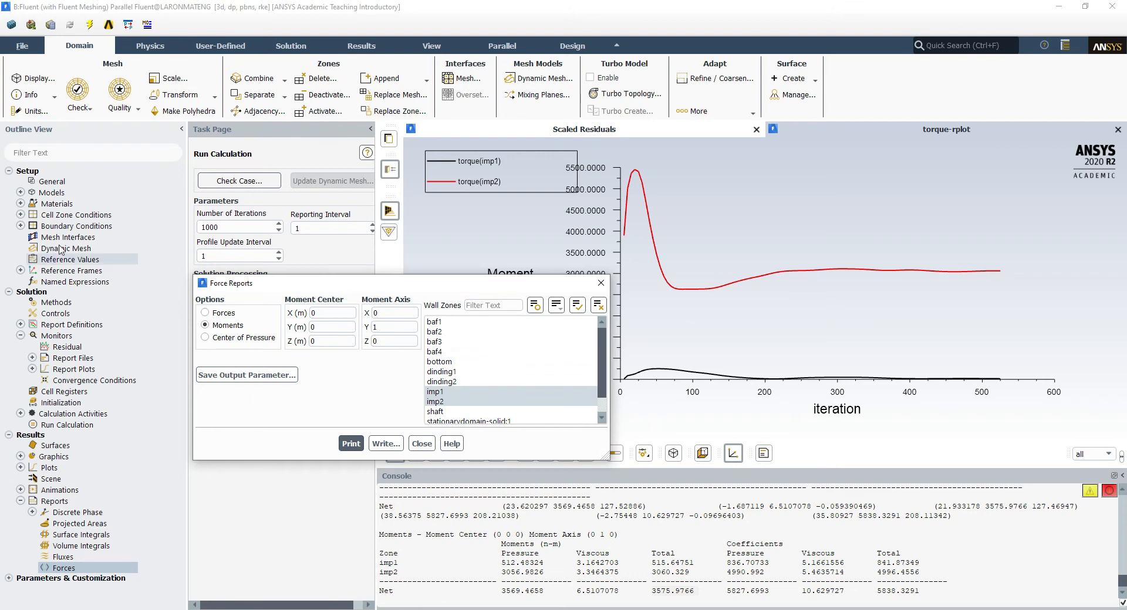
Reopen the Snipping Tool notes, circle the torque term, draw an upward arrow beside the second power line, and return to Fluent
{"action": "left_click", "coordinate": [335, 609]}
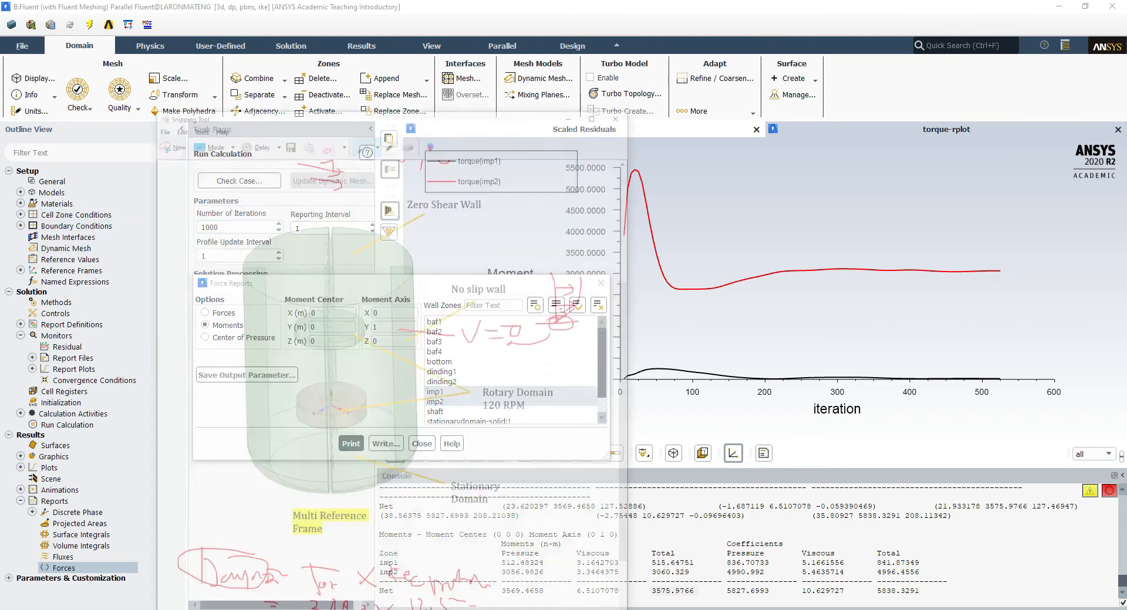
{"action": "scroll", "coordinate": [333, 542], "scroll_direction": "down", "scroll_amount": 5}
{"action": "left_click_drag", "start_coordinate": [322, 400], "coordinate": [338, 402]}
{"action": "left_click_drag", "start_coordinate": [156, 536], "coordinate": [166, 522]}
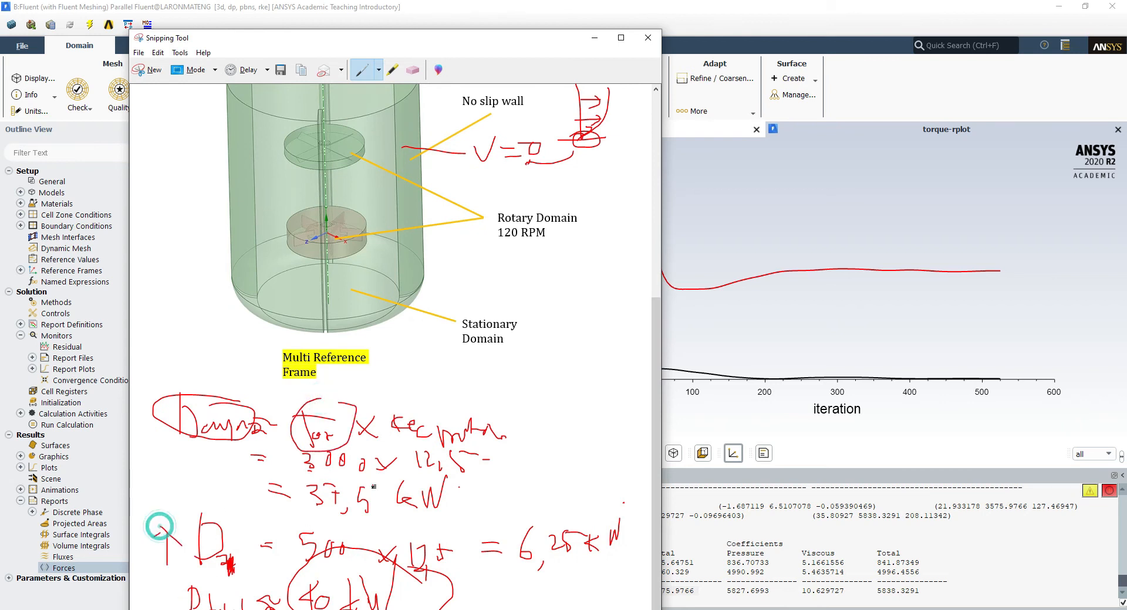
{"action": "left_click", "coordinate": [594, 38]}
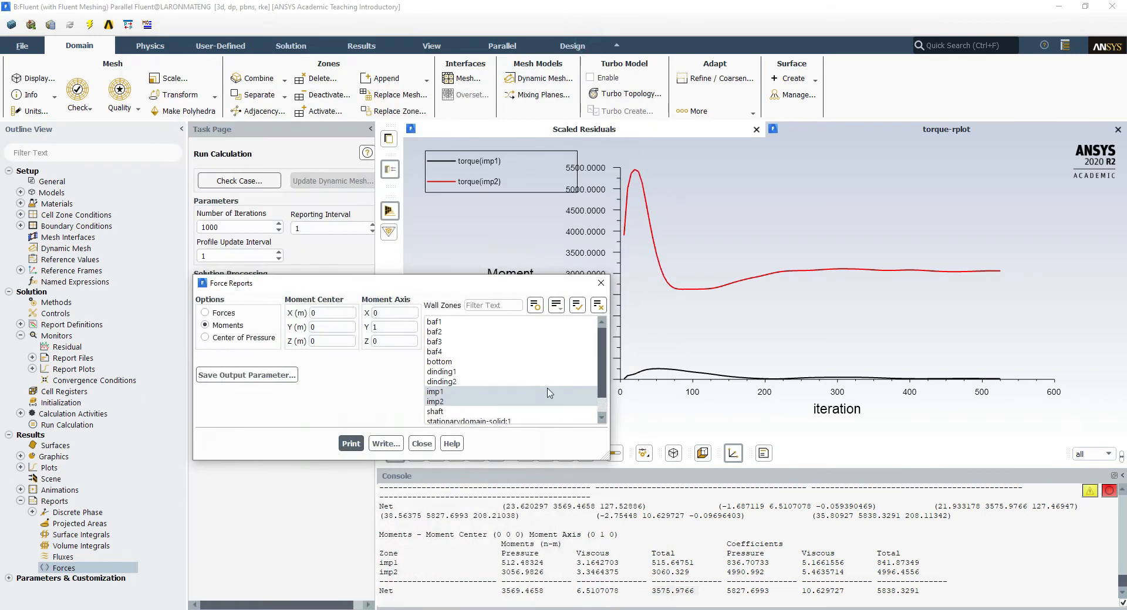
Close the Force Reports dialog and exit the Fluent session to return to the Workbench project schematic
{"action": "left_click", "coordinate": [601, 283]}
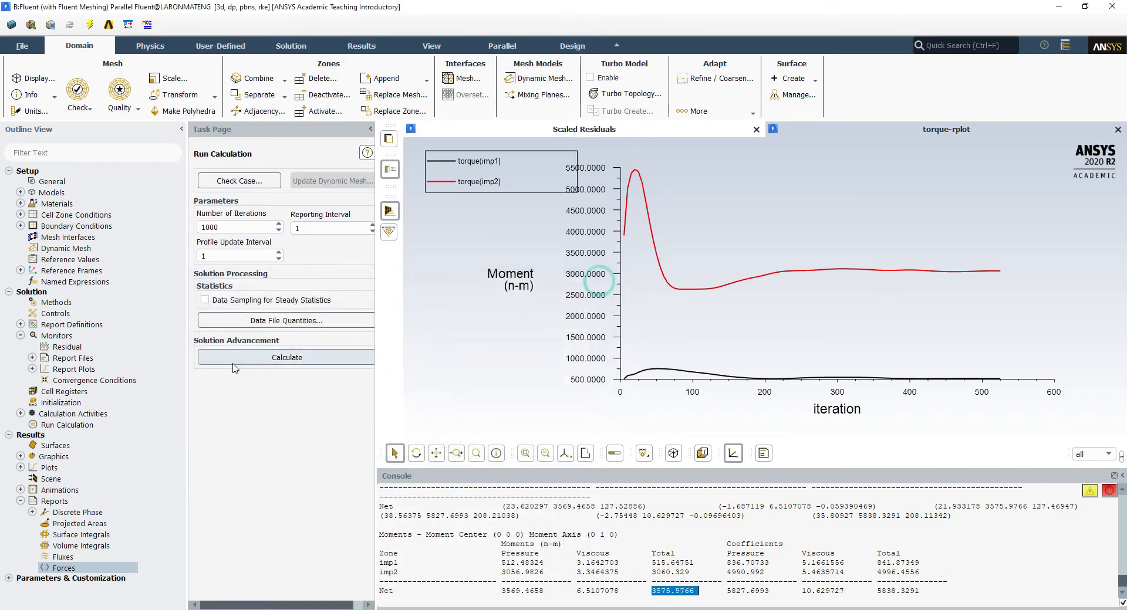
{"action": "left_click", "coordinate": [8, 579]}
{"action": "scroll", "coordinate": [82, 536], "scroll_direction": "down", "scroll_amount": 1}
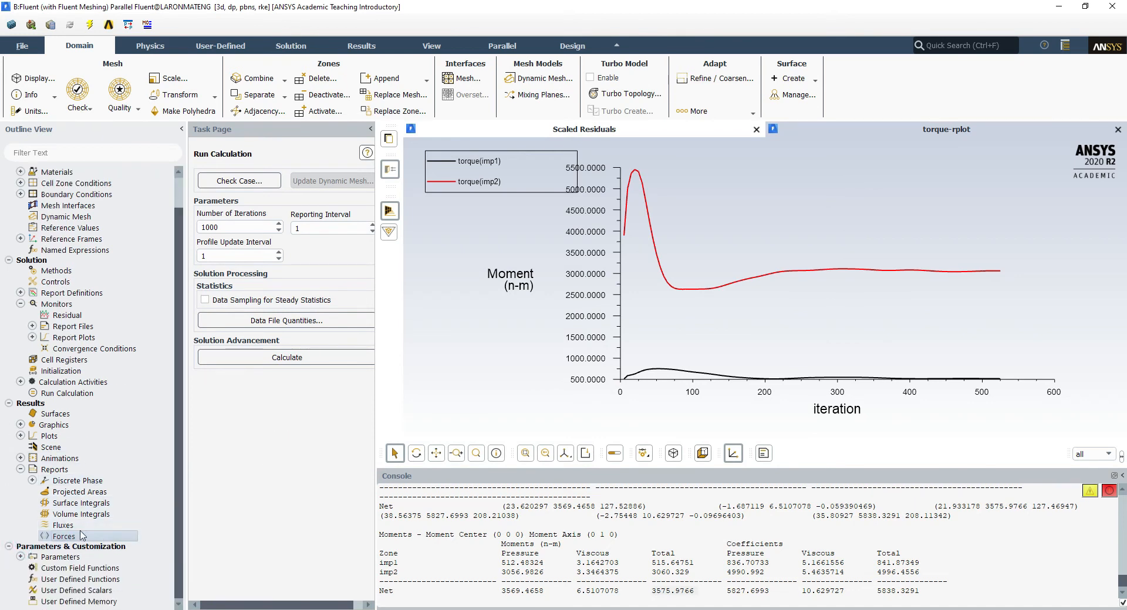
{"action": "left_click", "coordinate": [1111, 7]}
{"action": "left_click", "coordinate": [562, 327]}
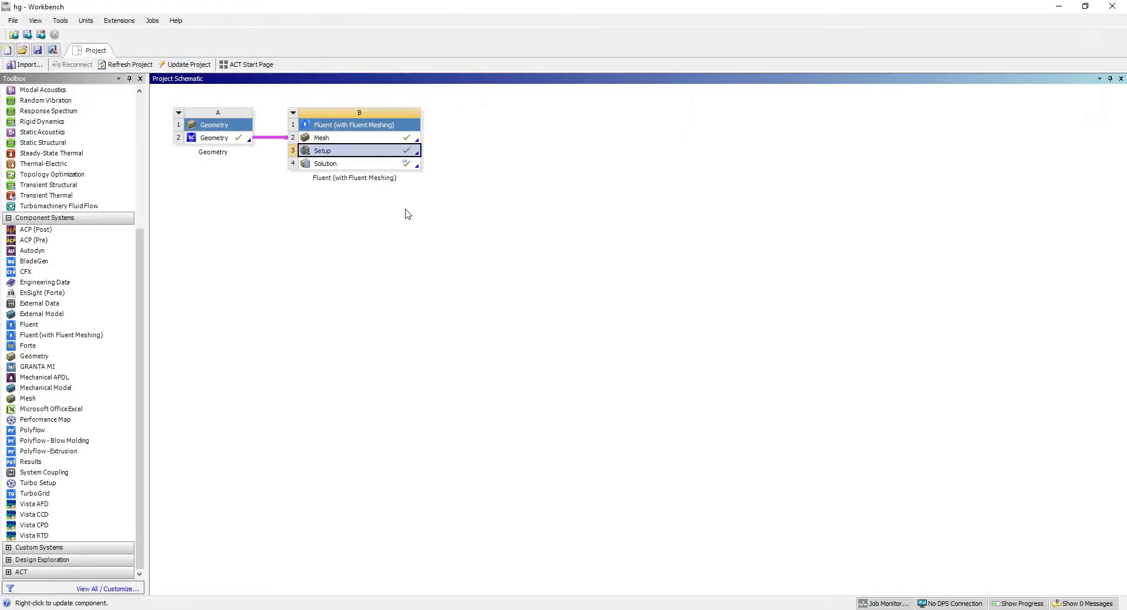
{"action": "left_click", "coordinate": [366, 256]}
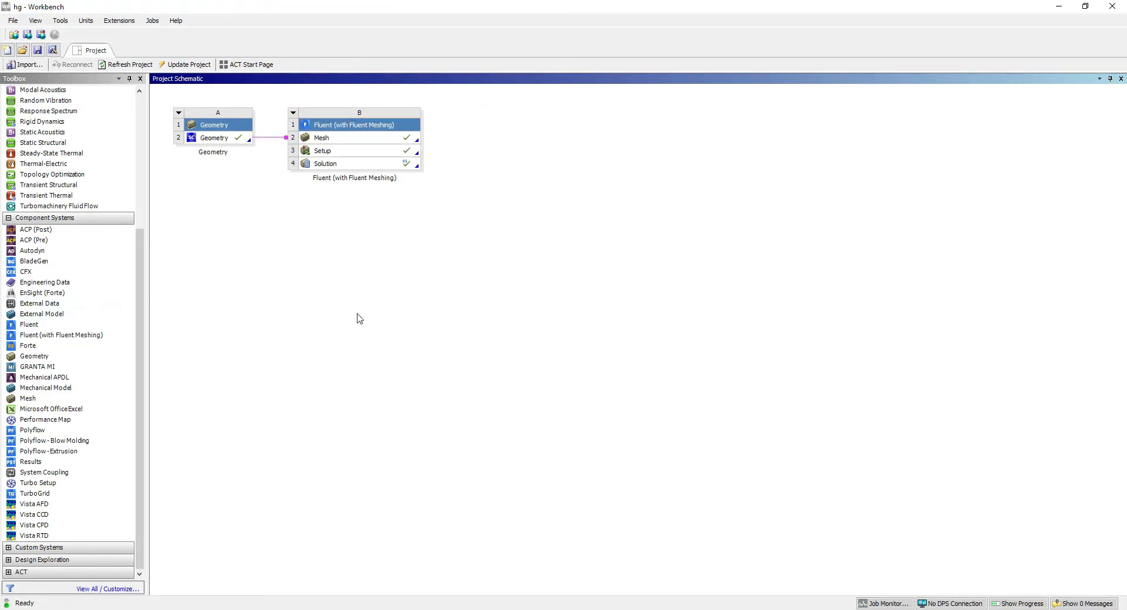
Switch to the SimulasiMixing PowerPoint presentation, examine the steady and transient Setup slides and the Solution slide, and return to Workbench
{"action": "key", "text": "alt+Tab"}
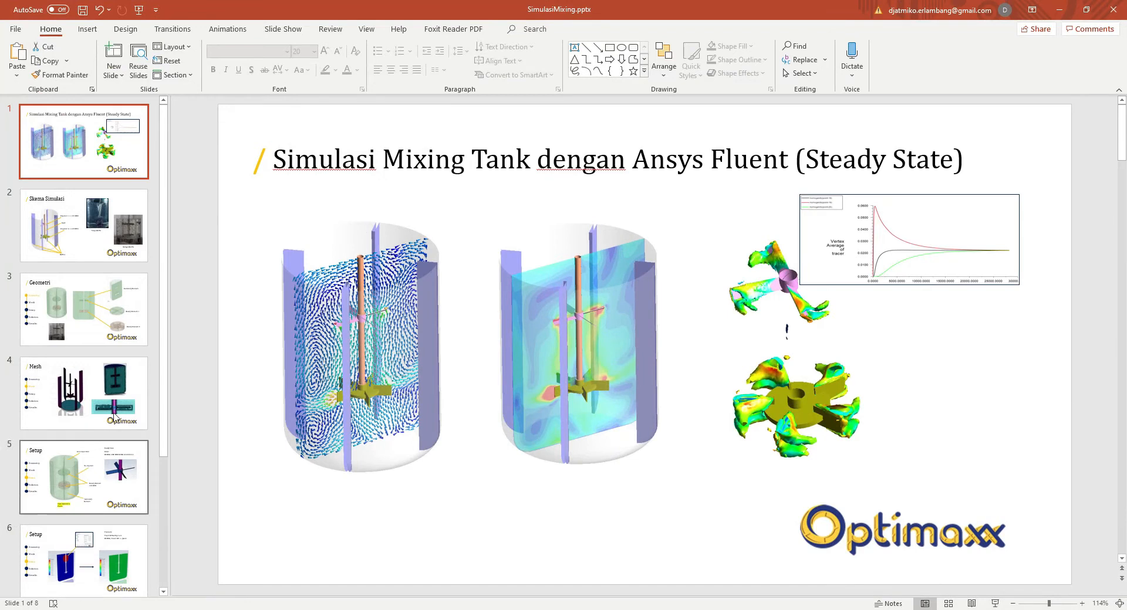
{"action": "left_click", "coordinate": [96, 339]}
{"action": "left_click", "coordinate": [108, 382]}
{"action": "left_click", "coordinate": [106, 337]}
{"action": "left_click", "coordinate": [105, 392]}
{"action": "left_click", "coordinate": [114, 477]}
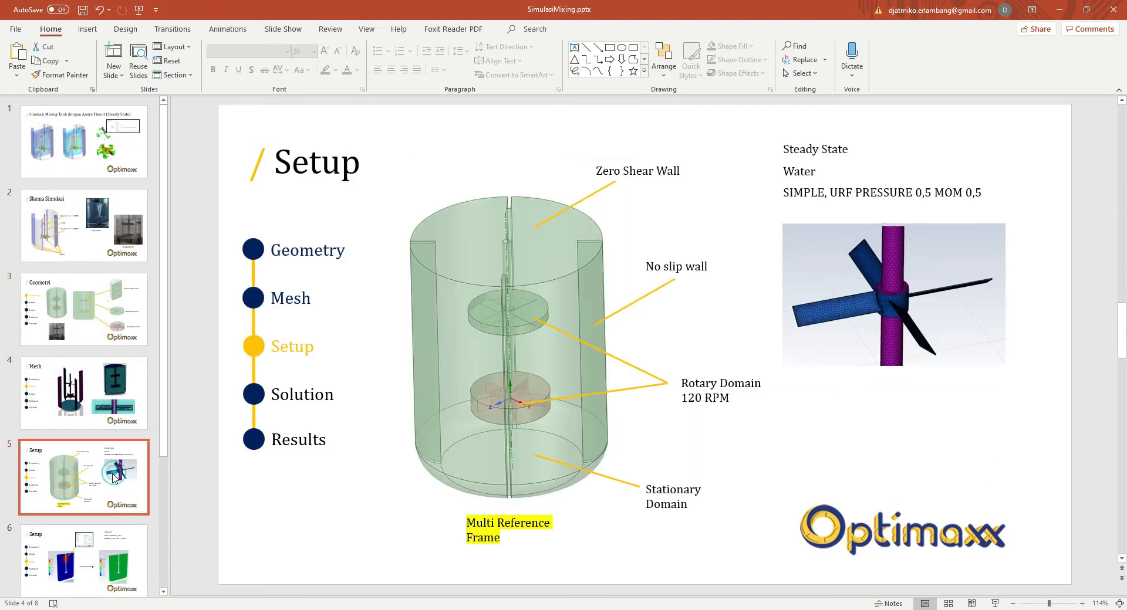
{"action": "left_click", "coordinate": [103, 552]}
{"action": "scroll", "coordinate": [99, 457], "scroll_direction": "down", "scroll_amount": 3}
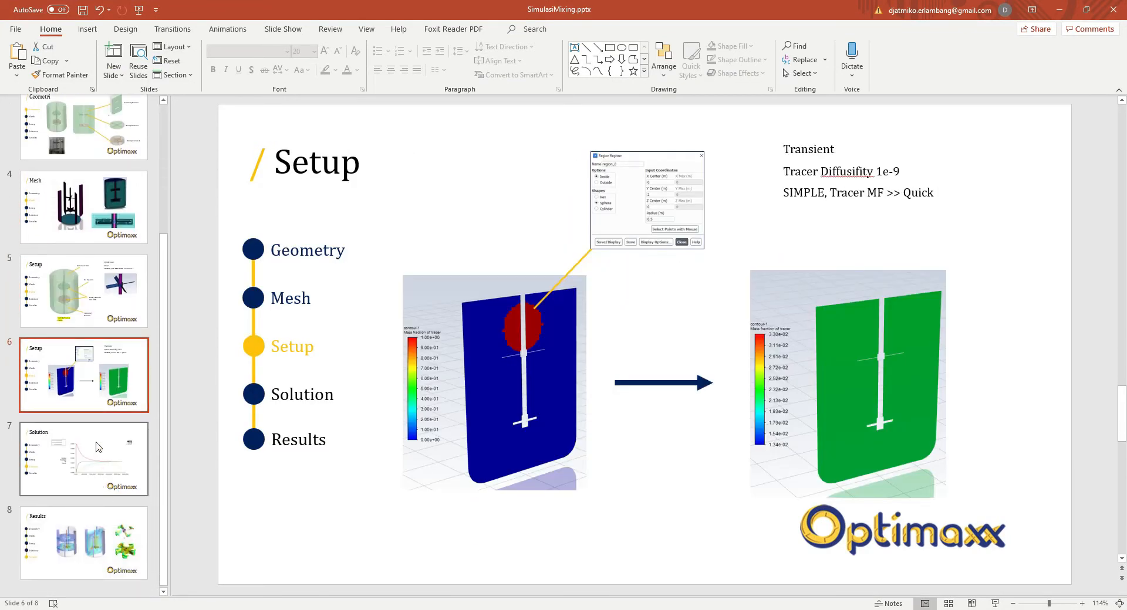
{"action": "left_click", "coordinate": [99, 457]}
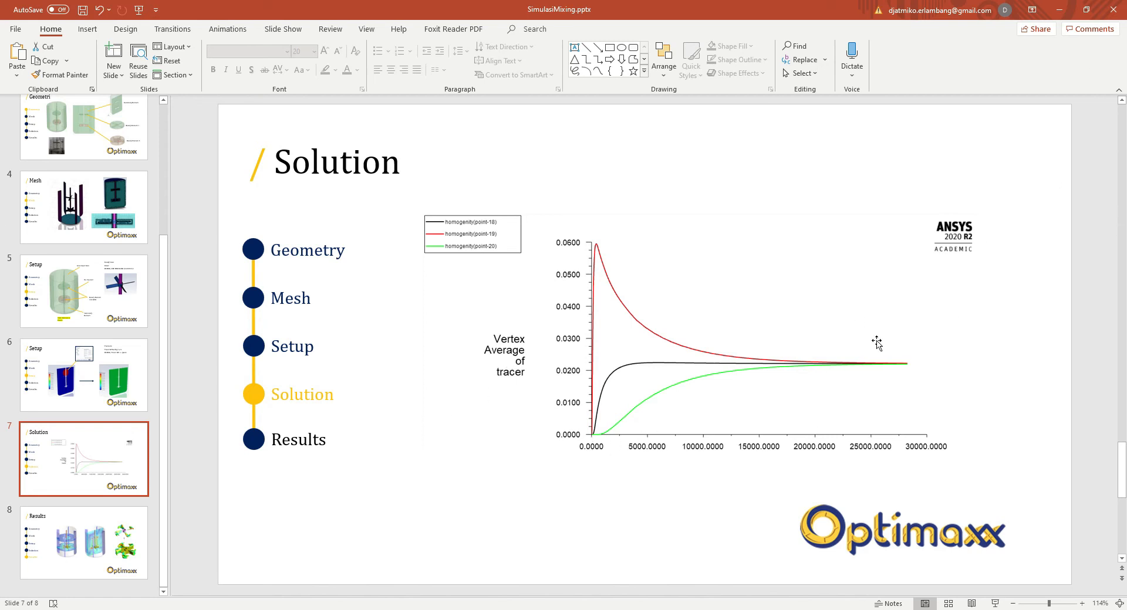
{"action": "left_click", "coordinate": [1059, 9]}
{"action": "left_click", "coordinate": [579, 286]}
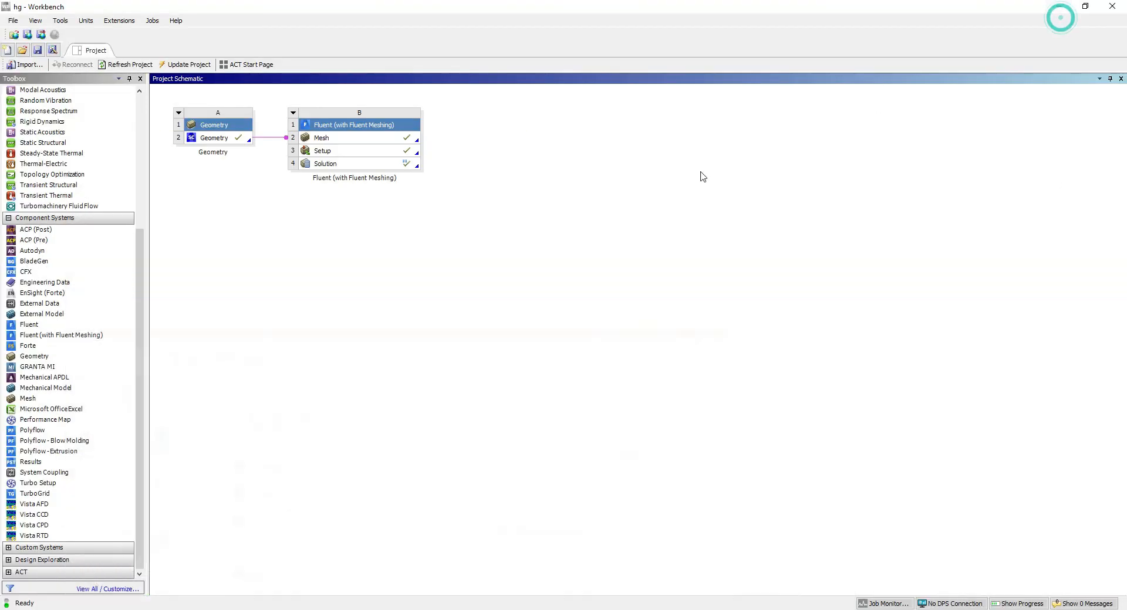
Duplicate the Fluent (with Fluent Meshing) system and rename the original system as steady
{"action": "right_click", "coordinate": [288, 119]}
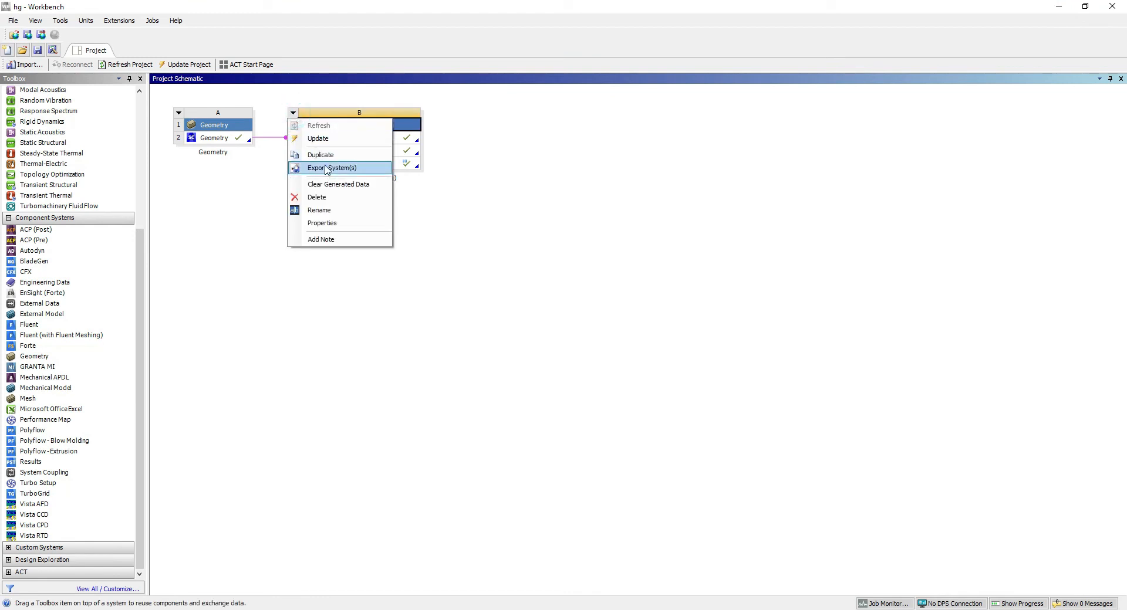
{"action": "left_click", "coordinate": [332, 155]}
{"action": "left_click", "coordinate": [587, 327]}
{"action": "double_click", "coordinate": [352, 179]}
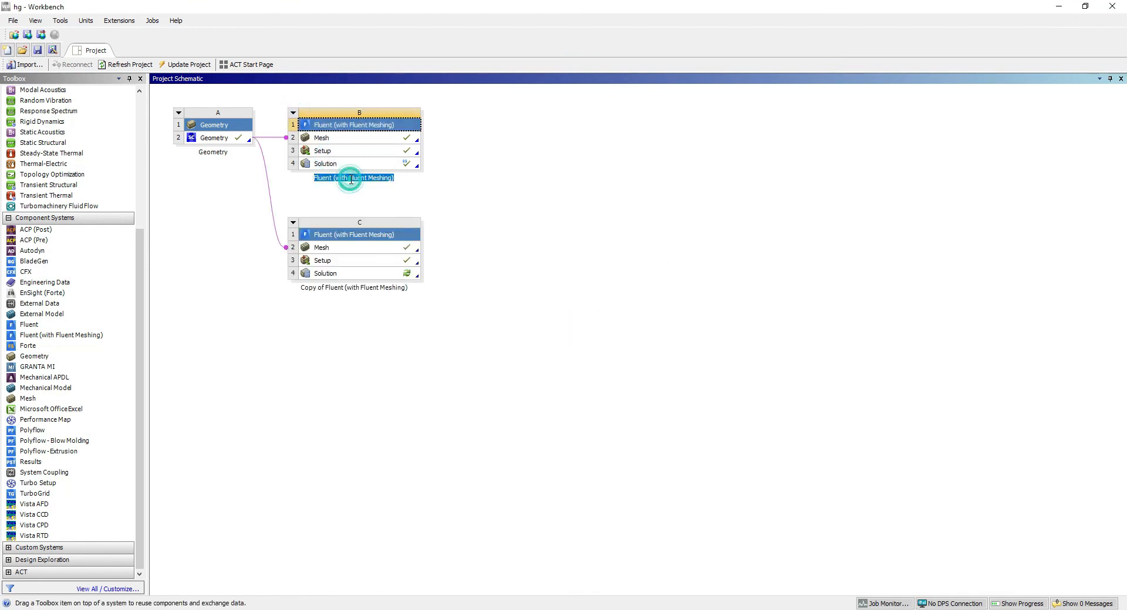
{"action": "key", "text": "BackSpace"}
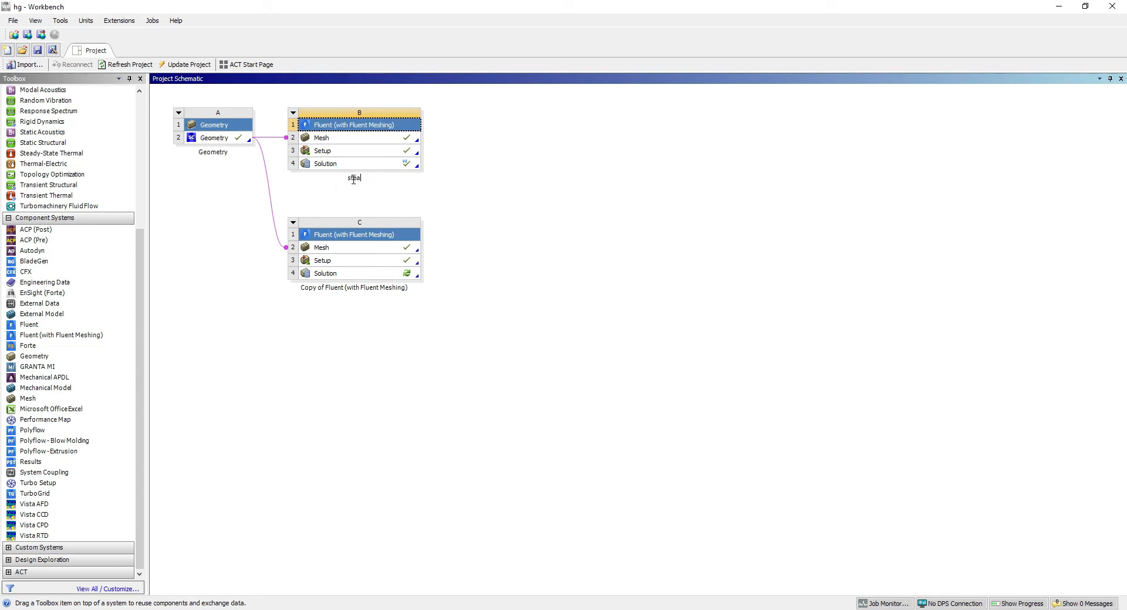
{"action": "left_click", "coordinate": [489, 244]}
Move the duplicated Fluent system beside the steady one and link the steady Solution cell to the copy's Solution cell
{"action": "left_click_drag", "start_coordinate": [379, 231], "coordinate": [517, 140]}
{"action": "left_click", "coordinate": [645, 233]}
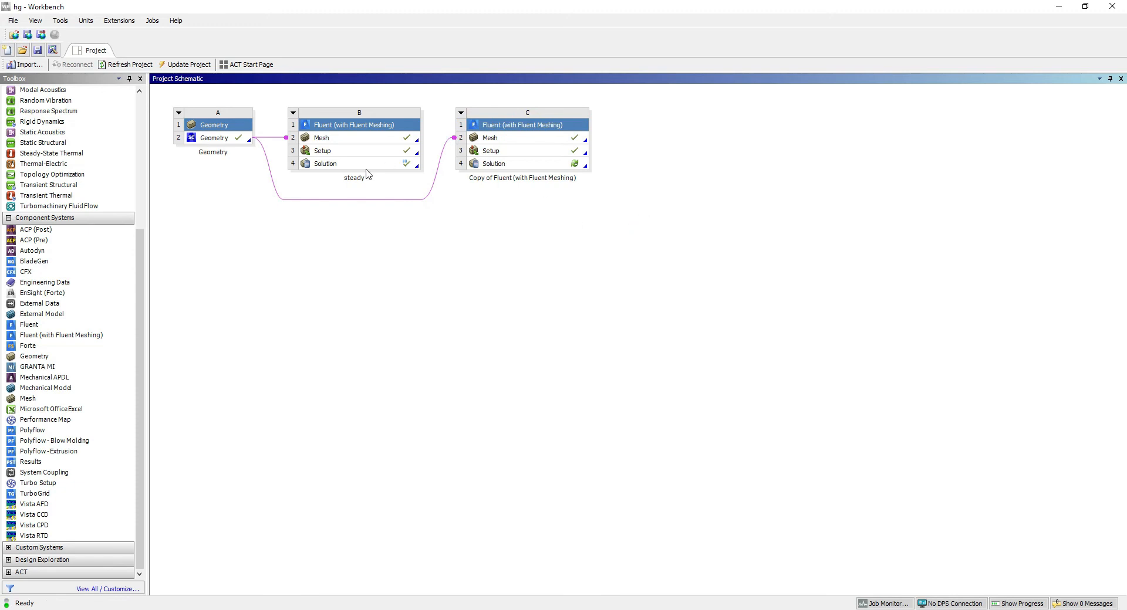
{"action": "left_click", "coordinate": [370, 165]}
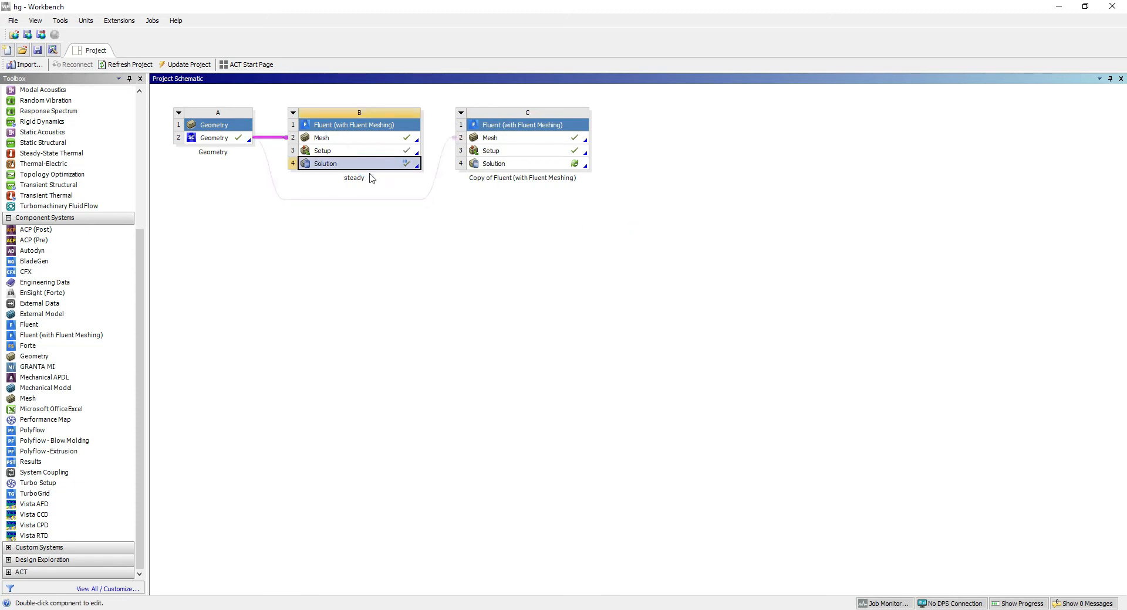
{"action": "left_click", "coordinate": [612, 215]}
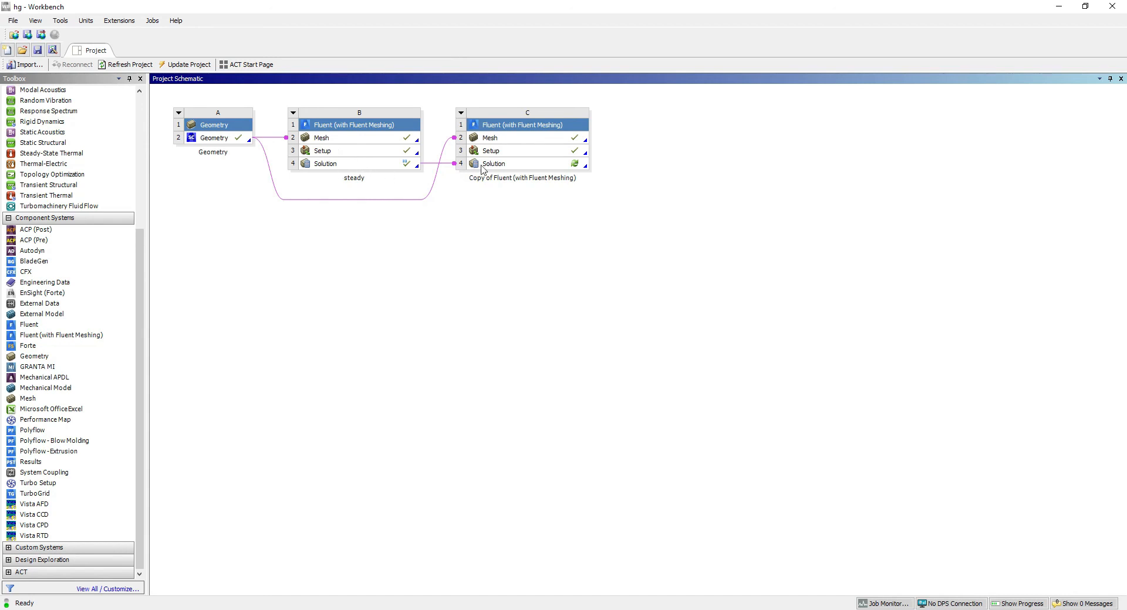
Snip the schematic with the copy's Solution selected, handwrite t=0 with an arrow to the steady Solution, and minimize Snipping Tool
{"action": "left_click", "coordinate": [502, 167]}
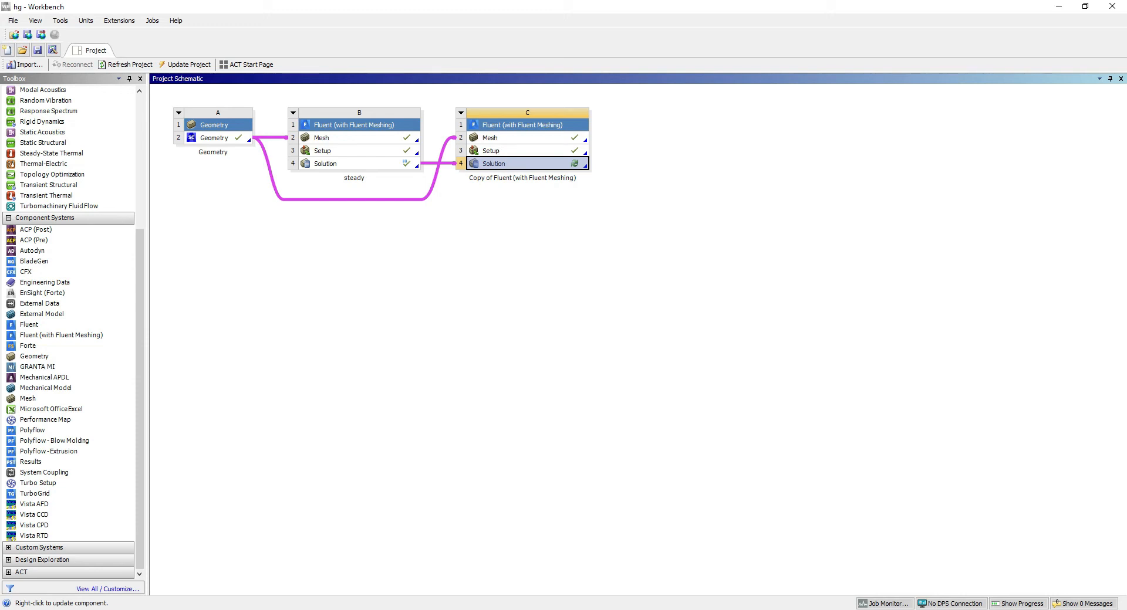
{"action": "key", "text": "alt+Tab"}
{"action": "left_click", "coordinate": [144, 70]}
{"action": "left_click_drag", "start_coordinate": [117, 81], "coordinate": [935, 277]}
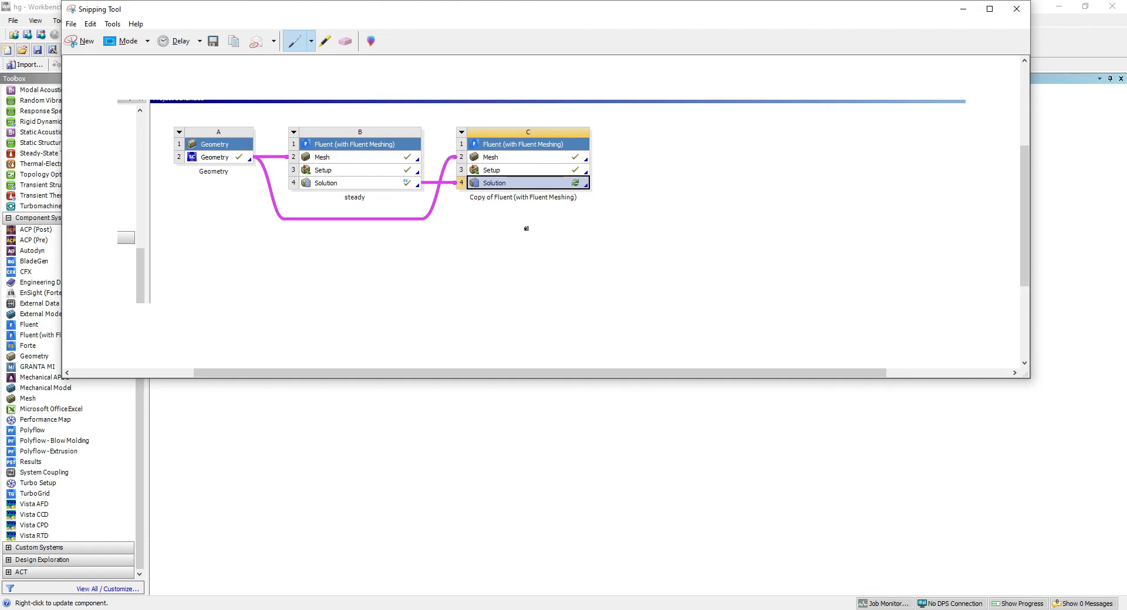
{"action": "mouse_move", "coordinate": [510, 249]}
{"action": "left_mouse_down"}
{"action": "mouse_move", "coordinate": [519, 286]}
{"action": "mouse_move", "coordinate": [520, 273]}
{"action": "mouse_move", "coordinate": [535, 280]}
{"action": "mouse_move", "coordinate": [550, 267]}
{"action": "left_mouse_up"}
{"action": "mouse_move", "coordinate": [489, 248]}
{"action": "left_mouse_down"}
{"action": "mouse_move", "coordinate": [394, 200]}
{"action": "mouse_move", "coordinate": [409, 204]}
{"action": "left_mouse_up"}
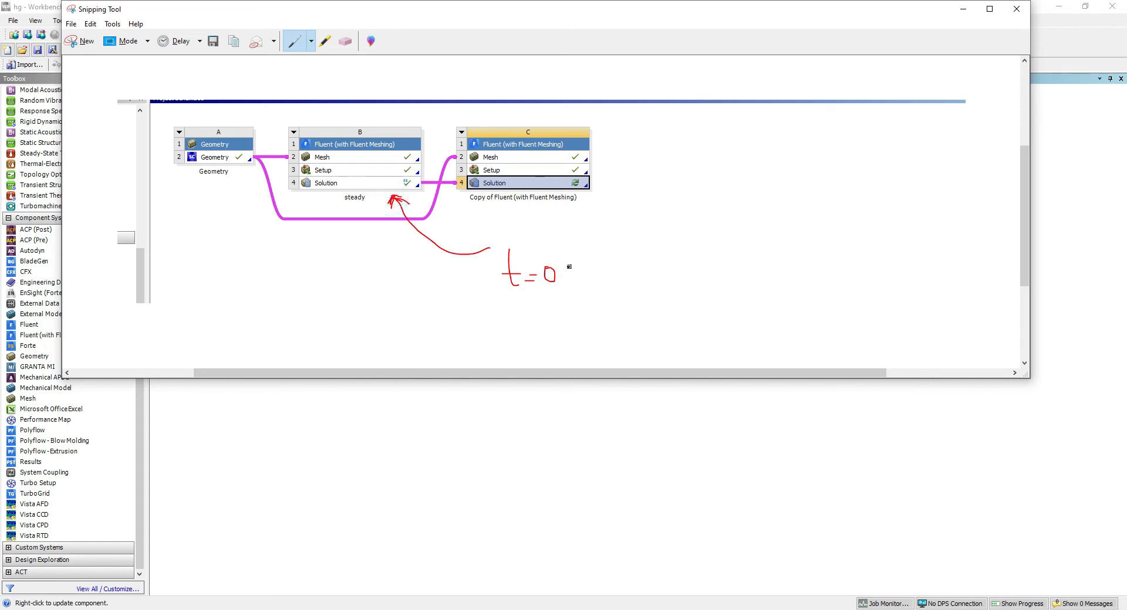
{"action": "left_click", "coordinate": [963, 9]}
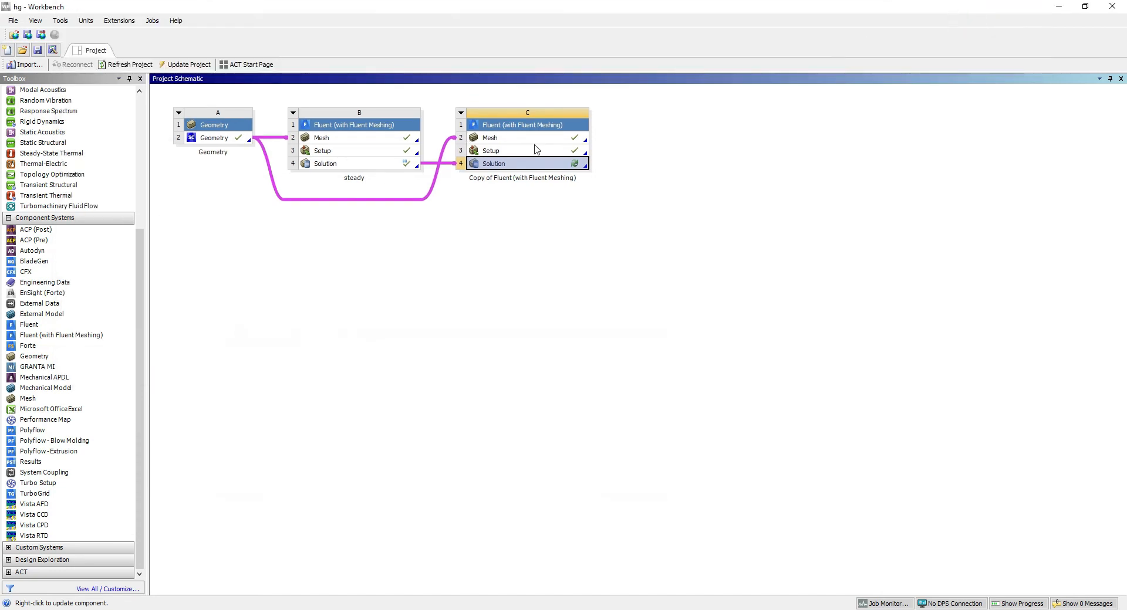
Open the copied system's Solution in Fluent and set the solver's time option to Transient
{"action": "double_click", "coordinate": [526, 167]}
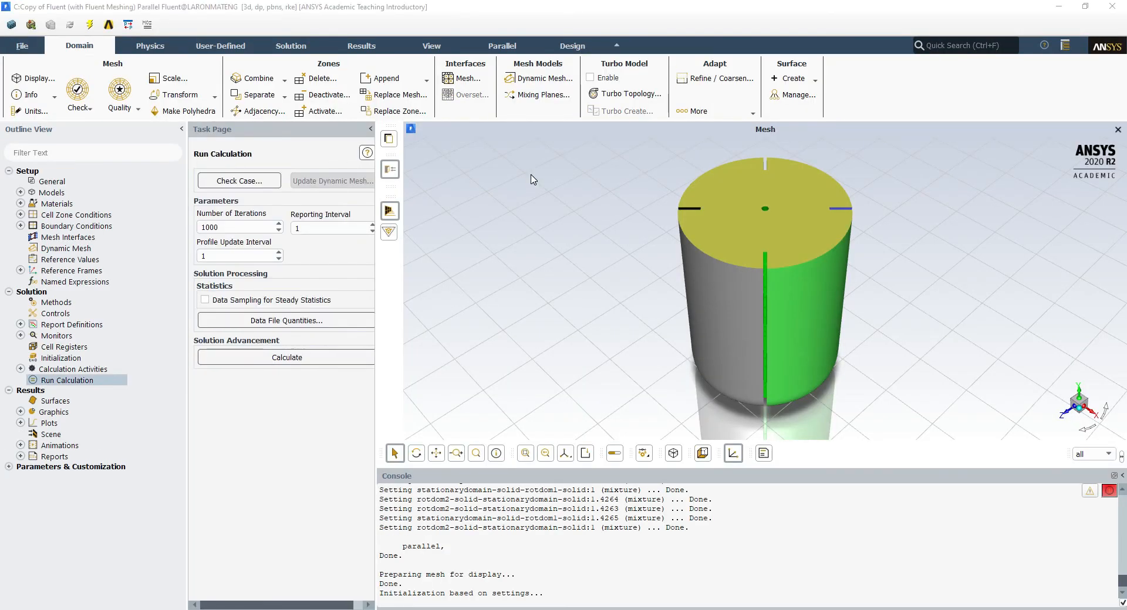
{"action": "left_click", "coordinate": [75, 183]}
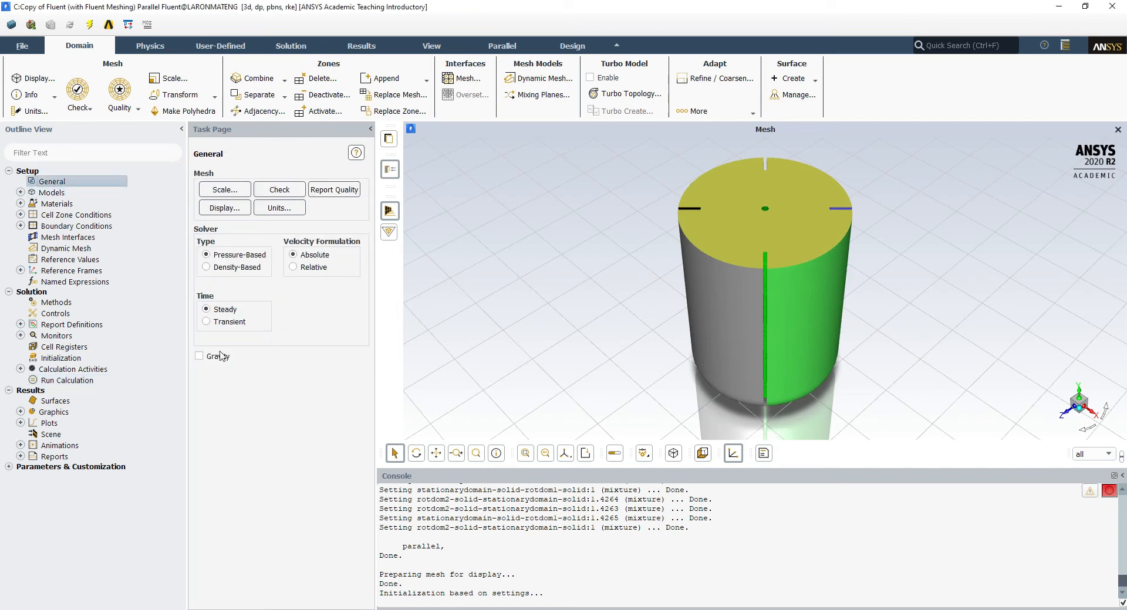
{"action": "left_click", "coordinate": [217, 322]}
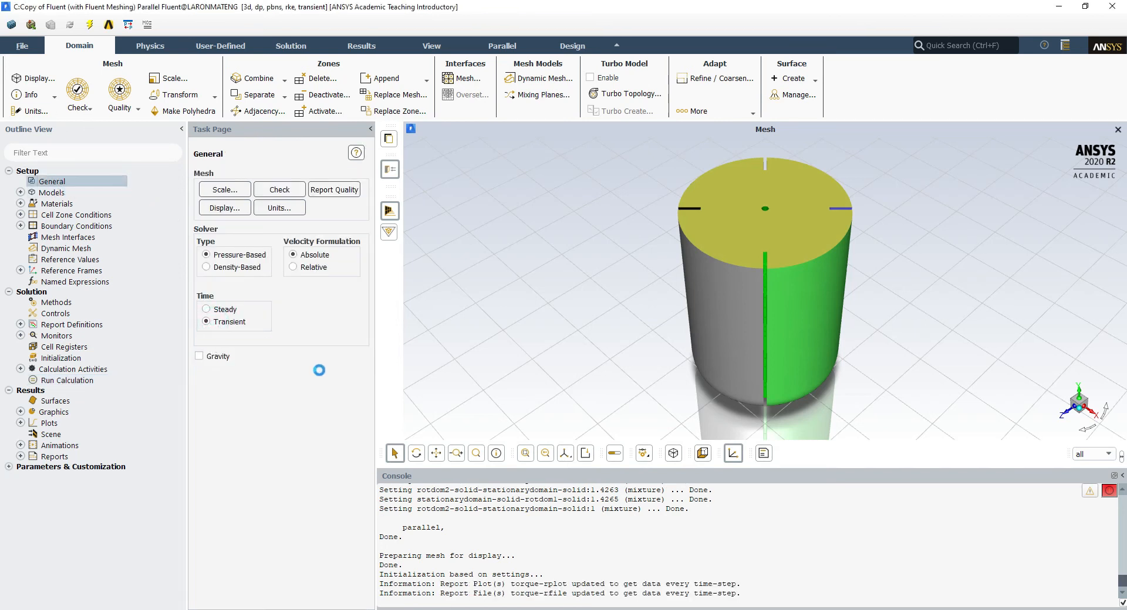
Open the Models settings and consult the tracer Setup slide in the PowerPoint presentation, returning to the Snipping Tool capture
{"action": "double_click", "coordinate": [53, 194]}
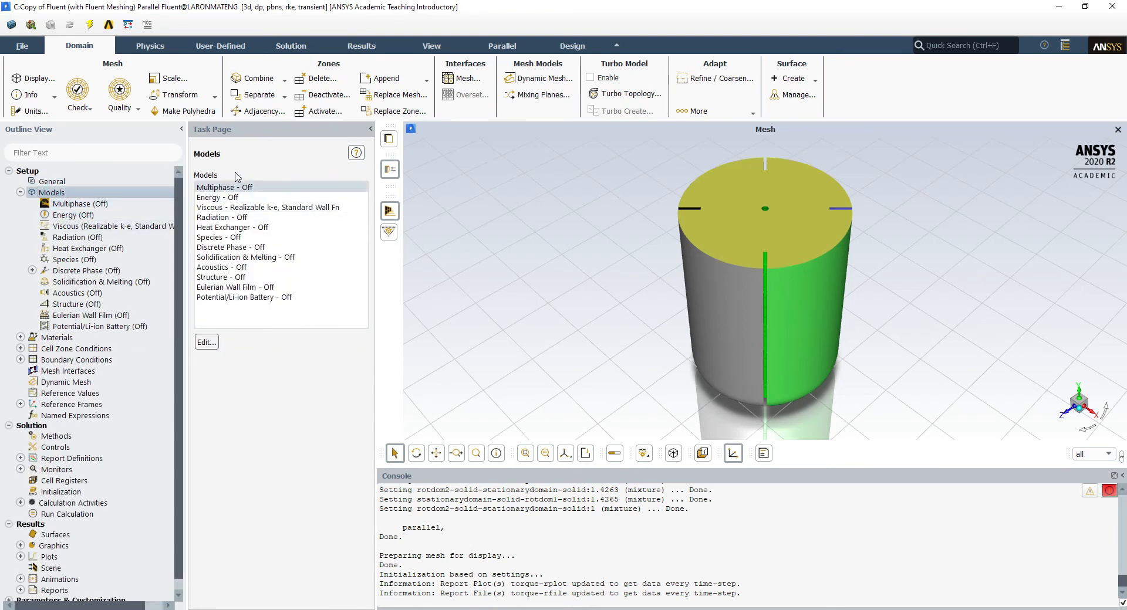
{"action": "mouse_move", "coordinate": [768, 300]}
{"action": "left_mouse_down"}
{"action": "mouse_move", "coordinate": [769, 272]}
{"action": "mouse_move", "coordinate": [769, 284]}
{"action": "left_mouse_up"}
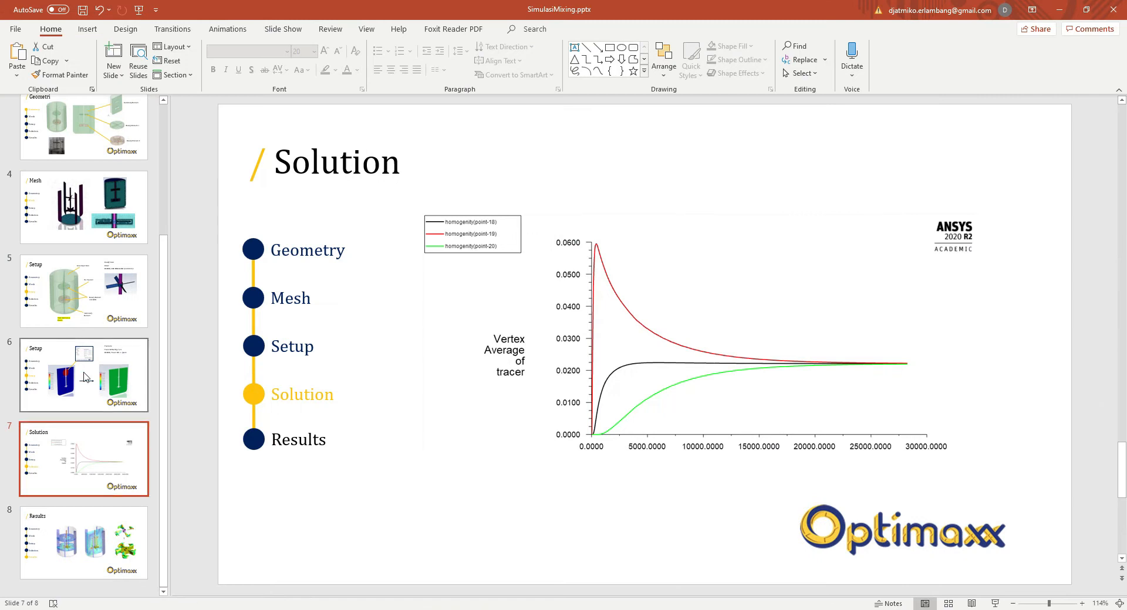
{"action": "left_click", "coordinate": [84, 375]}
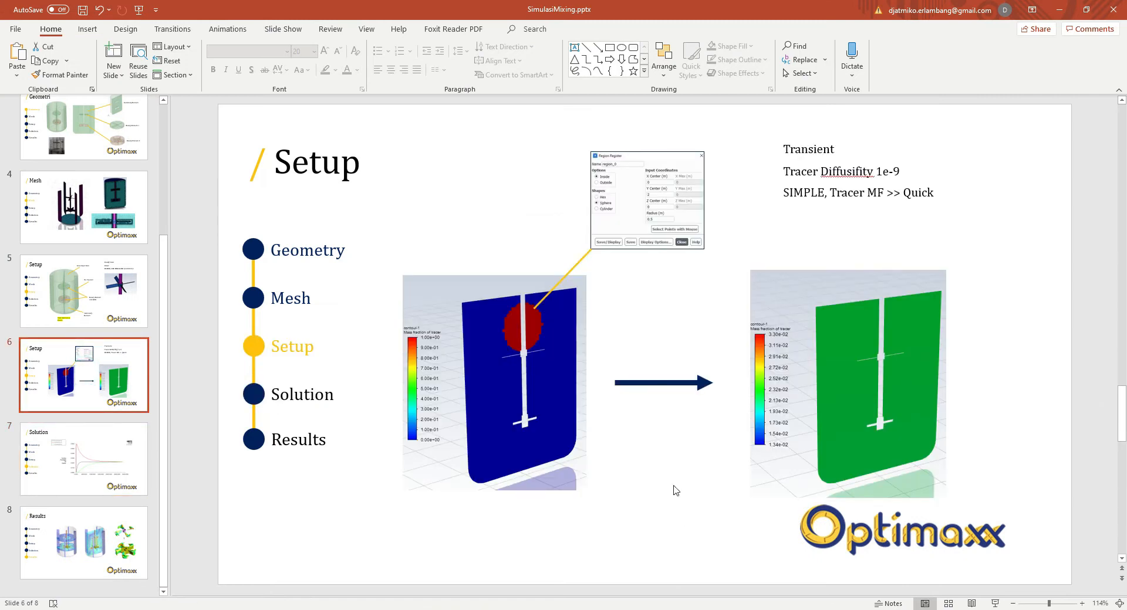
{"action": "key", "text": "alt+Tab"}
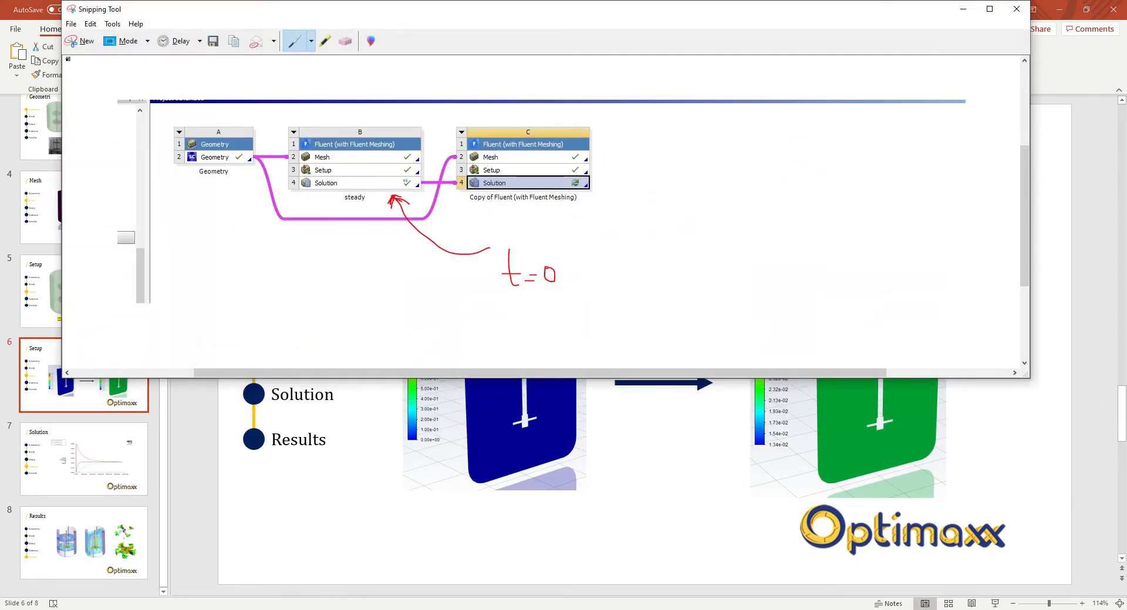
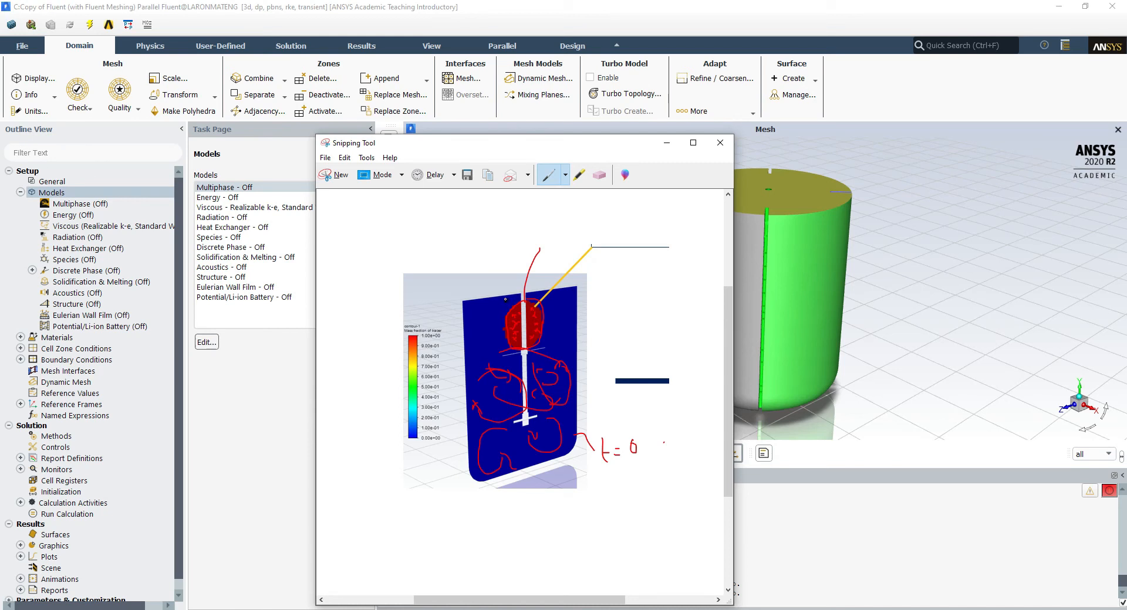
Annotate the tank snip in red with "t=0" above it and a circled "1" linked to the tracer sphere
{"action": "mouse_move", "coordinate": [520, 297]}
{"action": "left_mouse_down"}
{"action": "mouse_move", "coordinate": [531, 309]}
{"action": "mouse_move", "coordinate": [506, 332]}
{"action": "left_mouse_up"}
{"action": "mouse_move", "coordinate": [534, 203]}
{"action": "left_mouse_down"}
{"action": "mouse_move", "coordinate": [537, 222]}
{"action": "mouse_move", "coordinate": [543, 208]}
{"action": "left_mouse_up"}
{"action": "left_click_drag", "start_coordinate": [537, 214], "coordinate": [546, 212]}
{"action": "left_click_drag", "start_coordinate": [556, 206], "coordinate": [553, 213]}
{"action": "mouse_move", "coordinate": [496, 334]}
{"action": "left_mouse_down"}
{"action": "mouse_move", "coordinate": [510, 352]}
{"action": "mouse_move", "coordinate": [487, 373]}
{"action": "mouse_move", "coordinate": [528, 364]}
{"action": "mouse_move", "coordinate": [530, 308]}
{"action": "left_mouse_up"}
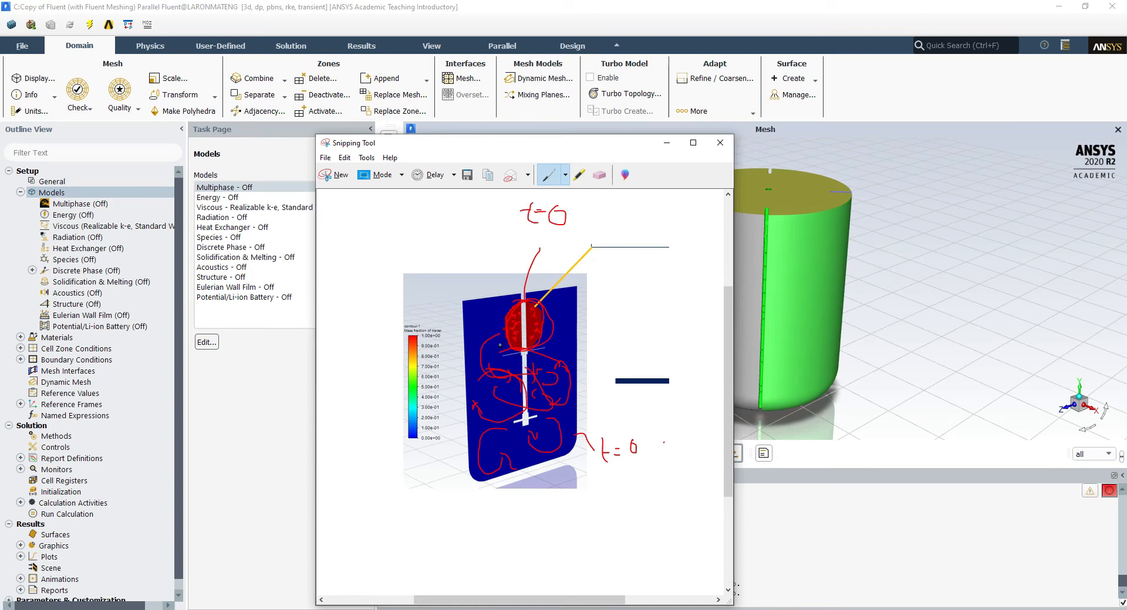
{"action": "mouse_move", "coordinate": [537, 306]}
{"action": "left_mouse_down"}
{"action": "mouse_move", "coordinate": [617, 298]}
{"action": "mouse_move", "coordinate": [605, 310]}
{"action": "mouse_move", "coordinate": [621, 265]}
{"action": "left_mouse_up"}
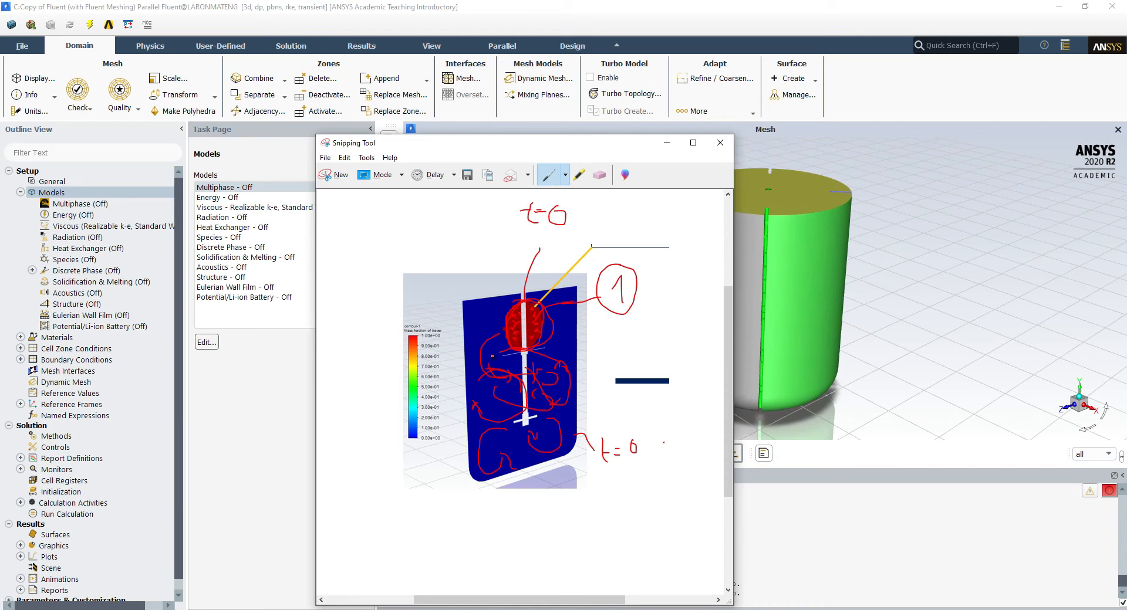
Trace the circulation path from the tracer sphere through the tank and write an underlined "Hom" beneath the image
{"action": "mouse_move", "coordinate": [502, 331]}
{"action": "left_mouse_down"}
{"action": "mouse_move", "coordinate": [479, 353]}
{"action": "mouse_move", "coordinate": [553, 381]}
{"action": "left_mouse_up"}
{"action": "left_click_drag", "start_coordinate": [433, 503], "coordinate": [498, 536]}
{"action": "left_click_drag", "start_coordinate": [591, 561], "coordinate": [423, 561]}
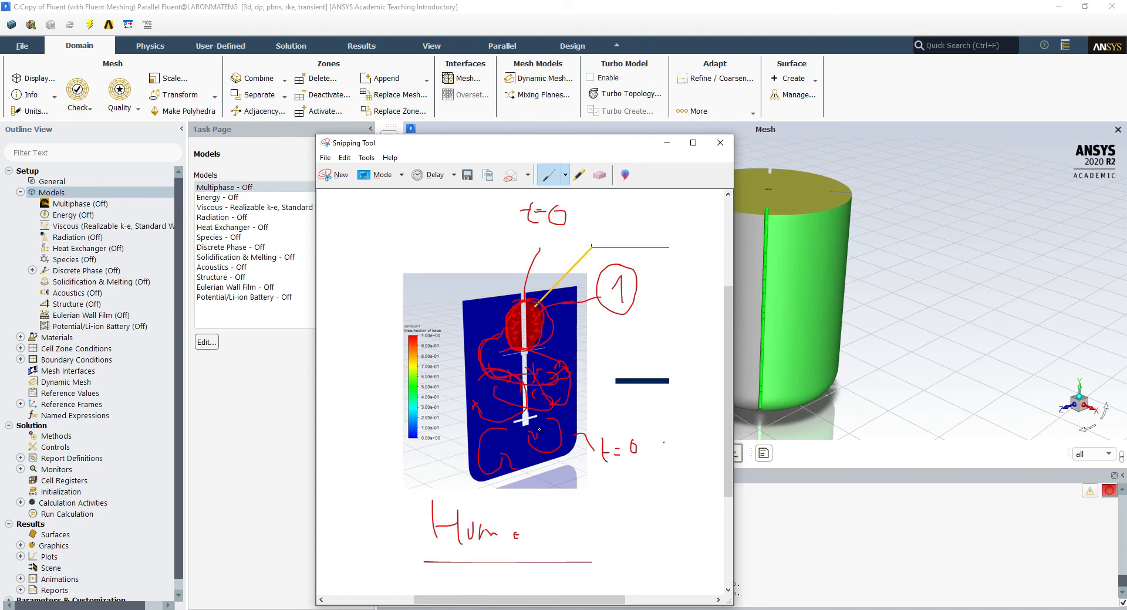
Extend the flow path through the lower tank and link a small sample area to the underlined handwritten value 0.025
{"action": "left_click", "coordinate": [563, 419]}
{"action": "left_click_drag", "start_coordinate": [535, 453], "coordinate": [523, 454]}
{"action": "mouse_move", "coordinate": [507, 453]}
{"action": "left_mouse_down"}
{"action": "mouse_move", "coordinate": [494, 449]}
{"action": "mouse_move", "coordinate": [499, 436]}
{"action": "left_mouse_up"}
{"action": "left_click_drag", "start_coordinate": [509, 430], "coordinate": [519, 431]}
{"action": "left_click_drag", "start_coordinate": [523, 430], "coordinate": [539, 437]}
{"action": "left_click_drag", "start_coordinate": [544, 436], "coordinate": [567, 415]}
{"action": "mouse_move", "coordinate": [567, 405]}
{"action": "left_mouse_down"}
{"action": "mouse_move", "coordinate": [564, 418]}
{"action": "mouse_move", "coordinate": [641, 390]}
{"action": "left_mouse_up"}
{"action": "mouse_move", "coordinate": [653, 411]}
{"action": "left_mouse_down"}
{"action": "mouse_move", "coordinate": [661, 390]}
{"action": "mouse_move", "coordinate": [682, 400]}
{"action": "left_mouse_up"}
{"action": "left_click_drag", "start_coordinate": [683, 404], "coordinate": [699, 379]}
{"action": "left_click_drag", "start_coordinate": [652, 417], "coordinate": [685, 405]}
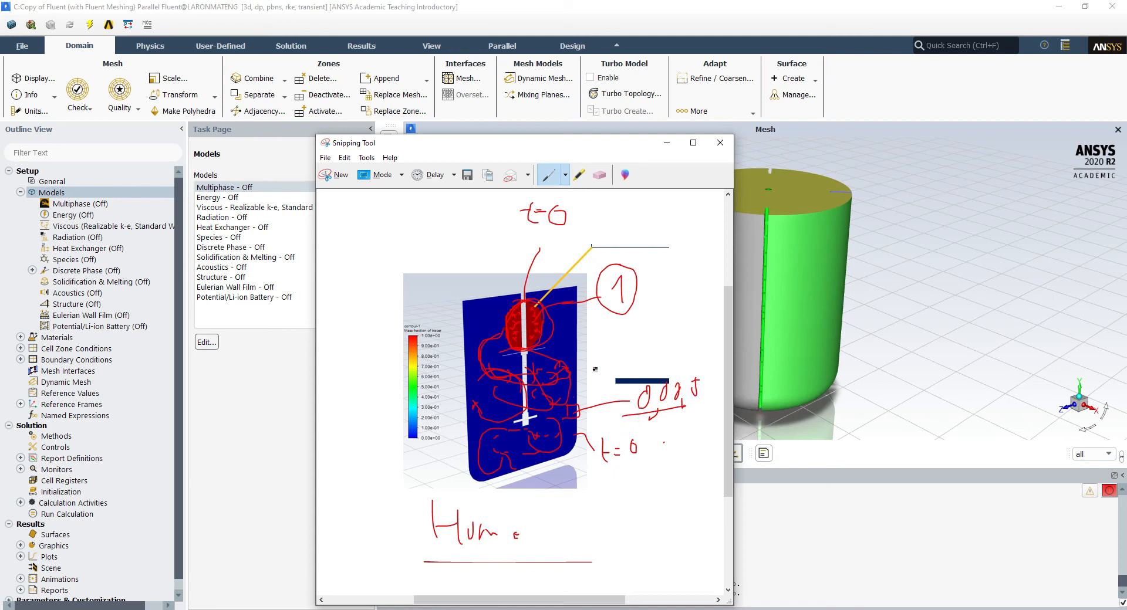
Switch to the PowerPoint presentation, view its title slide, and return to the annotated tank snip
{"action": "scroll", "coordinate": [534, 480], "scroll_direction": "down", "scroll_amount": 1}
{"action": "scroll", "coordinate": [528, 478], "scroll_direction": "up", "scroll_amount": 1}
{"action": "left_click", "coordinate": [176, 609]}
{"action": "scroll", "coordinate": [103, 264], "scroll_direction": "up", "scroll_amount": 5}
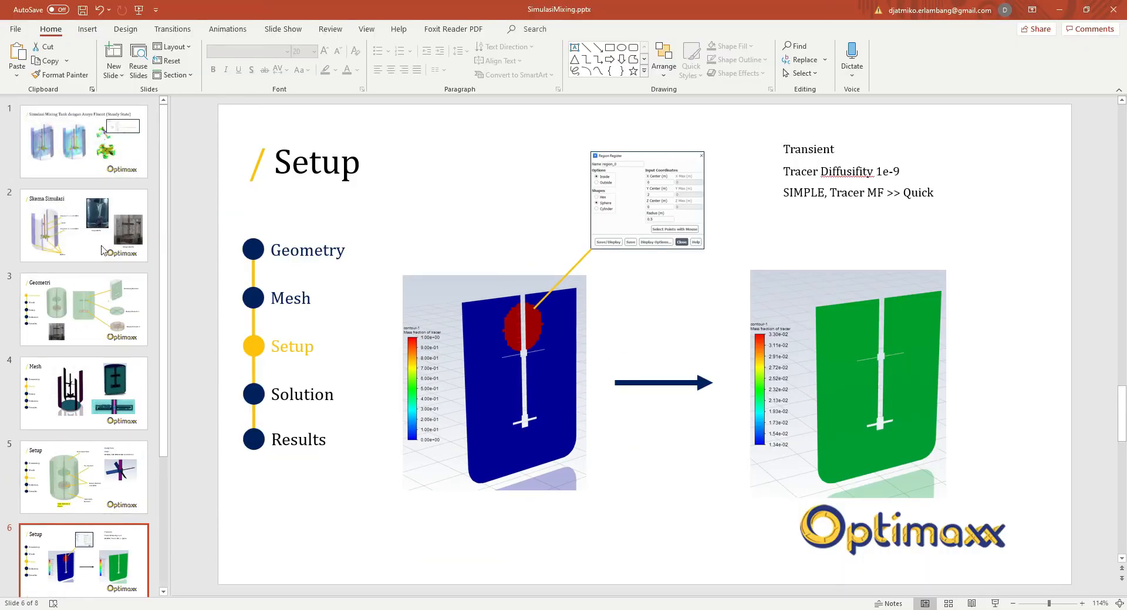
{"action": "left_click", "coordinate": [104, 142]}
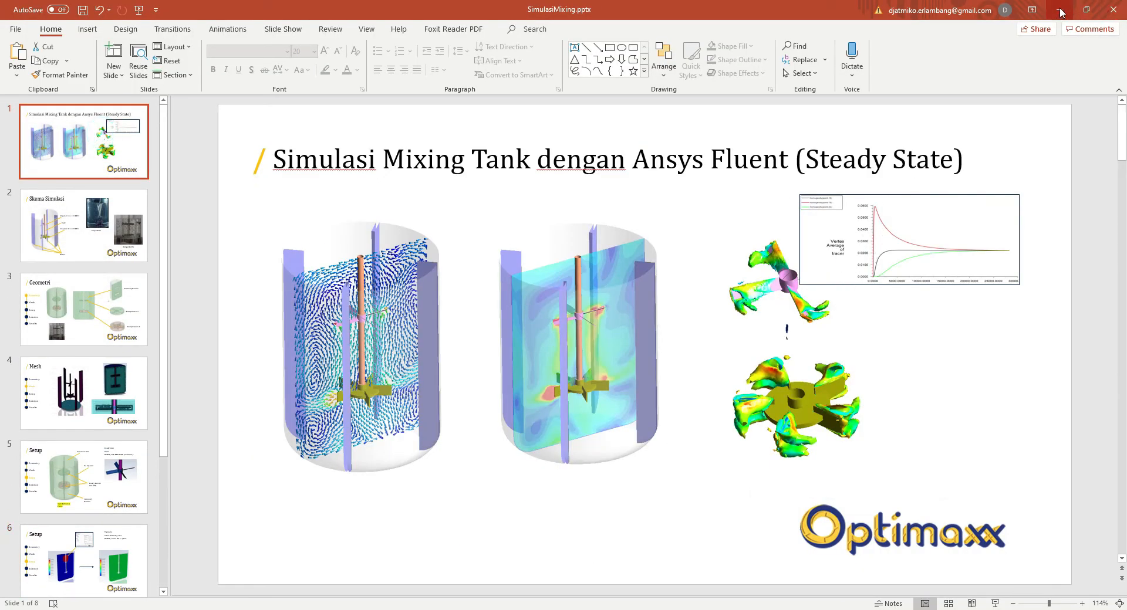
{"action": "left_click", "coordinate": [1058, 10]}
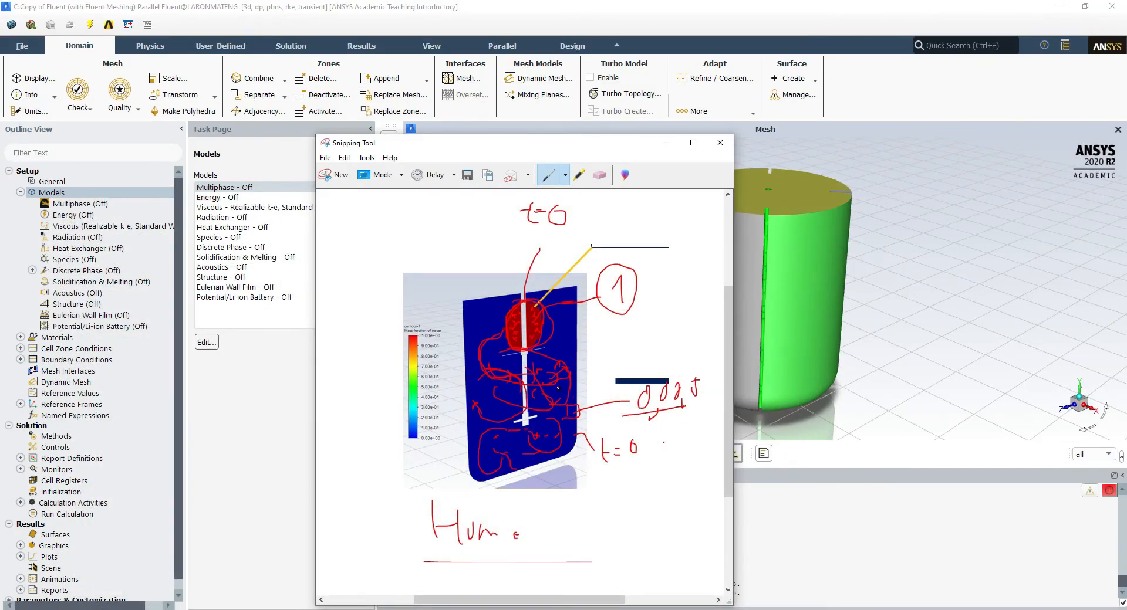
Emphasise the tracer sphere, mark the tank's upper zone with a line and ticks, and draw a filled sampling point below
{"action": "scroll", "coordinate": [558, 388], "scroll_direction": "down", "scroll_amount": 1}
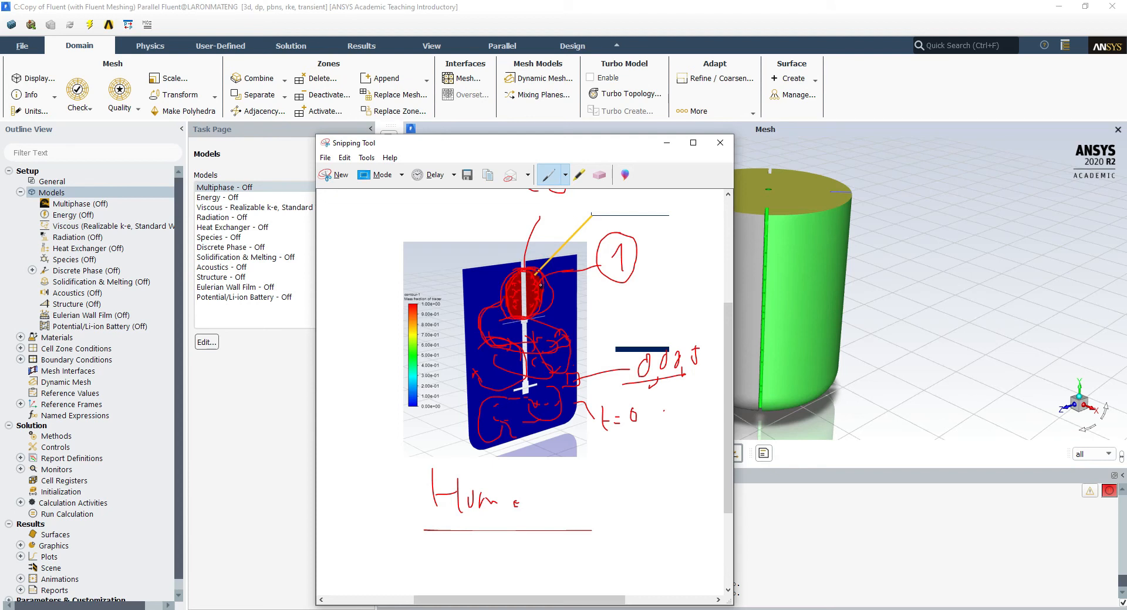
{"action": "mouse_move", "coordinate": [466, 284]}
{"action": "left_mouse_down"}
{"action": "mouse_move", "coordinate": [578, 271]}
{"action": "mouse_move", "coordinate": [474, 276]}
{"action": "mouse_move", "coordinate": [569, 261]}
{"action": "left_mouse_up"}
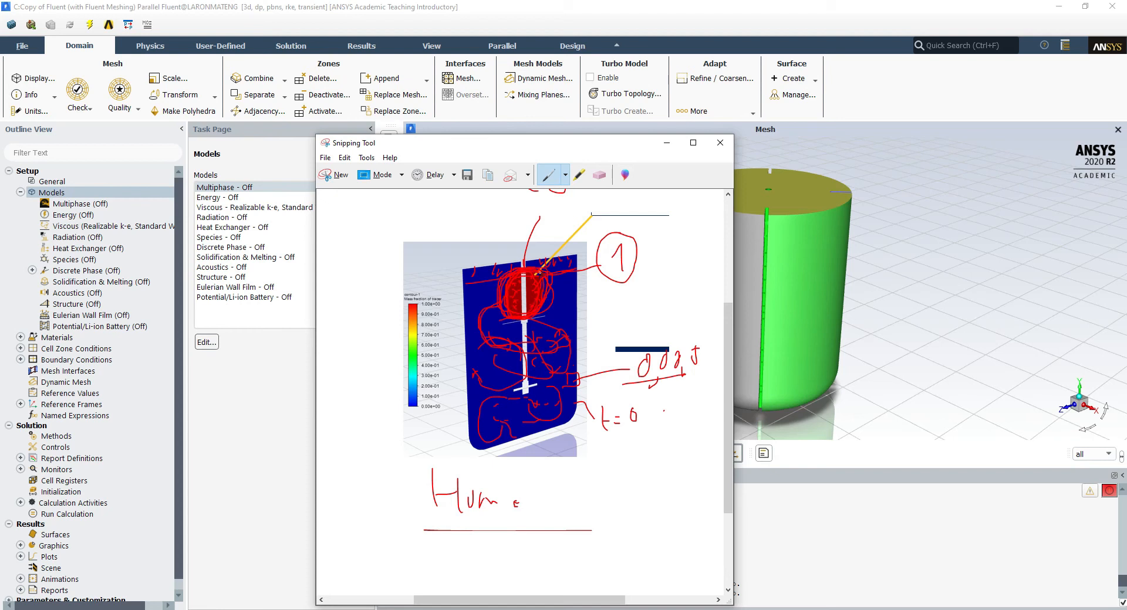
{"action": "left_click_drag", "start_coordinate": [504, 280], "coordinate": [535, 302]}
{"action": "left_click_drag", "start_coordinate": [482, 331], "coordinate": [489, 339]}
Switch to PowerPoint and examine the vertex-average tracer chart on the title slide, returning to the snip
{"action": "key", "text": "alt+Tab"}
{"action": "key", "text": "alt+Tab"}
{"action": "key", "text": "alt+Tab"}
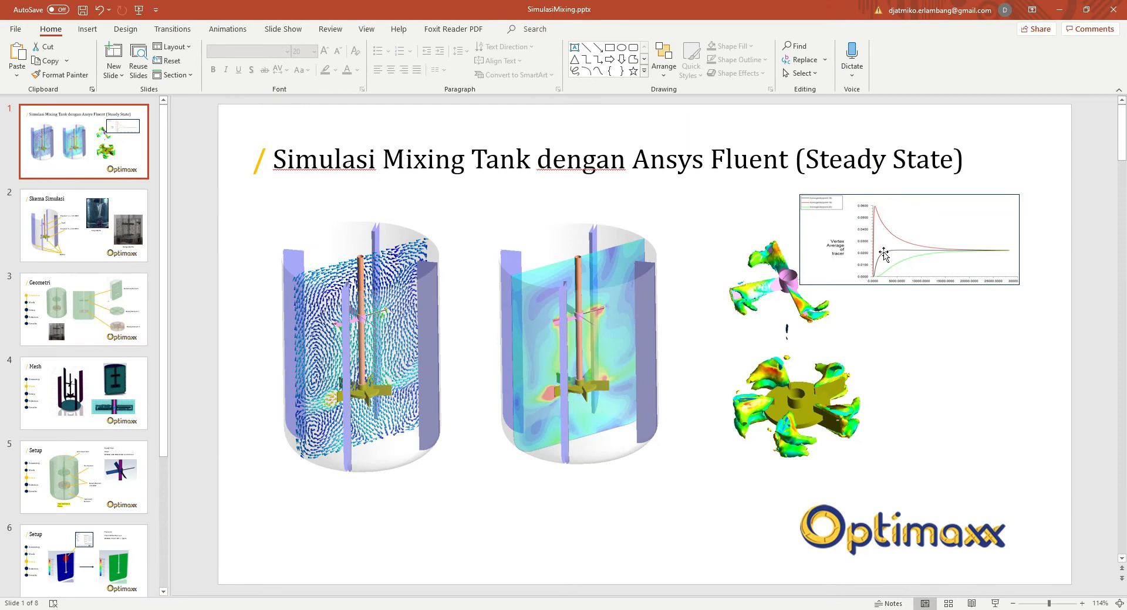
{"action": "left_click", "coordinate": [937, 252]}
{"action": "left_click_drag", "start_coordinate": [939, 253], "coordinate": [936, 259]}
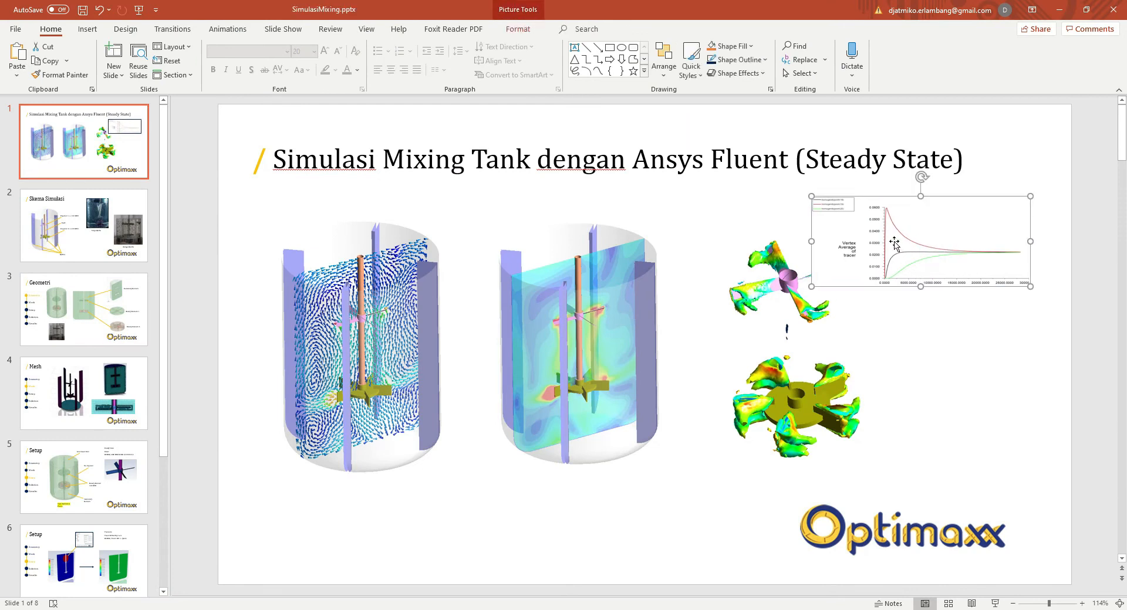
{"action": "left_click", "coordinate": [1059, 9]}
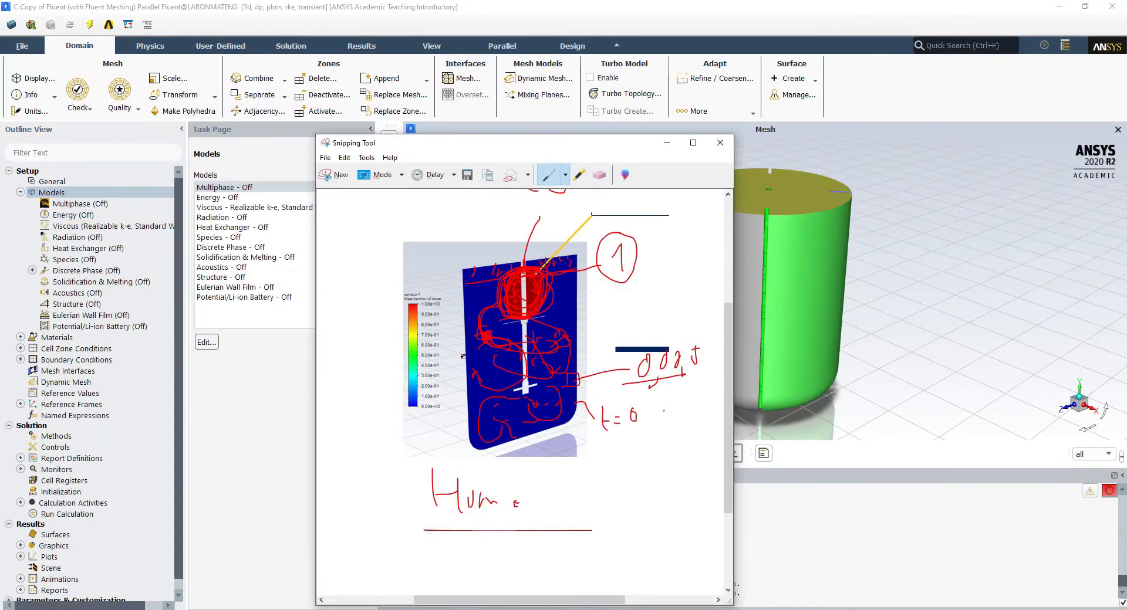
Mark two more sampling points, write the boxed condition m1 = m2 = m3 with an arrow from t=0, and minimise the Snipping Tool
{"action": "left_click_drag", "start_coordinate": [524, 423], "coordinate": [532, 417]}
{"action": "left_click_drag", "start_coordinate": [561, 290], "coordinate": [564, 292]}
{"action": "left_click_drag", "start_coordinate": [532, 425], "coordinate": [532, 417]}
{"action": "mouse_move", "coordinate": [576, 490]}
{"action": "left_mouse_down"}
{"action": "mouse_move", "coordinate": [626, 479]}
{"action": "mouse_move", "coordinate": [658, 499]}
{"action": "mouse_move", "coordinate": [670, 478]}
{"action": "mouse_move", "coordinate": [684, 479]}
{"action": "mouse_move", "coordinate": [701, 504]}
{"action": "mouse_move", "coordinate": [657, 500]}
{"action": "left_mouse_up"}
{"action": "mouse_move", "coordinate": [638, 456]}
{"action": "left_mouse_down"}
{"action": "mouse_move", "coordinate": [604, 456]}
{"action": "mouse_move", "coordinate": [548, 516]}
{"action": "mouse_move", "coordinate": [717, 484]}
{"action": "mouse_move", "coordinate": [590, 456]}
{"action": "left_mouse_up"}
{"action": "scroll", "coordinate": [574, 426], "scroll_direction": "down", "scroll_amount": 3}
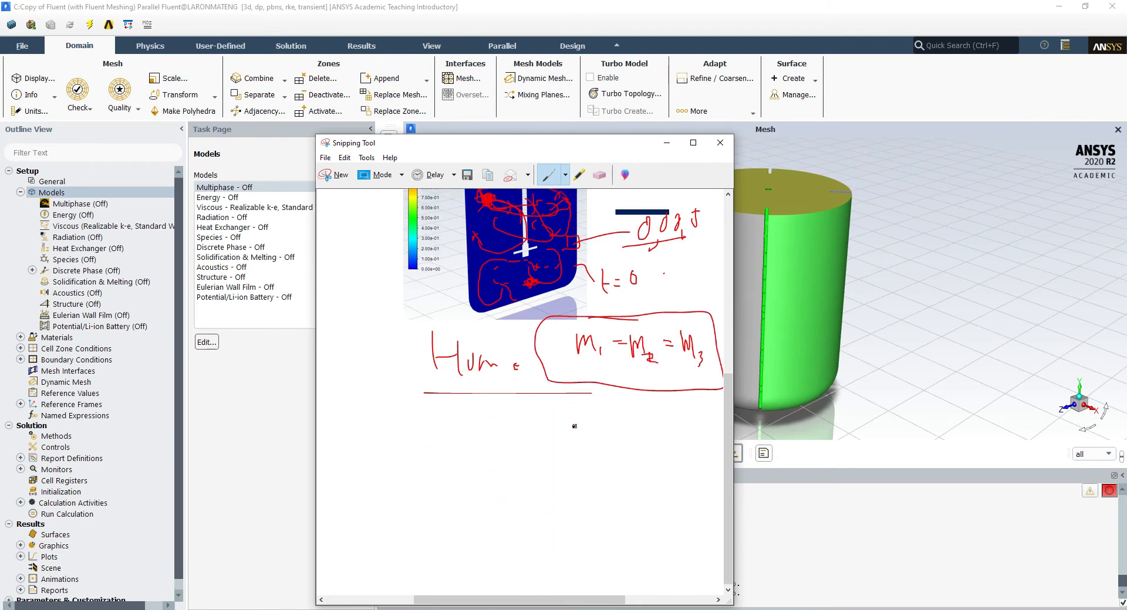
{"action": "mouse_move", "coordinate": [636, 298]}
{"action": "left_mouse_down"}
{"action": "mouse_move", "coordinate": [636, 326]}
{"action": "mouse_move", "coordinate": [646, 326]}
{"action": "left_mouse_up"}
{"action": "scroll", "coordinate": [594, 341], "scroll_direction": "up", "scroll_amount": 2}
{"action": "scroll", "coordinate": [595, 342], "scroll_direction": "up", "scroll_amount": 1}
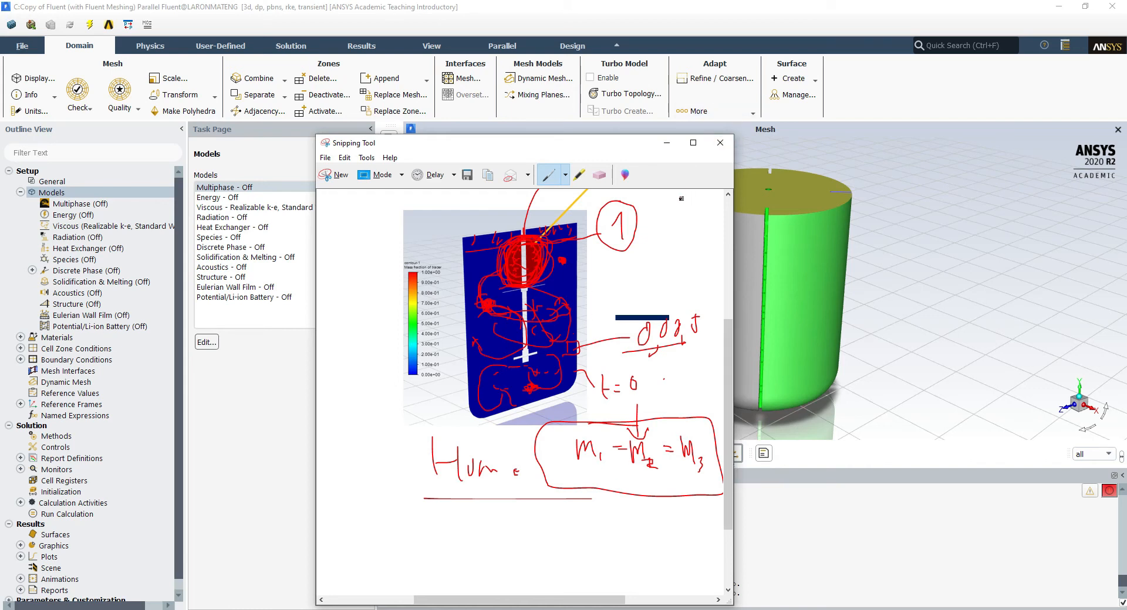
{"action": "left_click", "coordinate": [666, 142]}
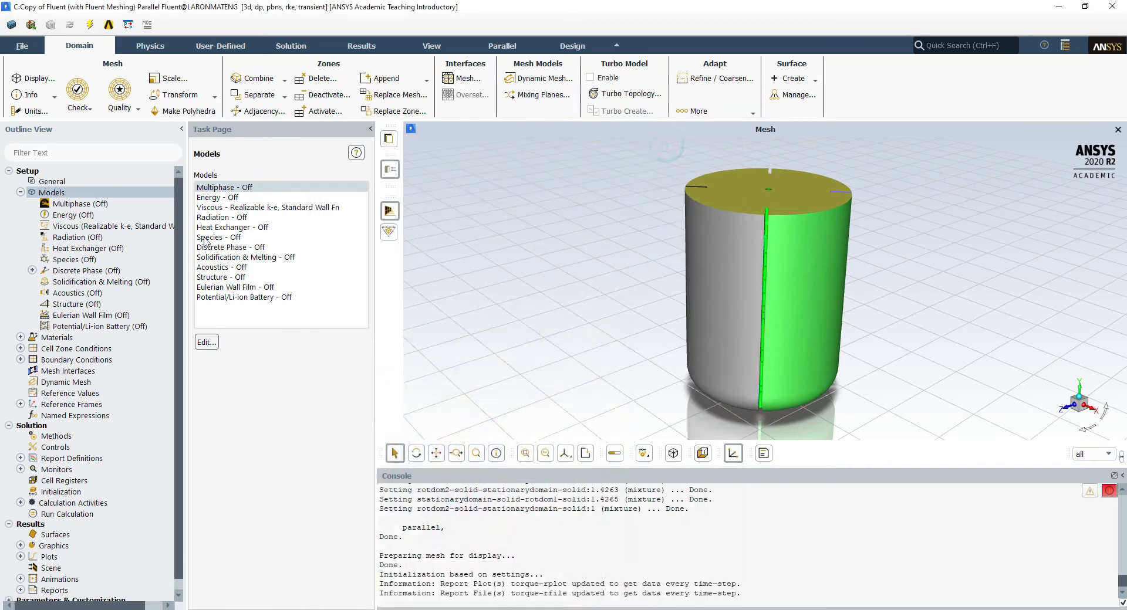
{"action": "left_click", "coordinate": [376, 609]}
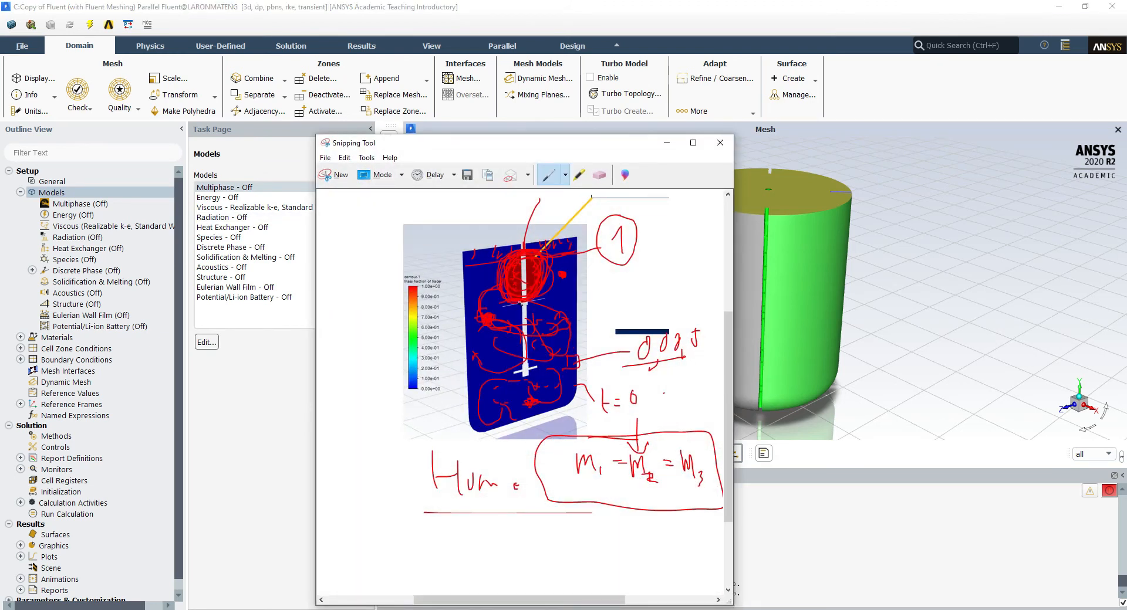
{"action": "left_click", "coordinate": [666, 143]}
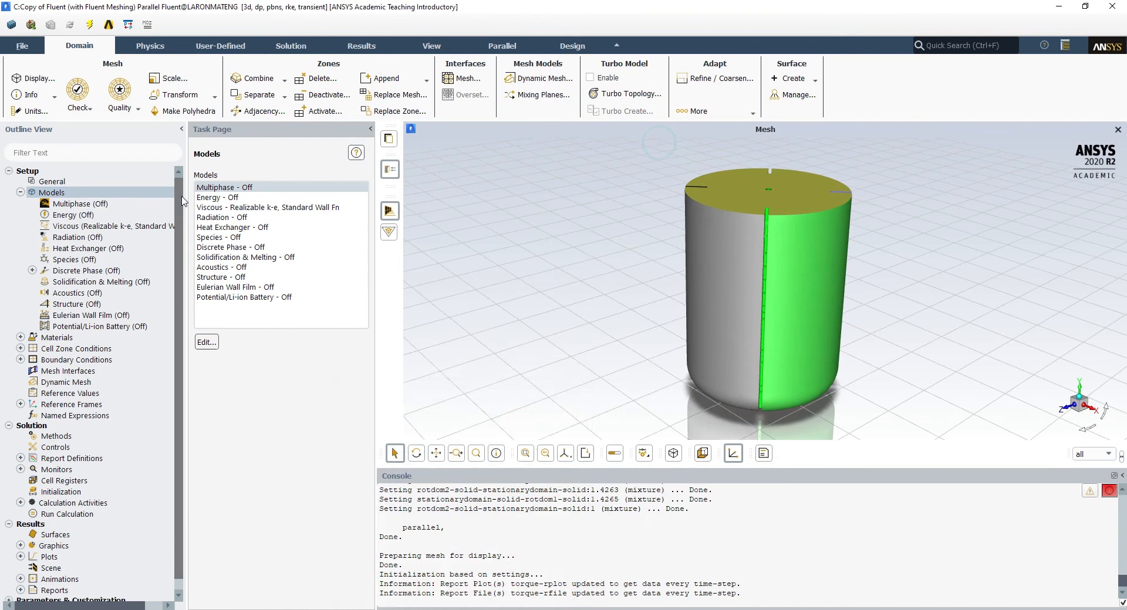
{"action": "left_click", "coordinate": [235, 247]}
{"action": "double_click", "coordinate": [234, 250]}
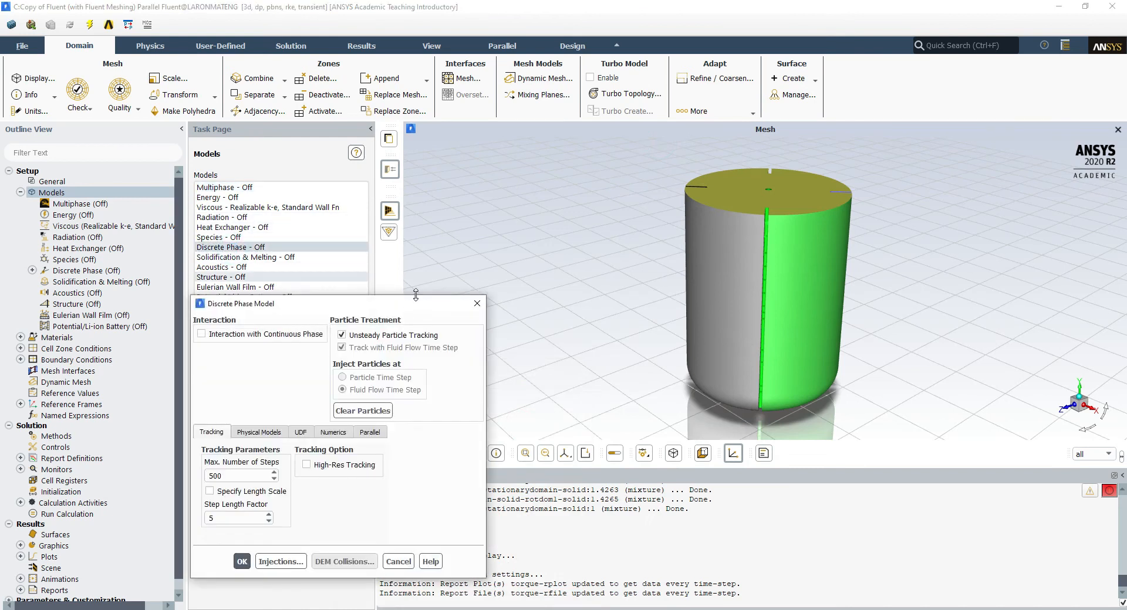
{"action": "left_click", "coordinate": [480, 308]}
{"action": "left_click", "coordinate": [230, 228]}
{"action": "left_click", "coordinate": [228, 206]}
{"action": "left_click", "coordinate": [232, 188]}
{"action": "left_click", "coordinate": [231, 240]}
{"action": "left_click", "coordinate": [217, 265]}
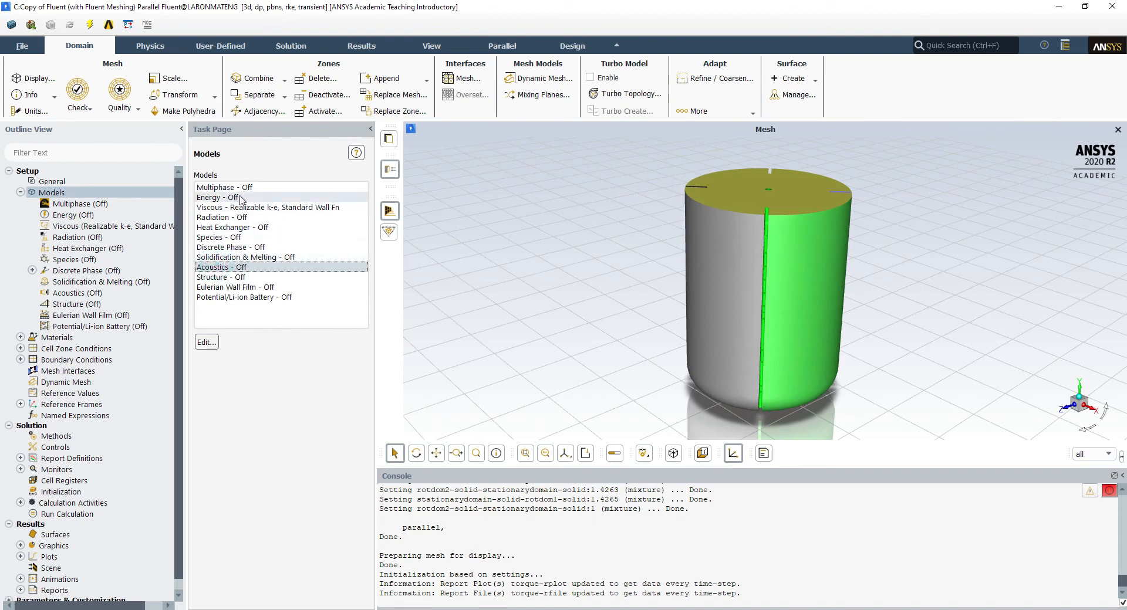
Enable the Species Transport model with mixture-template as the mixture material
{"action": "left_click", "coordinate": [233, 237]}
{"action": "double_click", "coordinate": [233, 237]}
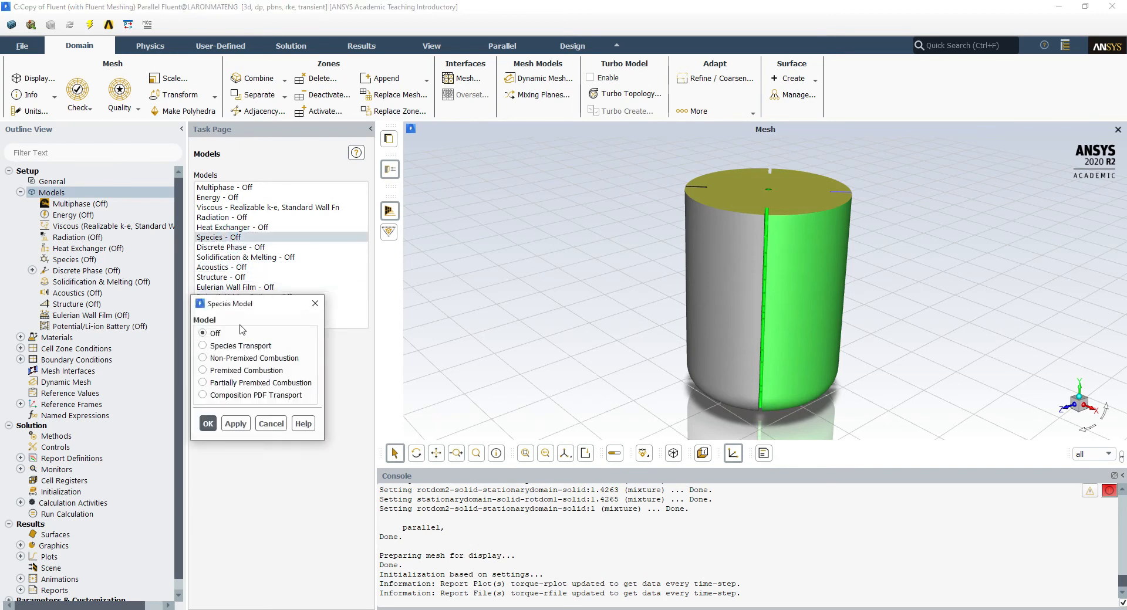
{"action": "left_click", "coordinate": [230, 346]}
{"action": "left_click_drag", "start_coordinate": [287, 310], "coordinate": [471, 166]}
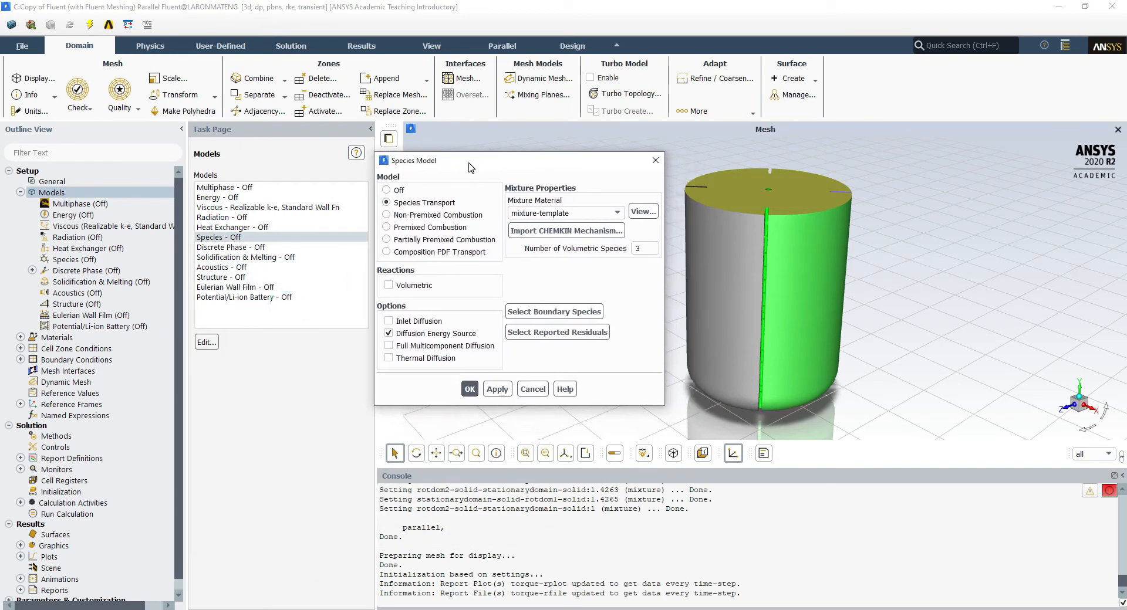
{"action": "left_click", "coordinate": [618, 213]}
{"action": "left_click", "coordinate": [617, 214]}
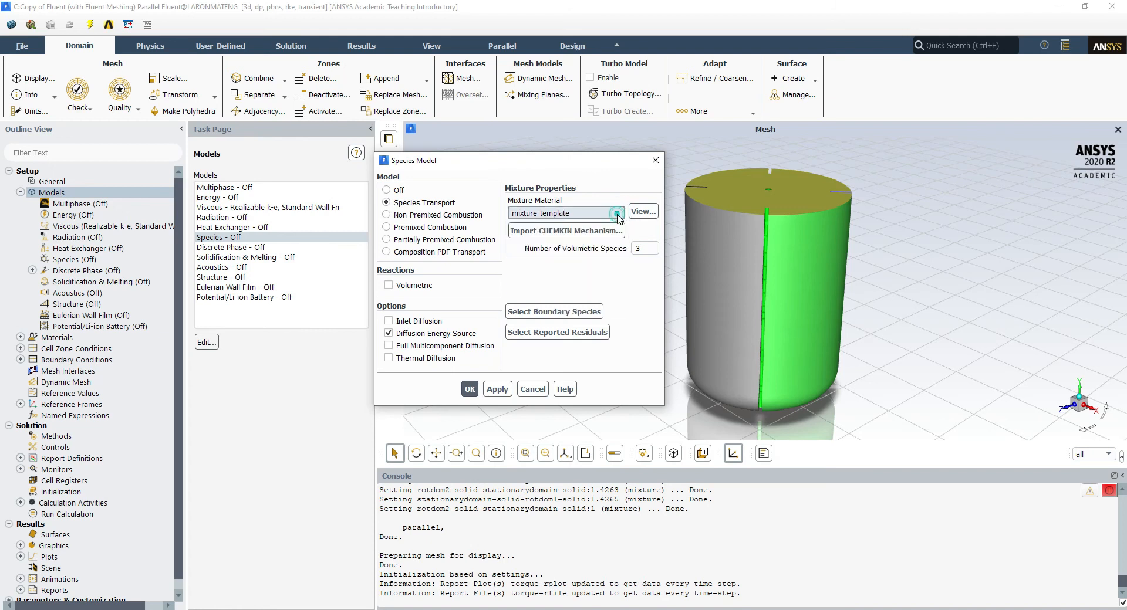
{"action": "left_click", "coordinate": [496, 389]}
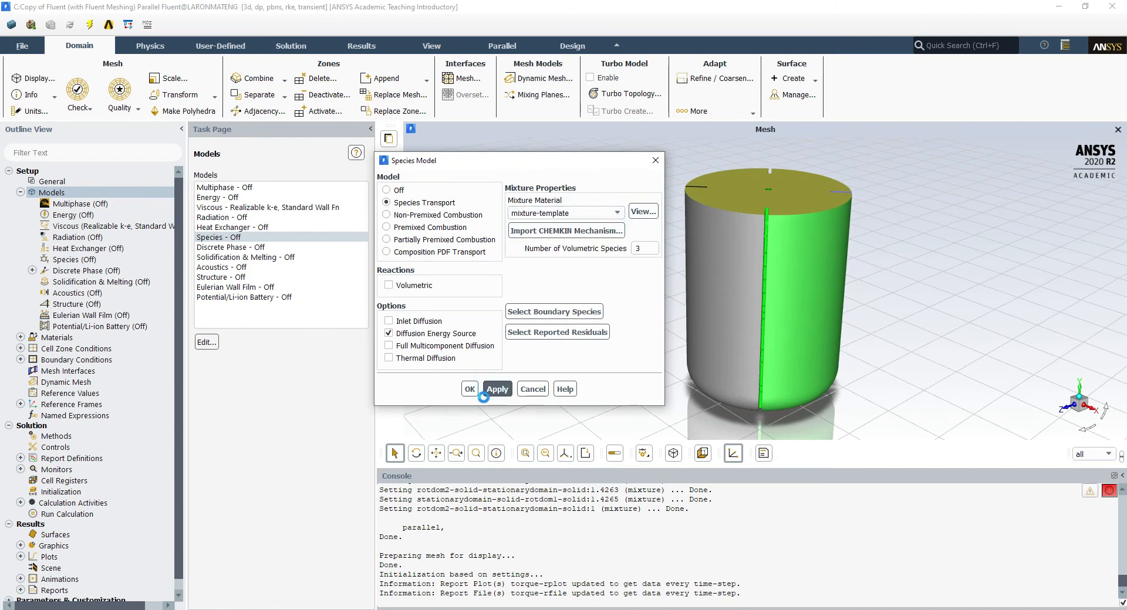
{"action": "left_click", "coordinate": [468, 389]}
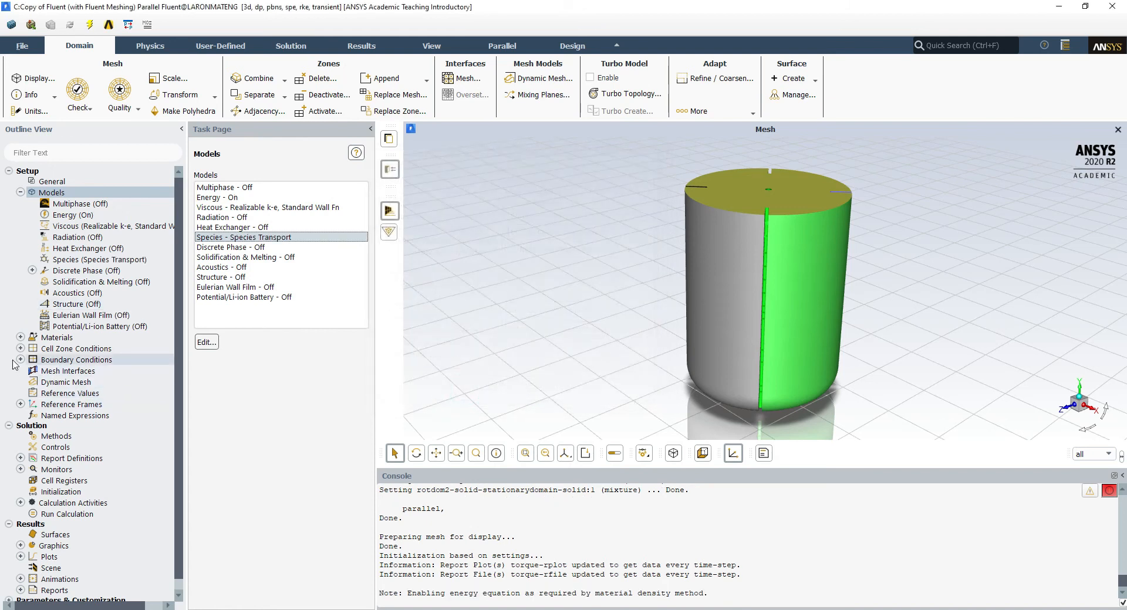
Open the Materials list and view the properties of the mixture-template material
{"action": "left_click", "coordinate": [20, 338]}
{"action": "double_click", "coordinate": [53, 338]}
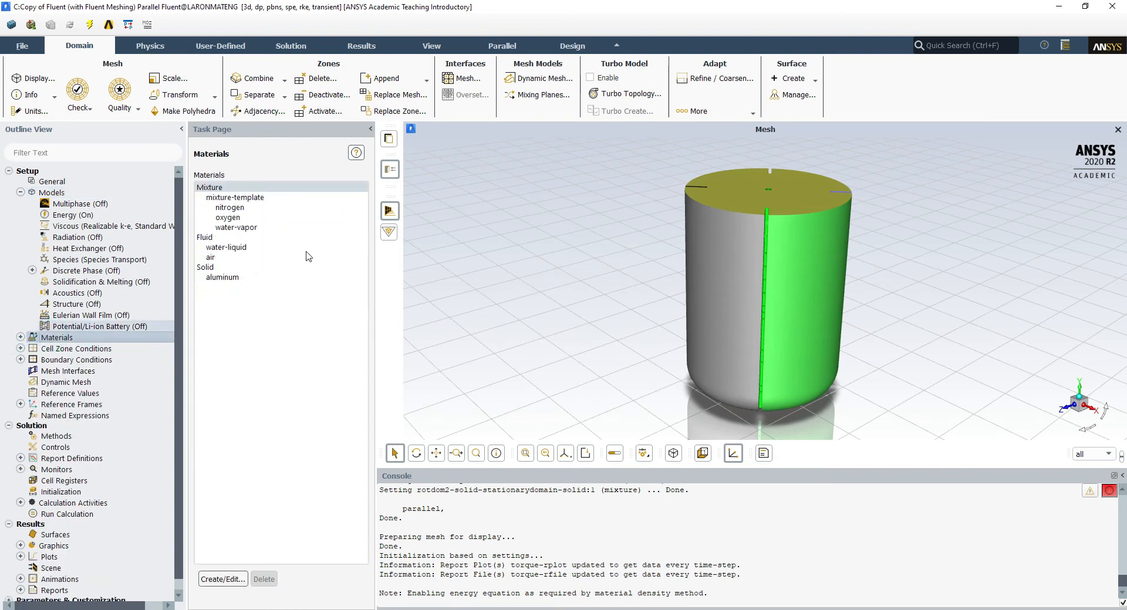
{"action": "left_click", "coordinate": [259, 198]}
{"action": "double_click", "coordinate": [259, 197]}
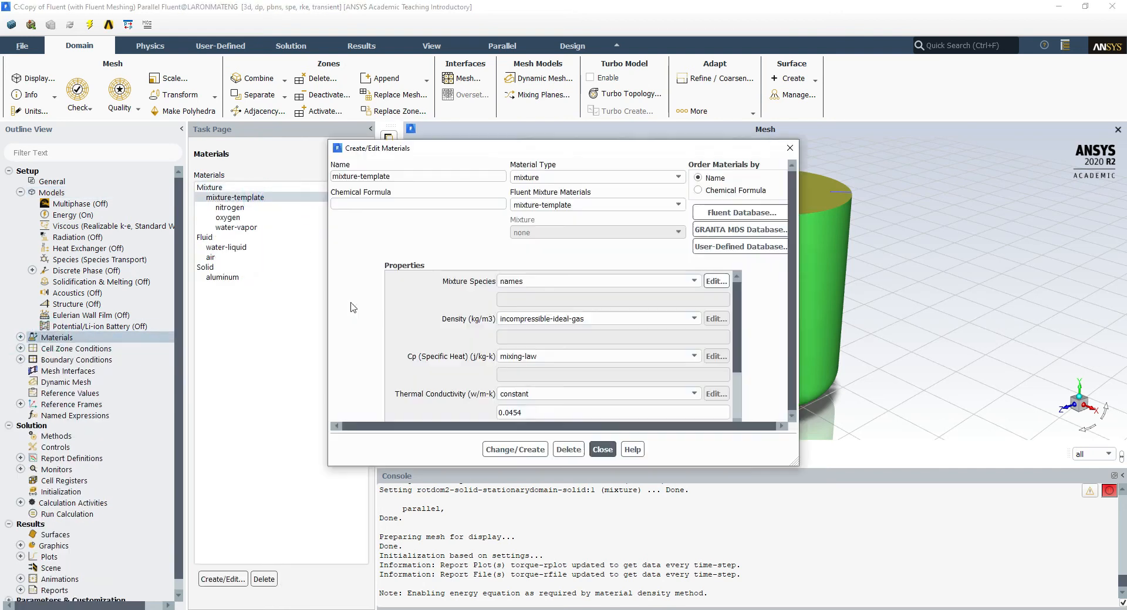
{"action": "left_click", "coordinate": [790, 148]}
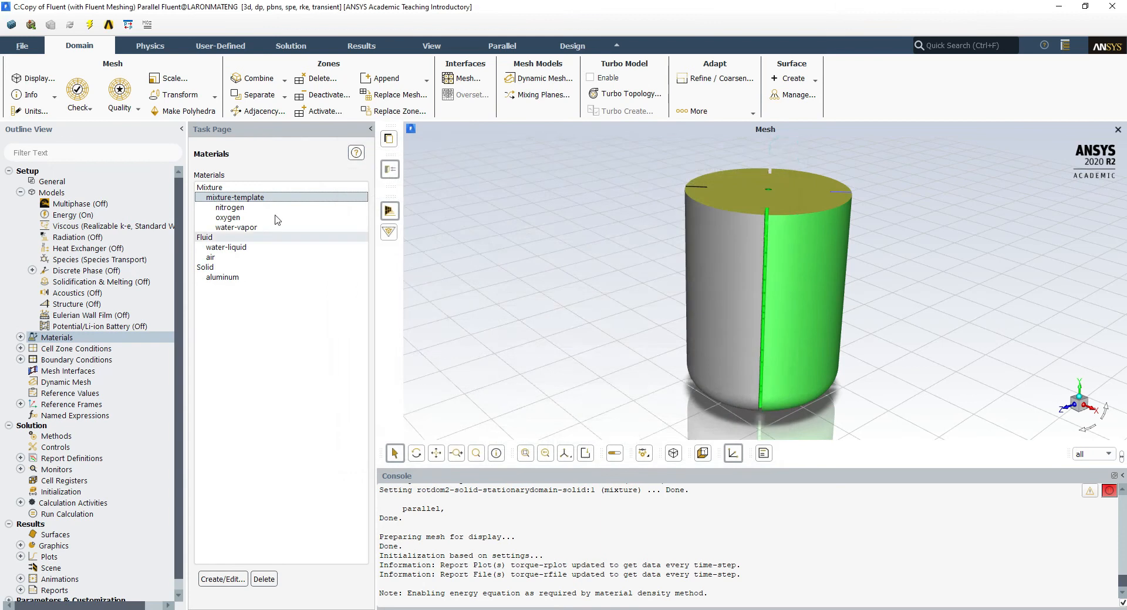
Look through the mixture species in the Materials list and view the properties of water-liquid
{"action": "left_click", "coordinate": [246, 210]}
{"action": "left_click", "coordinate": [246, 218]}
{"action": "left_click", "coordinate": [246, 228]}
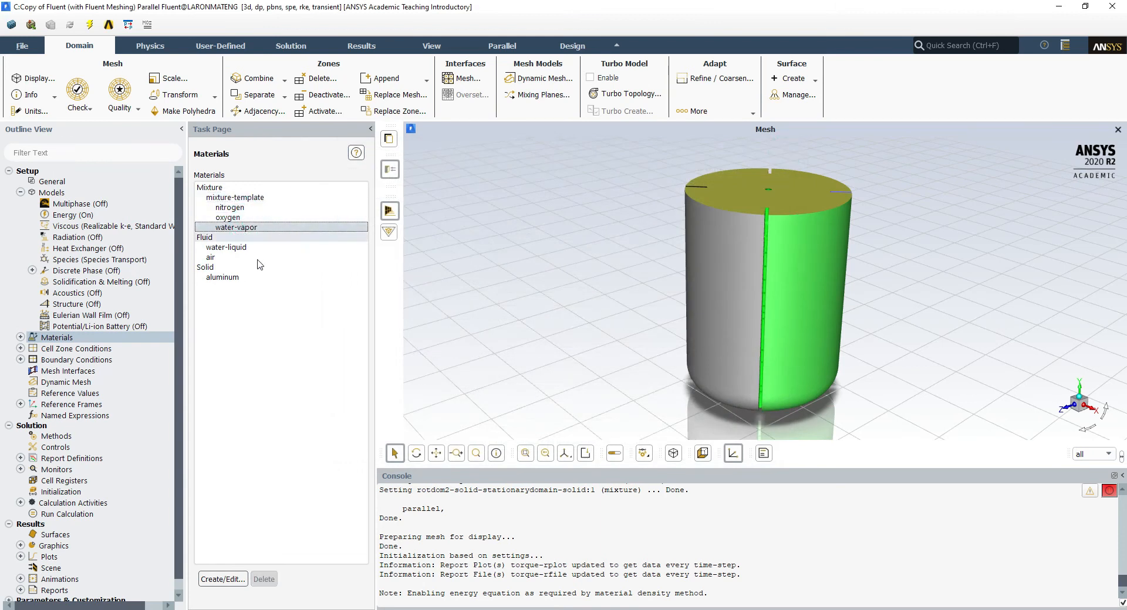
{"action": "left_click", "coordinate": [232, 237]}
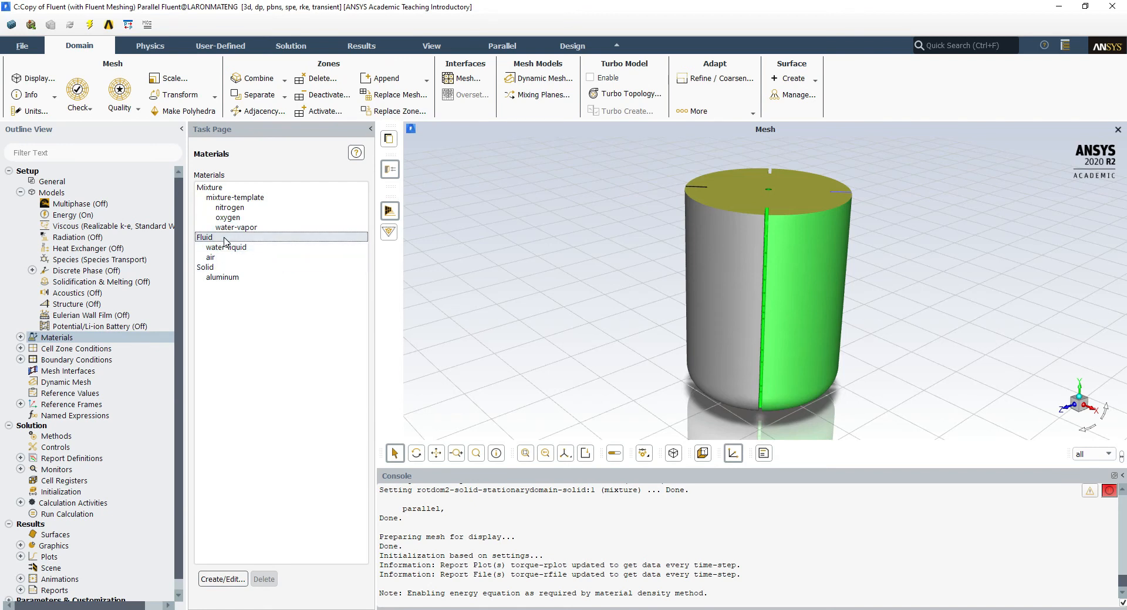
{"action": "double_click", "coordinate": [243, 239]}
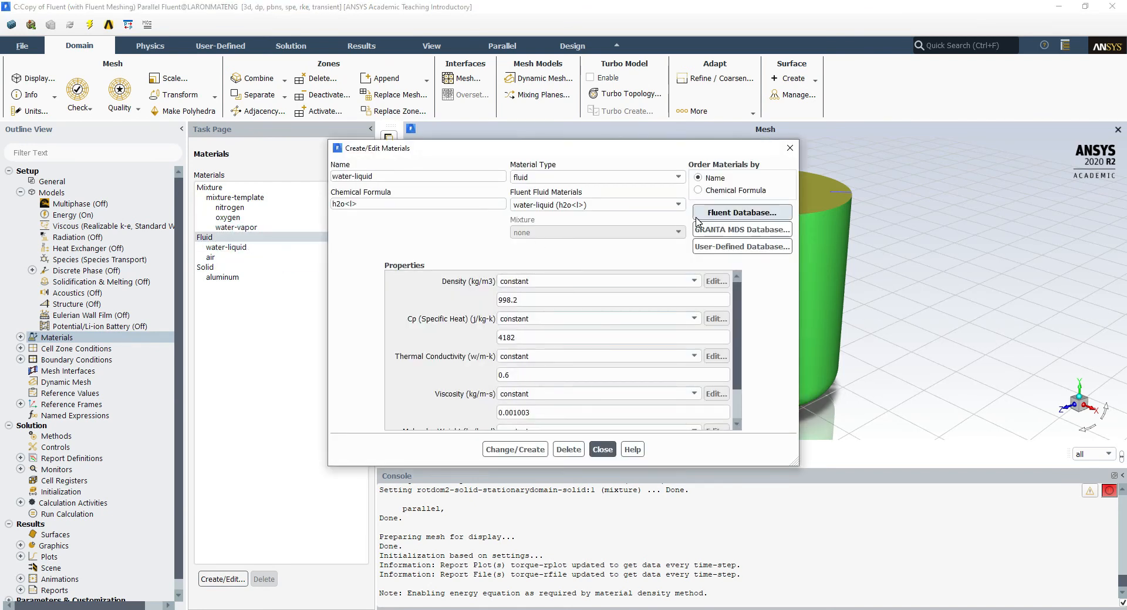
{"action": "left_click", "coordinate": [603, 449]}
Create a fluid named tracer from water-liquid with an empty chemical formula, without overwriting water-liquid
{"action": "double_click", "coordinate": [254, 249]}
{"action": "left_click", "coordinate": [367, 609]}
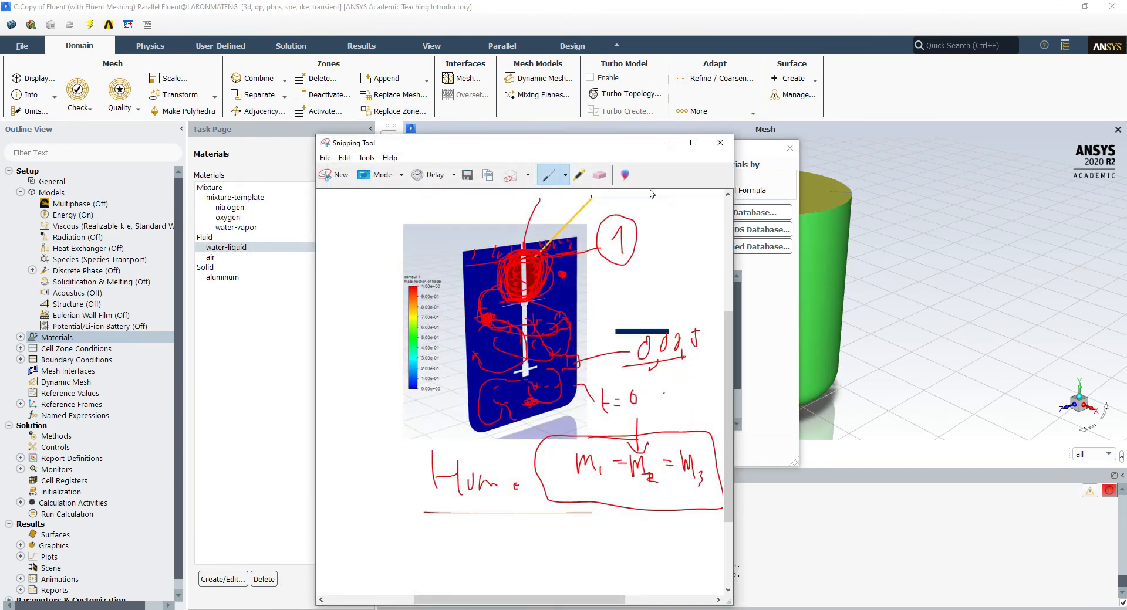
{"action": "left_click", "coordinate": [667, 142]}
{"action": "triple_click", "coordinate": [398, 179]}
{"action": "type", "text": "trqa"}
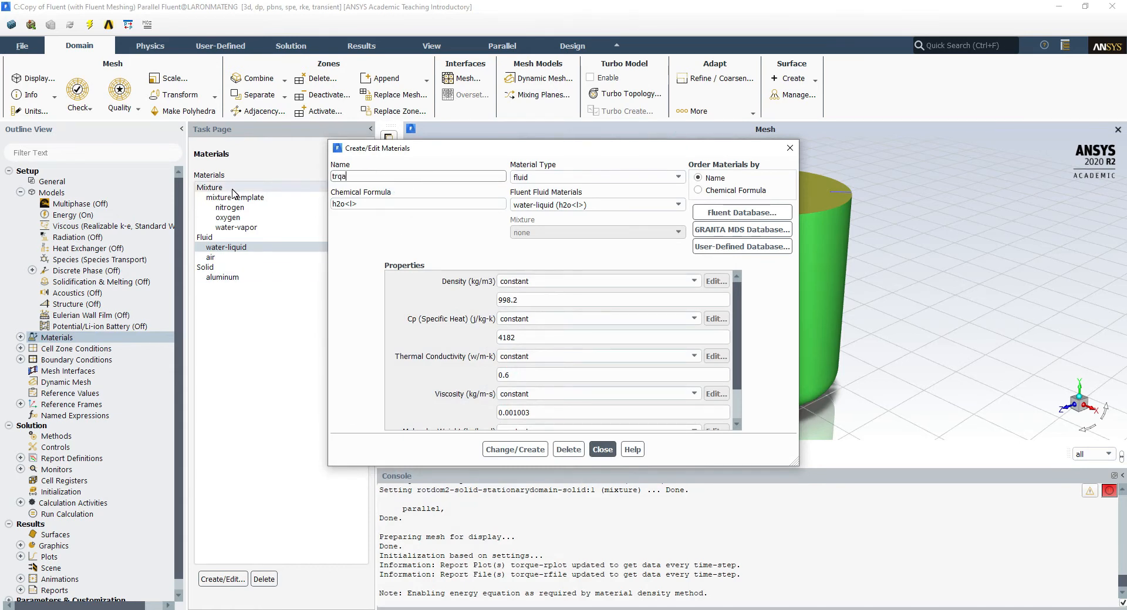
{"action": "type", "text": "acer"}
{"action": "left_click", "coordinate": [363, 203]}
{"action": "triple_click", "coordinate": [363, 203]}
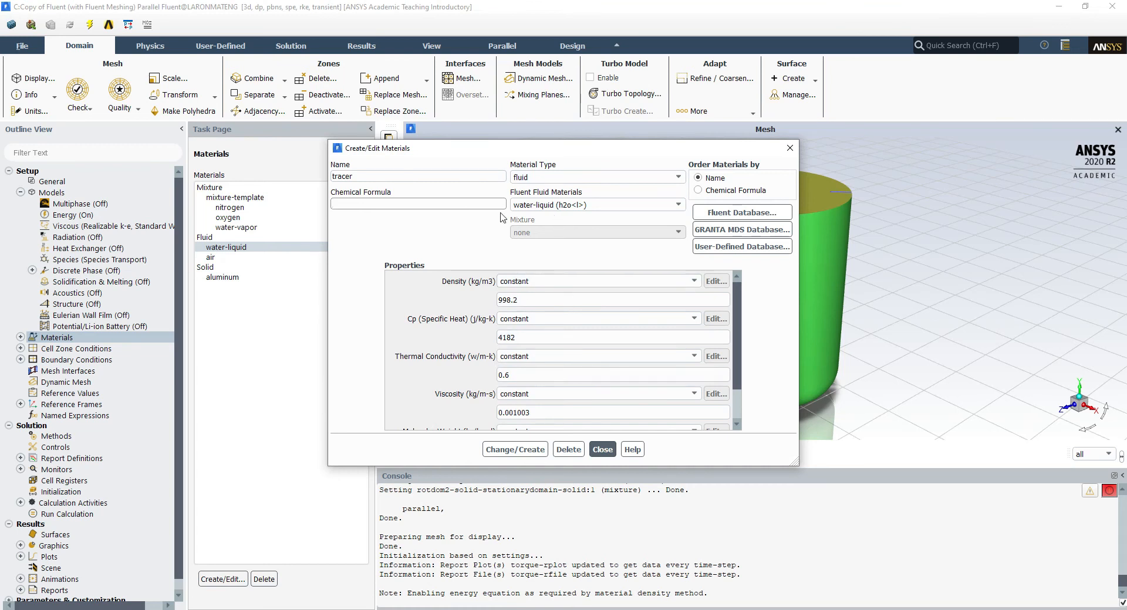
{"action": "left_click", "coordinate": [519, 450]}
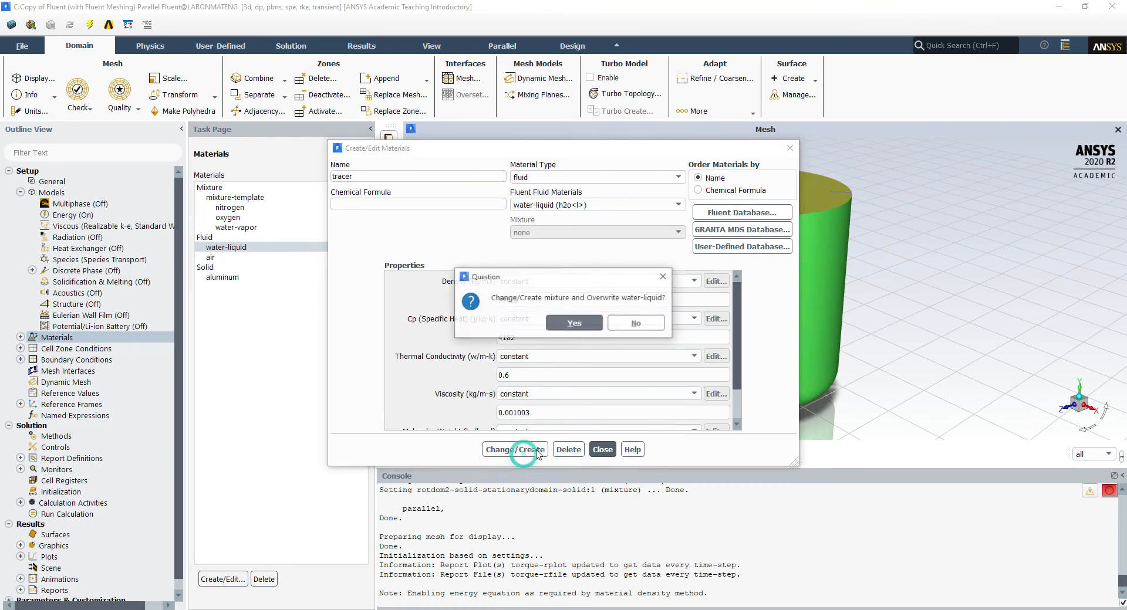
{"action": "left_click", "coordinate": [635, 325]}
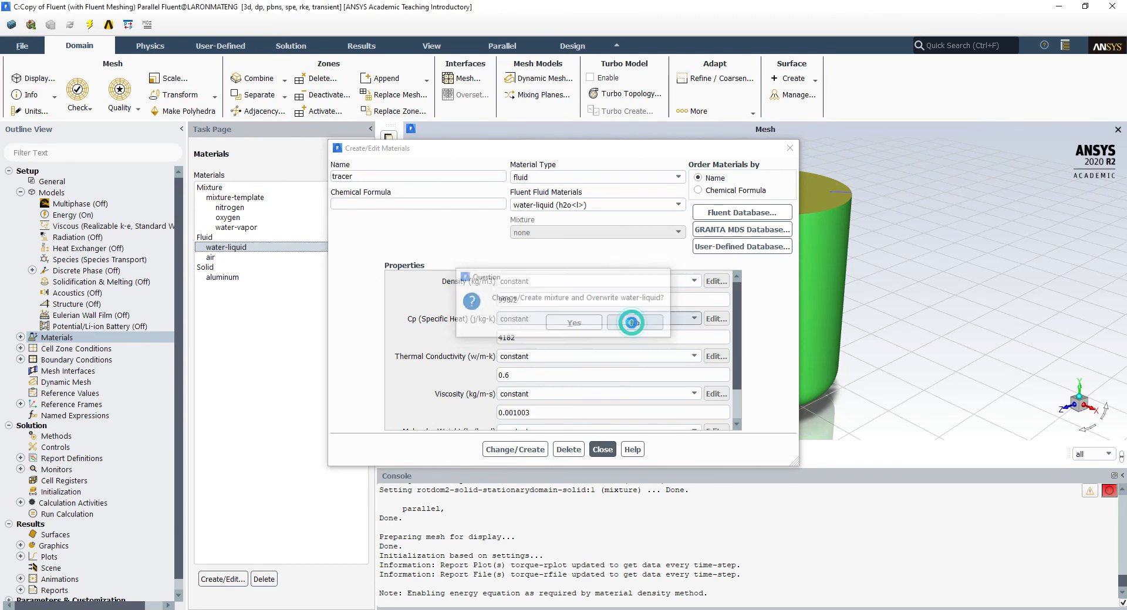
{"action": "left_click", "coordinate": [604, 448]}
Check the properties of the new tracer fluid and open the mixture-template material
{"action": "double_click", "coordinate": [220, 248]}
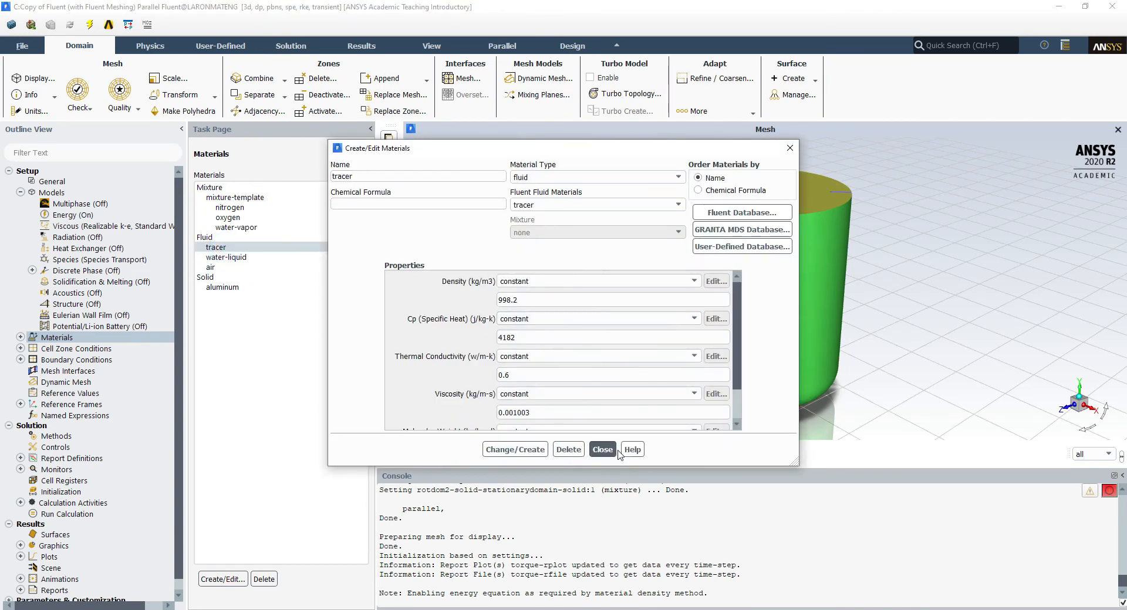
{"action": "left_click", "coordinate": [603, 449]}
{"action": "double_click", "coordinate": [241, 197]}
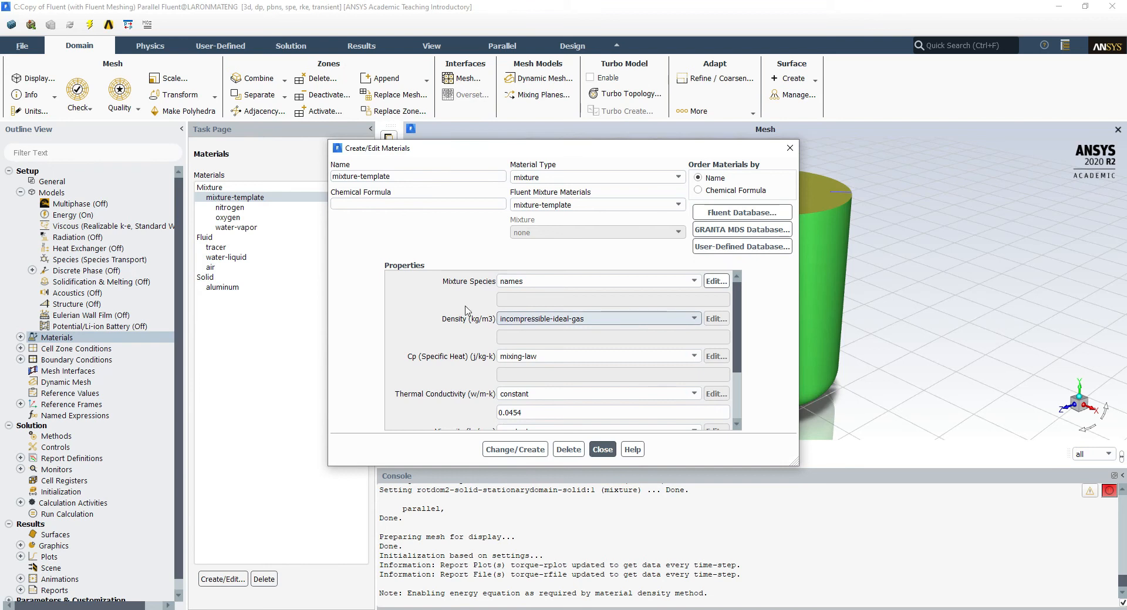
Choose volume-weighted-mixing-law for the mixture density without applying it and try to turn off the Energy model
{"action": "left_click", "coordinate": [571, 321]}
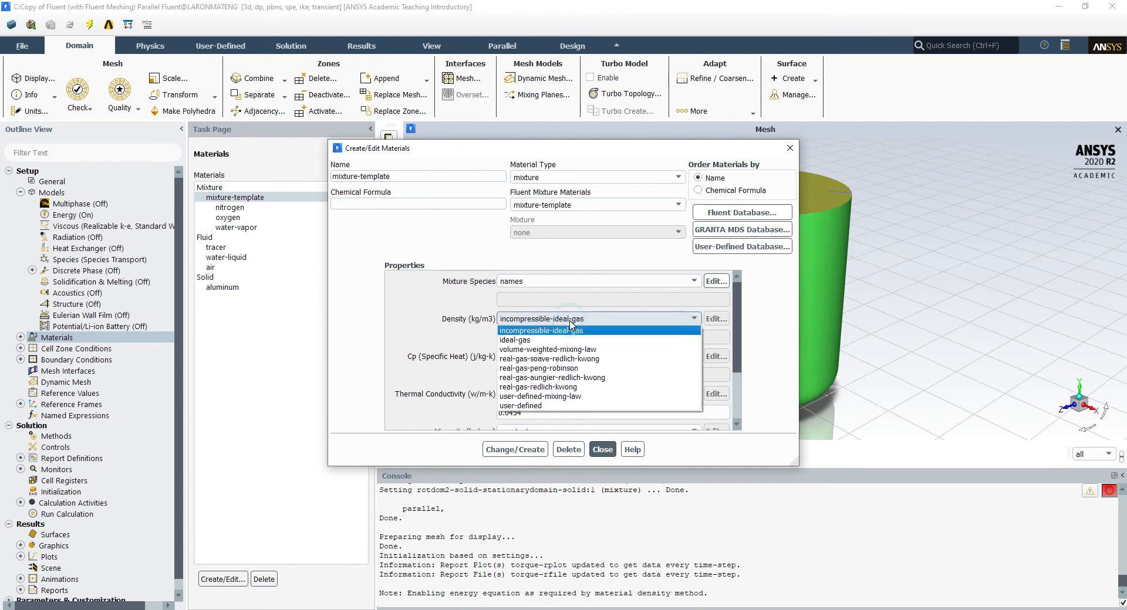
{"action": "left_click", "coordinate": [544, 348]}
{"action": "right_click", "coordinate": [84, 216]}
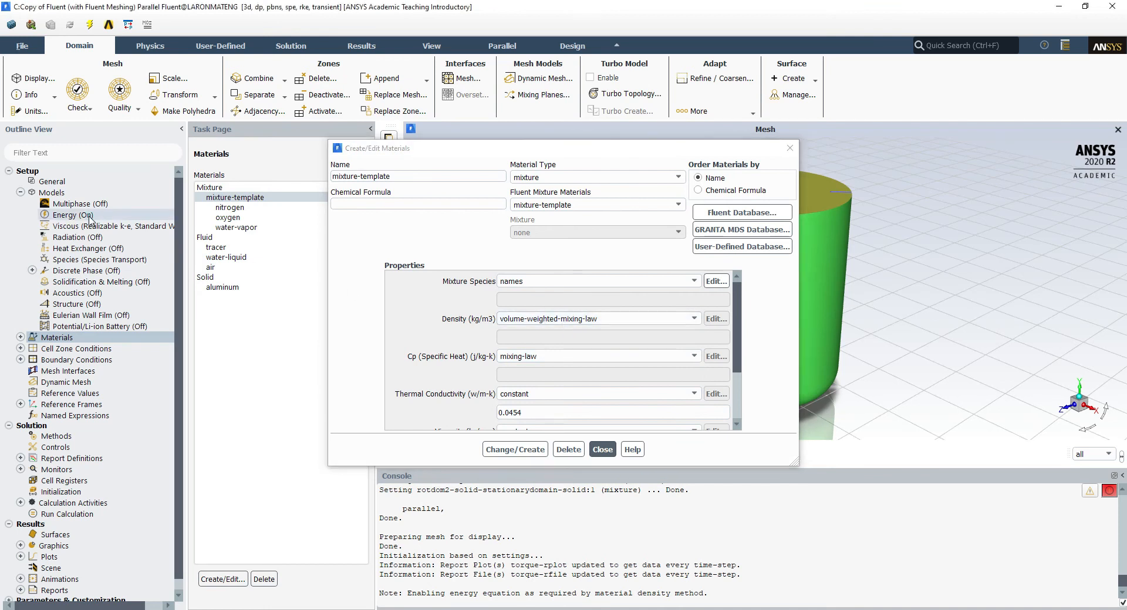
{"action": "left_click", "coordinate": [105, 257]}
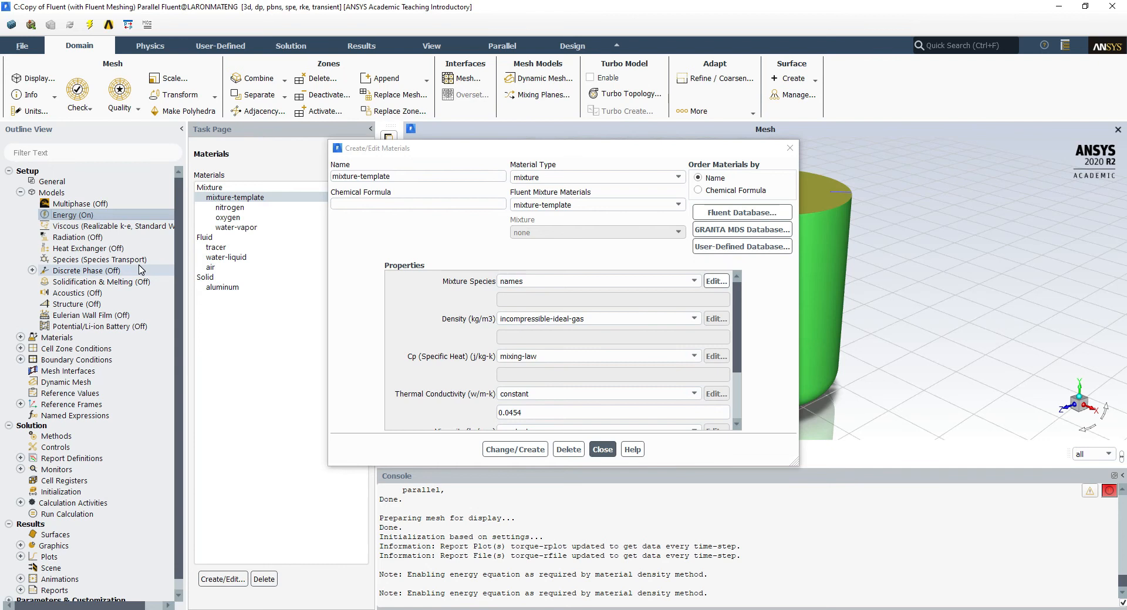
Apply volume-weighted-mixing-law as the mixture-template density and turn off the Energy model
{"action": "left_click", "coordinate": [539, 320]}
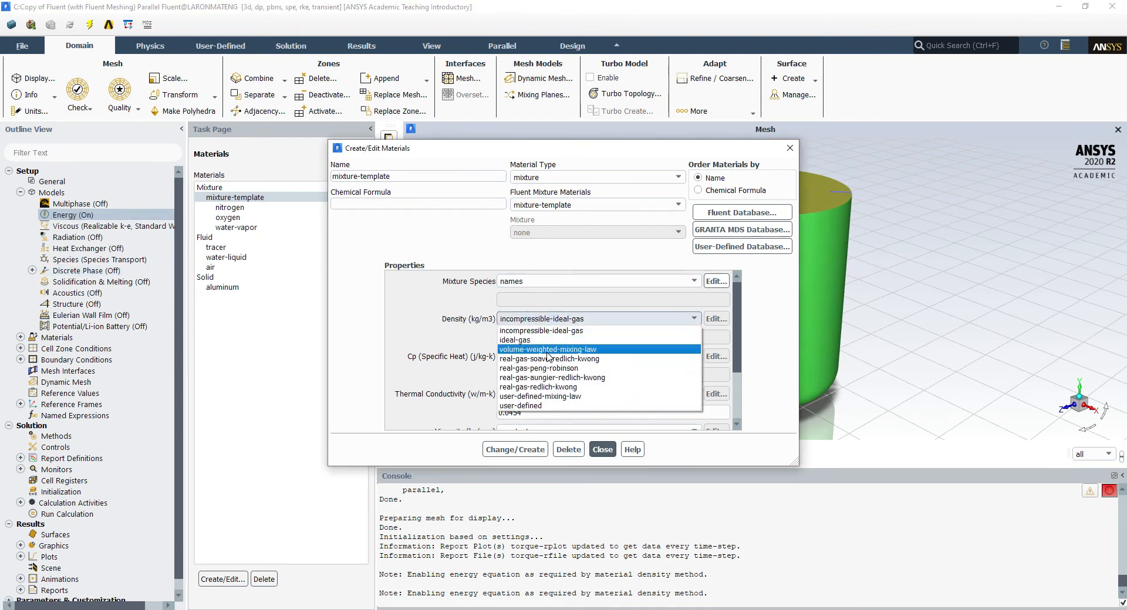
{"action": "left_click", "coordinate": [549, 350]}
{"action": "left_click", "coordinate": [524, 448]}
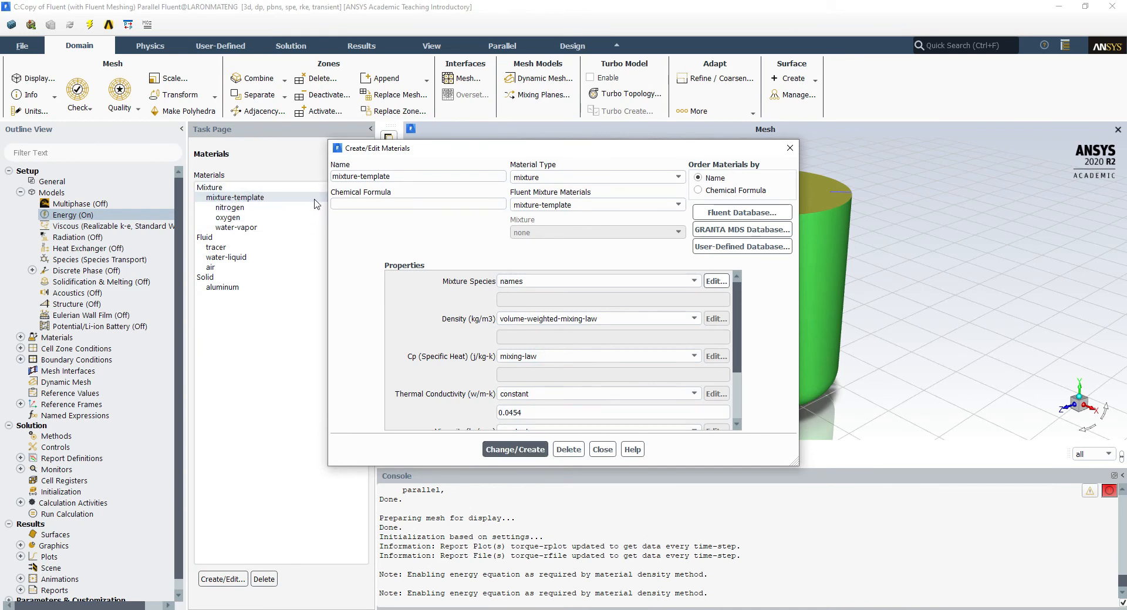
{"action": "left_click_drag", "start_coordinate": [419, 149], "coordinate": [346, 150]}
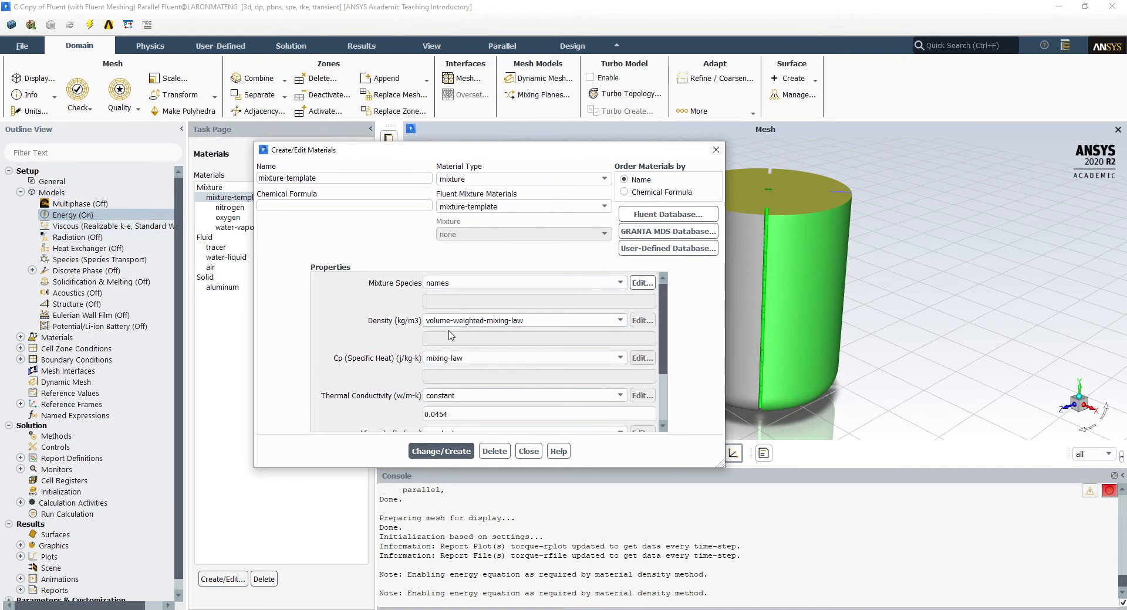
{"action": "right_click", "coordinate": [111, 216]}
{"action": "left_click", "coordinate": [130, 256]}
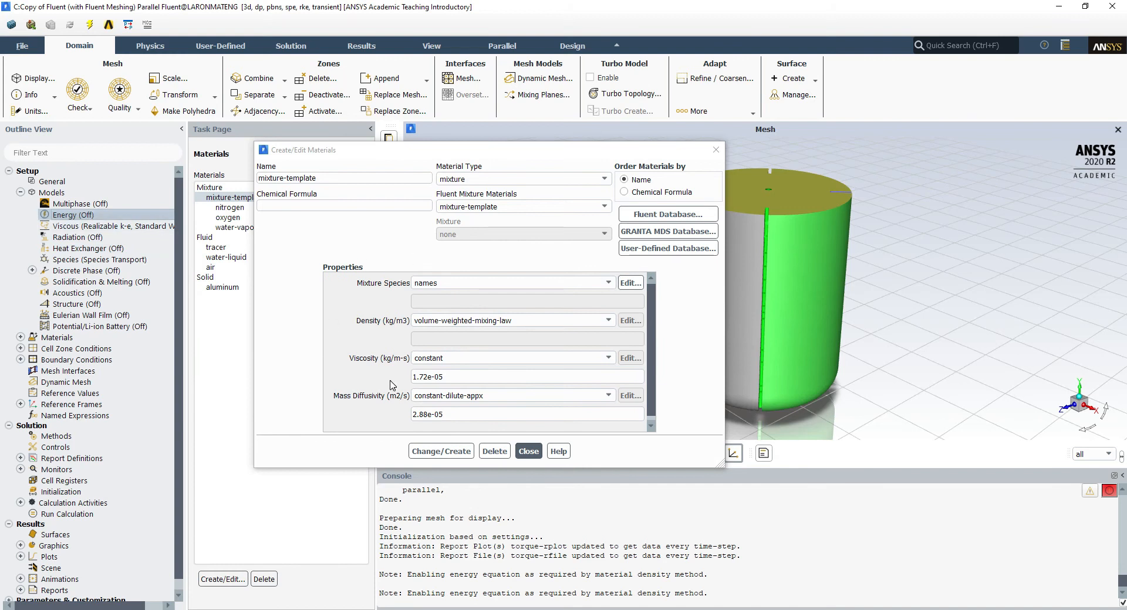
Set the mixture viscosity to mass-weighted-mixing-law and the mass diffusivity to 1e-9 m2/s, and apply the changes
{"action": "scroll", "coordinate": [350, 358], "scroll_direction": "down", "scroll_amount": 1}
{"action": "left_click", "coordinate": [513, 353]}
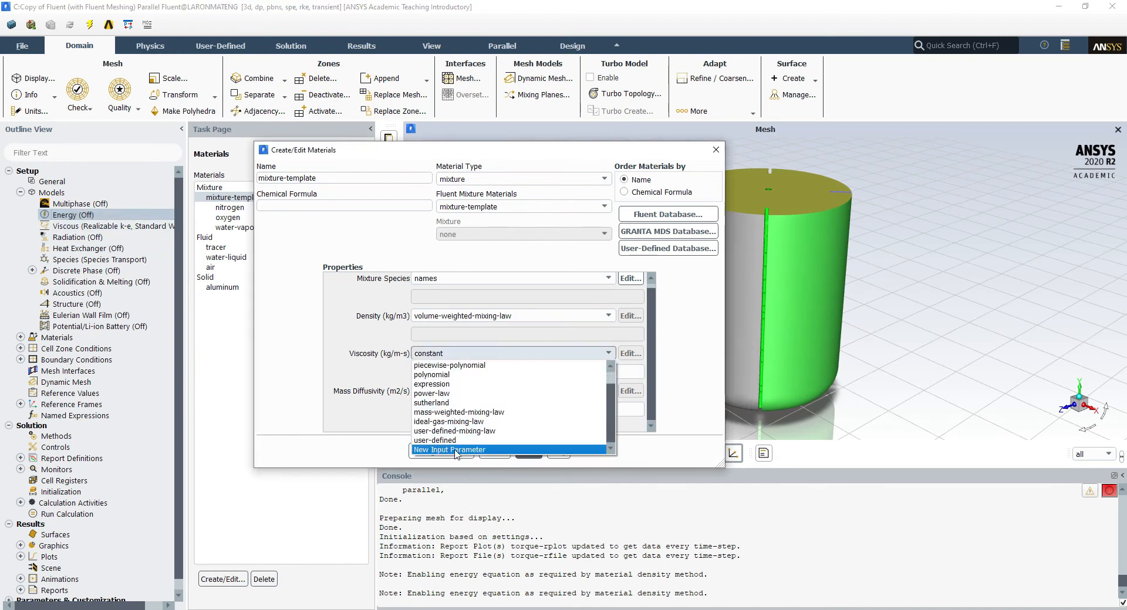
{"action": "left_click", "coordinate": [499, 412]}
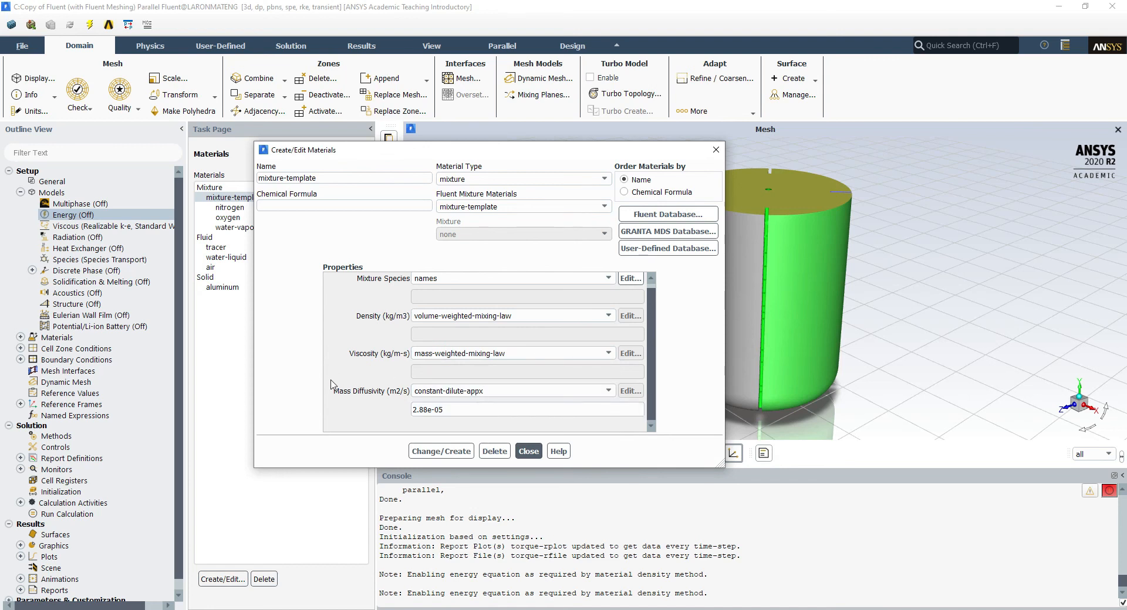
{"action": "left_click_drag", "start_coordinate": [450, 407], "coordinate": [369, 407]}
{"action": "type", "text": "1e-9"}
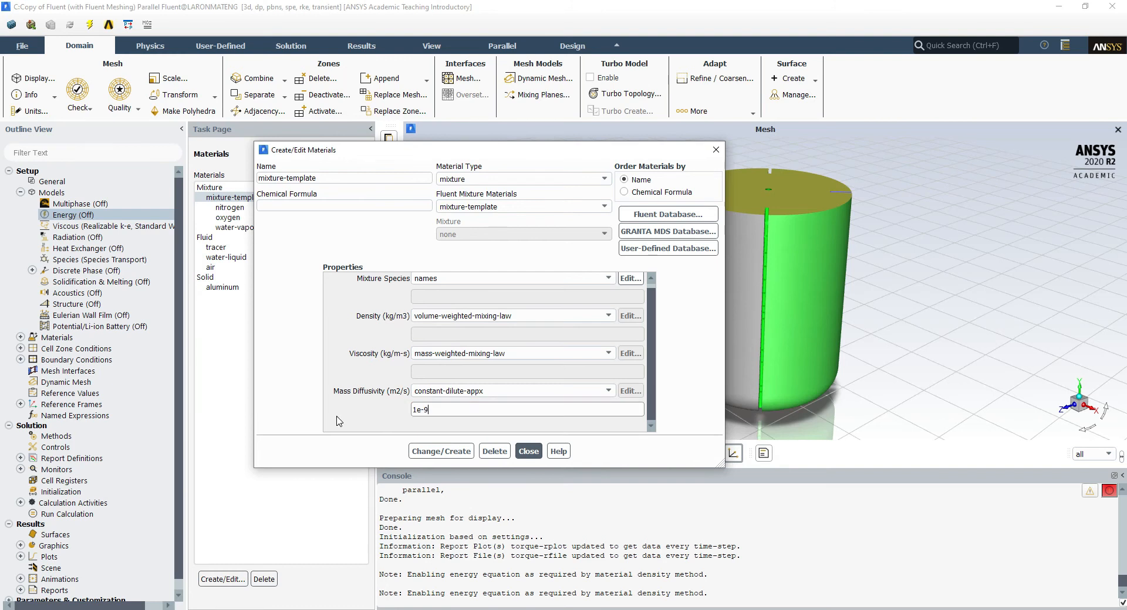
{"action": "left_click", "coordinate": [336, 416]}
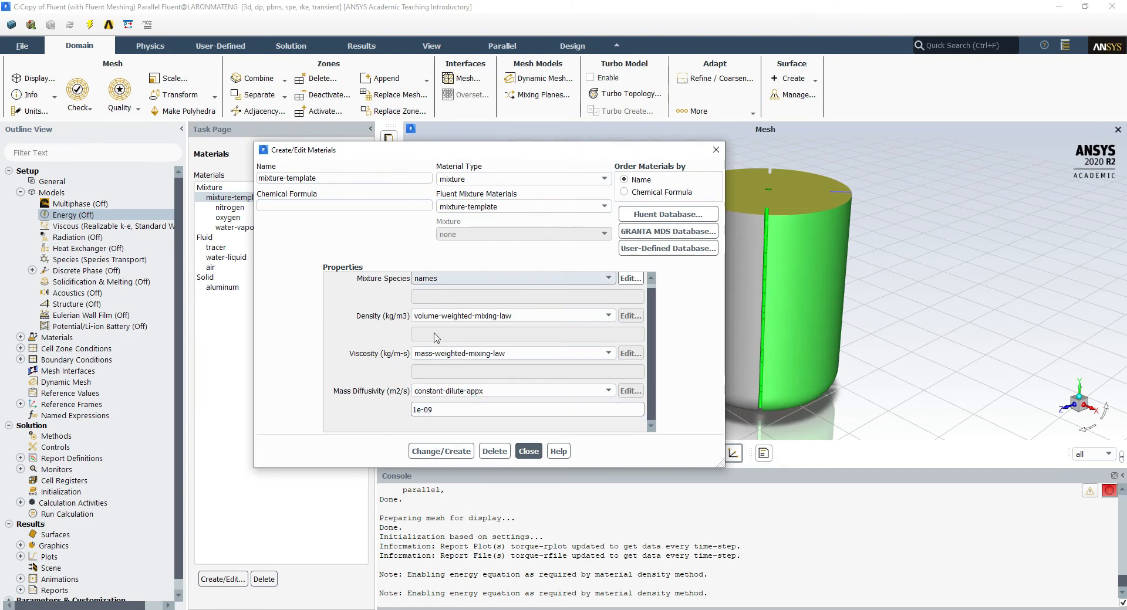
{"action": "left_click", "coordinate": [438, 452]}
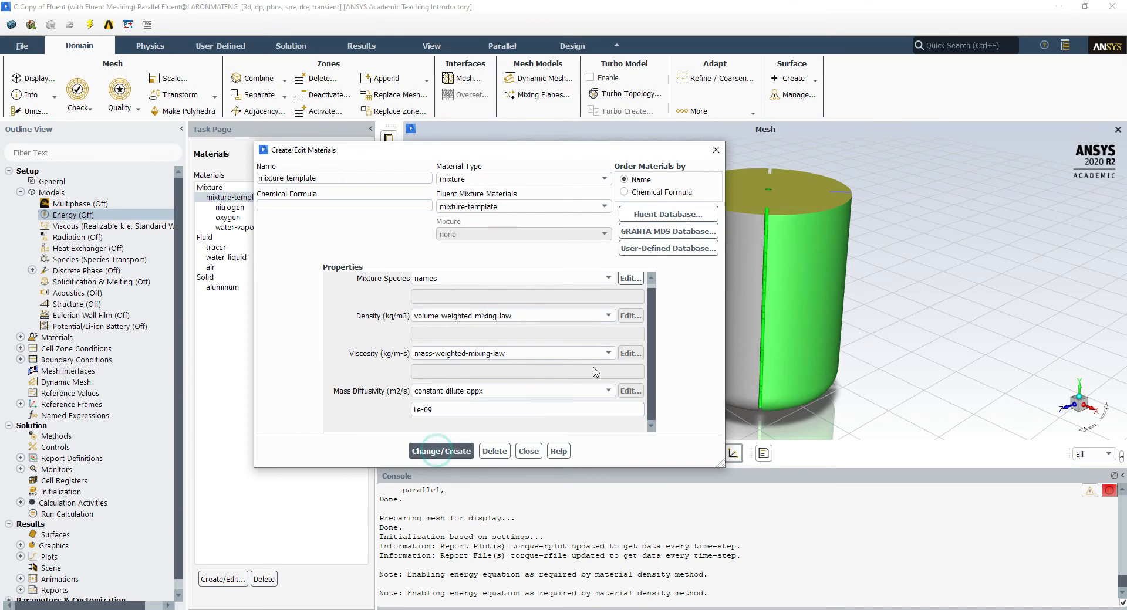
Edit the mixture-template species list and remove n2 and o2 from the selected species
{"action": "left_click", "coordinate": [630, 283]}
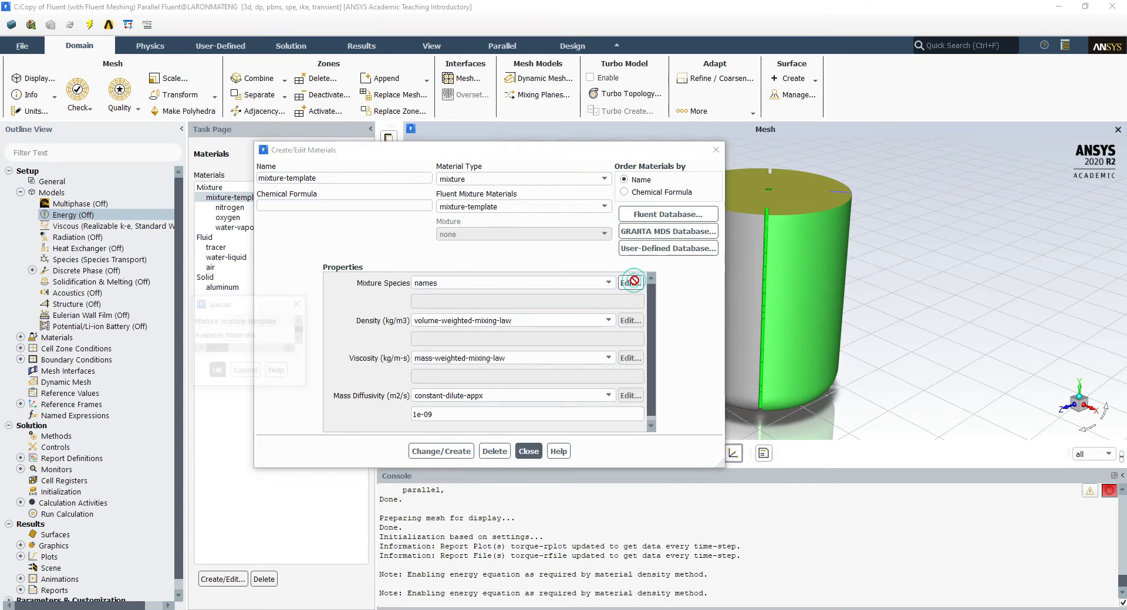
{"action": "left_click_drag", "start_coordinate": [289, 297], "coordinate": [482, 163]}
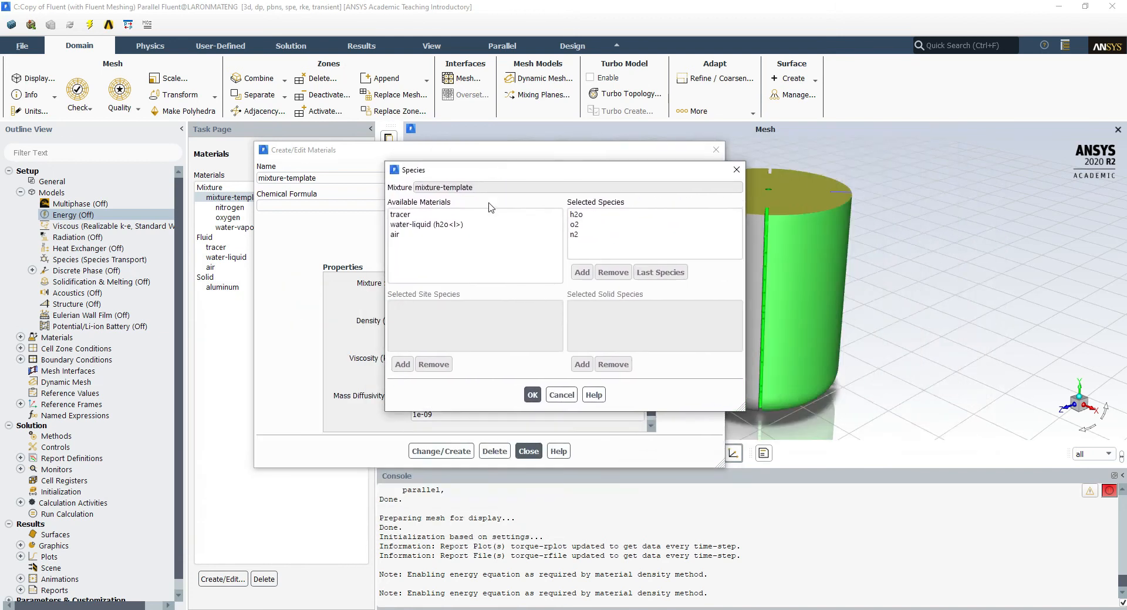
{"action": "left_click", "coordinate": [581, 234]}
{"action": "left_click", "coordinate": [612, 273]}
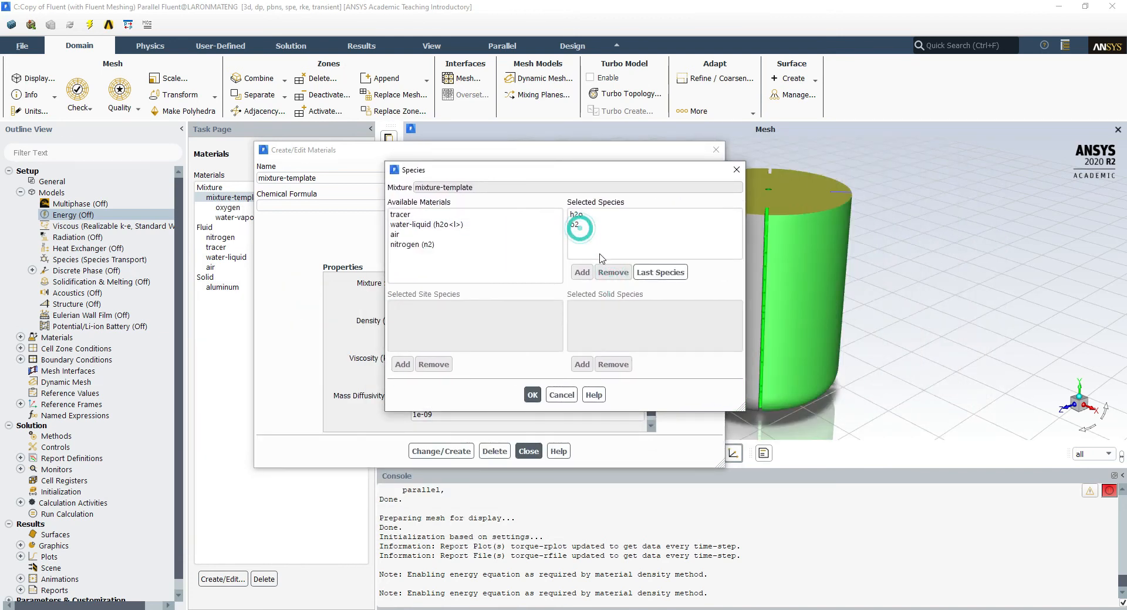
{"action": "left_click", "coordinate": [578, 225]}
{"action": "left_click", "coordinate": [608, 272]}
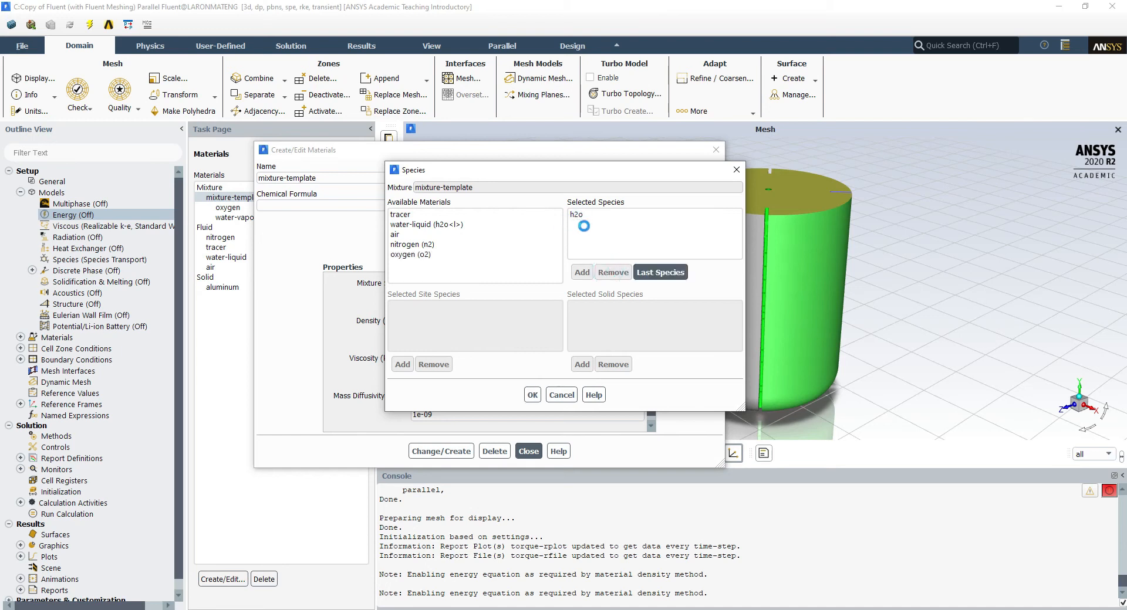
Add tracer and water-liquid to the selected species and remove water vapour (h2o), leaving h2o<l> as the last species
{"action": "left_click", "coordinate": [410, 215]}
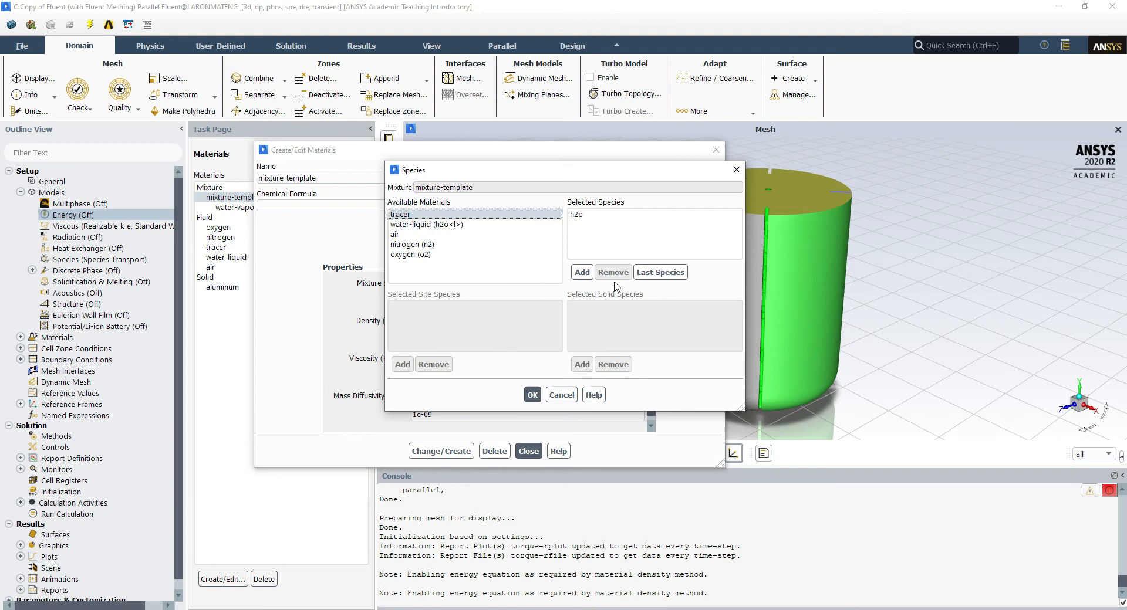
{"action": "left_click", "coordinate": [583, 272]}
{"action": "left_click", "coordinate": [417, 215]}
{"action": "left_click", "coordinate": [582, 272]}
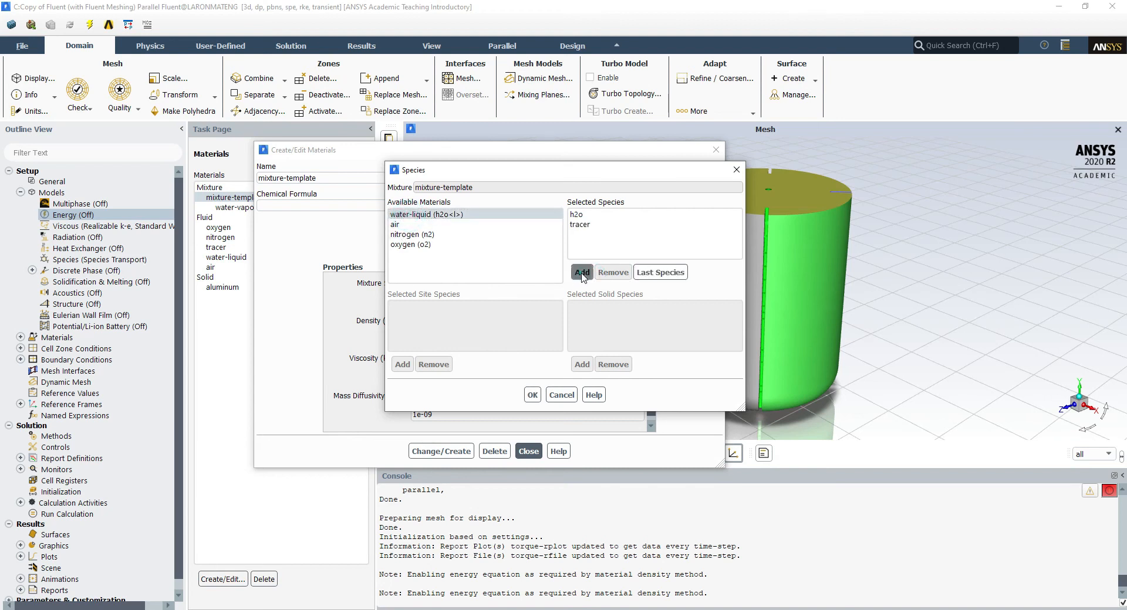
{"action": "left_click", "coordinate": [582, 234]}
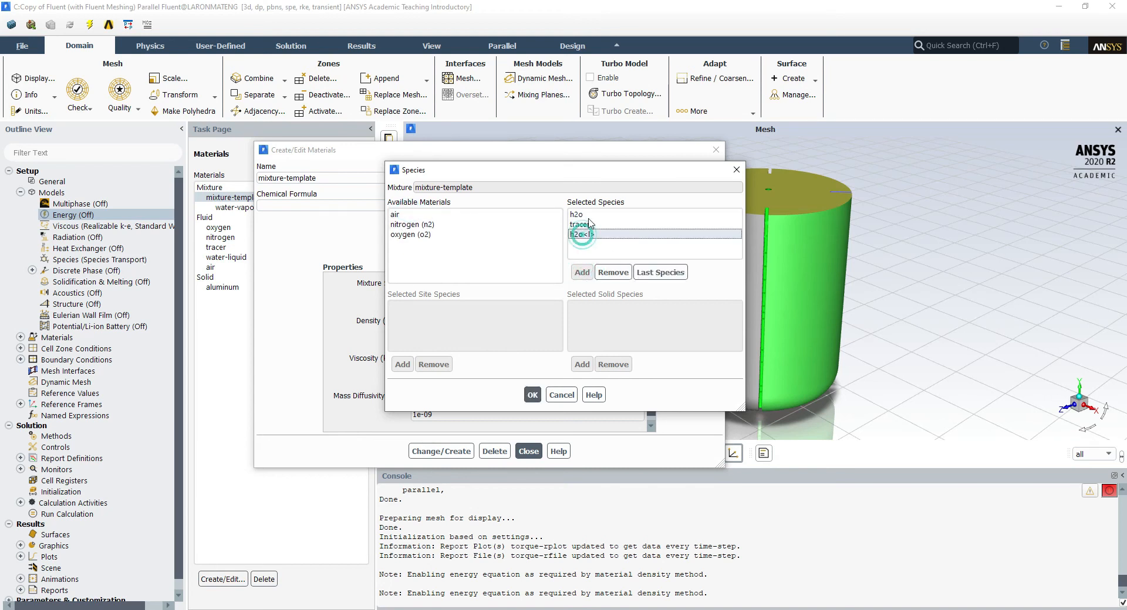
{"action": "left_click", "coordinate": [586, 214]}
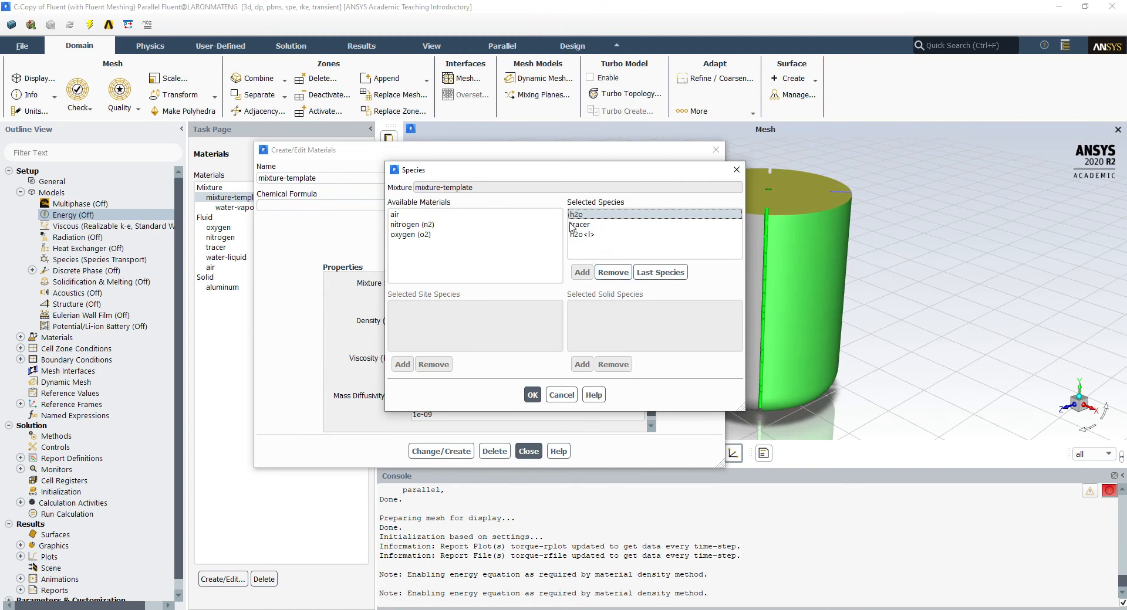
{"action": "left_click", "coordinate": [611, 274]}
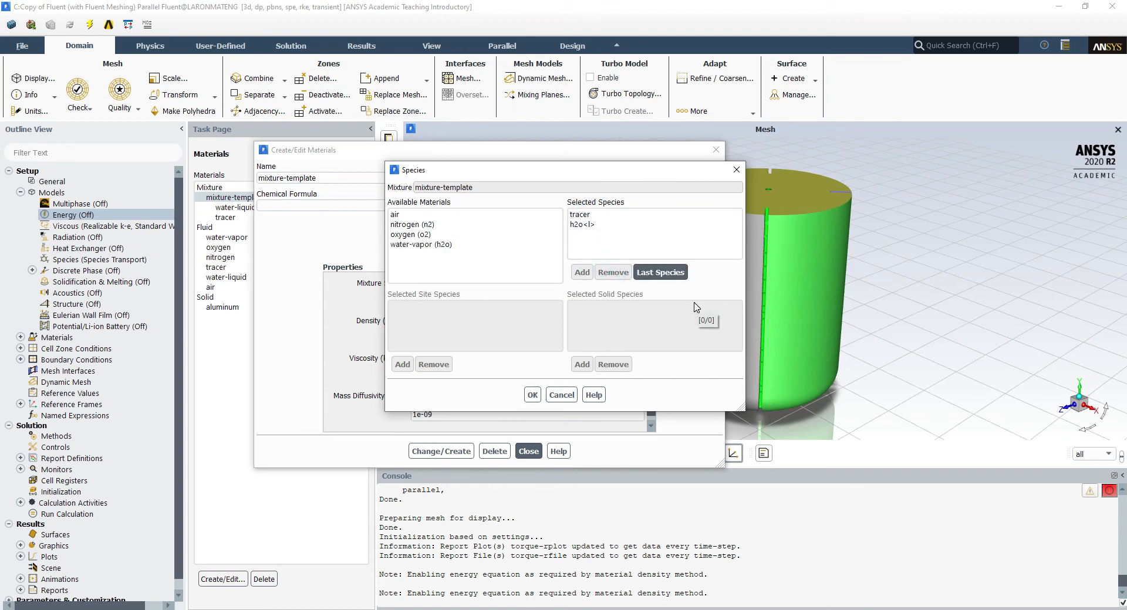
{"action": "left_click", "coordinate": [587, 215]}
{"action": "left_click", "coordinate": [596, 225]}
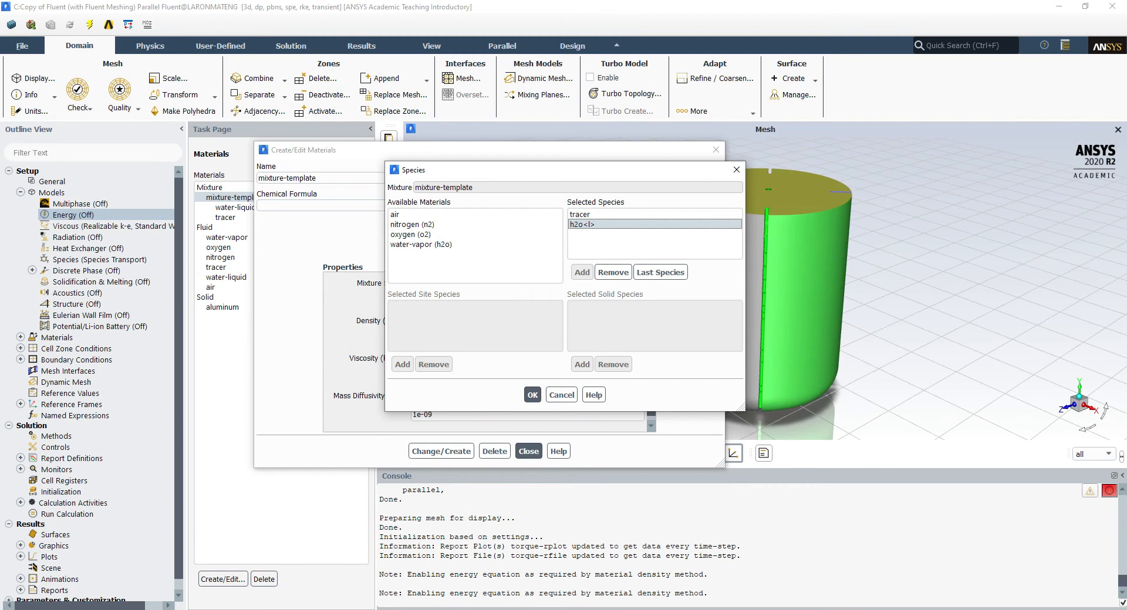
Switch to the Snipping Tool and handwrite an underlined Y with subscript tracer below the homogeneity note
{"action": "left_click", "coordinate": [413, 609]}
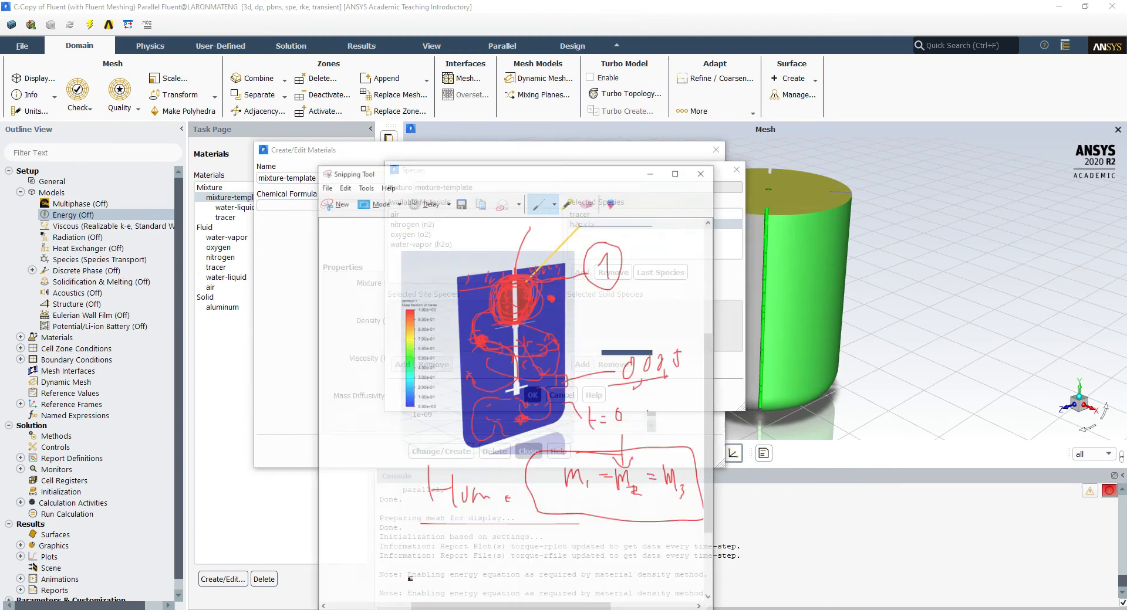
{"action": "scroll", "coordinate": [496, 338], "scroll_direction": "down", "scroll_amount": 1}
{"action": "scroll", "coordinate": [496, 338], "scroll_direction": "down", "scroll_amount": 1}
{"action": "left_click_drag", "start_coordinate": [479, 431], "coordinate": [491, 492]}
{"action": "left_click_drag", "start_coordinate": [503, 445], "coordinate": [481, 492]}
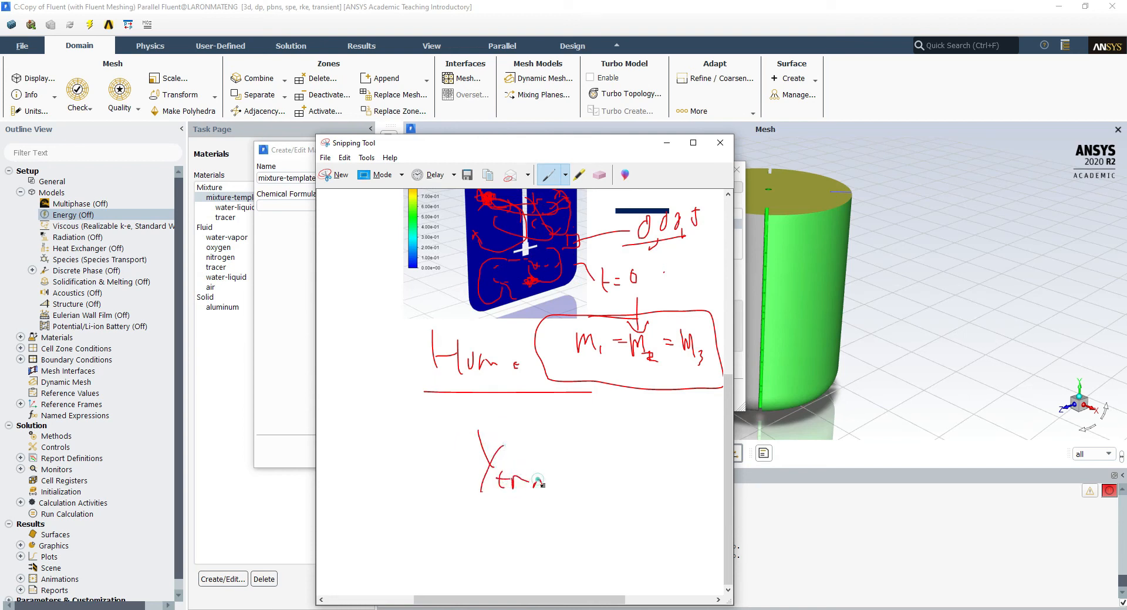
{"action": "left_click_drag", "start_coordinate": [488, 496], "coordinate": [564, 496]}
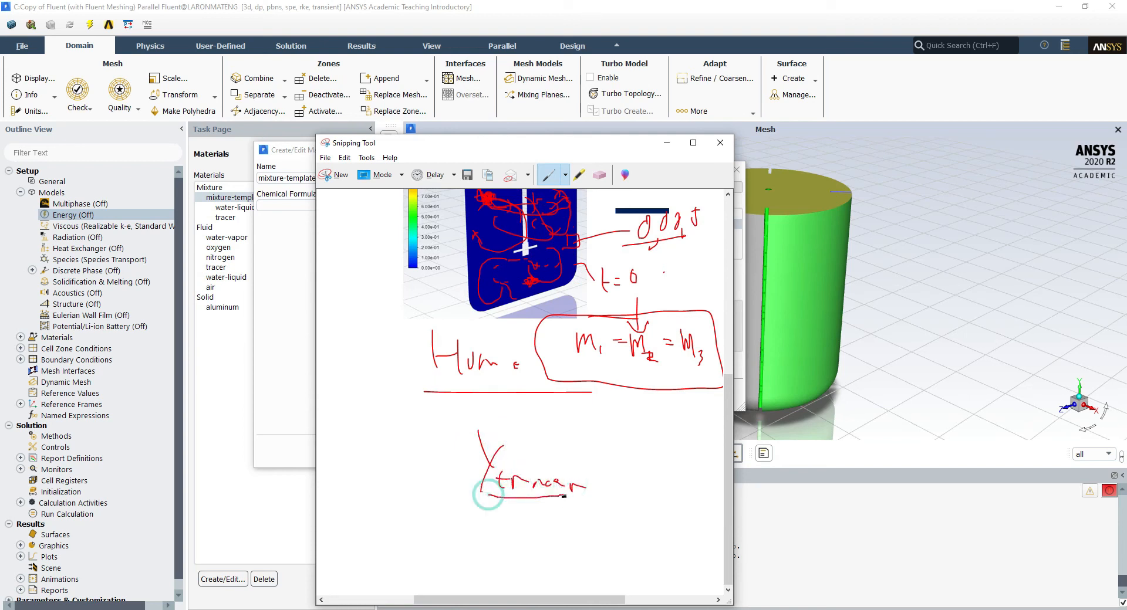
Handwrite the relation Y wl = 1 − Y tracer beside the tracer term, circle the tracer term, and return to Fluent
{"action": "mouse_move", "coordinate": [630, 445]}
{"action": "left_mouse_down"}
{"action": "mouse_move", "coordinate": [640, 463]}
{"action": "mouse_move", "coordinate": [626, 503]}
{"action": "left_mouse_up"}
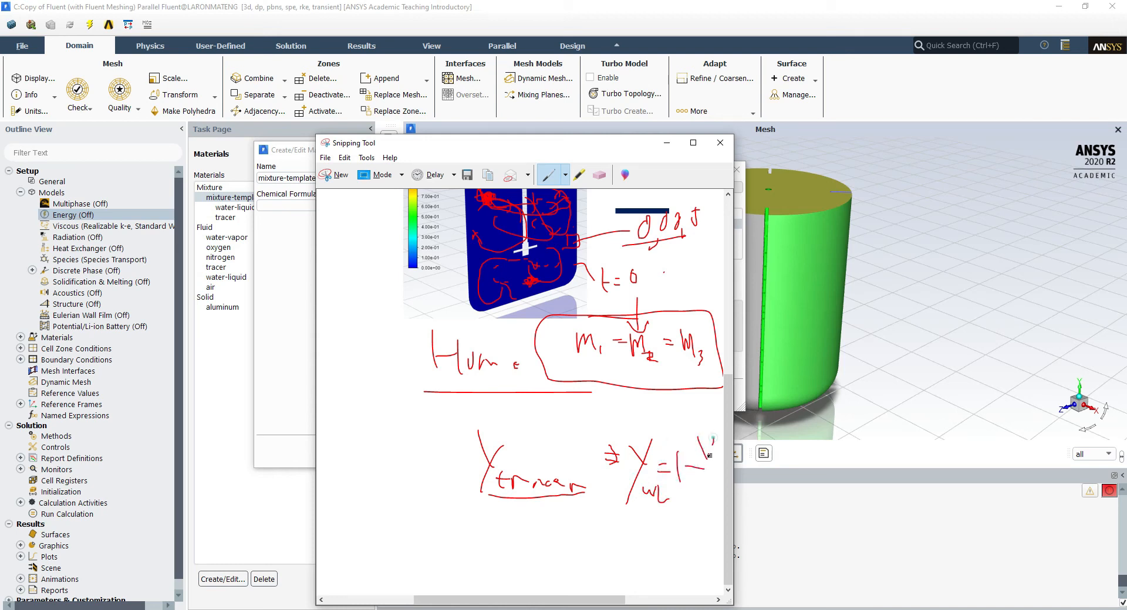
{"action": "left_click_drag", "start_coordinate": [709, 477], "coordinate": [722, 483]}
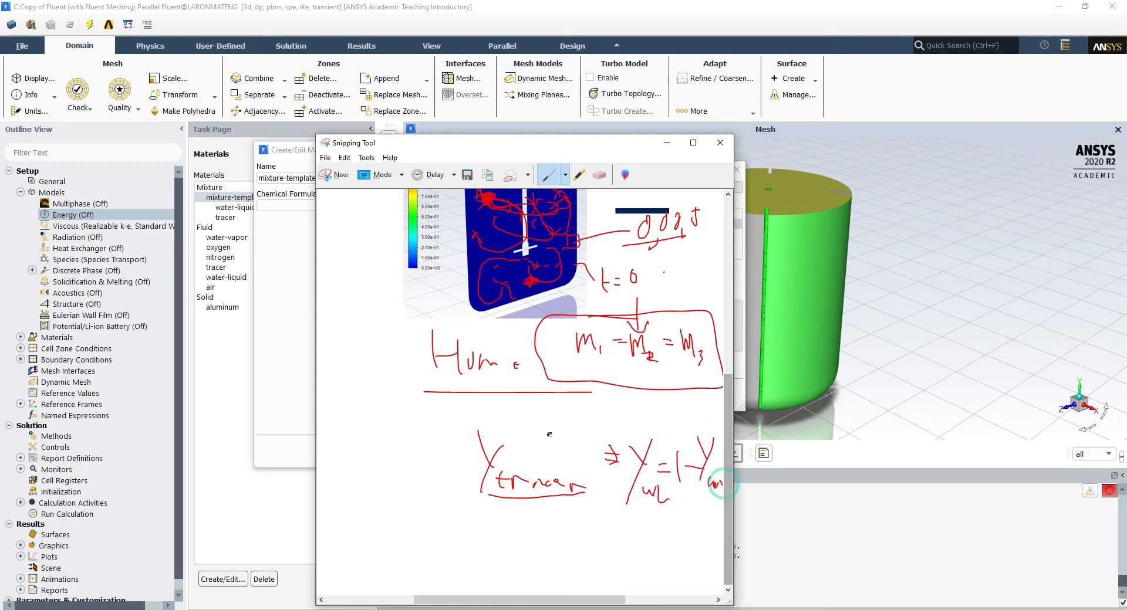
{"action": "left_click_drag", "start_coordinate": [549, 422], "coordinate": [486, 509]}
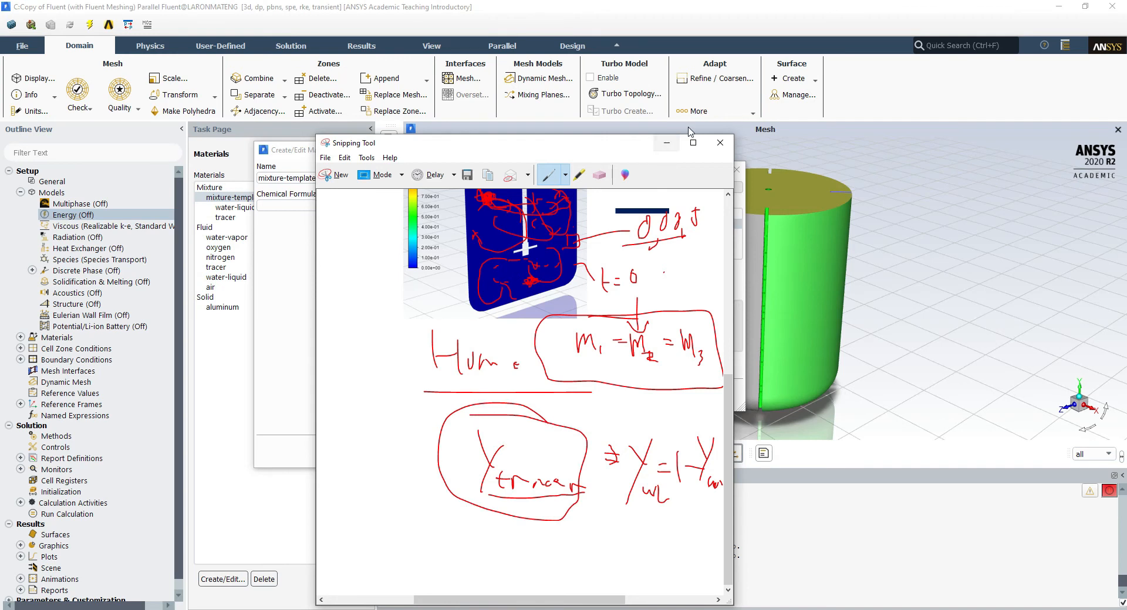
{"action": "left_click", "coordinate": [667, 143]}
{"action": "left_click", "coordinate": [584, 224]}
{"action": "left_click", "coordinate": [584, 215]}
{"action": "left_click", "coordinate": [584, 223]}
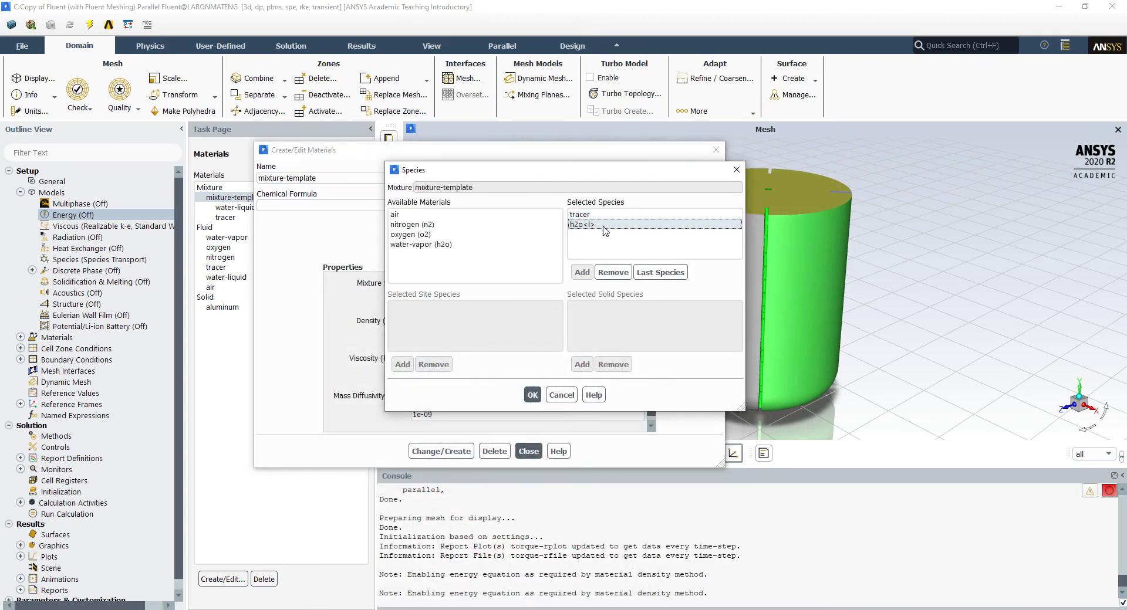
{"action": "left_click", "coordinate": [593, 215]}
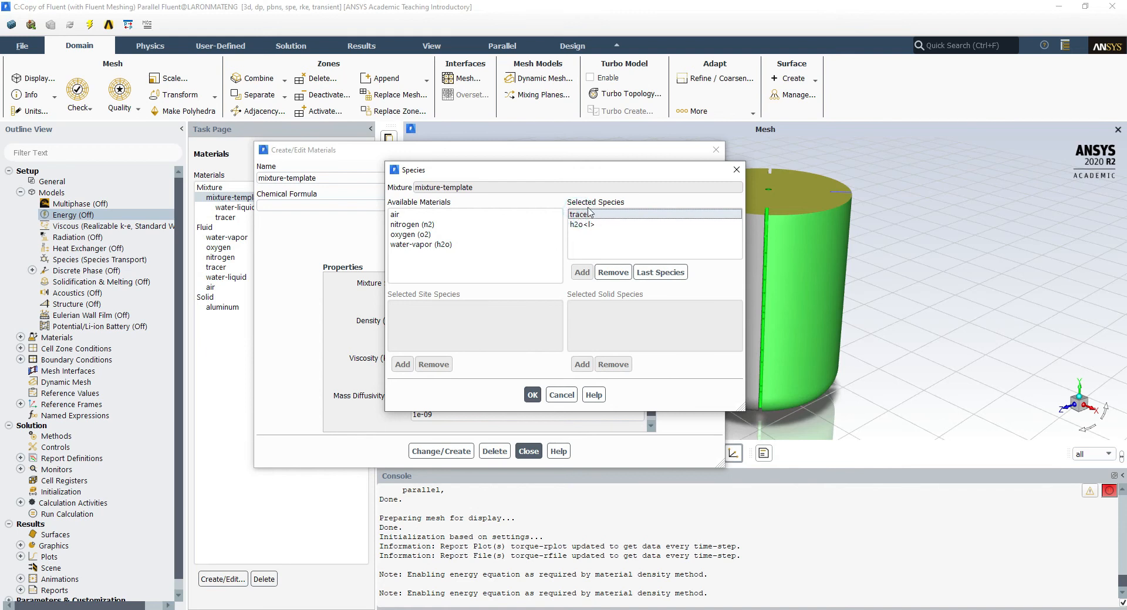
{"action": "left_click", "coordinate": [591, 226]}
{"action": "left_click", "coordinate": [589, 217]}
{"action": "left_click", "coordinate": [590, 226]}
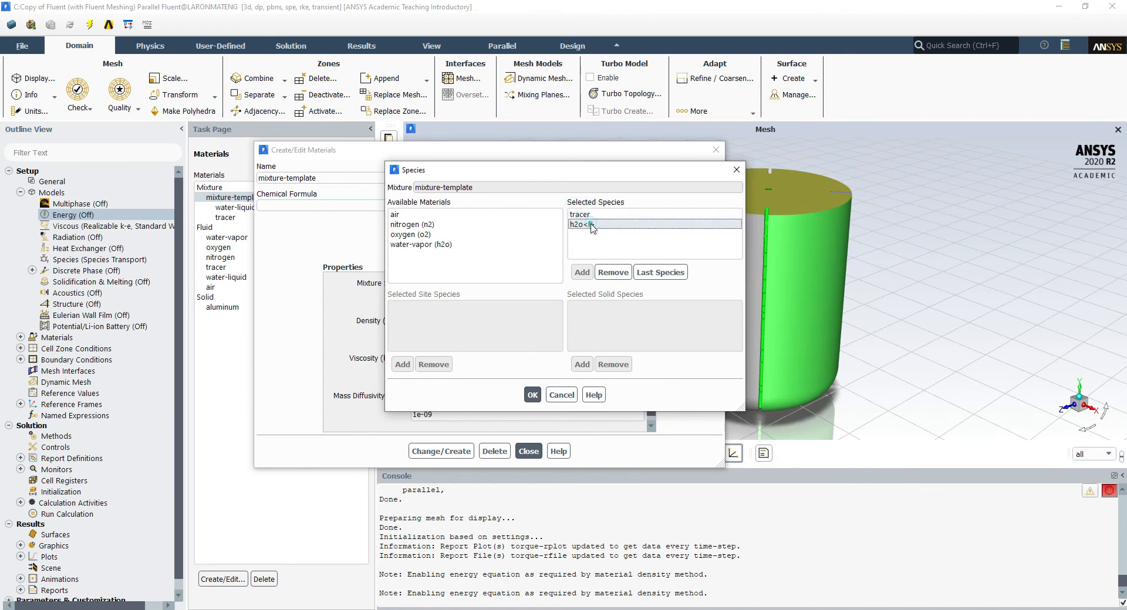
{"action": "left_click", "coordinate": [596, 218]}
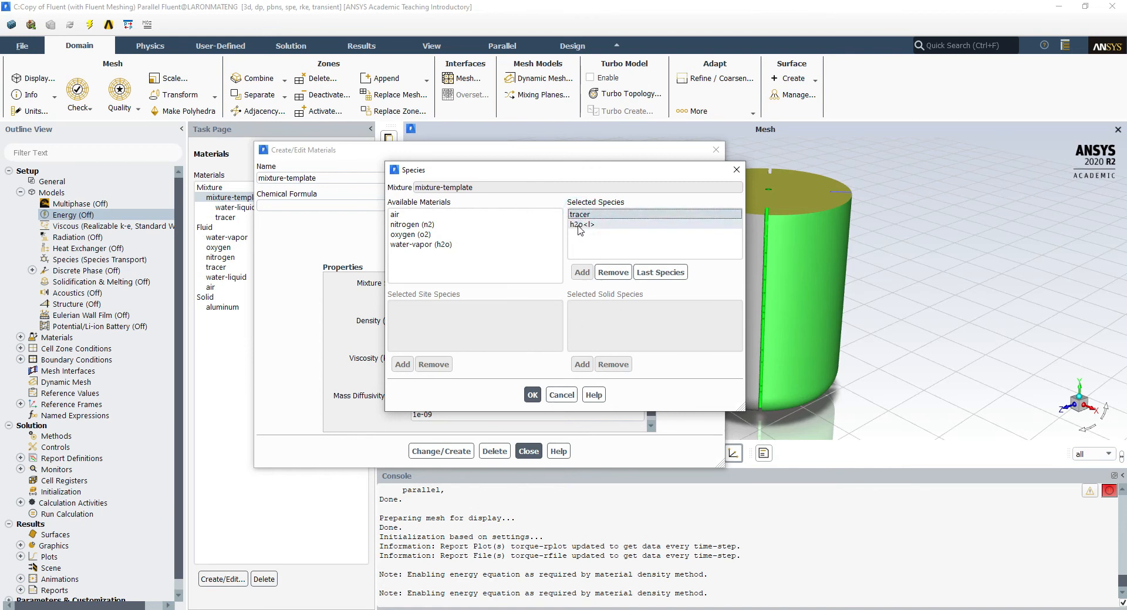
{"action": "left_click", "coordinate": [593, 215]}
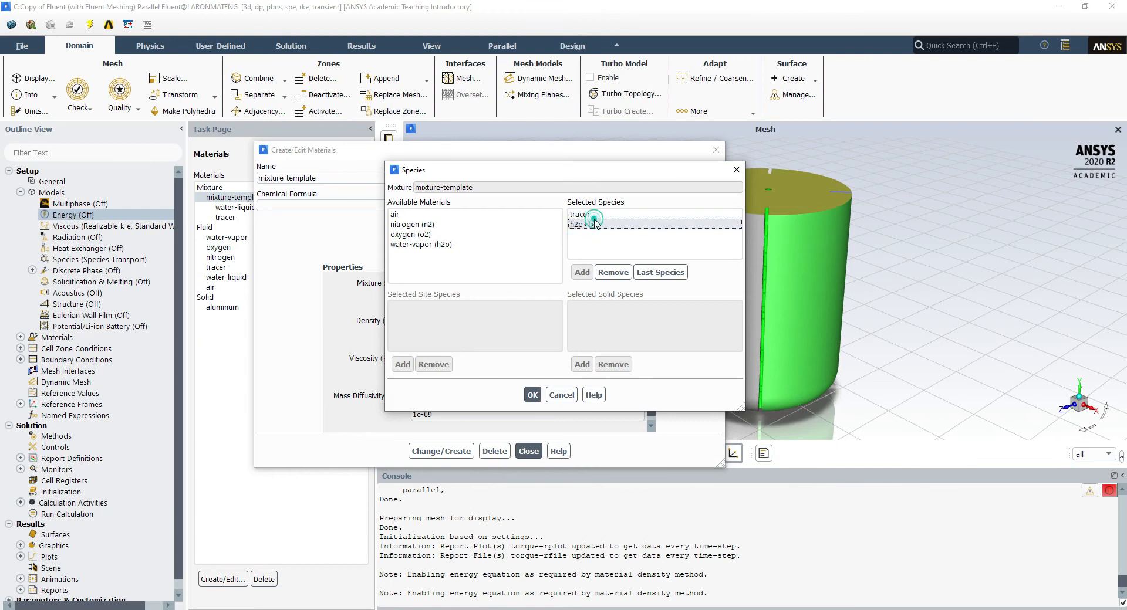
{"action": "left_click", "coordinate": [593, 225]}
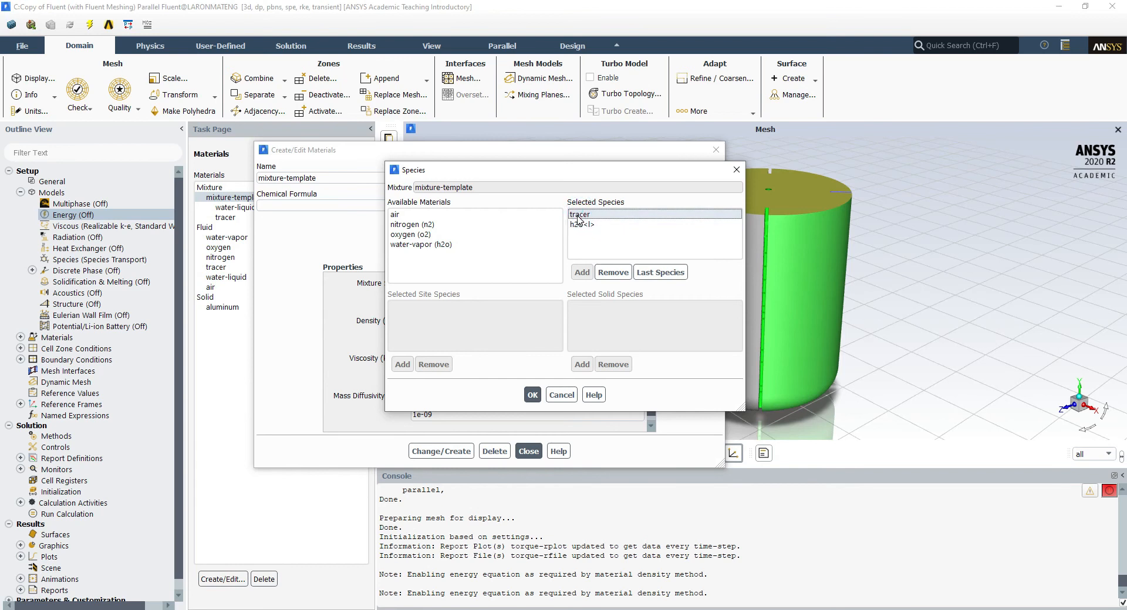
{"action": "left_click", "coordinate": [584, 215]}
{"action": "left_click", "coordinate": [591, 226]}
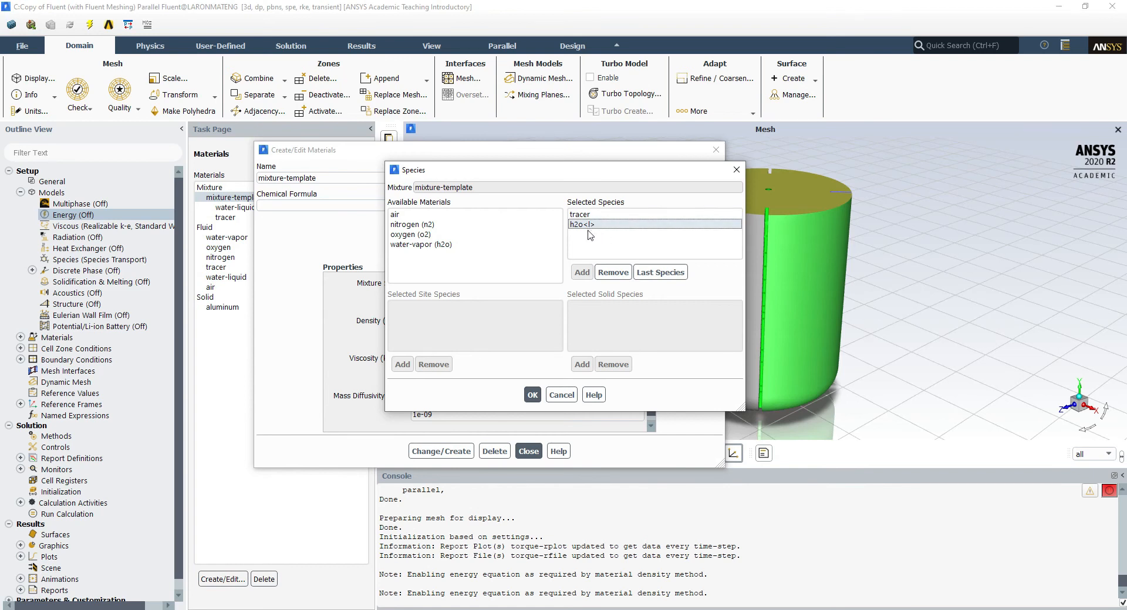
{"action": "left_click", "coordinate": [584, 213]}
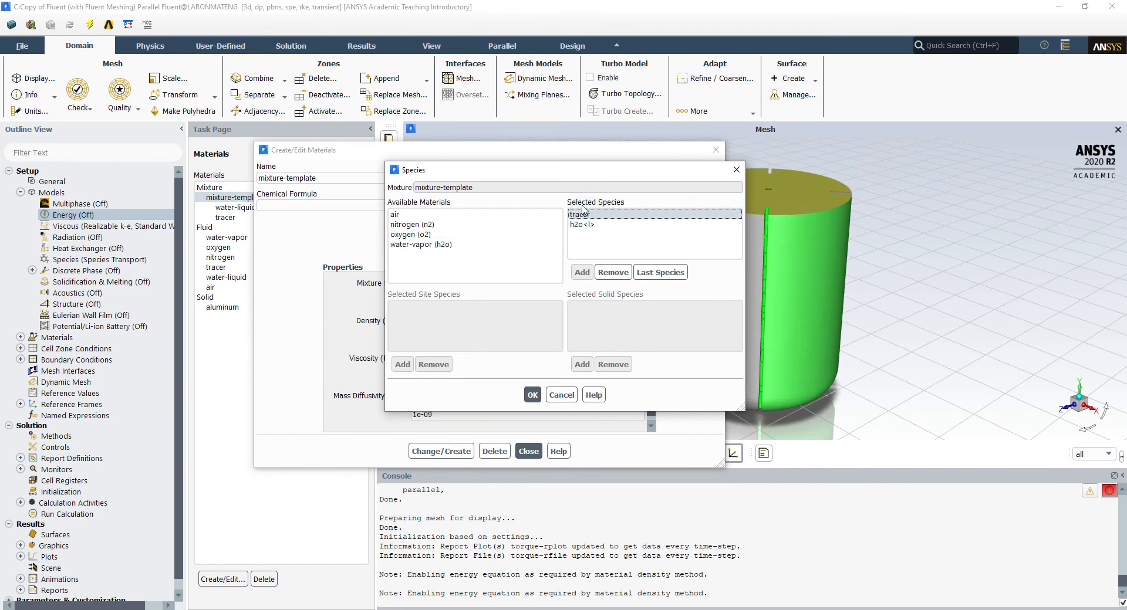
Accept the tracer and h2o<l> species list, apply the changes to mixture-template, and close the material editor
{"action": "left_click", "coordinate": [531, 395]}
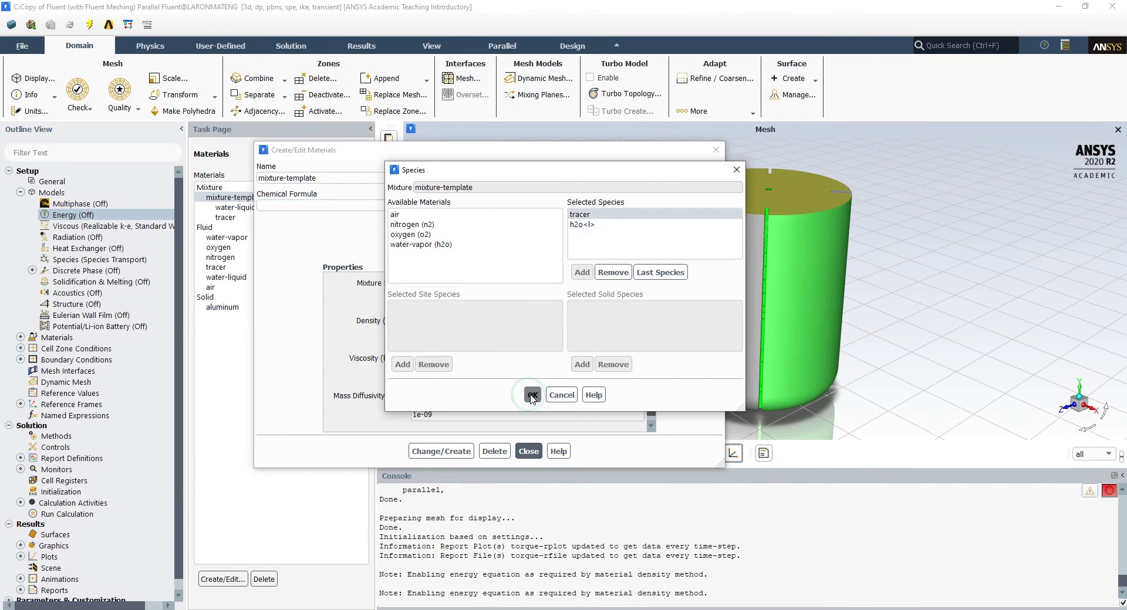
{"action": "left_click", "coordinate": [441, 451]}
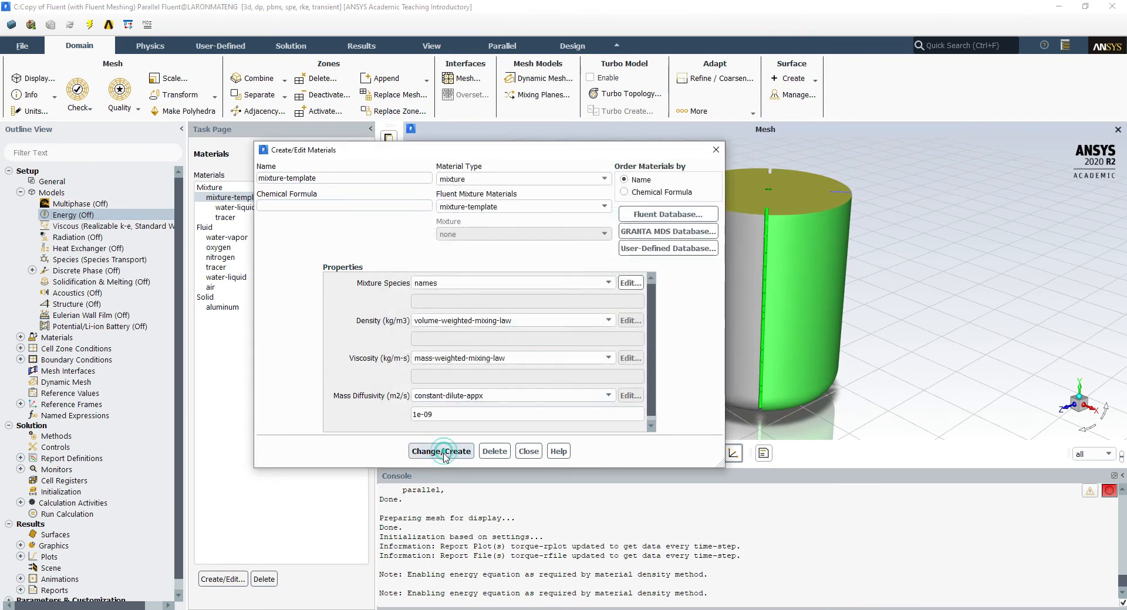
{"action": "left_click", "coordinate": [528, 451]}
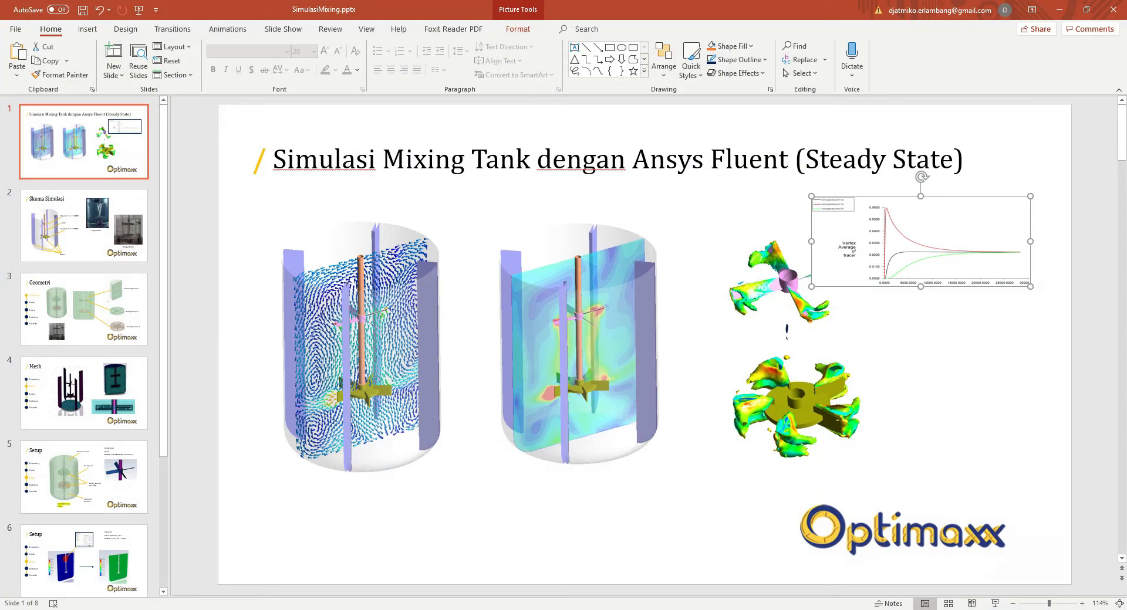
Switch to the PowerPoint presentation, review the transient Setup slide's solver notes, highlight the SIMPLE and tracer scheme line, and return to Fluent
{"action": "left_click", "coordinate": [84, 316]}
{"action": "left_click", "coordinate": [90, 396]}
{"action": "left_click", "coordinate": [98, 469]}
{"action": "scroll", "coordinate": [101, 472], "scroll_direction": "down", "scroll_amount": 3}
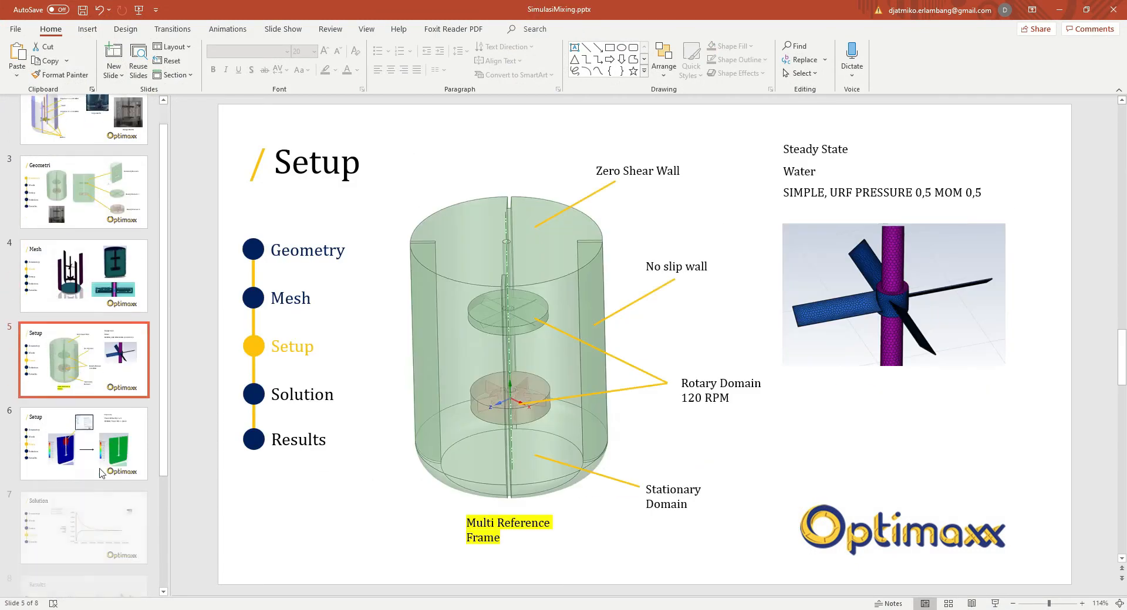
{"action": "left_click", "coordinate": [102, 399]}
{"action": "left_click", "coordinate": [93, 449]}
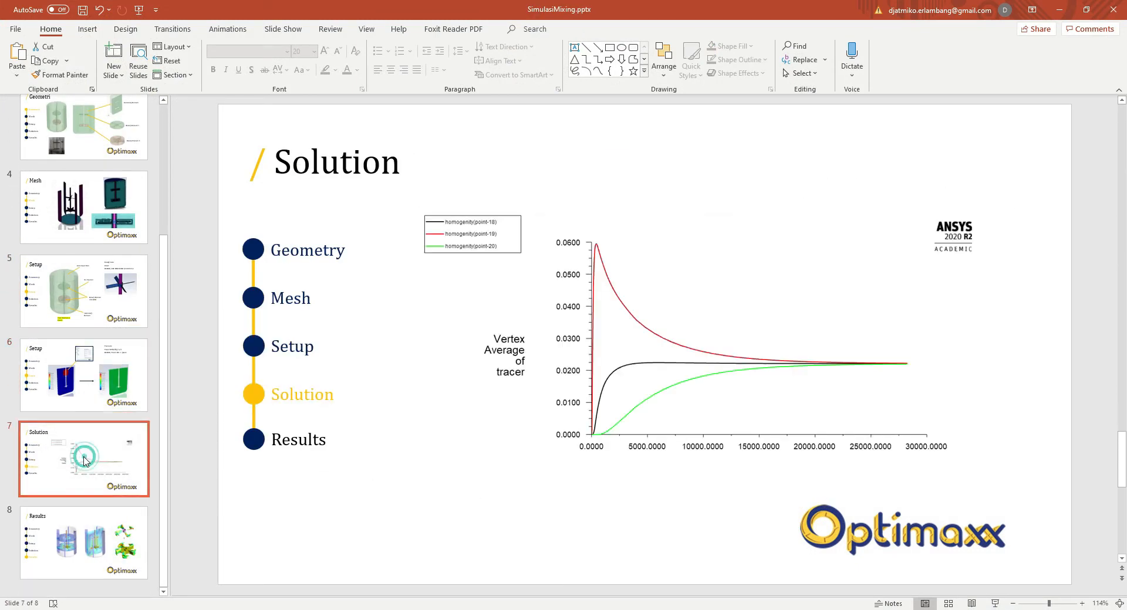
{"action": "left_click", "coordinate": [98, 395]}
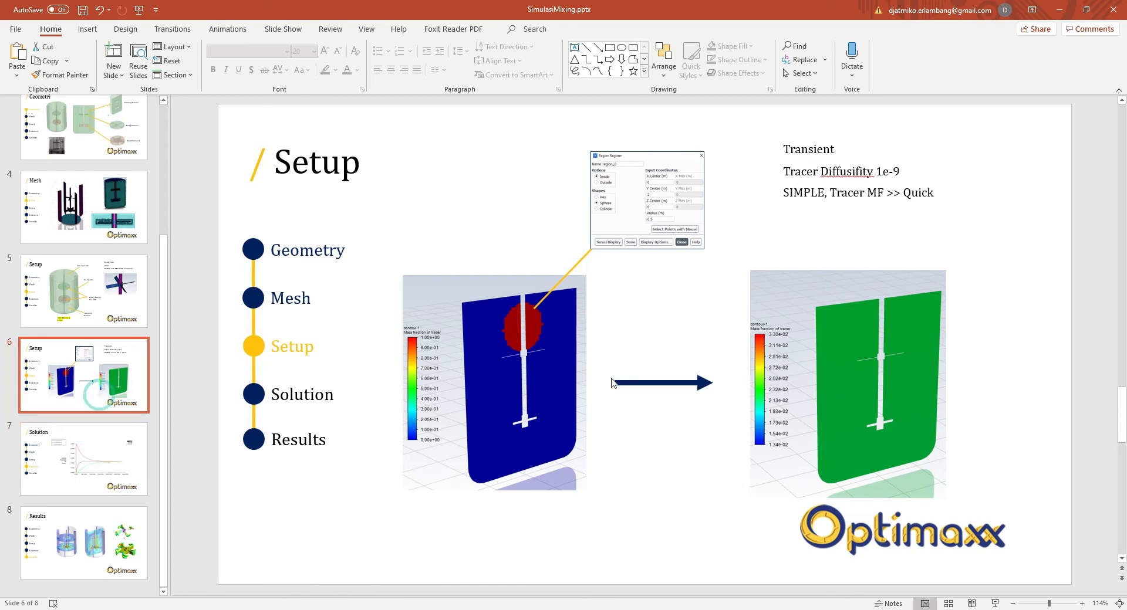
{"action": "left_click", "coordinate": [791, 187]}
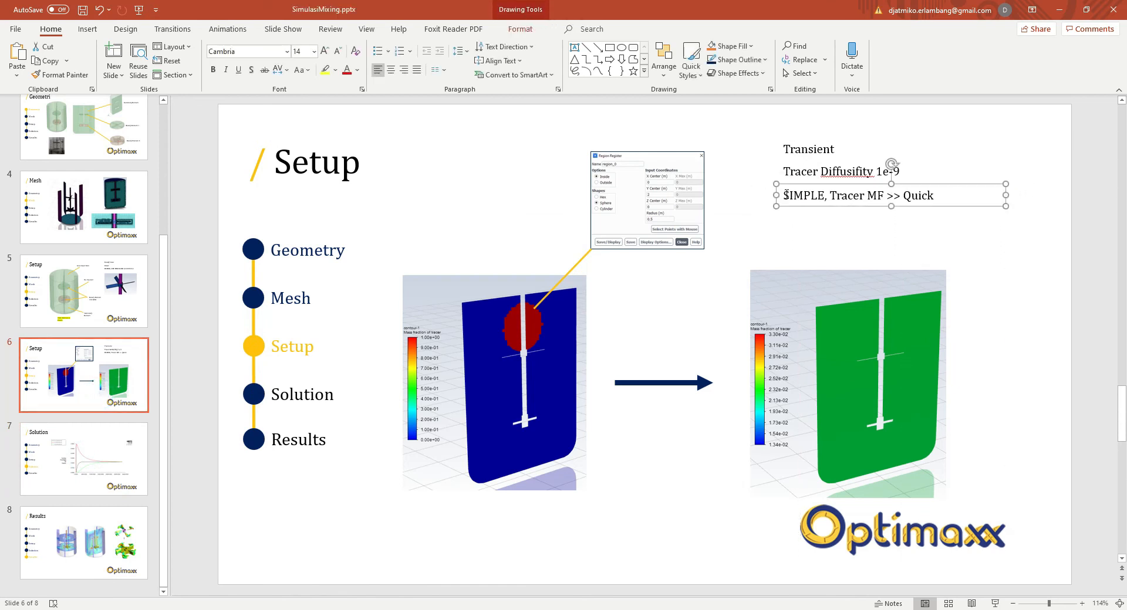
{"action": "left_click_drag", "start_coordinate": [787, 195], "coordinate": [956, 199]}
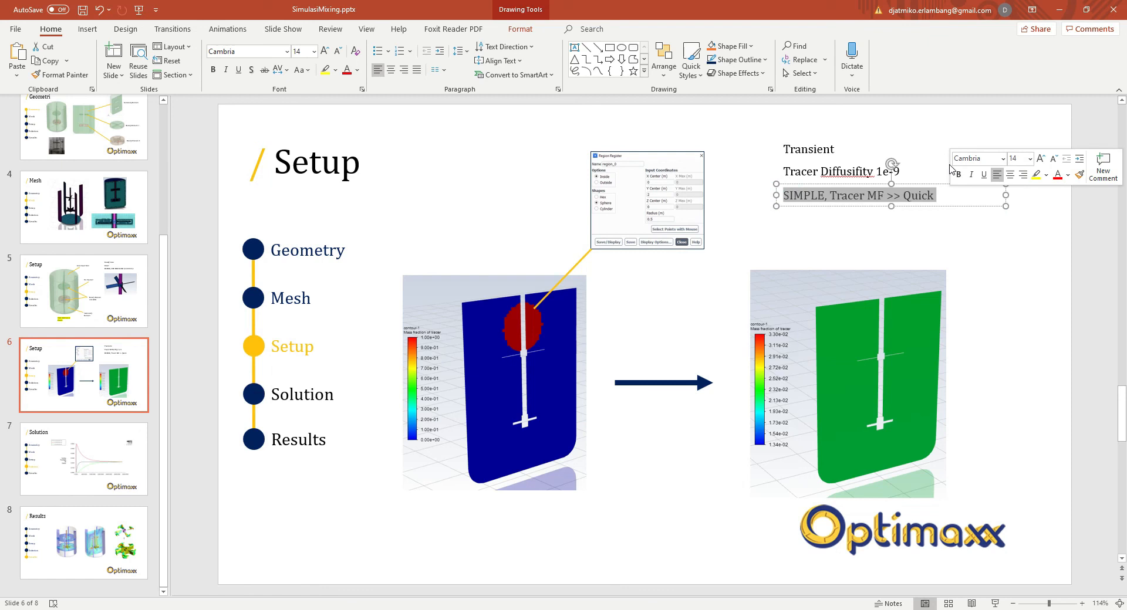
{"action": "left_click", "coordinate": [1059, 9]}
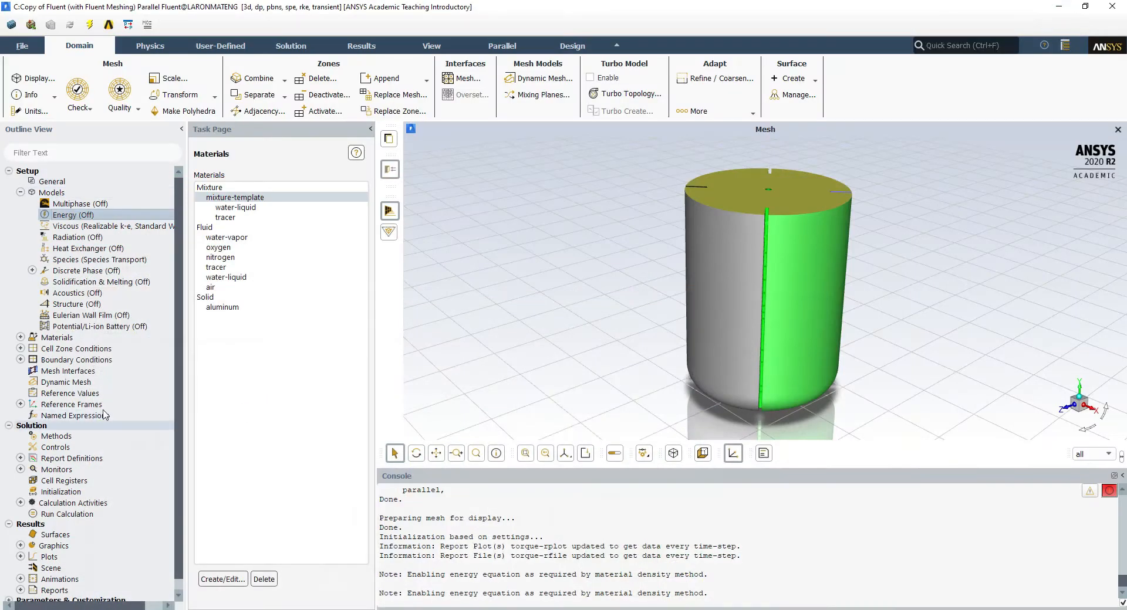
Set the tracer's spatial discretization scheme to QUICK in the solution methods
{"action": "scroll", "coordinate": [83, 422], "scroll_direction": "down", "scroll_amount": 1}
{"action": "left_click", "coordinate": [70, 431]}
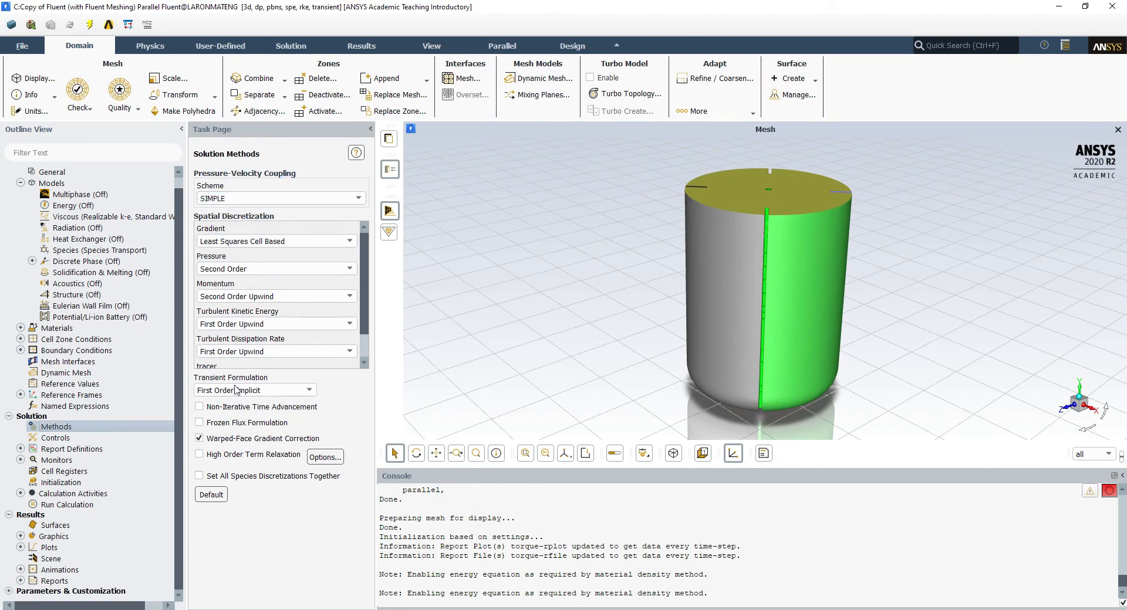
{"action": "scroll", "coordinate": [256, 353], "scroll_direction": "down", "scroll_amount": 1}
{"action": "left_click", "coordinate": [252, 348]}
{"action": "left_click", "coordinate": [232, 378]}
{"action": "left_click", "coordinate": [261, 347]}
{"action": "left_click", "coordinate": [256, 361]}
{"action": "left_click", "coordinate": [258, 347]}
{"action": "left_click", "coordinate": [216, 382]}
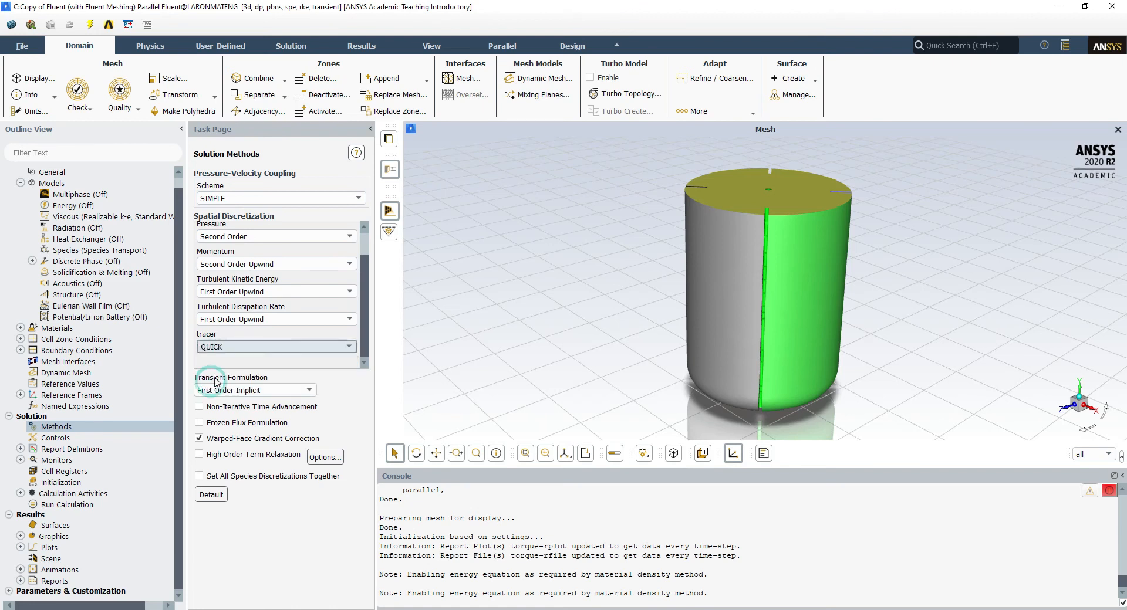
{"action": "left_click", "coordinate": [259, 350]}
{"action": "left_click", "coordinate": [259, 351]}
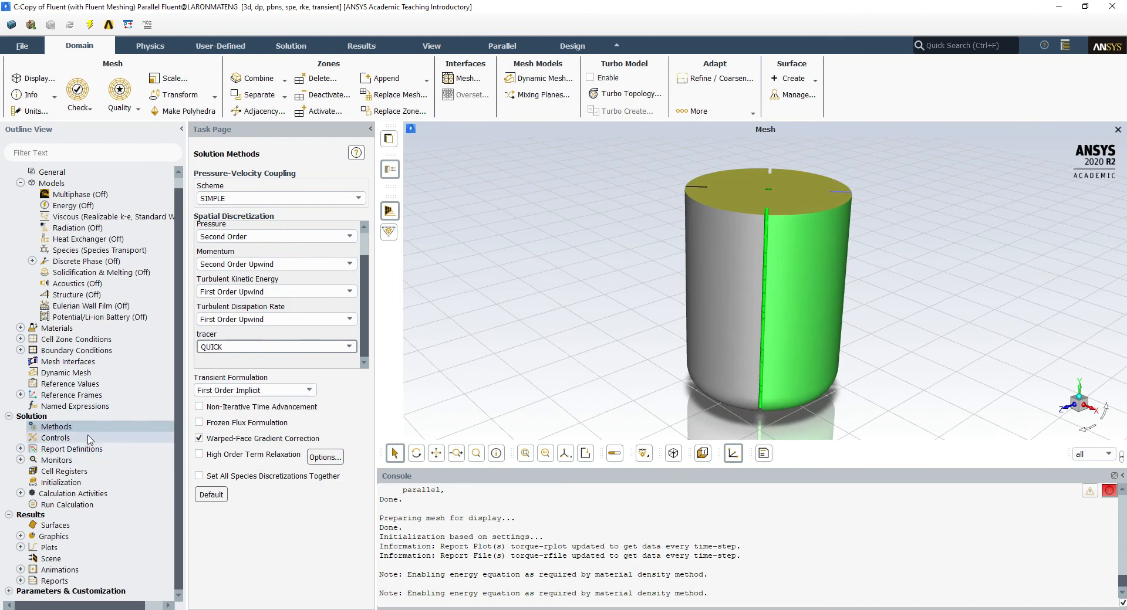
Restrict the solved equations to tracer only, deselecting Flow and Turbulence in the solution controls
{"action": "left_click", "coordinate": [68, 438]}
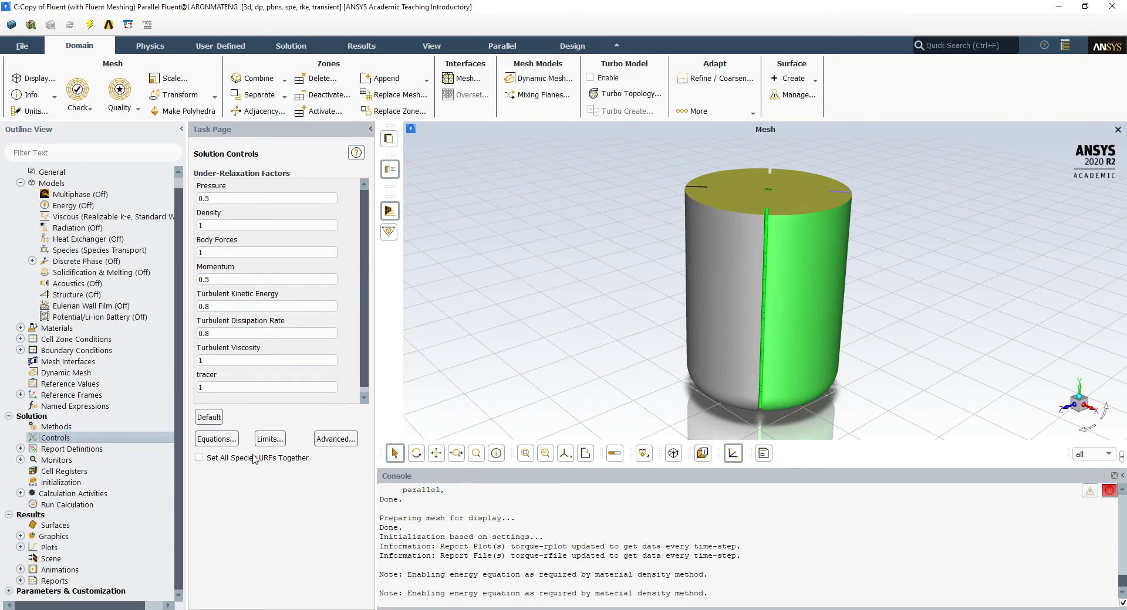
{"action": "left_click", "coordinate": [217, 439]}
{"action": "left_click", "coordinate": [313, 327]}
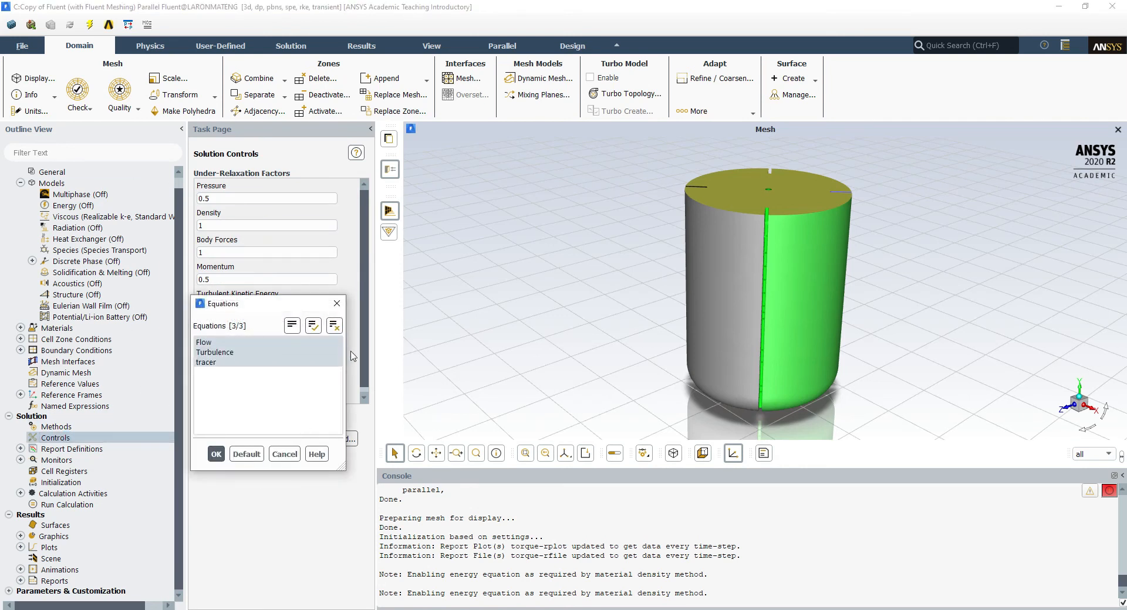
{"action": "left_click", "coordinate": [334, 327]}
{"action": "left_click", "coordinate": [211, 362]}
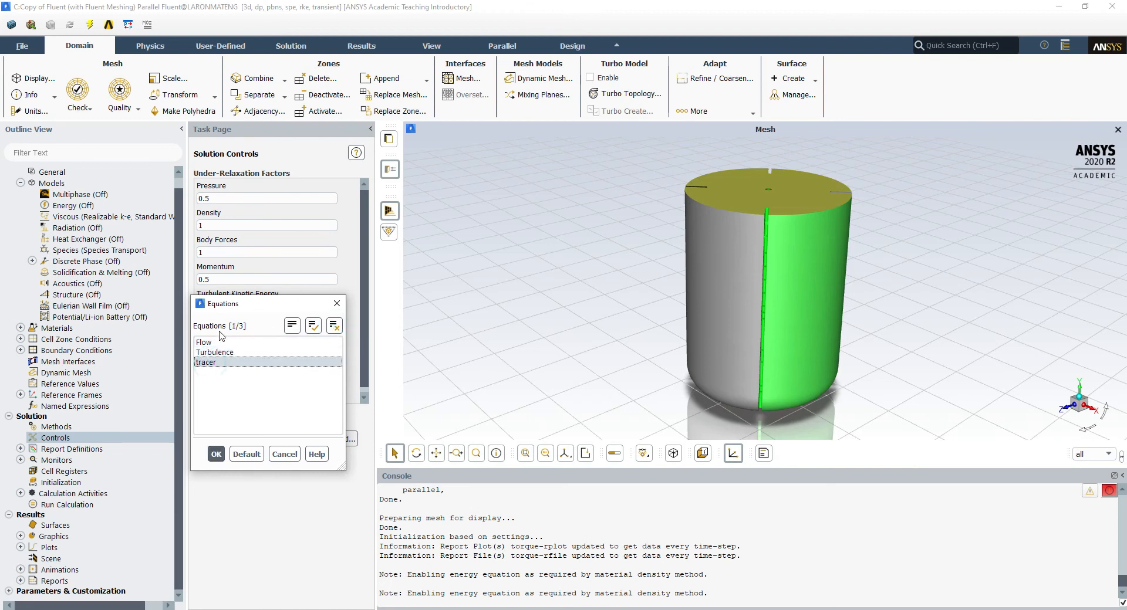
{"action": "left_click", "coordinate": [214, 456]}
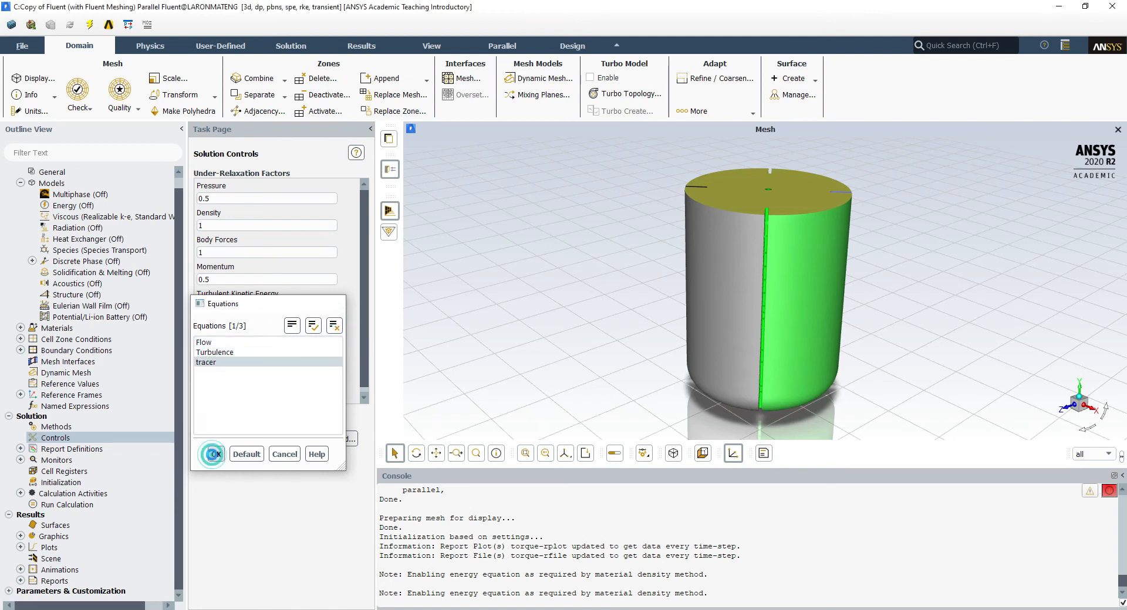
{"action": "left_click", "coordinate": [20, 449]}
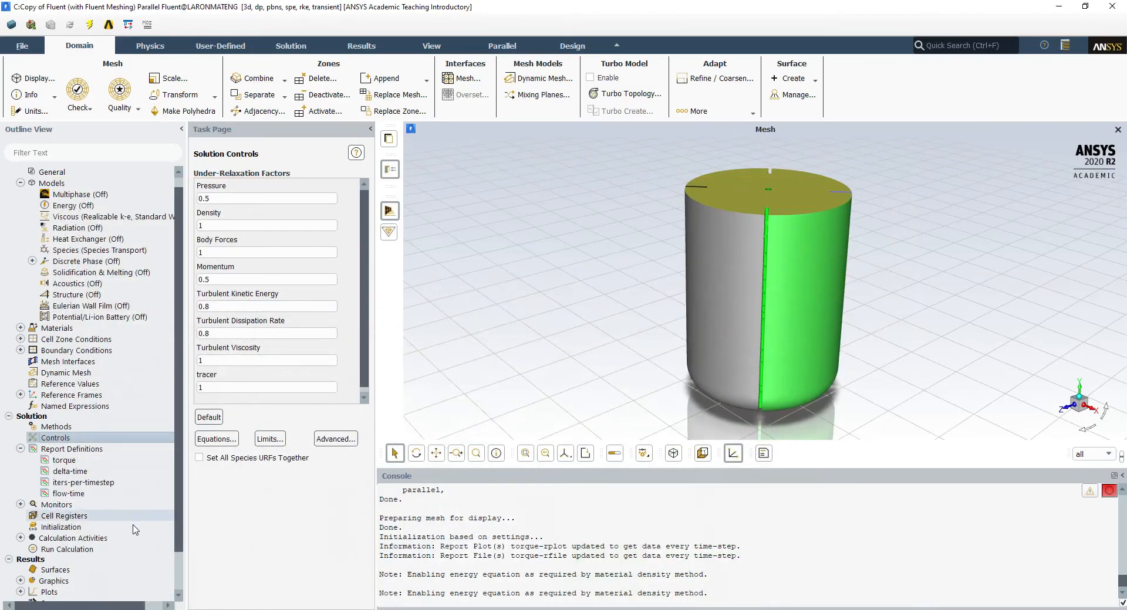
{"action": "scroll", "coordinate": [38, 469], "scroll_direction": "down", "scroll_amount": 2}
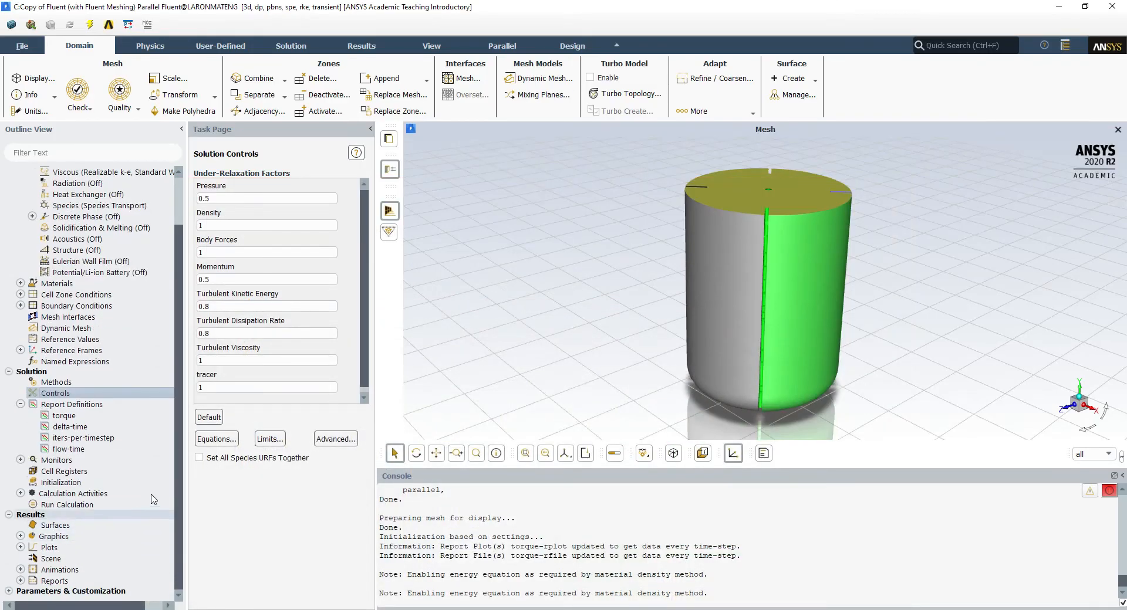
{"action": "left_click", "coordinate": [20, 460]}
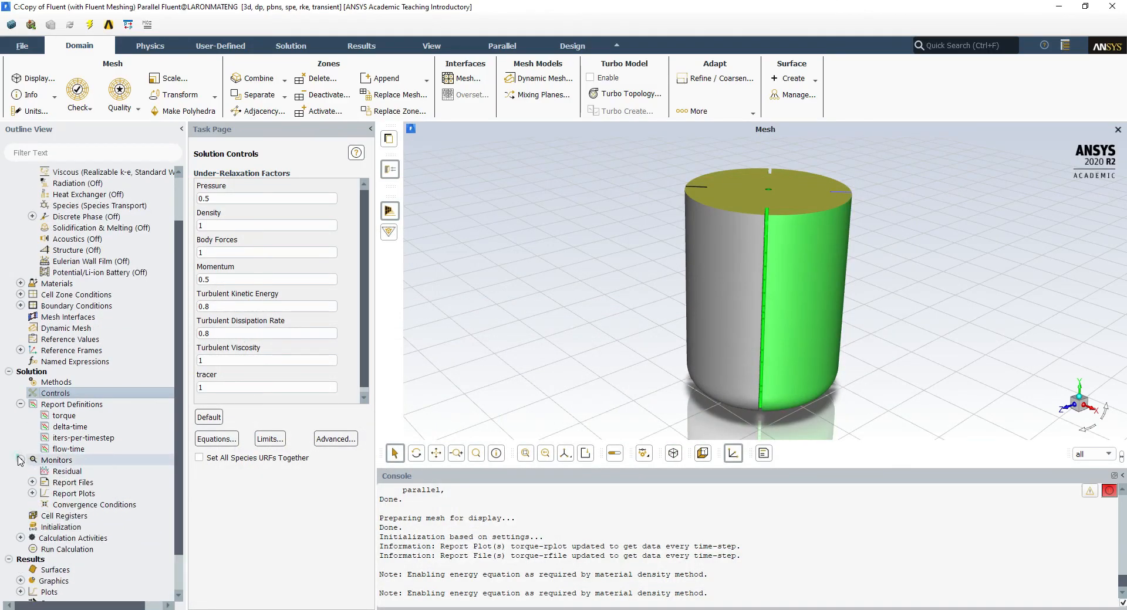
{"action": "scroll", "coordinate": [180, 490], "scroll_direction": "down", "scroll_amount": 2}
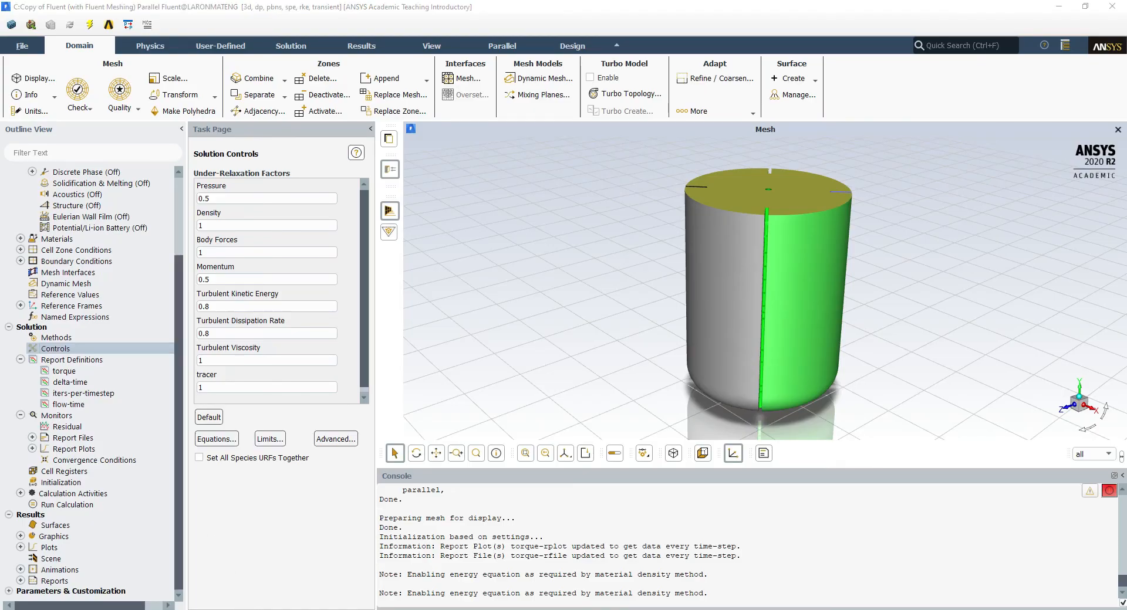
{"action": "key", "text": "alt+Tab"}
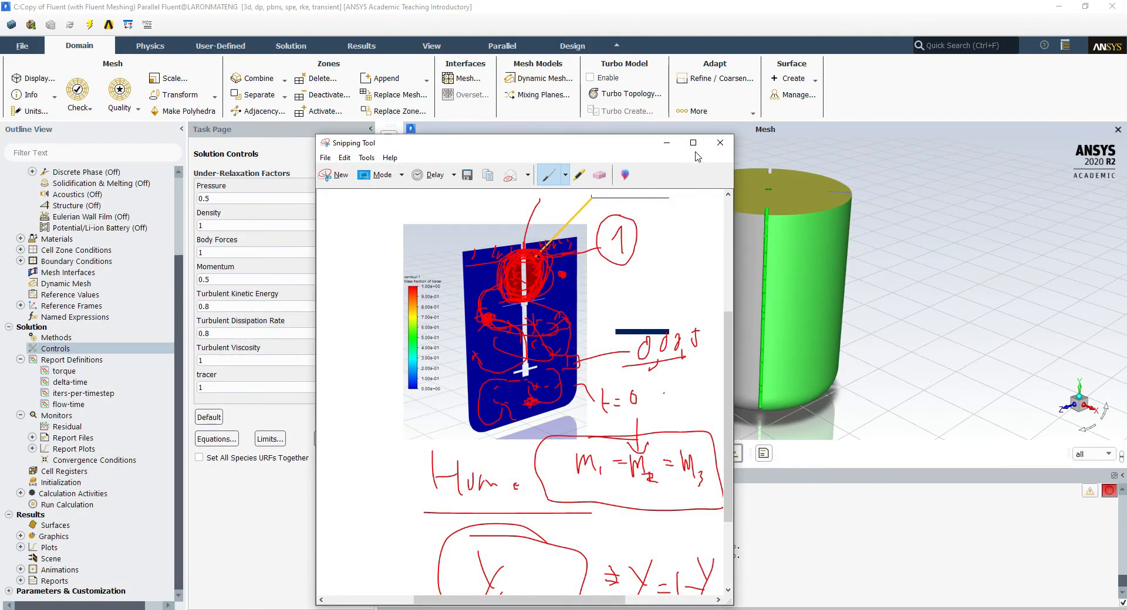
{"action": "left_click", "coordinate": [666, 142]}
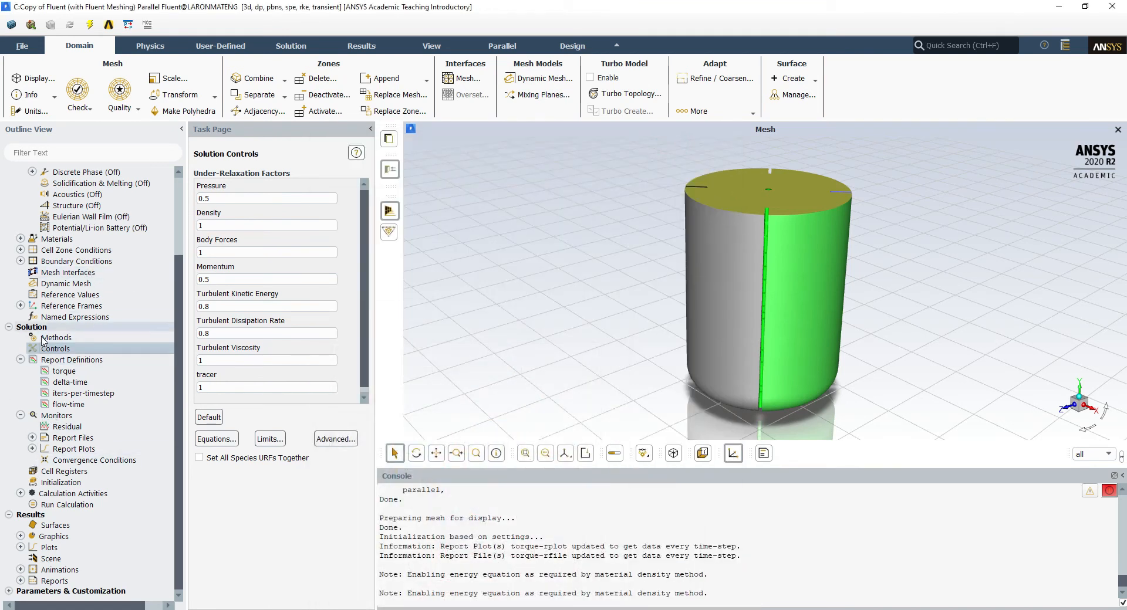
{"action": "left_click", "coordinate": [21, 360]}
{"action": "left_click", "coordinate": [20, 415]}
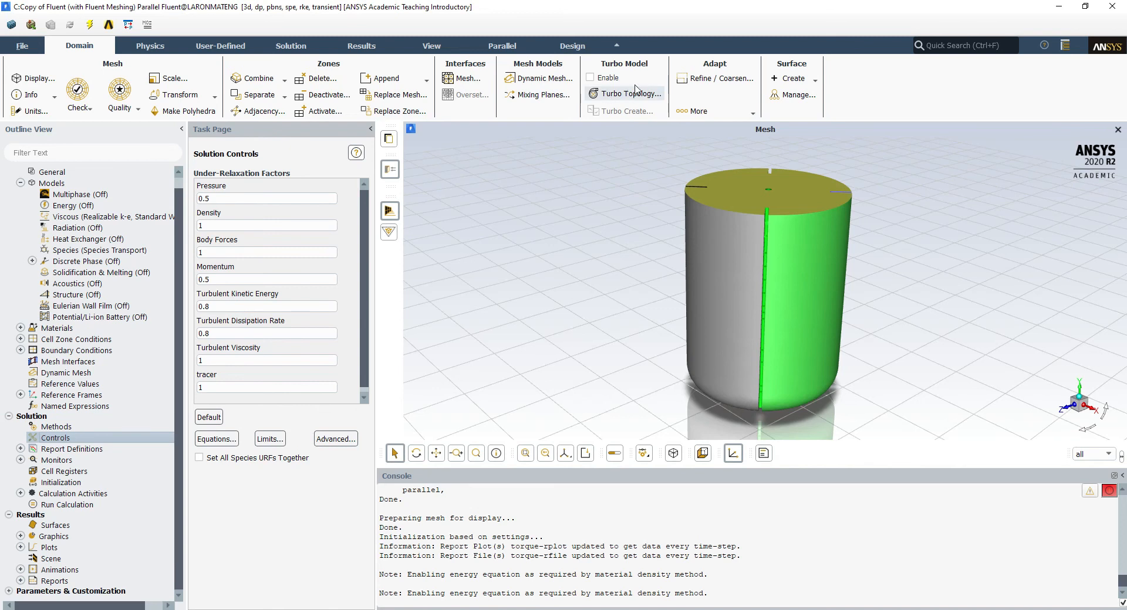
Start a new region cell register from the mesh adaption controls, marking cells inside a sphere
{"action": "left_click", "coordinate": [714, 79]}
{"action": "left_click", "coordinate": [452, 413]}
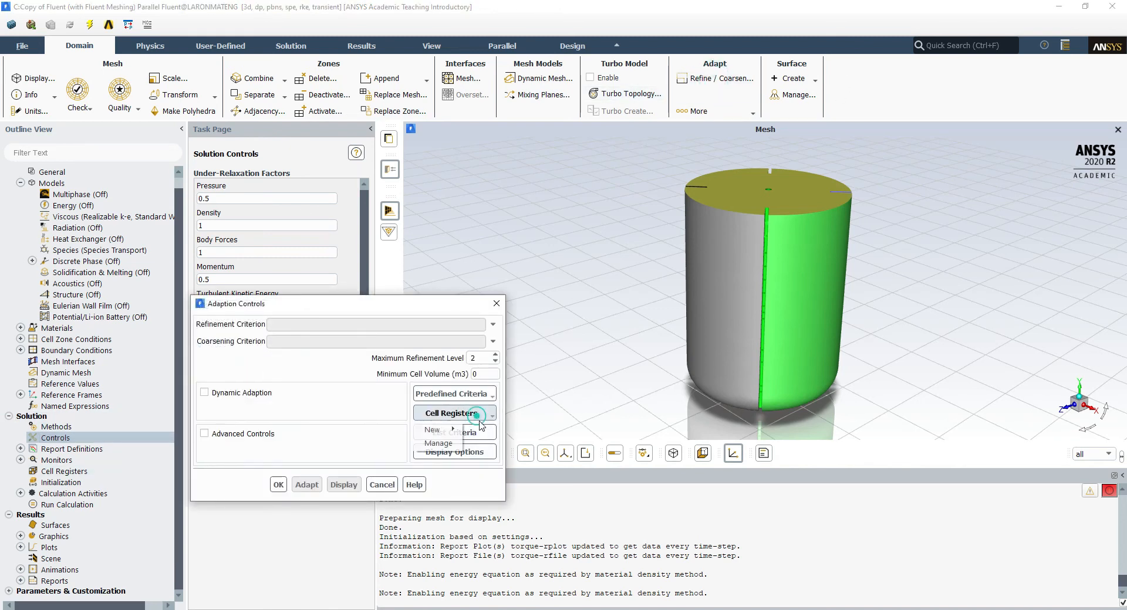
{"action": "mouse_move", "coordinate": [437, 429]}
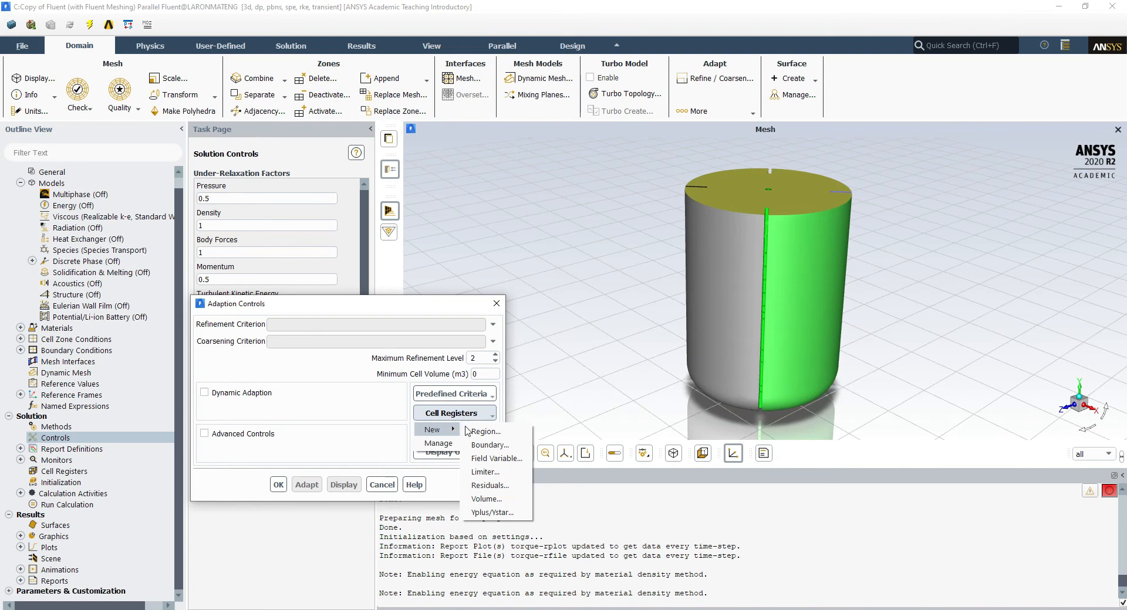
{"action": "left_click", "coordinate": [488, 431]}
{"action": "left_click_drag", "start_coordinate": [298, 309], "coordinate": [247, 110]}
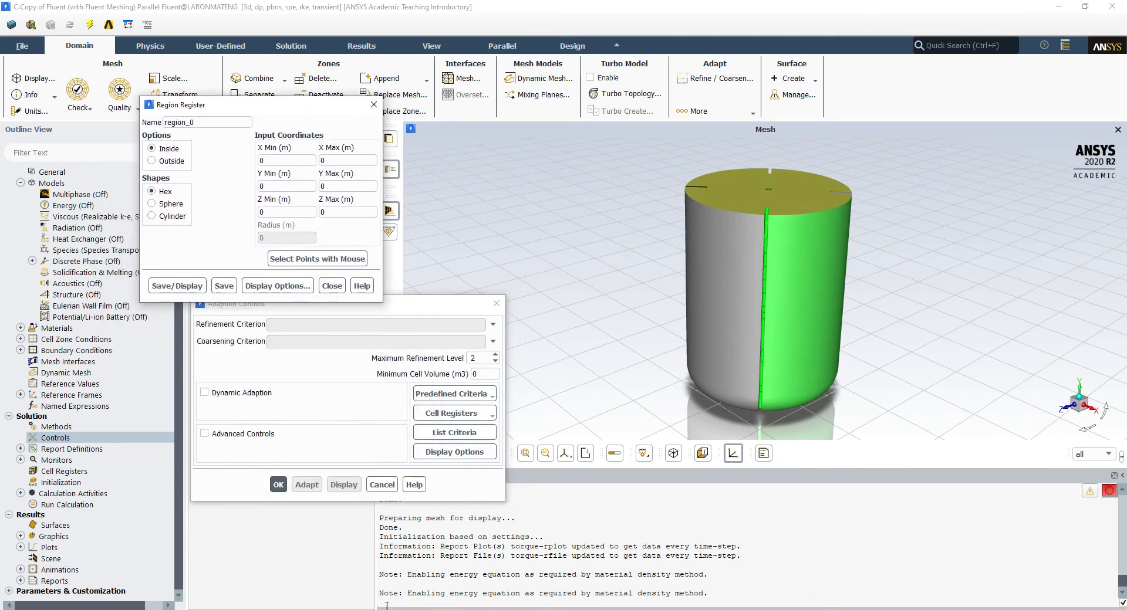
{"action": "left_click", "coordinate": [168, 150]}
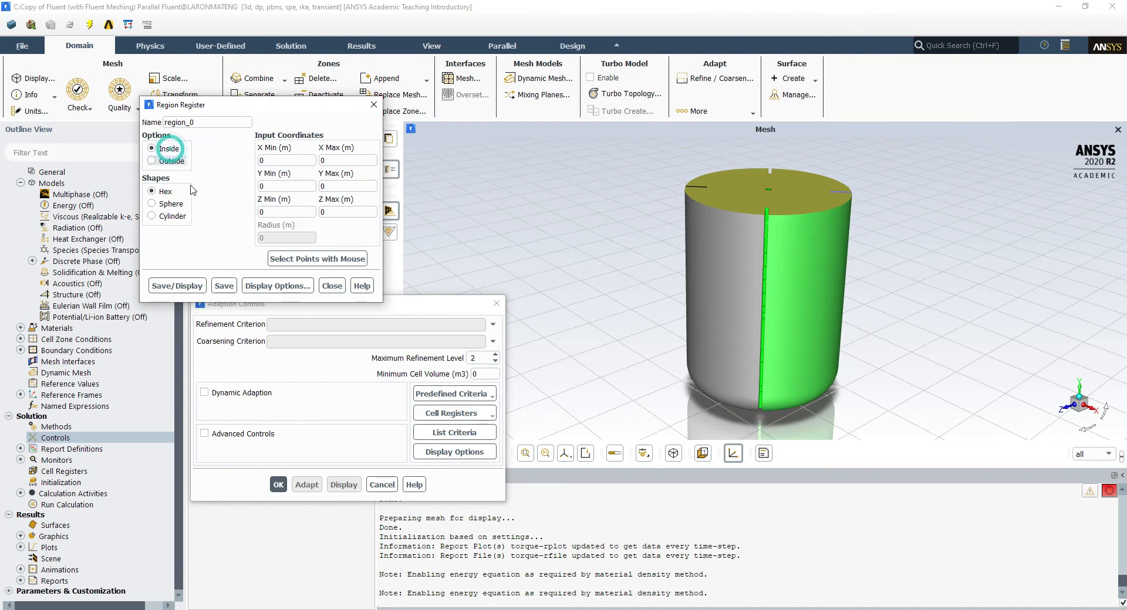
{"action": "left_click", "coordinate": [168, 208]}
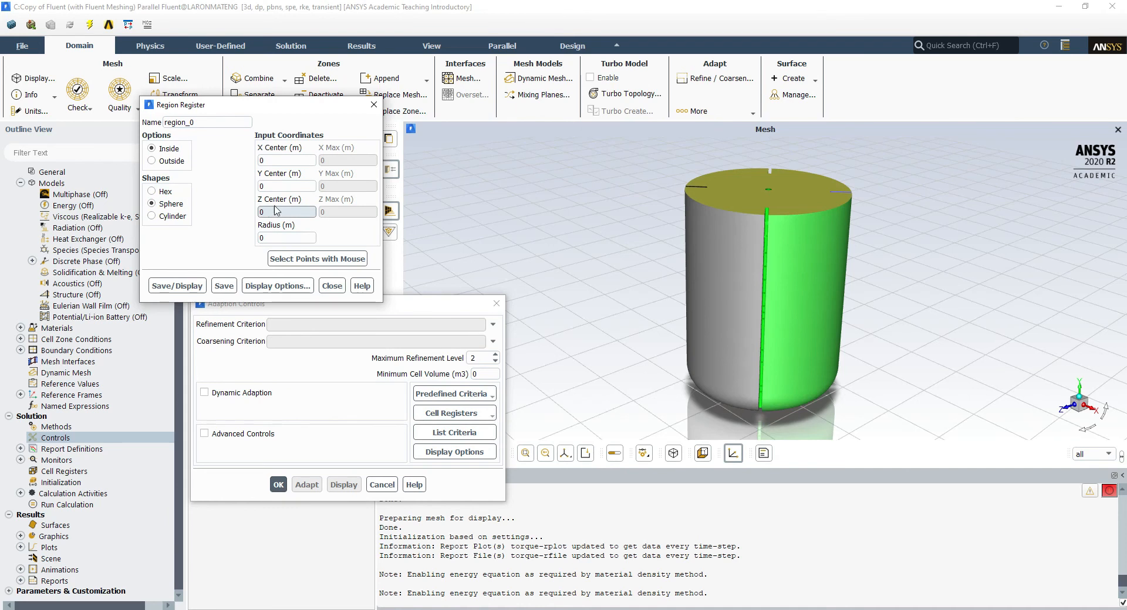
Set the sphere's Y center to 2 m and radius to 0.5 m, save and display the register, and accept raising the cell display limit
{"action": "left_click", "coordinate": [274, 186]}
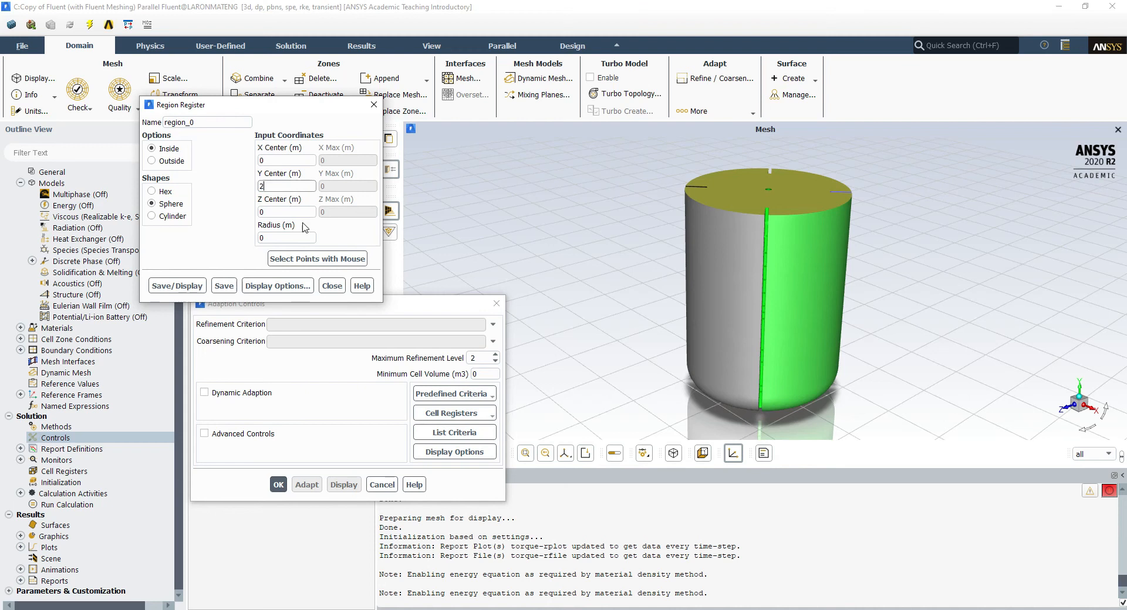
{"action": "key", "text": "alt+Tab"}
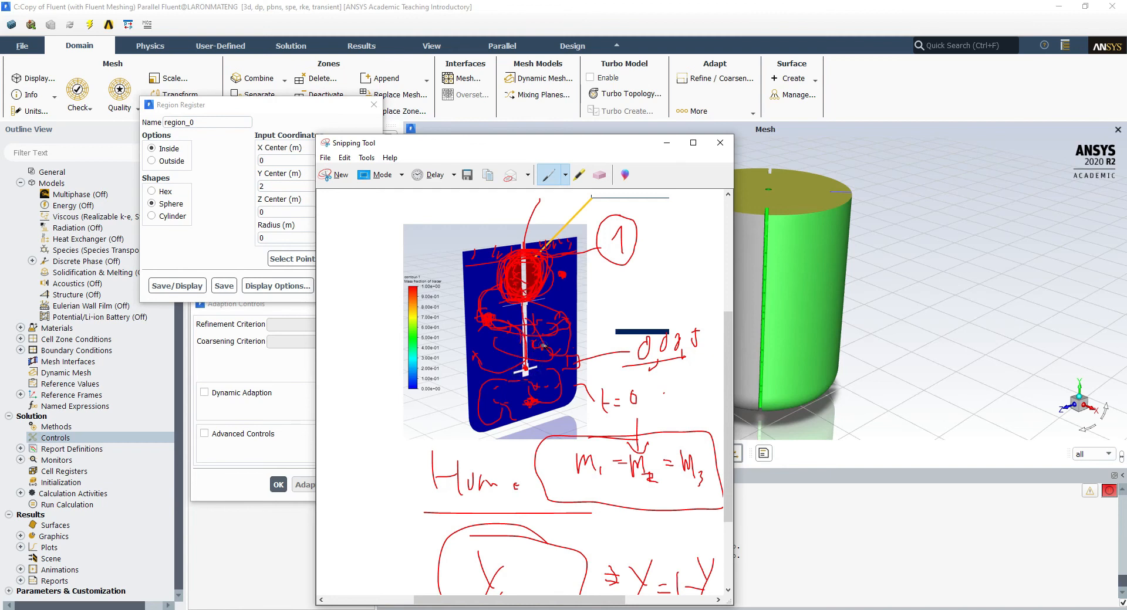
{"action": "left_click", "coordinate": [665, 146]}
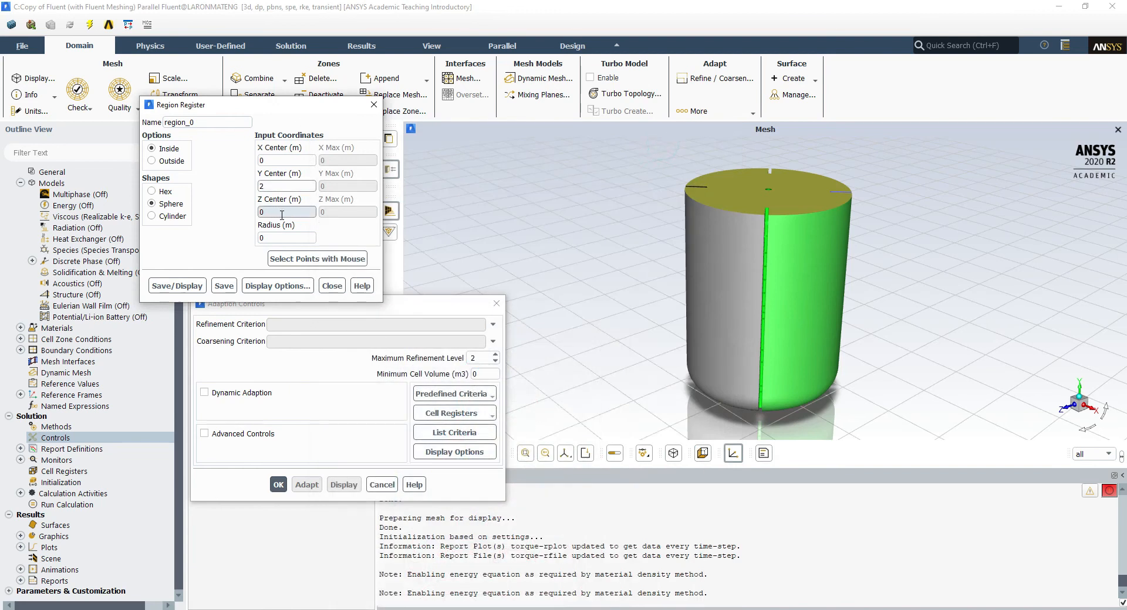
{"action": "left_click", "coordinate": [275, 237]}
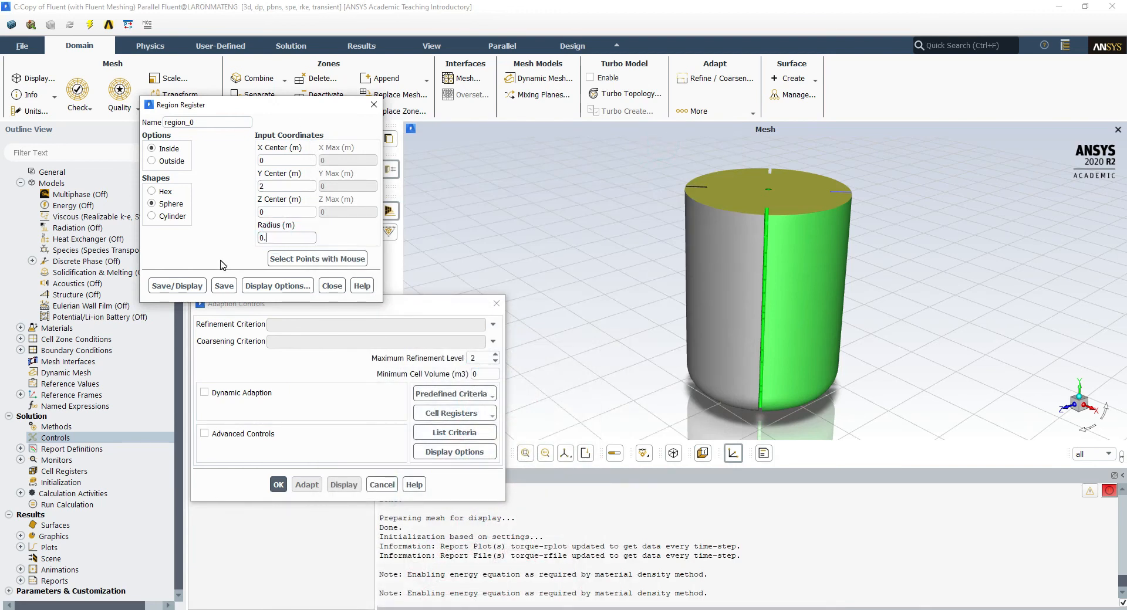
{"action": "left_click", "coordinate": [178, 286]}
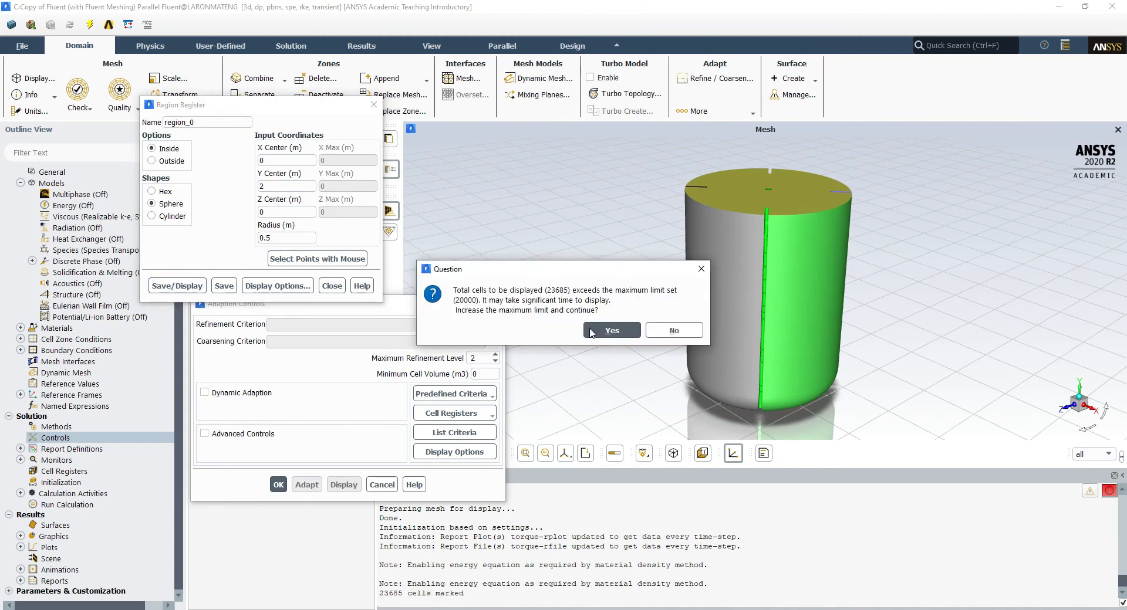
{"action": "left_click", "coordinate": [592, 332]}
Inspect the displayed spherical cell register and close the region register and adaption controls
{"action": "scroll", "coordinate": [800, 221], "scroll_direction": "up", "scroll_amount": 5}
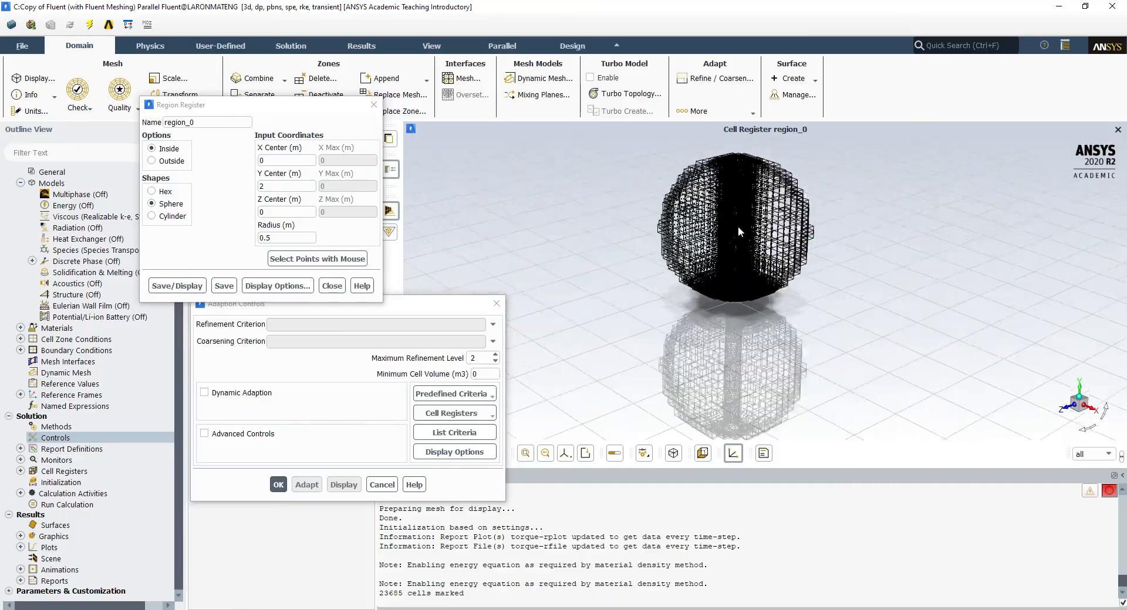
{"action": "left_click_drag", "start_coordinate": [685, 238], "coordinate": [691, 342]}
{"action": "scroll", "coordinate": [691, 339], "scroll_direction": "down", "scroll_amount": 3}
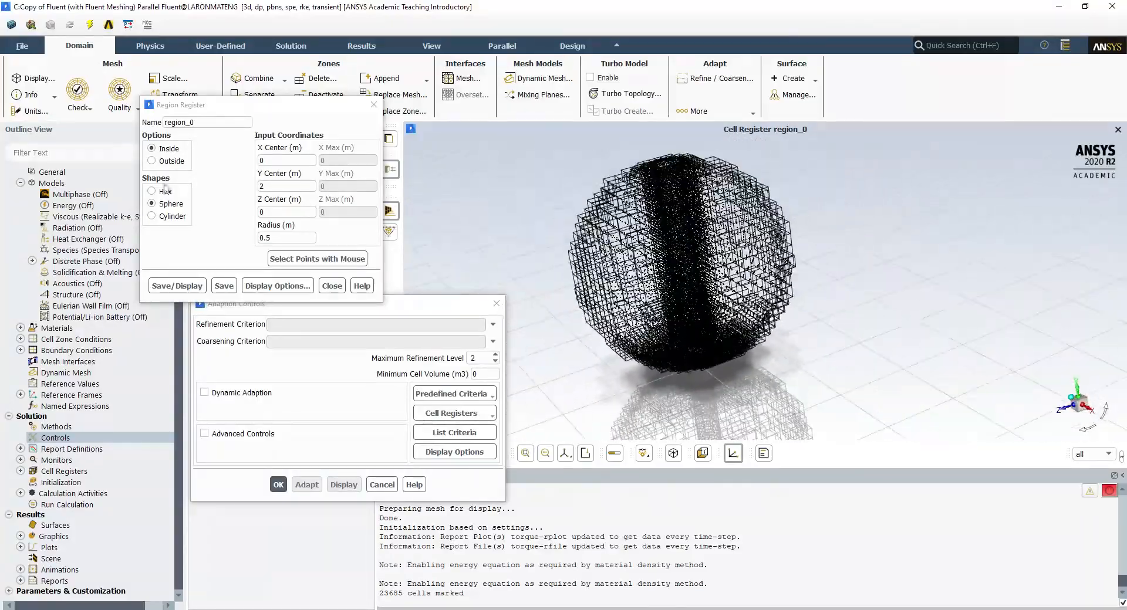
{"action": "left_click", "coordinate": [332, 286]}
{"action": "left_click", "coordinate": [382, 485]}
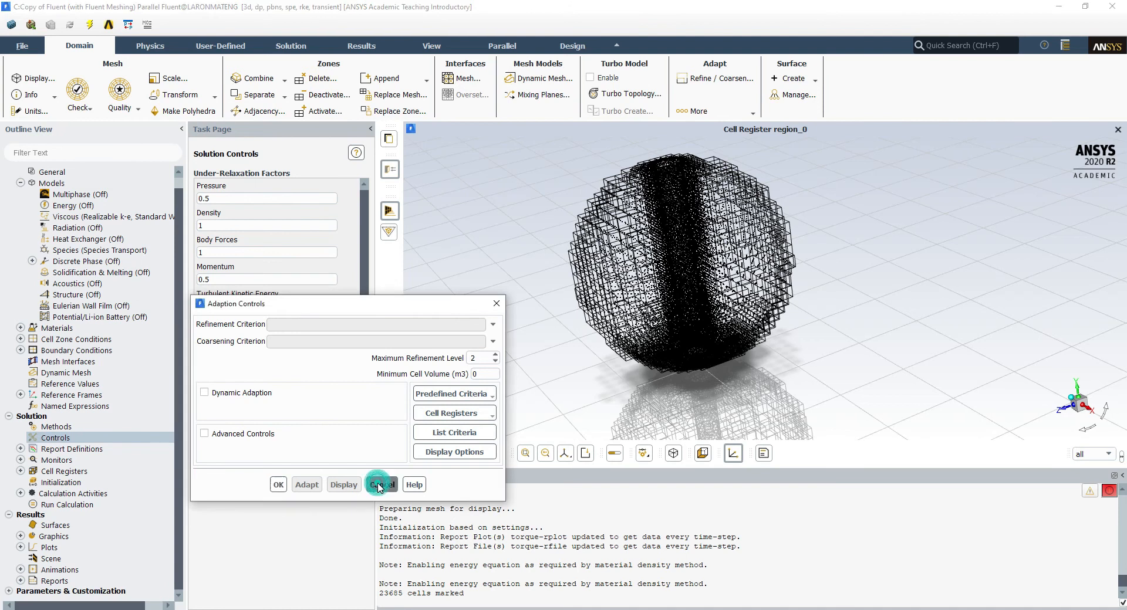
{"action": "left_click_drag", "start_coordinate": [643, 279], "coordinate": [632, 199]}
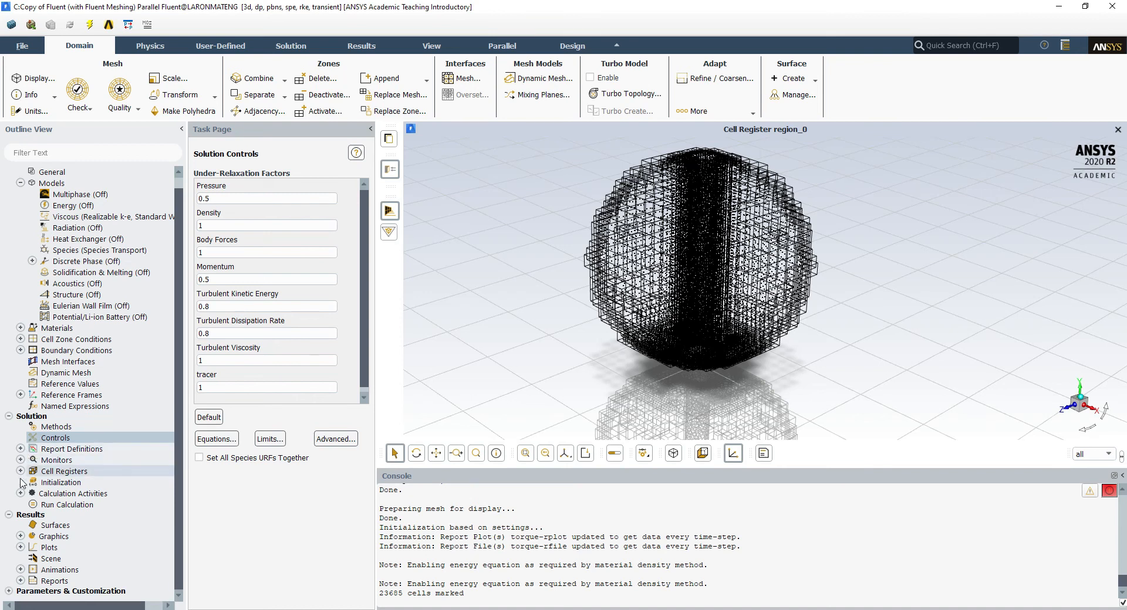
Patch the tracer variable with a value of 1 in register region_0 and close the patch dialog
{"action": "left_click", "coordinate": [71, 481]}
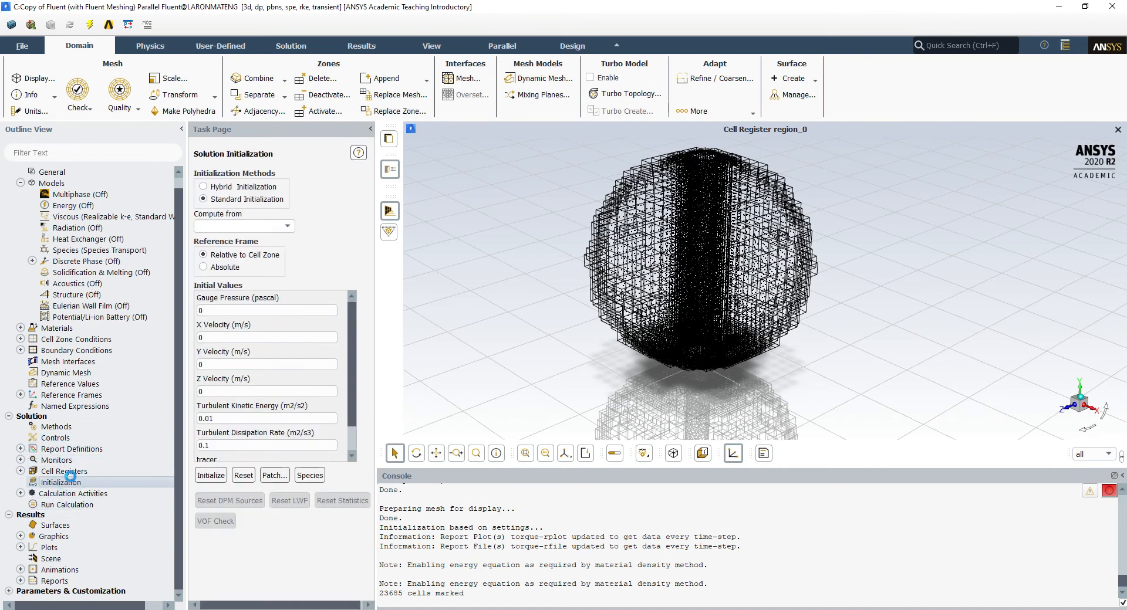
{"action": "left_click", "coordinate": [275, 475]}
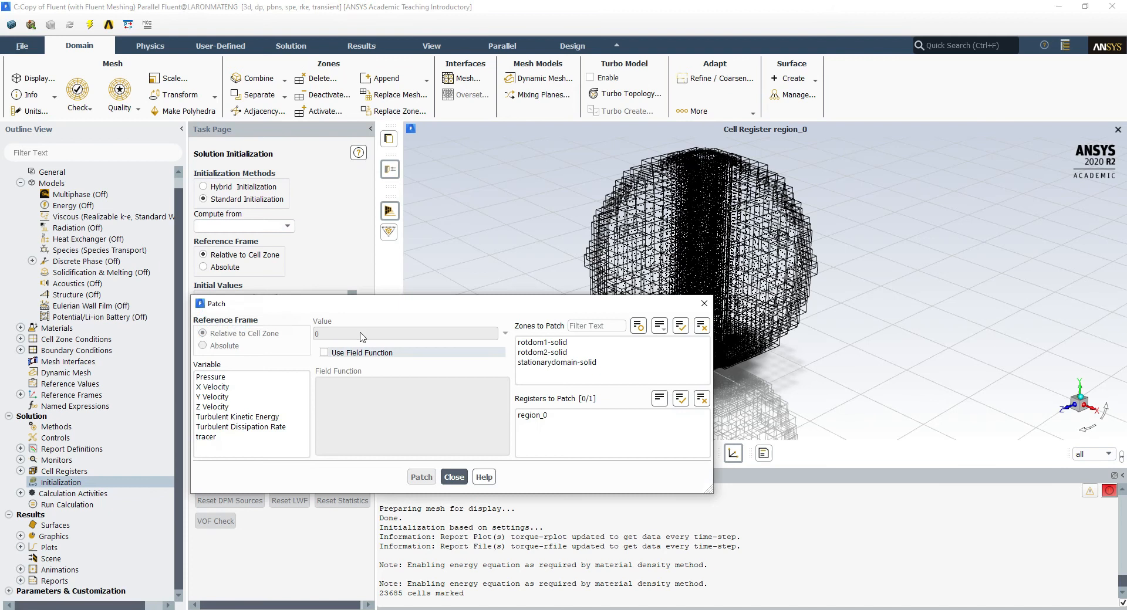
{"action": "left_click_drag", "start_coordinate": [347, 377], "coordinate": [227, 206]}
{"action": "left_click", "coordinate": [76, 331]}
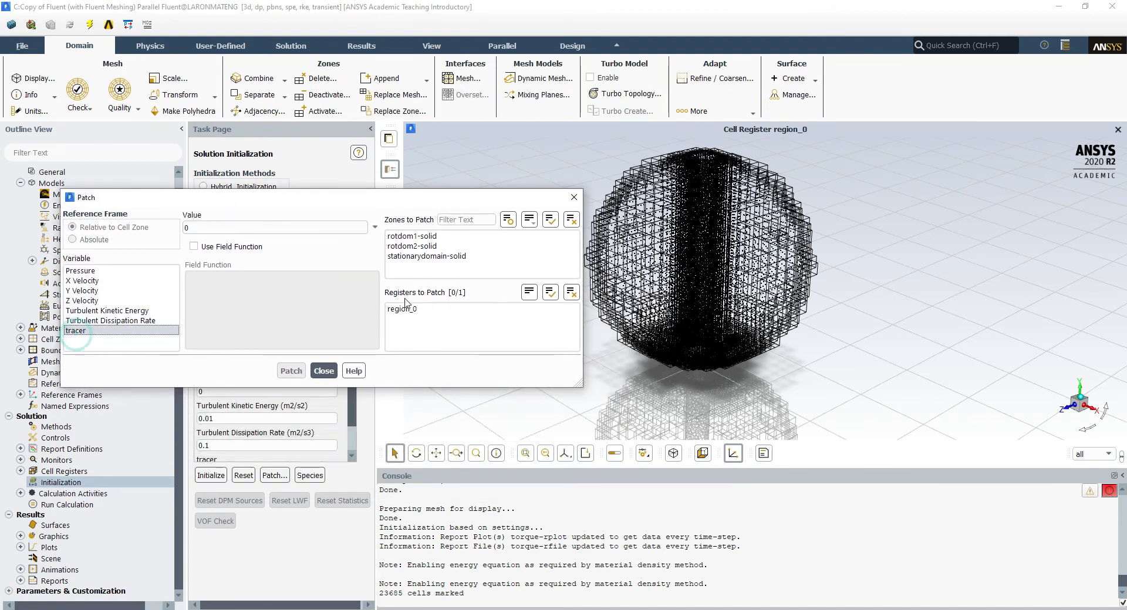
{"action": "double_click", "coordinate": [257, 228]}
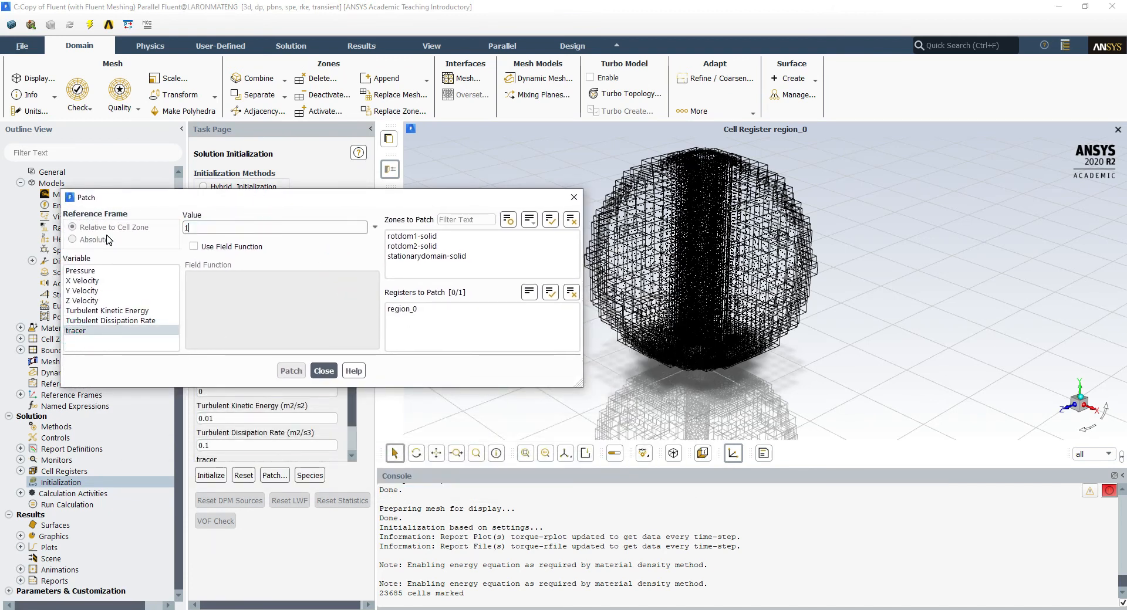
{"action": "left_click", "coordinate": [405, 310]}
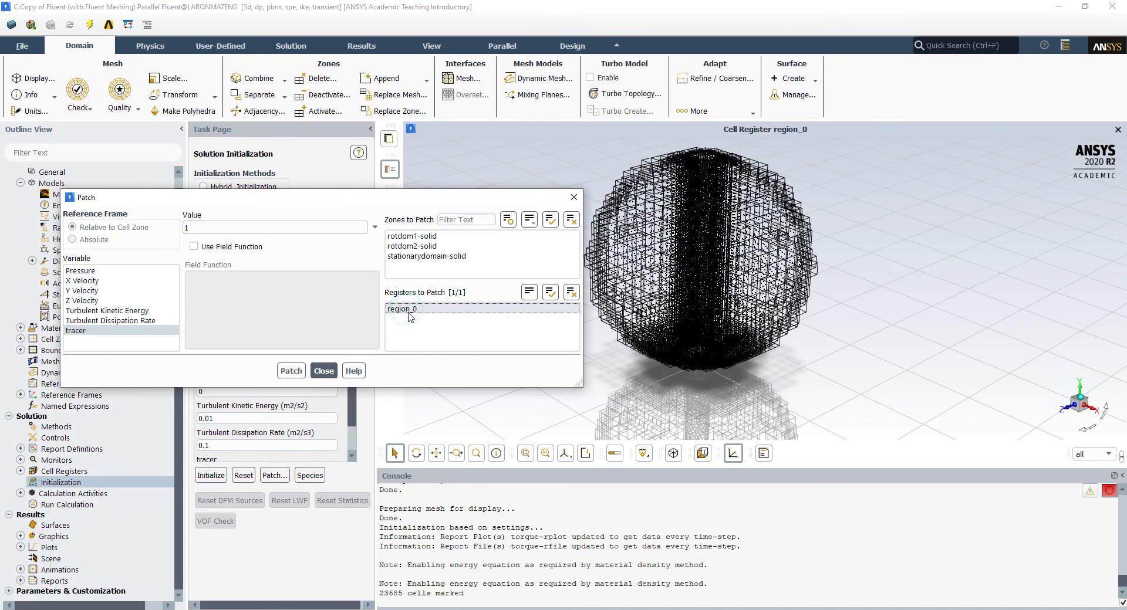
{"action": "left_click", "coordinate": [287, 372]}
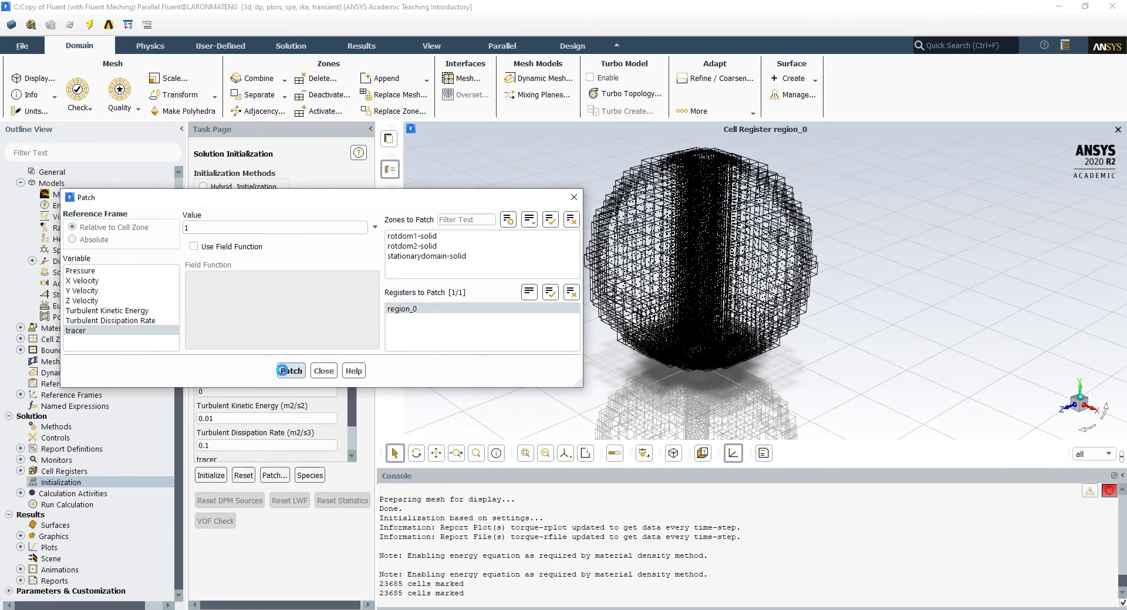
{"action": "left_click", "coordinate": [324, 371]}
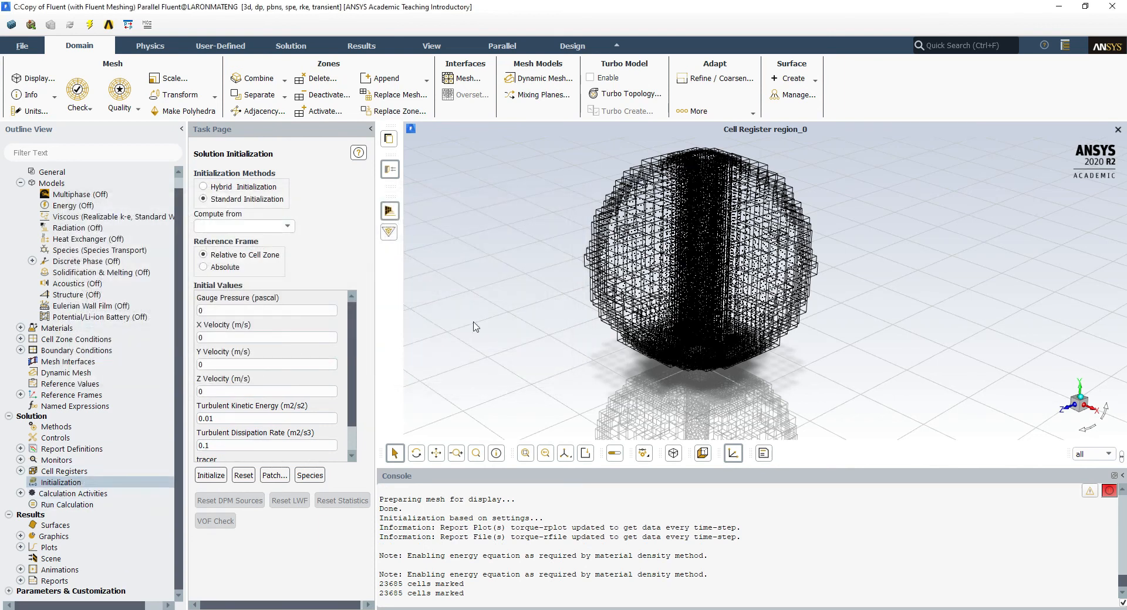
Create a YZ plane surface at X = -5.791e-05 m and select it under the surfaces
{"action": "right_click", "coordinate": [43, 527]}
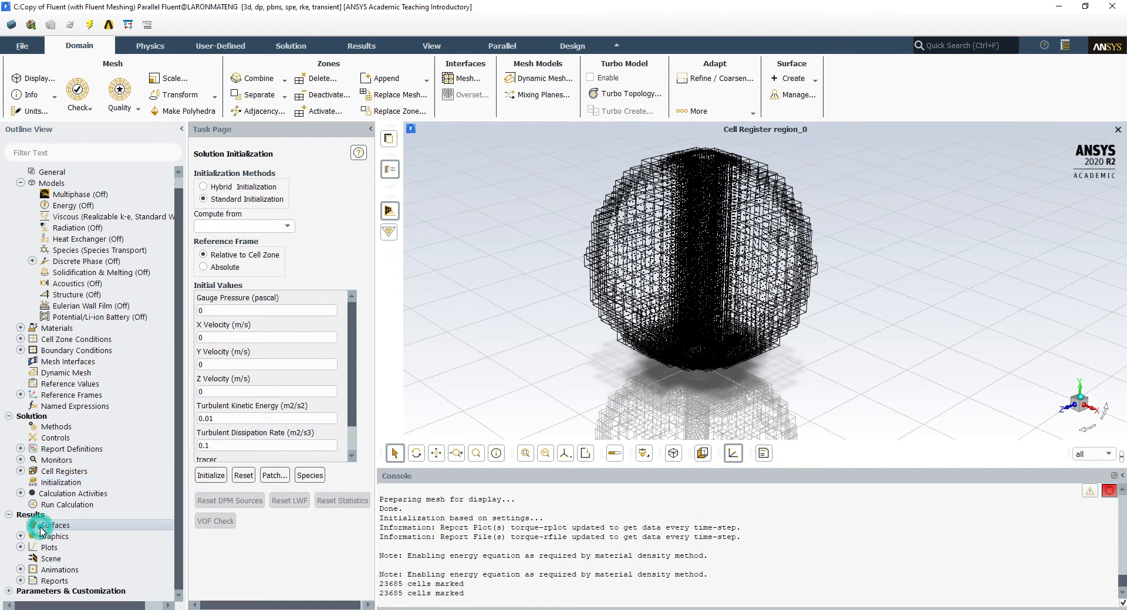
{"action": "mouse_move", "coordinate": [83, 549]}
{"action": "left_click", "coordinate": [134, 578]}
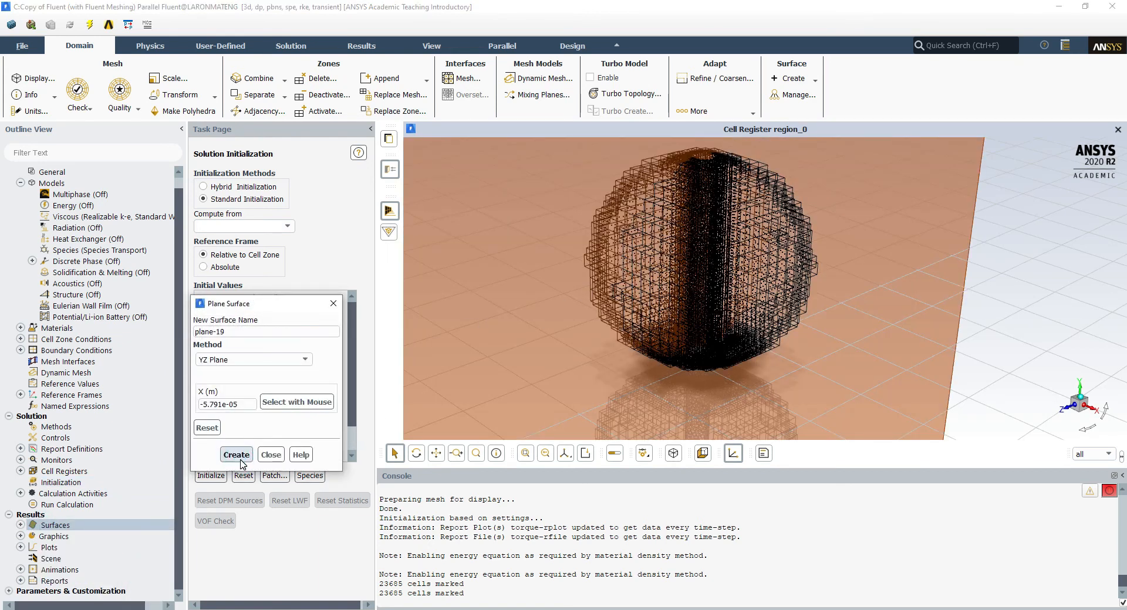
{"action": "left_click", "coordinate": [271, 455]}
{"action": "left_click", "coordinate": [20, 525]}
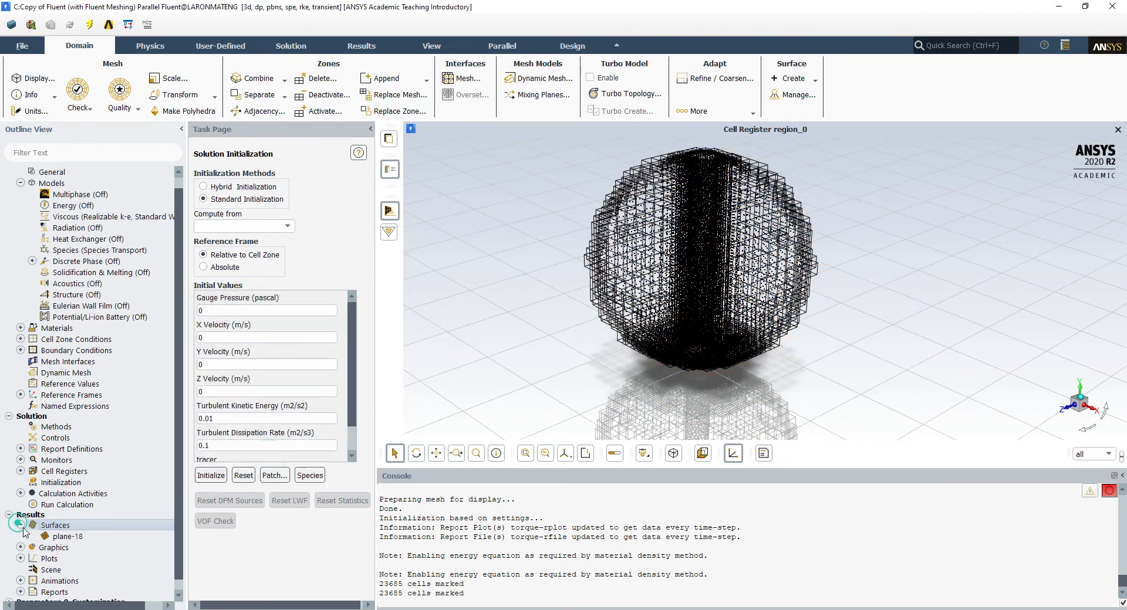
{"action": "left_click", "coordinate": [69, 536]}
Create and display a filled species contour of the mass fraction of tracer on plane-18
{"action": "scroll", "coordinate": [35, 549], "scroll_direction": "down", "scroll_amount": 1}
{"action": "left_click", "coordinate": [20, 536]}
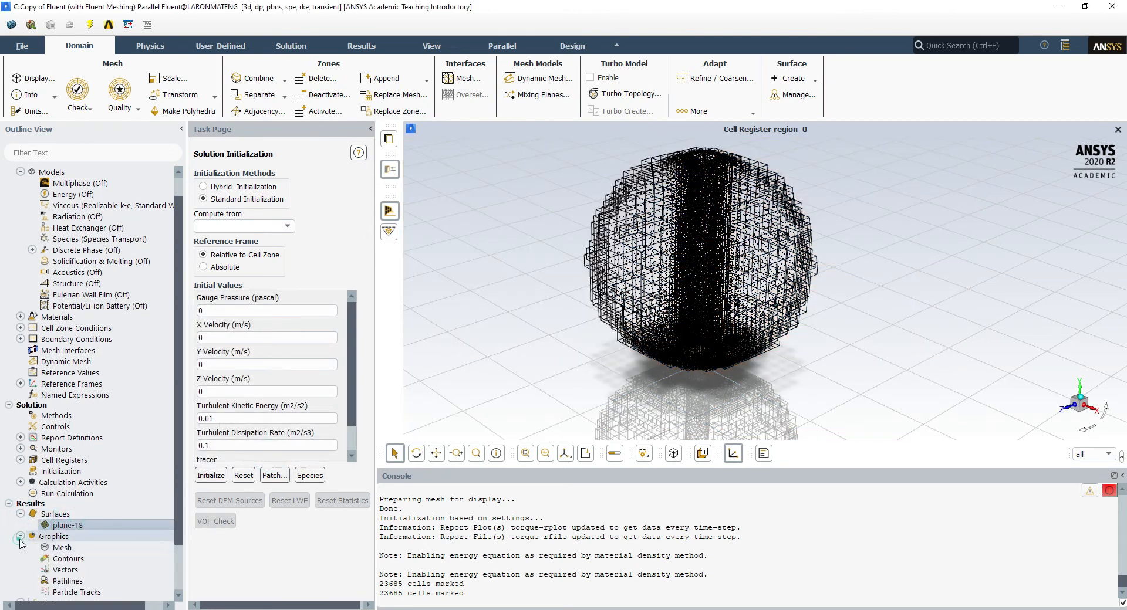
{"action": "double_click", "coordinate": [64, 559]}
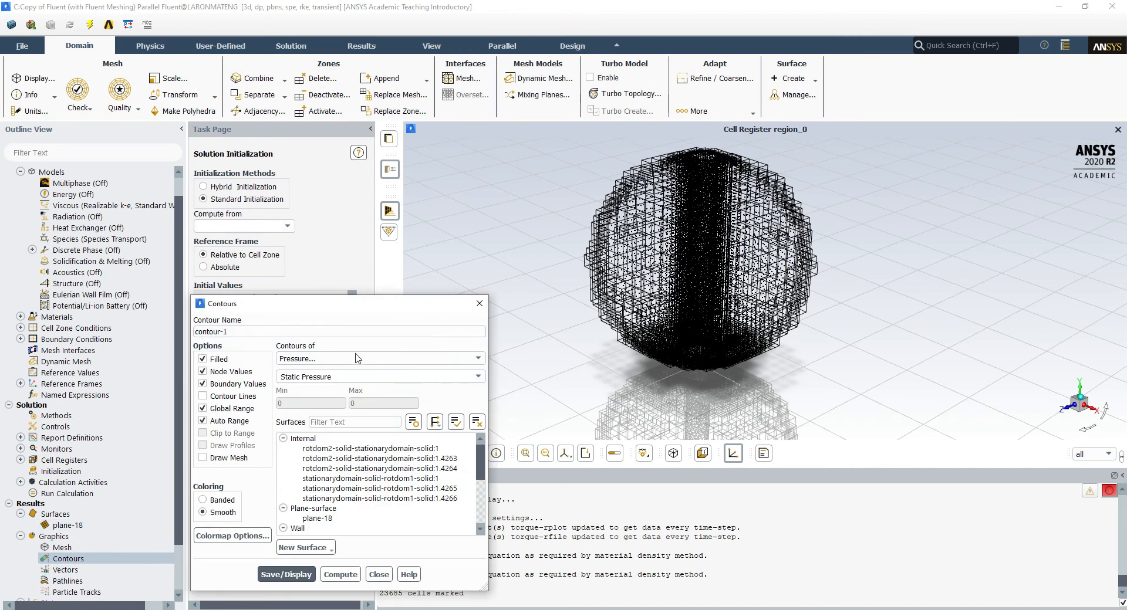
{"action": "left_click", "coordinate": [354, 355]}
{"action": "scroll", "coordinate": [308, 401], "scroll_direction": "down", "scroll_amount": 1}
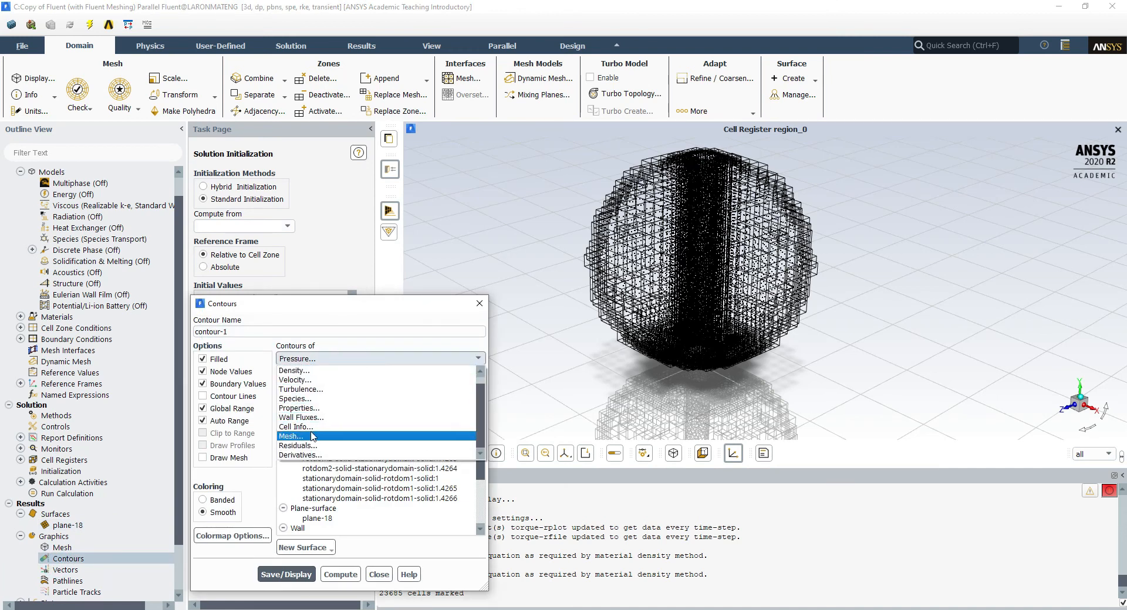
{"action": "left_click", "coordinate": [304, 400]}
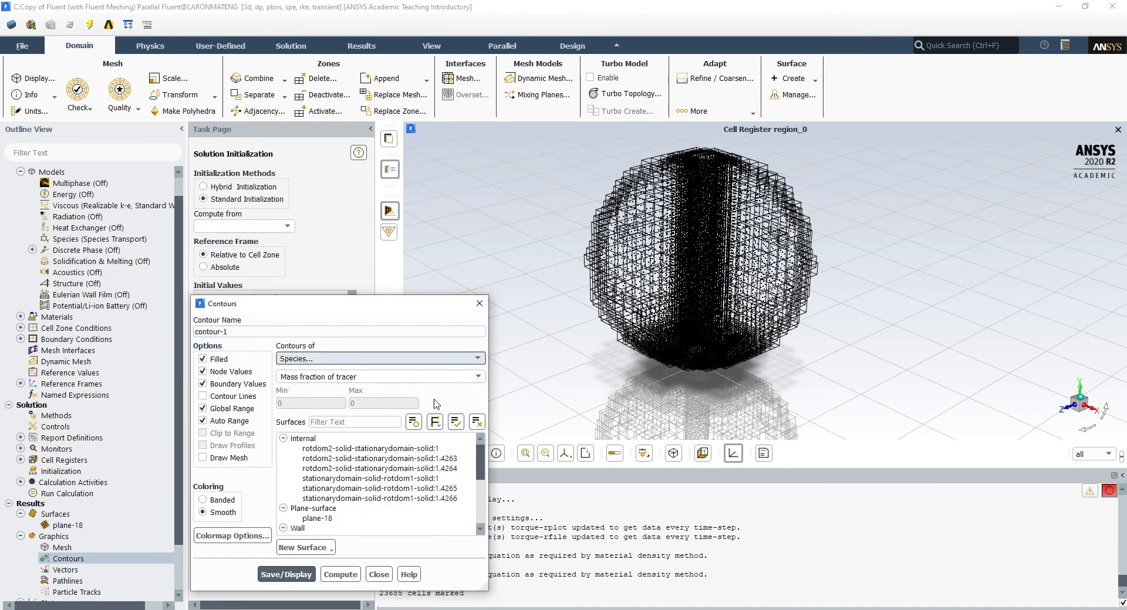
{"action": "scroll", "coordinate": [352, 475], "scroll_direction": "down", "scroll_amount": 2}
{"action": "left_click", "coordinate": [313, 449]}
{"action": "left_click", "coordinate": [286, 575]}
{"action": "left_click", "coordinate": [379, 574]}
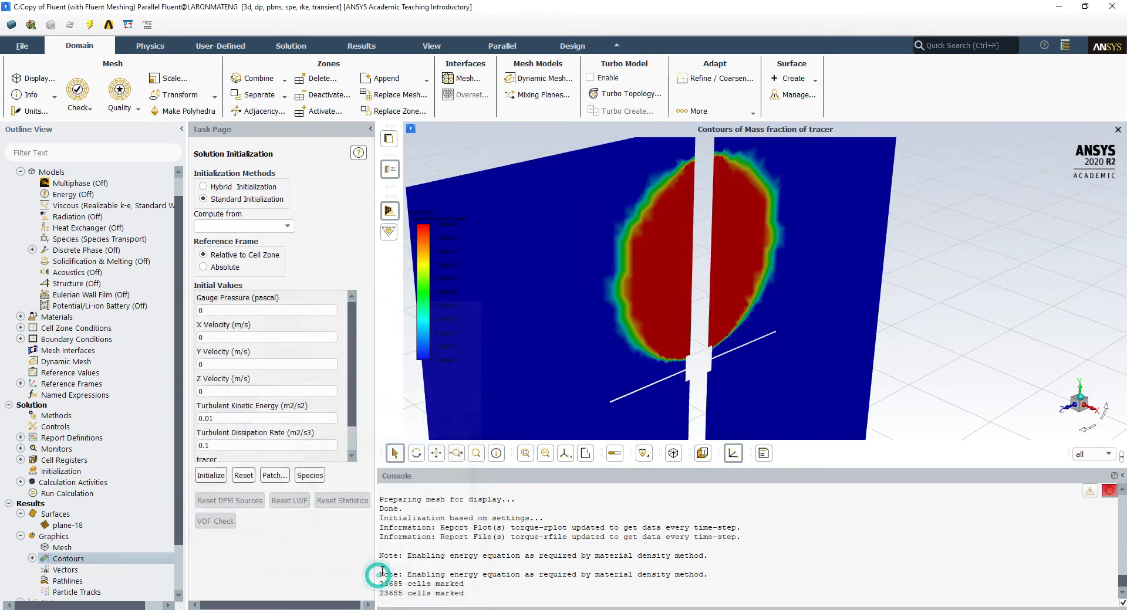
Examine the tracer contour on the plane, compare it with the annotated sketch in Snipping Tool, and return to Fluent
{"action": "left_click_drag", "start_coordinate": [544, 263], "coordinate": [615, 226]}
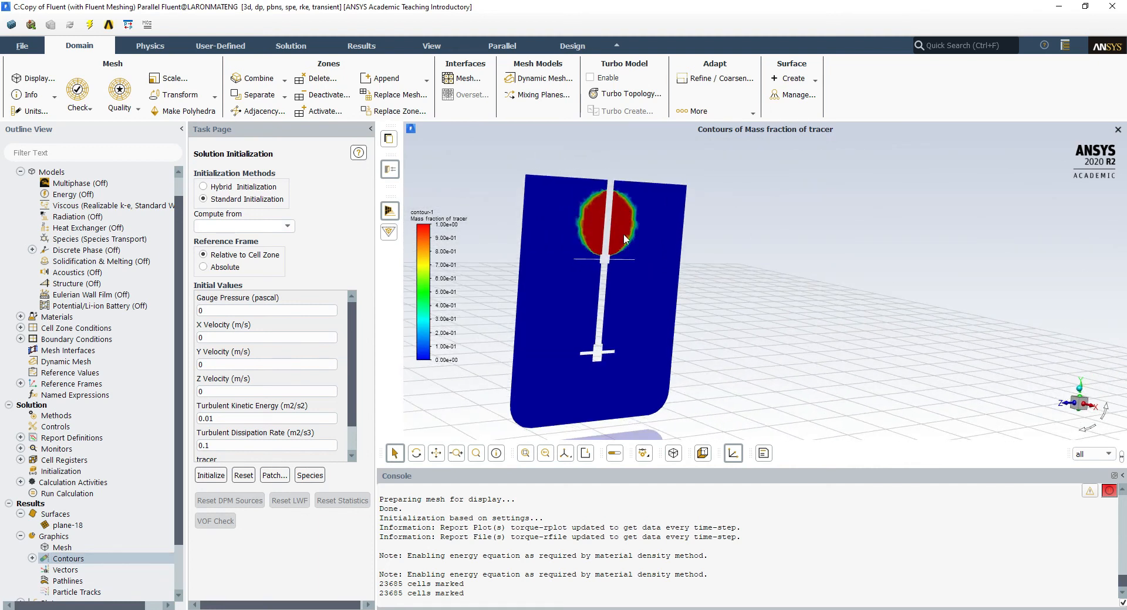
{"action": "left_click_drag", "start_coordinate": [619, 188], "coordinate": [612, 222]}
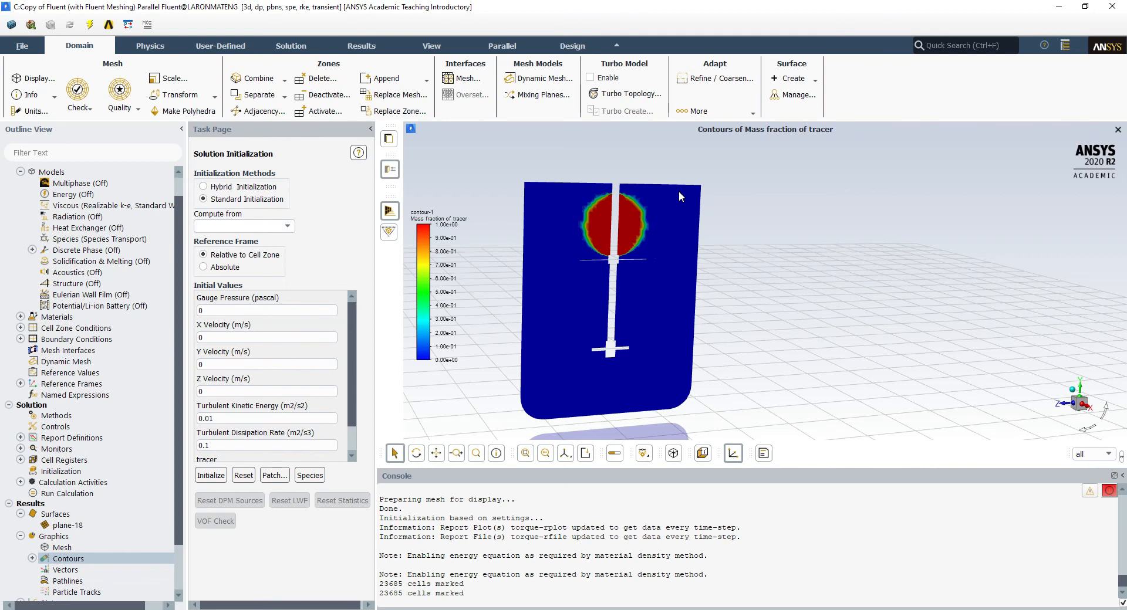
{"action": "key", "text": "alt+Tab"}
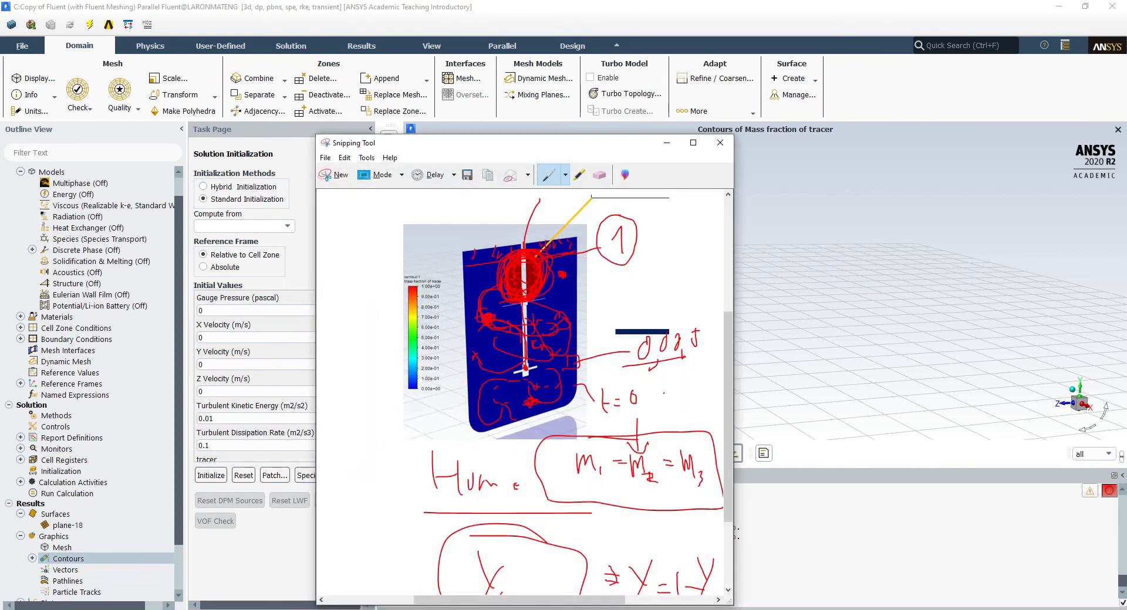
{"action": "scroll", "coordinate": [653, 494], "scroll_direction": "down", "scroll_amount": 1}
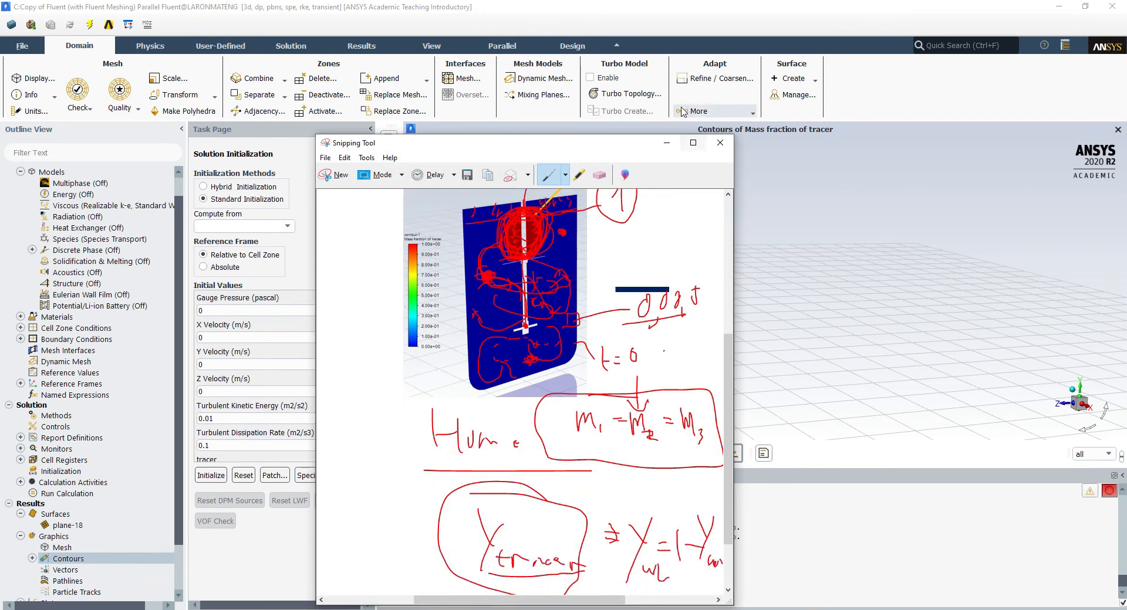
{"action": "left_click", "coordinate": [665, 145]}
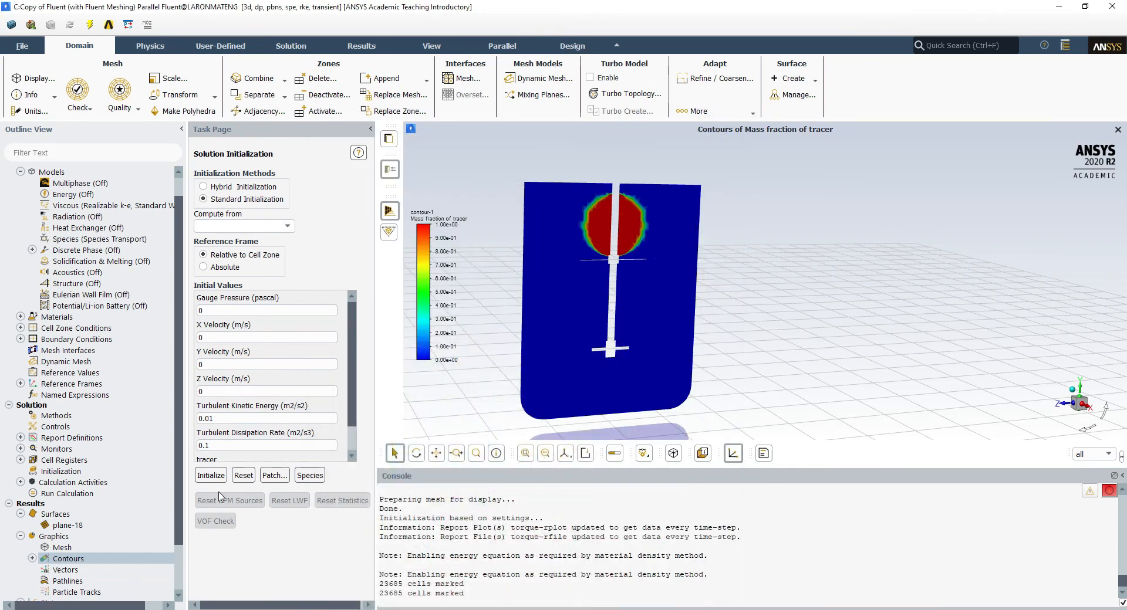
{"action": "scroll", "coordinate": [139, 544], "scroll_direction": "down", "scroll_amount": 2}
{"action": "scroll", "coordinate": [653, 356], "scroll_direction": "up", "scroll_amount": 3}
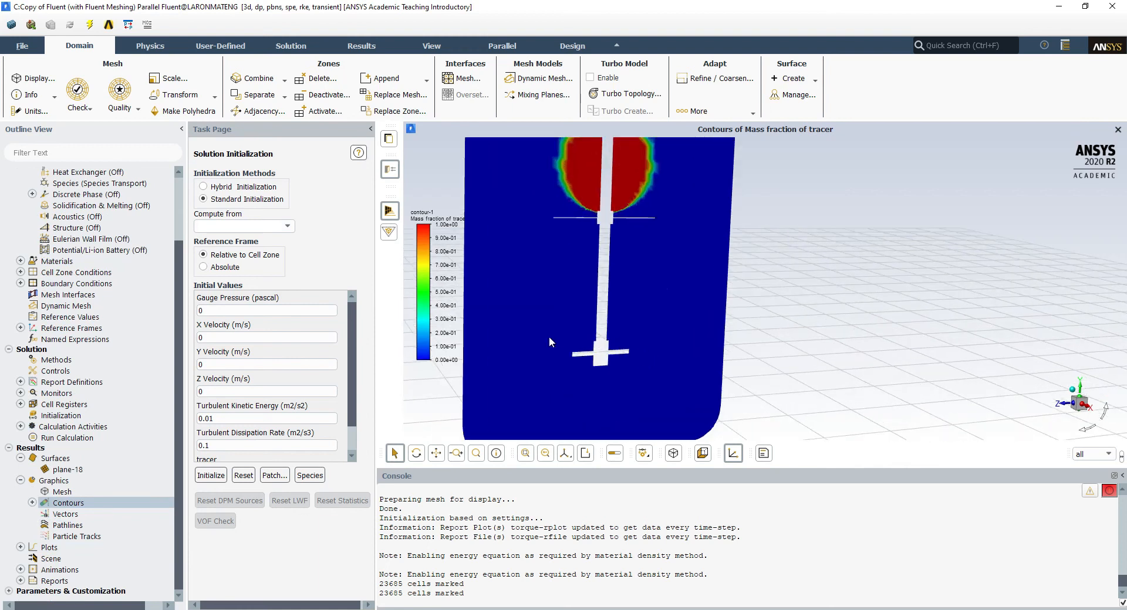
Start a point surface and position it on the contour plane beside the shaft, at about x = 0, y = 0.82, z = 0.96 m
{"action": "left_click", "coordinate": [32, 503]}
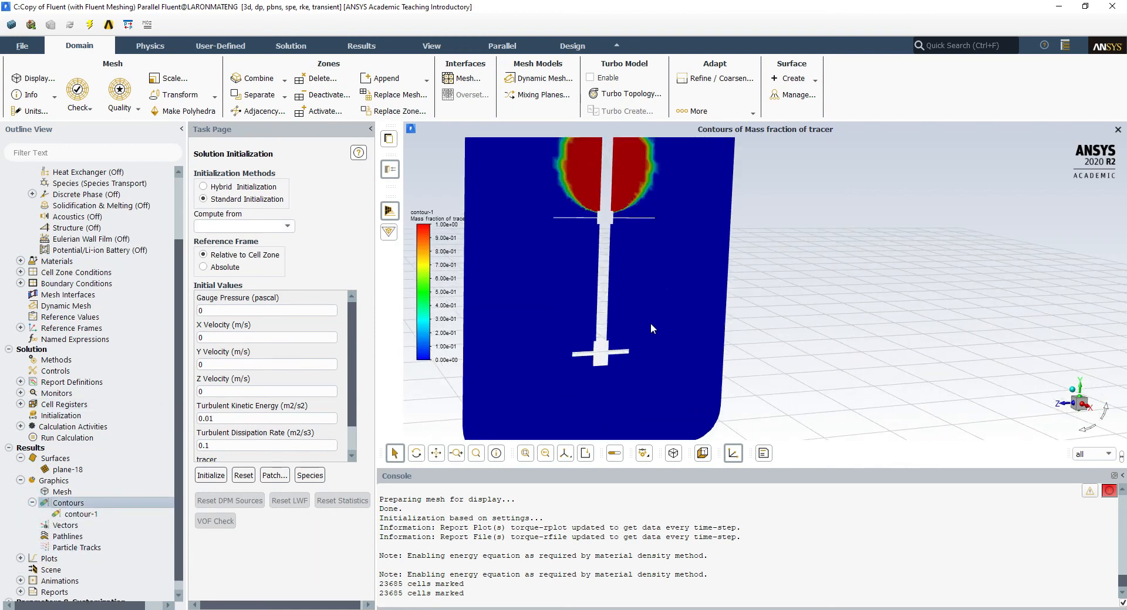
{"action": "scroll", "coordinate": [660, 326], "scroll_direction": "down", "scroll_amount": 2}
{"action": "left_click_drag", "start_coordinate": [663, 327], "coordinate": [637, 245]}
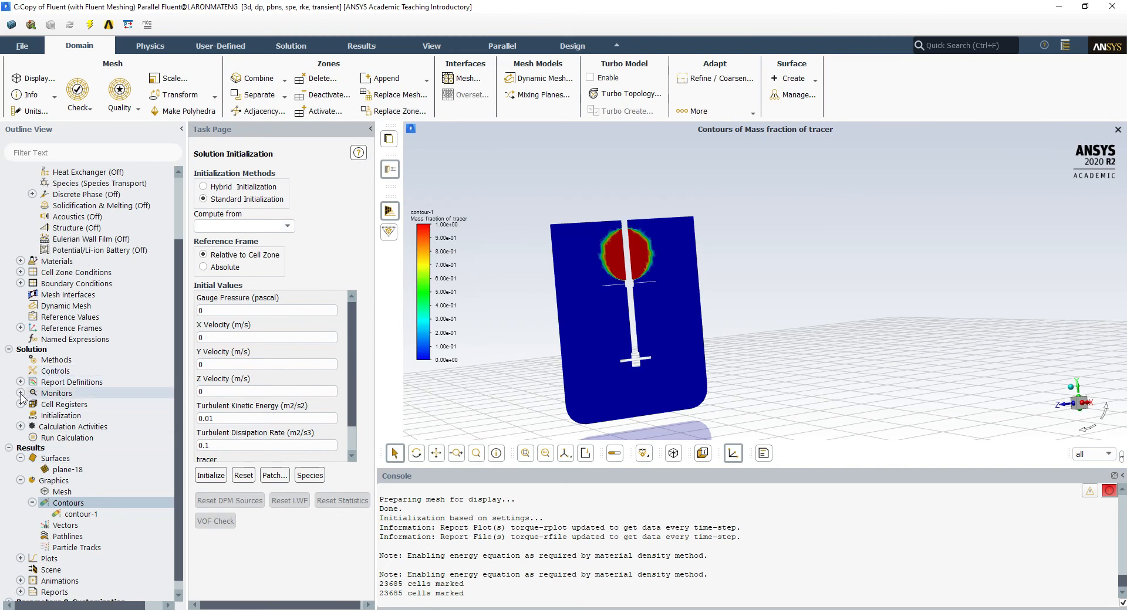
{"action": "right_click", "coordinate": [73, 460]}
{"action": "mouse_move", "coordinate": [104, 483]}
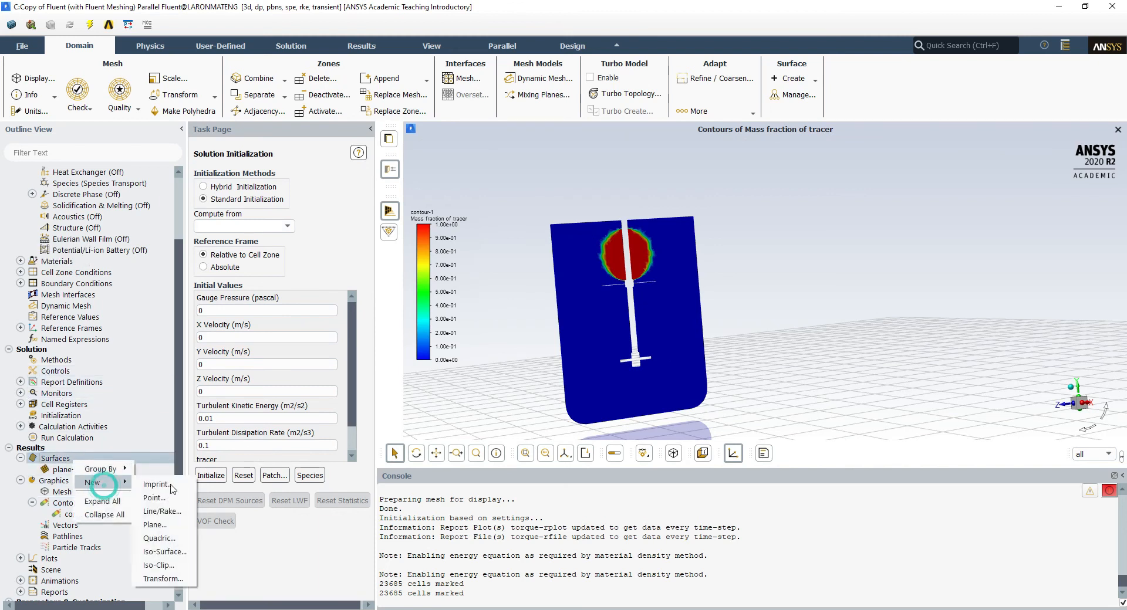
{"action": "left_click", "coordinate": [153, 498]}
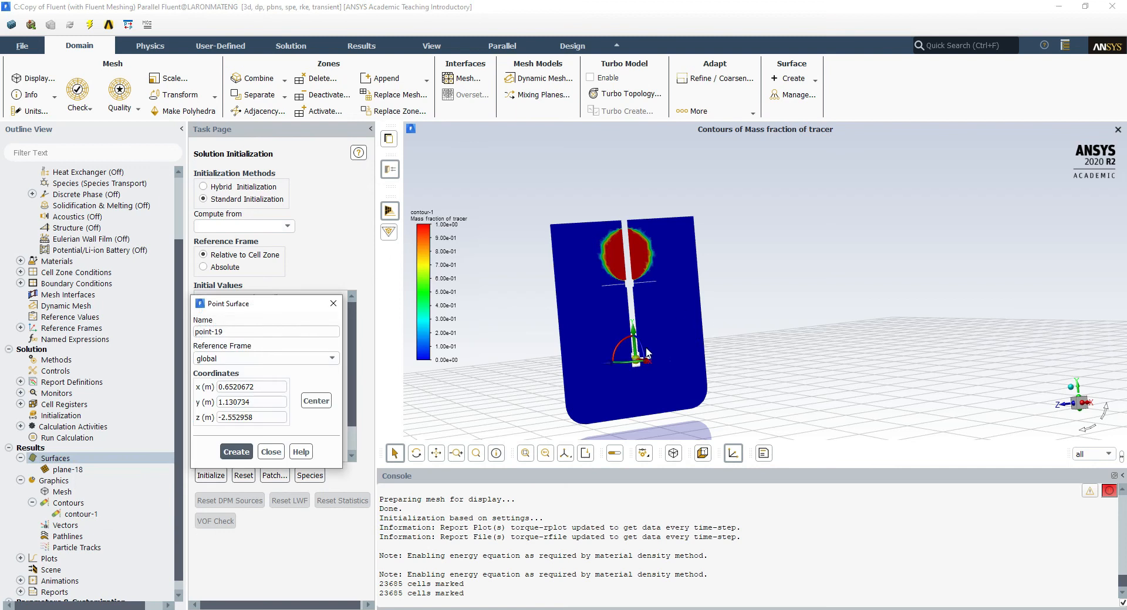
{"action": "left_click_drag", "start_coordinate": [689, 341], "coordinate": [671, 340]}
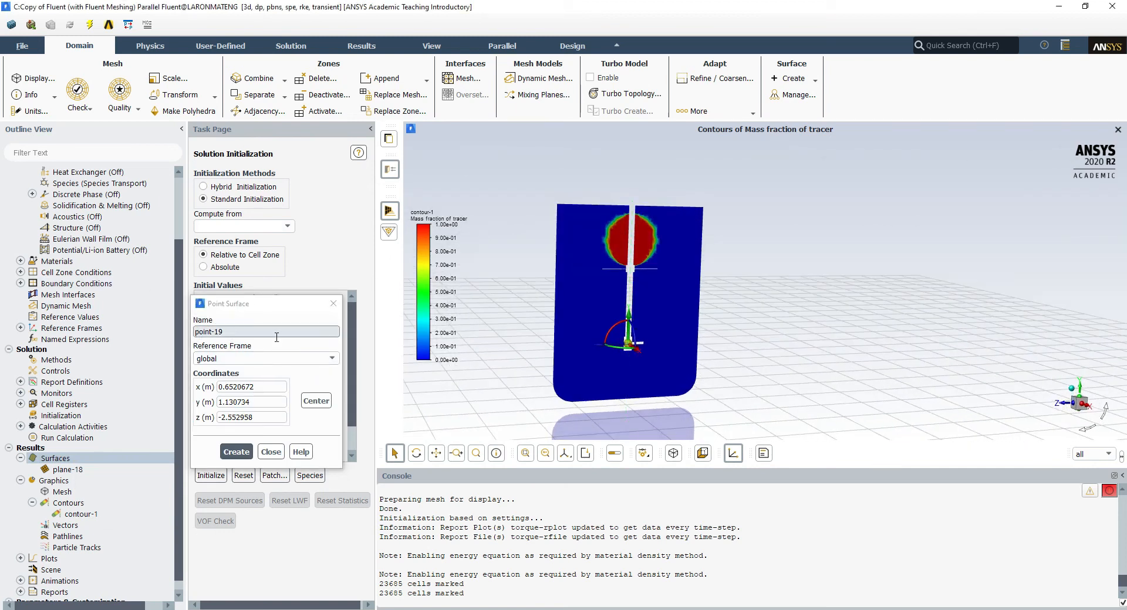
{"action": "mouse_move", "coordinate": [626, 317]}
{"action": "left_mouse_down"}
{"action": "mouse_move", "coordinate": [629, 273]}
{"action": "mouse_move", "coordinate": [594, 304]}
{"action": "mouse_move", "coordinate": [554, 304]}
{"action": "left_mouse_up"}
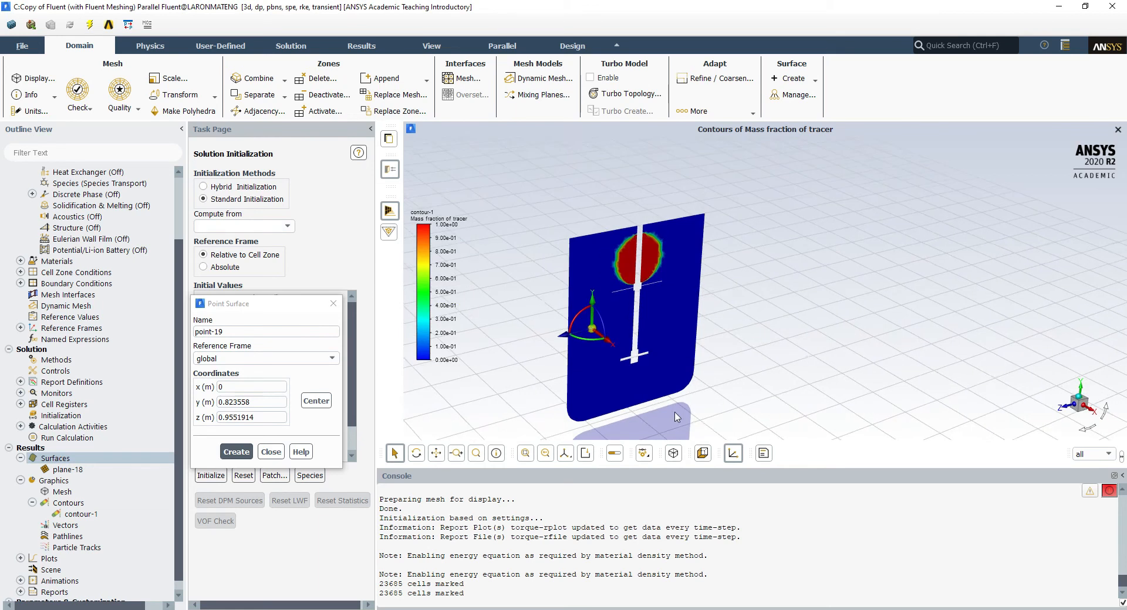
Display the mesh faces of plane-18 and the wall surfaces, leaving out the internal surfaces, dinding1 and dinding2
{"action": "left_click", "coordinate": [34, 78]}
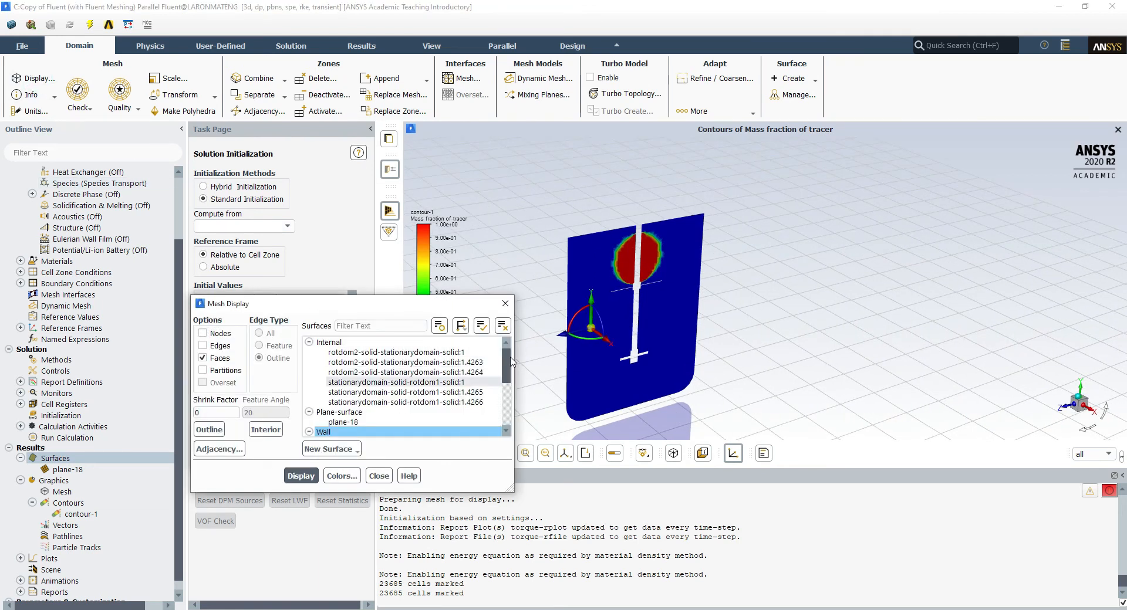
{"action": "left_click", "coordinate": [481, 325]}
{"action": "left_click", "coordinate": [360, 342]}
{"action": "scroll", "coordinate": [358, 376], "scroll_direction": "down", "scroll_amount": 4}
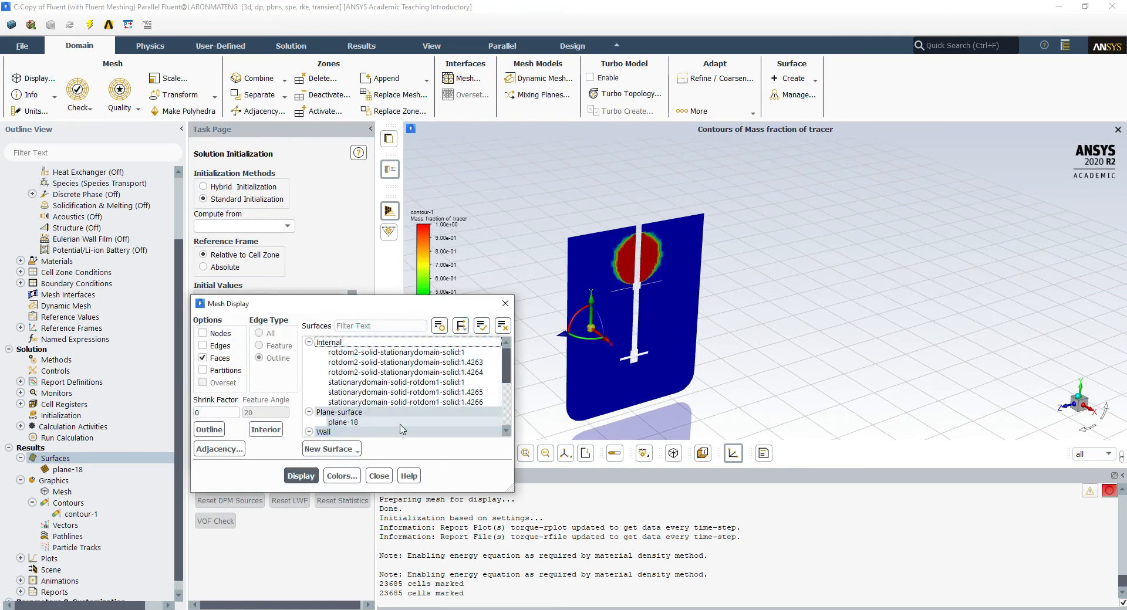
{"action": "left_click", "coordinate": [343, 382]}
{"action": "left_click", "coordinate": [343, 372]}
{"action": "left_click", "coordinate": [302, 476]}
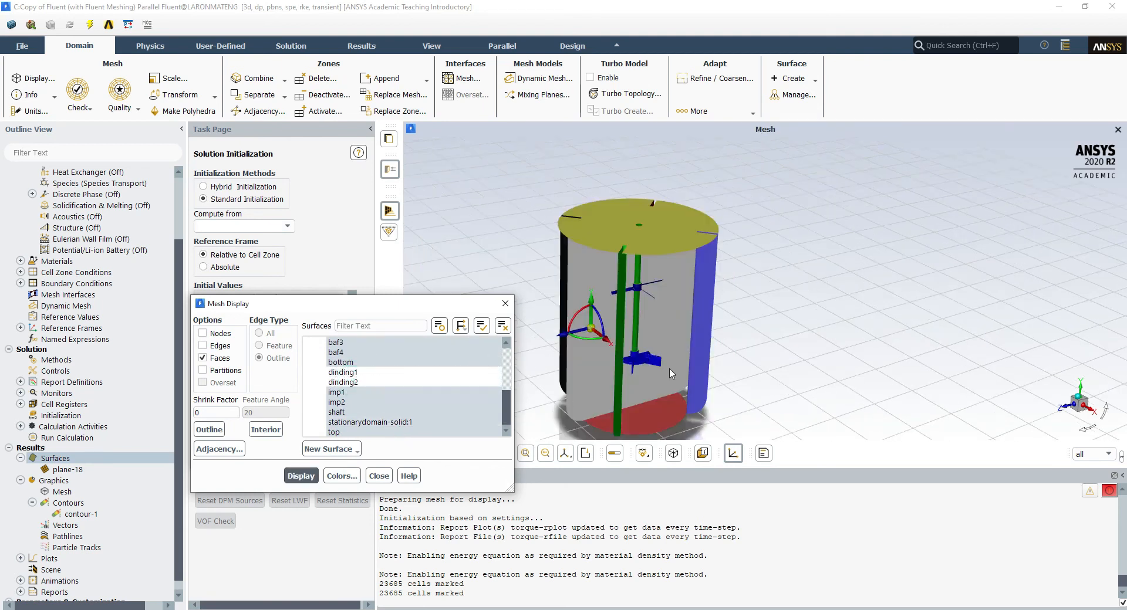
Add dinding1 to the displayed mesh and examine the tank interior, baffles and impellers around the point marker
{"action": "left_click_drag", "start_coordinate": [678, 349], "coordinate": [704, 329]}
{"action": "scroll", "coordinate": [358, 414], "scroll_direction": "up", "scroll_amount": 2}
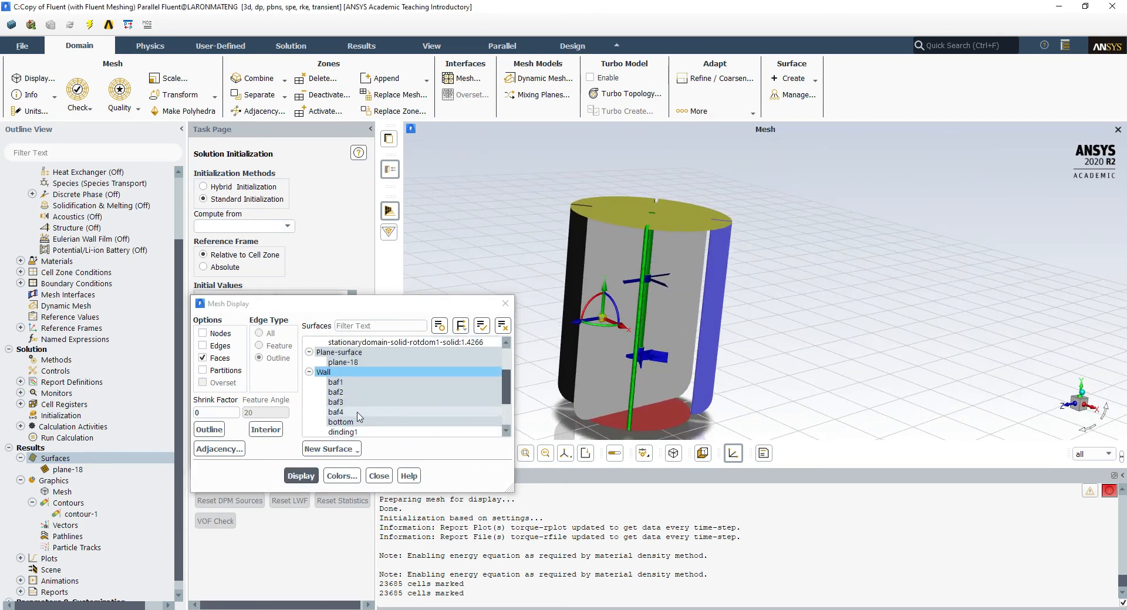
{"action": "scroll", "coordinate": [370, 408], "scroll_direction": "down", "scroll_amount": 2}
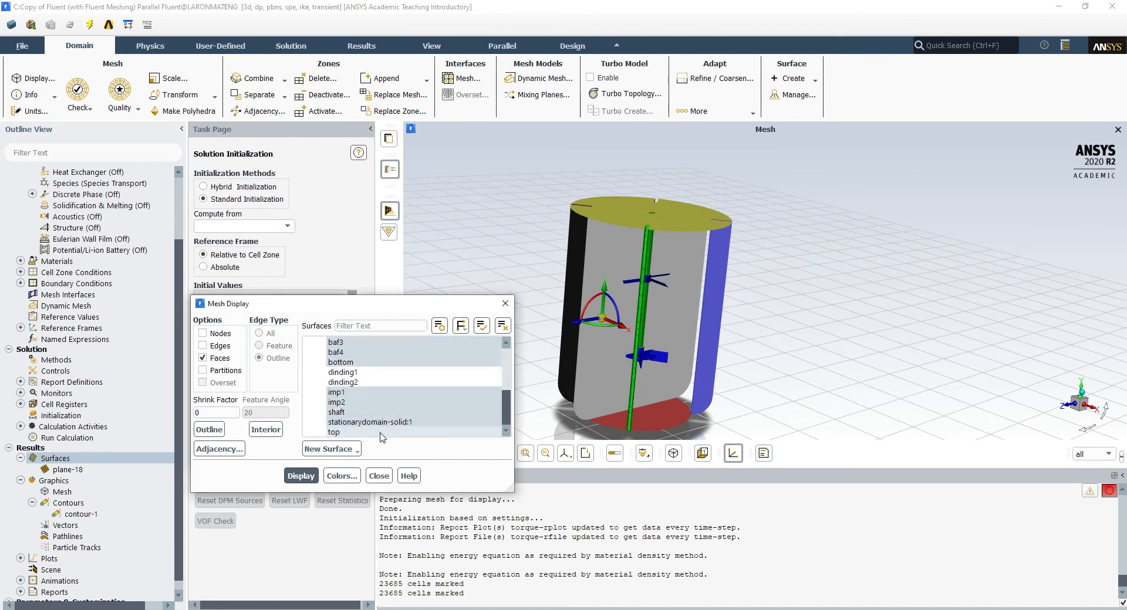
{"action": "left_click", "coordinate": [342, 373]}
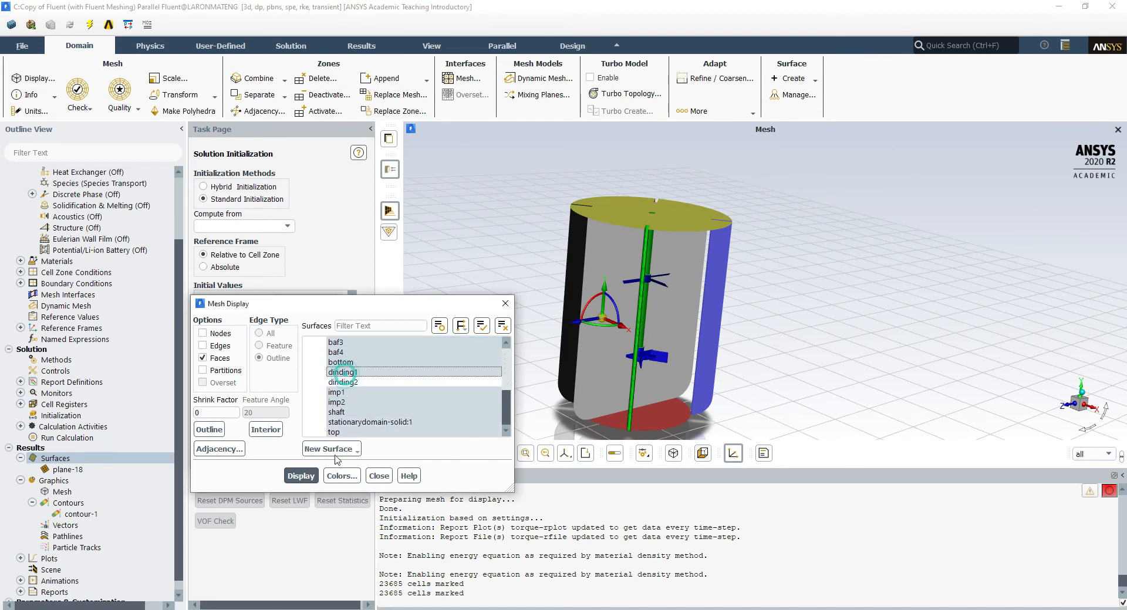
{"action": "left_click", "coordinate": [301, 476]}
{"action": "left_click_drag", "start_coordinate": [695, 385], "coordinate": [824, 382]}
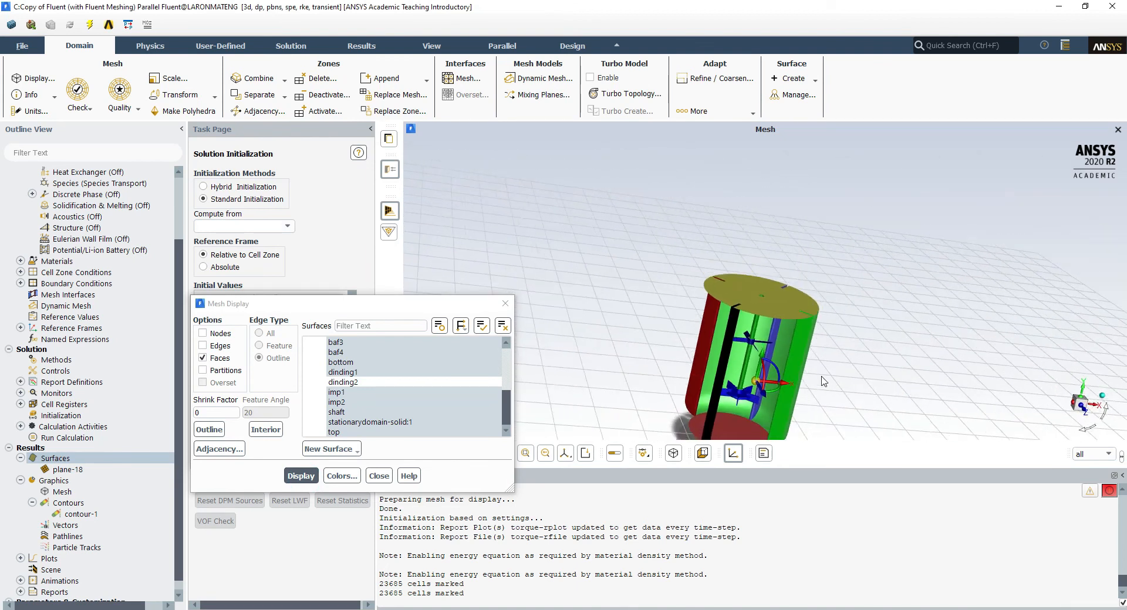
{"action": "left_click", "coordinate": [1072, 403]}
{"action": "scroll", "coordinate": [834, 275], "scroll_direction": "up", "scroll_amount": 3}
{"action": "left_click_drag", "start_coordinate": [834, 276], "coordinate": [594, 298]}
{"action": "scroll", "coordinate": [817, 308], "scroll_direction": "down", "scroll_amount": 4}
{"action": "scroll", "coordinate": [411, 388], "scroll_direction": "up", "scroll_amount": 1}
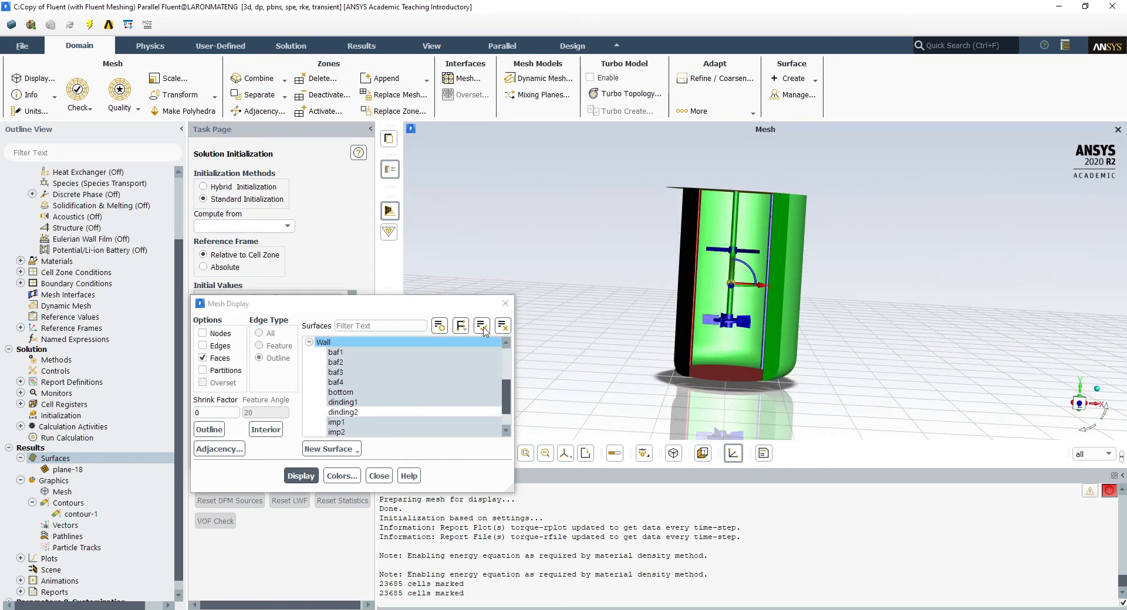
Clear the mesh surface selection, display only plane-18 and close the mesh display dialog
{"action": "left_click", "coordinate": [503, 325]}
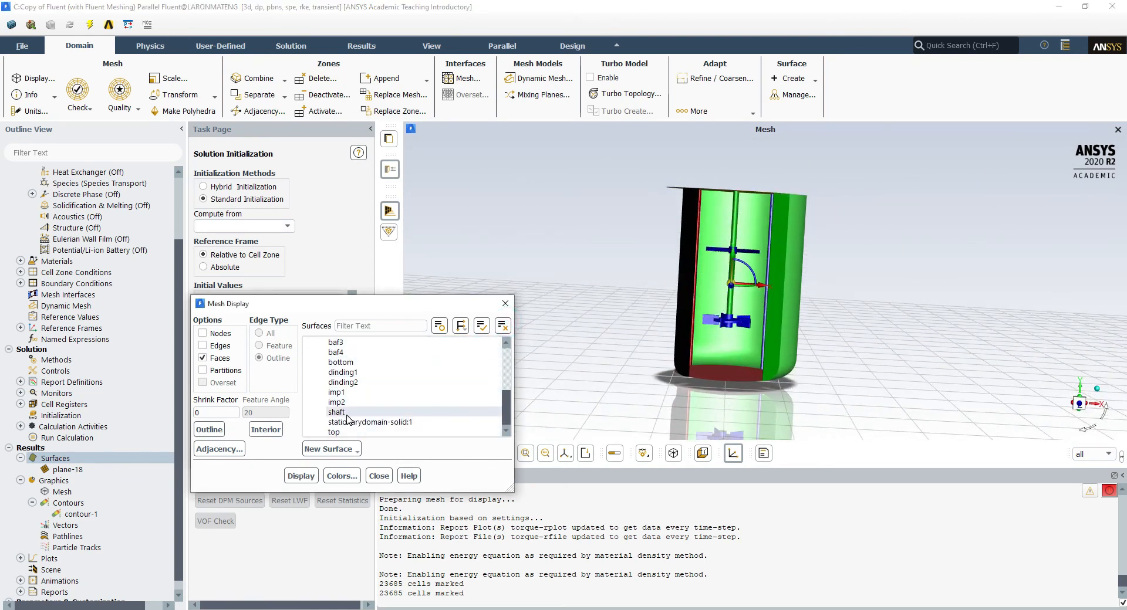
{"action": "scroll", "coordinate": [347, 418], "scroll_direction": "up", "scroll_amount": 1}
{"action": "scroll", "coordinate": [348, 414], "scroll_direction": "up", "scroll_amount": 1}
{"action": "left_click", "coordinate": [301, 476]}
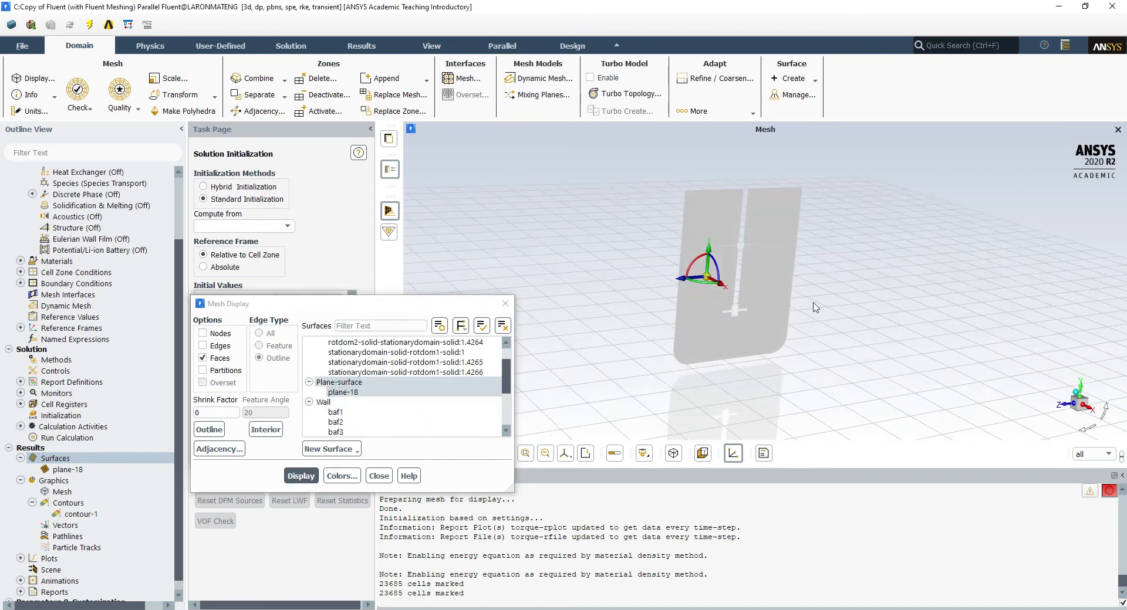
{"action": "left_click", "coordinate": [508, 309]}
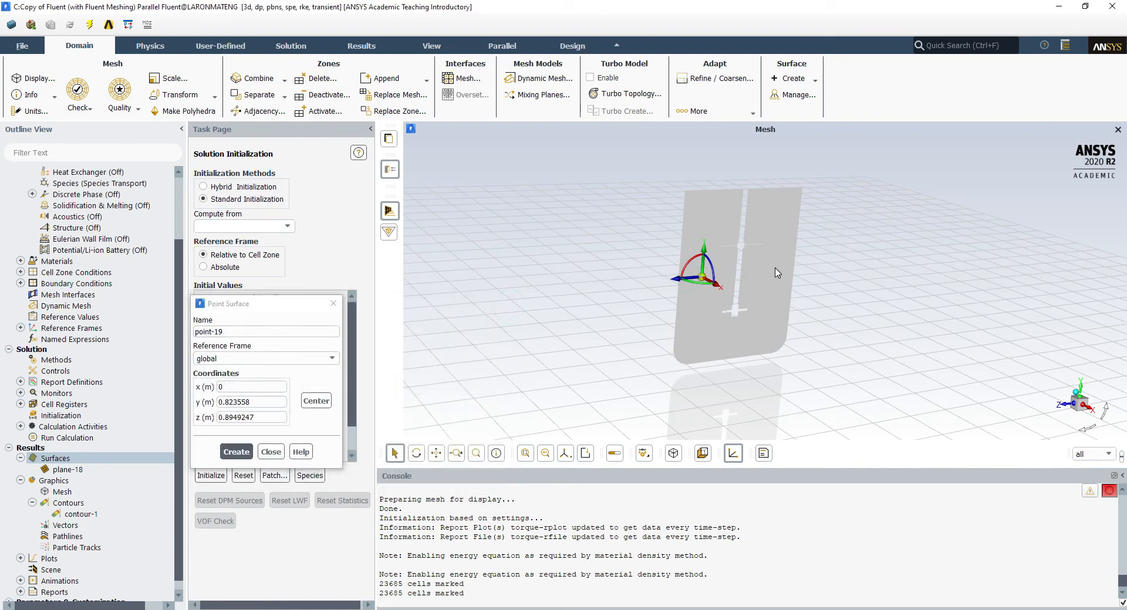
Create two point surfaces on the plane, at (0, 0.823558, 0.9334577) m and at (0, -0.6078903, -0.04463834) m
{"action": "left_click_drag", "start_coordinate": [672, 281], "coordinate": [668, 280]}
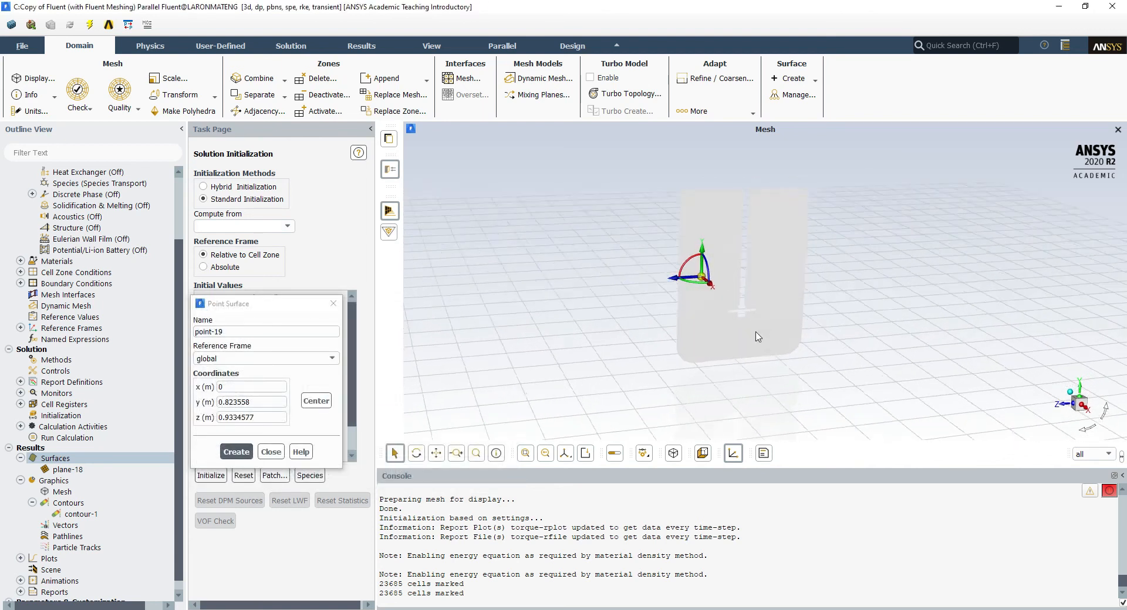
{"action": "left_click", "coordinate": [236, 452]}
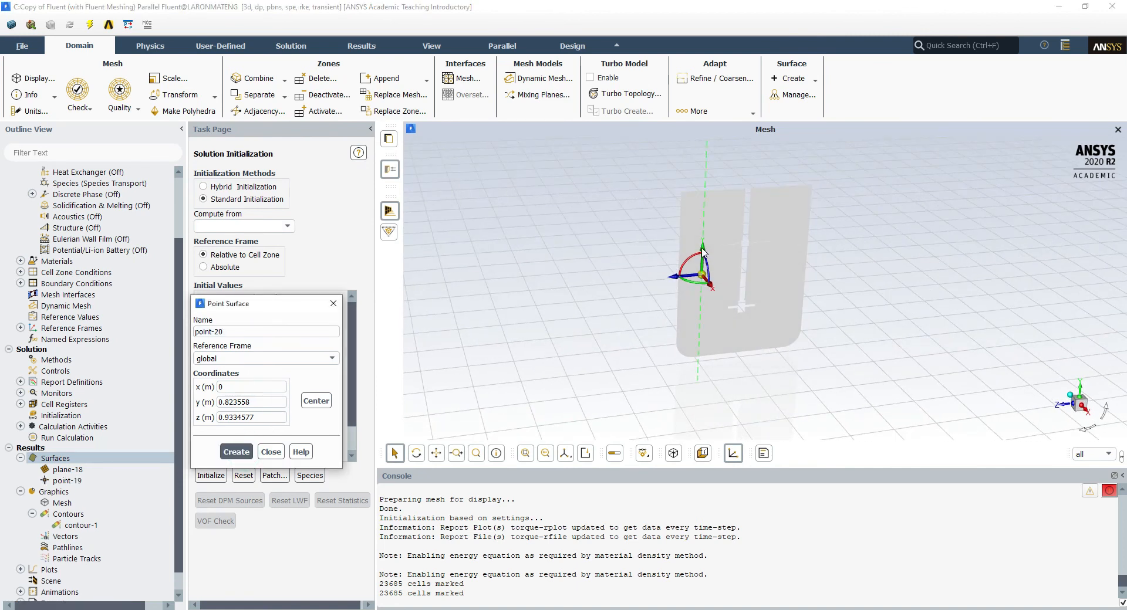
{"action": "left_click_drag", "start_coordinate": [703, 251], "coordinate": [744, 308]}
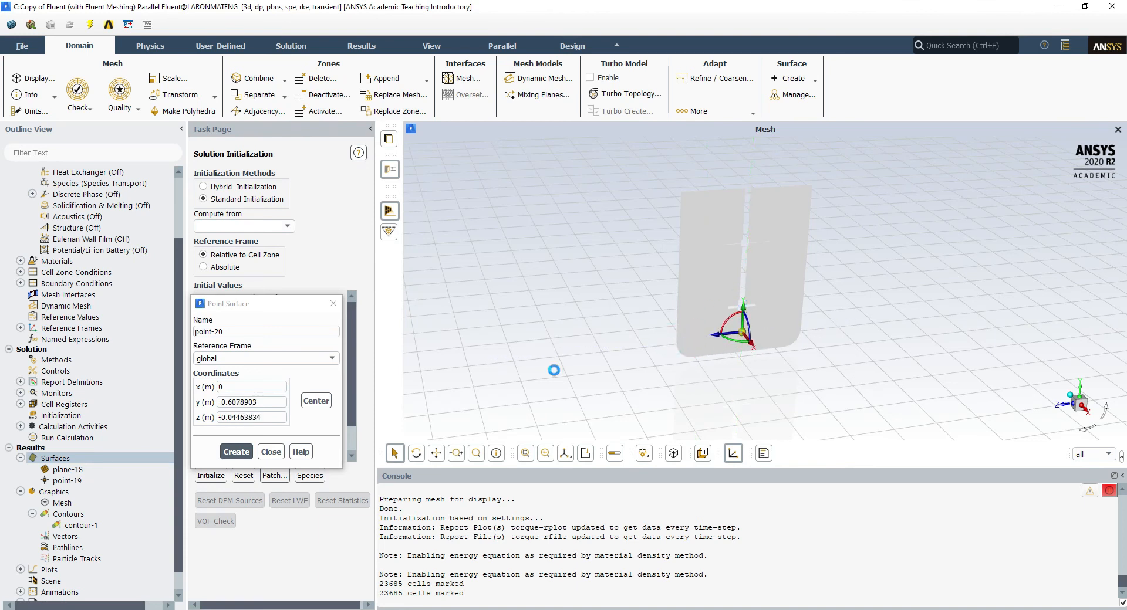
{"action": "left_click", "coordinate": [235, 452]}
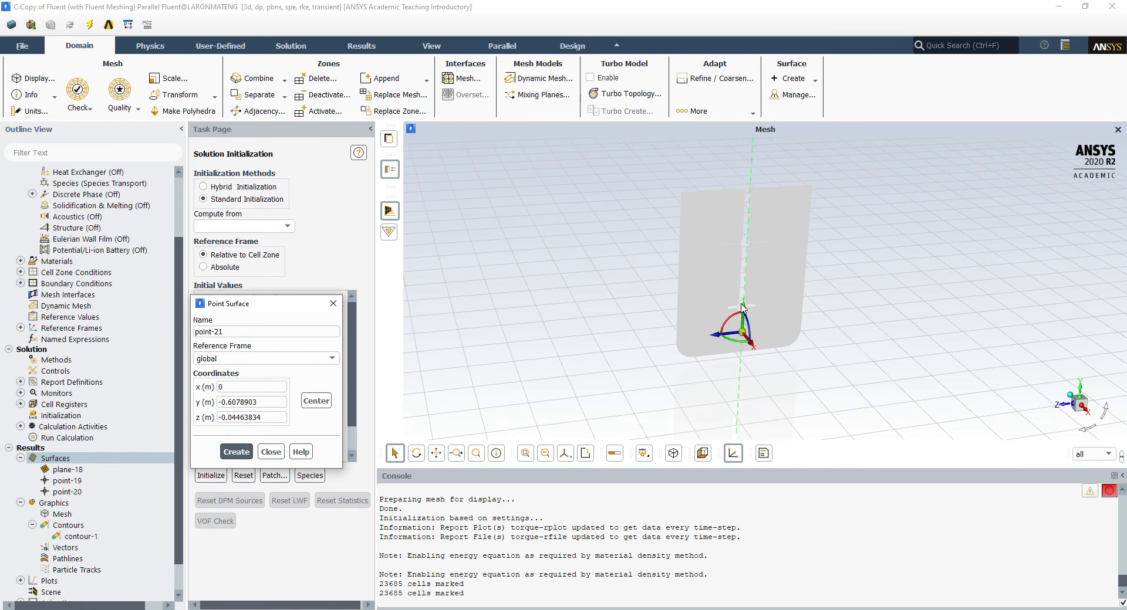
Create a third point surface near the top of the plane at (0, 2.066842, -0.8037753) m and close the point dialog
{"action": "left_click_drag", "start_coordinate": [743, 308], "coordinate": [754, 215]}
{"action": "left_click", "coordinate": [236, 452]}
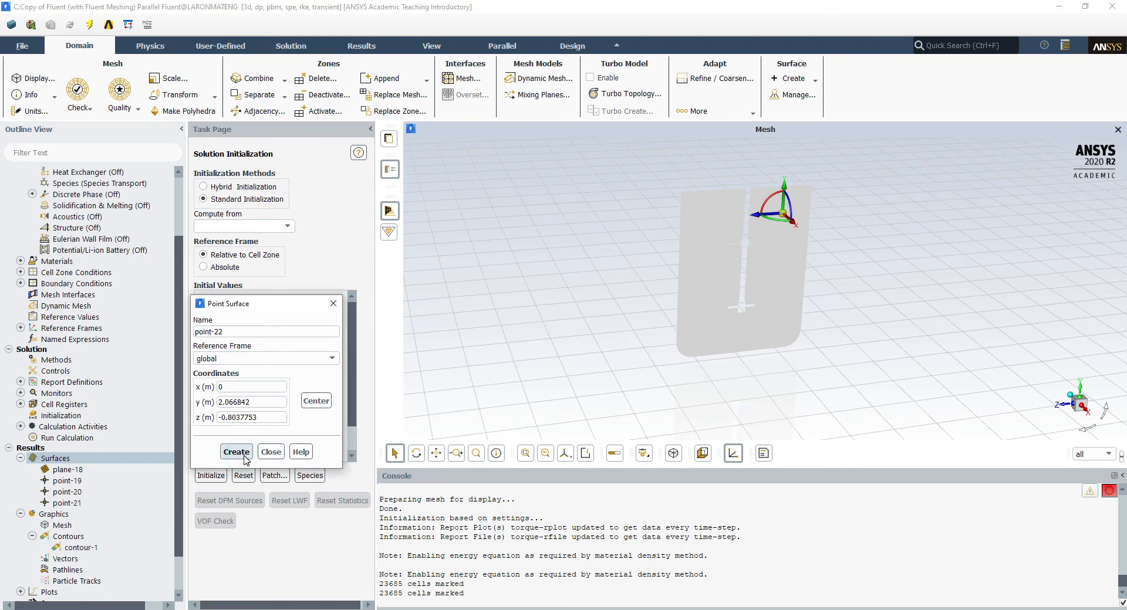
{"action": "left_click", "coordinate": [271, 452]}
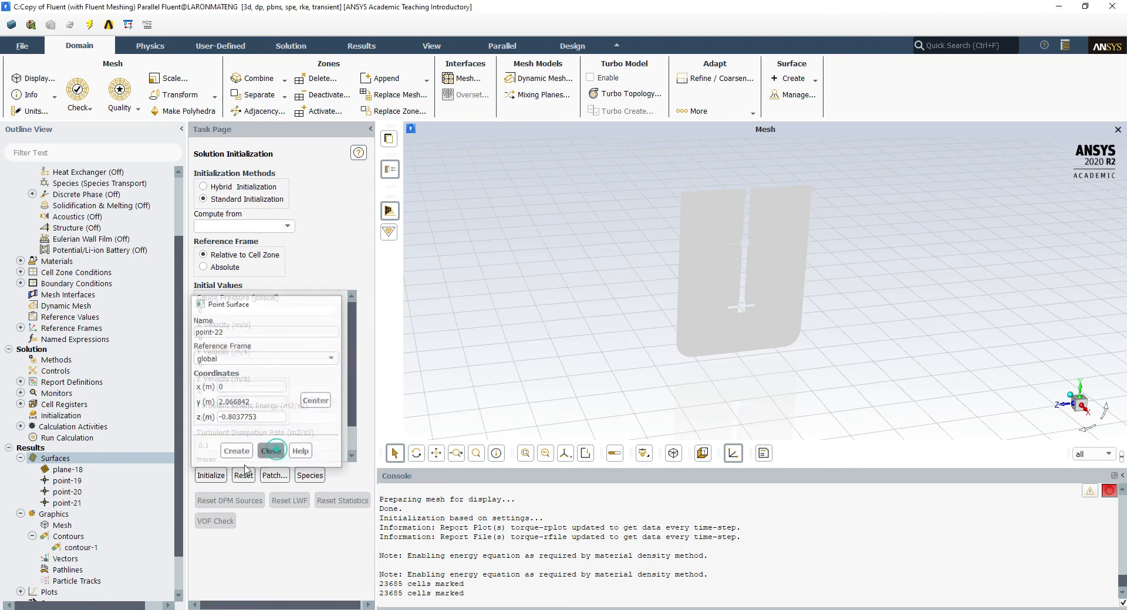
Check the placement of point-19 and point-21 on the plane by opening and closing their definitions
{"action": "left_click", "coordinate": [78, 482]}
{"action": "double_click", "coordinate": [79, 486]}
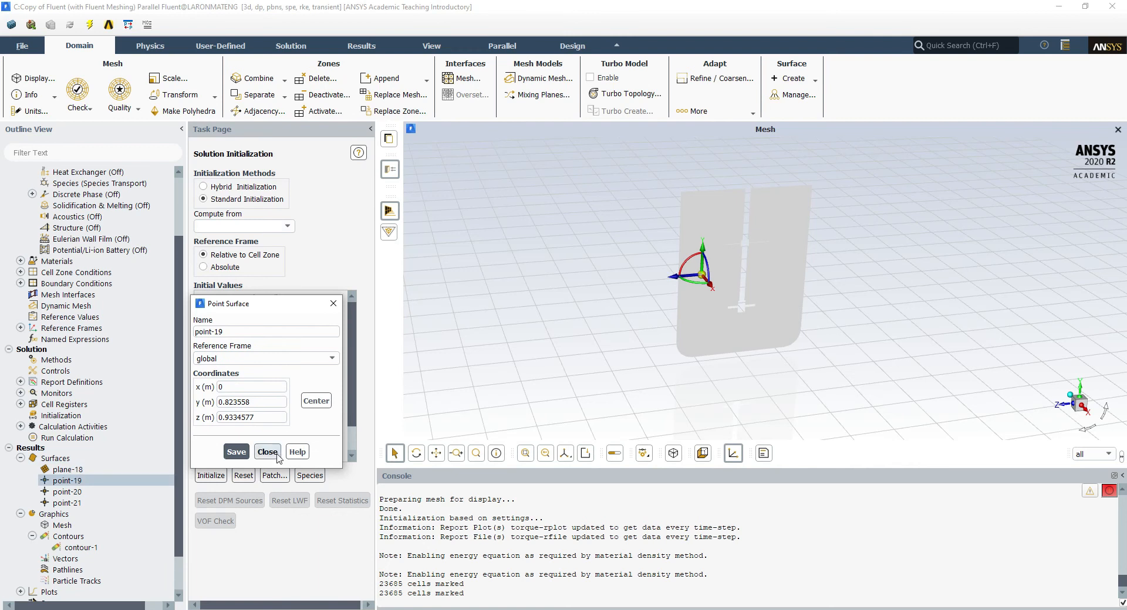
{"action": "left_click", "coordinate": [267, 450]}
{"action": "double_click", "coordinate": [69, 503]}
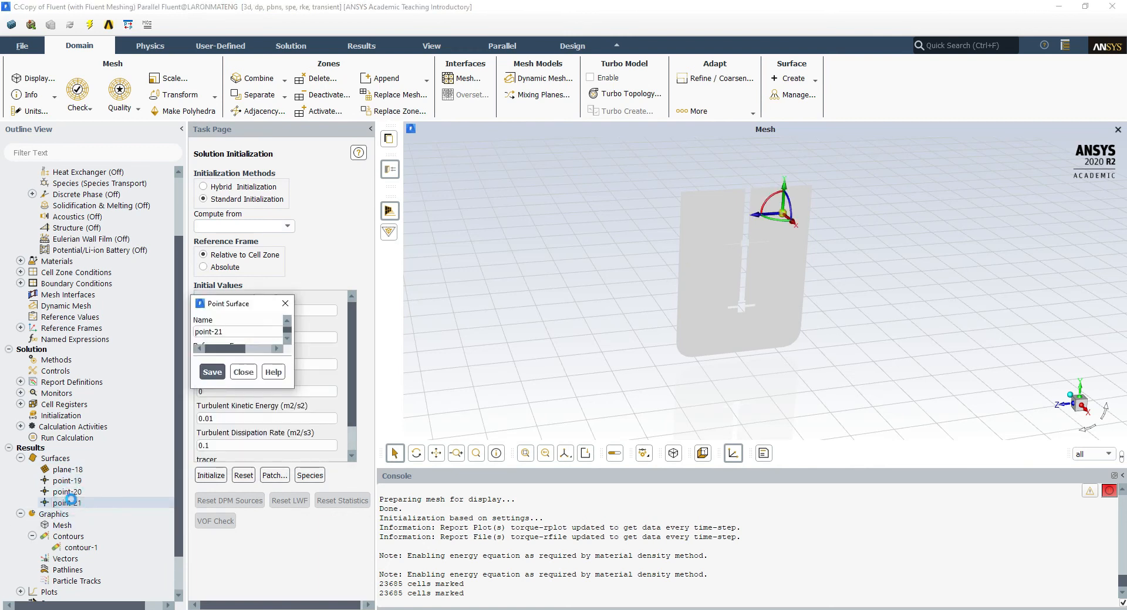
{"action": "left_click", "coordinate": [268, 452]}
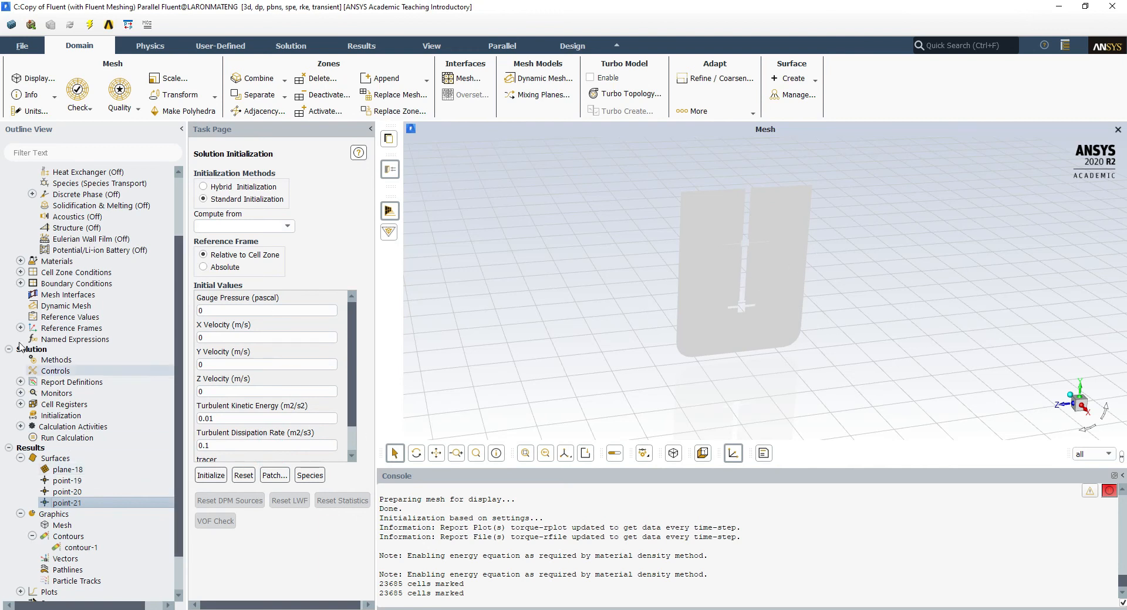
Start a new surface report definition of type Vertex Average
{"action": "left_click", "coordinate": [20, 382]}
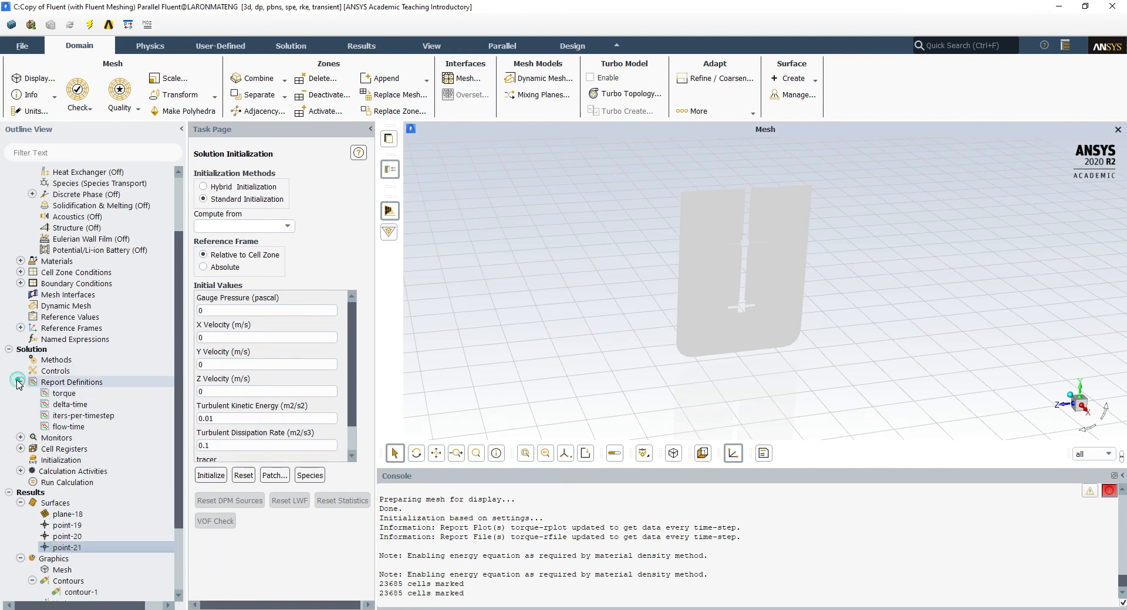
{"action": "left_click", "coordinate": [20, 382]}
{"action": "right_click", "coordinate": [47, 384]}
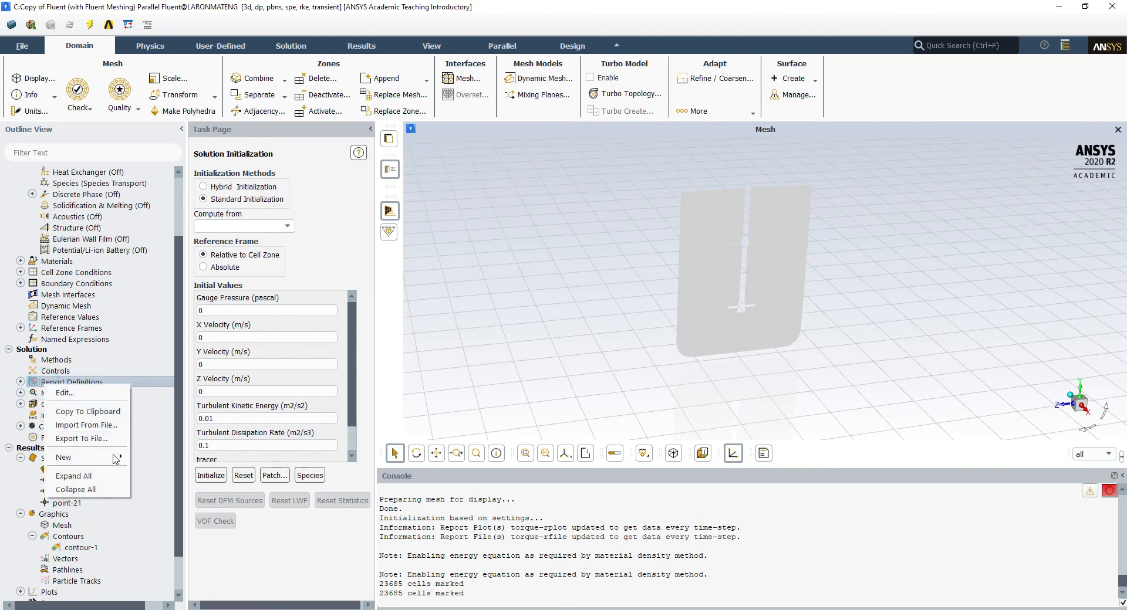
{"action": "mouse_move", "coordinate": [88, 457]}
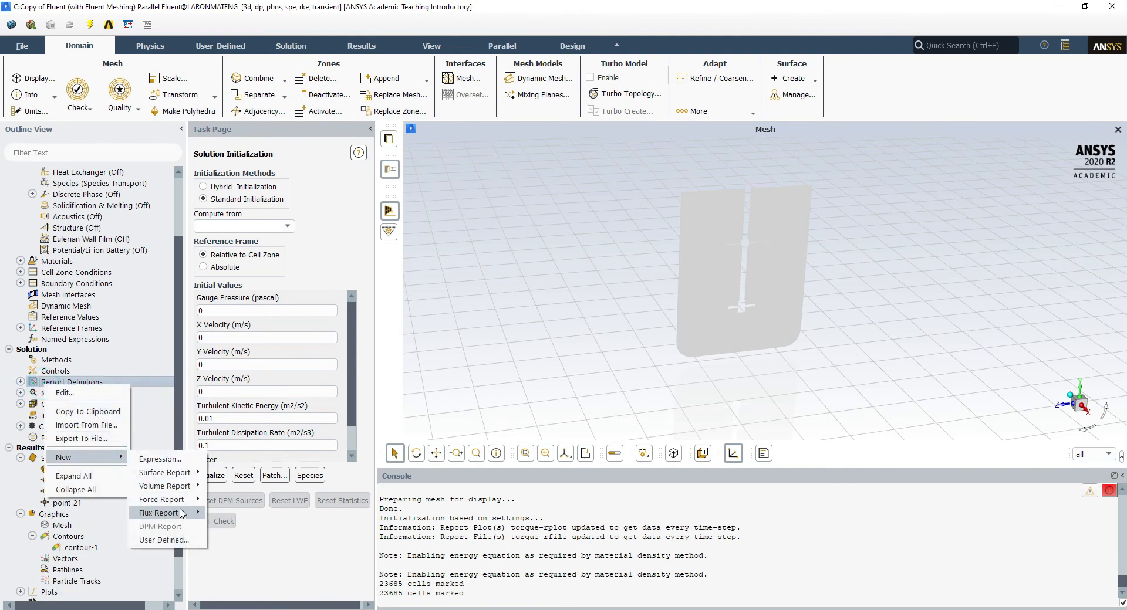
{"action": "left_click", "coordinate": [176, 473]}
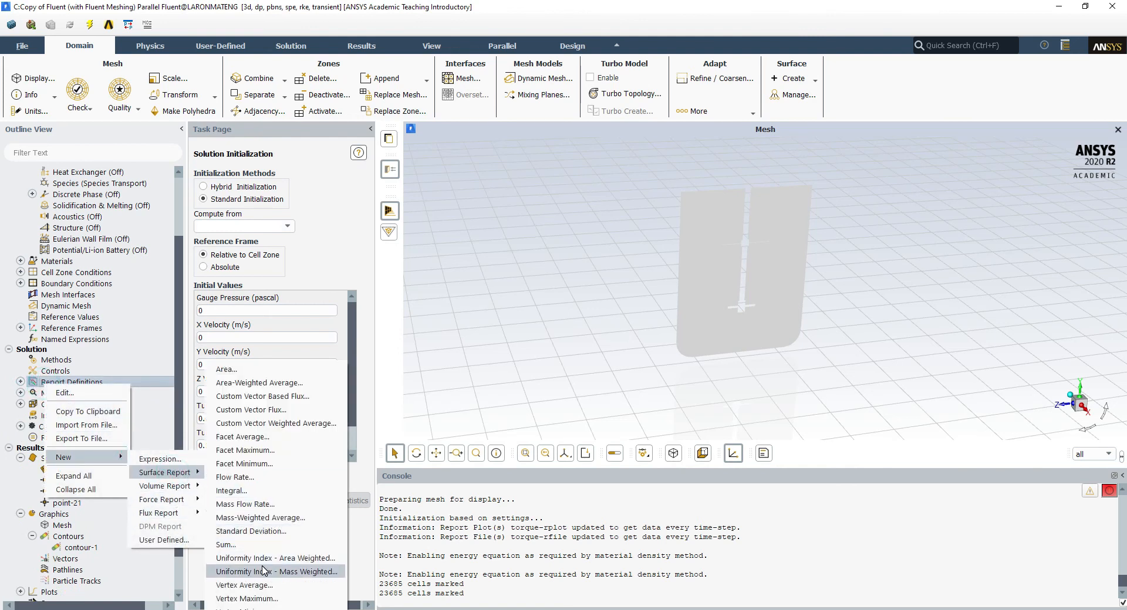
{"action": "left_click", "coordinate": [276, 585]}
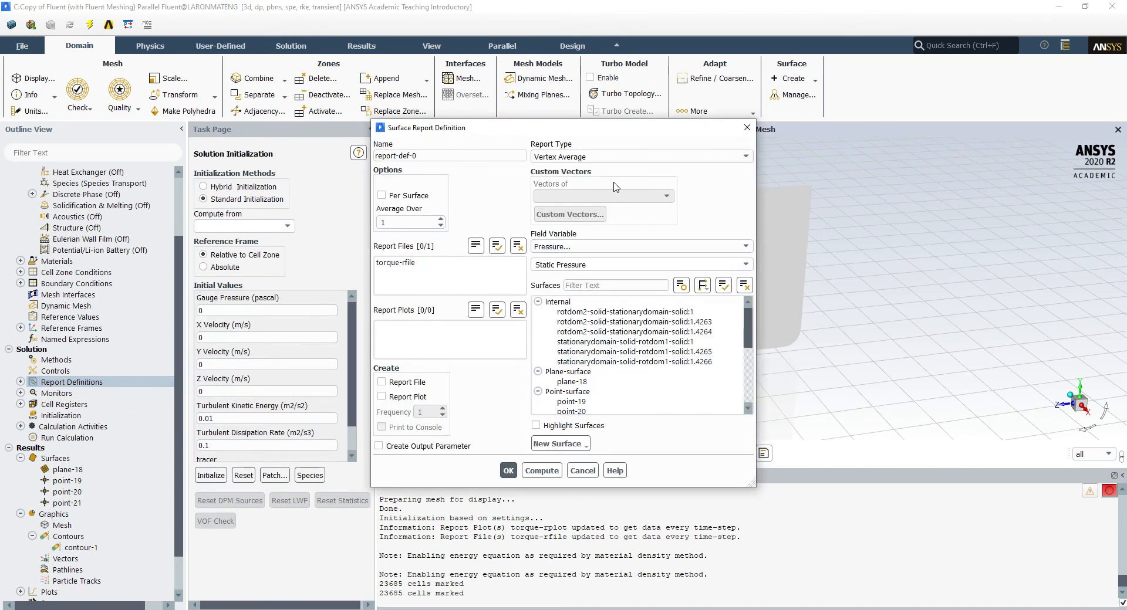
Try Mass-Weighted Average as the surface report type, and return the type to Vertex Average
{"action": "left_click", "coordinate": [626, 160]}
{"action": "scroll", "coordinate": [578, 191], "scroll_direction": "up", "scroll_amount": 2}
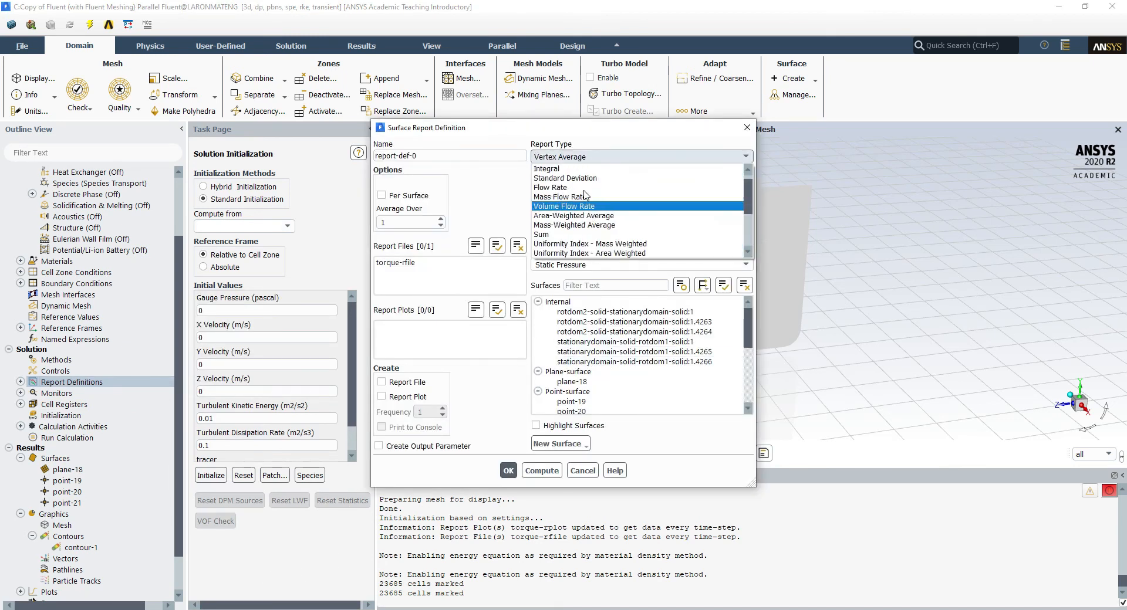
{"action": "left_click", "coordinate": [601, 226]}
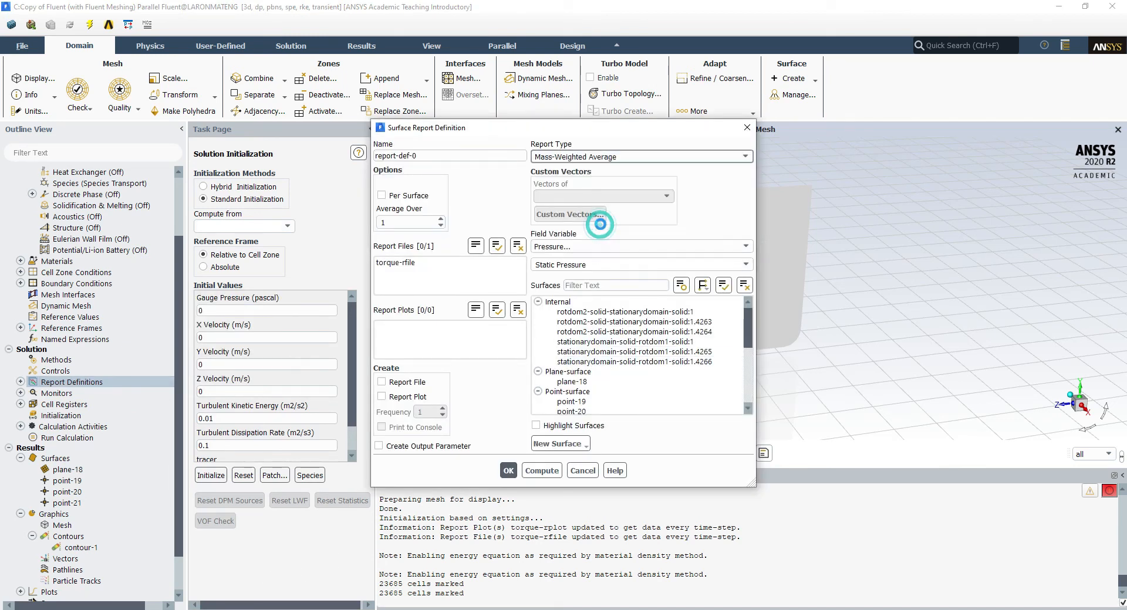
{"action": "left_click", "coordinate": [657, 156]}
{"action": "scroll", "coordinate": [614, 189], "scroll_direction": "up", "scroll_amount": 1}
{"action": "scroll", "coordinate": [613, 194], "scroll_direction": "down", "scroll_amount": 3}
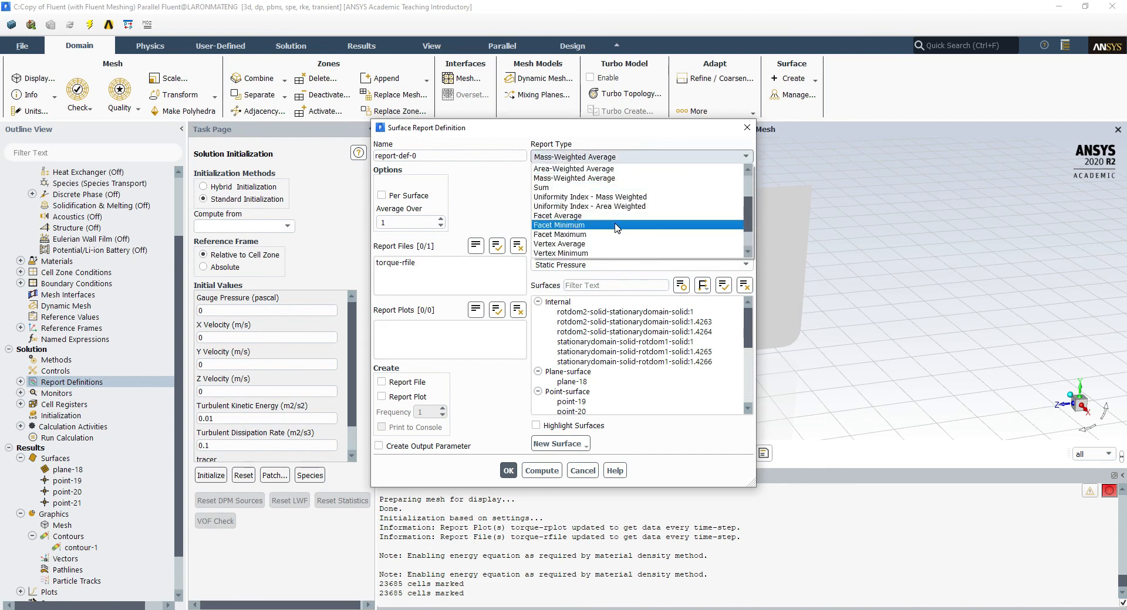
{"action": "left_click", "coordinate": [583, 216]}
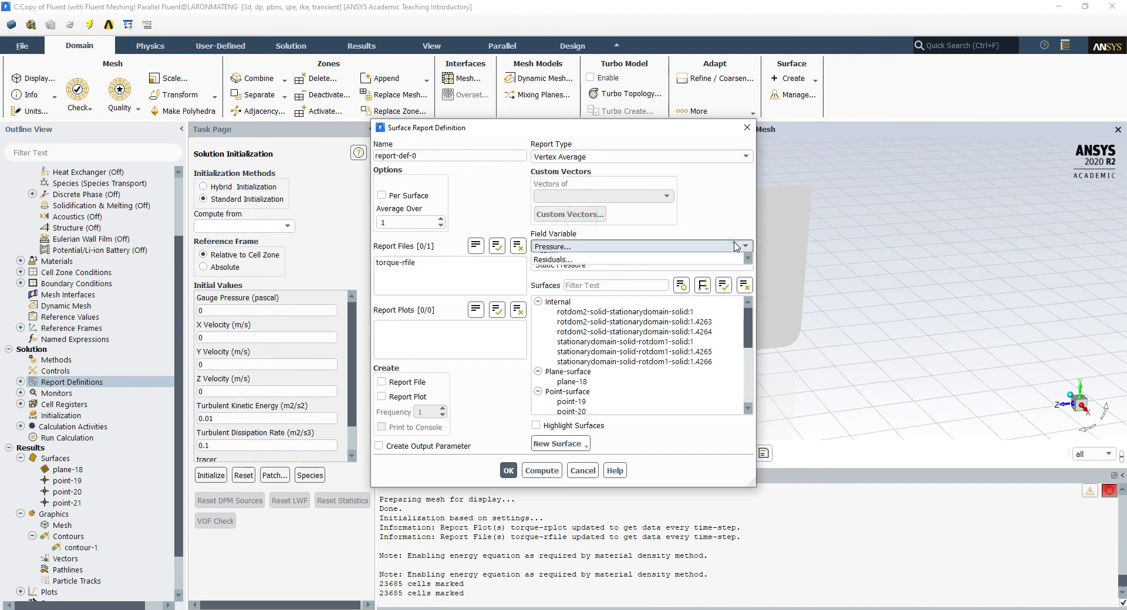
Set the report's field variable to Species, Mass fraction of tracer, and select all three point surfaces
{"action": "left_click", "coordinate": [572, 246]}
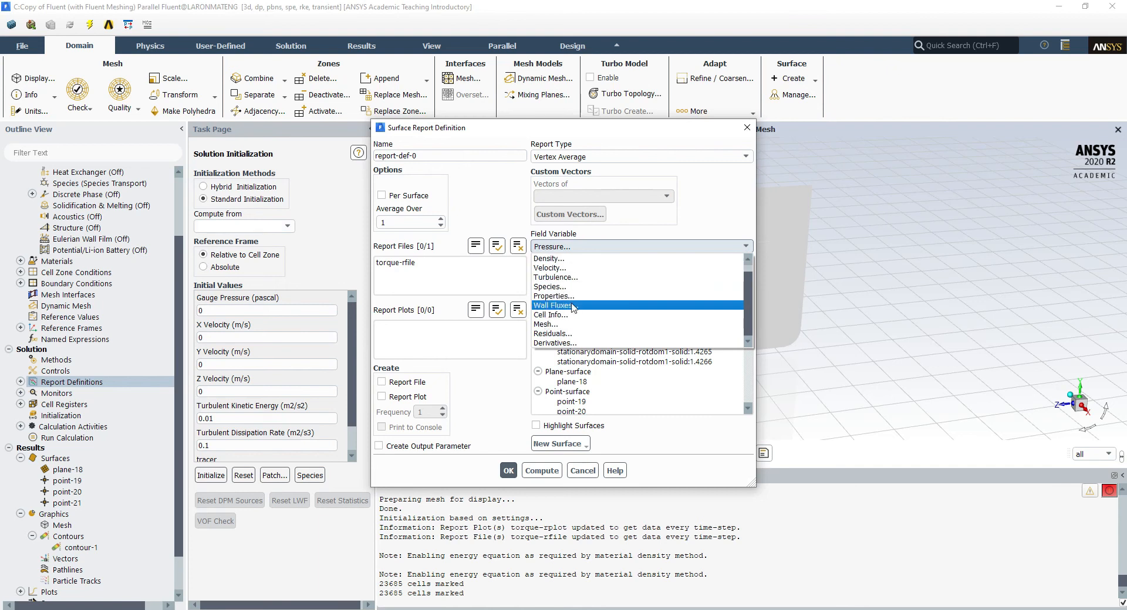
{"action": "left_click", "coordinate": [552, 286]}
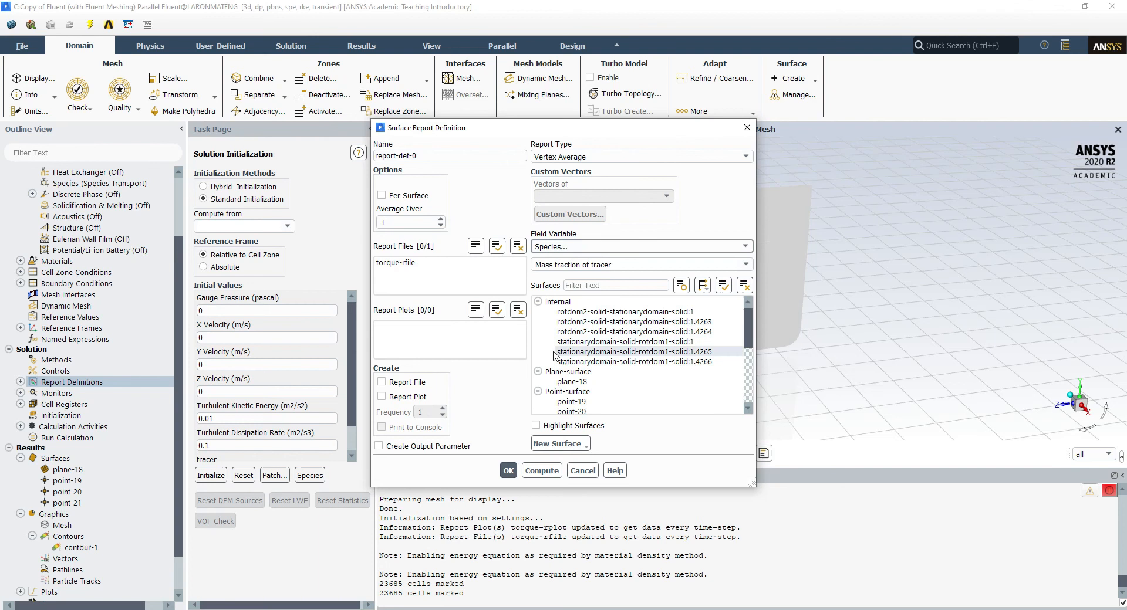
{"action": "scroll", "coordinate": [586, 352], "scroll_direction": "down", "scroll_amount": 2}
{"action": "left_click", "coordinate": [584, 350]}
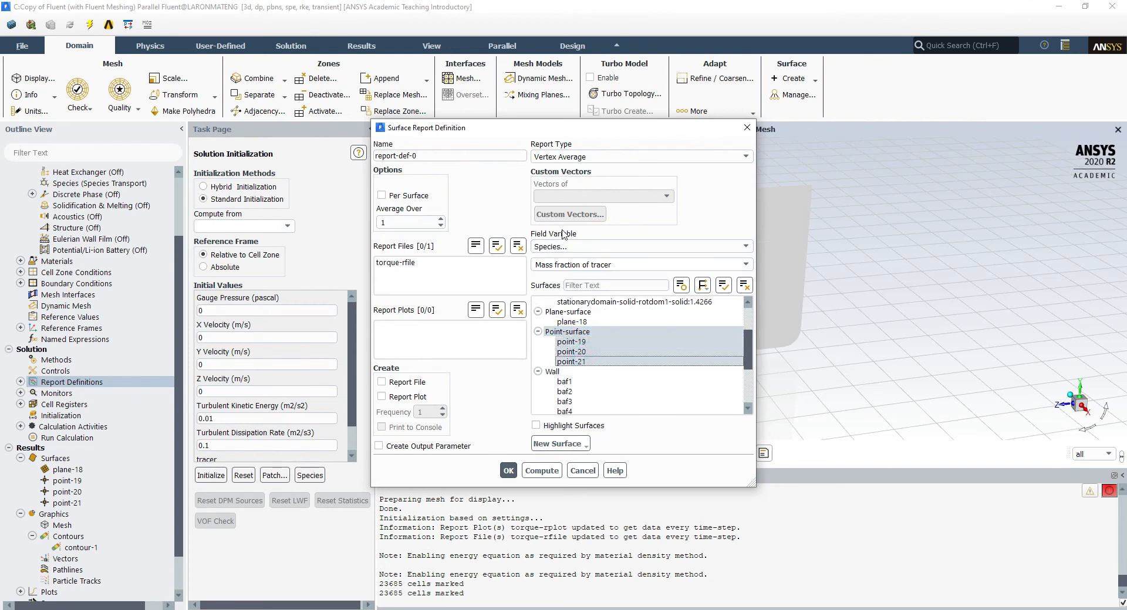
Name the report definition homogeneity and have it create a report file and a report plot at a frequency of 5
{"action": "left_click_drag", "start_coordinate": [428, 157], "coordinate": [257, 157]}
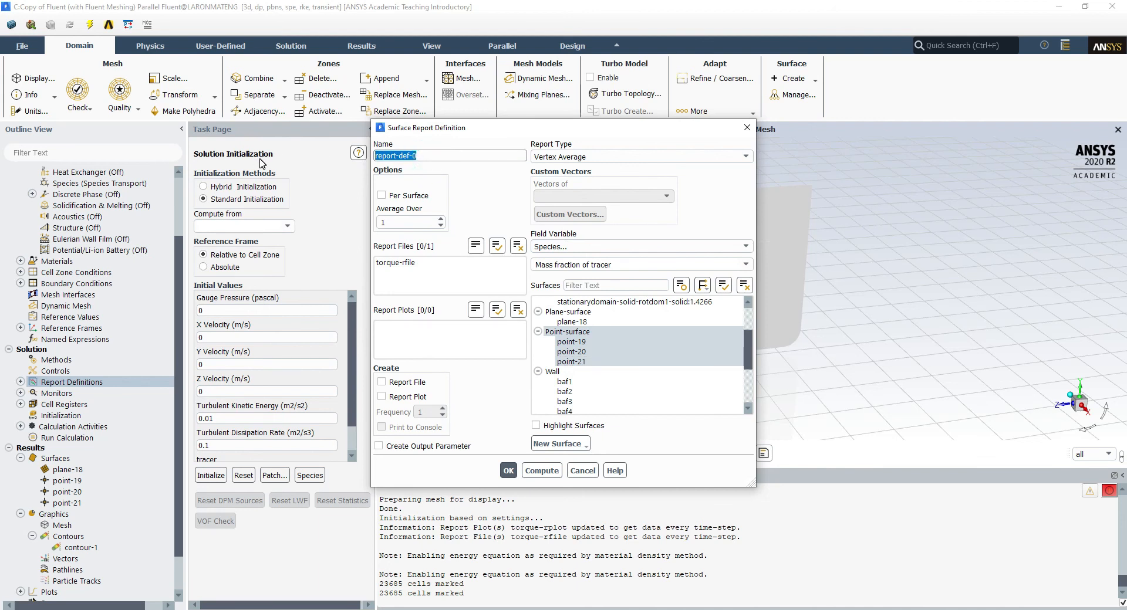
{"action": "type", "text": "homogeneity"}
{"action": "left_click", "coordinate": [381, 382]}
{"action": "left_click", "coordinate": [382, 397]}
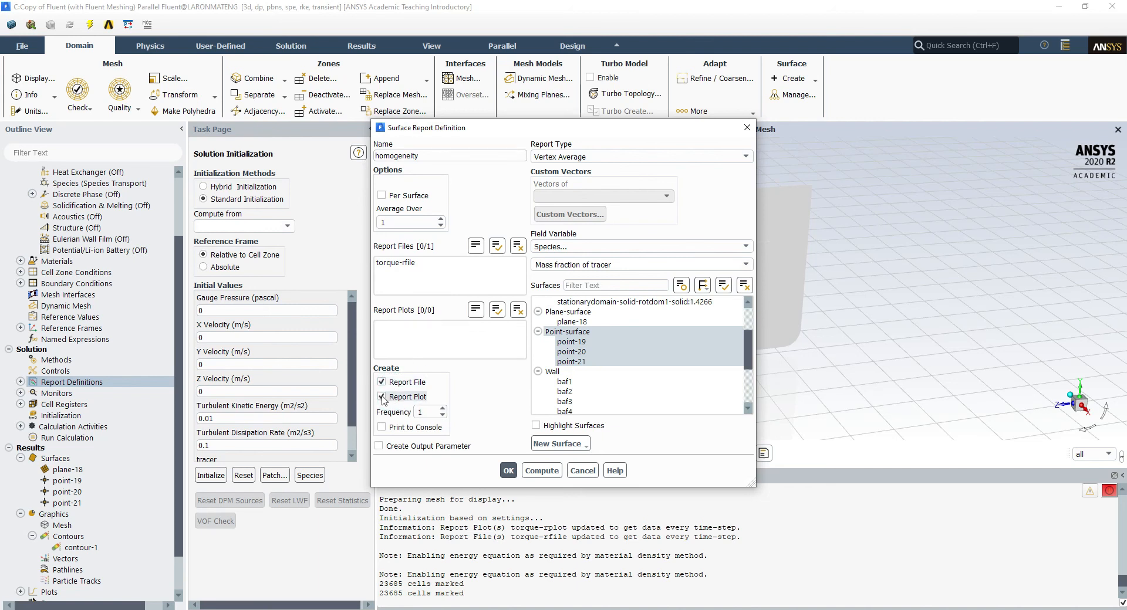
{"action": "key", "text": "Tab"}
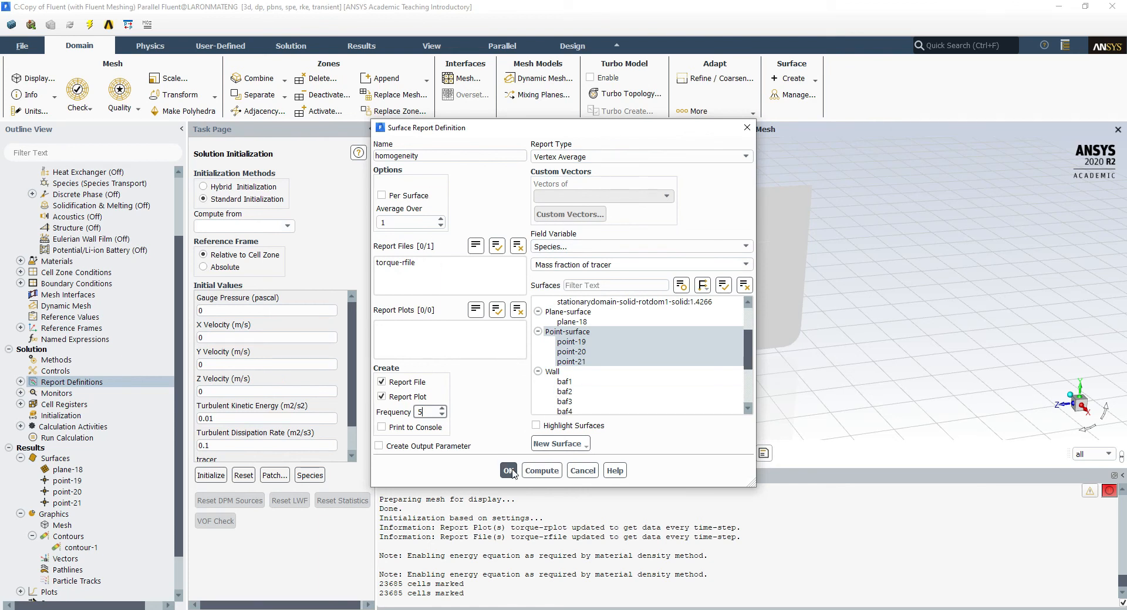
Compute the homogeneity report to the console and accept the surface report definition
{"action": "left_click", "coordinate": [542, 471]}
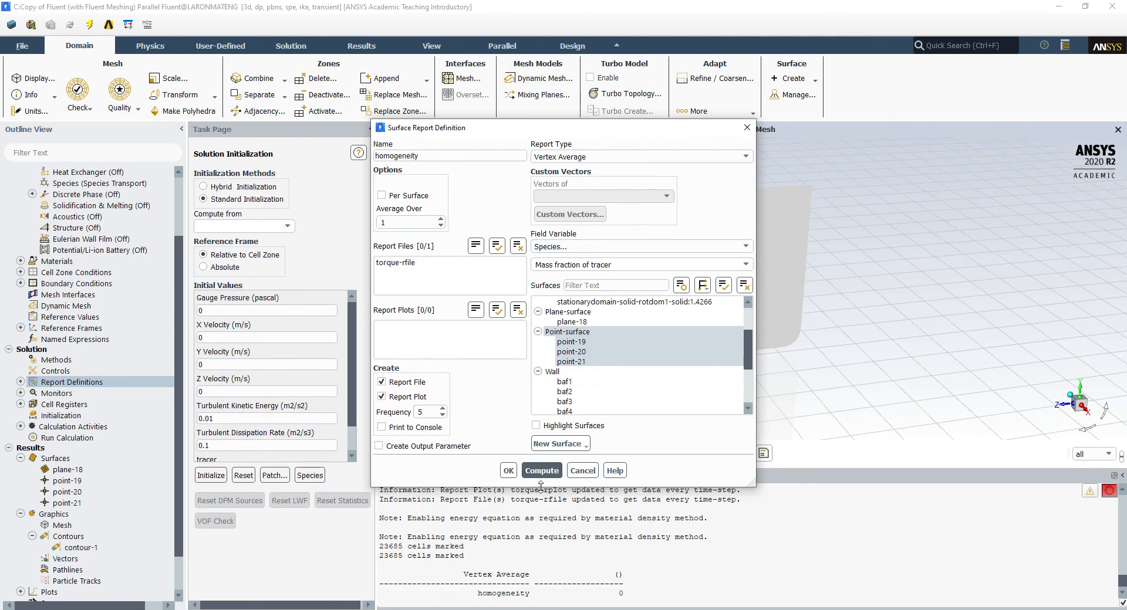
{"action": "double_click", "coordinate": [621, 591]}
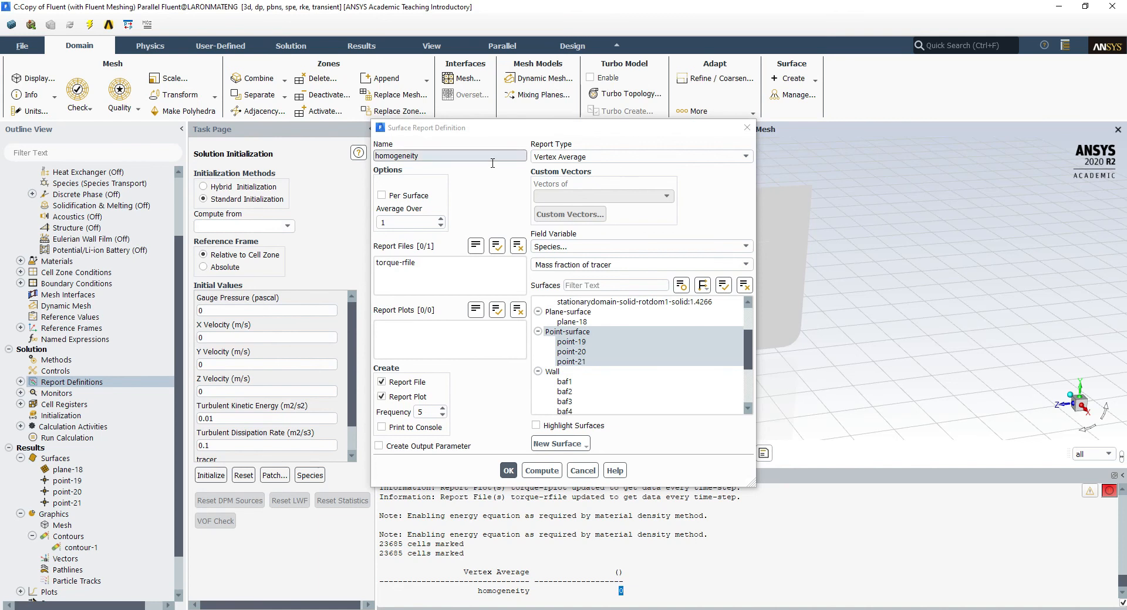
{"action": "left_click", "coordinate": [508, 471]}
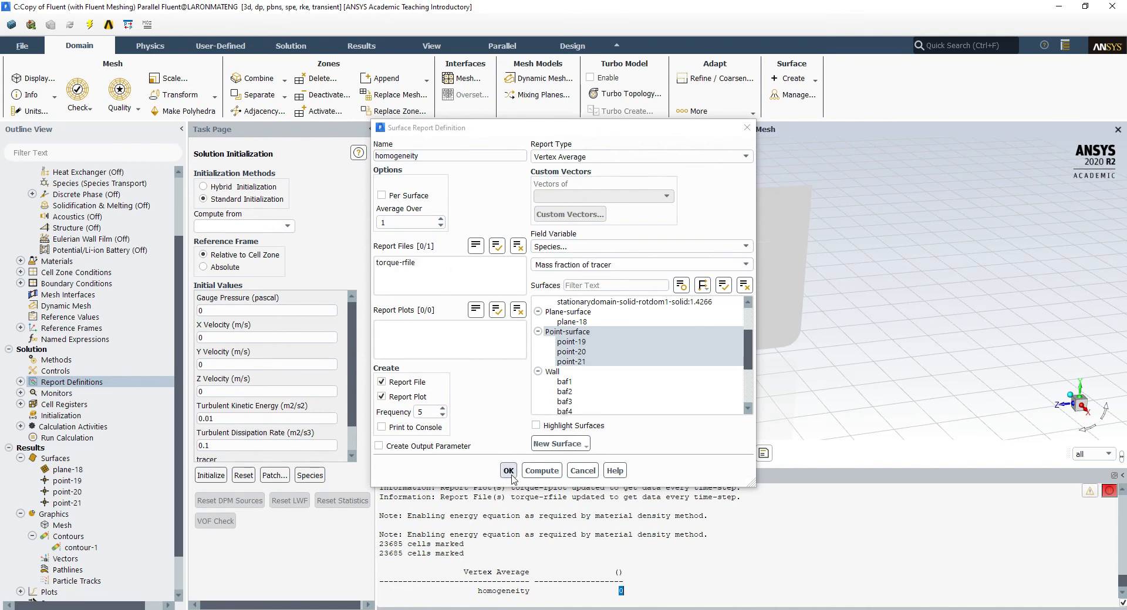
Open the run calculation settings, handwrite 30 000 beneath the tracer notes in Snipping Tool, and minimize Snipping Tool
{"action": "double_click", "coordinate": [80, 439]}
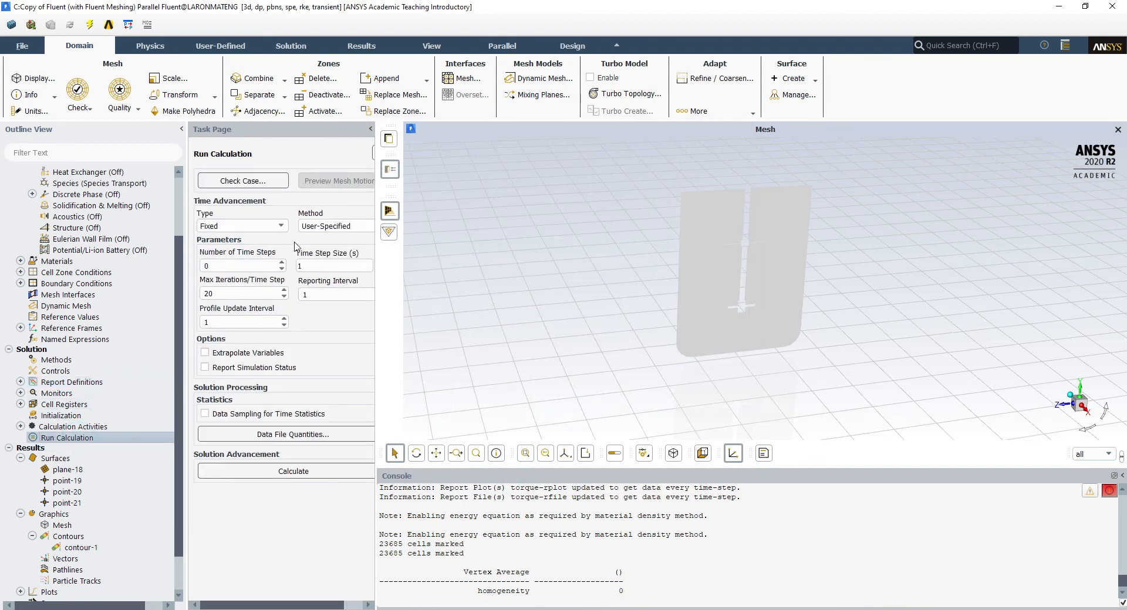
{"action": "left_click", "coordinate": [332, 266]}
{"action": "key", "text": "ctrl+a"}
{"action": "key", "text": "alt+Tab"}
{"action": "scroll", "coordinate": [545, 395], "scroll_direction": "down", "scroll_amount": 2}
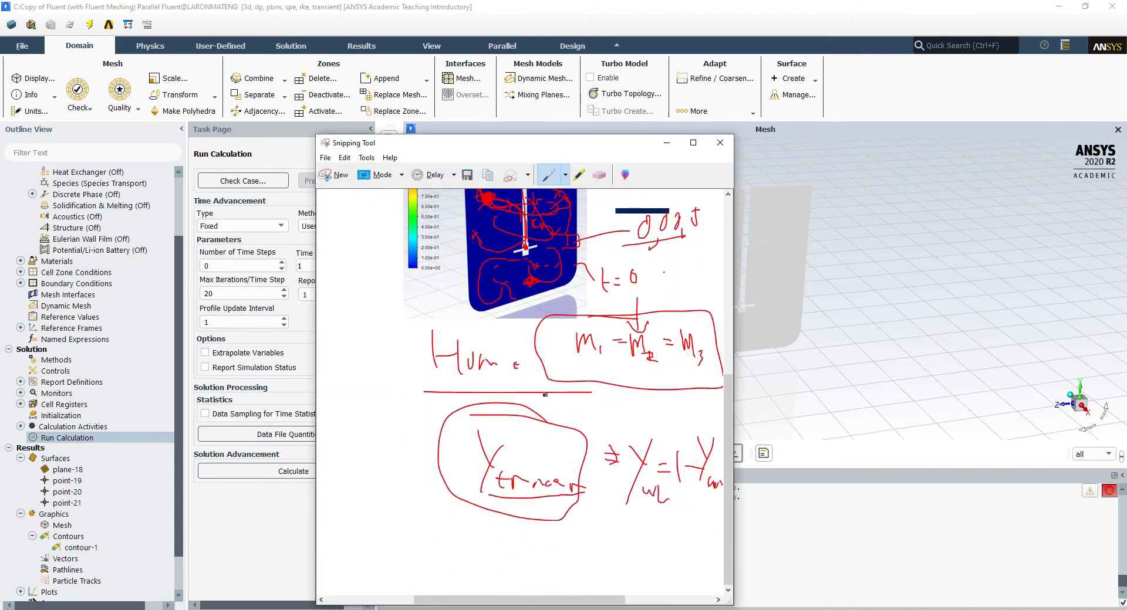
{"action": "mouse_move", "coordinate": [440, 518]}
{"action": "left_mouse_down"}
{"action": "mouse_move", "coordinate": [440, 551]}
{"action": "mouse_move", "coordinate": [460, 521]}
{"action": "mouse_move", "coordinate": [517, 541]}
{"action": "mouse_move", "coordinate": [545, 536]}
{"action": "left_mouse_up"}
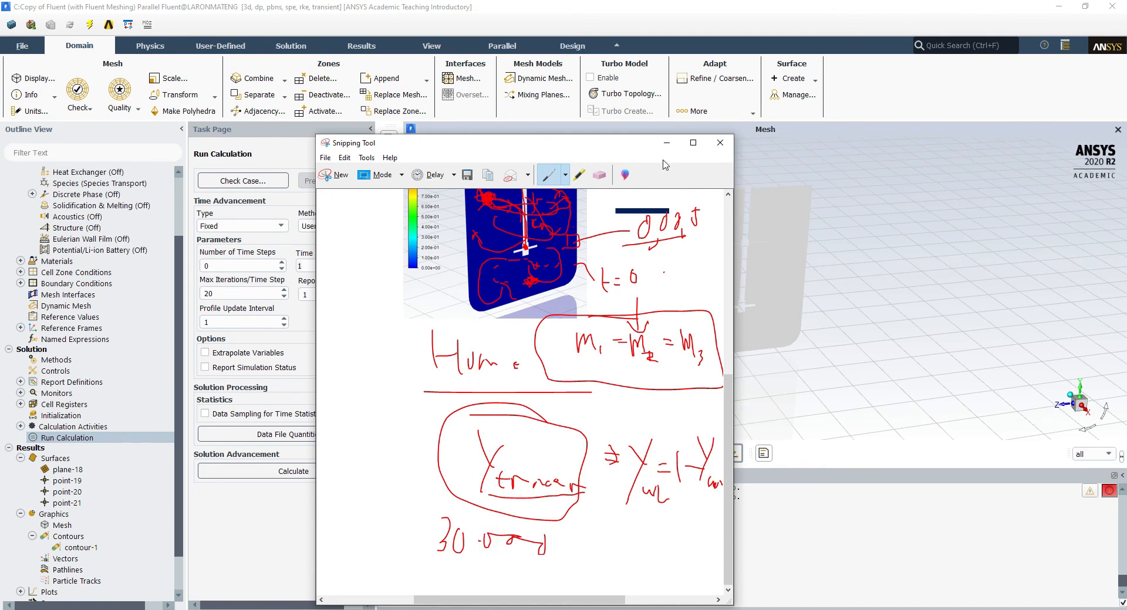
{"action": "left_click", "coordinate": [667, 143]}
Set the time step size to 1 s and the number of time steps to 30000
{"action": "left_click", "coordinate": [331, 266]}
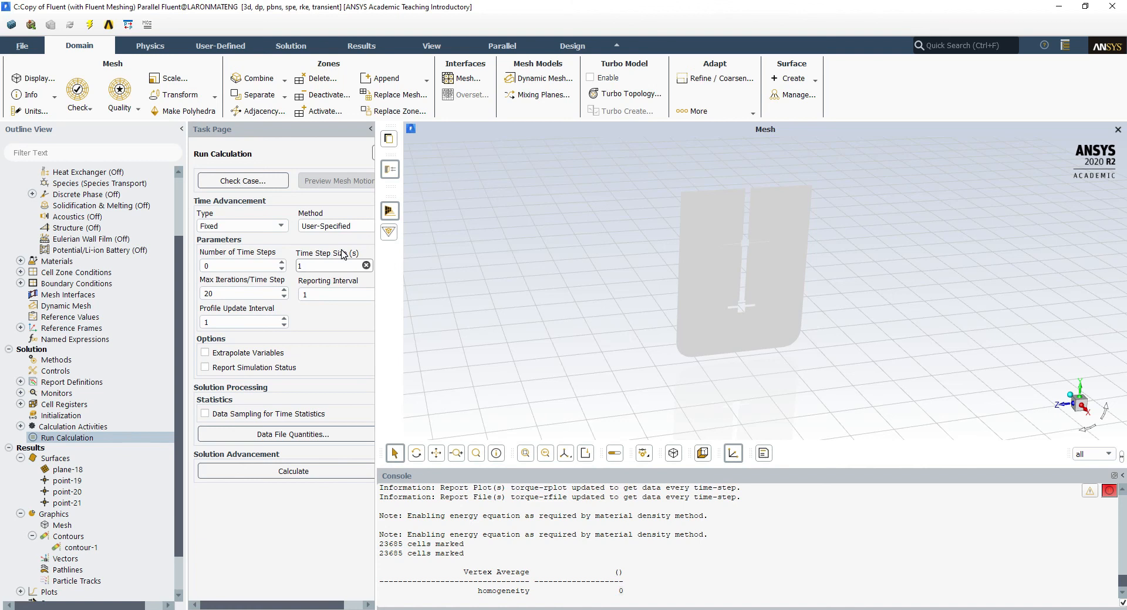
{"action": "key", "text": "BackSpace"}
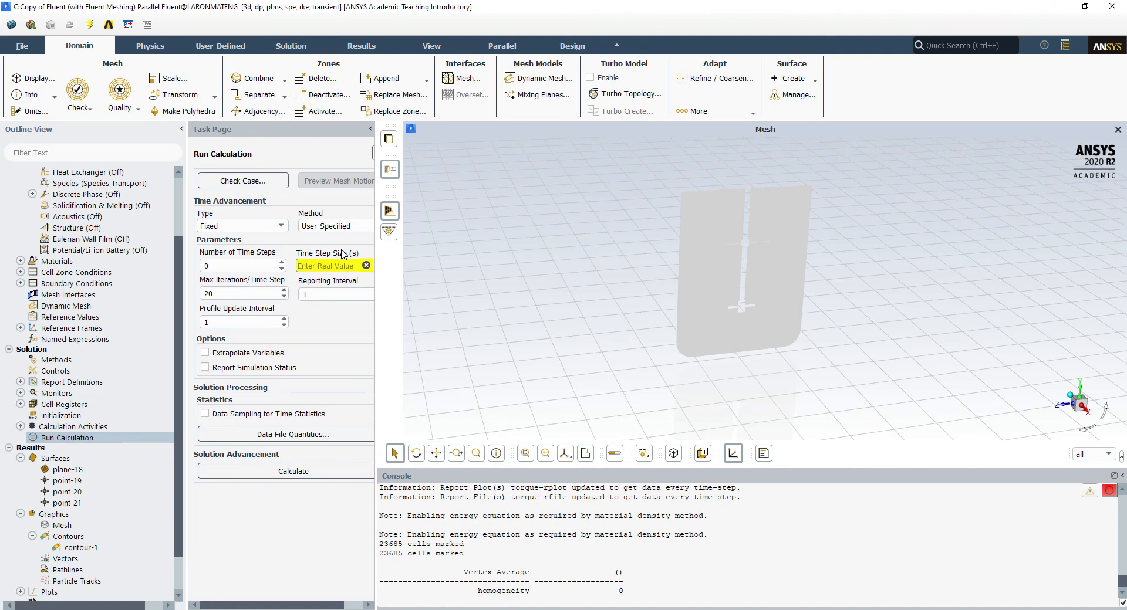
{"action": "type", "text": "1"}
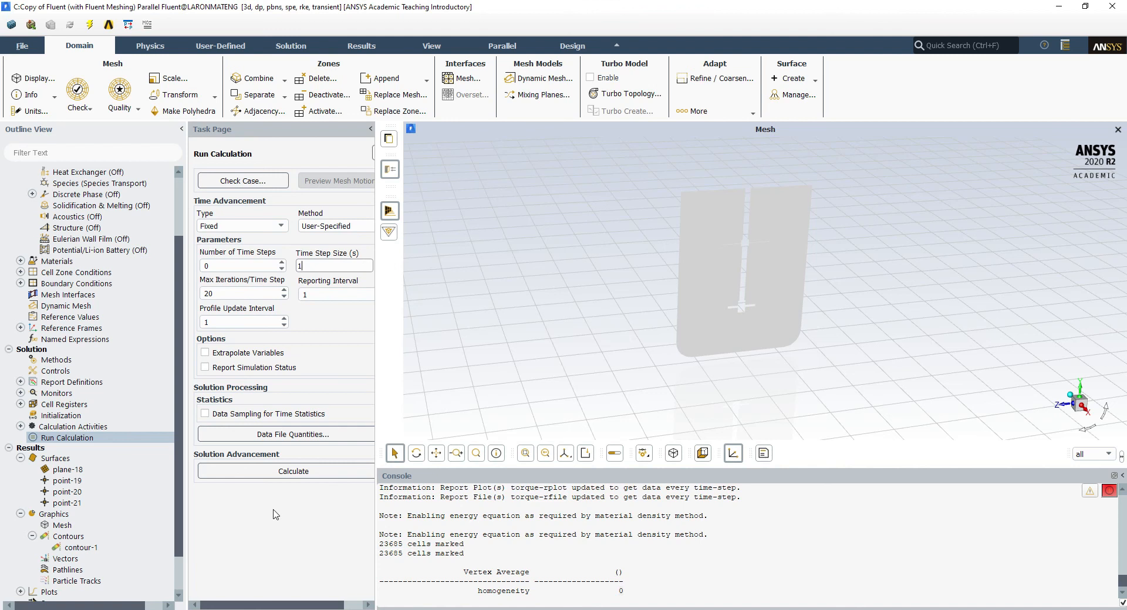
{"action": "double_click", "coordinate": [219, 266]}
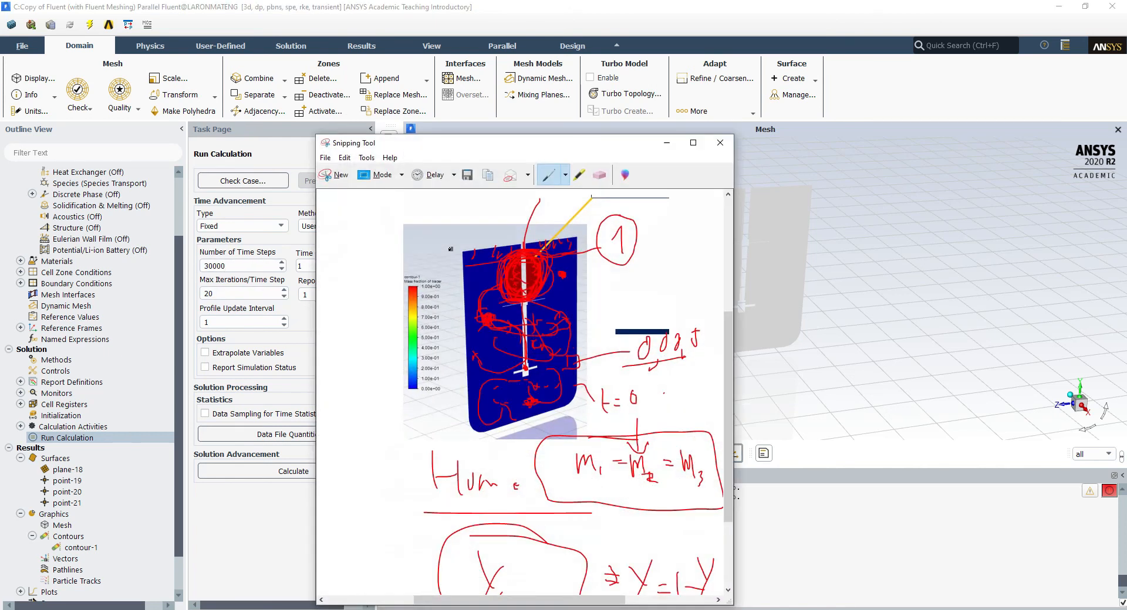
Capture the time step parameters in a new Snipping Tool snip, circle the time step size and number of time steps, and minimize it
{"action": "scroll", "coordinate": [464, 364], "scroll_direction": "down", "scroll_amount": 4}
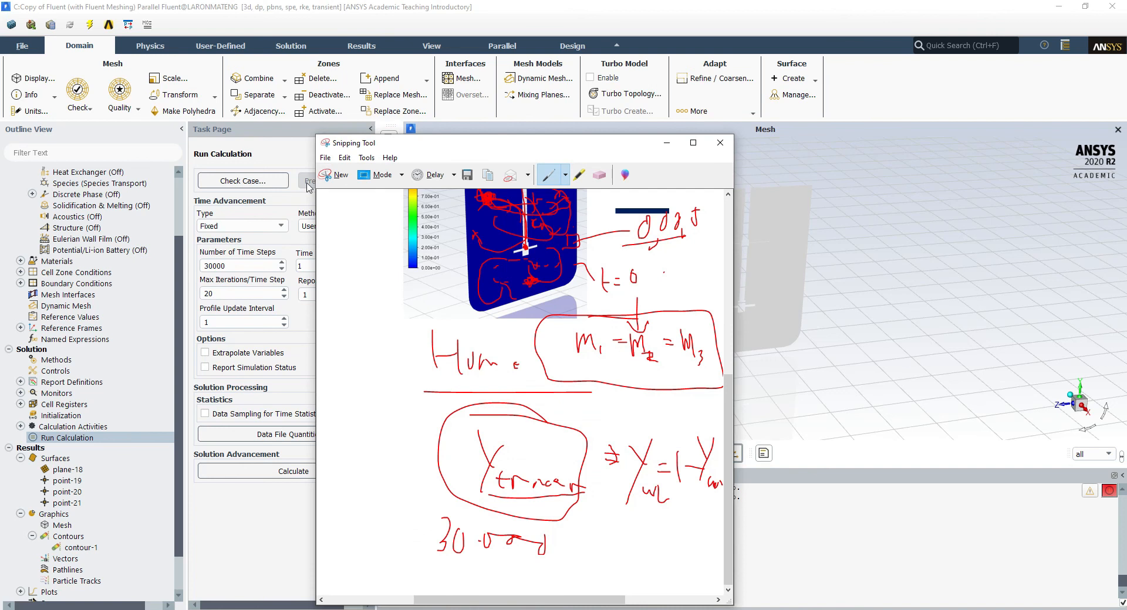
{"action": "left_click", "coordinate": [332, 175]}
{"action": "left_click_drag", "start_coordinate": [150, 236], "coordinate": [530, 354]}
{"action": "mouse_move", "coordinate": [309, 265]}
{"action": "left_mouse_down"}
{"action": "mouse_move", "coordinate": [297, 254]}
{"action": "mouse_move", "coordinate": [306, 273]}
{"action": "left_mouse_up"}
{"action": "mouse_move", "coordinate": [228, 258]}
{"action": "left_mouse_down"}
{"action": "mouse_move", "coordinate": [196, 258]}
{"action": "mouse_move", "coordinate": [235, 267]}
{"action": "mouse_move", "coordinate": [230, 254]}
{"action": "left_mouse_up"}
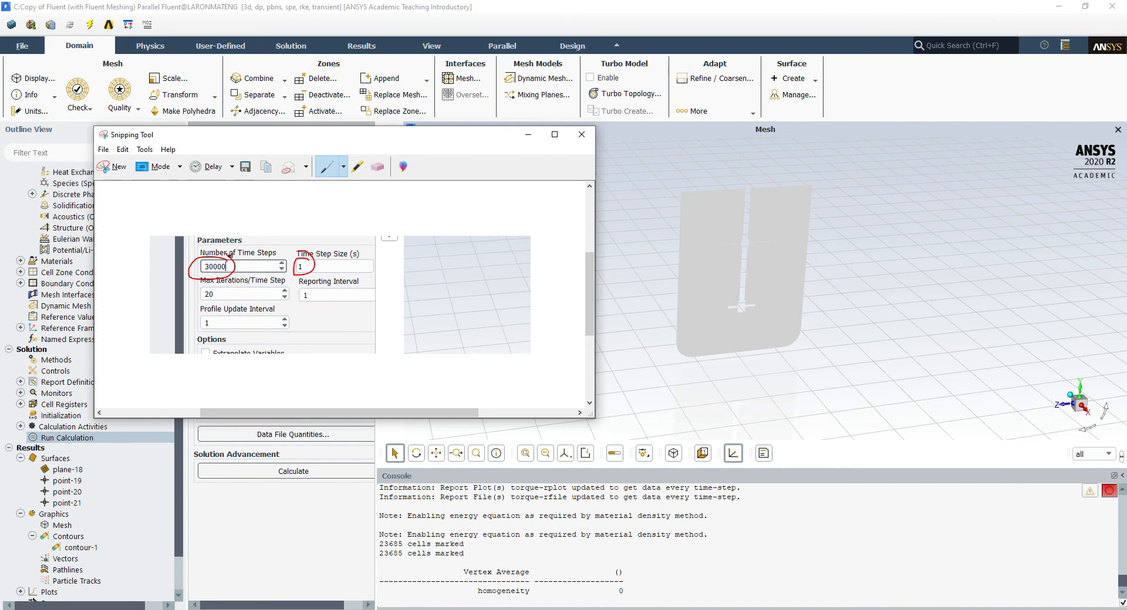
{"action": "left_click", "coordinate": [527, 138]}
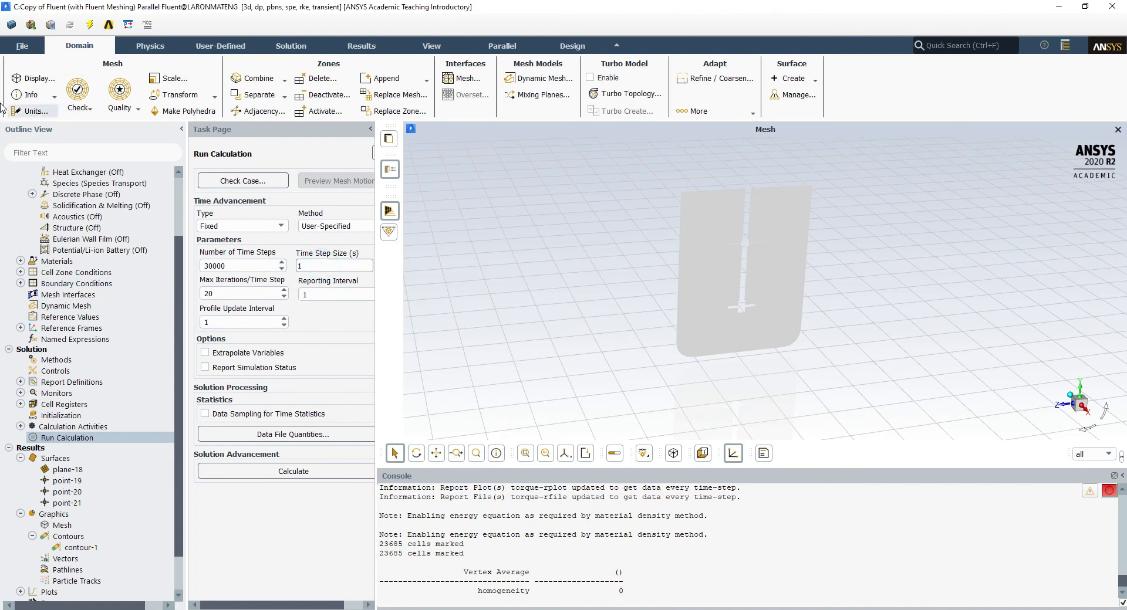
Save the case and data files before running the calculation
{"action": "left_click", "coordinate": [23, 46]}
{"action": "left_click", "coordinate": [32, 89]}
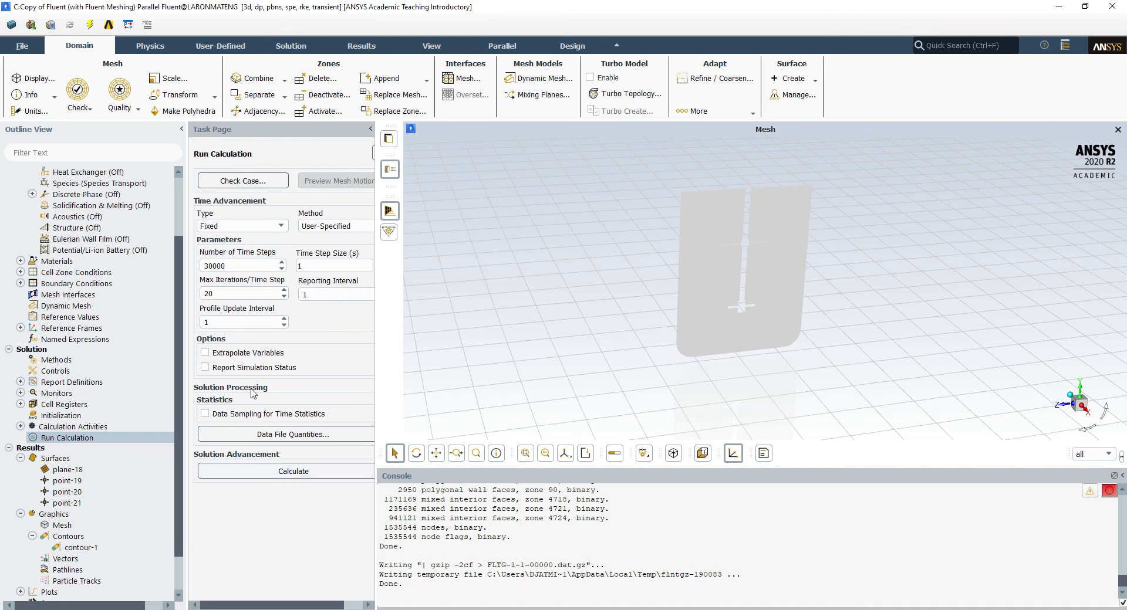
Start the transient calculation, stop it at the end of the time step, and dismiss the completion notice
{"action": "left_click", "coordinate": [267, 470]}
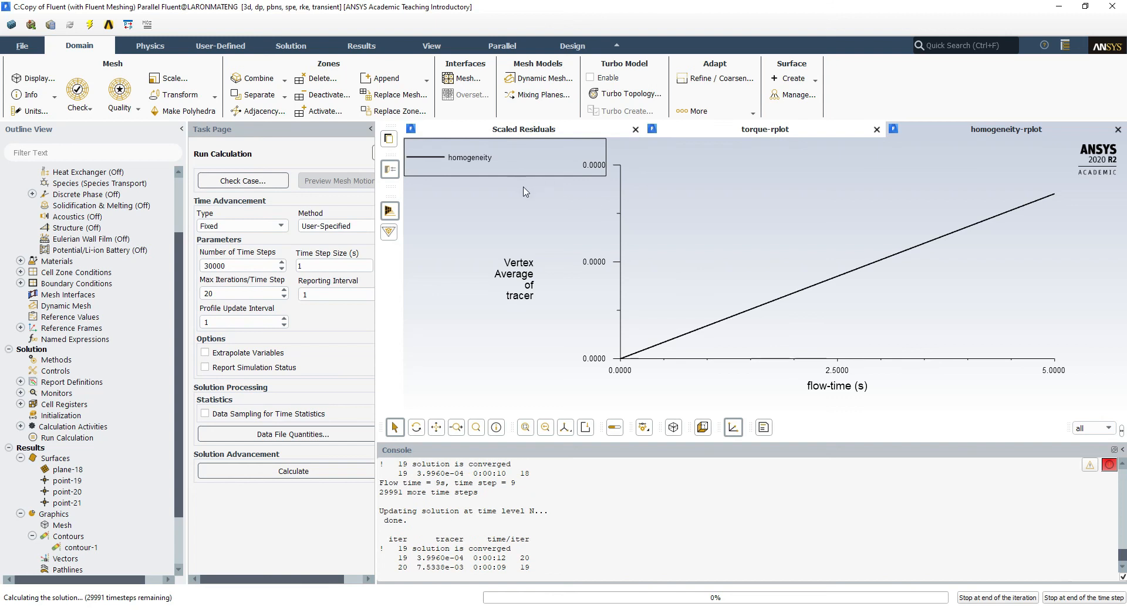
{"action": "left_click", "coordinate": [1083, 598]}
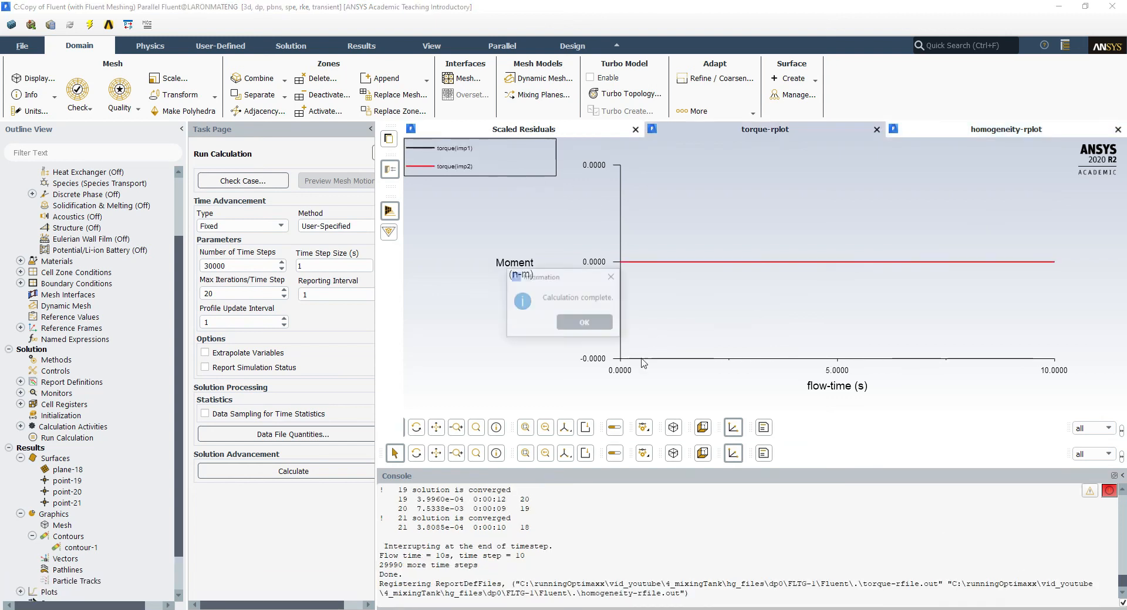
{"action": "left_click", "coordinate": [585, 323]}
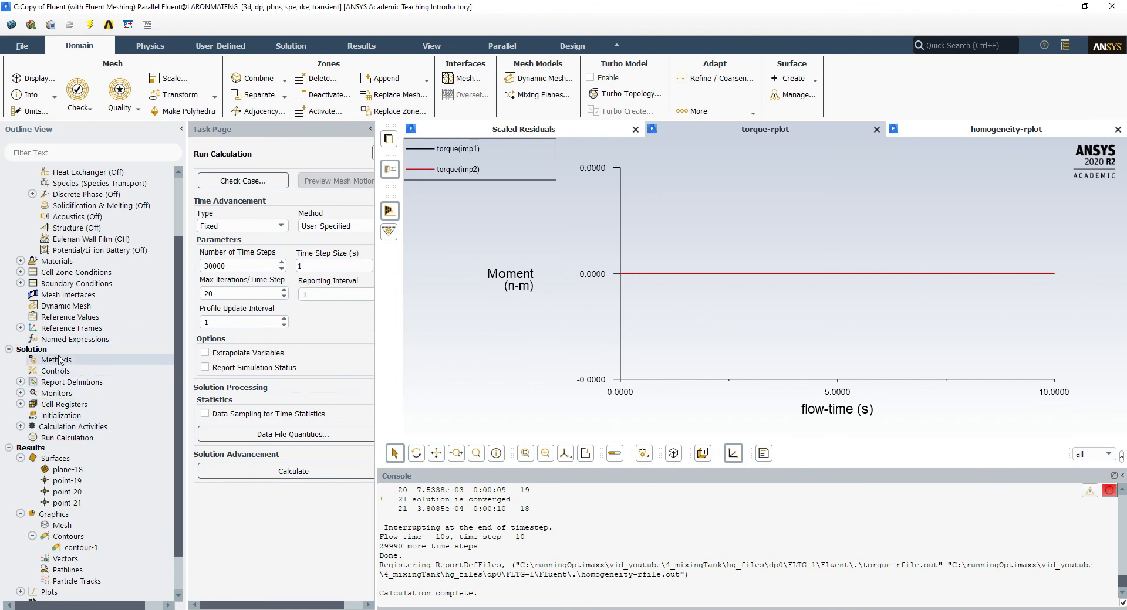
Enable per-surface reporting in the homogeneity report definition, check its selected point surfaces, and accept the change
{"action": "scroll", "coordinate": [32, 410], "scroll_direction": "up", "scroll_amount": 1}
{"action": "left_click", "coordinate": [20, 415]}
{"action": "left_click", "coordinate": [74, 428]}
{"action": "double_click", "coordinate": [75, 428]}
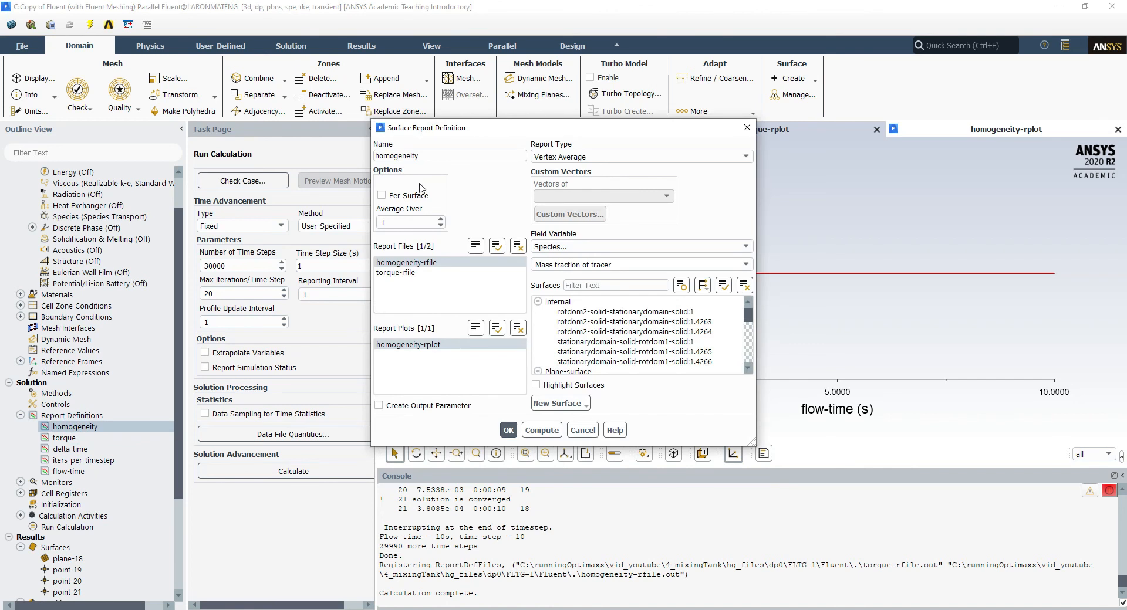
{"action": "left_click", "coordinate": [382, 194]}
{"action": "left_click_drag", "start_coordinate": [613, 134], "coordinate": [433, 113]}
{"action": "scroll", "coordinate": [399, 317], "scroll_direction": "down", "scroll_amount": 3}
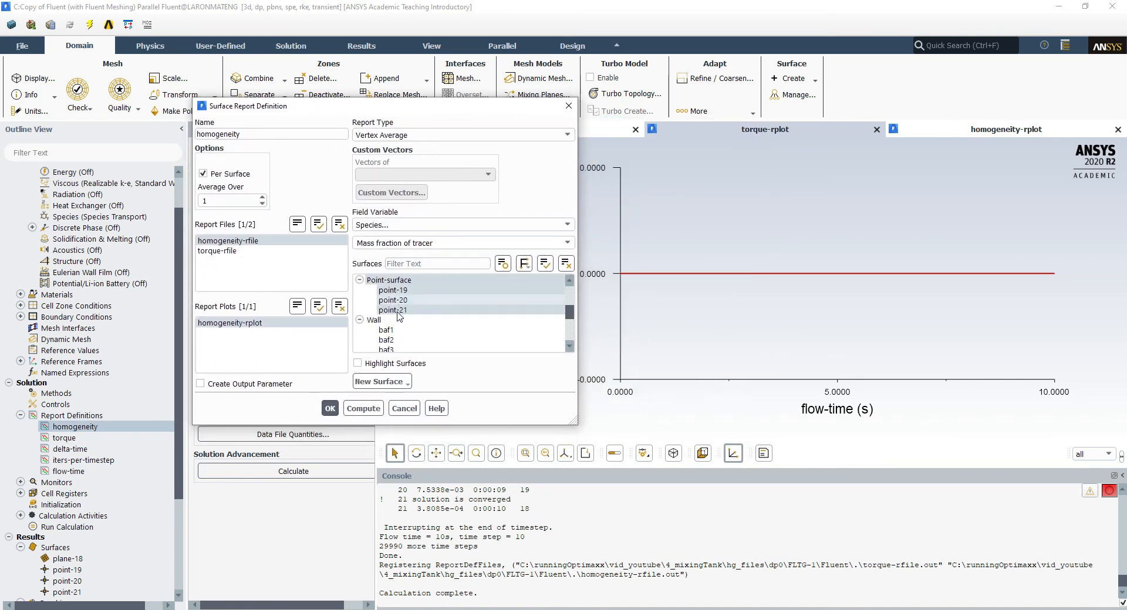
{"action": "left_click", "coordinate": [957, 132]}
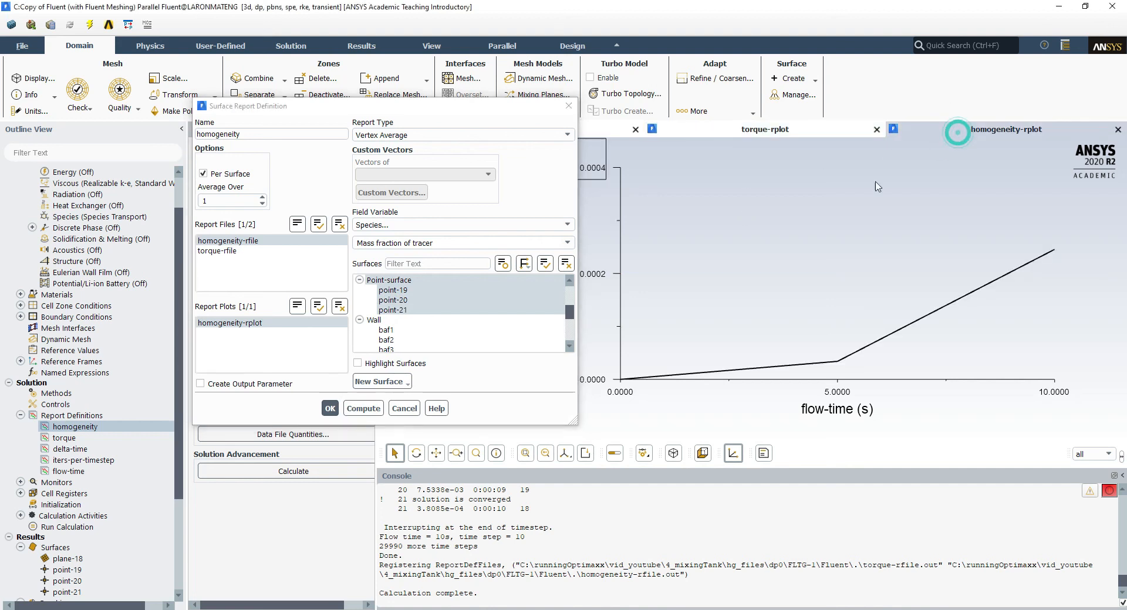
{"action": "left_click", "coordinate": [330, 409]}
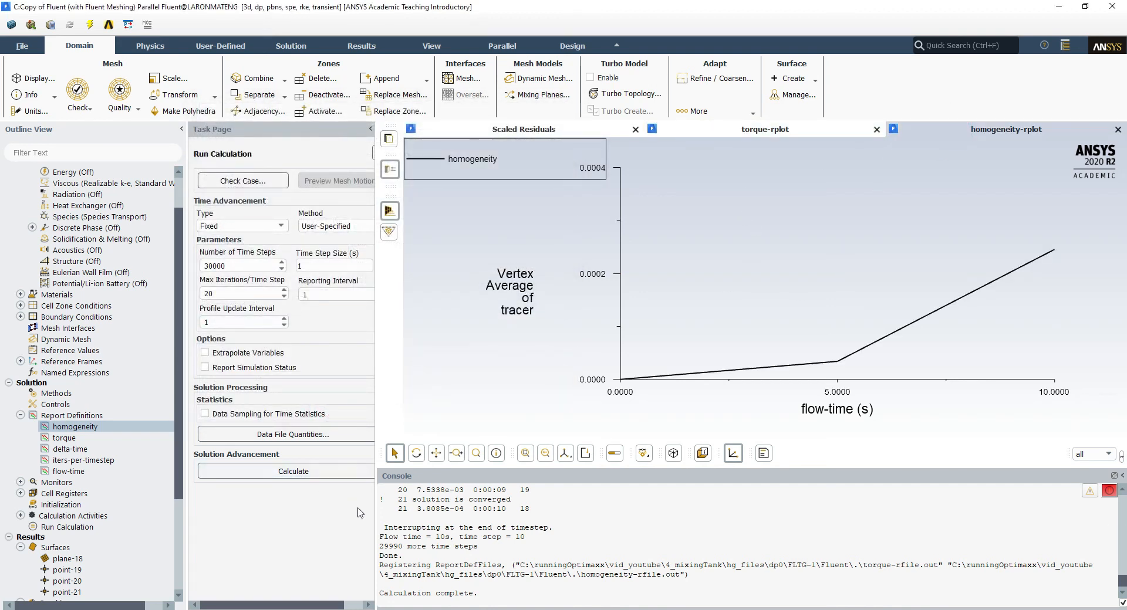
Restart the calculation with the changed settings and allow the existing report file to be overwritten
{"action": "left_click", "coordinate": [75, 508]}
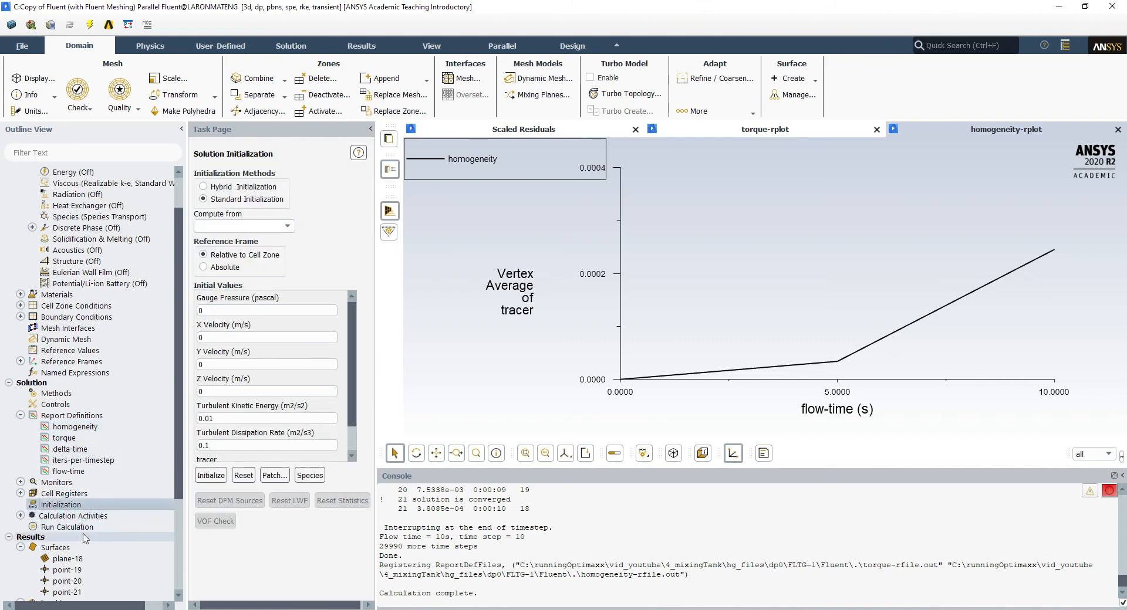
{"action": "left_click", "coordinate": [84, 527]}
{"action": "left_click", "coordinate": [303, 476]}
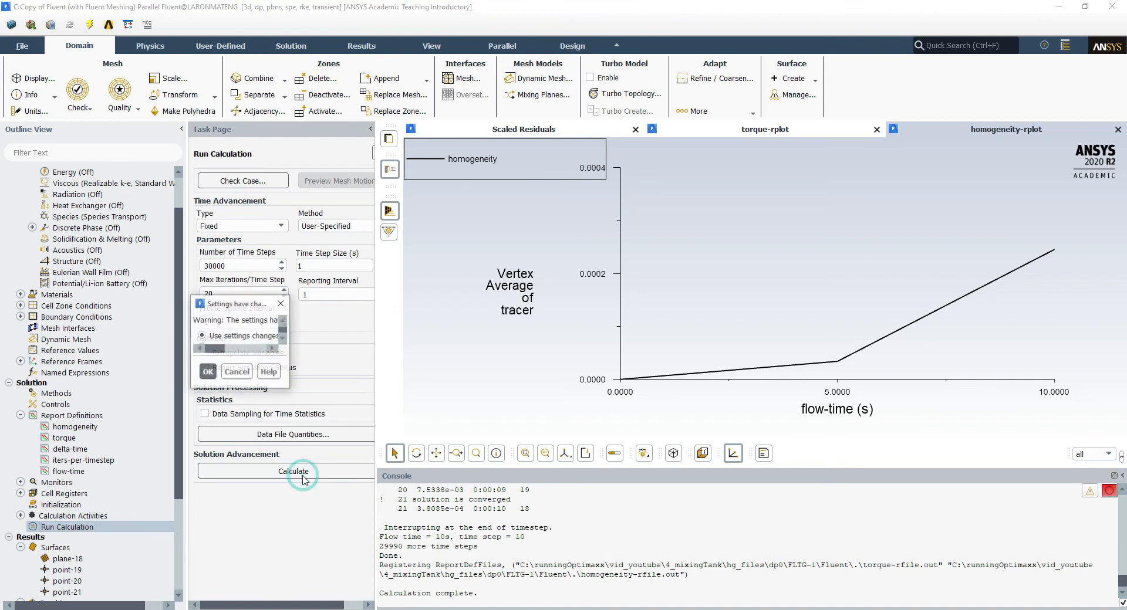
{"action": "left_click", "coordinate": [291, 378]}
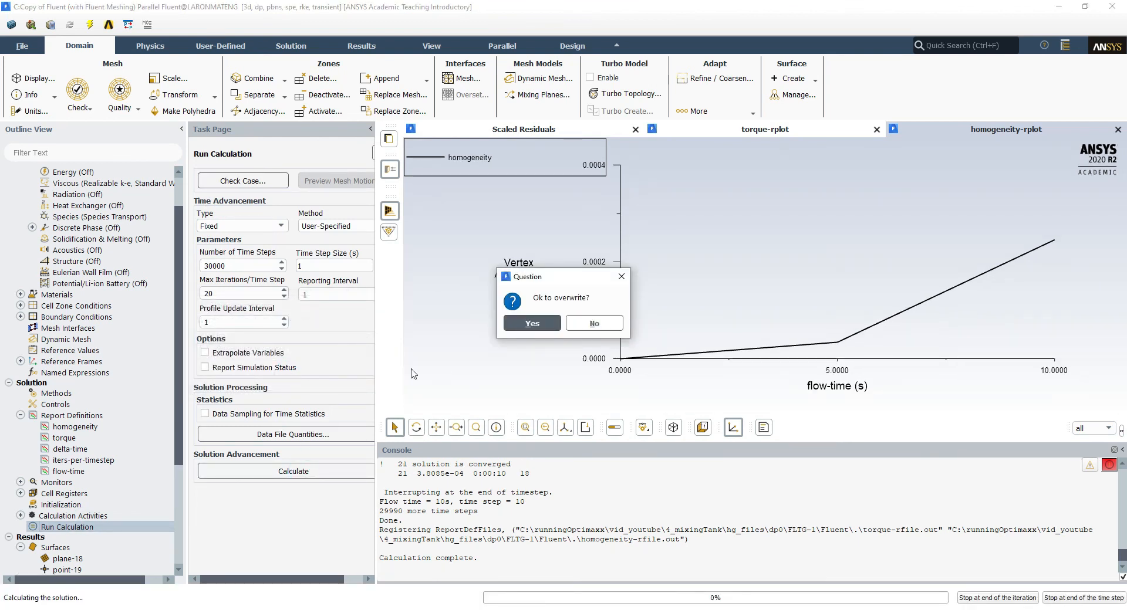
{"action": "left_click", "coordinate": [532, 324]}
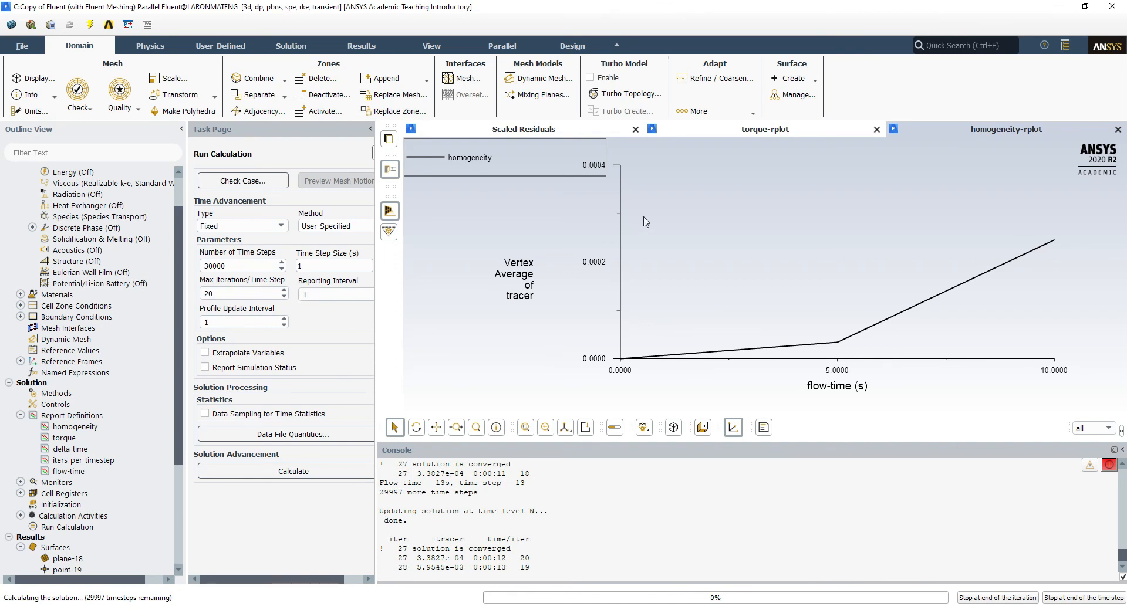
Examine the residuals, torque and homogeneity plots during the run, enlarging the homogeneity legend, and return to the scaled residuals
{"action": "left_click", "coordinate": [574, 129]}
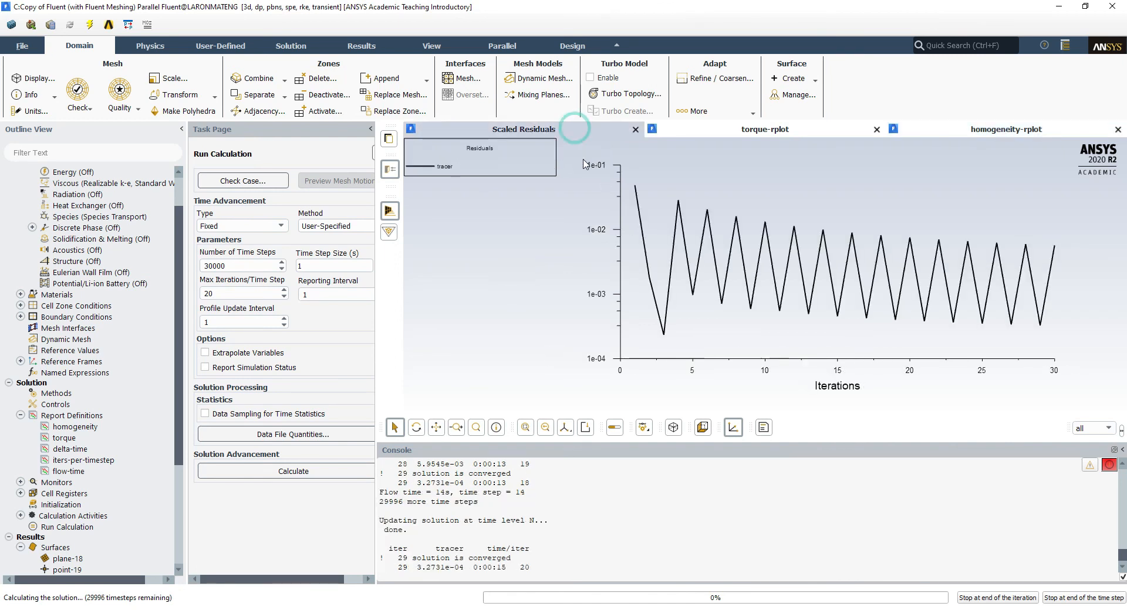
{"action": "left_click", "coordinate": [699, 130]}
{"action": "left_click", "coordinate": [919, 137]}
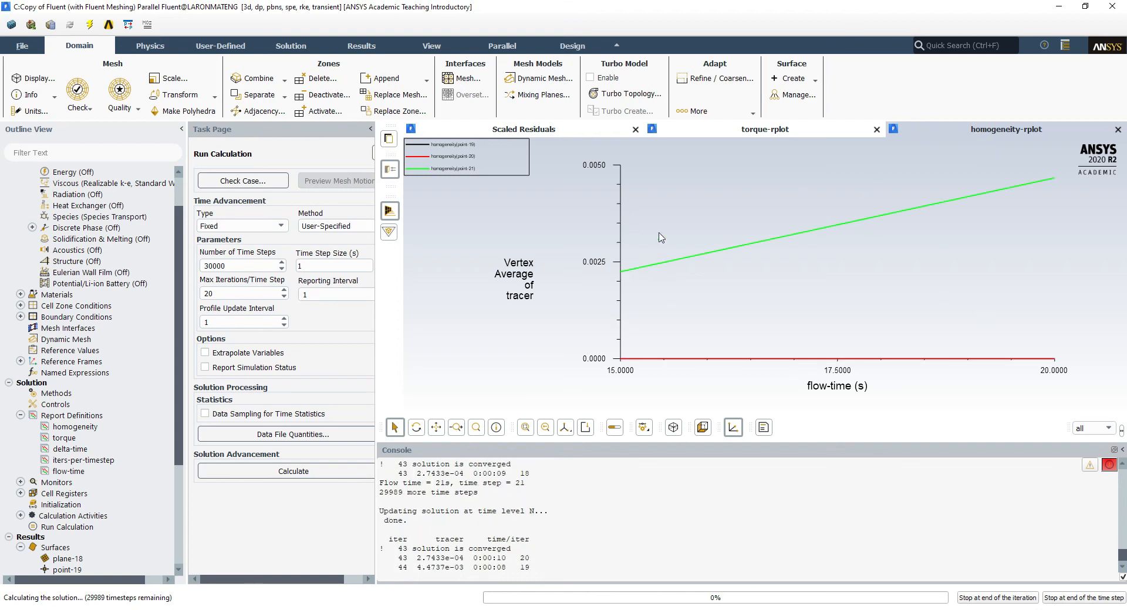
{"action": "left_click_drag", "start_coordinate": [530, 175], "coordinate": [543, 196]}
{"action": "scroll", "coordinate": [526, 172], "scroll_direction": "up", "scroll_amount": 4}
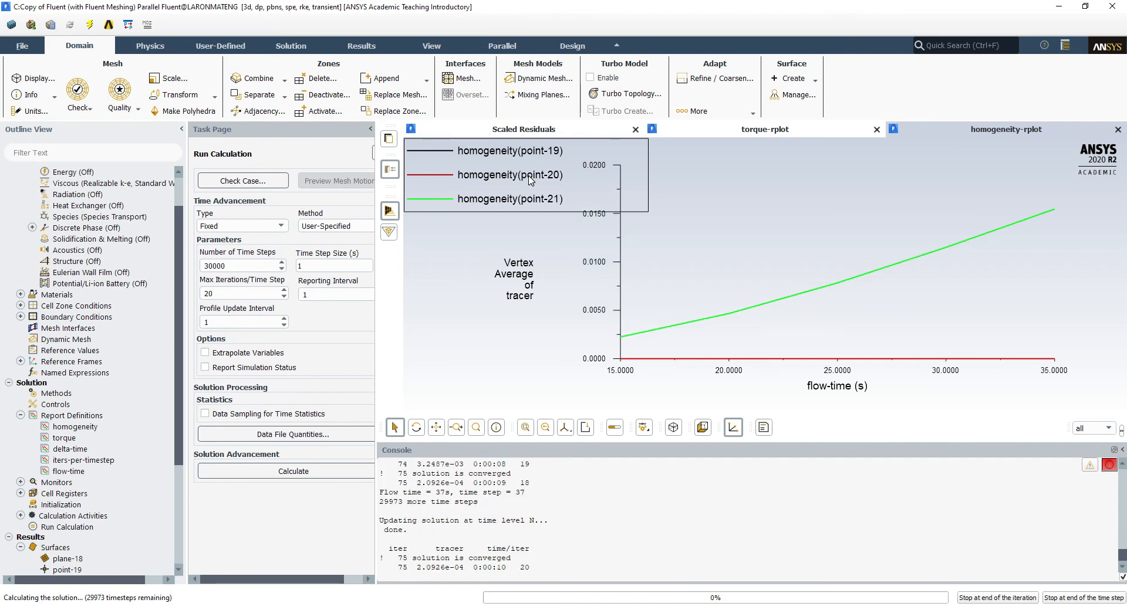
{"action": "left_click", "coordinate": [523, 130]}
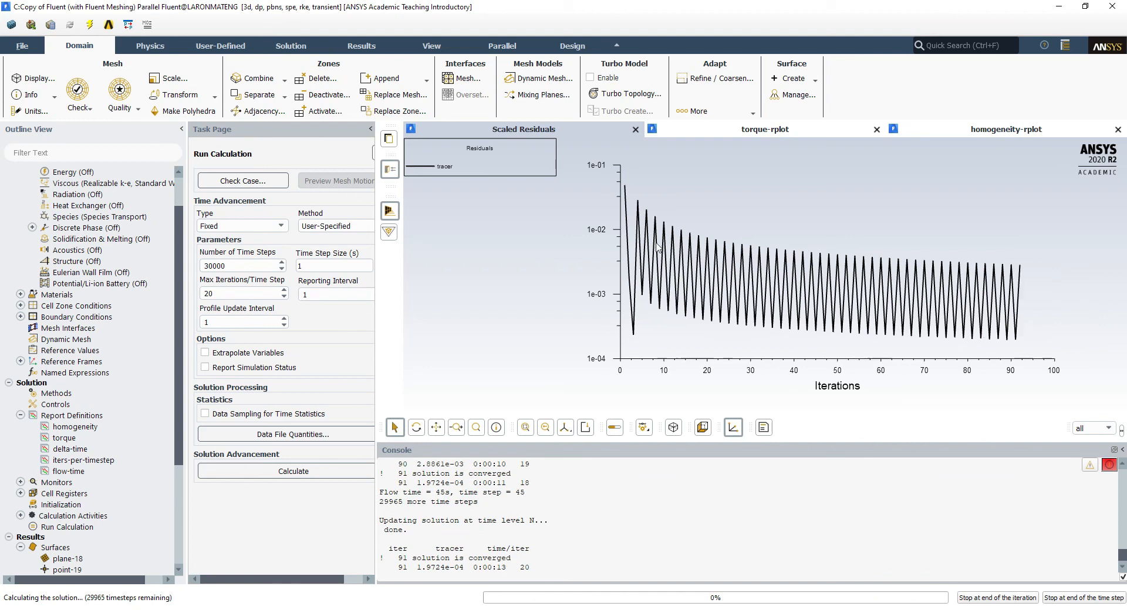
Compare the torque and homogeneity plots during the run and shrink the homogeneity plot's legend
{"action": "left_click", "coordinate": [785, 130]}
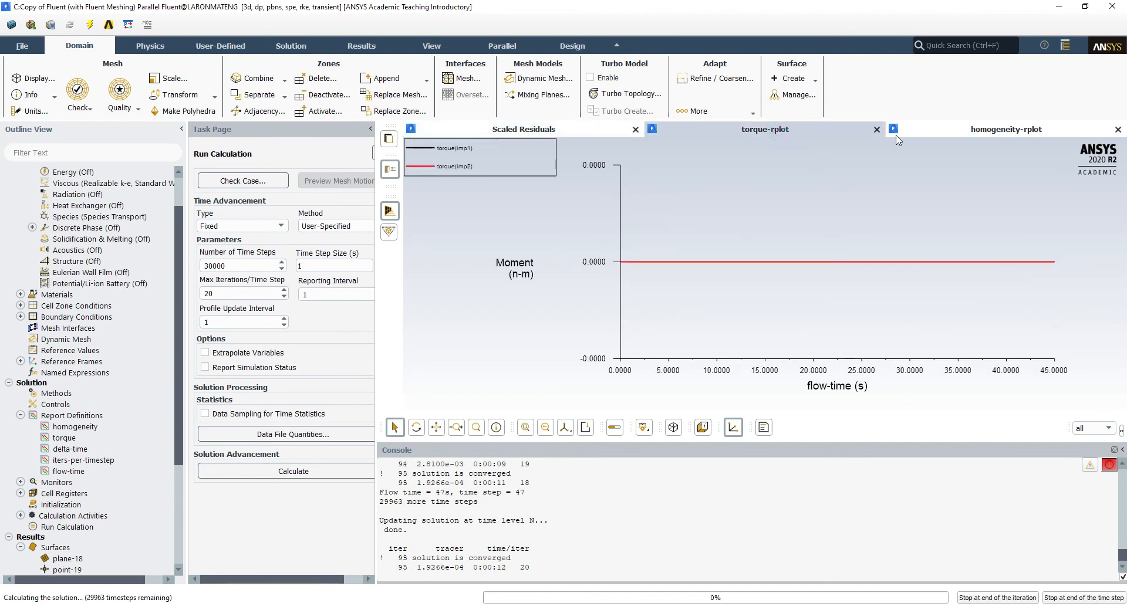
{"action": "left_click", "coordinate": [940, 134]}
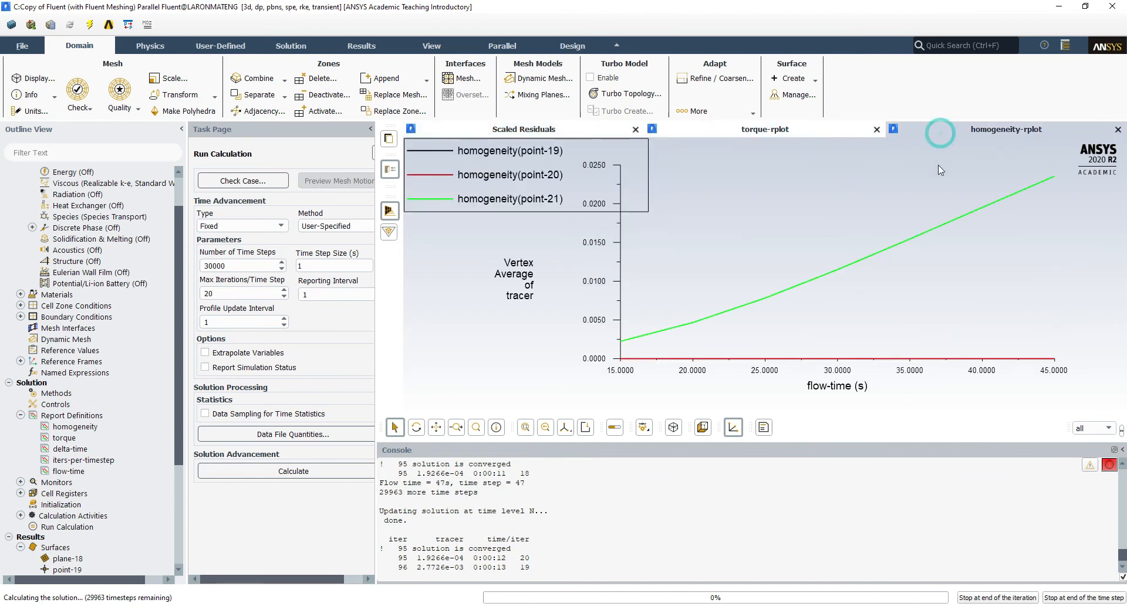
{"action": "left_click", "coordinate": [787, 129]}
{"action": "left_click", "coordinate": [941, 129]}
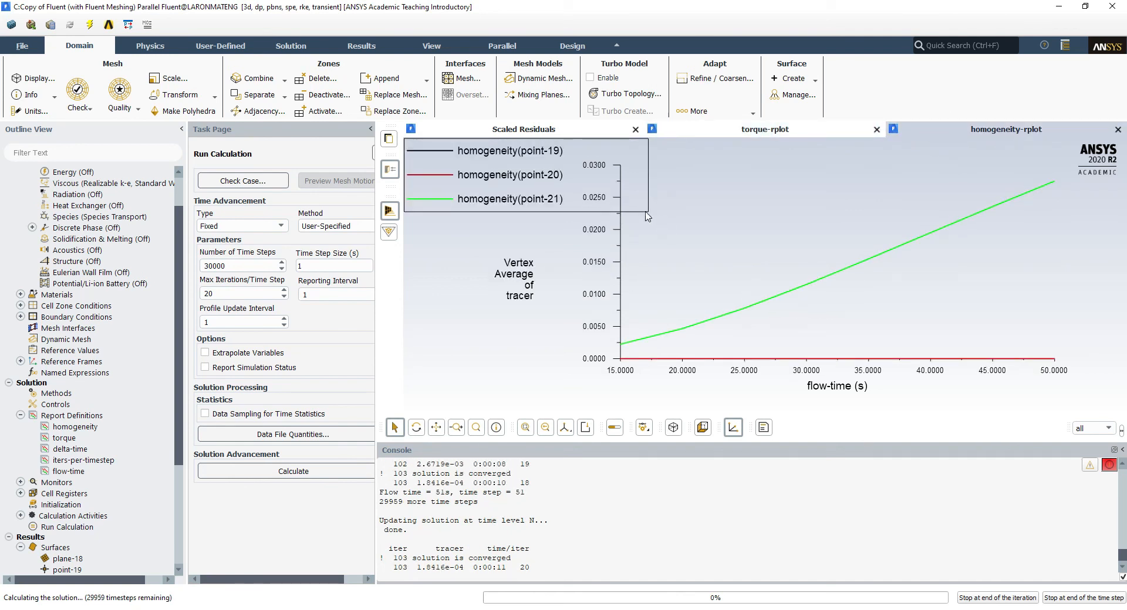
{"action": "left_click_drag", "start_coordinate": [644, 213], "coordinate": [566, 186]}
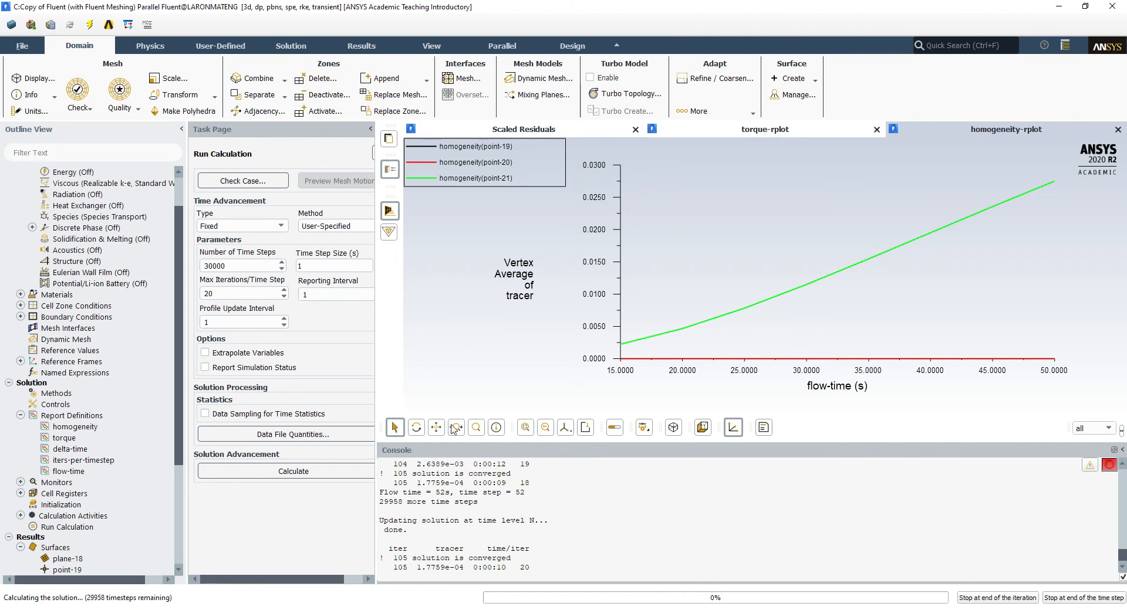
Switch to the PowerPoint presentation, review the tracer curves on the Solution slide, and return to Fluent
{"action": "left_click", "coordinate": [167, 609]}
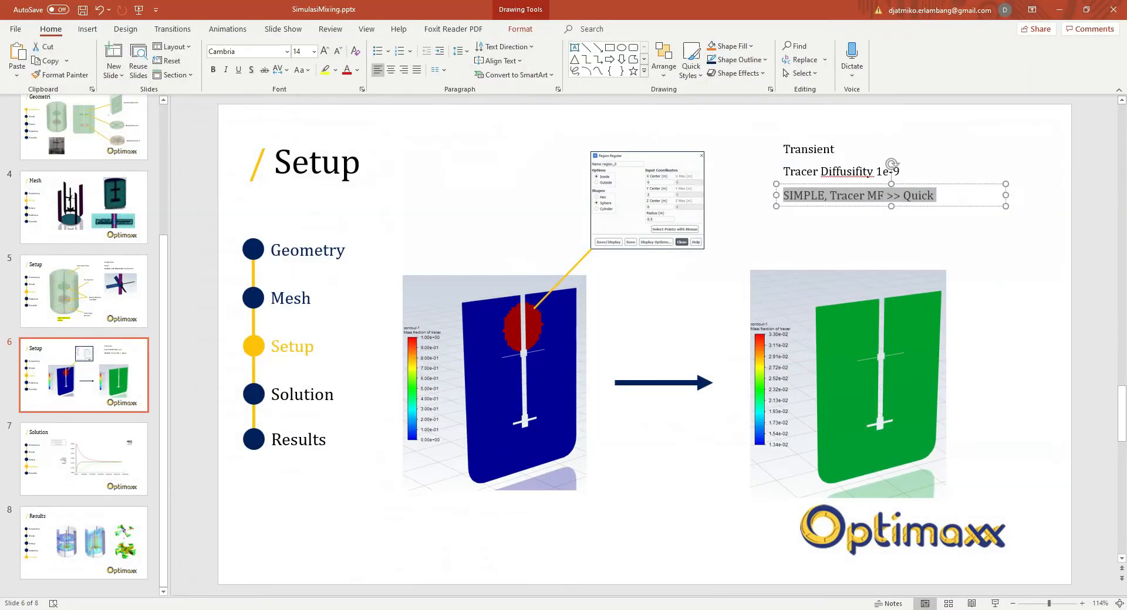
{"action": "left_click", "coordinate": [64, 455]}
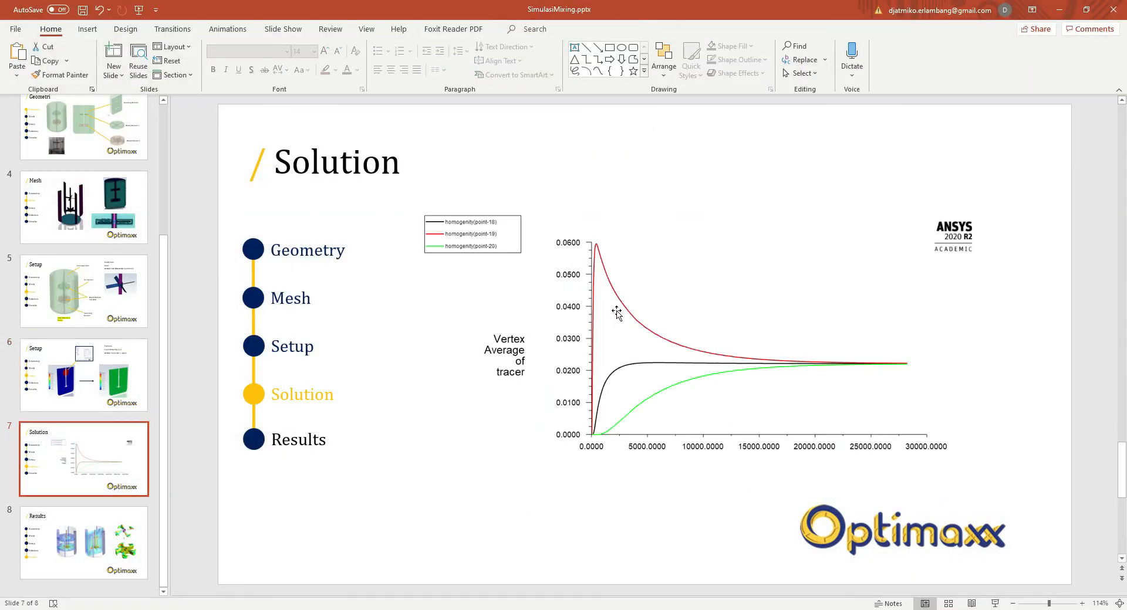
{"action": "left_click", "coordinate": [1059, 9]}
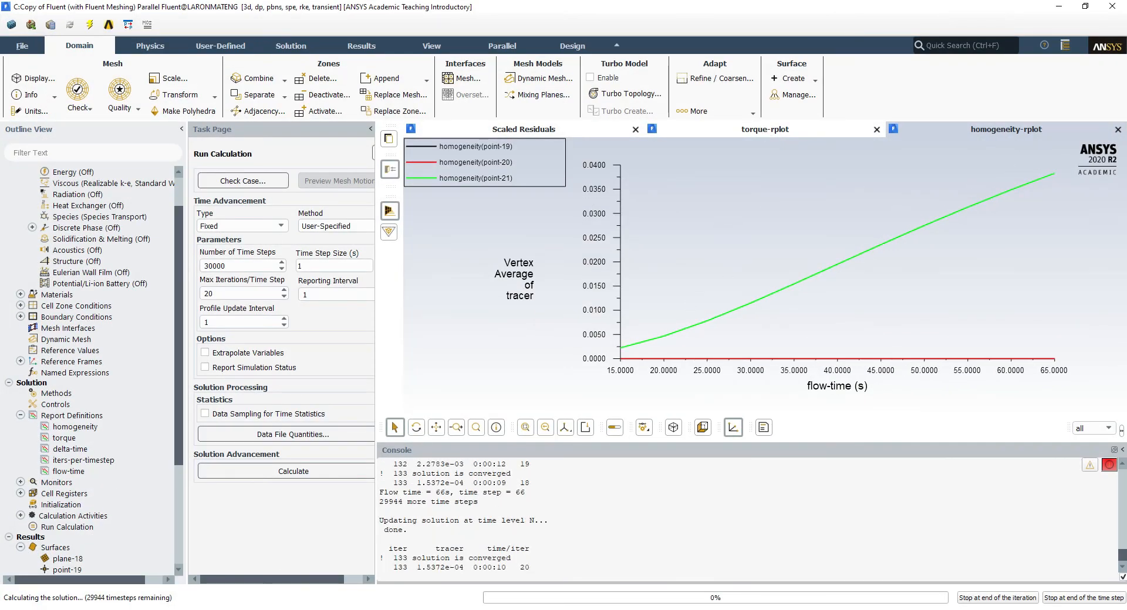
Stop the transient calculation at the end of the time step and dismiss the completion notice
{"action": "left_click", "coordinate": [335, 609]}
{"action": "left_click", "coordinate": [528, 135]}
{"action": "left_click", "coordinate": [1079, 598]}
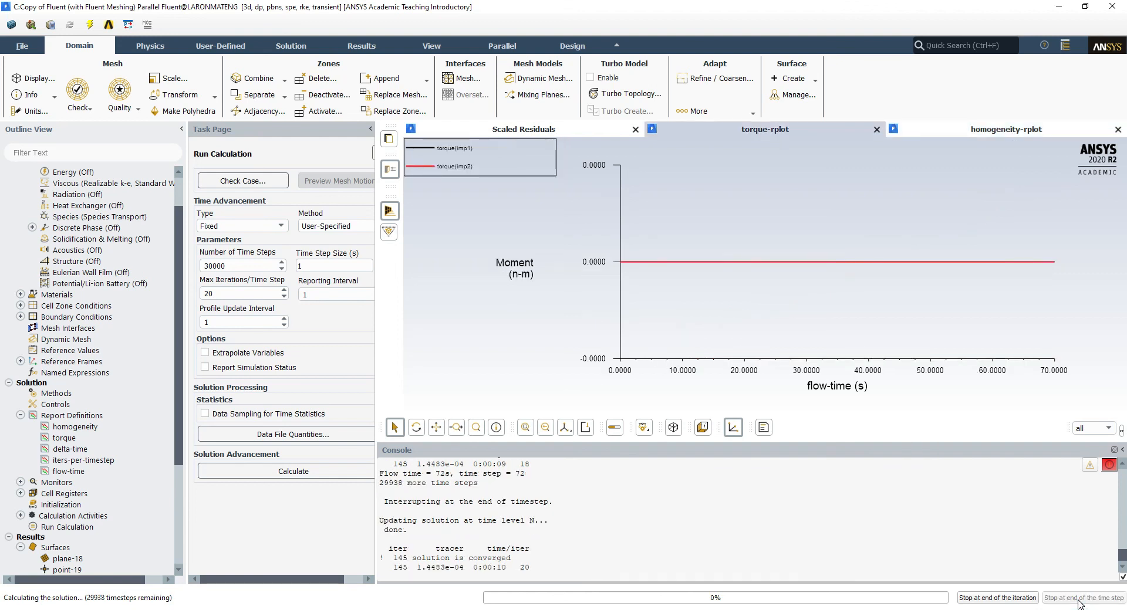
{"action": "left_click", "coordinate": [561, 322]}
Quit Fluent, confirm the exit, and return to the Workbench project schematic
{"action": "left_click", "coordinate": [1112, 7]}
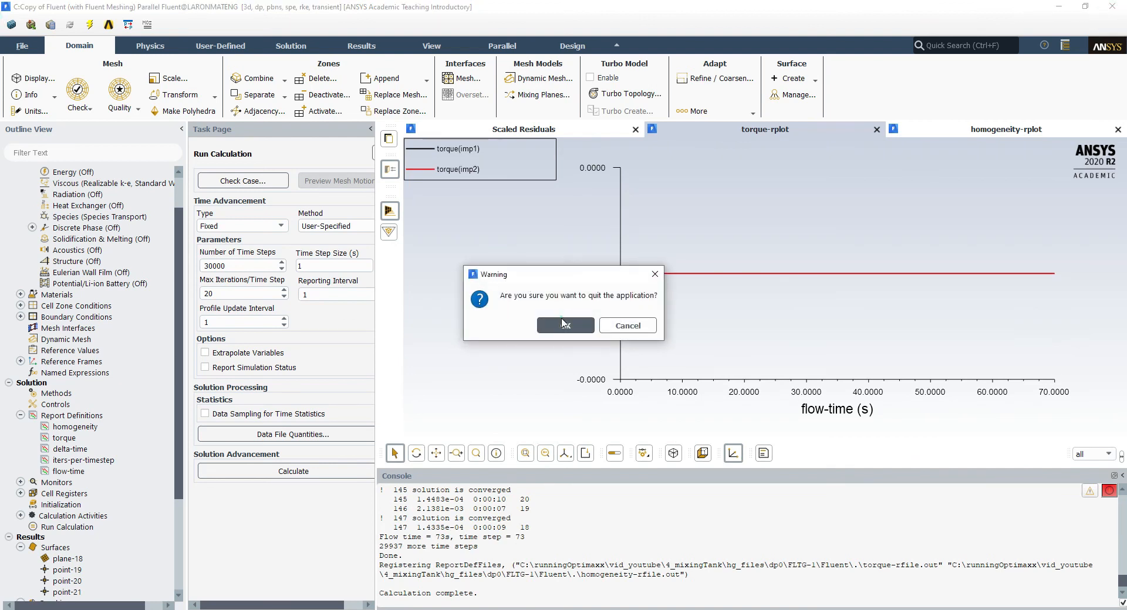
{"action": "left_click", "coordinate": [562, 324]}
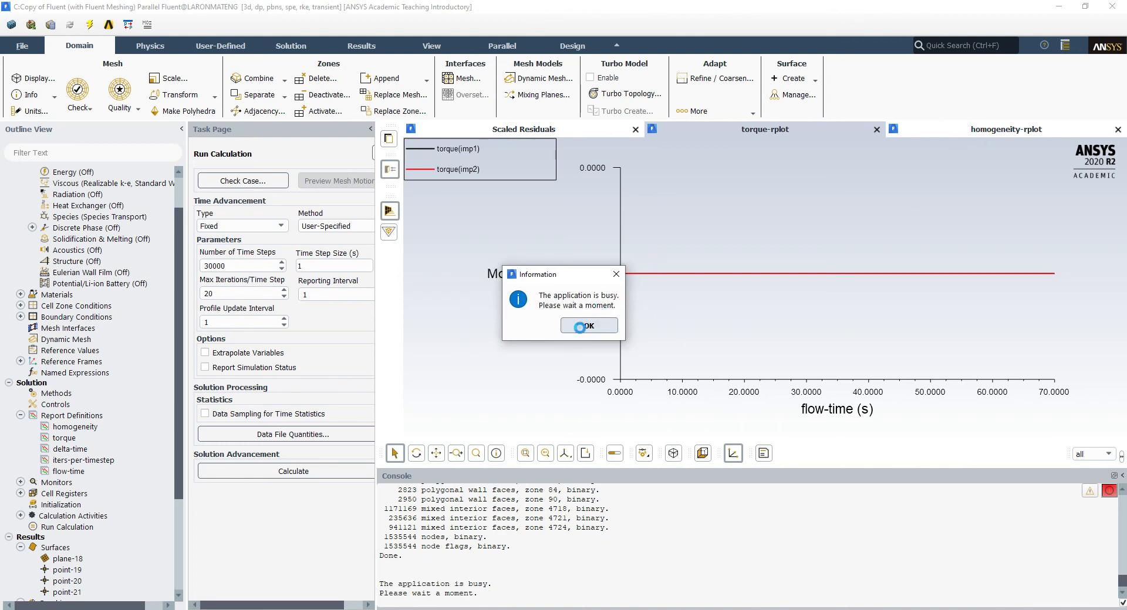
{"action": "left_click", "coordinate": [589, 326]}
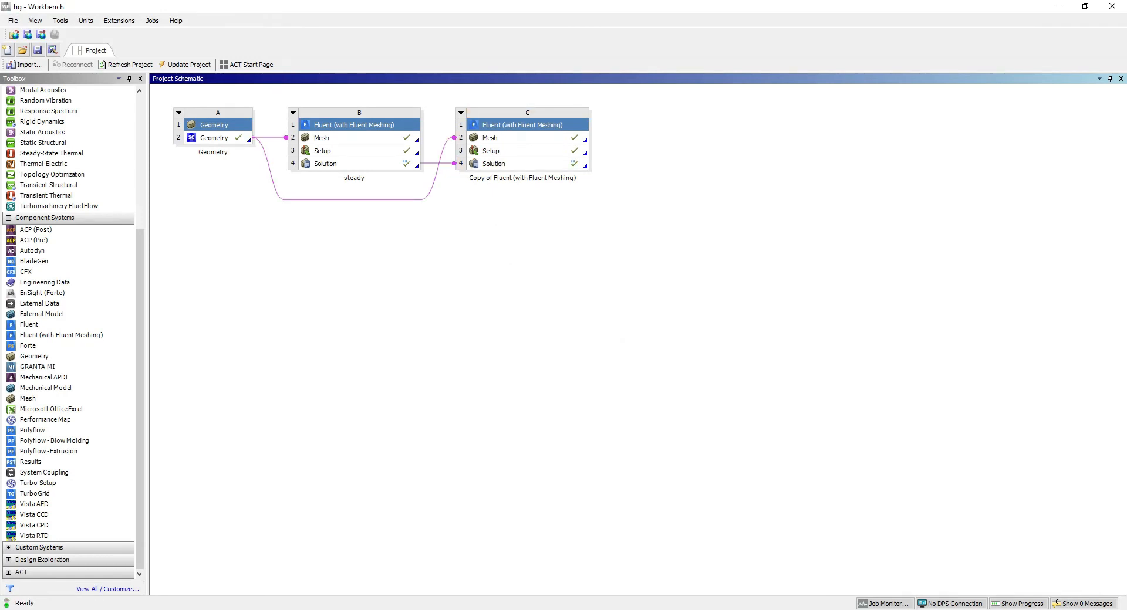
Capture the Solution slide's homogeneity plot with the Snipping Tool and mark the end of the curves
{"action": "key", "text": "super"}
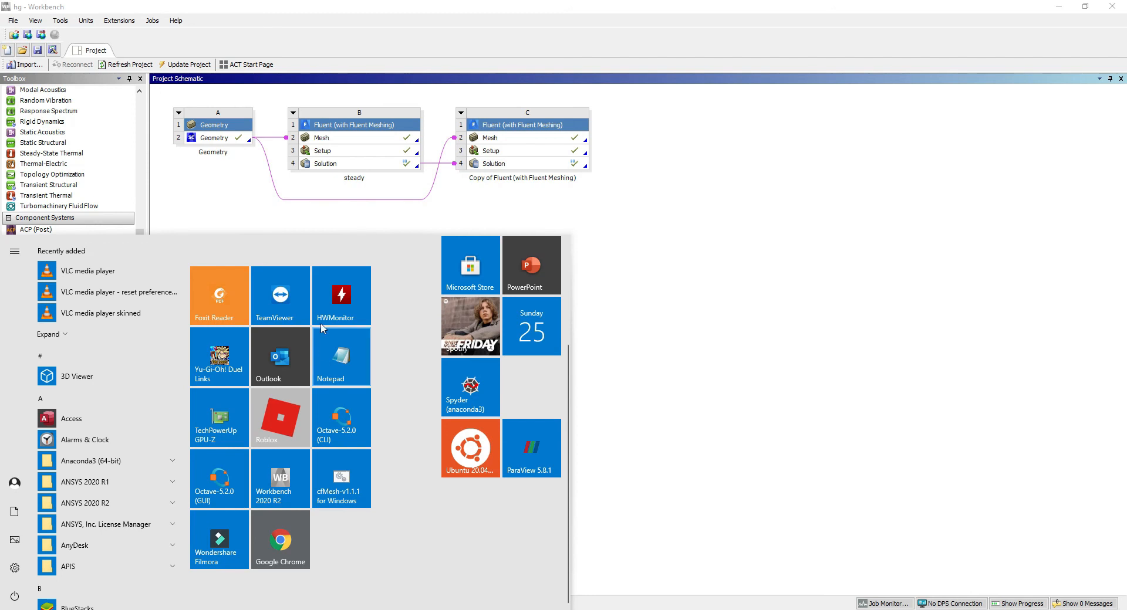
{"action": "left_click", "coordinate": [211, 609]}
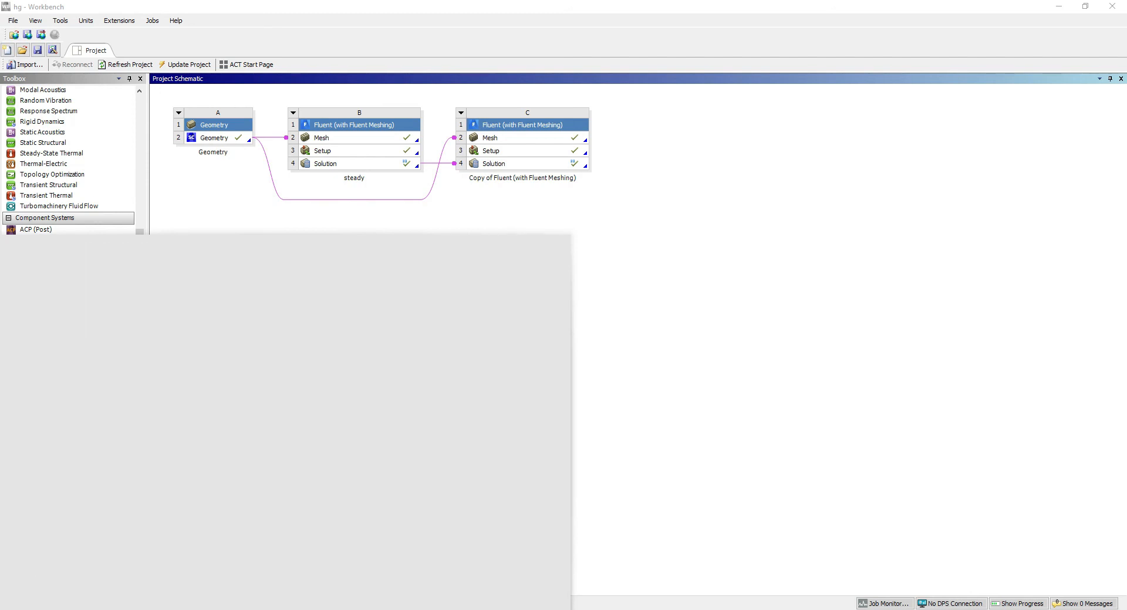
{"action": "left_click", "coordinate": [99, 396]}
{"action": "left_click", "coordinate": [103, 452]}
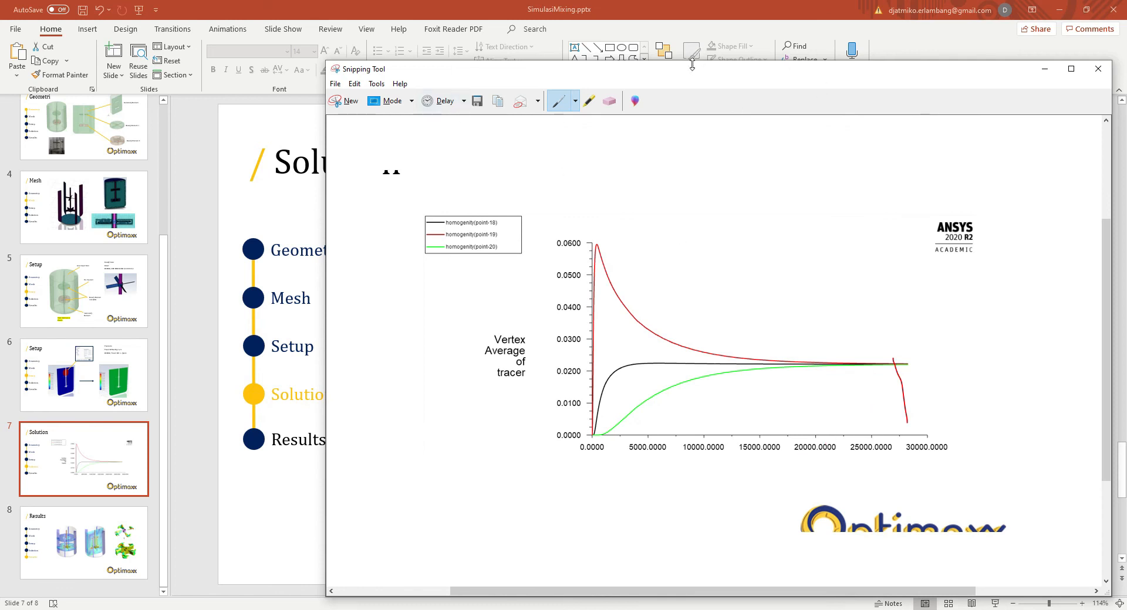
{"action": "left_click_drag", "start_coordinate": [693, 64], "coordinate": [535, 58]}
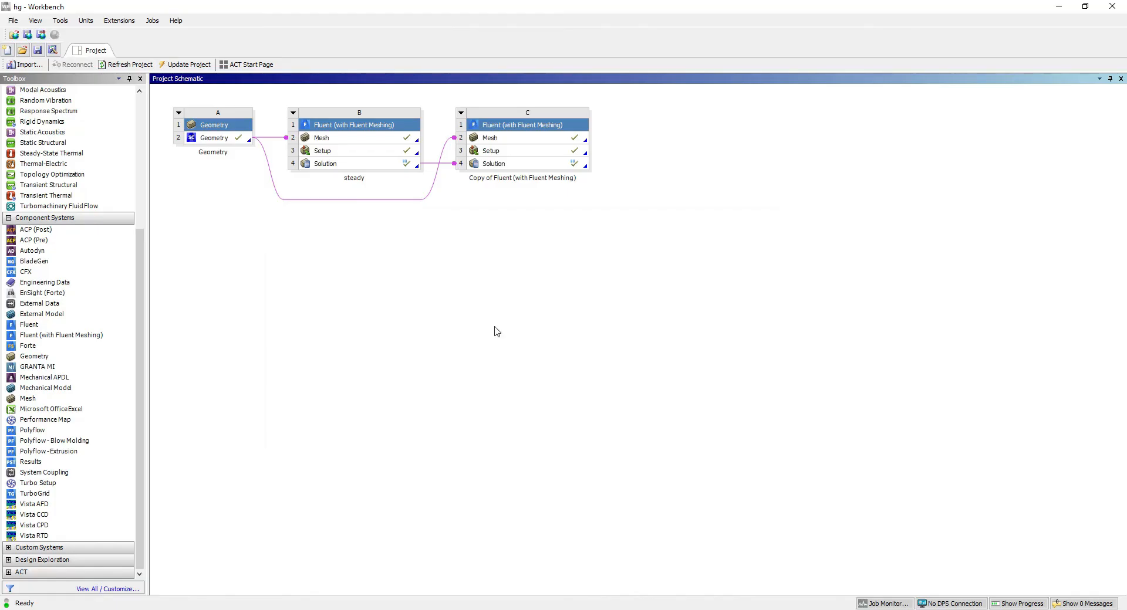
Add a Results component linked to the steady system's solution and open it in CFD-Post
{"action": "scroll", "coordinate": [57, 449], "scroll_direction": "up", "scroll_amount": 3}
{"action": "scroll", "coordinate": [56, 448], "scroll_direction": "down", "scroll_amount": 2}
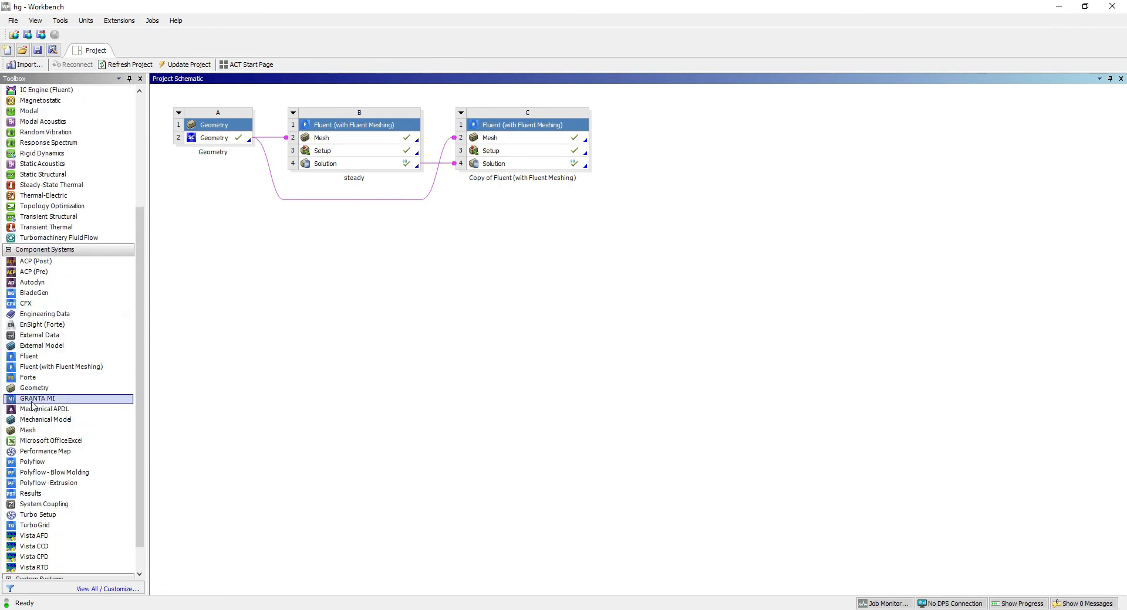
{"action": "scroll", "coordinate": [35, 464], "scroll_direction": "down", "scroll_amount": 1}
{"action": "left_click_drag", "start_coordinate": [34, 462], "coordinate": [372, 165]}
{"action": "left_click_drag", "start_coordinate": [372, 163], "coordinate": [372, 163]}
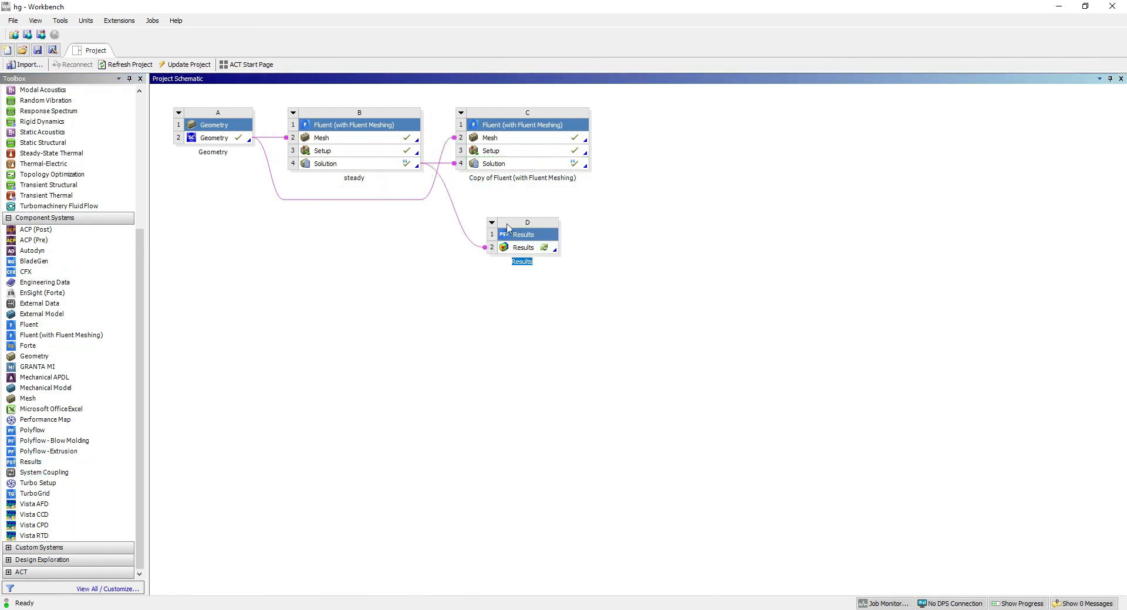
{"action": "double_click", "coordinate": [533, 248]}
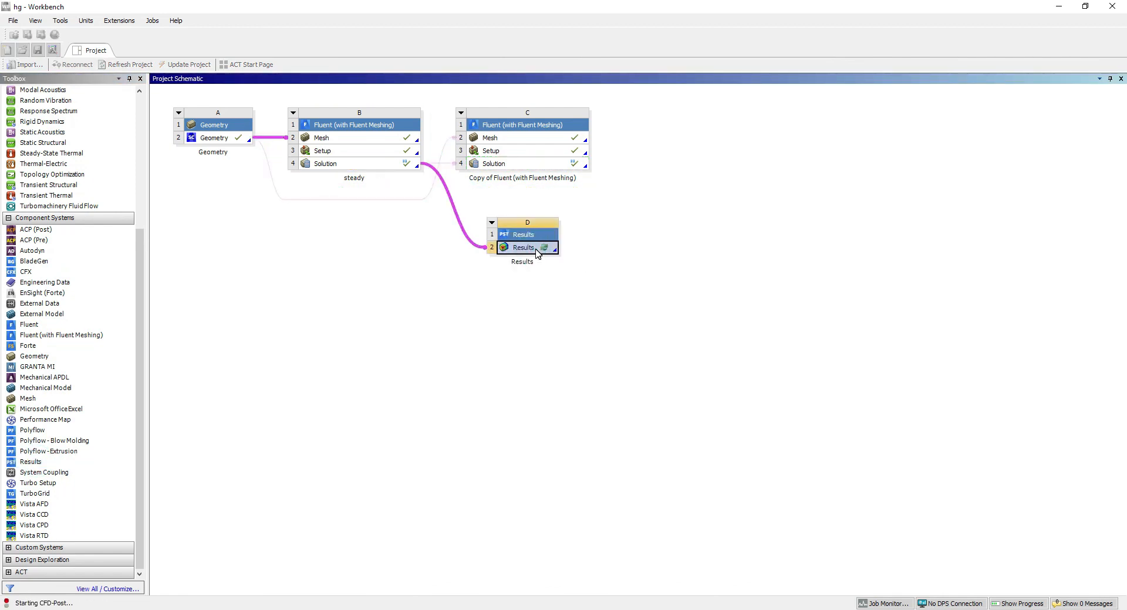
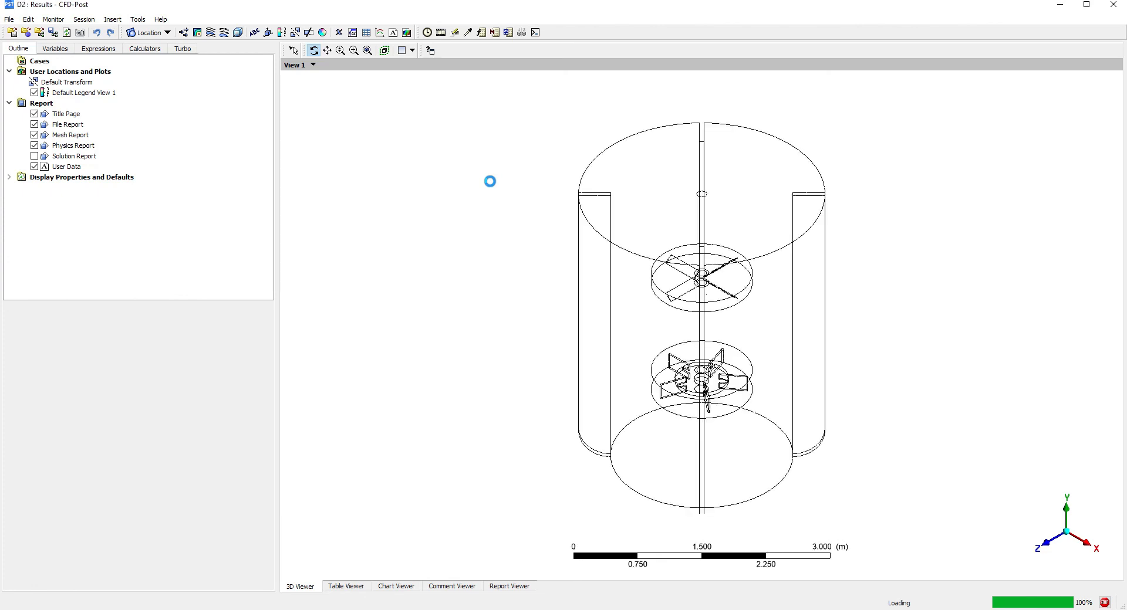
Hide the wireframe and display the stationary domain's baffles baf1, baf2 and baf3
{"action": "scroll", "coordinate": [106, 187], "scroll_direction": "down", "scroll_amount": 6}
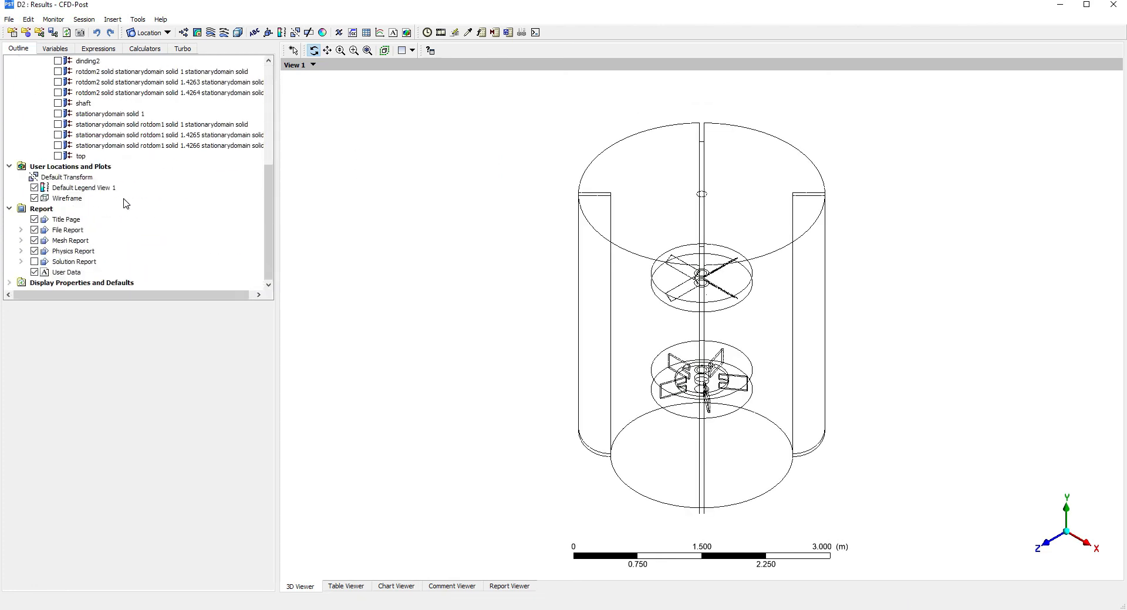
{"action": "left_click", "coordinate": [34, 198]}
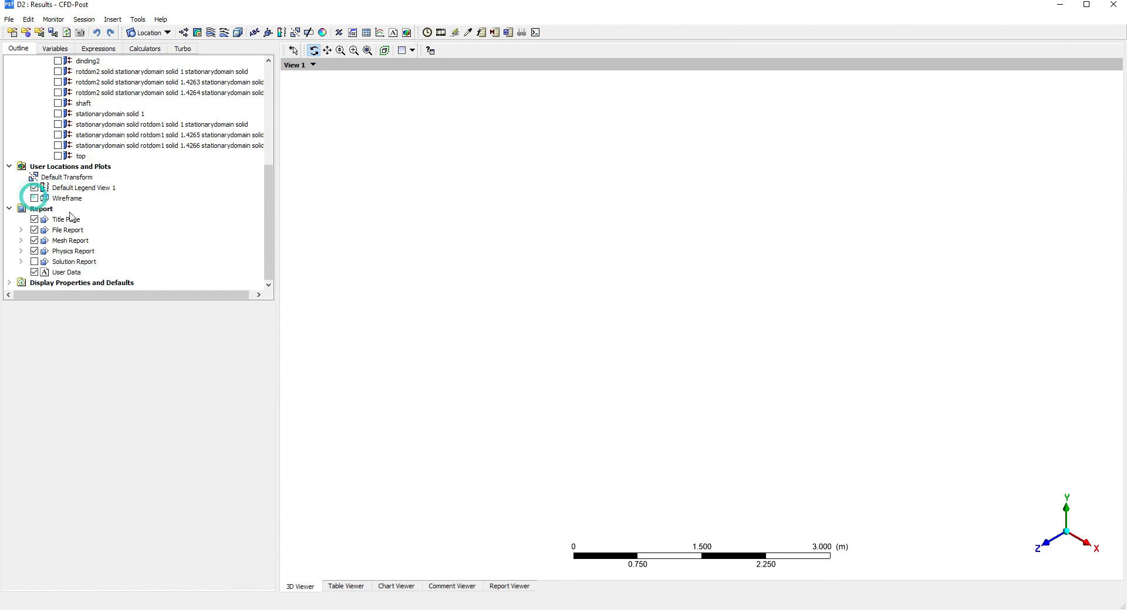
{"action": "scroll", "coordinate": [37, 148], "scroll_direction": "up", "scroll_amount": 6}
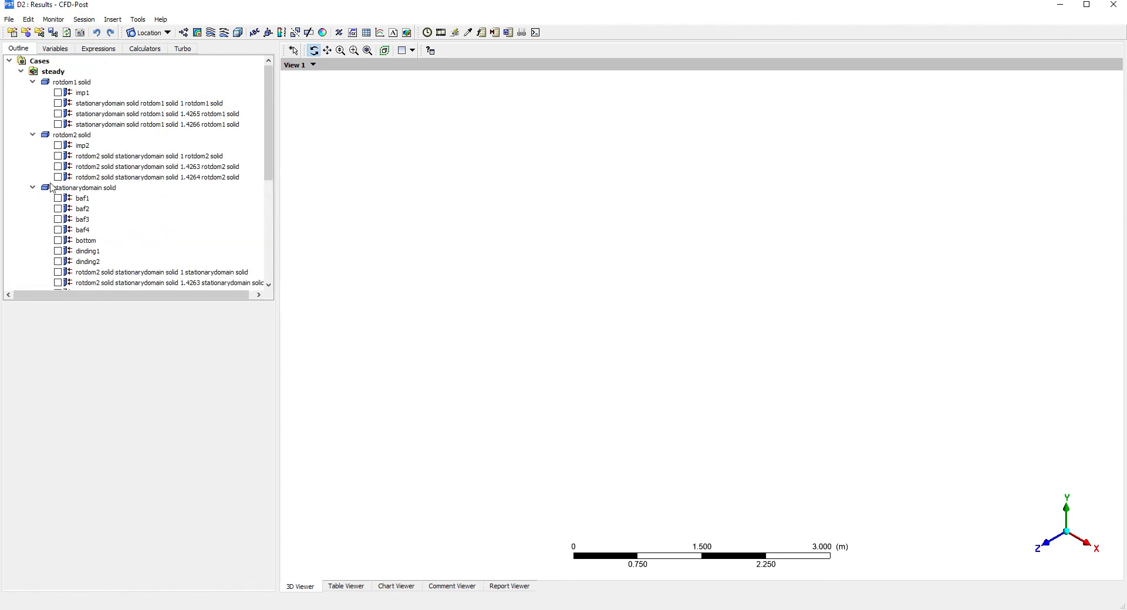
{"action": "left_click", "coordinate": [59, 199]}
{"action": "left_click", "coordinate": [58, 209]}
{"action": "left_click", "coordinate": [59, 224]}
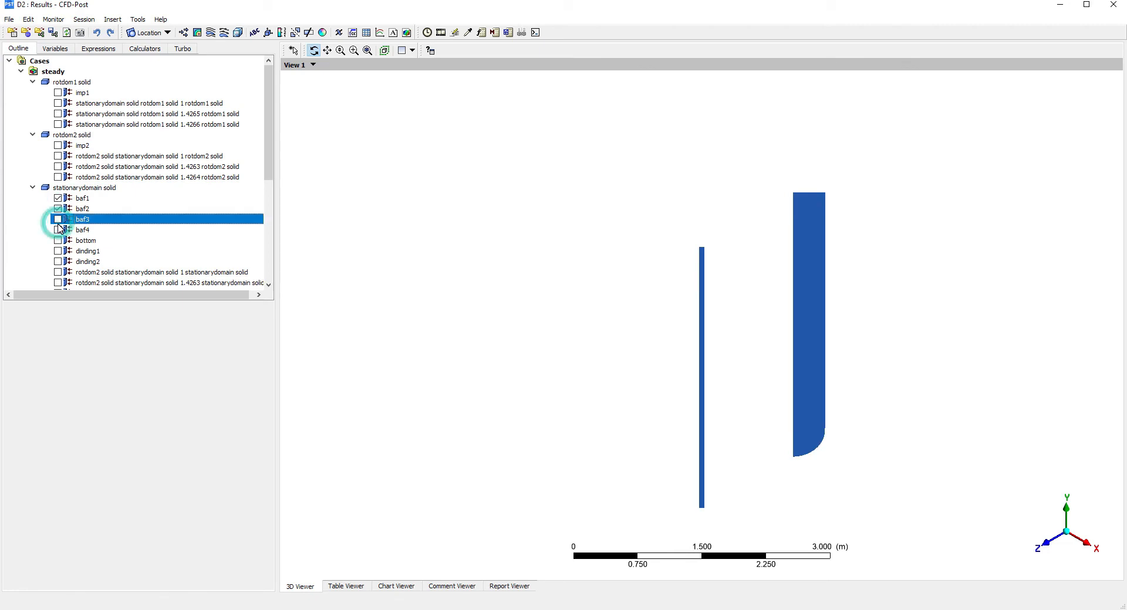
{"action": "left_click", "coordinate": [59, 219]}
{"action": "left_click_drag", "start_coordinate": [562, 269], "coordinate": [289, 228]}
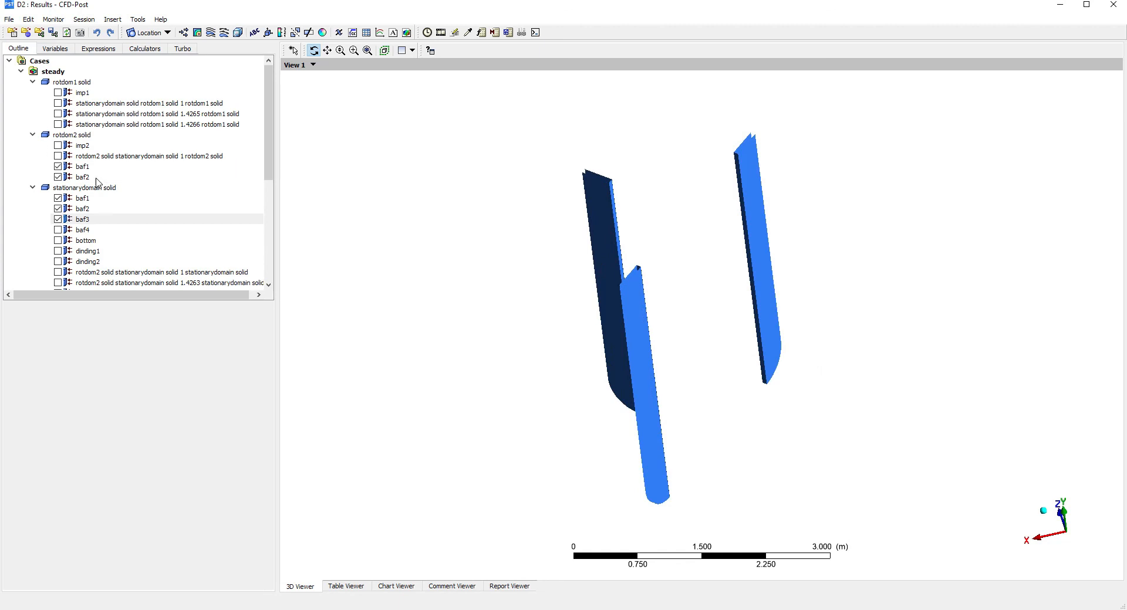
Preview the tank wall dinding1, hide it again, and display wall dinding2 instead
{"action": "scroll", "coordinate": [64, 237], "scroll_direction": "down", "scroll_amount": 3}
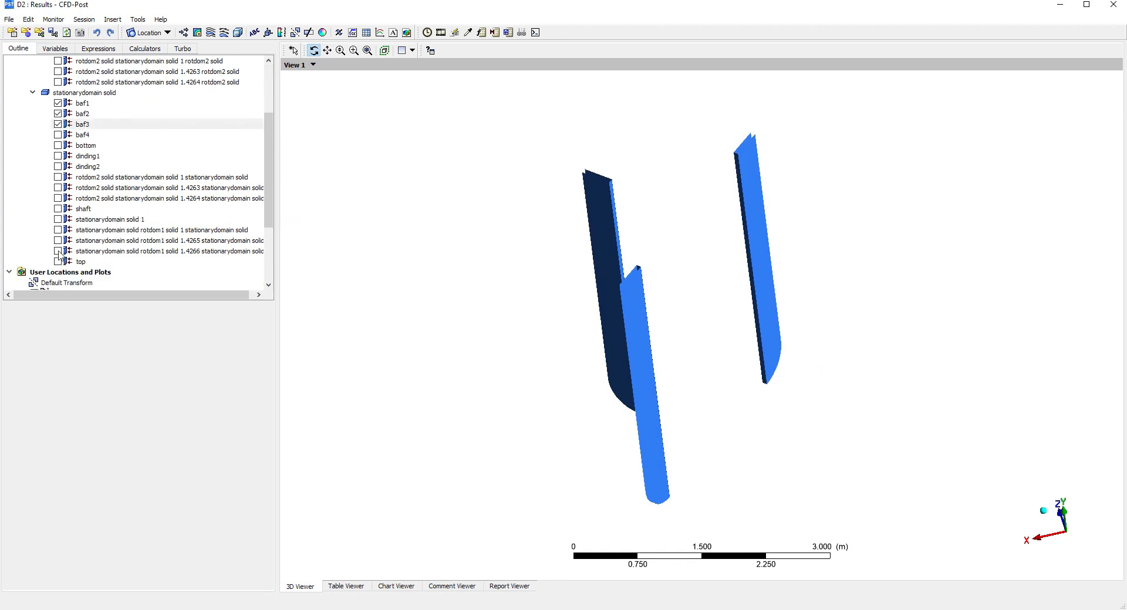
{"action": "scroll", "coordinate": [63, 247], "scroll_direction": "up", "scroll_amount": 3}
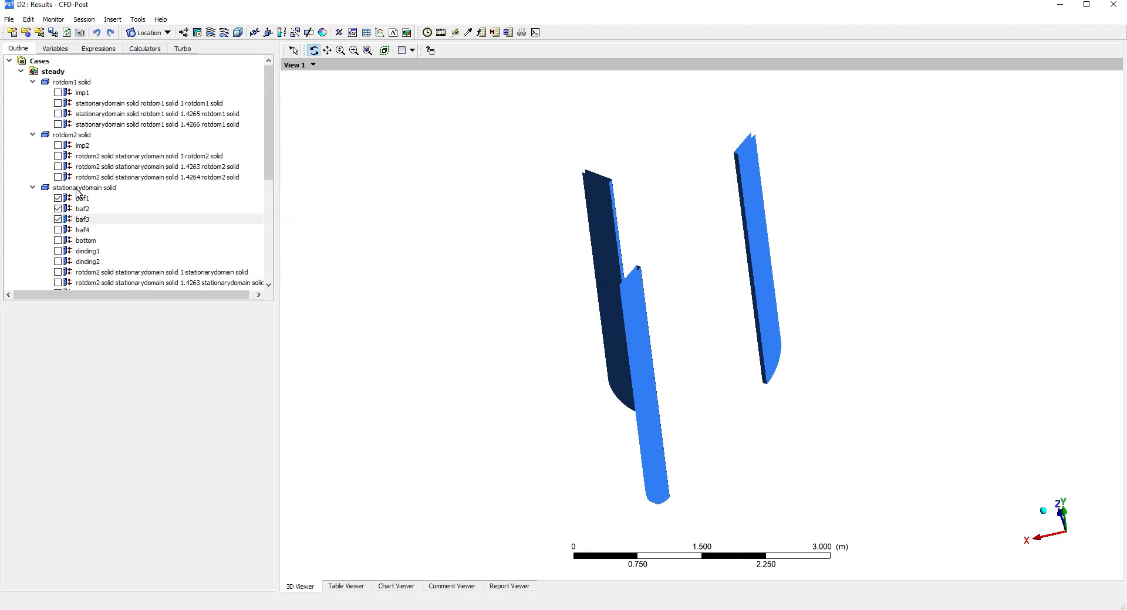
{"action": "scroll", "coordinate": [112, 211], "scroll_direction": "down", "scroll_amount": 2}
{"action": "left_click", "coordinate": [58, 188]}
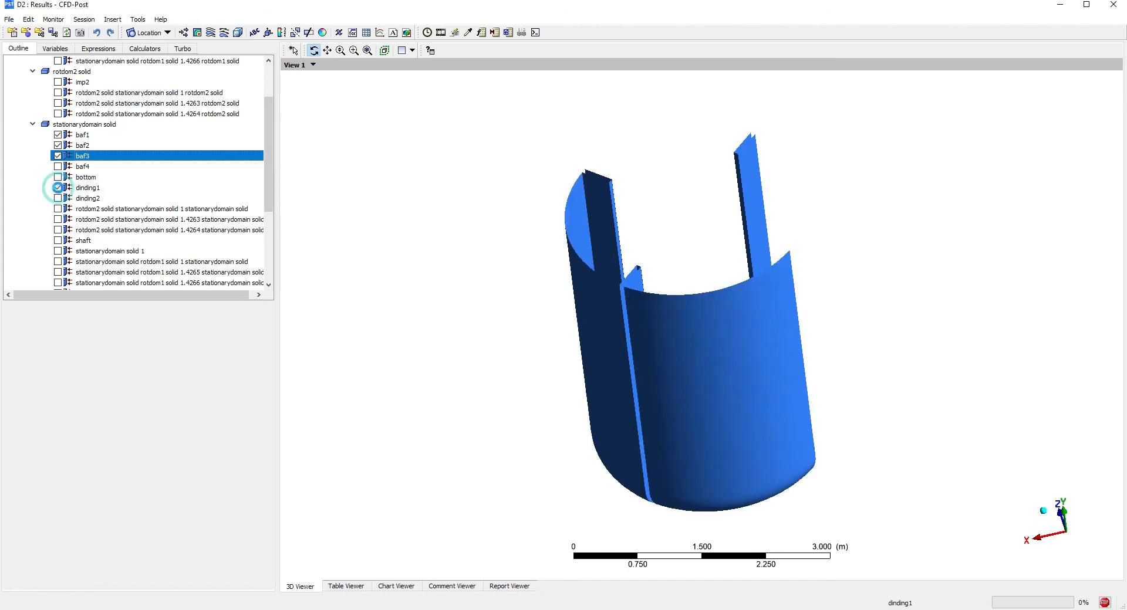
{"action": "left_click", "coordinate": [58, 188]}
{"action": "left_click", "coordinate": [58, 198]}
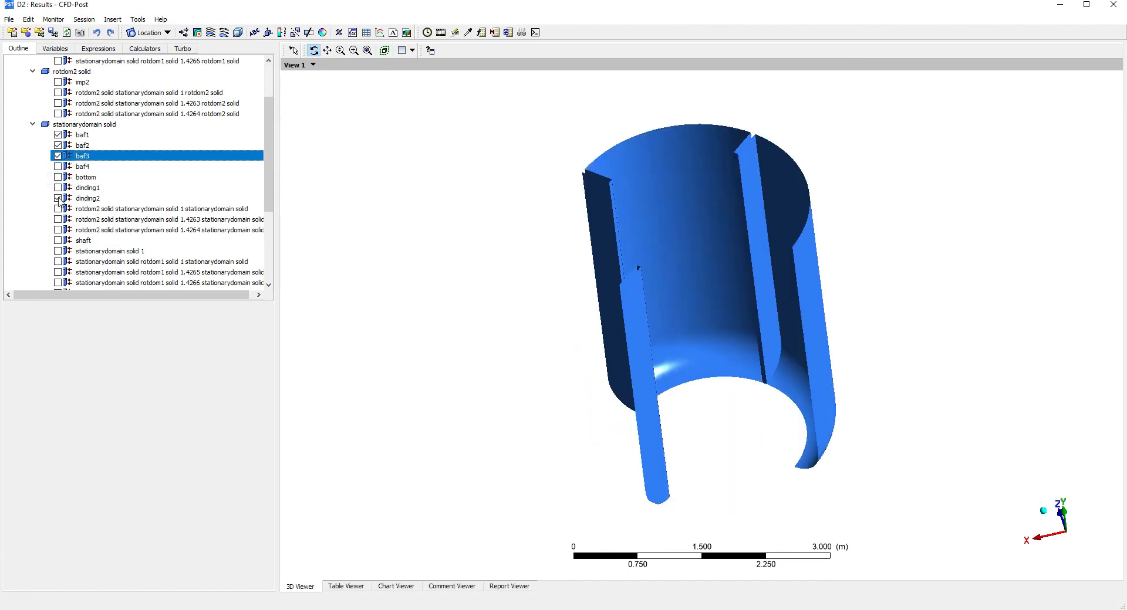
{"action": "left_click_drag", "start_coordinate": [581, 251], "coordinate": [455, 206]}
Display baffle baf4 along with baf2 and baf3, and hide baf1 to open the view into the tank
{"action": "left_click", "coordinate": [58, 156]}
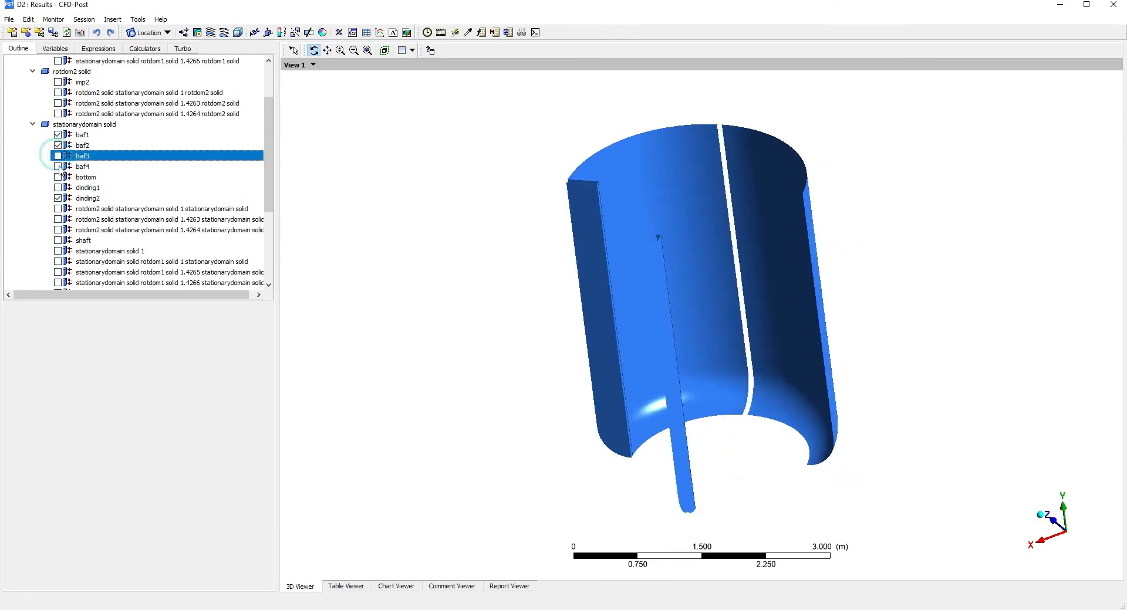
{"action": "left_click", "coordinate": [58, 167]}
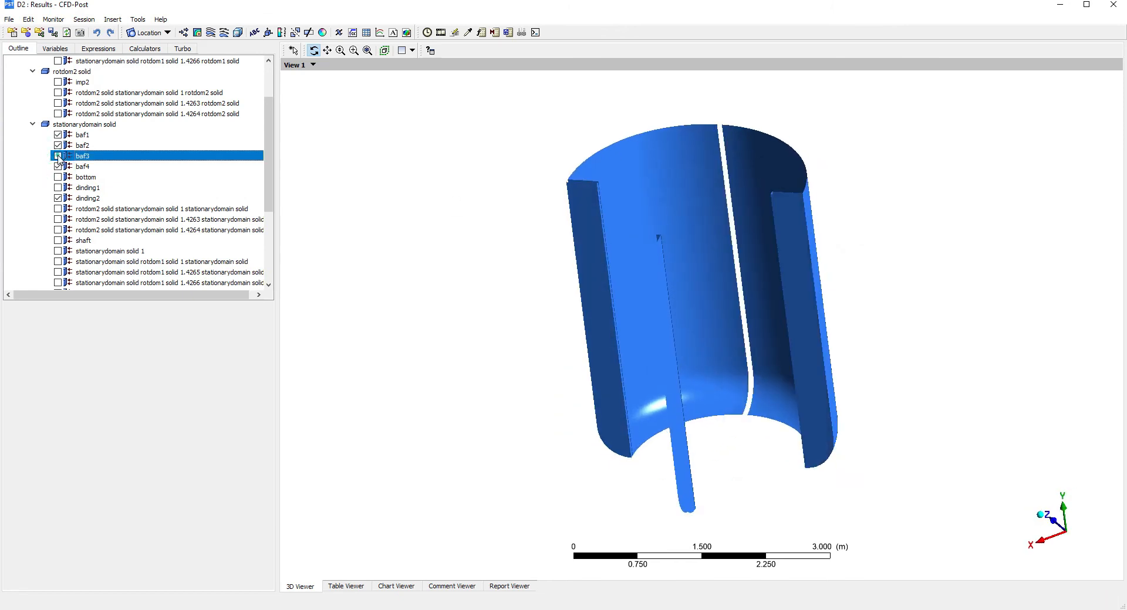
{"action": "left_click", "coordinate": [58, 156]}
{"action": "left_click", "coordinate": [58, 135]}
{"action": "left_click_drag", "start_coordinate": [698, 223], "coordinate": [752, 329]}
Display both impellers, imp1 and imp2, and the shaft inside the tank
{"action": "scroll", "coordinate": [158, 213], "scroll_direction": "up", "scroll_amount": 2}
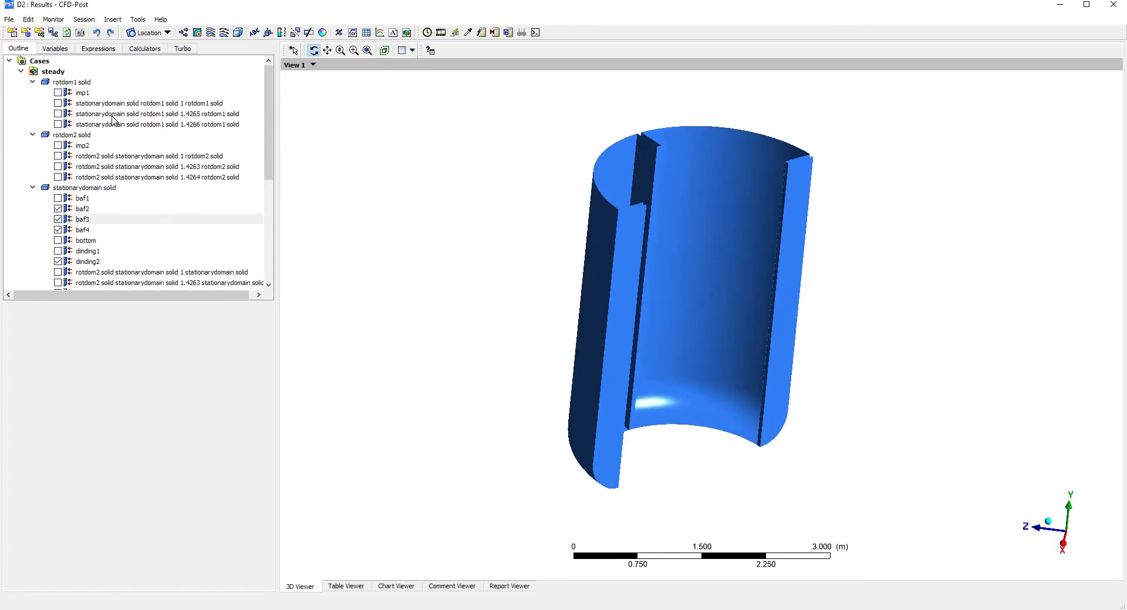
{"action": "left_click", "coordinate": [58, 145]}
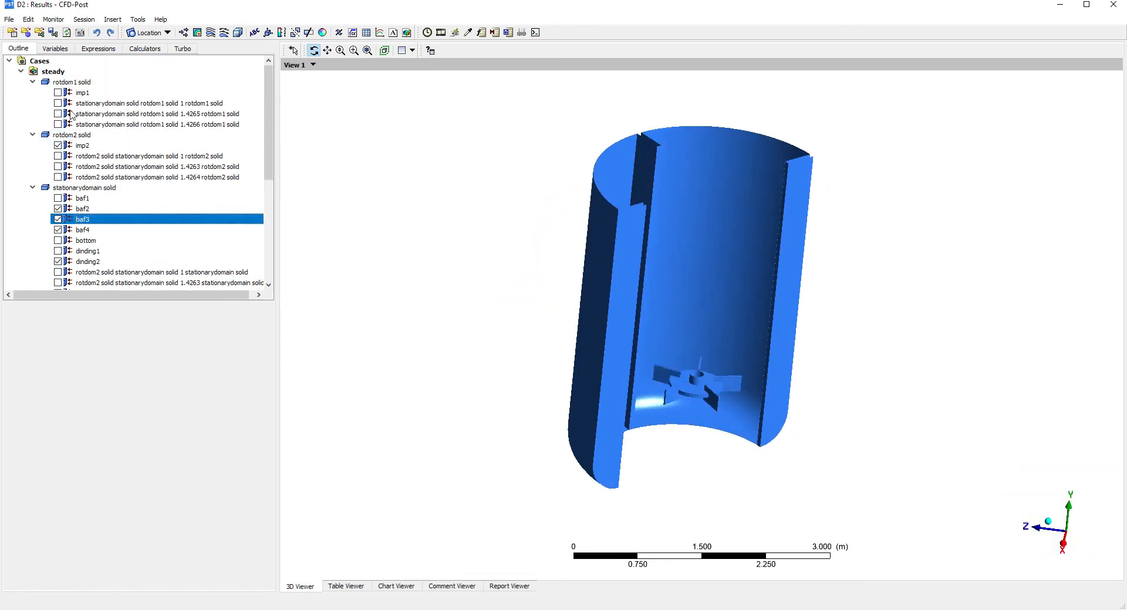
{"action": "left_click", "coordinate": [57, 93]}
{"action": "scroll", "coordinate": [123, 232], "scroll_direction": "down", "scroll_amount": 3}
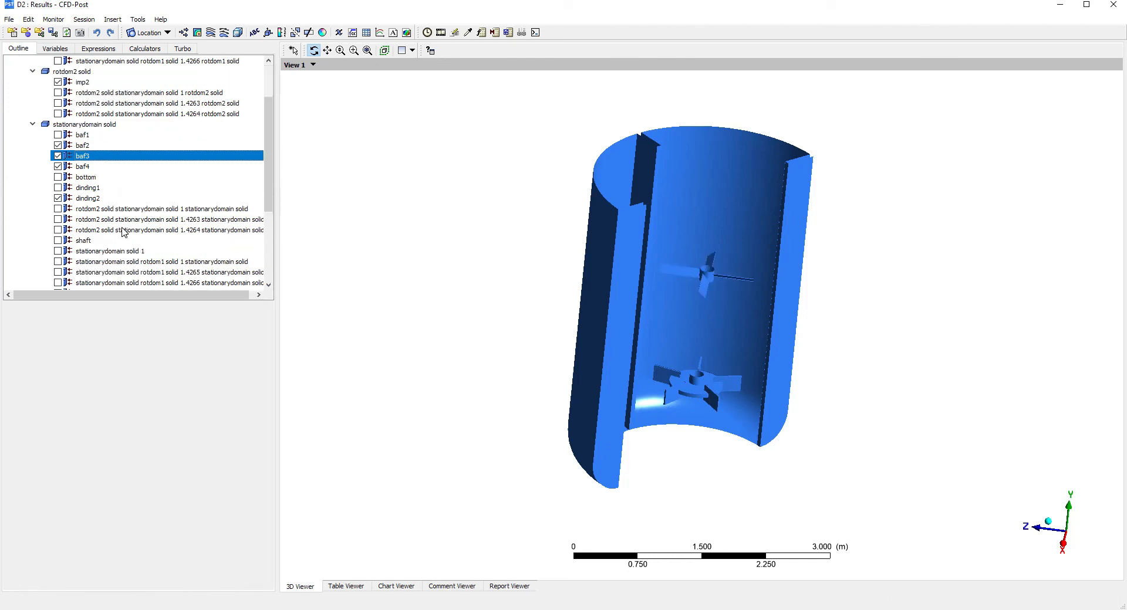
{"action": "left_click", "coordinate": [58, 209]}
{"action": "left_click_drag", "start_coordinate": [659, 269], "coordinate": [299, 163]}
Create an XY slice plane at Z = 0.0 m through all domains, and hide the plane itself
{"action": "left_click", "coordinate": [167, 33]}
{"action": "left_click", "coordinate": [156, 83]}
{"action": "left_click", "coordinate": [177, 139]}
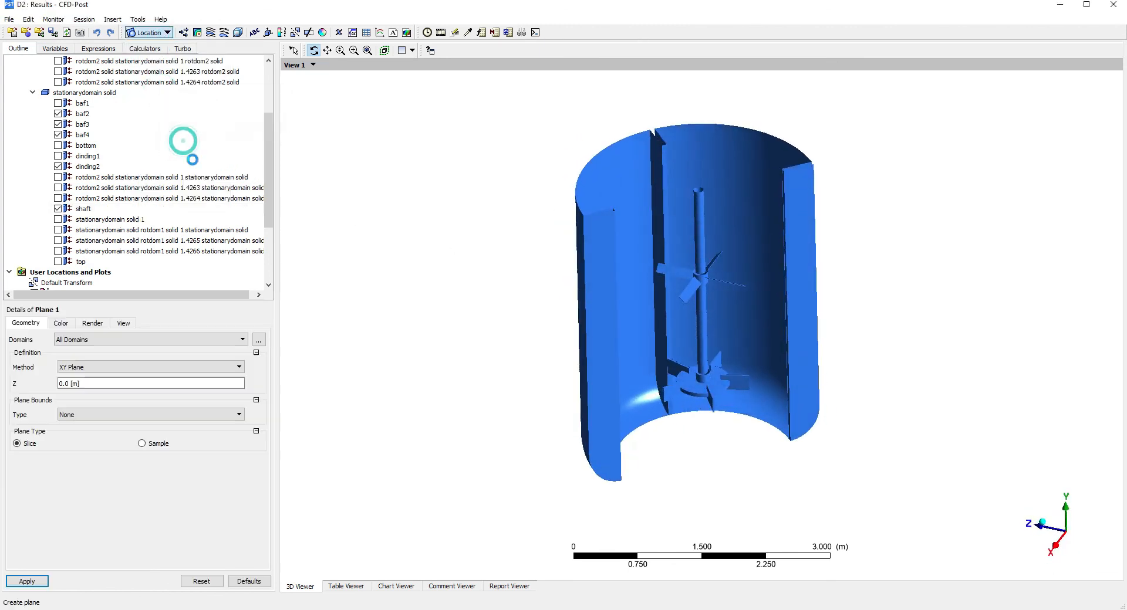
{"action": "left_click_drag", "start_coordinate": [477, 474], "coordinate": [566, 457]}
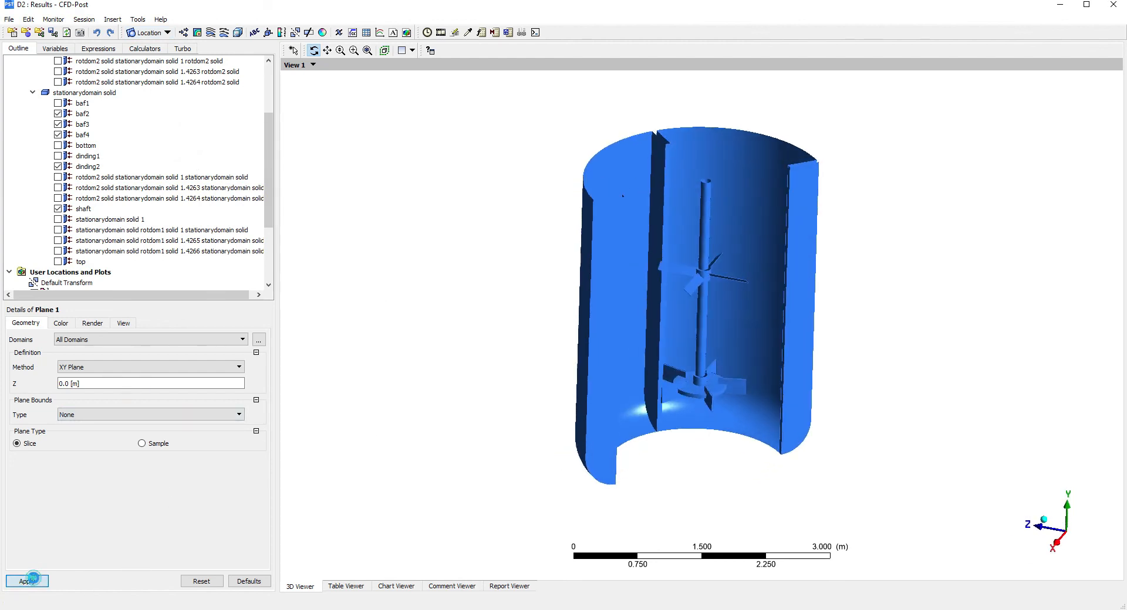
{"action": "left_click", "coordinate": [27, 581]}
{"action": "left_click_drag", "start_coordinate": [795, 448], "coordinate": [297, 399]}
{"action": "scroll", "coordinate": [66, 243], "scroll_direction": "down", "scroll_amount": 4}
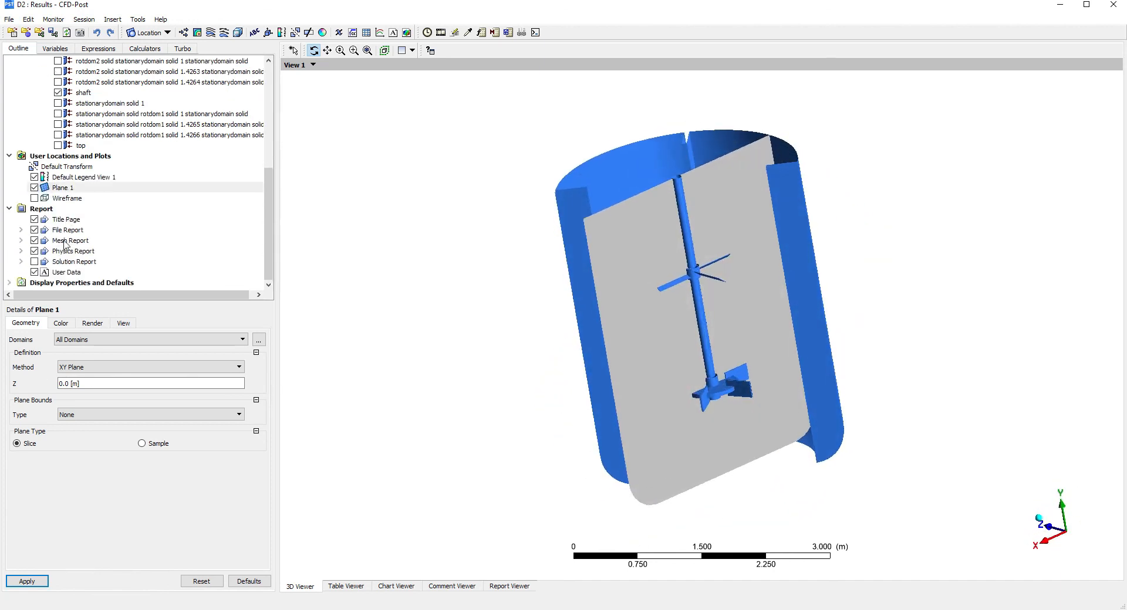
{"action": "left_click", "coordinate": [33, 188]}
Insert the contour plot Contour 1 and locate it on Plane 1
{"action": "left_click", "coordinate": [197, 32]}
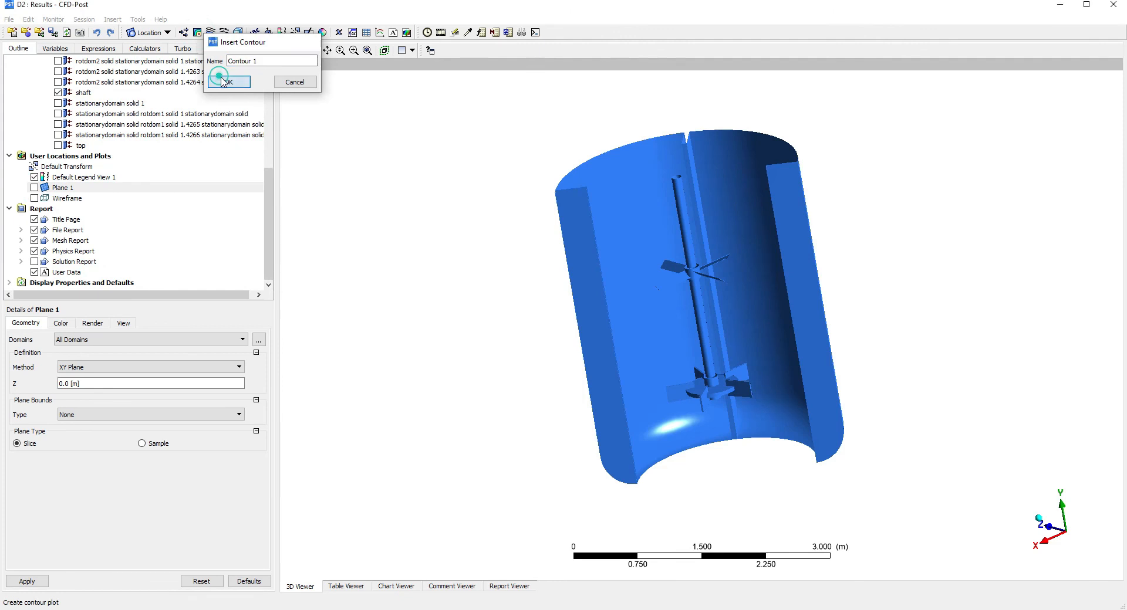
{"action": "left_click", "coordinate": [218, 83]}
{"action": "left_click", "coordinate": [100, 356]}
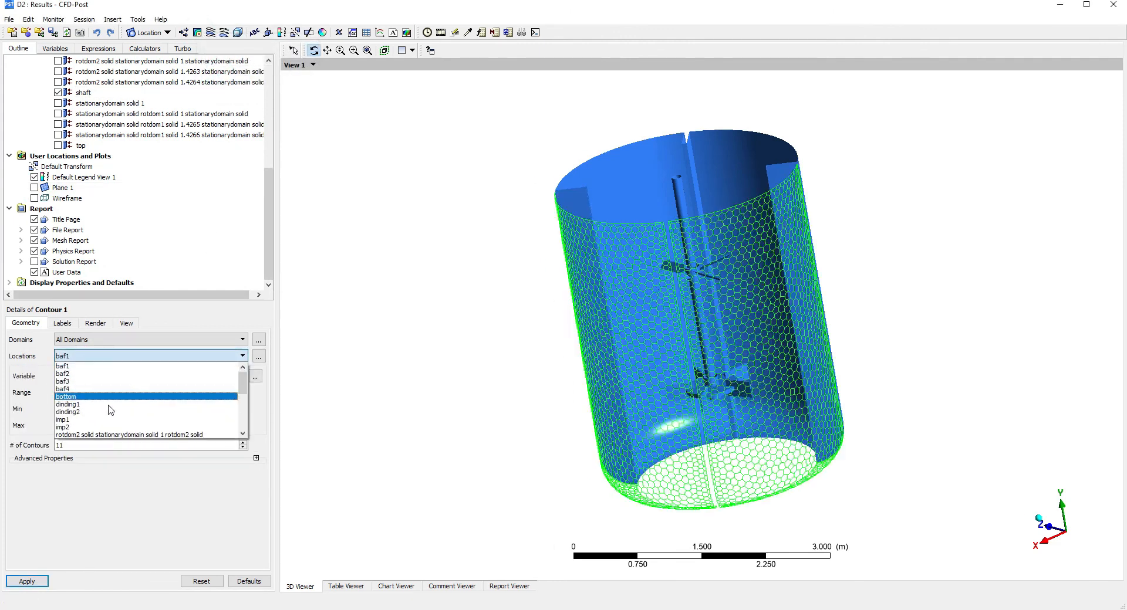
{"action": "left_click", "coordinate": [87, 435]}
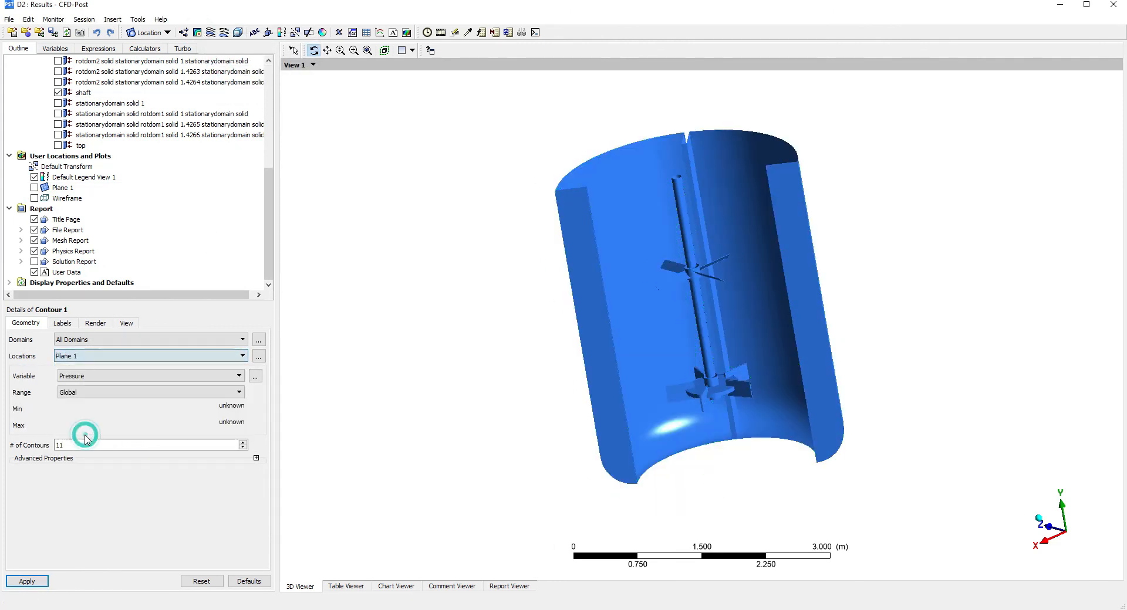
Plot Velocity in Stn Frame on Contour 1 using the local range
{"action": "left_click", "coordinate": [112, 376]}
{"action": "left_click", "coordinate": [78, 424]}
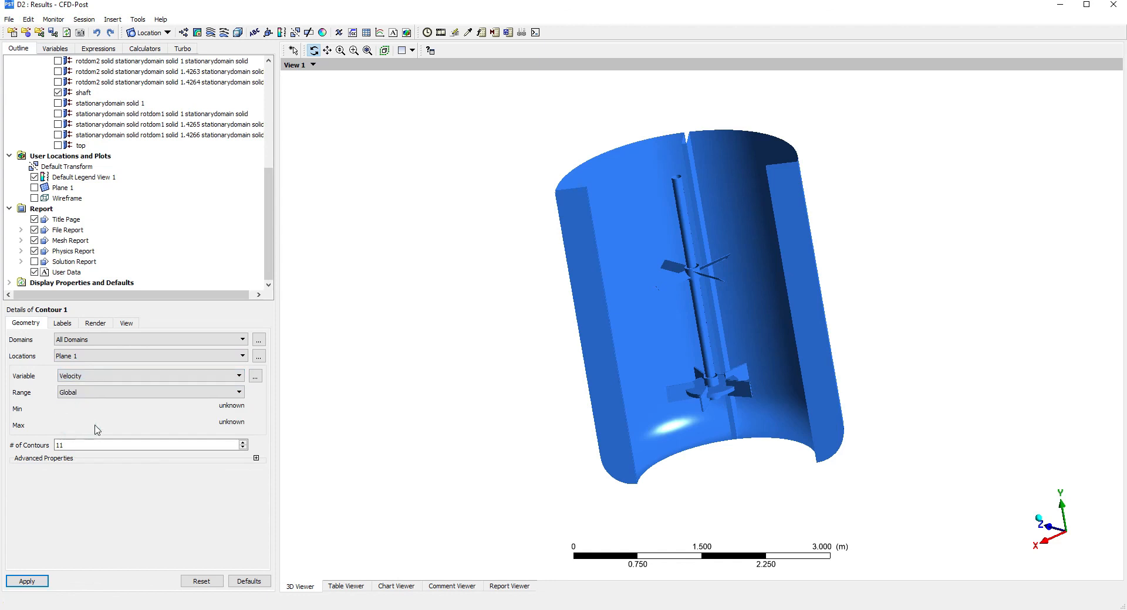
{"action": "left_click", "coordinate": [115, 376]}
{"action": "left_click", "coordinate": [112, 428]}
{"action": "left_click", "coordinate": [147, 392]}
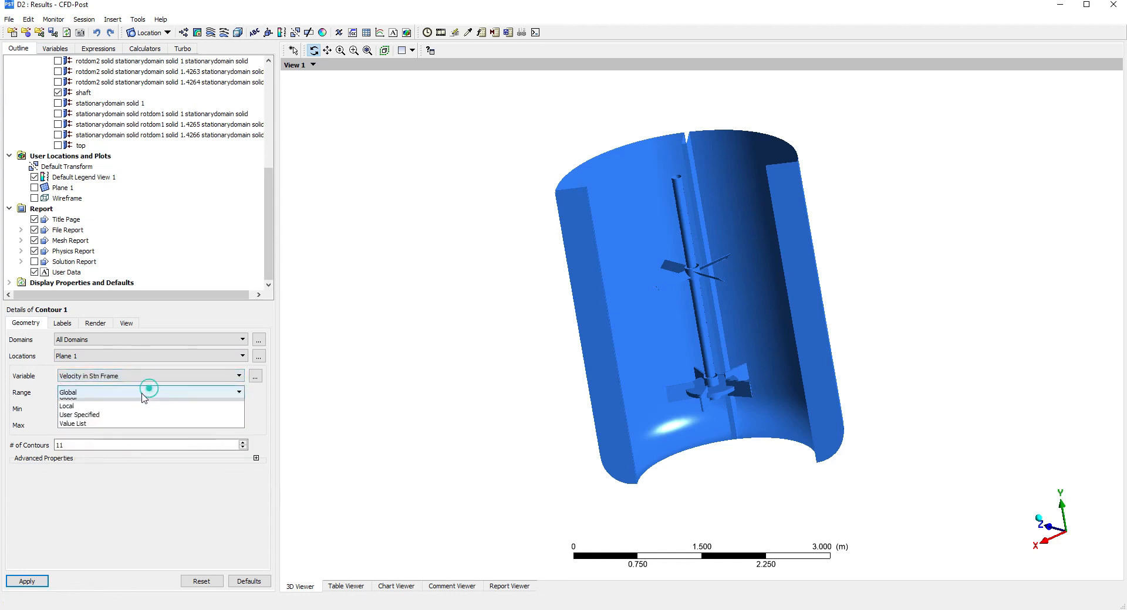
{"action": "left_click", "coordinate": [66, 406]}
{"action": "left_click", "coordinate": [40, 580]}
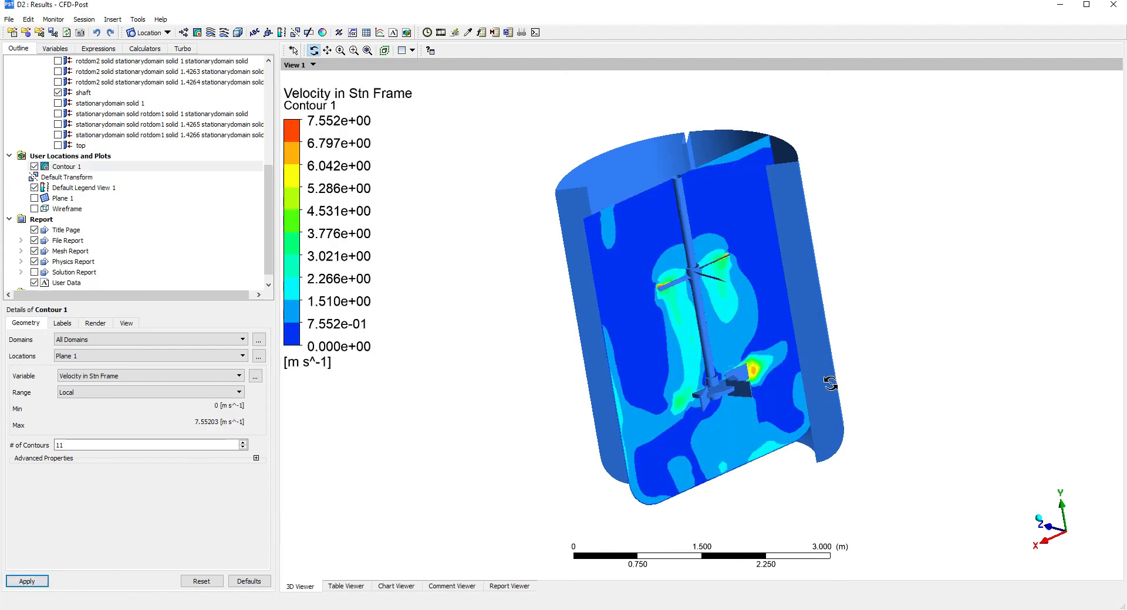
{"action": "left_click_drag", "start_coordinate": [796, 332], "coordinate": [651, 352]}
{"action": "scroll", "coordinate": [191, 249], "scroll_direction": "down", "scroll_amount": 1}
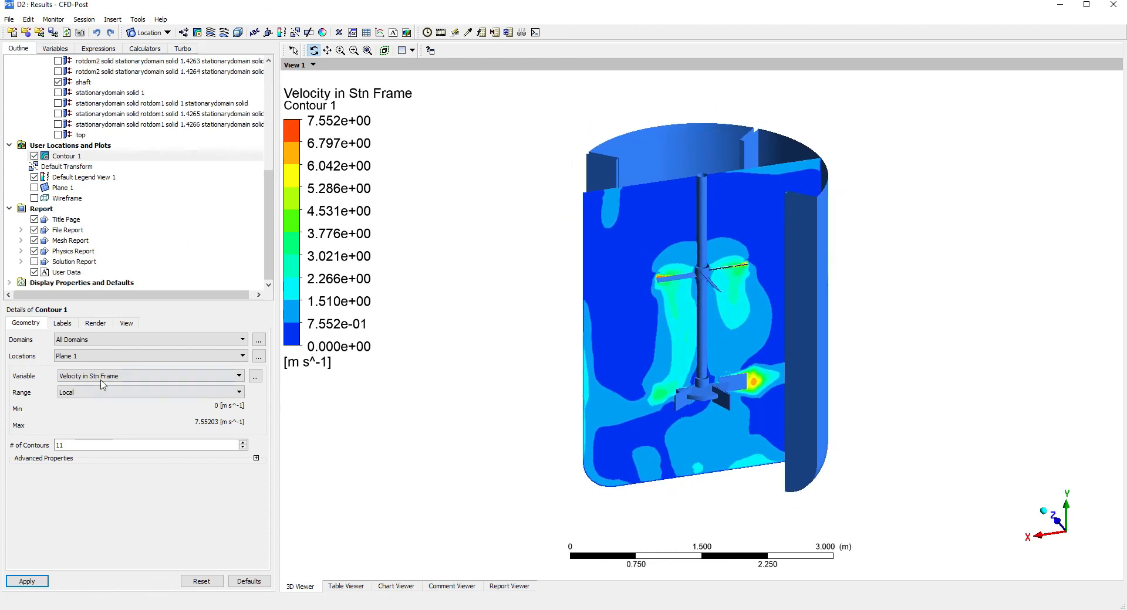
Give Contour 1 a user-specified range from 0.0 to 4.68787 m/s
{"action": "left_click", "coordinate": [103, 392]}
{"action": "left_click", "coordinate": [82, 421]}
{"action": "left_click", "coordinate": [112, 424]}
{"action": "type", "text": "4.68787"}
{"action": "left_click", "coordinate": [27, 581]}
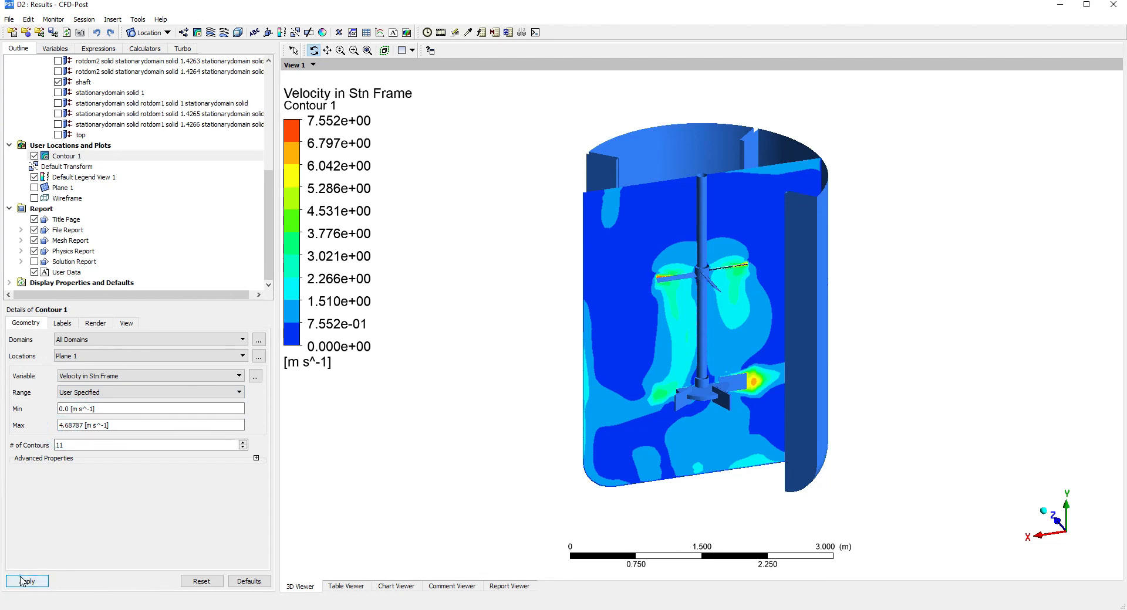
{"action": "left_click_drag", "start_coordinate": [704, 335], "coordinate": [418, 352]}
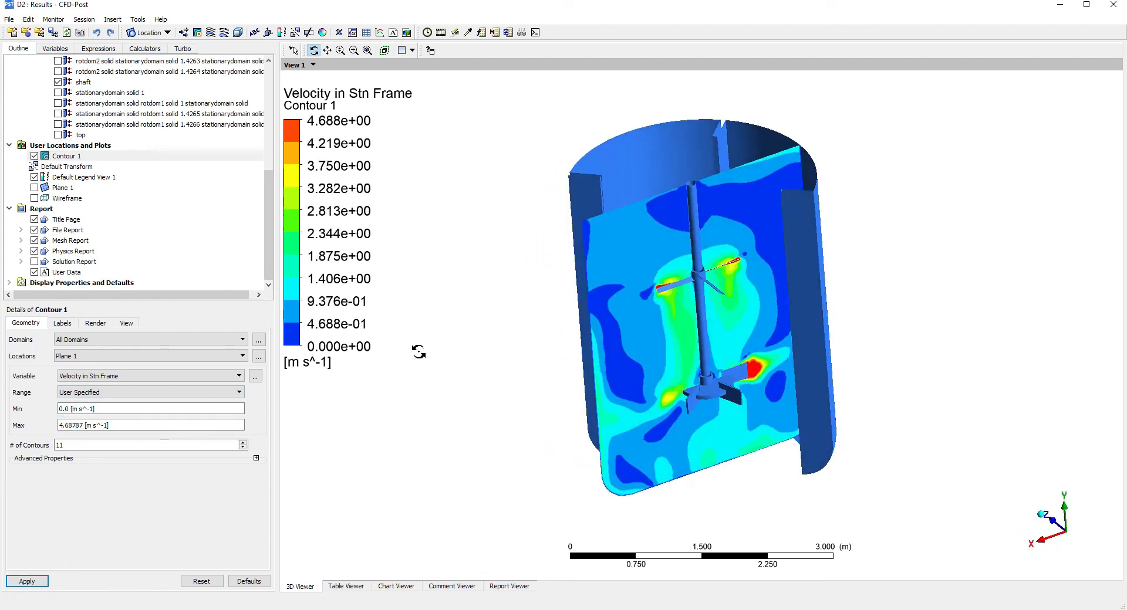
Hide Contour 1 and insert the vector plot Vector 1 of Velocity on Plane 1
{"action": "left_click", "coordinate": [34, 155]}
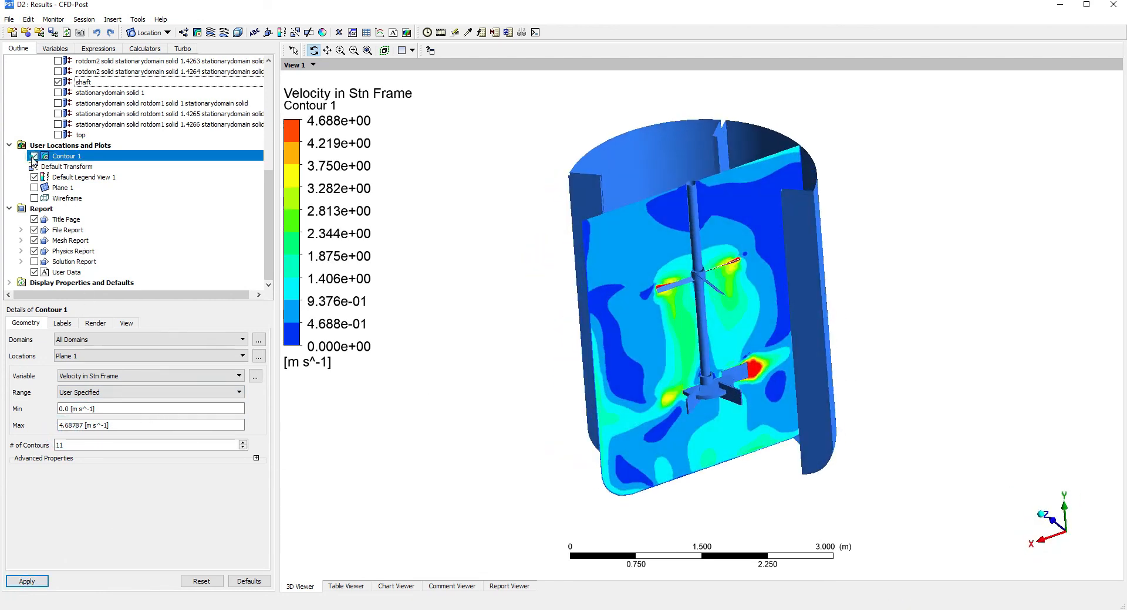
{"action": "left_click", "coordinate": [183, 32]}
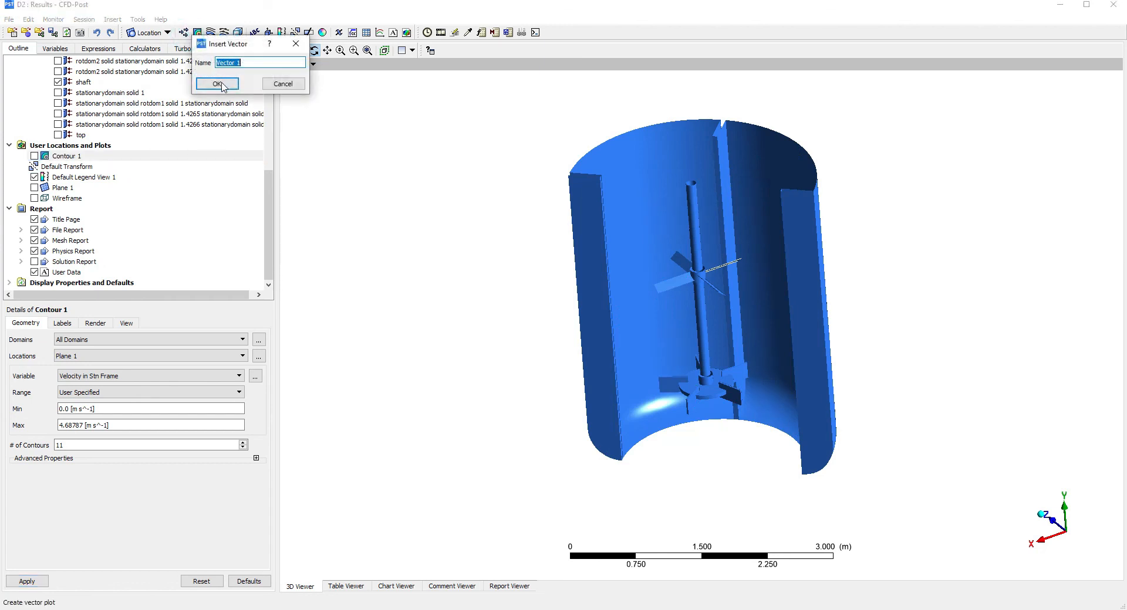
{"action": "left_click", "coordinate": [226, 83]}
{"action": "left_click", "coordinate": [85, 367]}
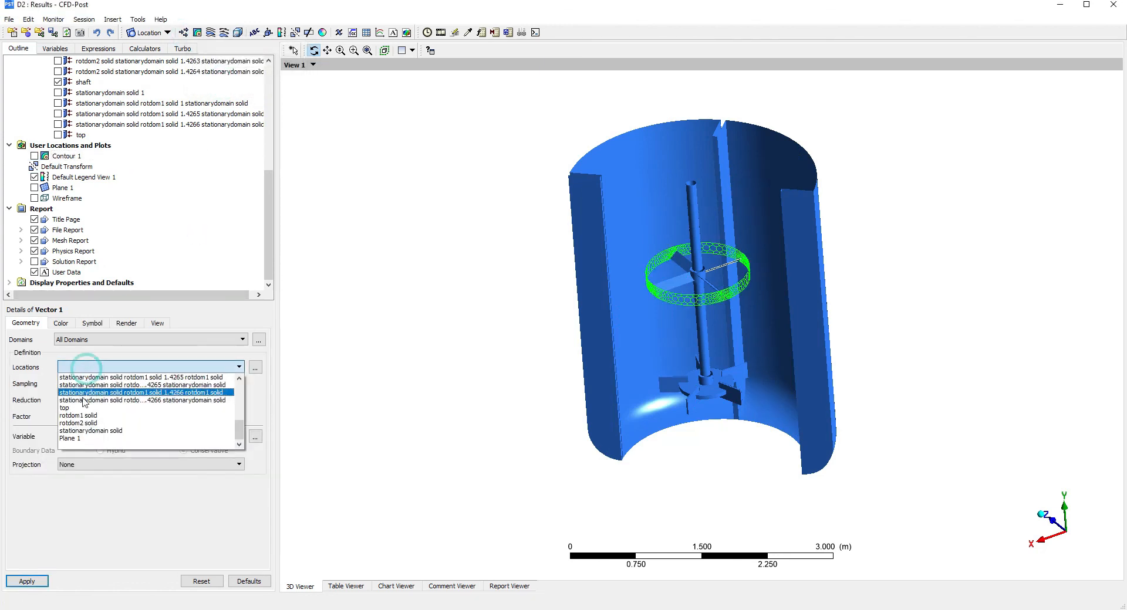
{"action": "left_click", "coordinate": [86, 439]}
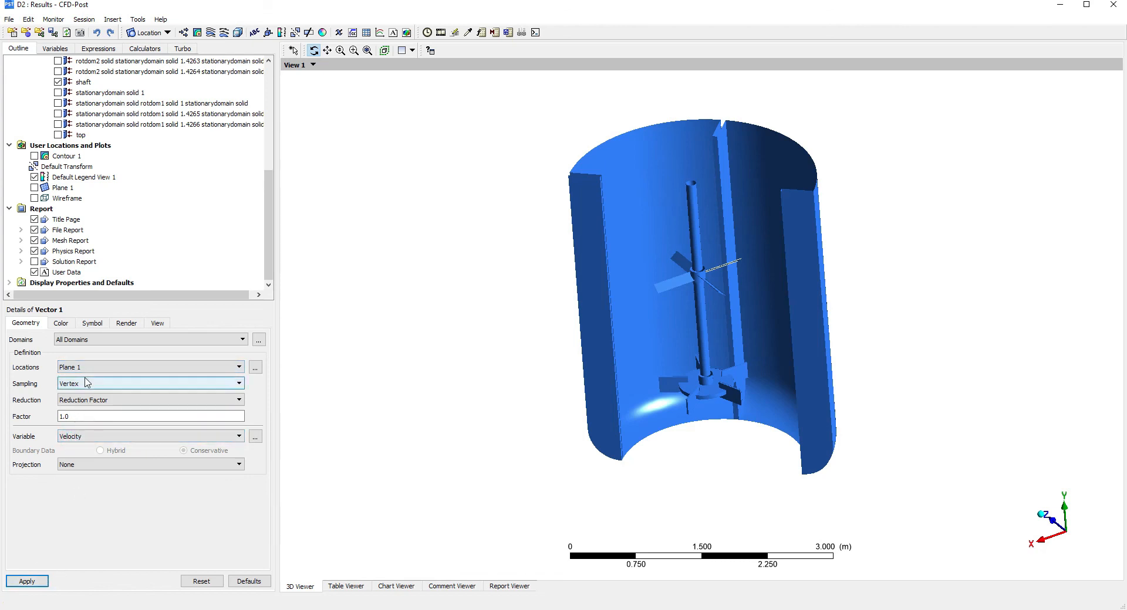
{"action": "left_click", "coordinate": [37, 583]}
{"action": "left_click_drag", "start_coordinate": [498, 471], "coordinate": [252, 433]}
Change the symbol of Vector 1 to Arrowhead
{"action": "left_click", "coordinate": [93, 324]}
{"action": "left_click", "coordinate": [60, 324]}
{"action": "left_click", "coordinate": [92, 323]}
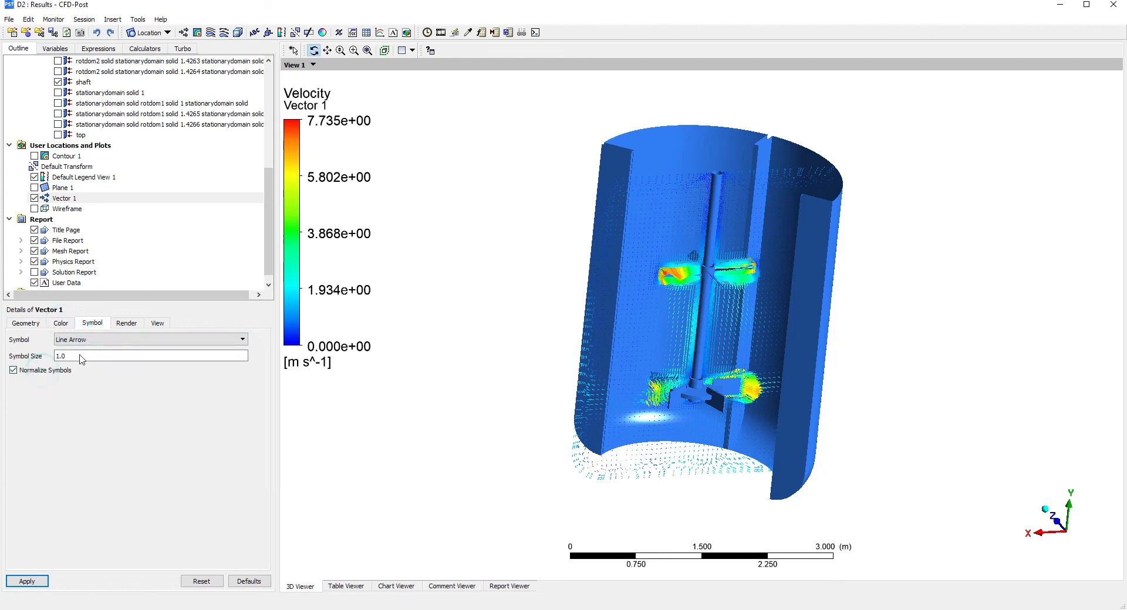
{"action": "left_click", "coordinate": [89, 341]}
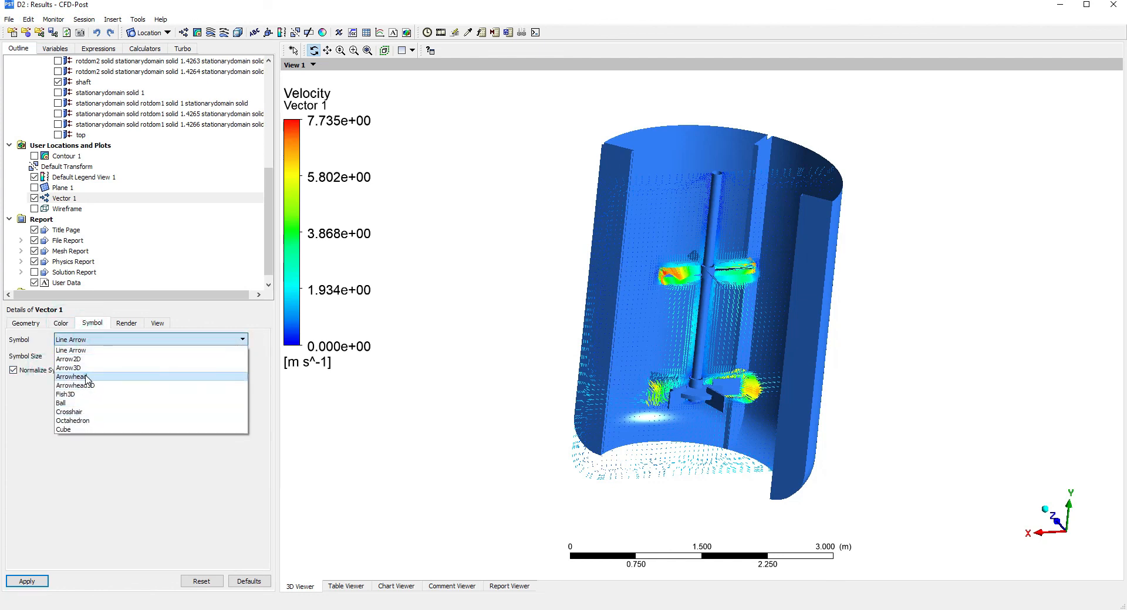
{"action": "left_click", "coordinate": [87, 378]}
{"action": "left_click", "coordinate": [27, 581]}
{"action": "mouse_move", "coordinate": [608, 461]}
{"action": "left_mouse_down"}
{"action": "mouse_move", "coordinate": [643, 512]}
{"action": "mouse_move", "coordinate": [627, 470]}
{"action": "left_mouse_up"}
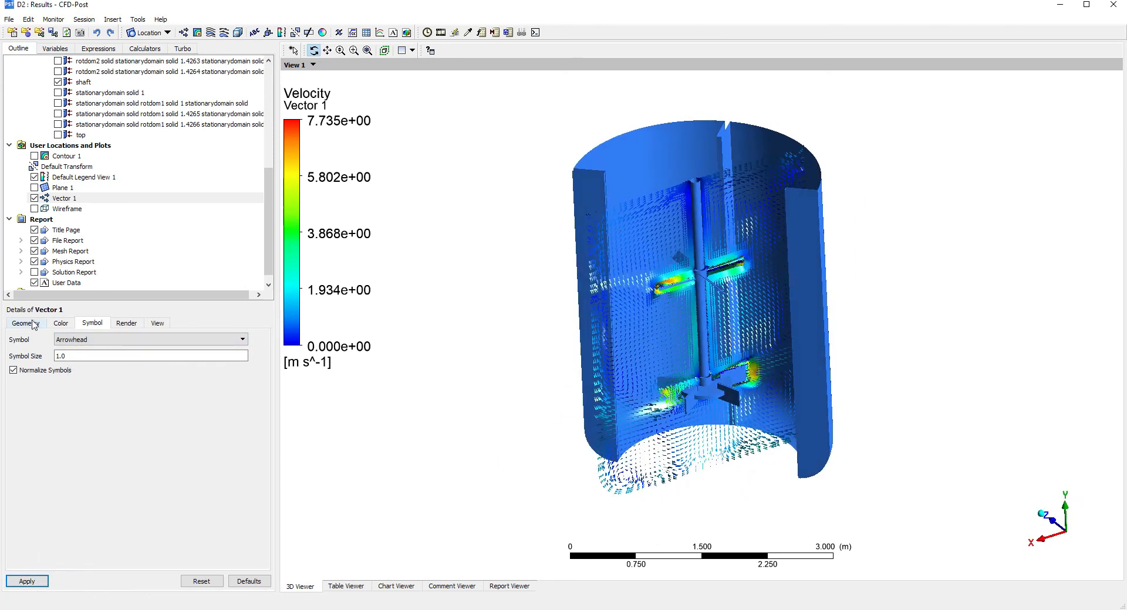
Switch the colouring of Vector 1 to Constant mode and apply a blue colour
{"action": "left_click", "coordinate": [27, 323]}
{"action": "left_click", "coordinate": [62, 324]}
{"action": "left_click", "coordinate": [75, 340]}
{"action": "left_click", "coordinate": [88, 361]}
{"action": "left_click", "coordinate": [92, 358]}
{"action": "left_click", "coordinate": [92, 358]}
{"action": "left_click", "coordinate": [93, 360]}
{"action": "left_click", "coordinate": [30, 581]}
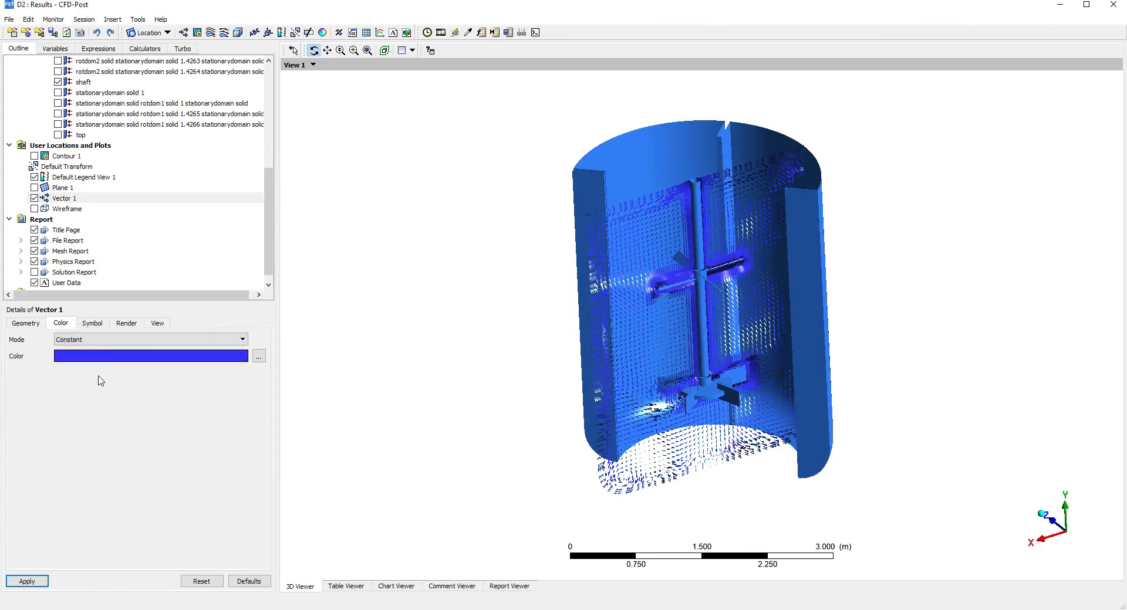
Change the constant colour of Vector 1 to black
{"action": "left_click", "coordinate": [93, 357]}
{"action": "left_click", "coordinate": [90, 356]}
{"action": "left_click", "coordinate": [90, 357]}
{"action": "left_click", "coordinate": [91, 357]}
{"action": "left_click", "coordinate": [29, 578]}
{"action": "mouse_move", "coordinate": [721, 529]}
{"action": "left_mouse_down"}
{"action": "mouse_move", "coordinate": [736, 522]}
{"action": "mouse_move", "coordinate": [714, 536]}
{"action": "left_mouse_up"}
{"action": "right_click_drag", "start_coordinate": [603, 314], "coordinate": [837, 494]}
{"action": "left_click_drag", "start_coordinate": [731, 366], "coordinate": [769, 344]}
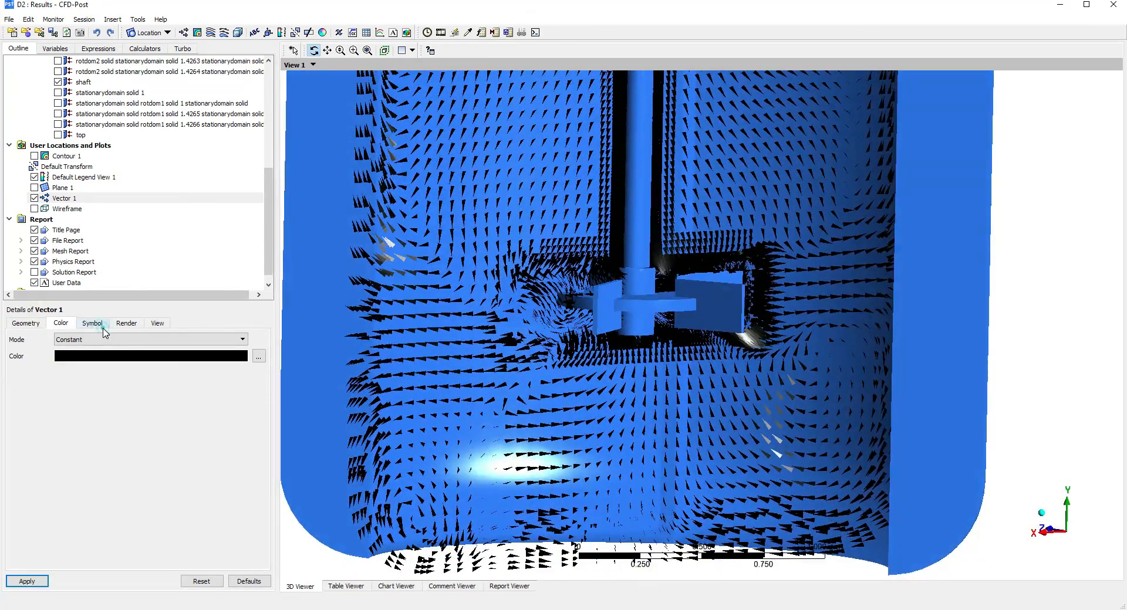
Change the symbol of Vector 1 to Arrowhead3D
{"action": "left_click", "coordinate": [104, 332]}
{"action": "left_click", "coordinate": [135, 339]}
{"action": "left_click", "coordinate": [101, 385]}
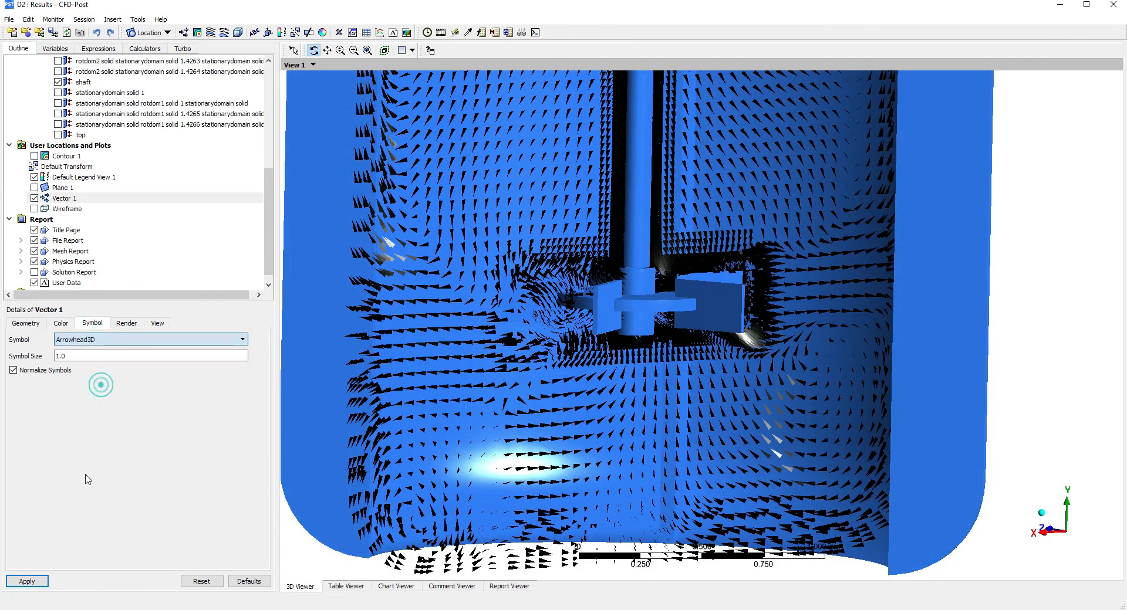
{"action": "left_click", "coordinate": [29, 581]}
{"action": "left_click_drag", "start_coordinate": [791, 417], "coordinate": [591, 435]}
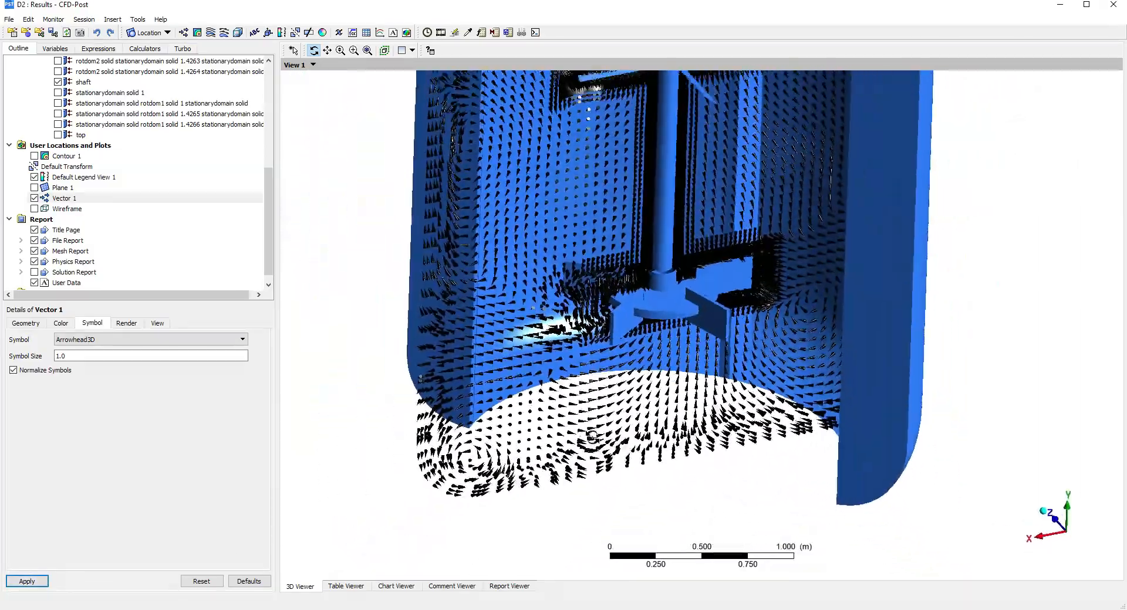
Examine the velocity vectors around both impellers and along the tank walls from several angles
{"action": "scroll", "coordinate": [592, 438], "scroll_direction": "down", "scroll_amount": 5}
{"action": "mouse_move", "coordinate": [717, 356]}
{"action": "left_mouse_down"}
{"action": "mouse_move", "coordinate": [763, 320]}
{"action": "mouse_move", "coordinate": [730, 357]}
{"action": "left_mouse_up"}
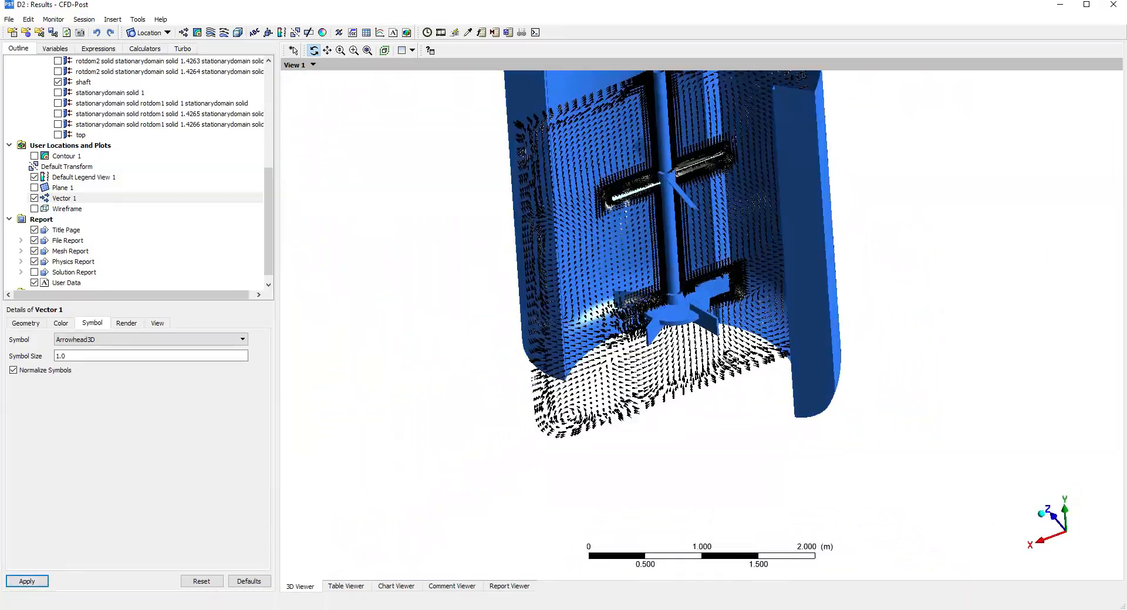
{"action": "scroll", "coordinate": [61, 137], "scroll_direction": "up", "scroll_amount": 5}
{"action": "scroll", "coordinate": [73, 189], "scroll_direction": "up", "scroll_amount": 1}
{"action": "left_click_drag", "start_coordinate": [651, 421], "coordinate": [604, 466]}
{"action": "scroll", "coordinate": [602, 468], "scroll_direction": "up", "scroll_amount": 2}
{"action": "scroll", "coordinate": [602, 468], "scroll_direction": "down", "scroll_amount": 3}
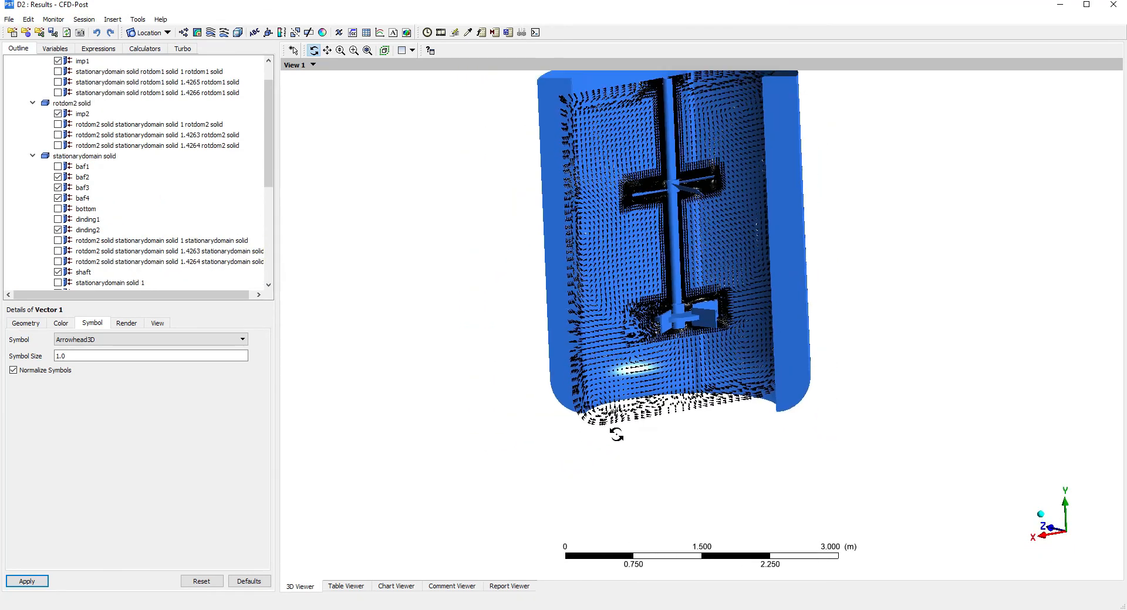
{"action": "scroll", "coordinate": [673, 317], "scroll_direction": "up", "scroll_amount": 5}
{"action": "scroll", "coordinate": [674, 317], "scroll_direction": "down", "scroll_amount": 2}
{"action": "left_click_drag", "start_coordinate": [688, 334], "coordinate": [578, 420]}
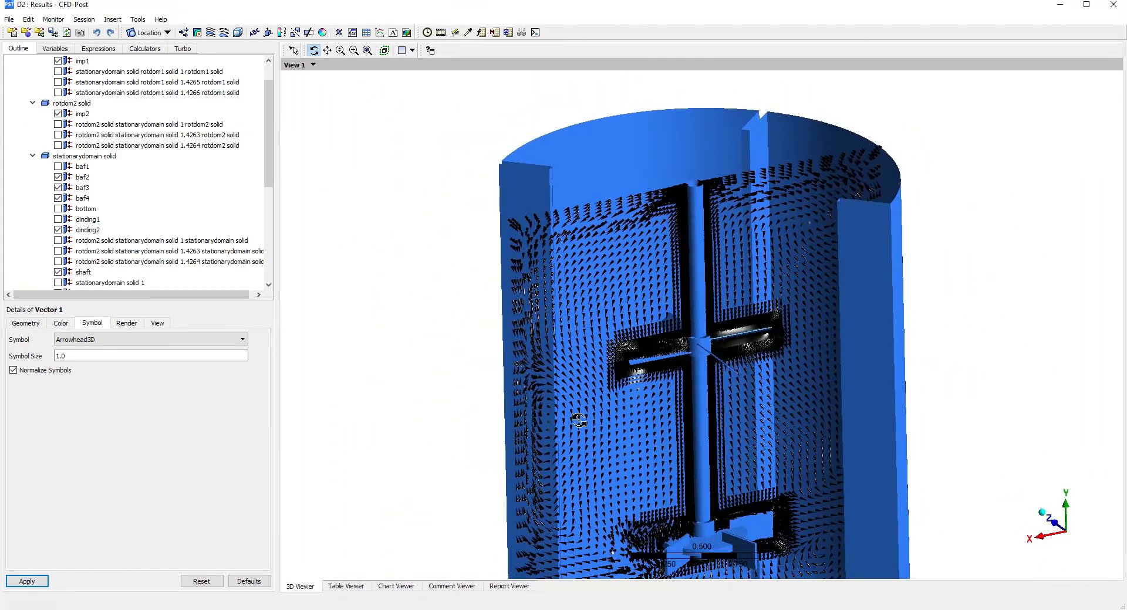
Set the projection of Vector 1 to Tangential so the arrows lie in the plane
{"action": "left_click", "coordinate": [23, 323]}
{"action": "left_click", "coordinate": [72, 433]}
{"action": "left_click", "coordinate": [88, 457]}
{"action": "left_click", "coordinate": [90, 464]}
{"action": "left_click", "coordinate": [82, 497]}
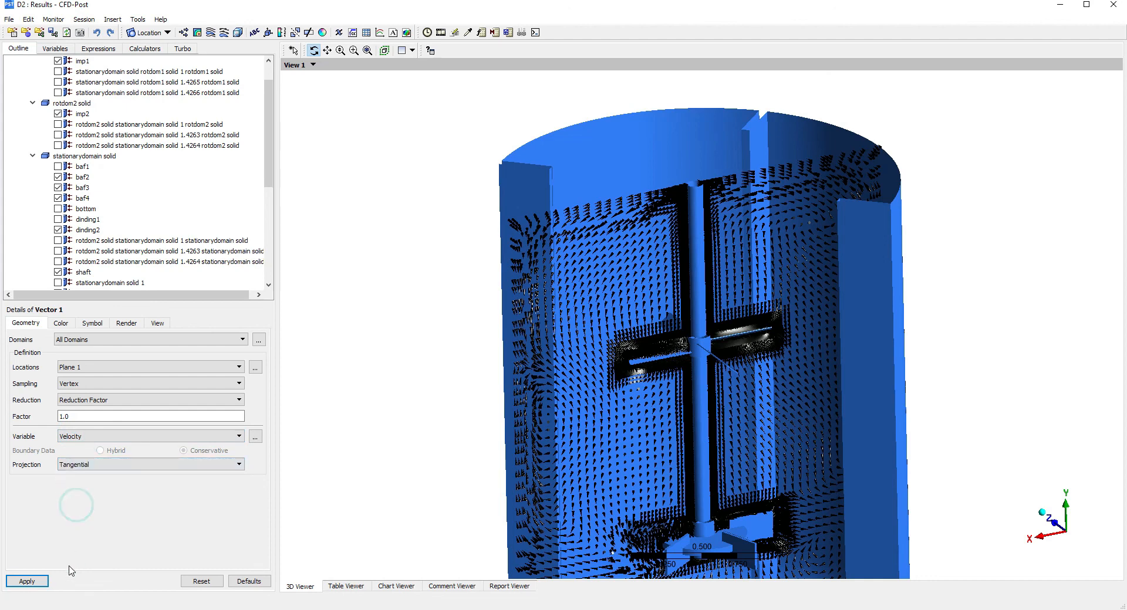
{"action": "scroll", "coordinate": [728, 437], "scroll_direction": "down", "scroll_amount": 4}
{"action": "left_click_drag", "start_coordinate": [738, 467], "coordinate": [731, 436]}
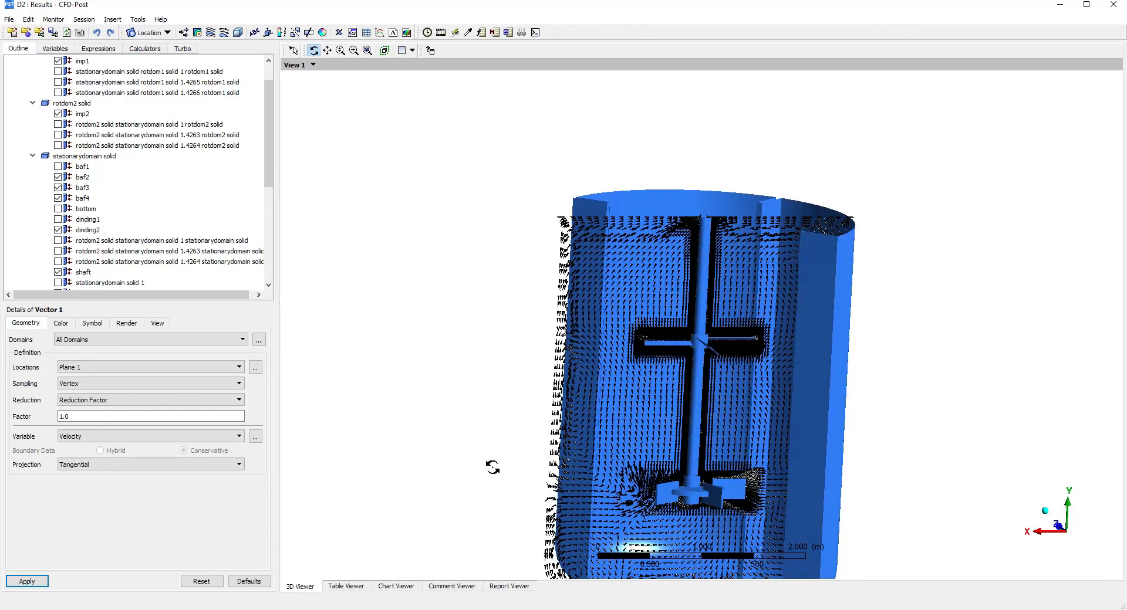
{"action": "scroll", "coordinate": [802, 263], "scroll_direction": "down", "scroll_amount": 3}
{"action": "left_click_drag", "start_coordinate": [803, 262], "coordinate": [820, 299]}
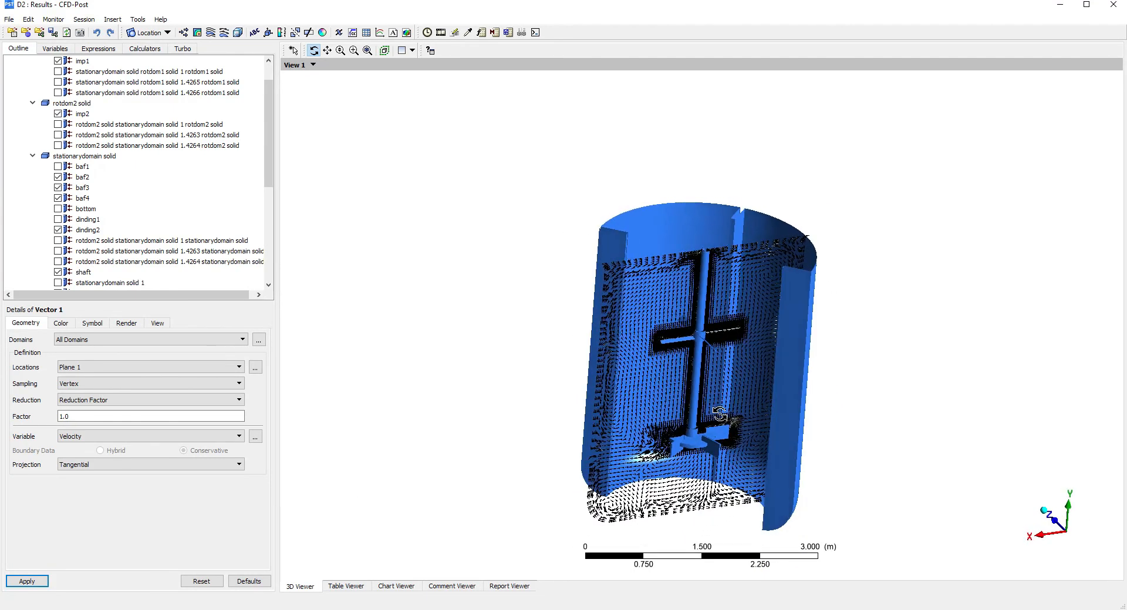
Switch to Snipping Tool and capture a new snip of the tank with its vector plot
{"action": "left_click", "coordinate": [247, 609]}
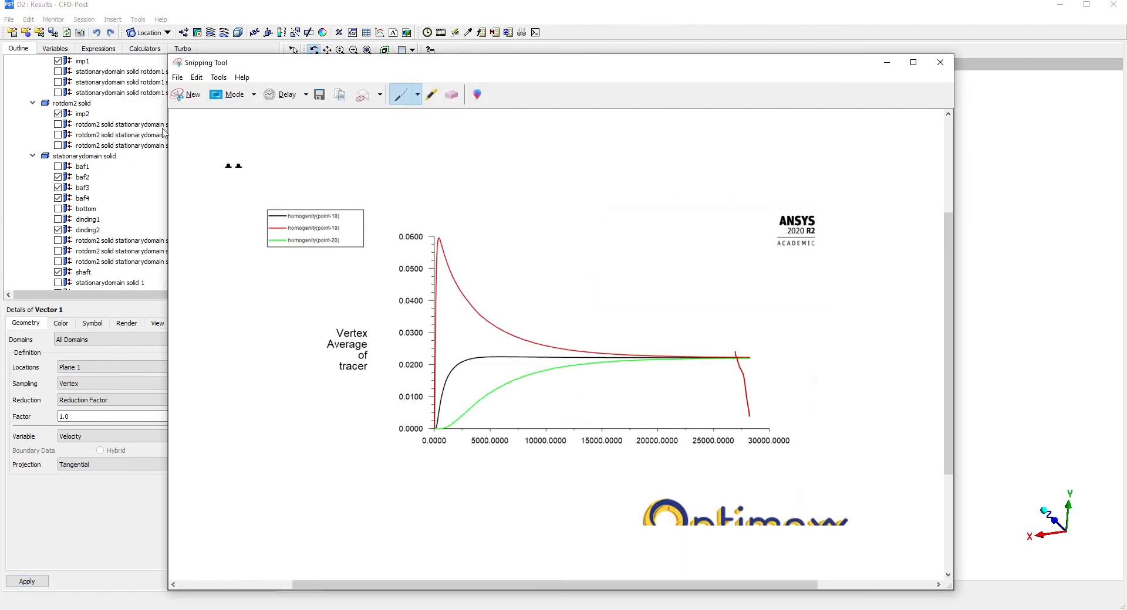
{"action": "left_click", "coordinate": [179, 97]}
{"action": "left_click_drag", "start_coordinate": [548, 183], "coordinate": [857, 586]}
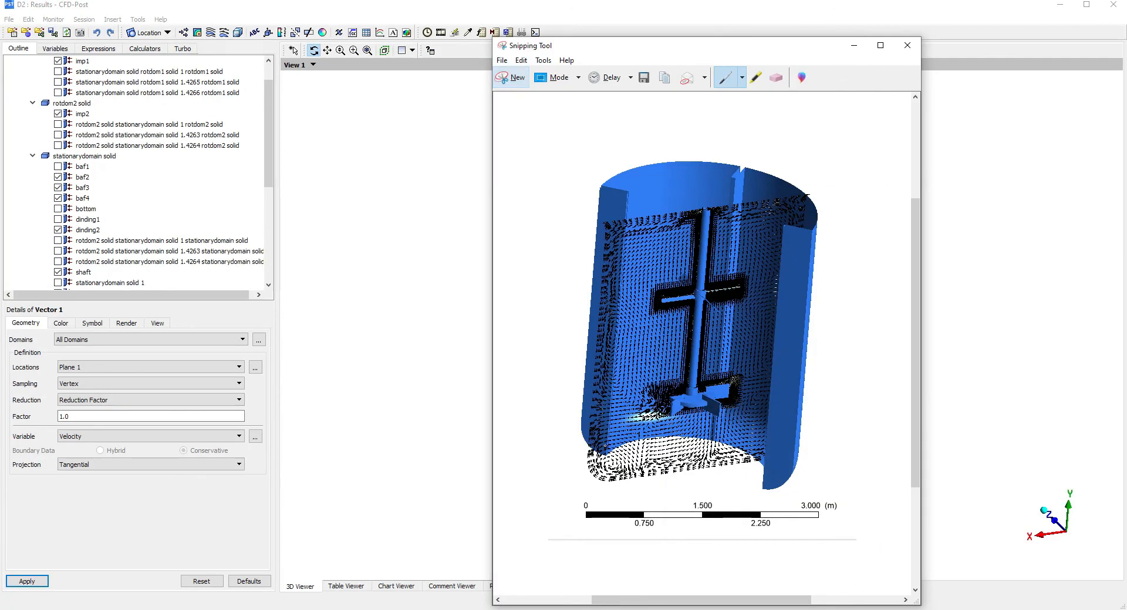
{"action": "scroll", "coordinate": [638, 298], "scroll_direction": "down", "scroll_amount": 1}
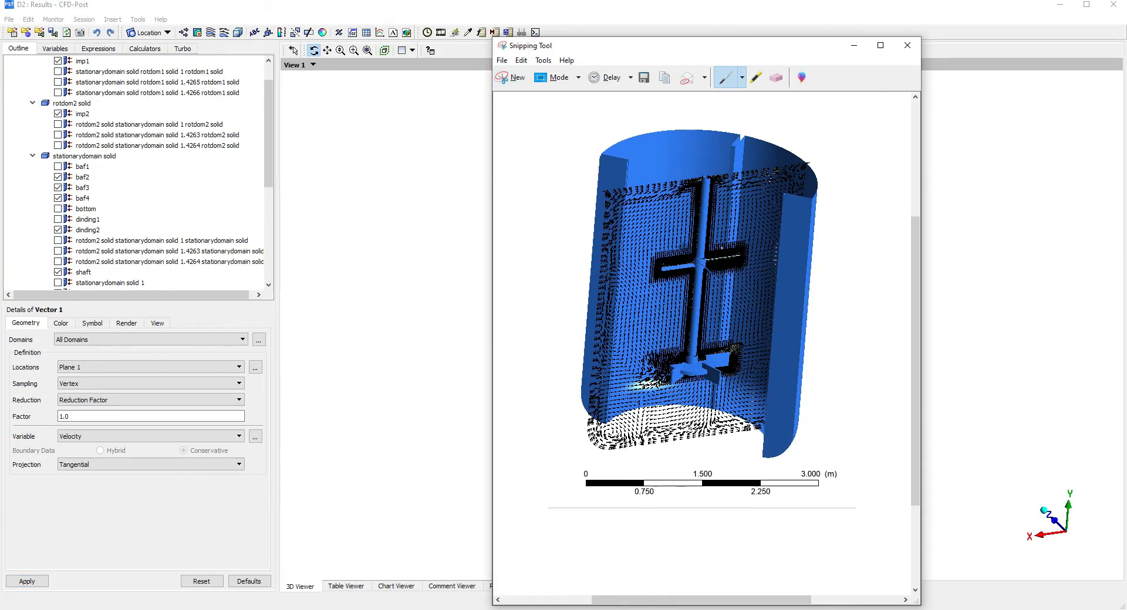
Sketch red circulation loops over the flow around the upper and lower impellers on the snip, and minimize Snipping Tool
{"action": "left_click_drag", "start_coordinate": [728, 316], "coordinate": [724, 232]}
{"action": "left_click_drag", "start_coordinate": [668, 298], "coordinate": [665, 304]}
{"action": "left_click_drag", "start_coordinate": [661, 370], "coordinate": [609, 372]}
{"action": "left_click_drag", "start_coordinate": [651, 376], "coordinate": [611, 387]}
{"action": "left_click_drag", "start_coordinate": [741, 351], "coordinate": [773, 295]}
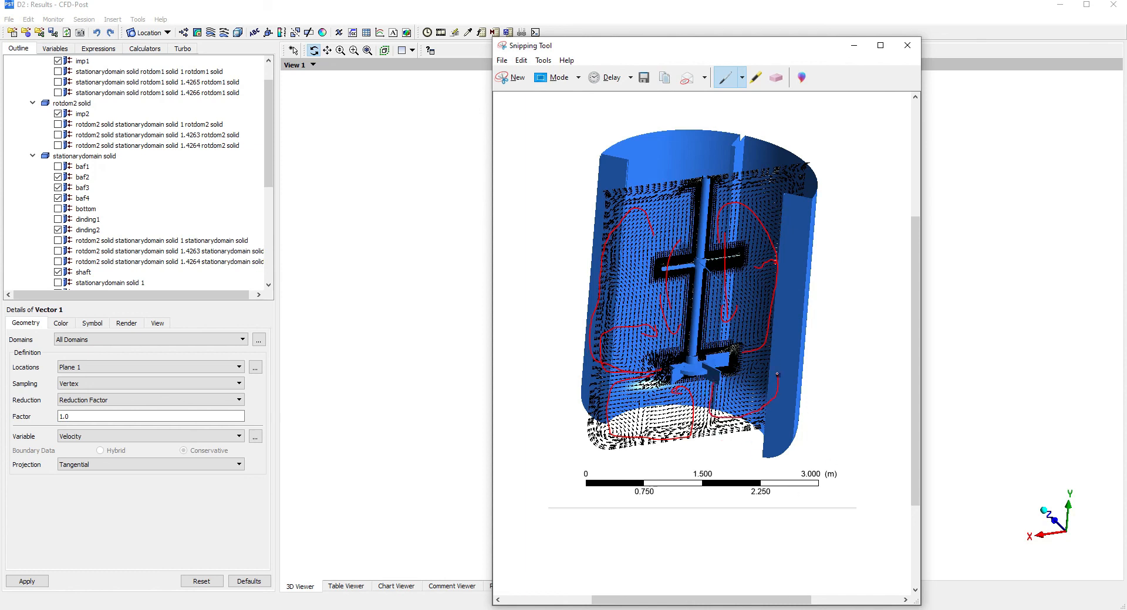
{"action": "left_click_drag", "start_coordinate": [743, 345], "coordinate": [772, 352]}
{"action": "left_click", "coordinate": [854, 45]}
Hide Vector 1 and show the Contour 1 velocity plot inside the tank
{"action": "mouse_move", "coordinate": [599, 329]}
{"action": "left_mouse_down"}
{"action": "mouse_move", "coordinate": [699, 355]}
{"action": "mouse_move", "coordinate": [607, 334]}
{"action": "left_mouse_up"}
{"action": "scroll", "coordinate": [113, 233], "scroll_direction": "down", "scroll_amount": 6}
{"action": "left_click", "coordinate": [34, 199]}
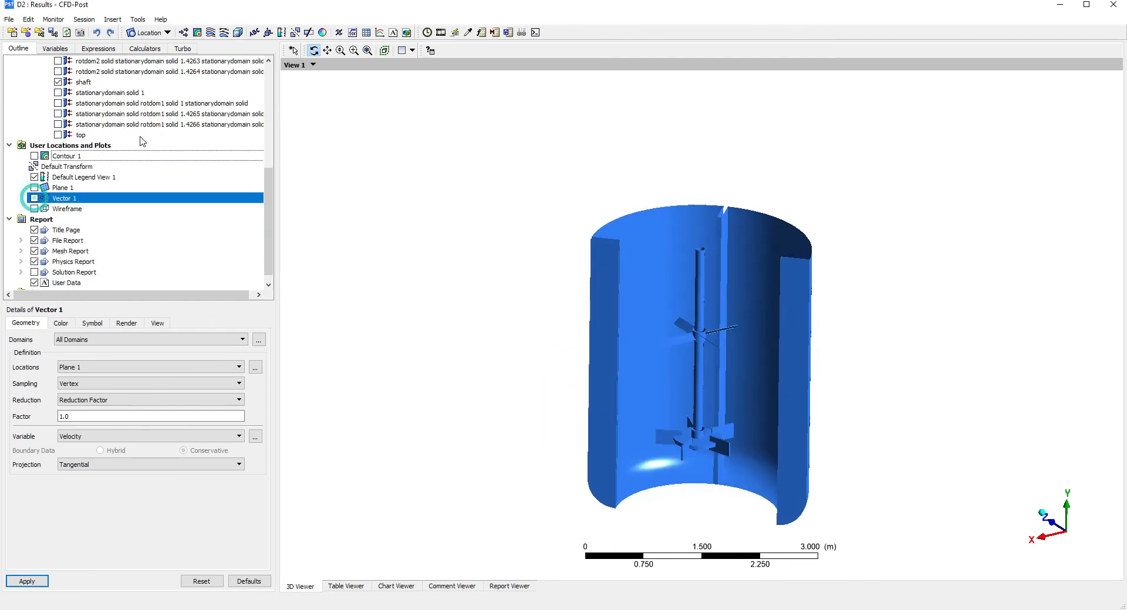
{"action": "left_click", "coordinate": [167, 33]}
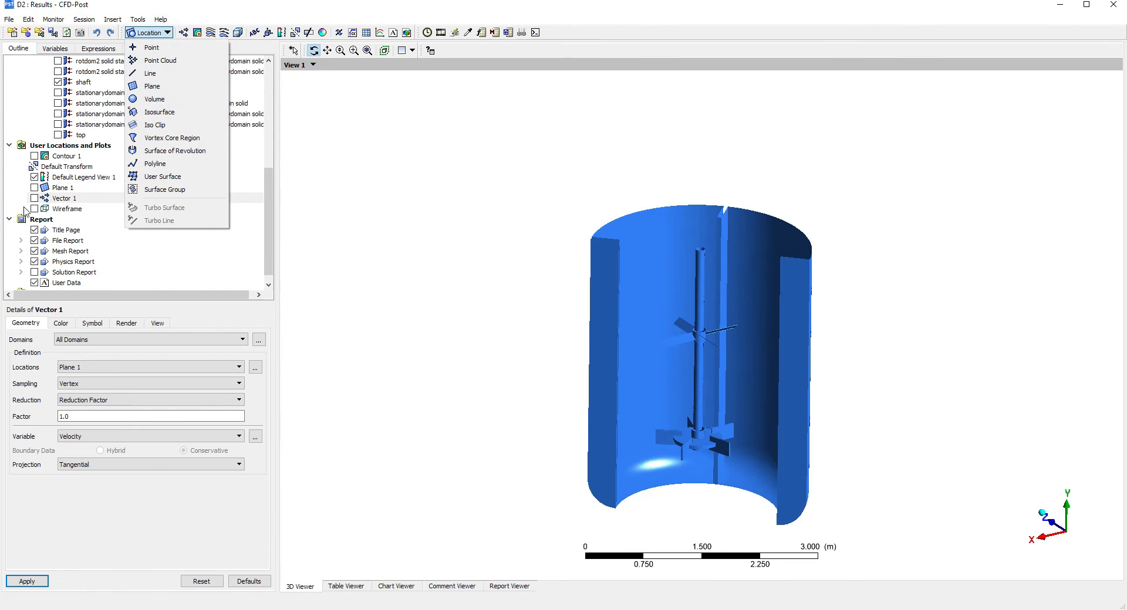
{"action": "left_click", "coordinate": [35, 167]}
{"action": "left_click", "coordinate": [35, 156]}
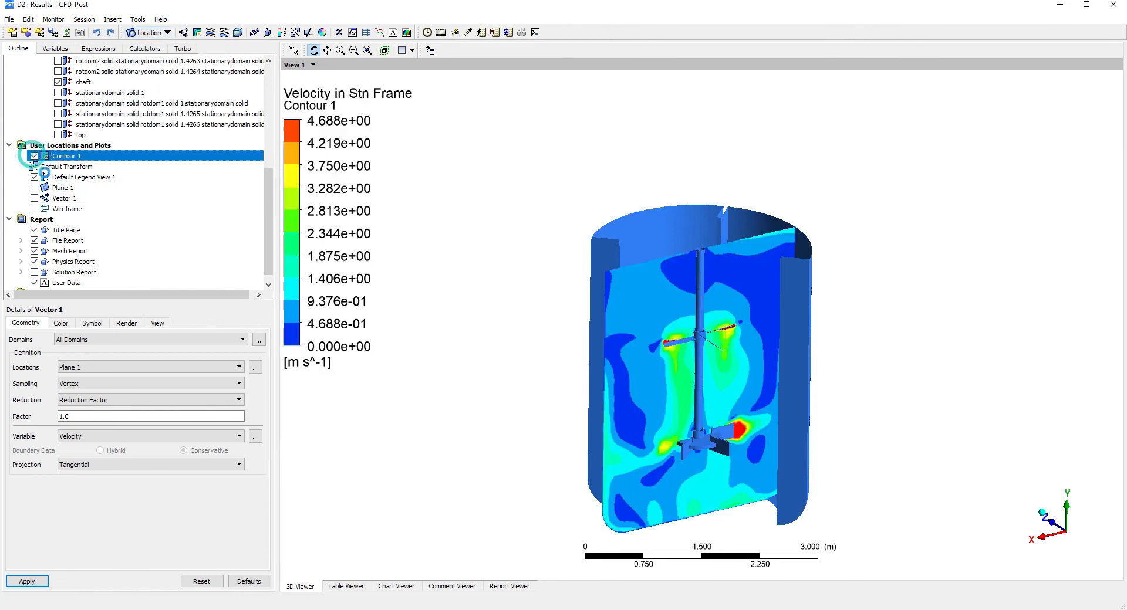
Redefine Plane 1 with the ZX Plane method so the contour slices the tank horizontally
{"action": "left_click", "coordinate": [58, 188]}
{"action": "left_click", "coordinate": [80, 371]}
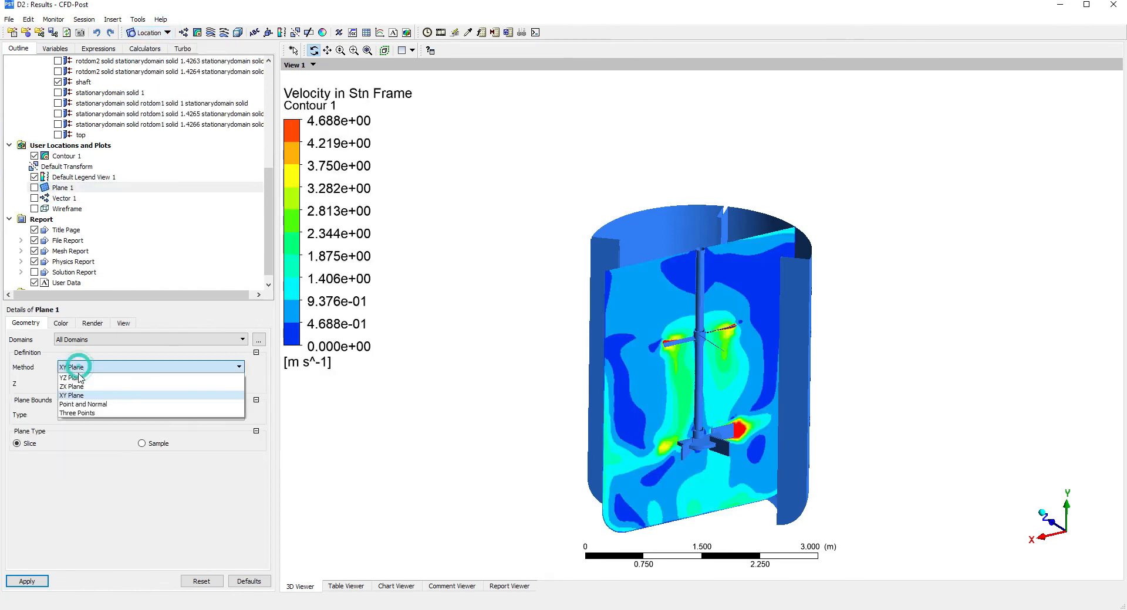
{"action": "left_click", "coordinate": [73, 387]}
{"action": "left_click", "coordinate": [28, 581]}
{"action": "left_click_drag", "start_coordinate": [539, 485], "coordinate": [589, 362]}
Set the Y position of Plane 1 to 0.552381 m and update the slice
{"action": "left_click", "coordinate": [73, 199]}
{"action": "left_click", "coordinate": [63, 187]}
{"action": "left_click", "coordinate": [98, 388]}
{"action": "left_click_drag", "start_coordinate": [97, 396], "coordinate": [118, 389]}
{"action": "left_click", "coordinate": [26, 582]}
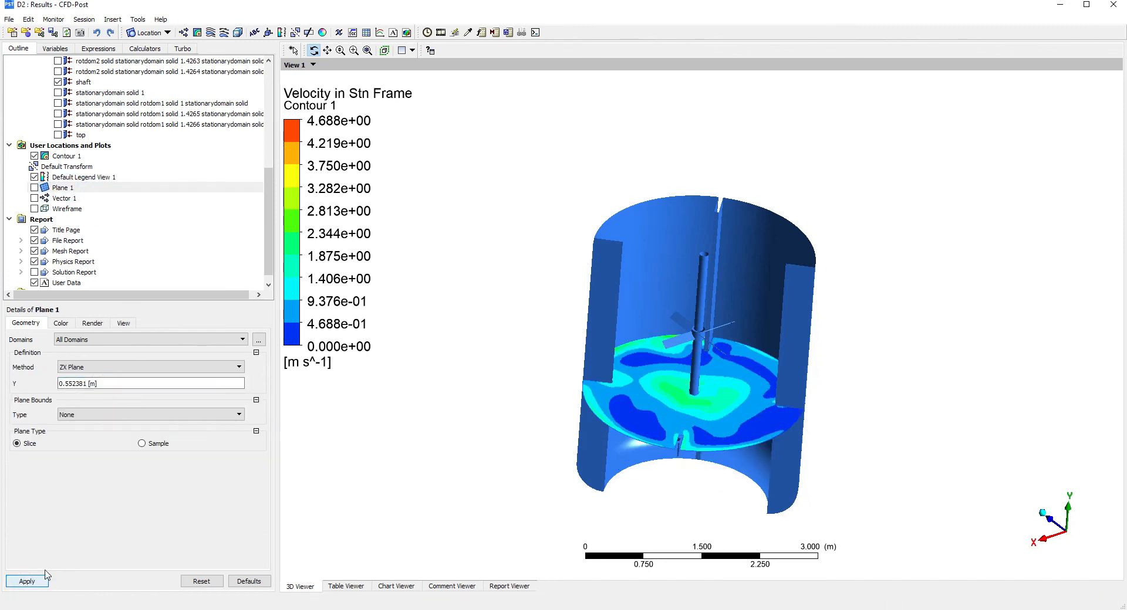
Raise Plane 1 to Y = 1.31219 m and on to Y = 1.70145 m, applying each position
{"action": "left_click", "coordinate": [109, 385]}
{"action": "left_click_drag", "start_coordinate": [126, 388], "coordinate": [155, 390]}
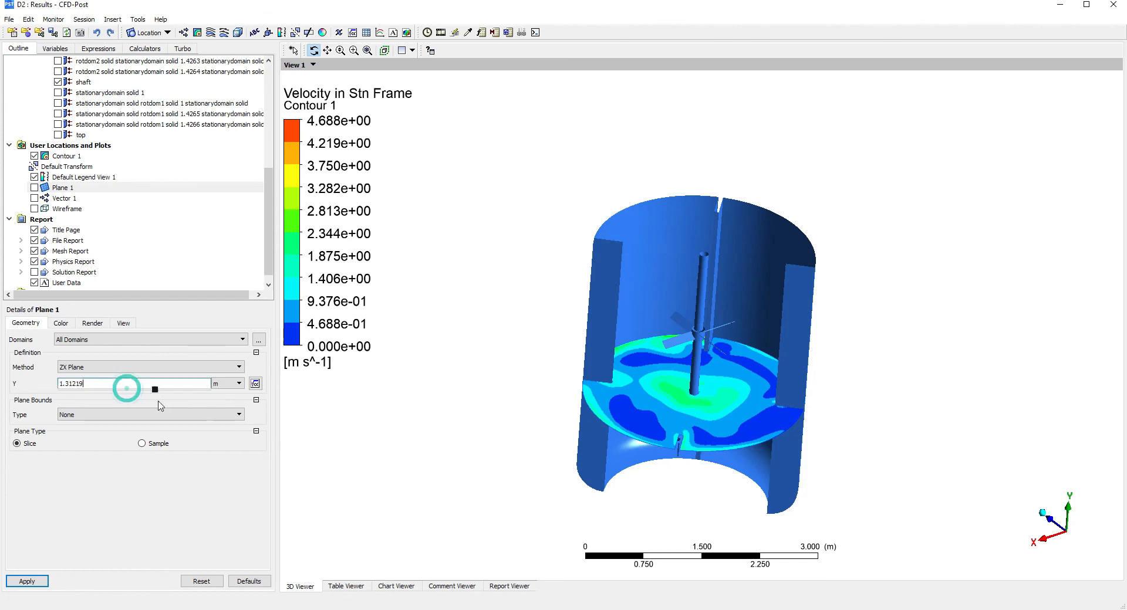
{"action": "left_click", "coordinate": [39, 588]}
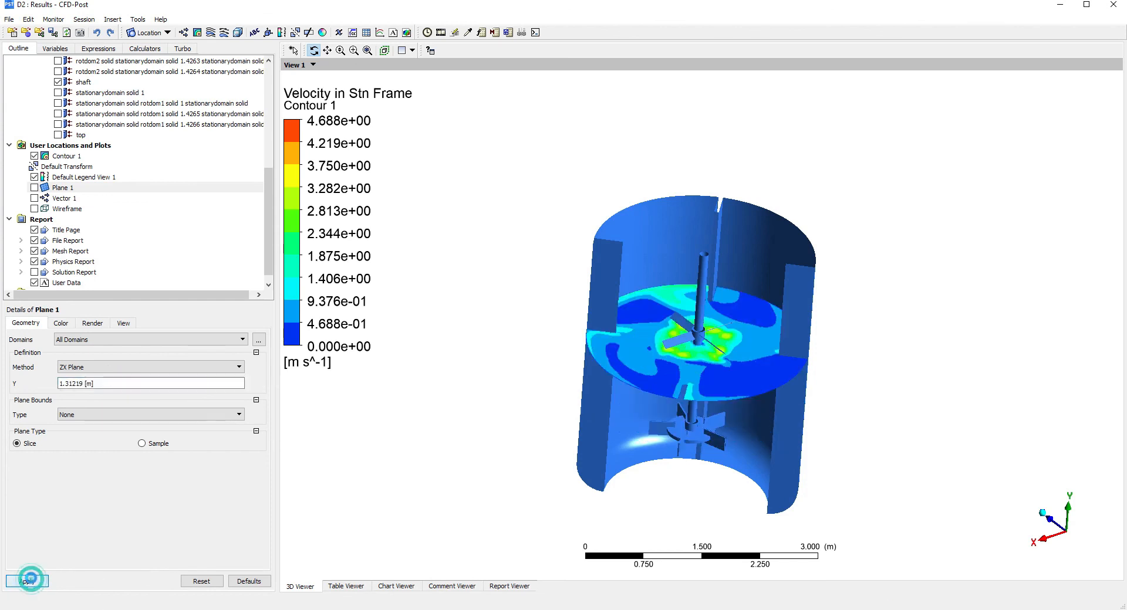
{"action": "left_click", "coordinate": [139, 386]}
{"action": "left_click_drag", "start_coordinate": [156, 389], "coordinate": [170, 390]}
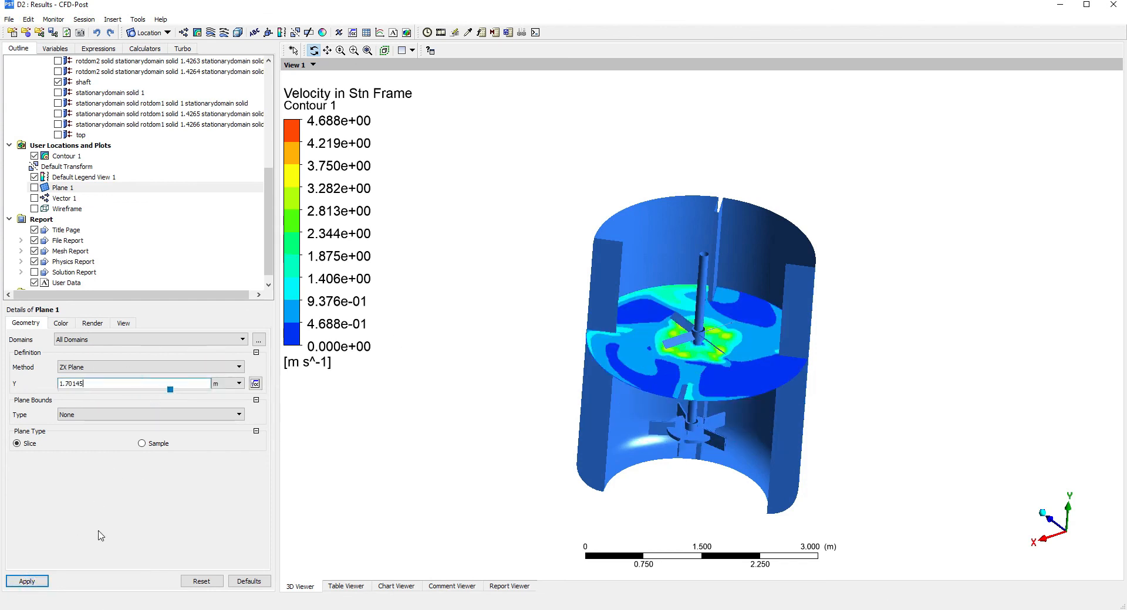
{"action": "left_click", "coordinate": [37, 589]}
{"action": "left_click_drag", "start_coordinate": [731, 429], "coordinate": [722, 402]}
Set the Y position of Plane 1 to 1.15124 m, just below the upper impeller
{"action": "left_click", "coordinate": [160, 384]}
{"action": "left_click_drag", "start_coordinate": [169, 389], "coordinate": [149, 389]}
{"action": "left_click", "coordinate": [27, 581]}
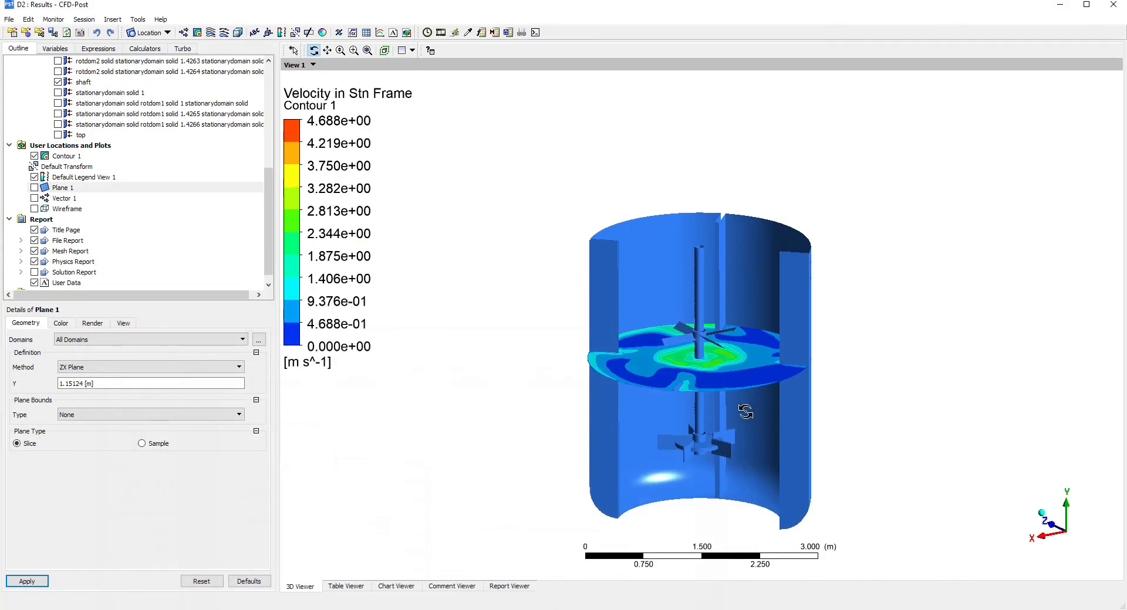
{"action": "left_click_drag", "start_coordinate": [746, 412], "coordinate": [743, 435]}
Create a vortex core region over all domains using the Vorticity method at level 0.01
{"action": "left_click", "coordinate": [167, 32]}
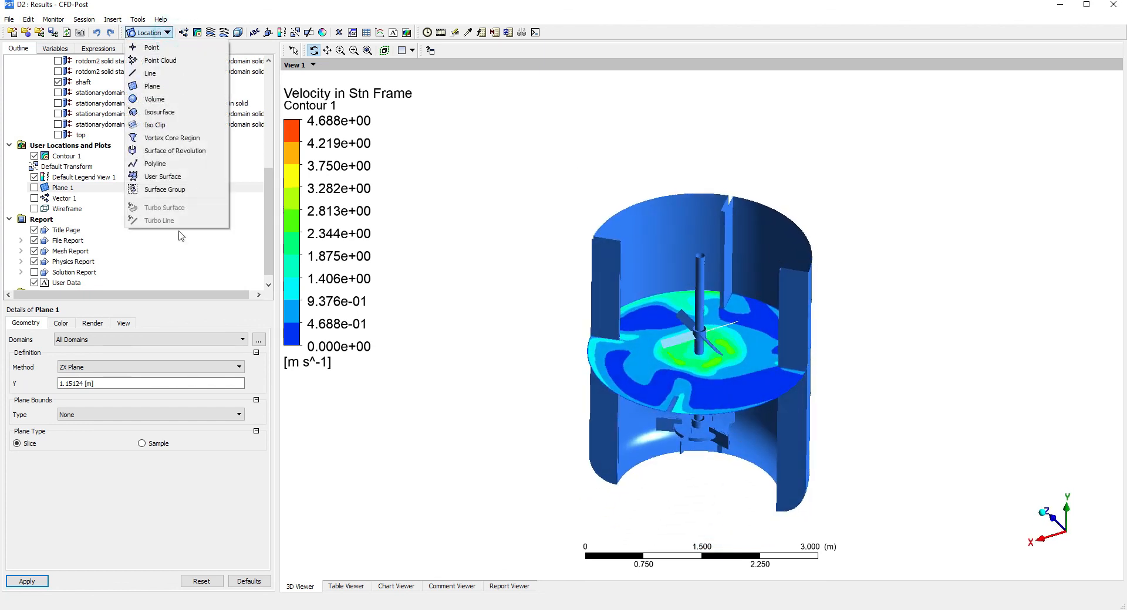
{"action": "left_click", "coordinate": [216, 140]}
{"action": "key", "text": "Return"}
{"action": "left_click", "coordinate": [92, 369]}
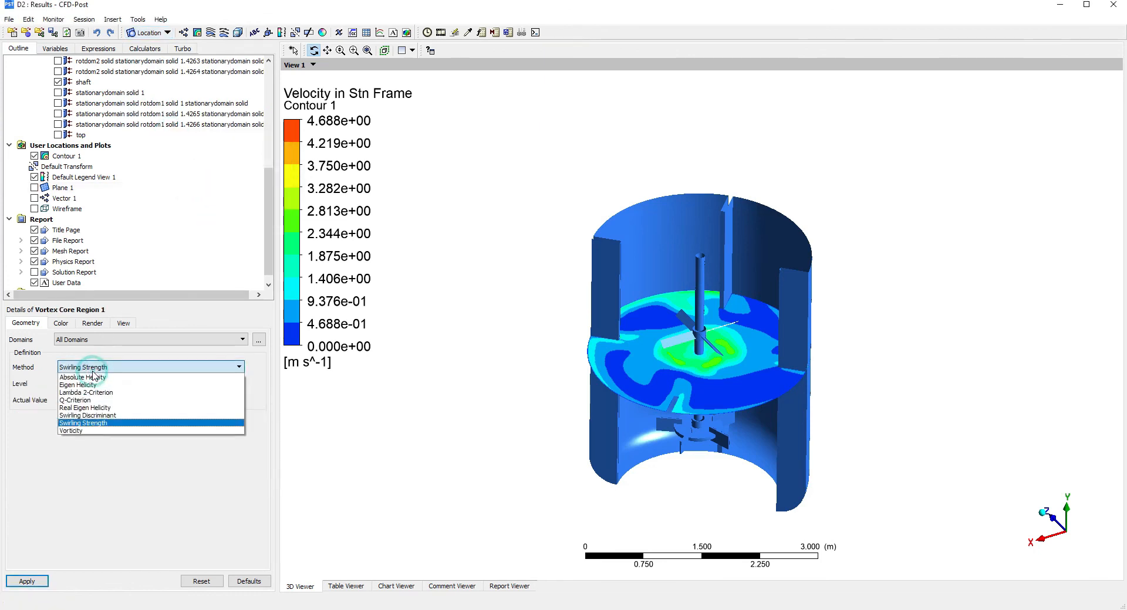
{"action": "left_click", "coordinate": [85, 431]}
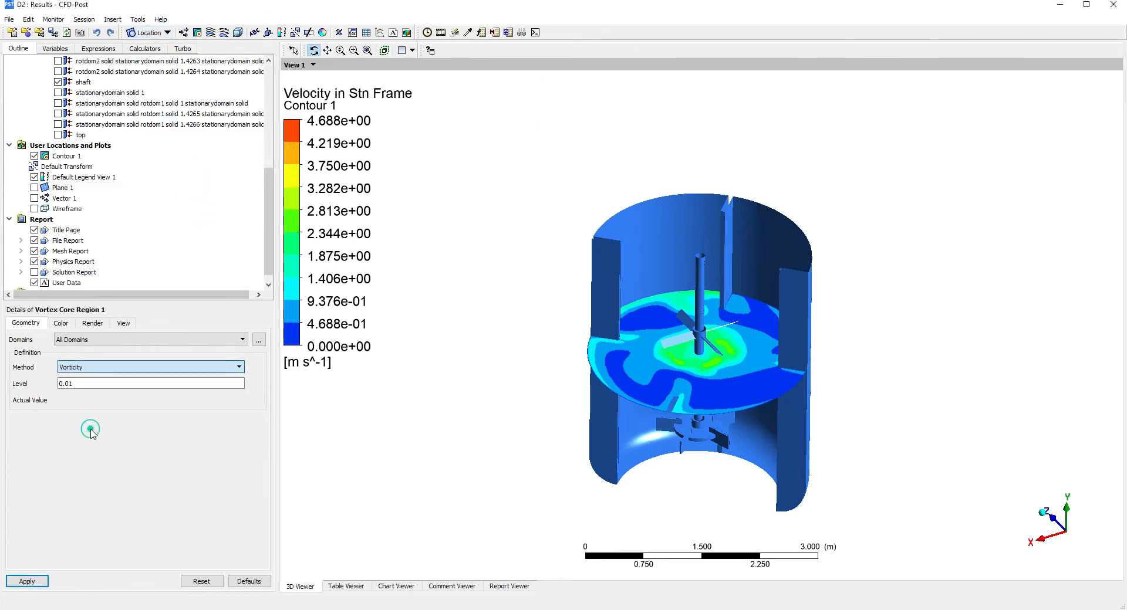
{"action": "left_click", "coordinate": [32, 581]}
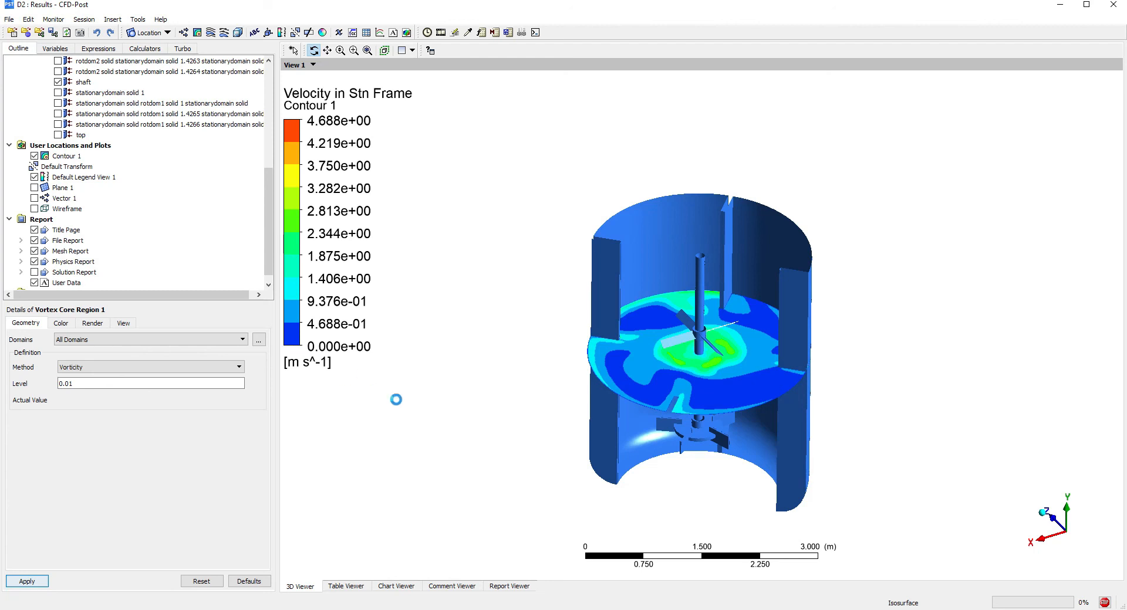
Hide Contour 1 and examine the vortex cores around both impellers up close
{"action": "left_click_drag", "start_coordinate": [424, 552], "coordinate": [696, 435]}
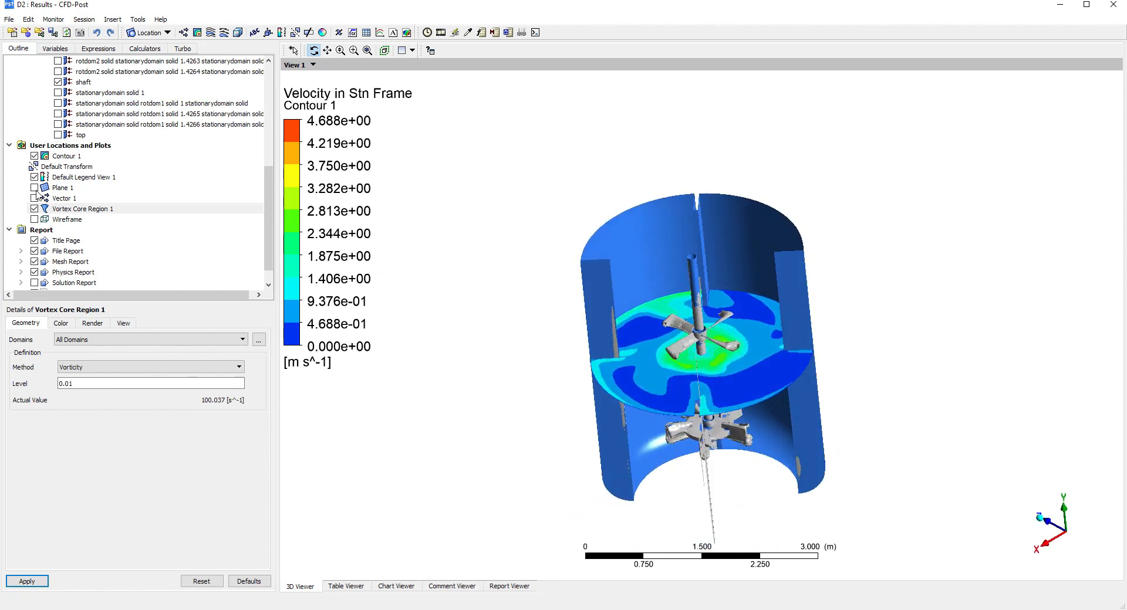
{"action": "left_click", "coordinate": [33, 158]}
{"action": "mouse_move", "coordinate": [635, 353]}
{"action": "left_mouse_down"}
{"action": "mouse_move", "coordinate": [669, 399]}
{"action": "mouse_move", "coordinate": [635, 354]}
{"action": "left_mouse_up"}
{"action": "right_click_drag", "start_coordinate": [635, 354], "coordinate": [854, 495]}
{"action": "left_click_drag", "start_coordinate": [730, 473], "coordinate": [470, 219]}
{"action": "right_click_drag", "start_coordinate": [463, 168], "coordinate": [554, 288]}
{"action": "left_click_drag", "start_coordinate": [499, 282], "coordinate": [464, 358]}
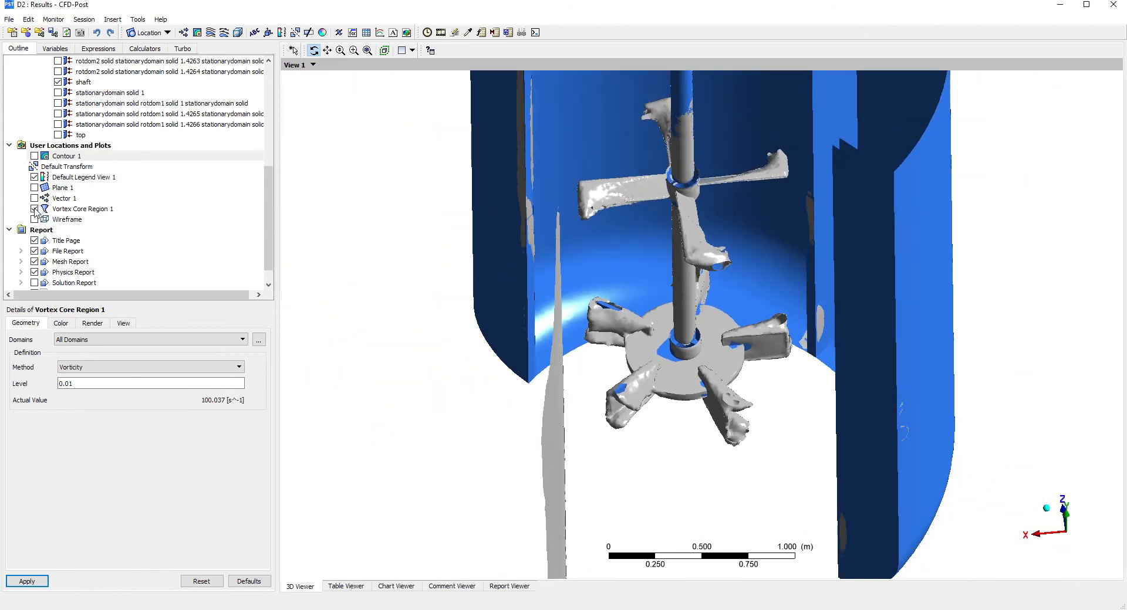
Toggle the visibility of Vortex Core Region 1 to compare the bare impellers with their vortex cores
{"action": "left_click", "coordinate": [34, 209]}
{"action": "left_click", "coordinate": [34, 209]}
{"action": "left_click", "coordinate": [34, 209]}
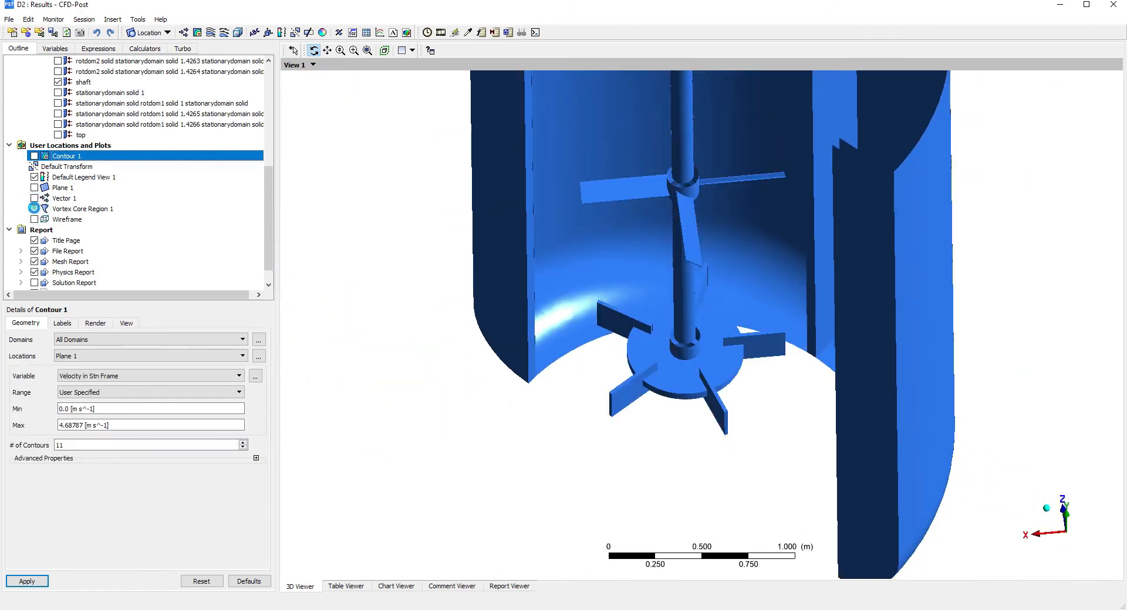
{"action": "left_click", "coordinate": [34, 209]}
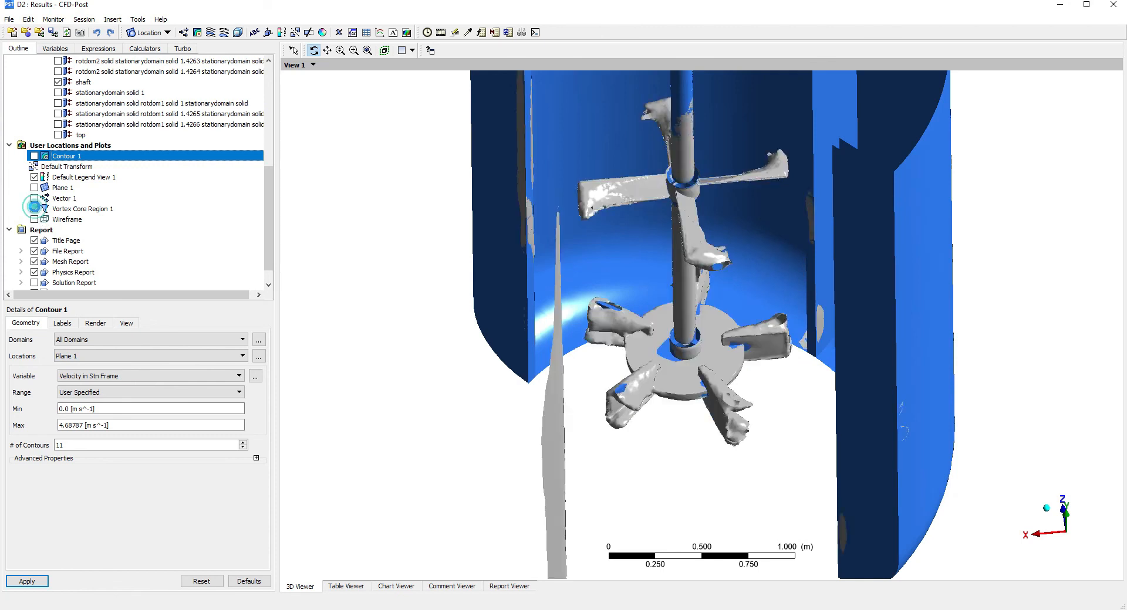
{"action": "left_click_drag", "start_coordinate": [563, 376], "coordinate": [603, 370]}
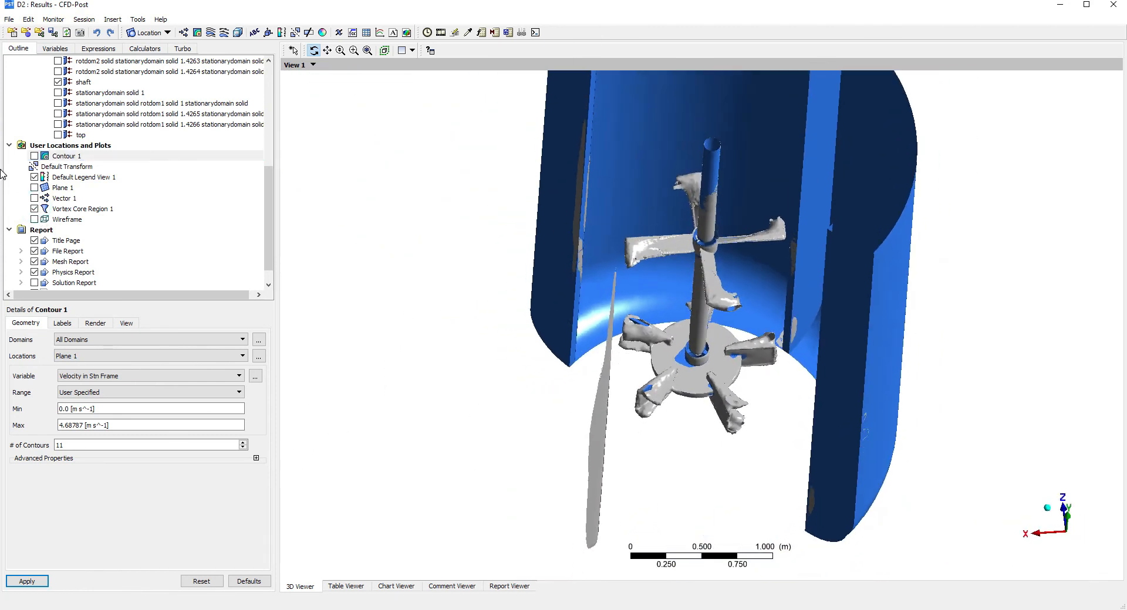
Show Contour 1 and Vector 1 together with the vortex cores on the horizontal plane
{"action": "left_click", "coordinate": [34, 157]}
{"action": "left_click", "coordinate": [34, 198]}
{"action": "left_click_drag", "start_coordinate": [646, 282], "coordinate": [630, 314]}
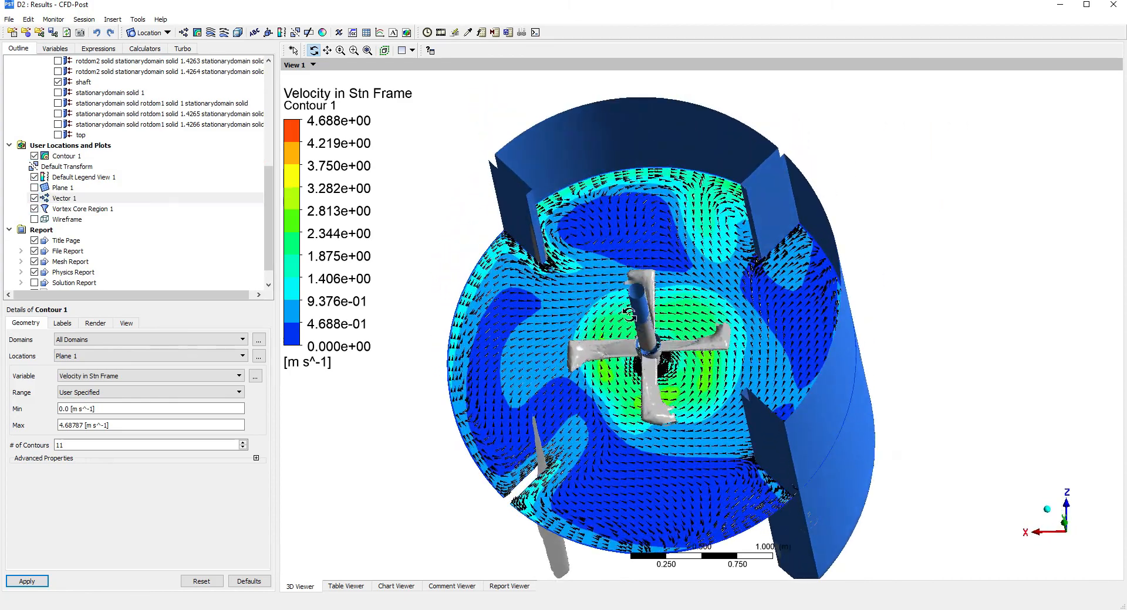
{"action": "left_click_drag", "start_coordinate": [758, 337], "coordinate": [394, 240]}
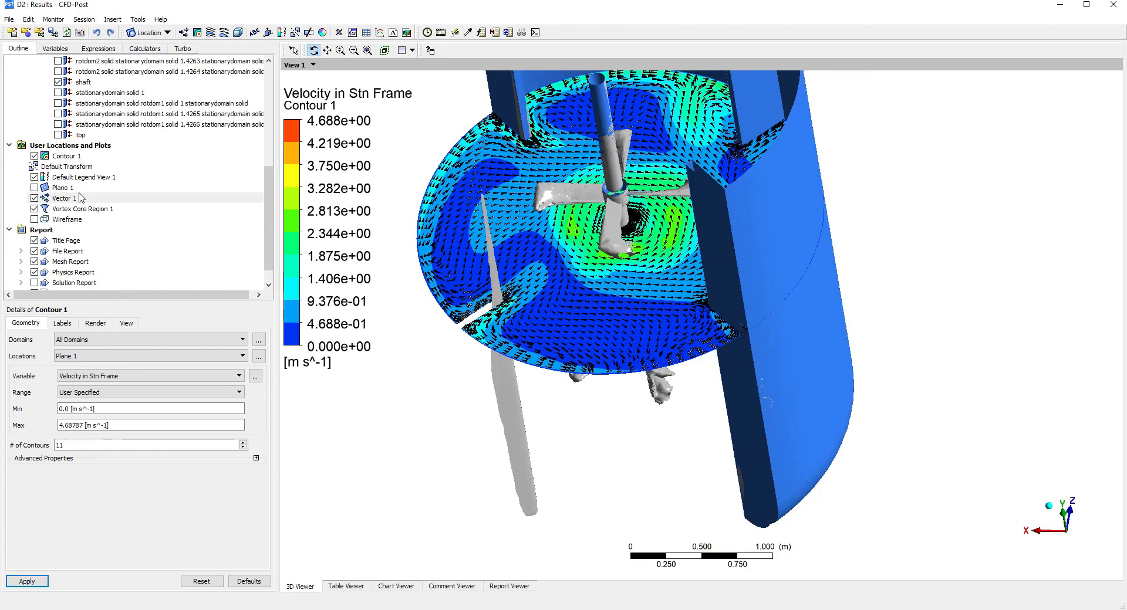
{"action": "left_click_drag", "start_coordinate": [646, 333], "coordinate": [658, 287]}
{"action": "scroll", "coordinate": [634, 383], "scroll_direction": "down", "scroll_amount": 5}
{"action": "scroll", "coordinate": [584, 356], "scroll_direction": "down", "scroll_amount": 2}
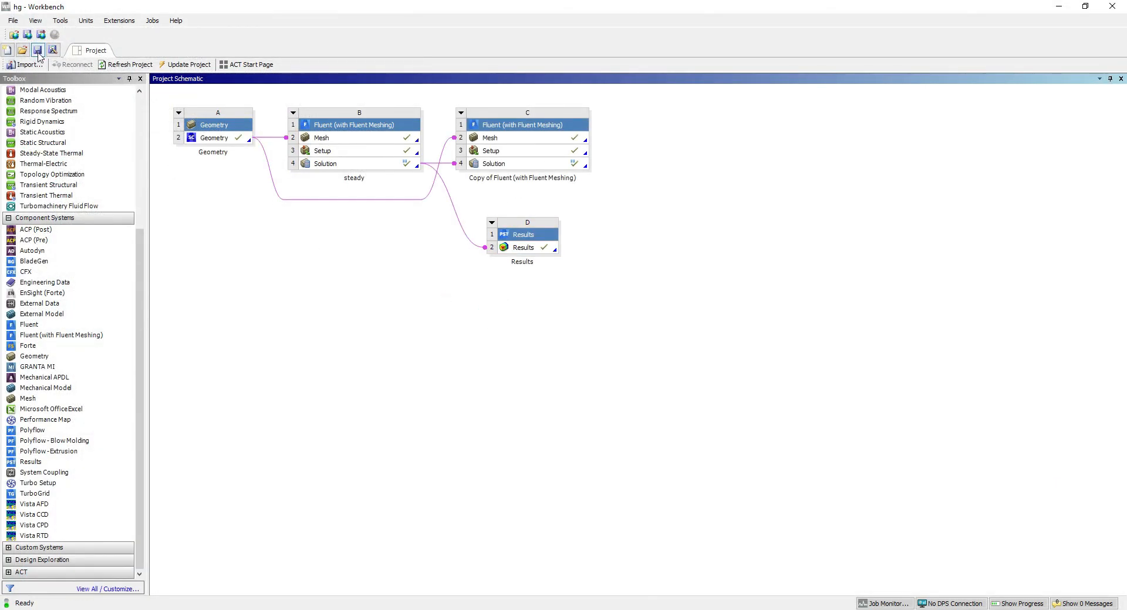
Switch to Workbench and save the project
{"action": "left_click", "coordinate": [37, 50]}
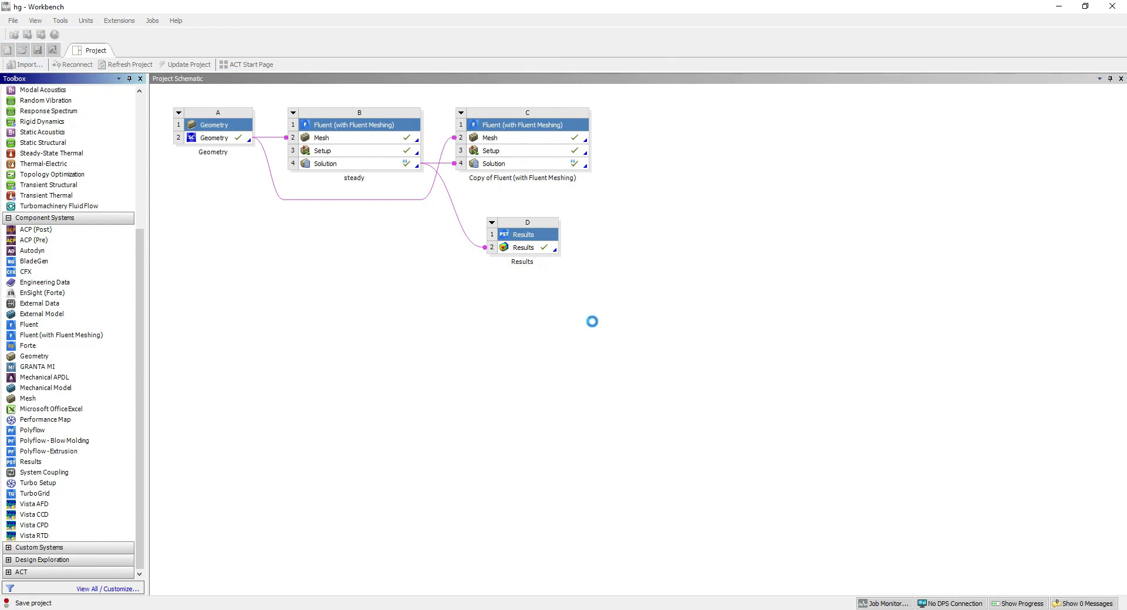